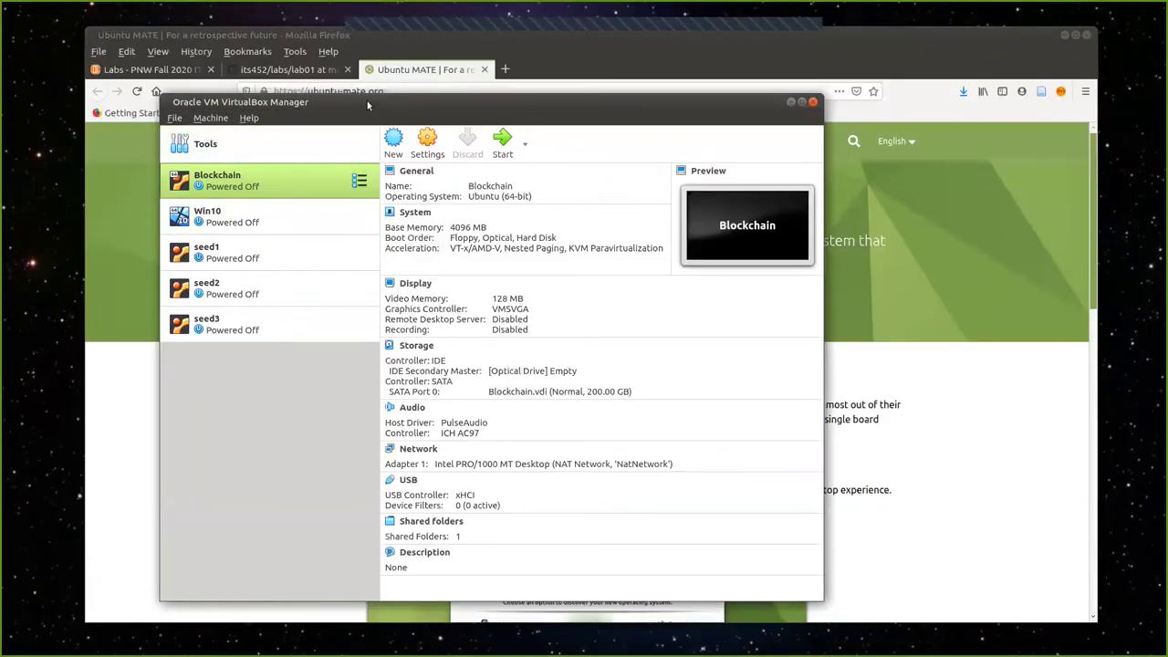
Nudge the VirtualBox Manager window, listing Blockchain, Win10 and seed1–3, slightly right.
{"action": "left_click_drag", "start_coordinate": [368, 105], "coordinate": [395, 105]}
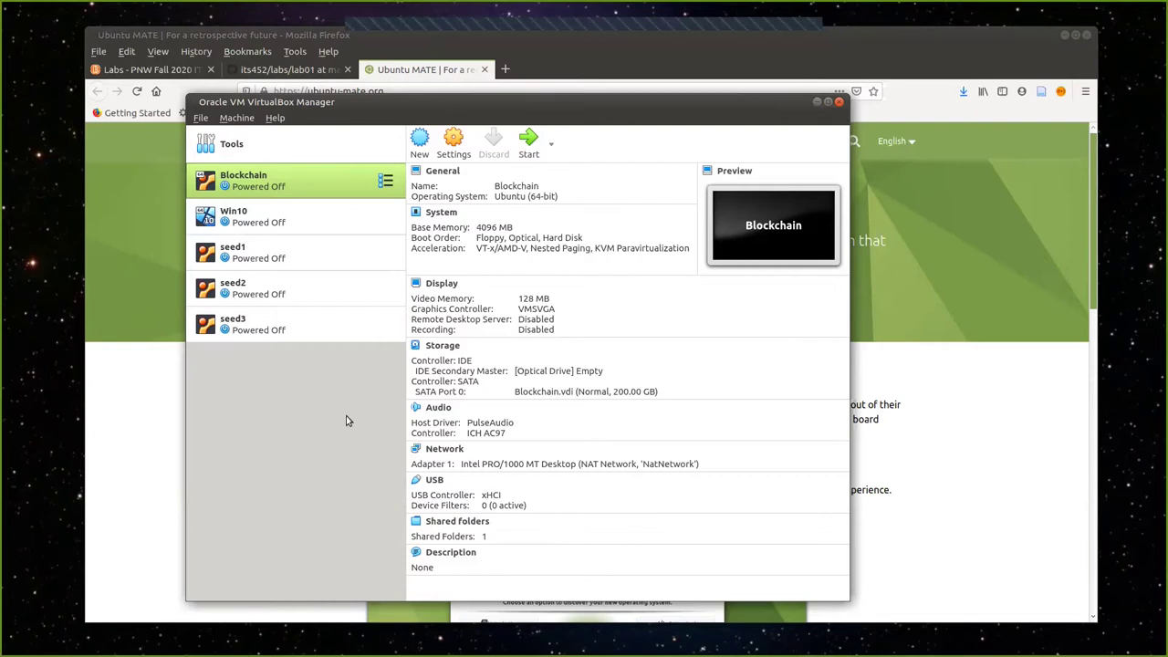
In Preferences > Network, delete the NatNetwork NAT network and add a new one.
{"action": "left_click", "coordinate": [230, 146]}
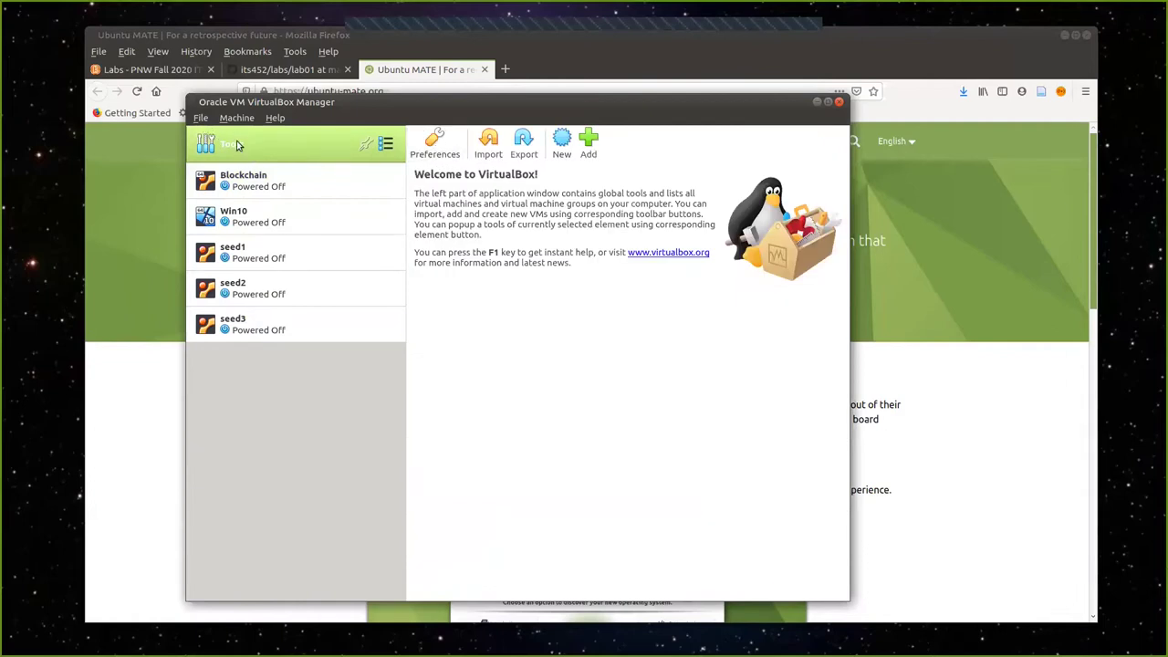
{"action": "left_click", "coordinate": [434, 144]}
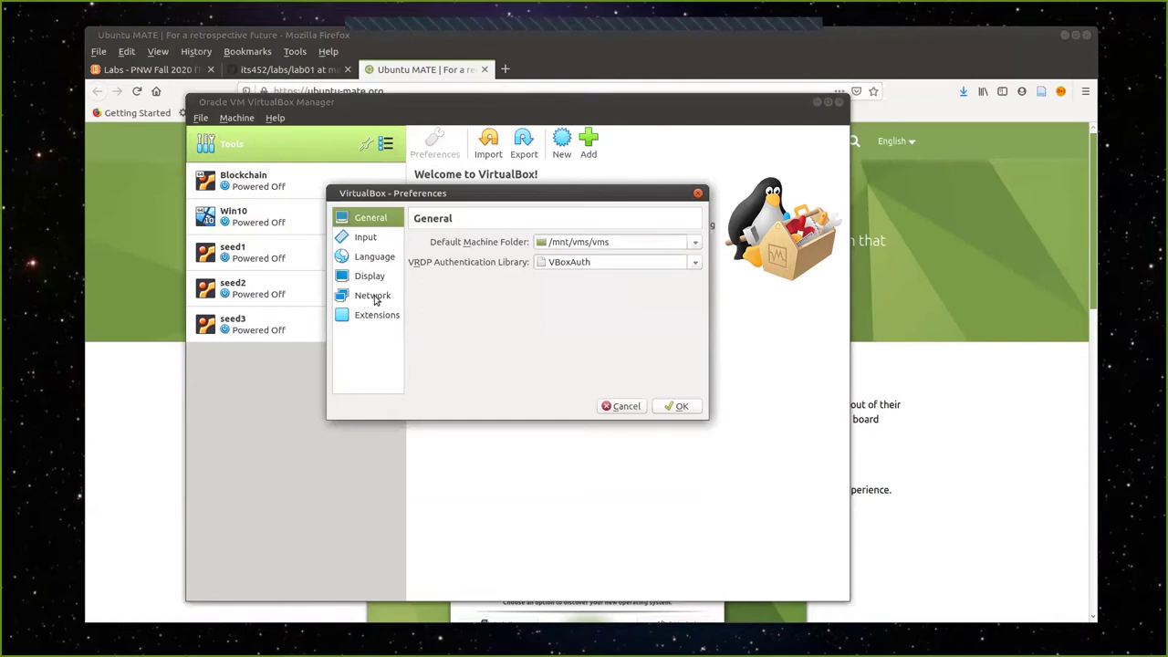
{"action": "left_click", "coordinate": [374, 297]}
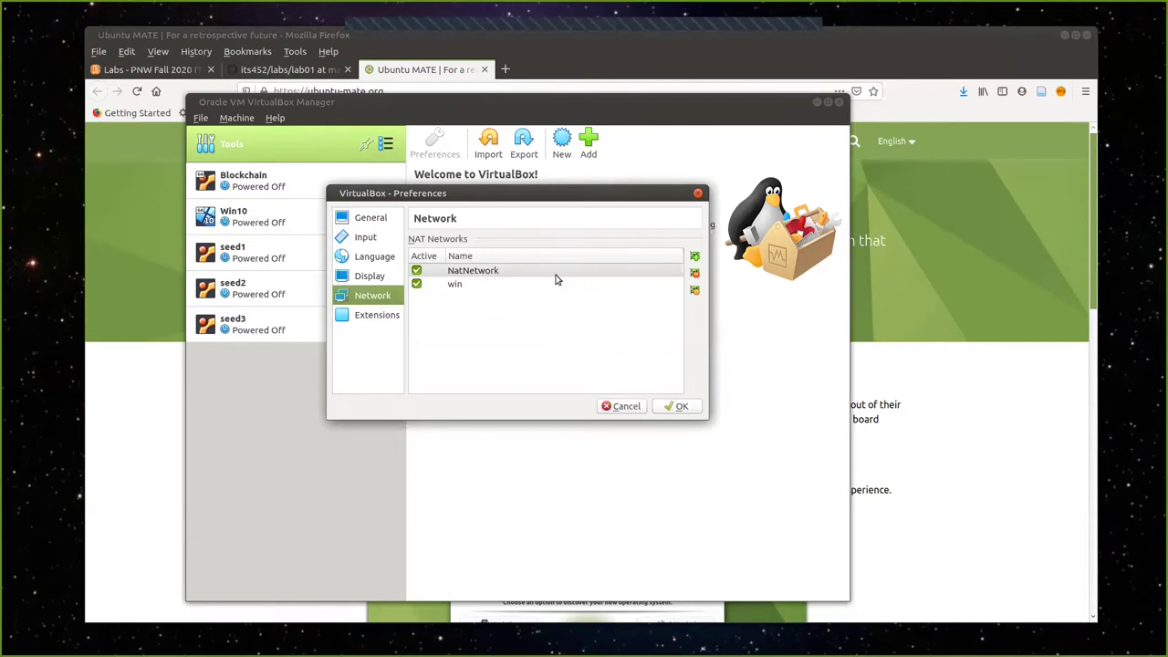
{"action": "left_click", "coordinate": [537, 274]}
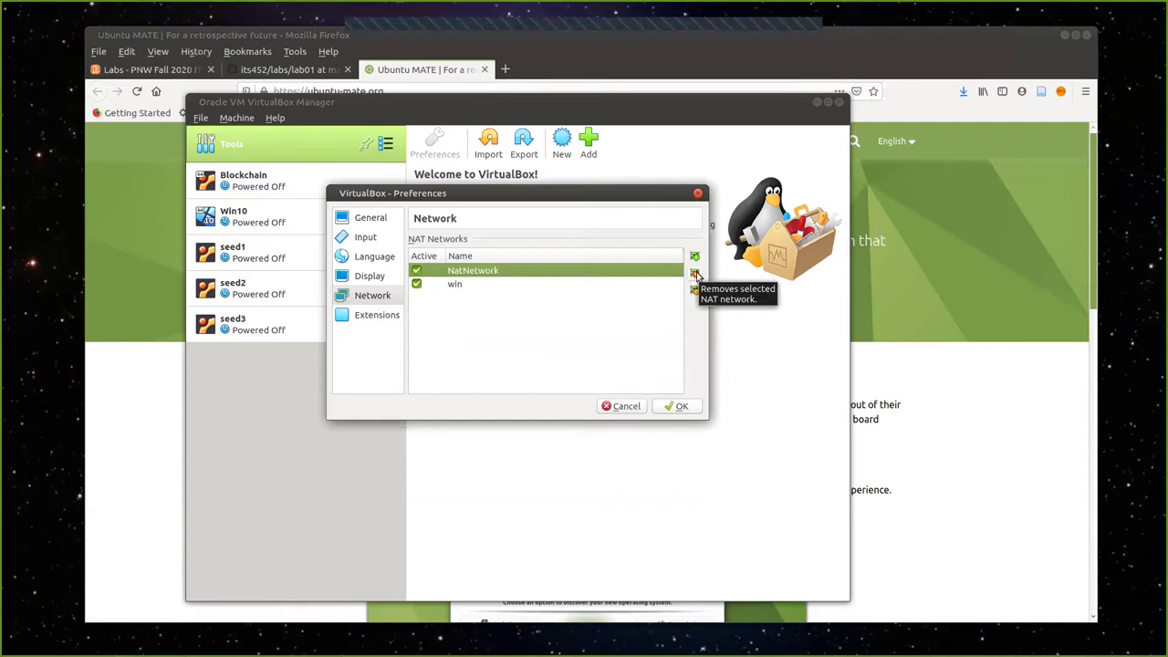
{"action": "left_click", "coordinate": [695, 274]}
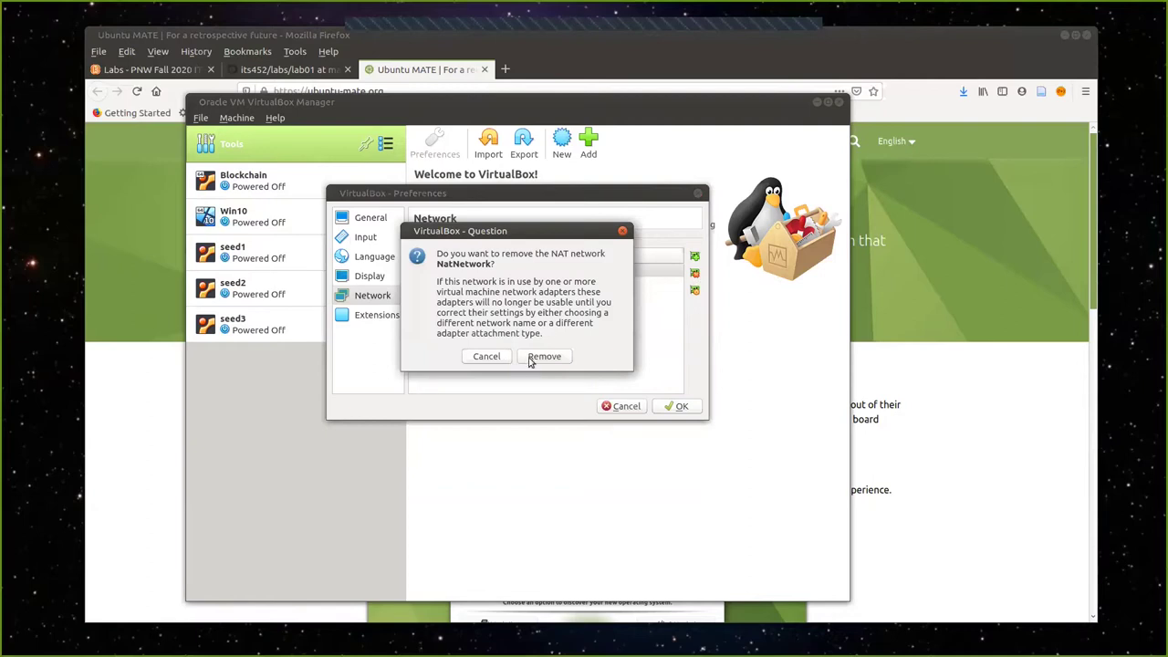
{"action": "left_click", "coordinate": [532, 359]}
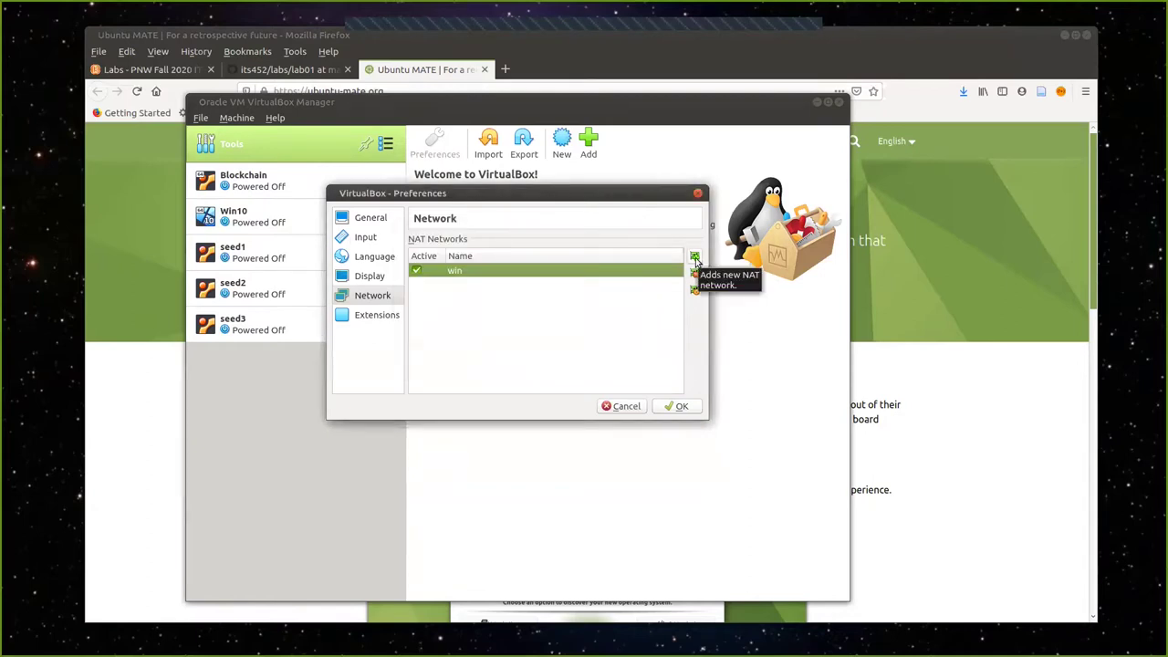
{"action": "left_click", "coordinate": [696, 259]}
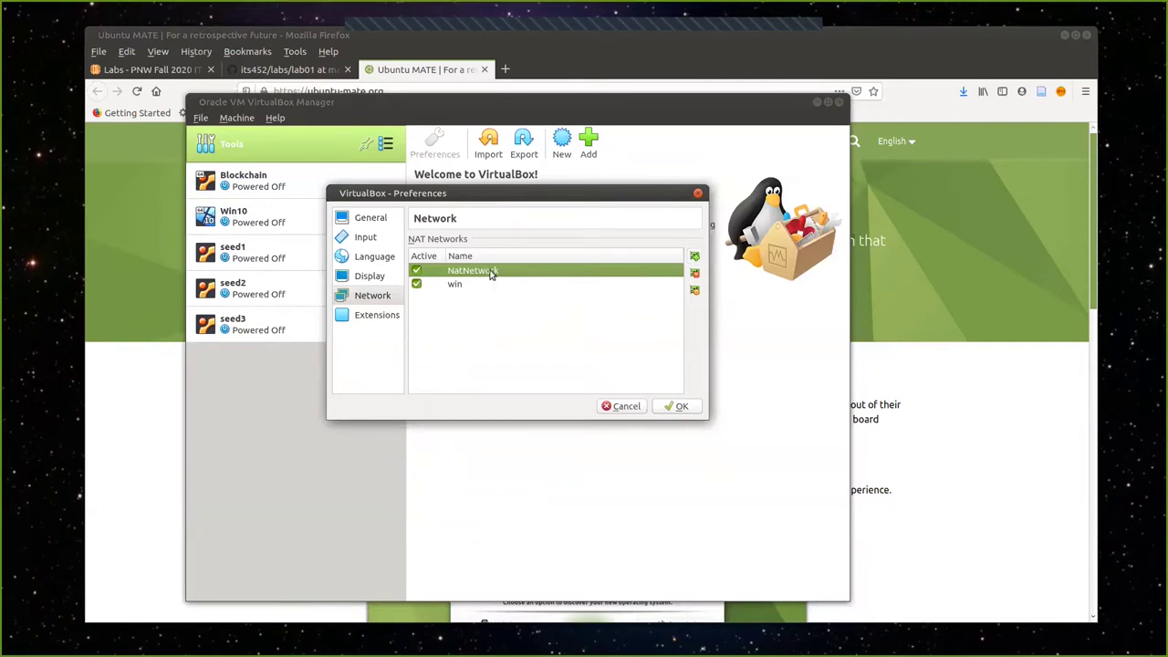
Change the new NatNetwork's CIDR to 10.20.30.0/24 and save its details.
{"action": "double_click", "coordinate": [491, 274]}
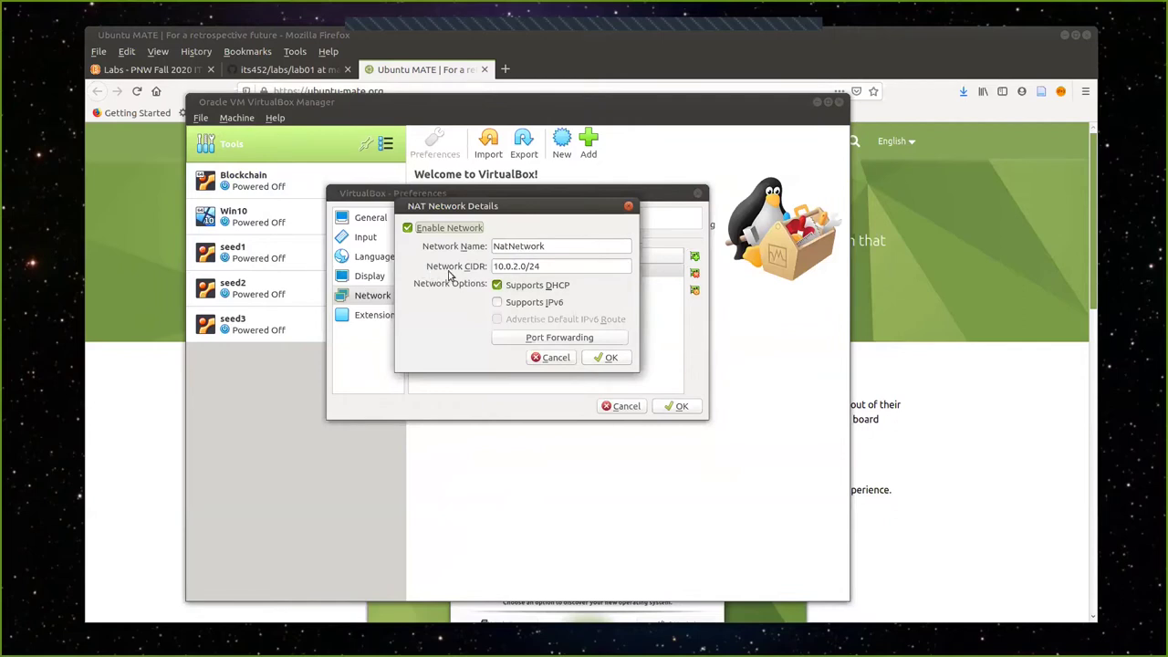
{"action": "left_click", "coordinate": [509, 265]}
{"action": "type", "text": "1"}
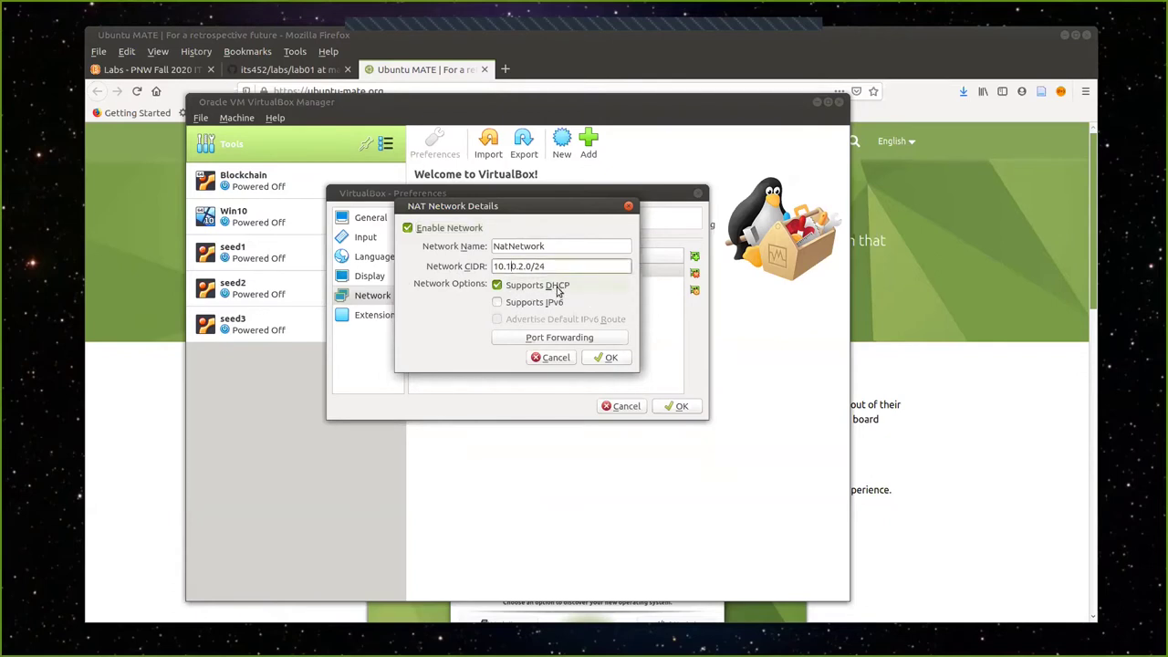
{"action": "key", "text": "BackSpace"}
{"action": "type", "text": "2"}
{"action": "key", "text": "BackSpace"}
{"action": "type", "text": "30"}
{"action": "left_click", "coordinate": [612, 358]}
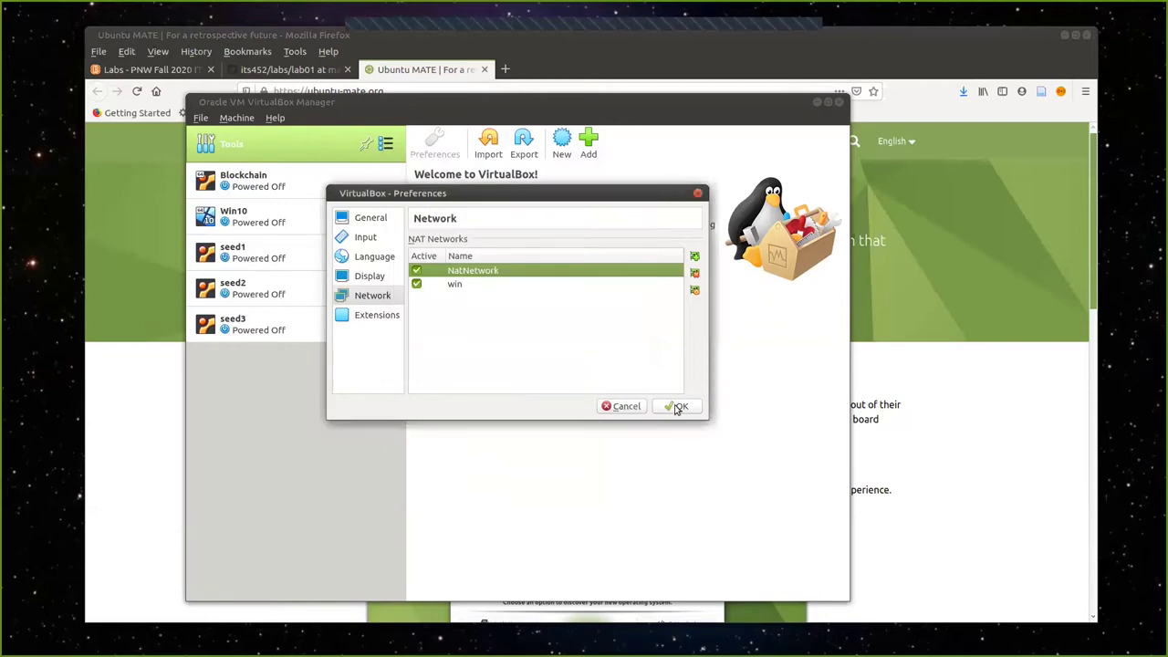
Save the preferences, confirm version 6.1 in About VirtualBox, then close and reopen the manager.
{"action": "left_click", "coordinate": [677, 407]}
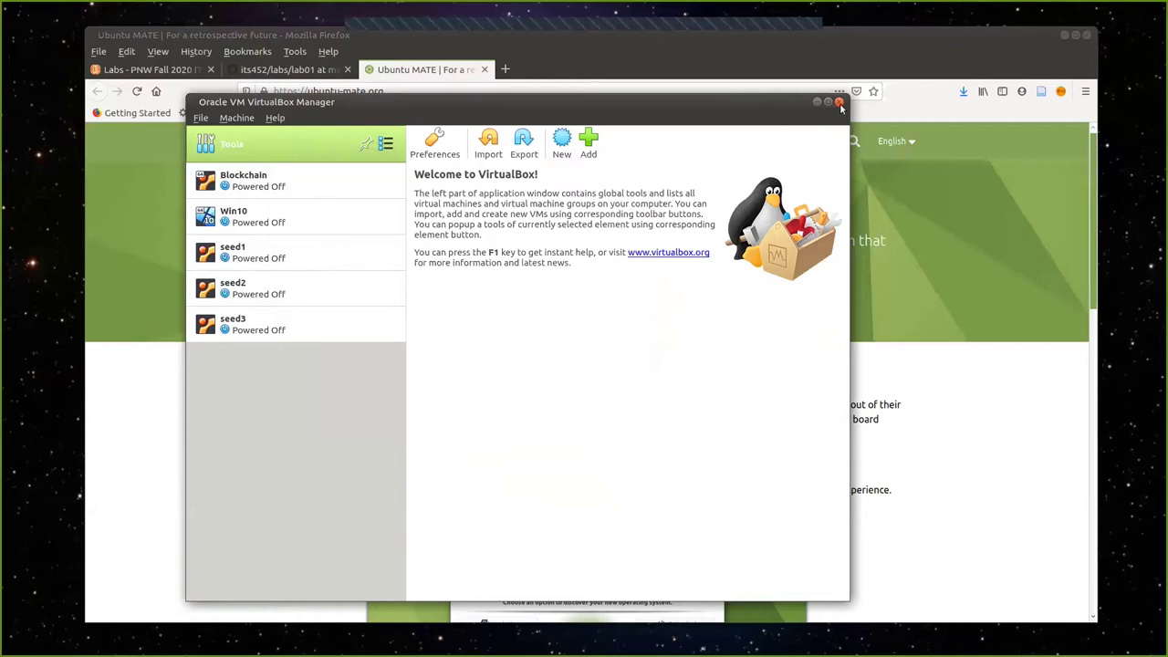
{"action": "left_click", "coordinate": [274, 118]}
{"action": "left_click", "coordinate": [315, 210]}
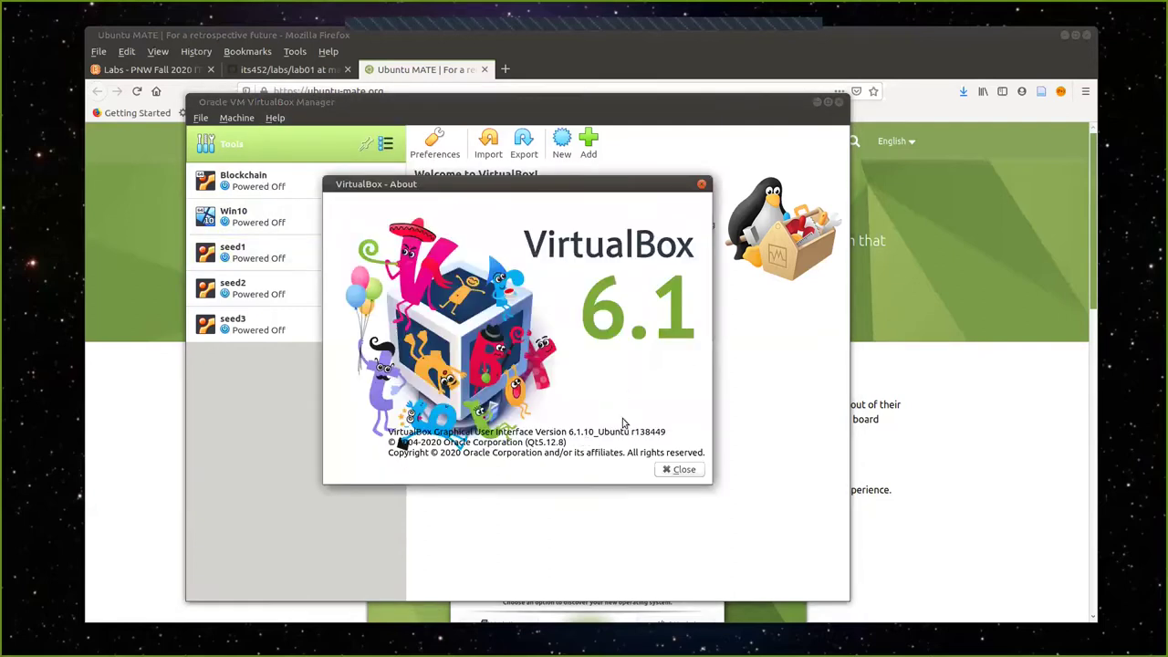
{"action": "left_click", "coordinate": [685, 470]}
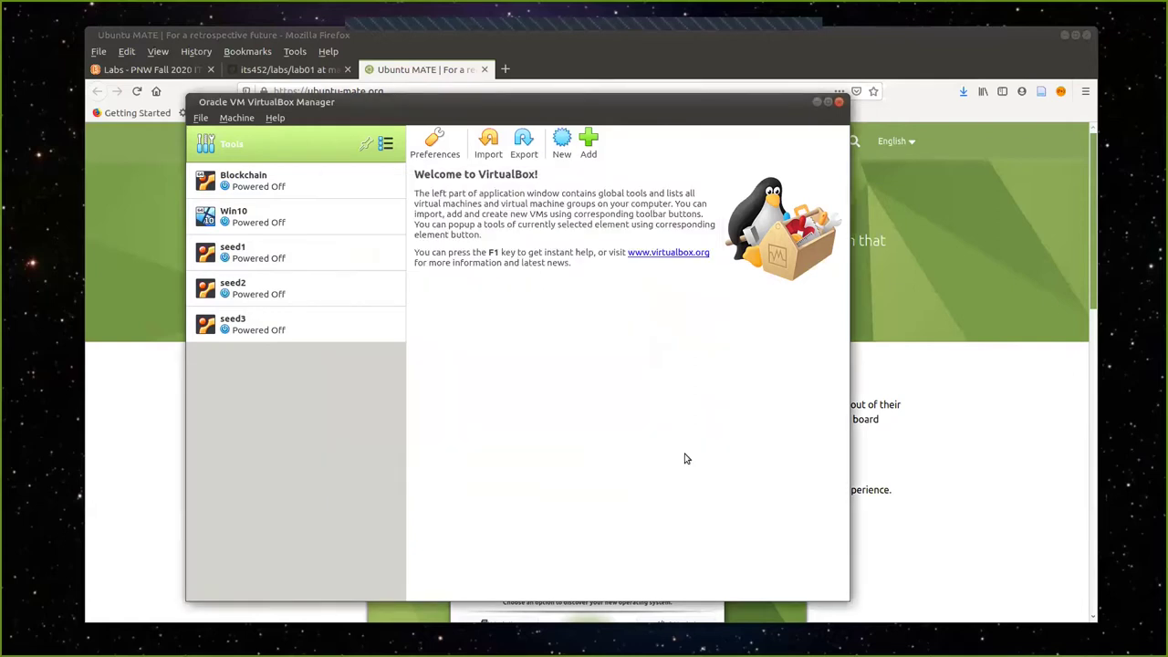
{"action": "left_click", "coordinate": [839, 103]}
{"action": "left_click_drag", "start_coordinate": [377, 104], "coordinate": [399, 106]}
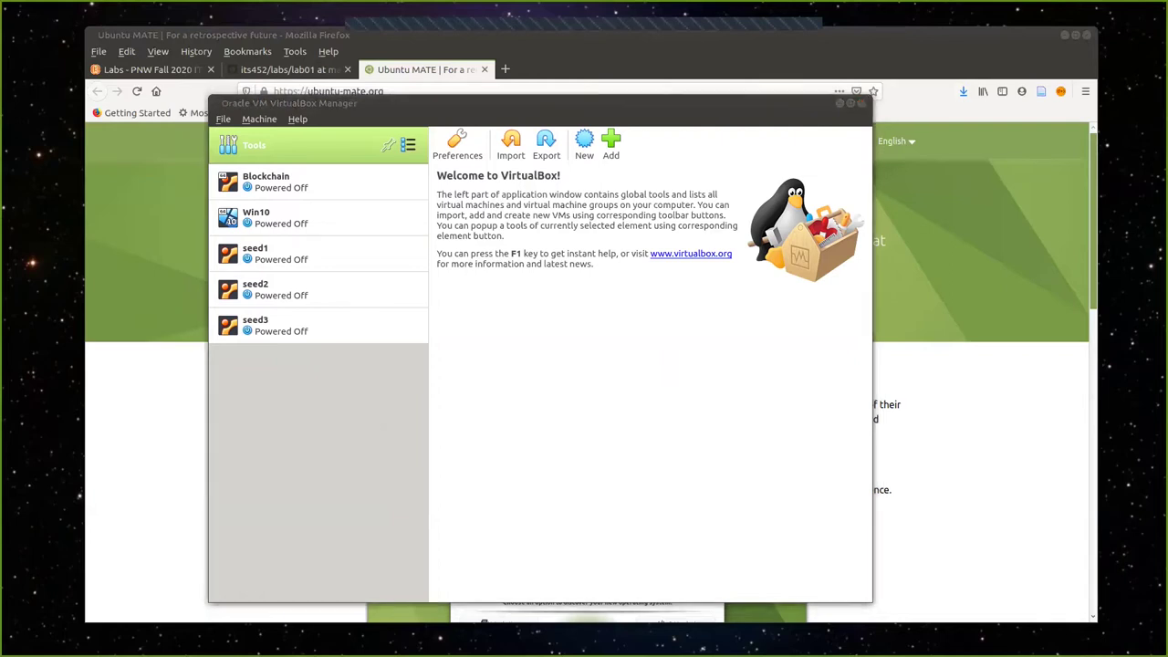
Start a new VM named U2004 using SEED LAB's /mnt/vms/vms as its machine folder.
{"action": "left_click", "coordinate": [584, 146]}
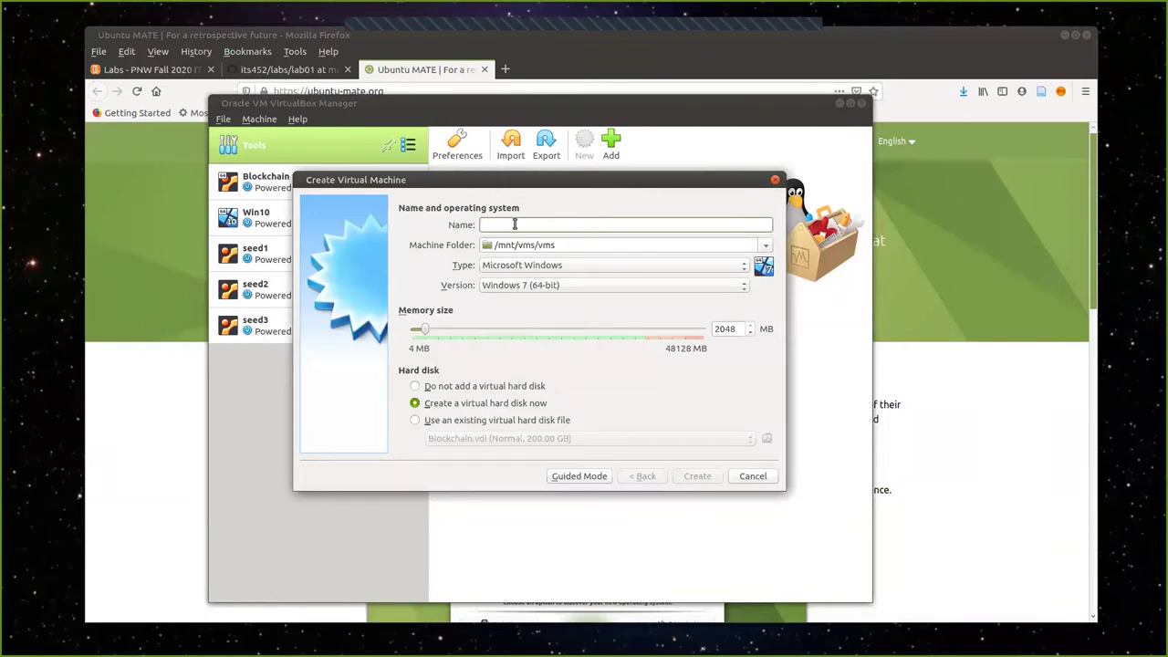
{"action": "type", "text": "U2004"}
{"action": "left_click", "coordinate": [767, 247]}
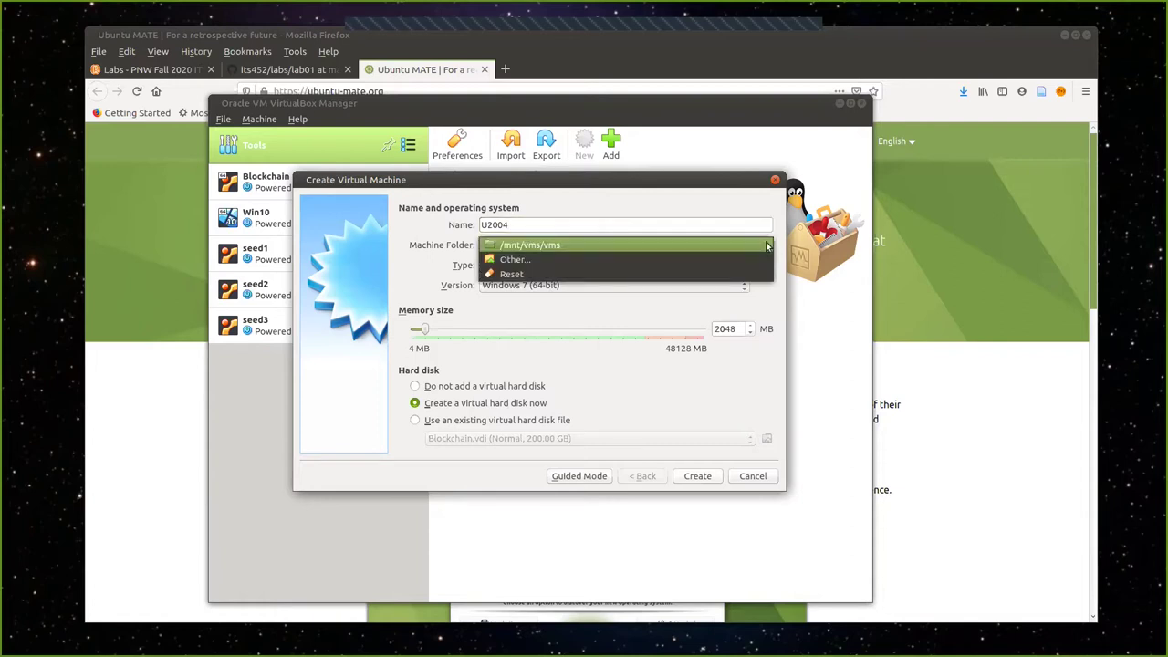
{"action": "left_click", "coordinate": [511, 260]}
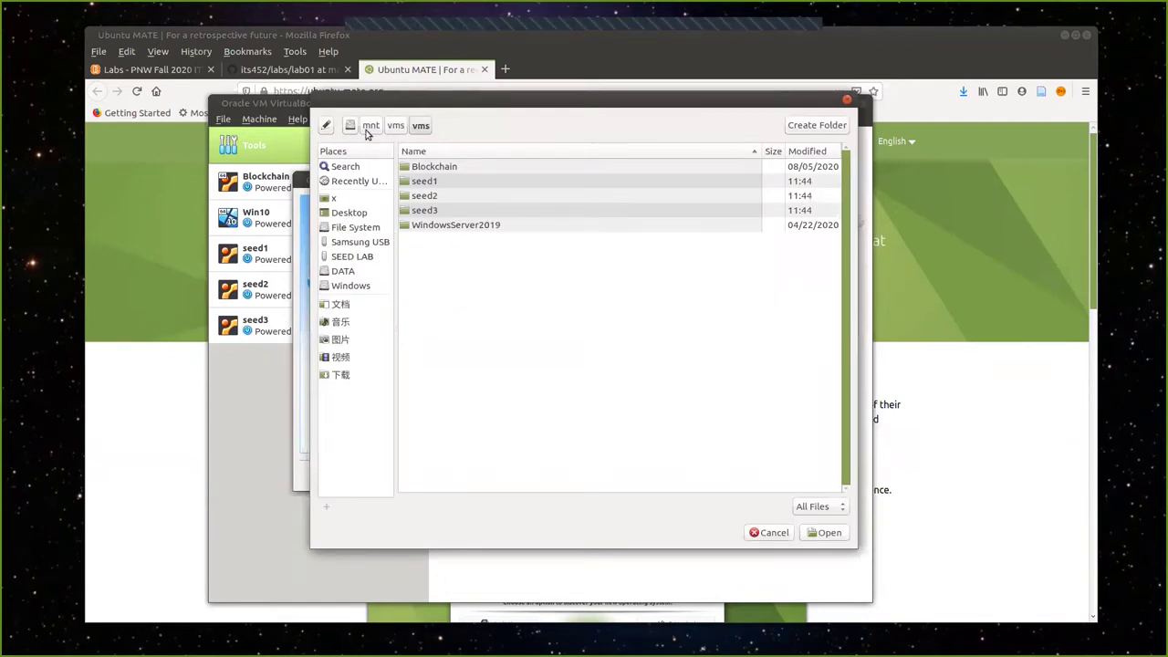
{"action": "left_click", "coordinate": [353, 259]}
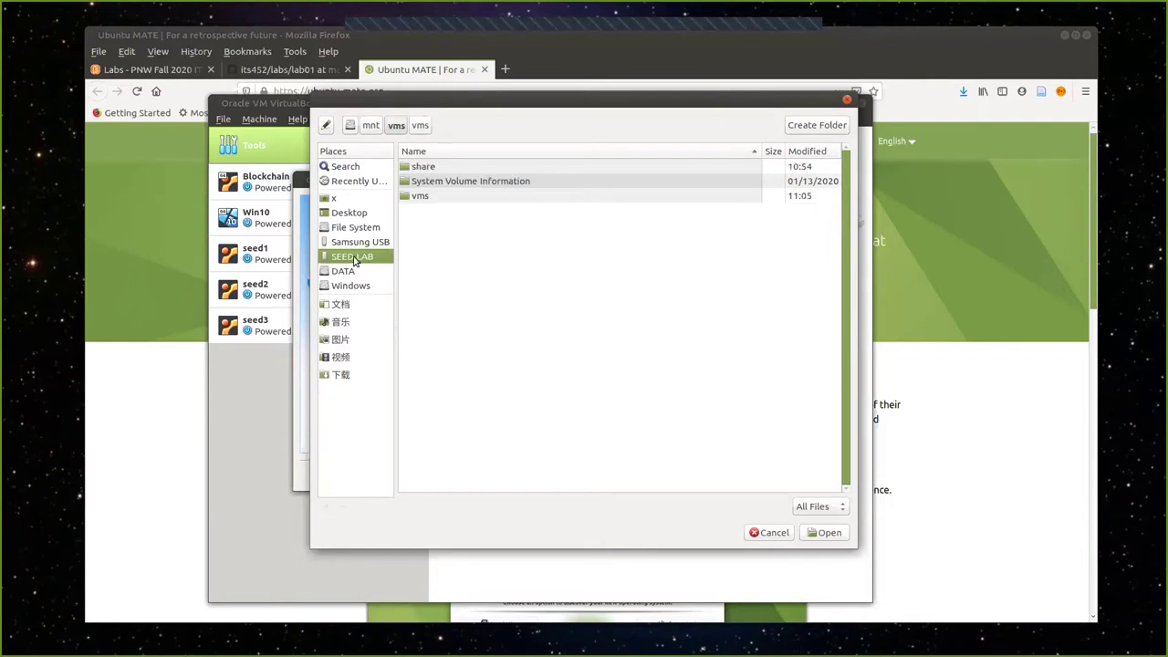
{"action": "double_click", "coordinate": [421, 196]}
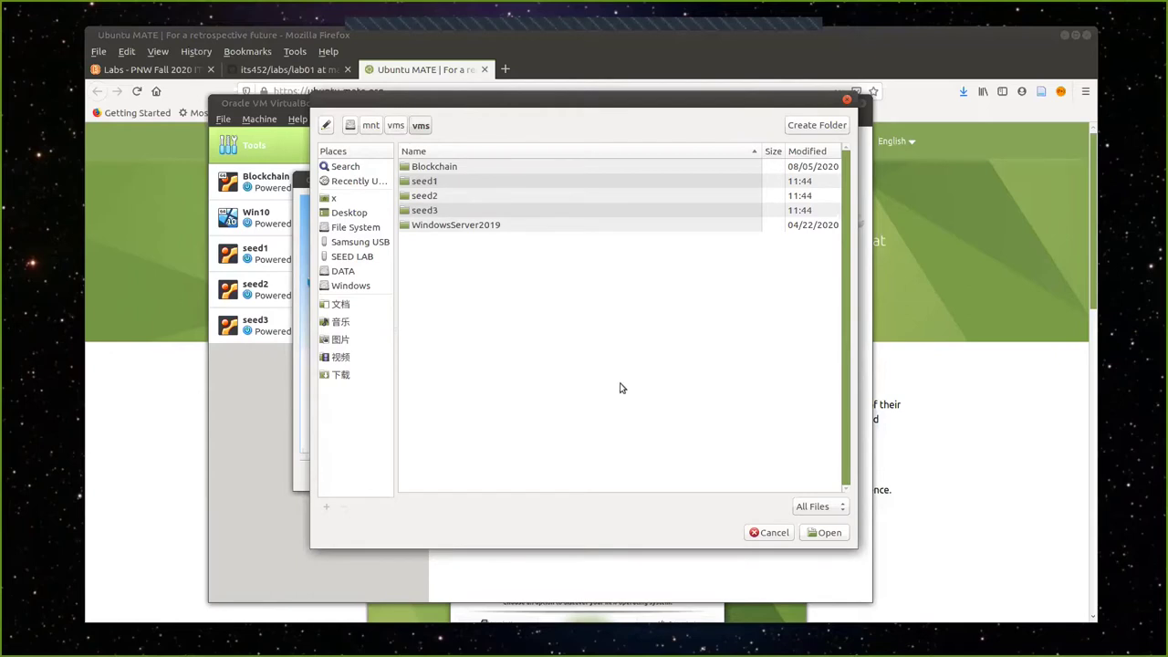
{"action": "left_click", "coordinate": [832, 536]}
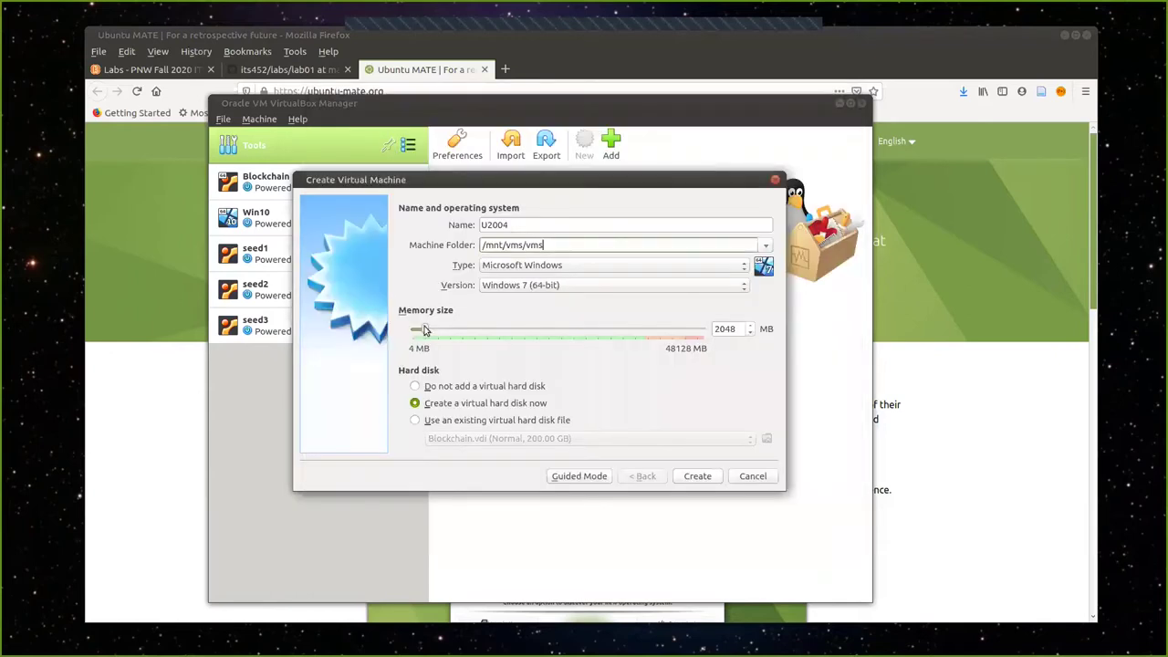
Choose Linux, Ubuntu (64-bit) for U2004 and set its memory to 6057 MB.
{"action": "left_click", "coordinate": [566, 266]}
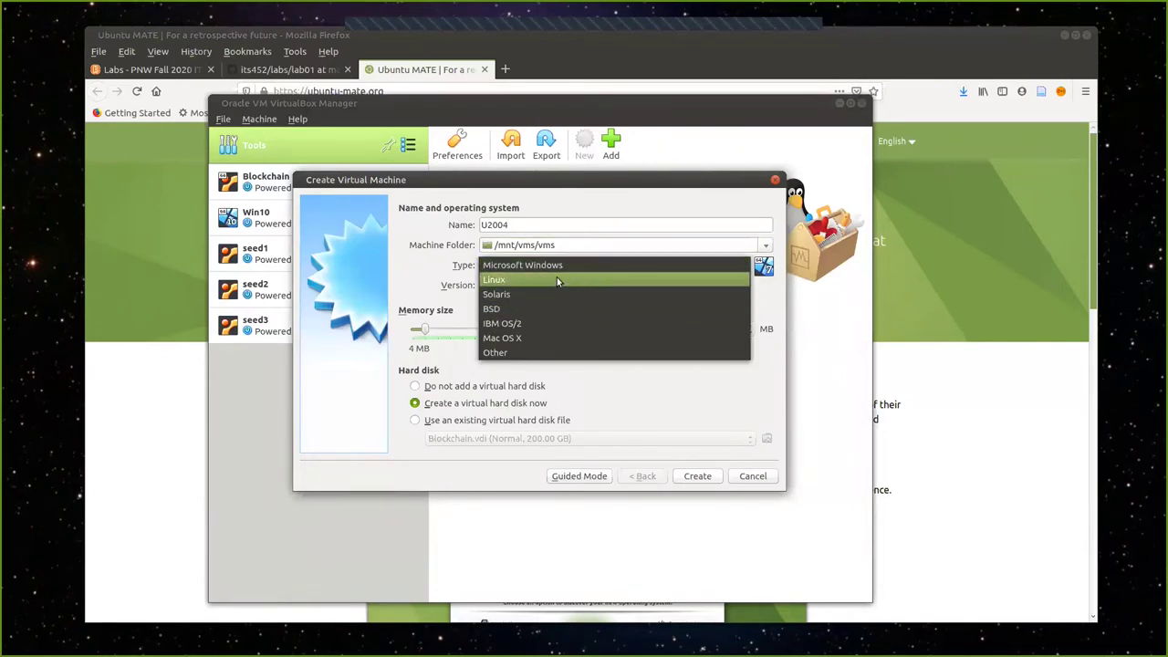
{"action": "left_click", "coordinate": [557, 278]}
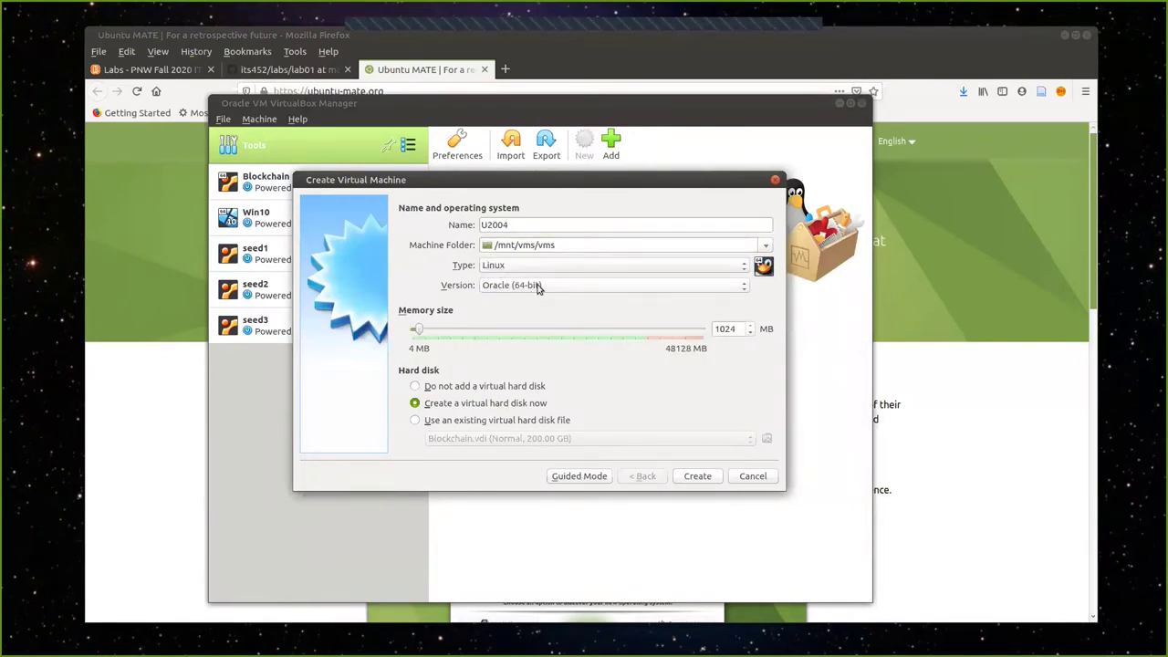
{"action": "left_click", "coordinate": [538, 287]}
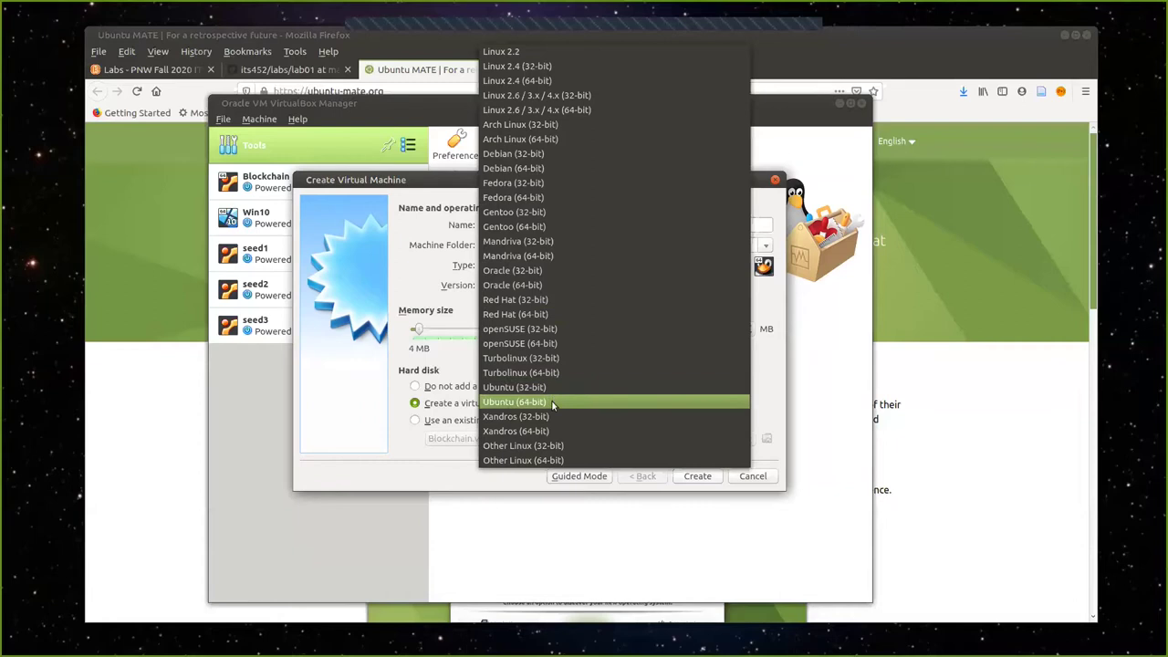
{"action": "left_click", "coordinate": [552, 404]}
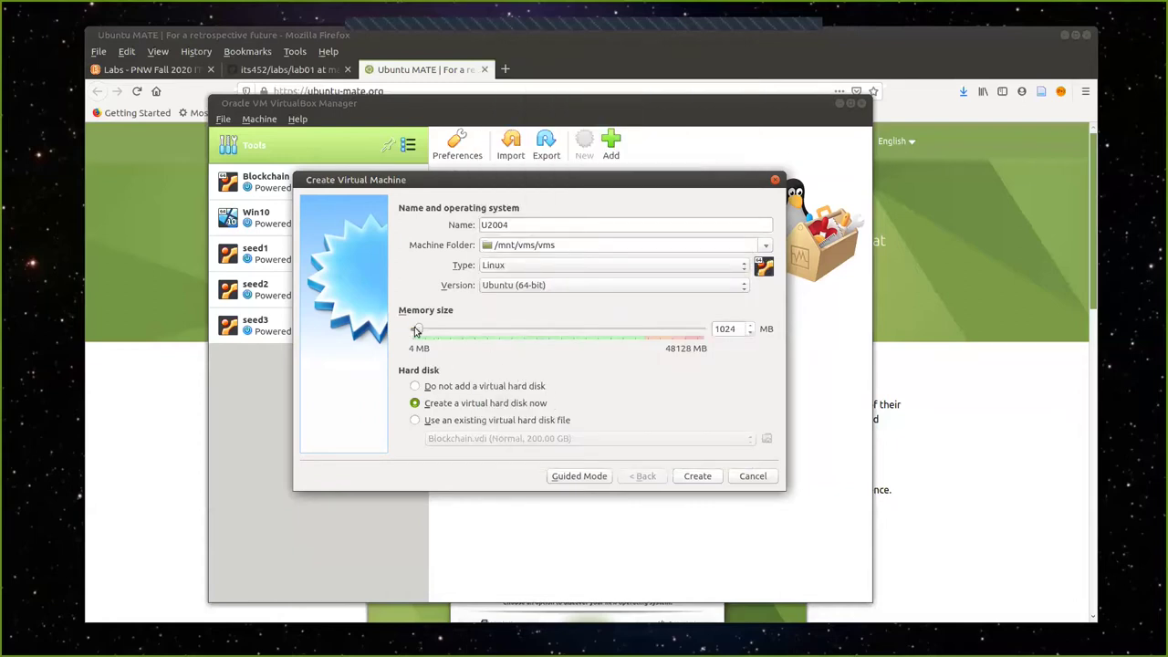
{"action": "left_click_drag", "start_coordinate": [415, 331], "coordinate": [453, 338]}
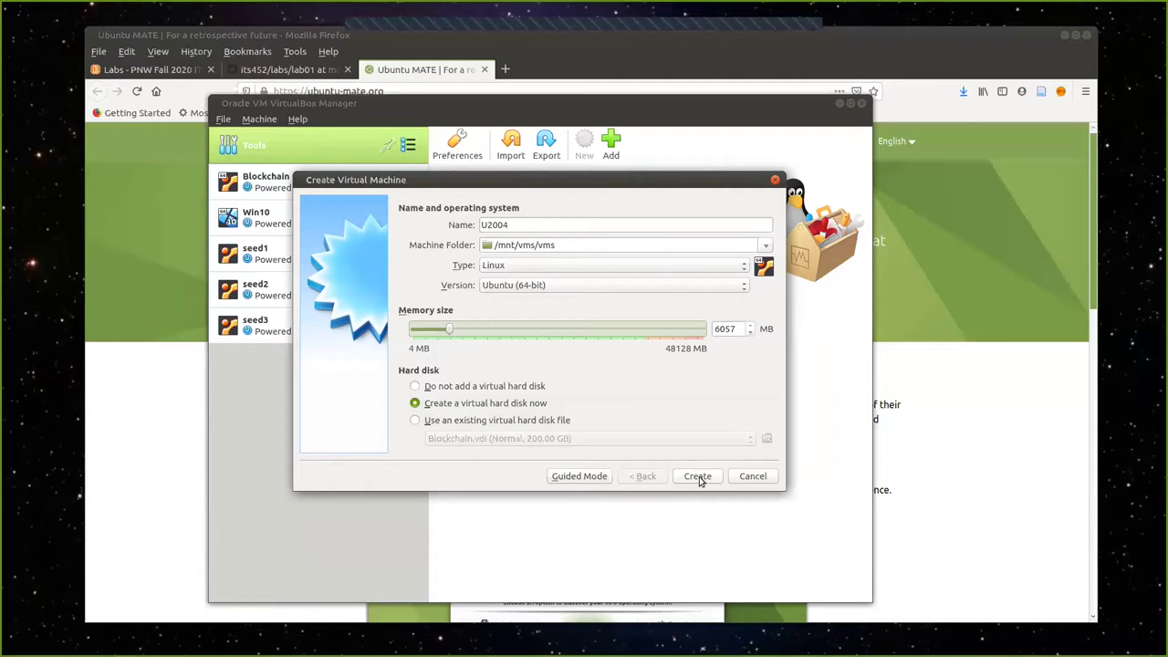
Create U2004 with a 200 GB dynamically allocated U2004.vdi disk instead of the default 10 GB.
{"action": "left_click", "coordinate": [699, 478]}
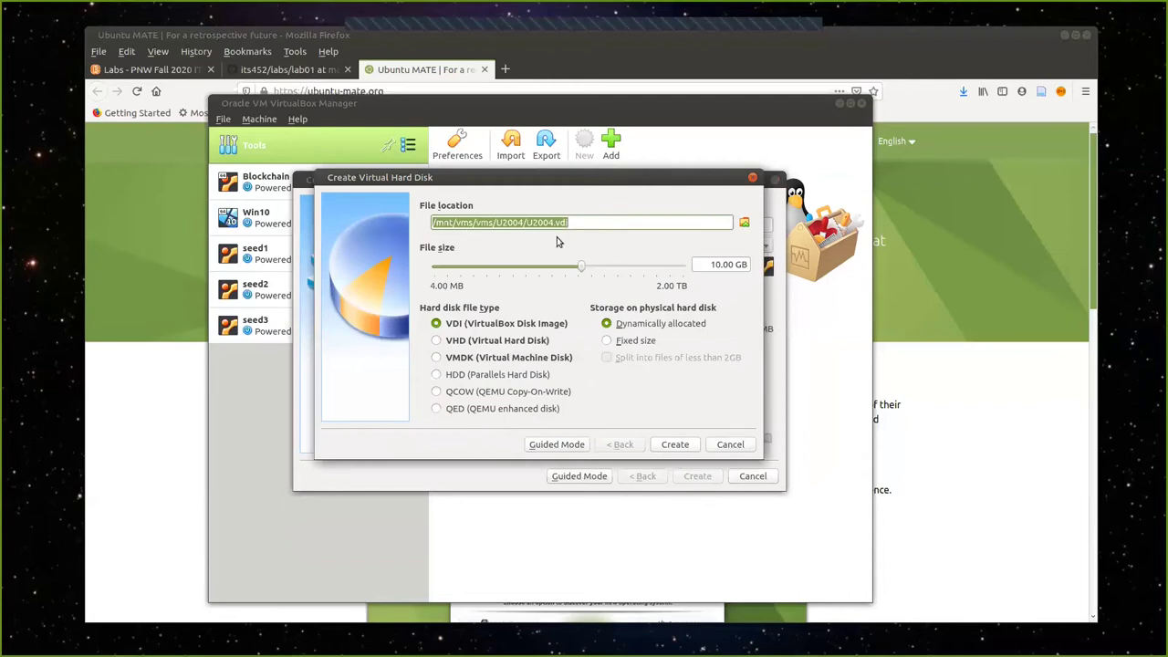
{"action": "left_click", "coordinate": [587, 221]}
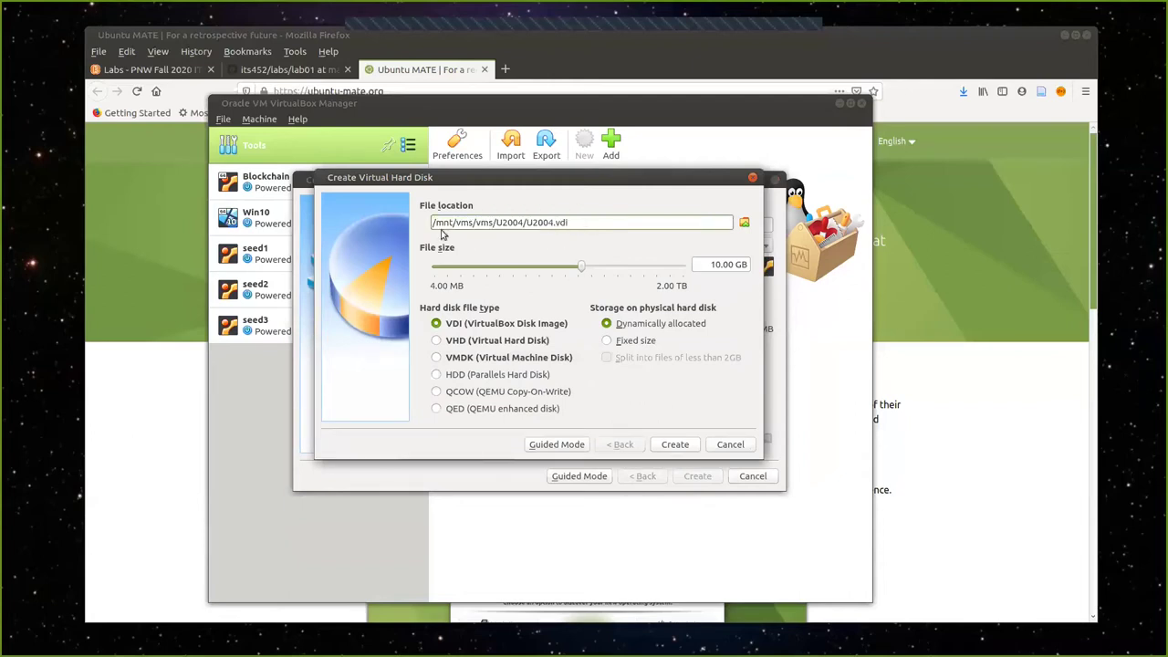
{"action": "left_click_drag", "start_coordinate": [494, 222], "coordinate": [429, 223]}
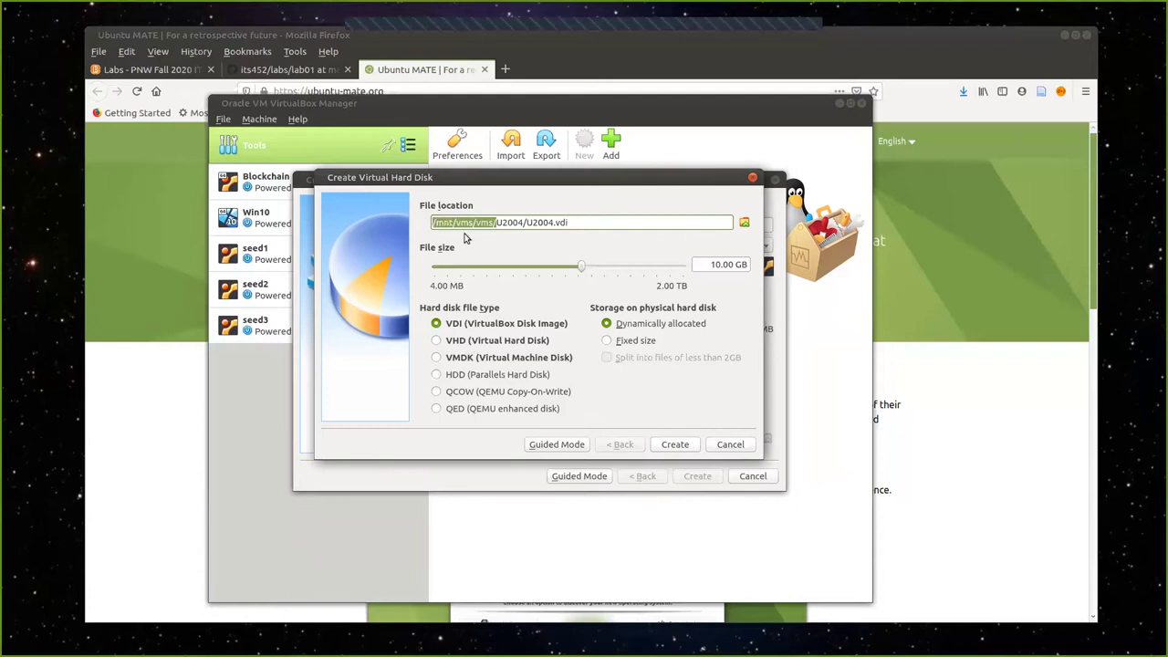
{"action": "left_click", "coordinate": [584, 221]}
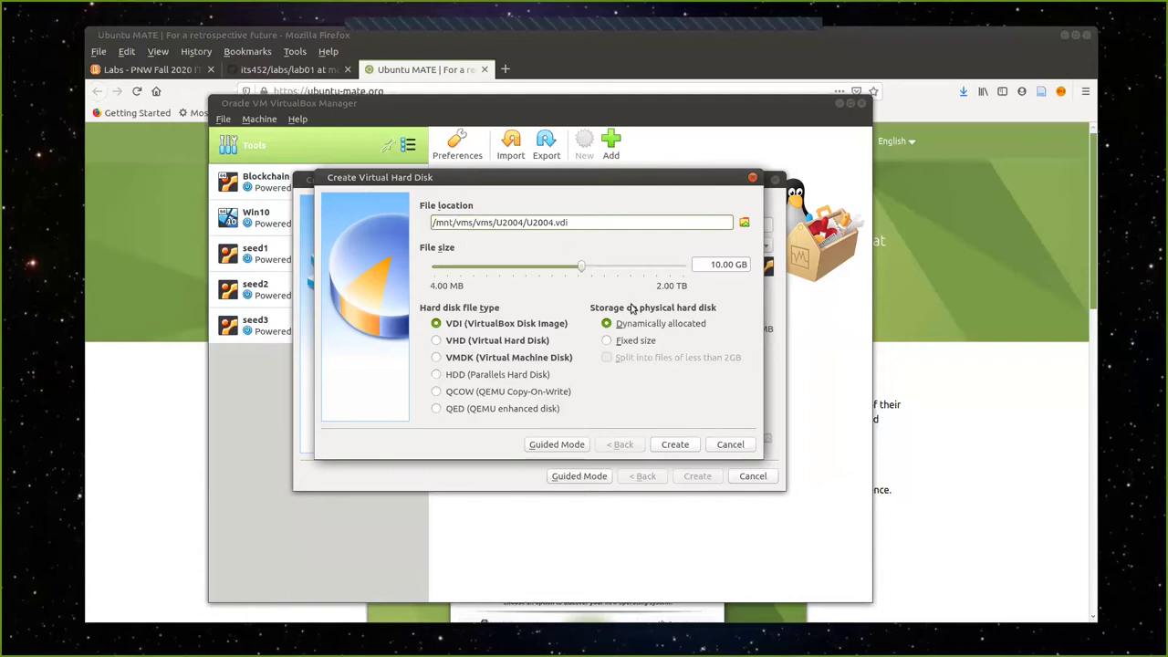
{"action": "left_click", "coordinate": [717, 265]}
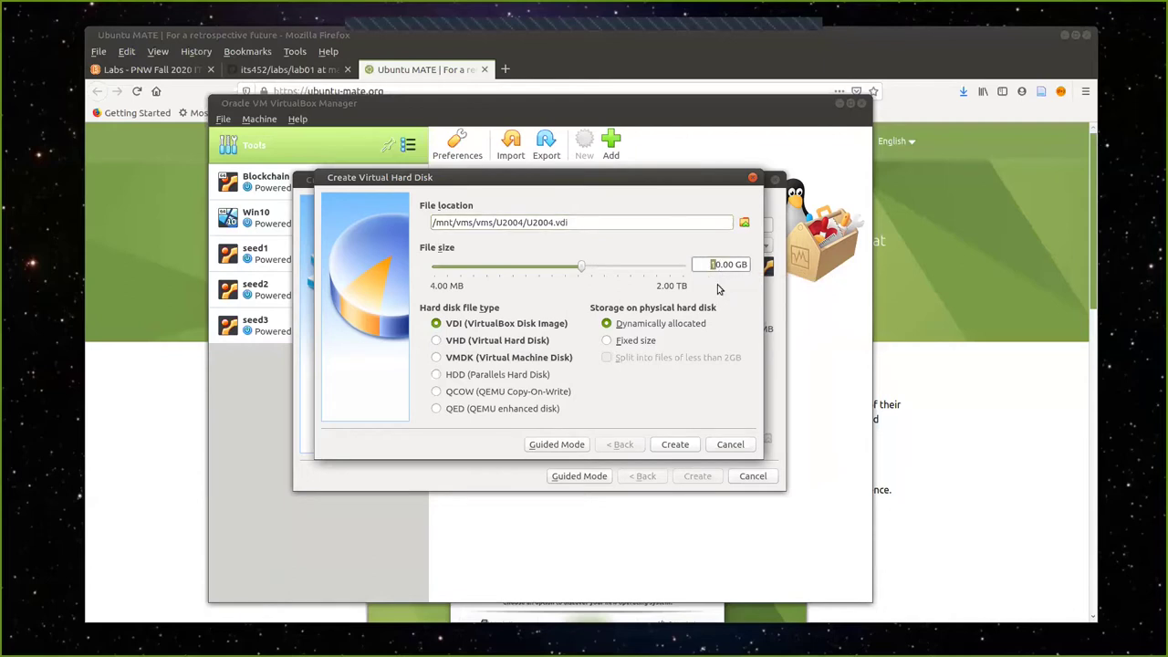
{"action": "type", "text": "20"}
{"action": "left_click", "coordinate": [675, 444]}
{"action": "left_click", "coordinate": [268, 372]}
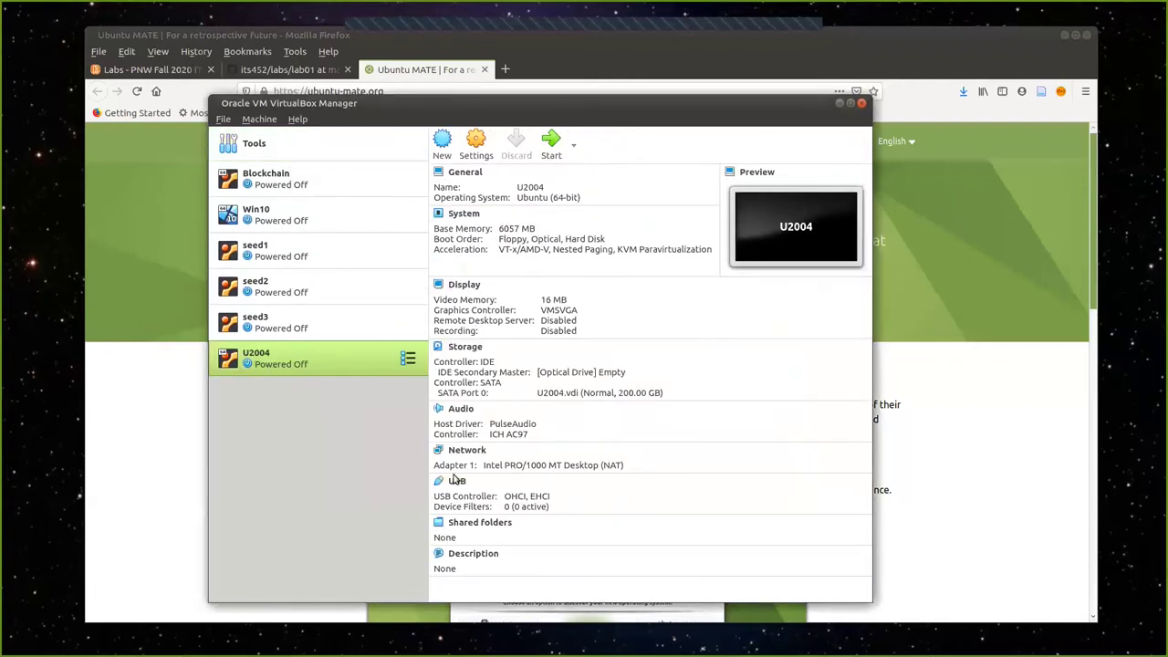
Minimize Firefox and open the Settings dialog for U2004.
{"action": "left_click_drag", "start_coordinate": [445, 99], "coordinate": [441, 98]}
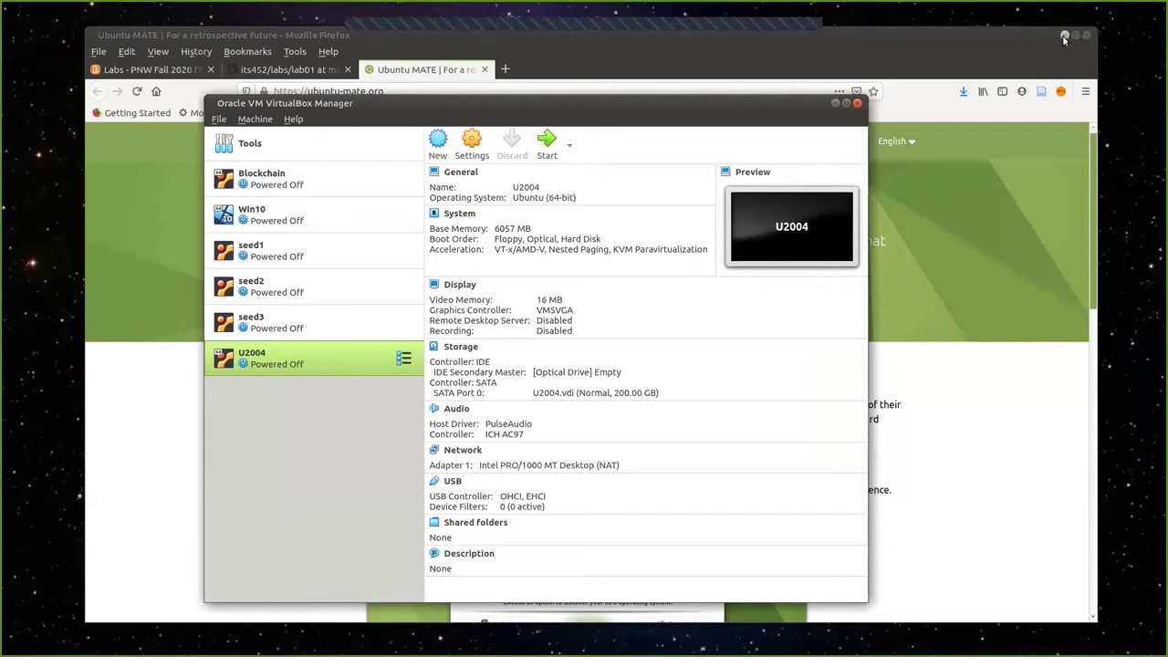
{"action": "left_click", "coordinate": [1065, 37]}
{"action": "left_click_drag", "start_coordinate": [511, 104], "coordinate": [499, 103]}
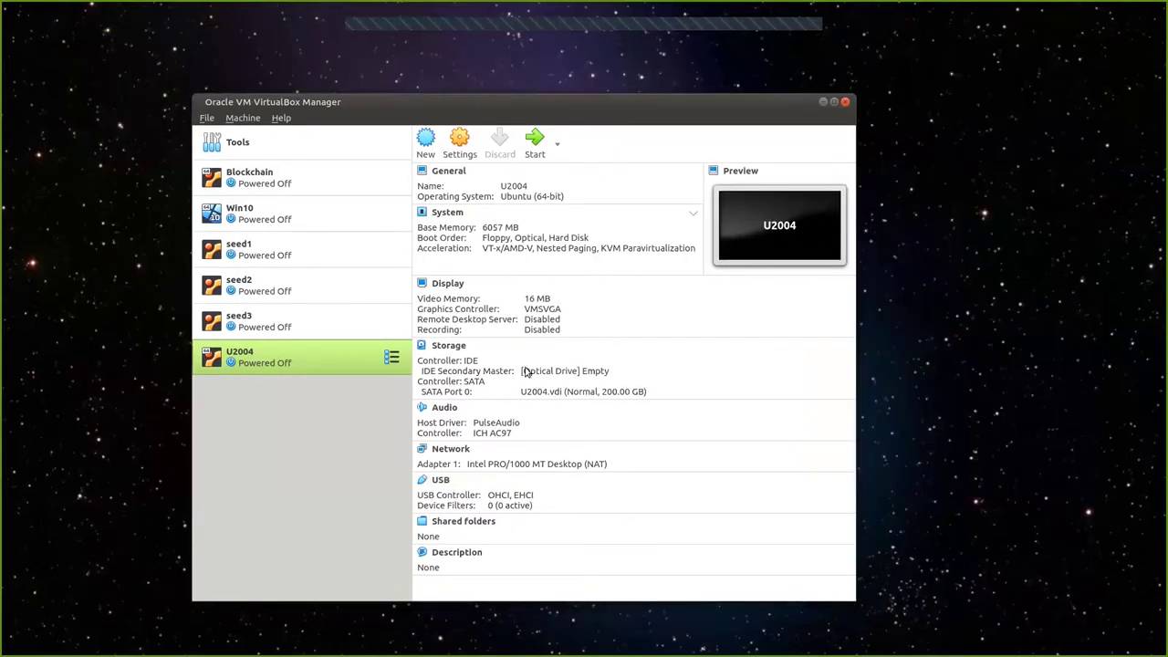
{"action": "left_click", "coordinate": [457, 144]}
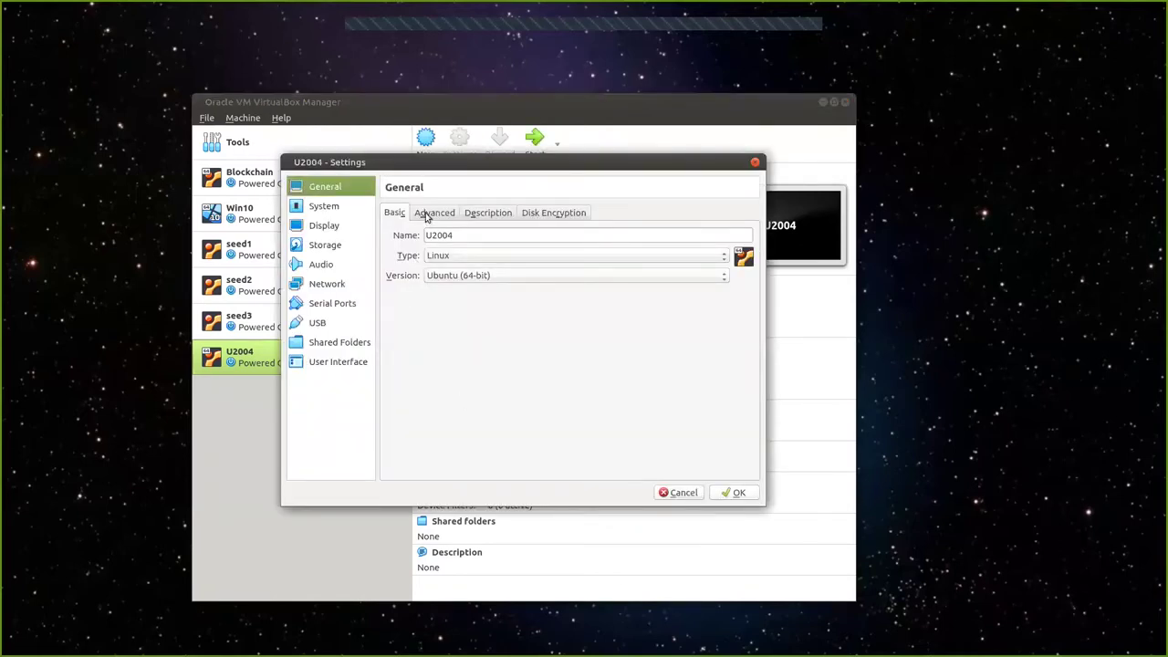
Set Shared Clipboard and Drag'n'Drop to Bidirectional under General > Advanced.
{"action": "left_click", "coordinate": [429, 215]}
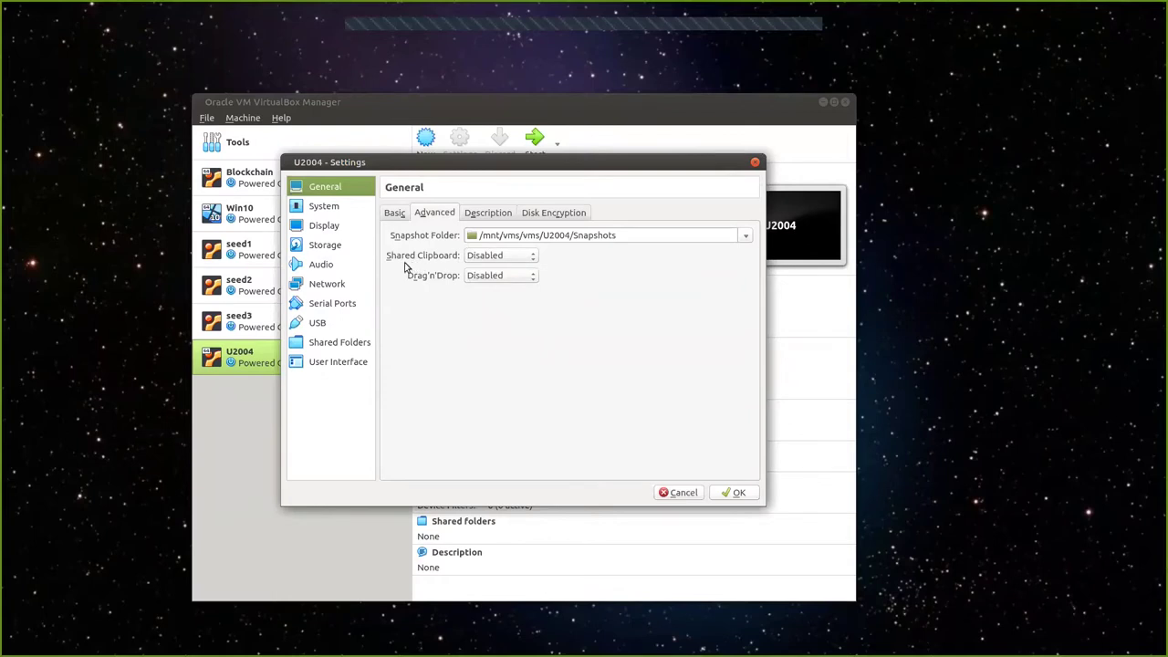
{"action": "left_click", "coordinate": [533, 260]}
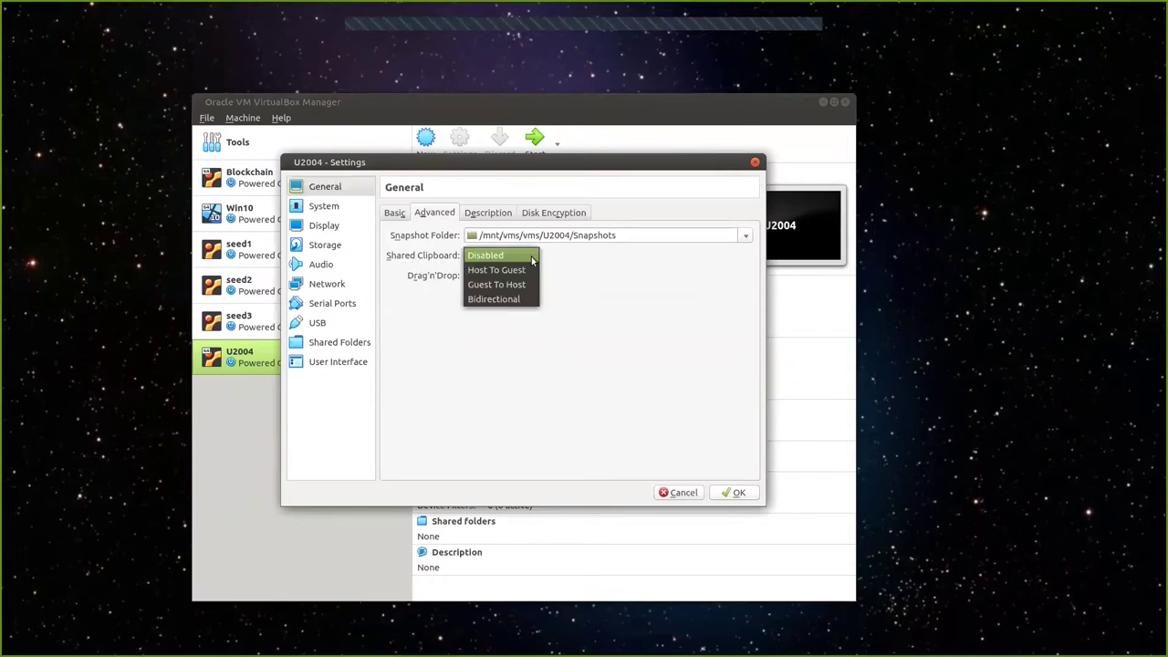
{"action": "left_click", "coordinate": [527, 301]}
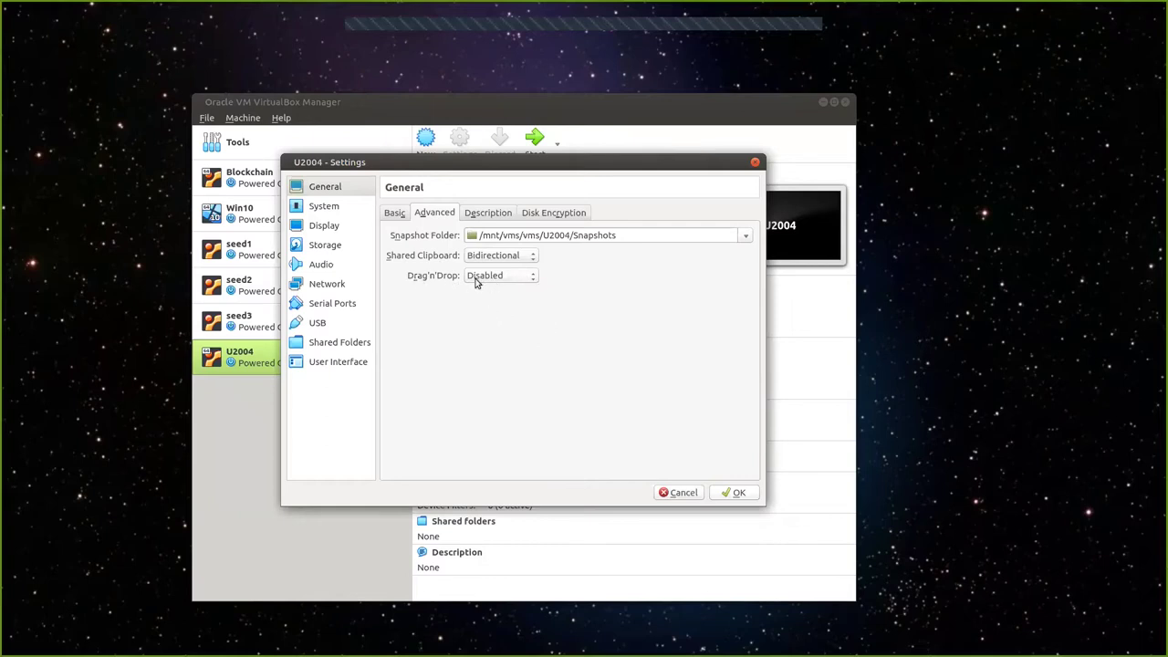
{"action": "left_click", "coordinate": [527, 278]}
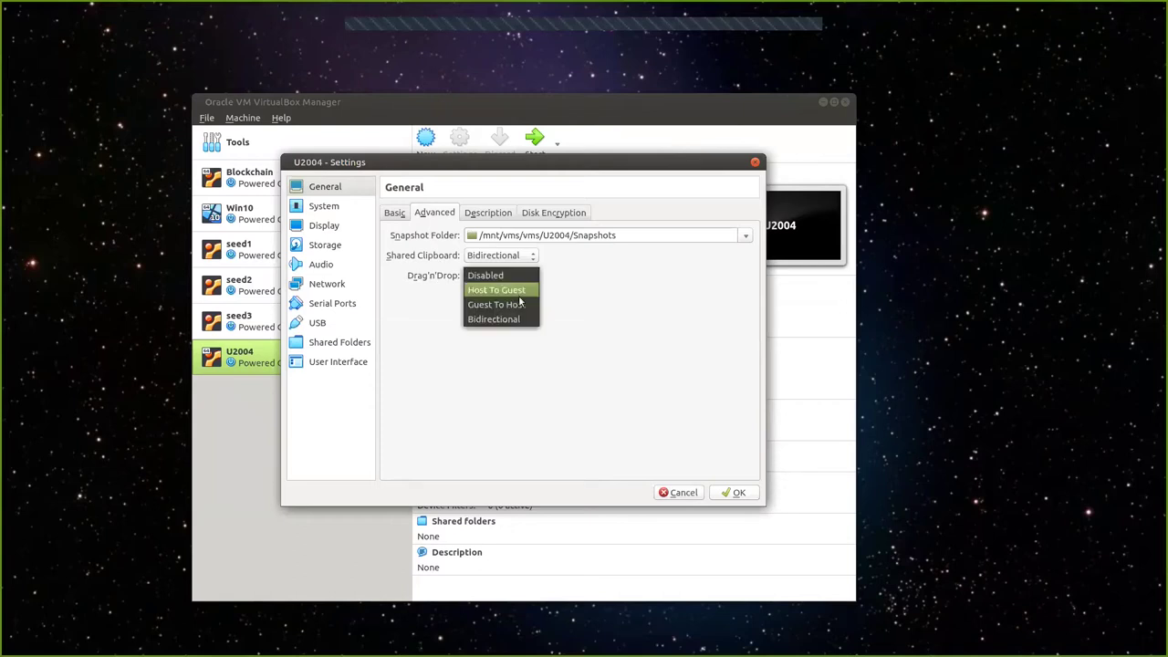
{"action": "left_click", "coordinate": [528, 318]}
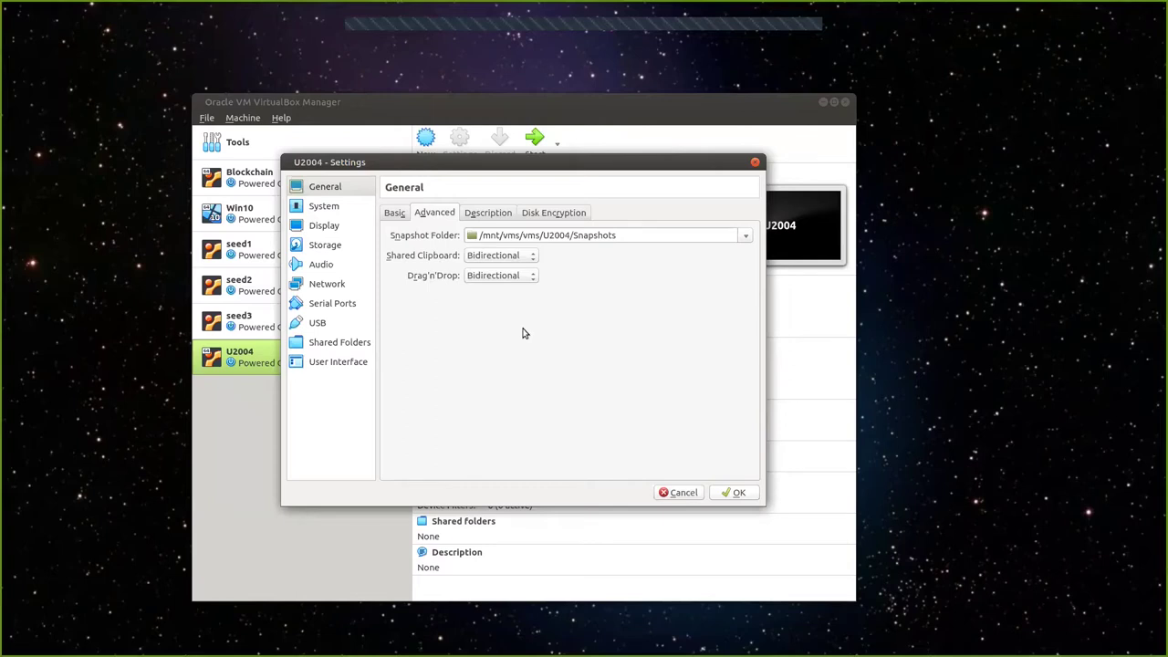
Look through the Basic, Description and Disk Encryption tabs before moving to System.
{"action": "left_click", "coordinate": [396, 214]}
{"action": "left_click", "coordinate": [425, 215]}
{"action": "left_click", "coordinate": [396, 217]}
{"action": "left_click", "coordinate": [487, 216]}
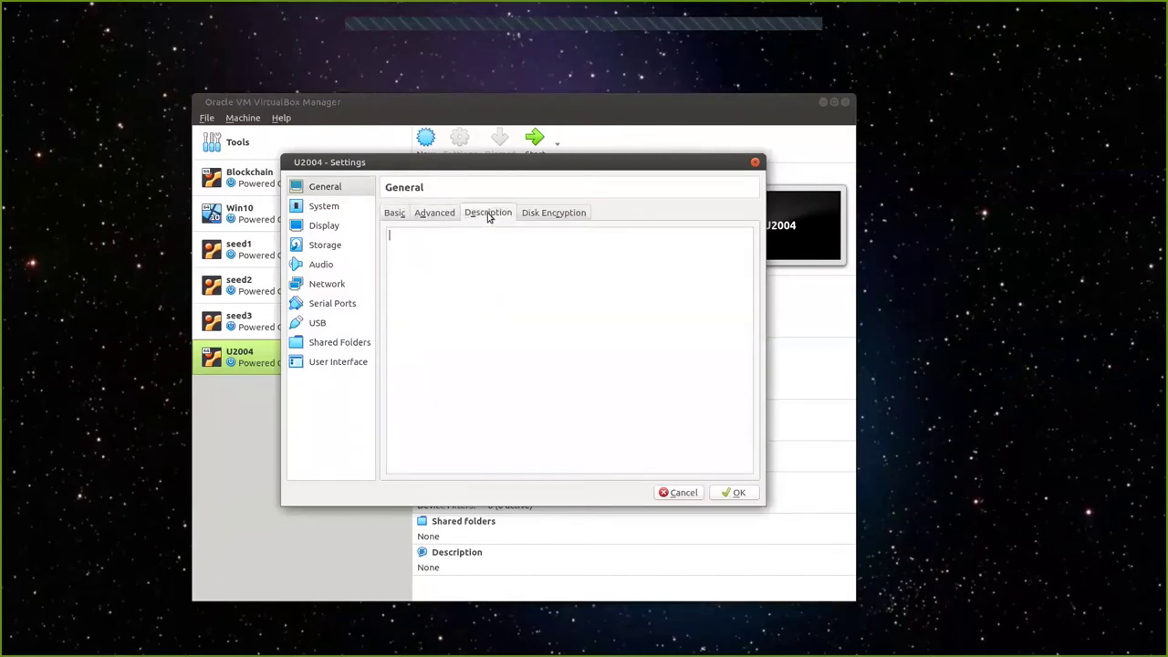
{"action": "left_click", "coordinate": [552, 214]}
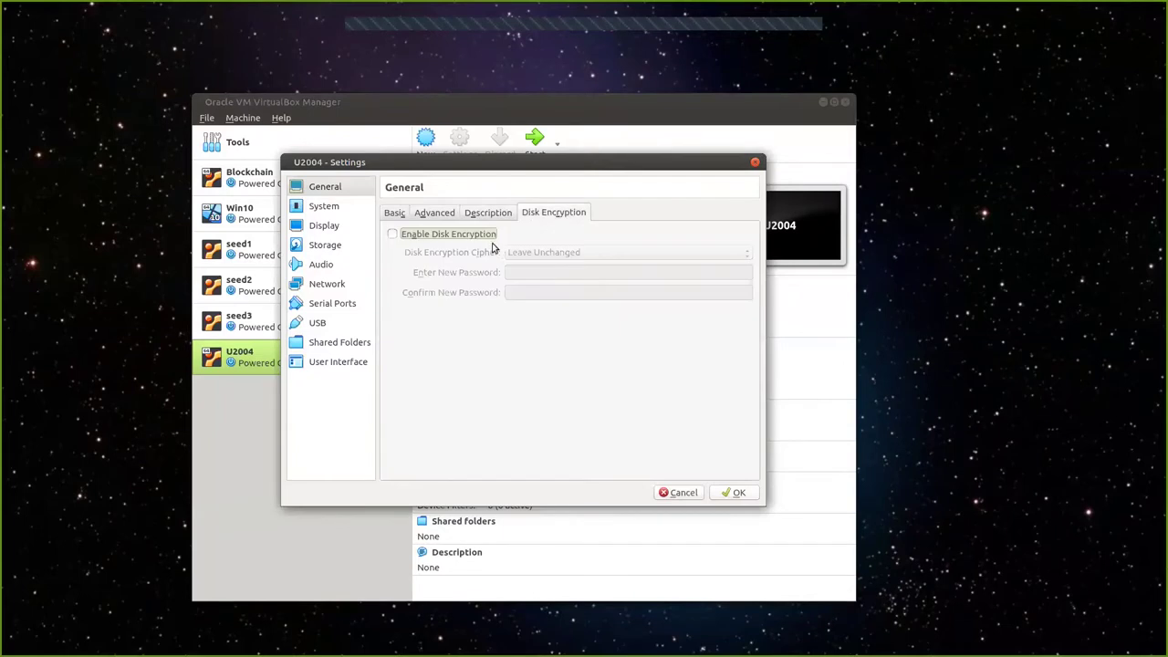
{"action": "left_click", "coordinate": [332, 207]}
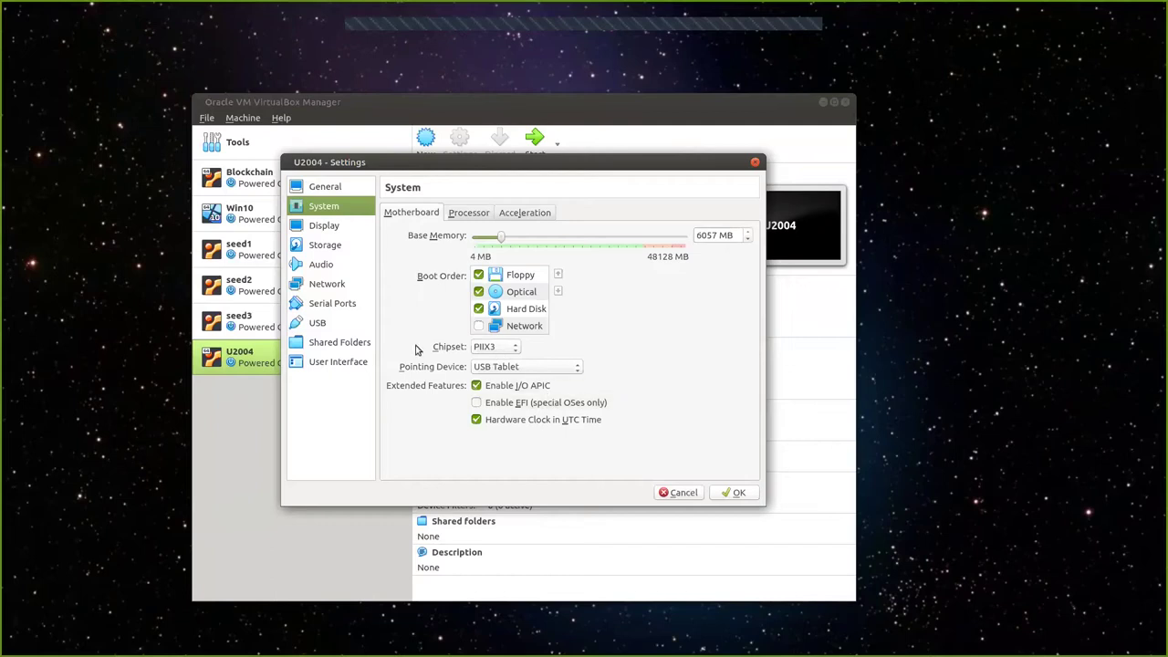
Set U2004's pointing device to PS/2 Mouse and check the Processor and Acceleration tabs.
{"action": "left_click", "coordinate": [551, 369]}
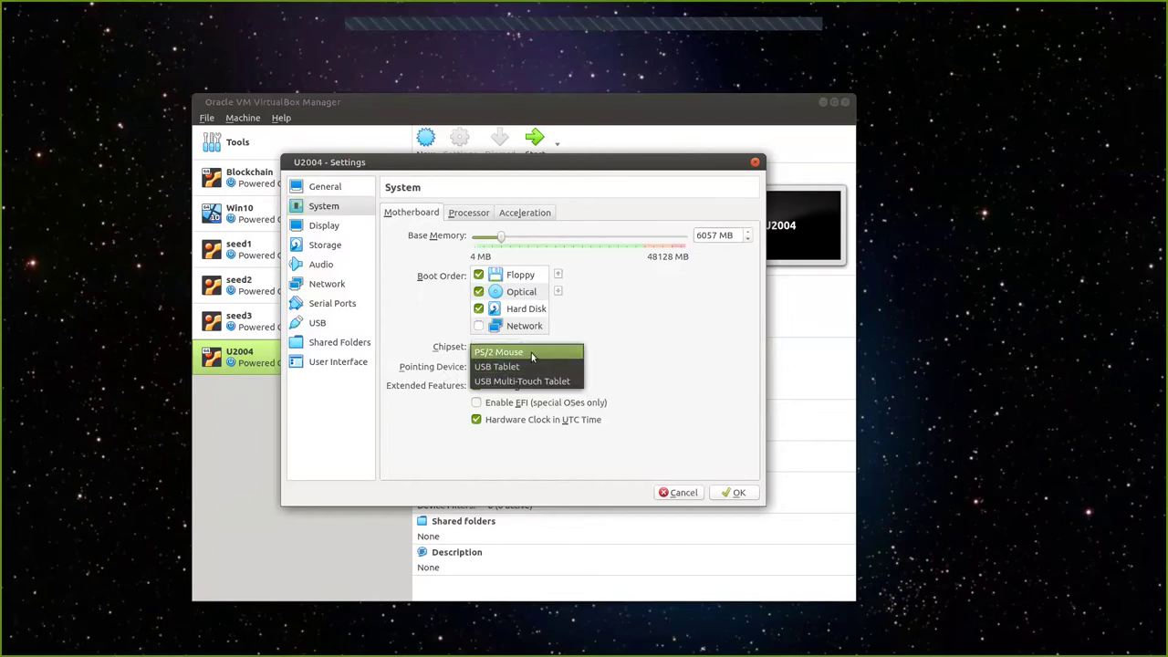
{"action": "left_click", "coordinate": [531, 353]}
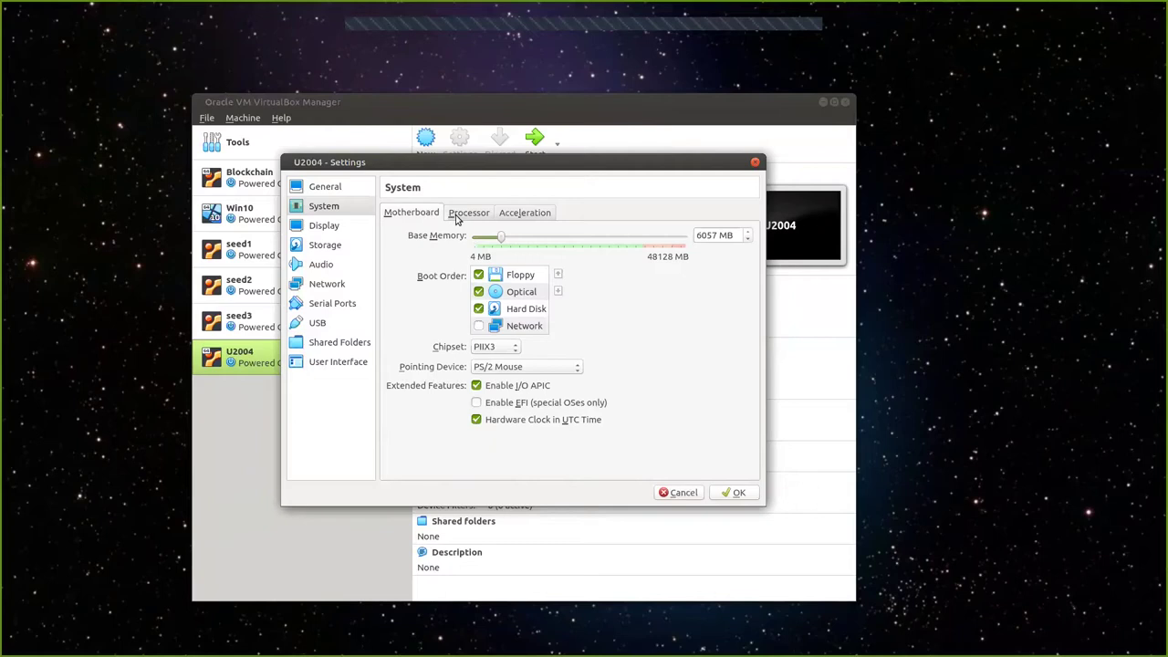
{"action": "left_click_drag", "start_coordinate": [422, 164], "coordinate": [418, 171]}
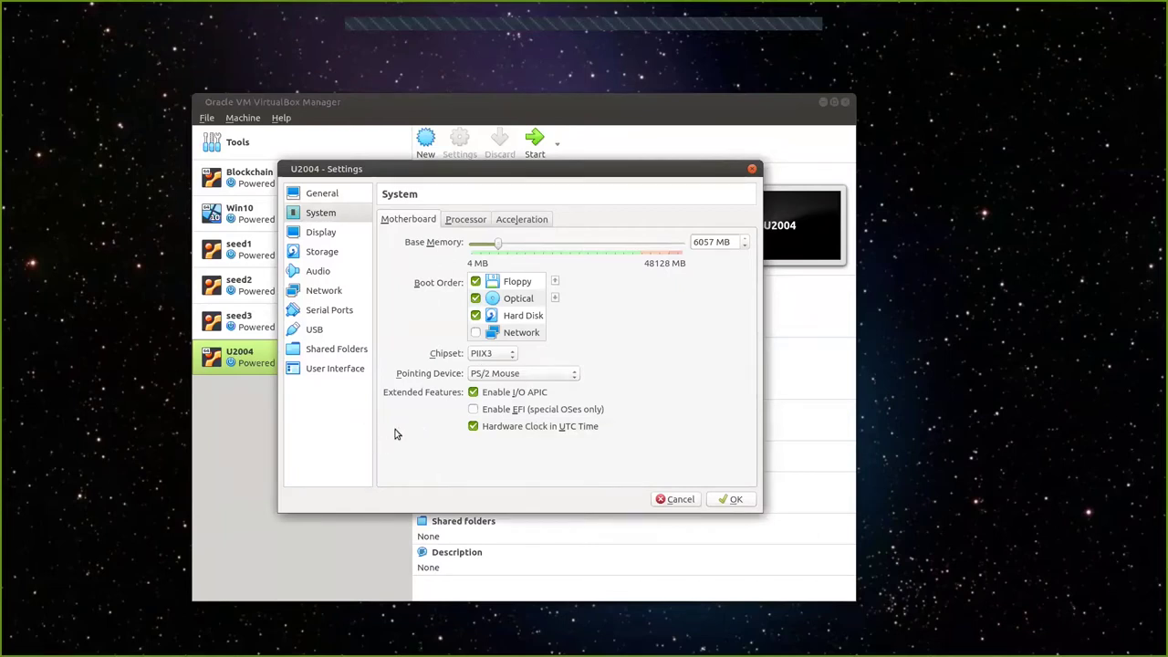
{"action": "left_click", "coordinate": [458, 220]}
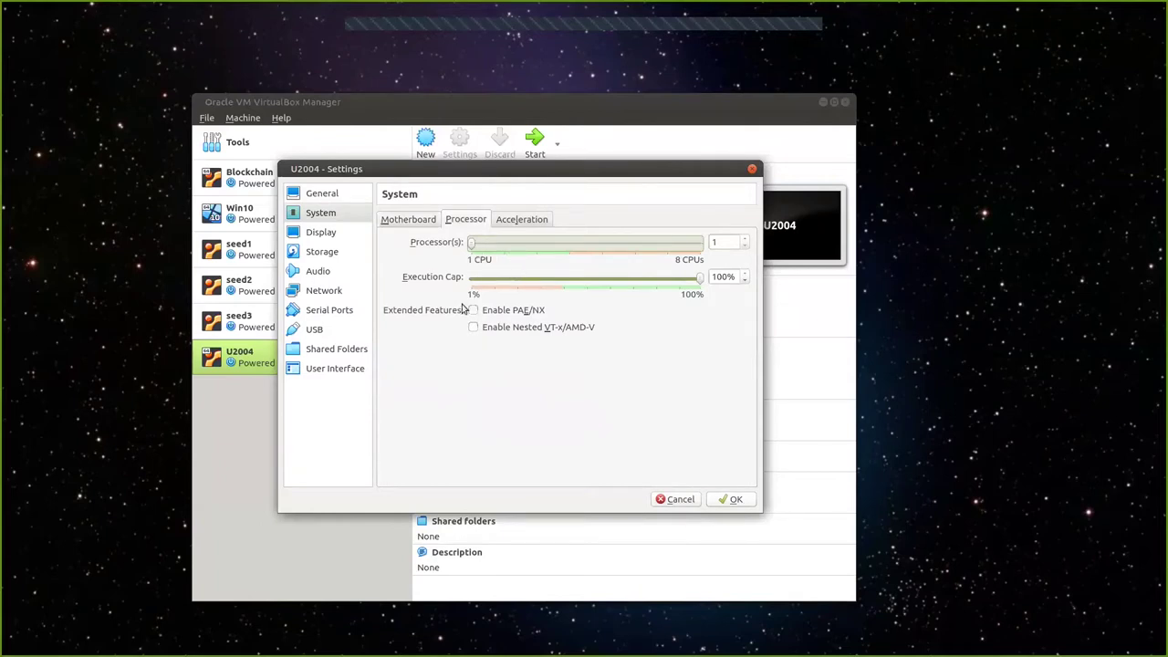
{"action": "left_click", "coordinate": [521, 219]}
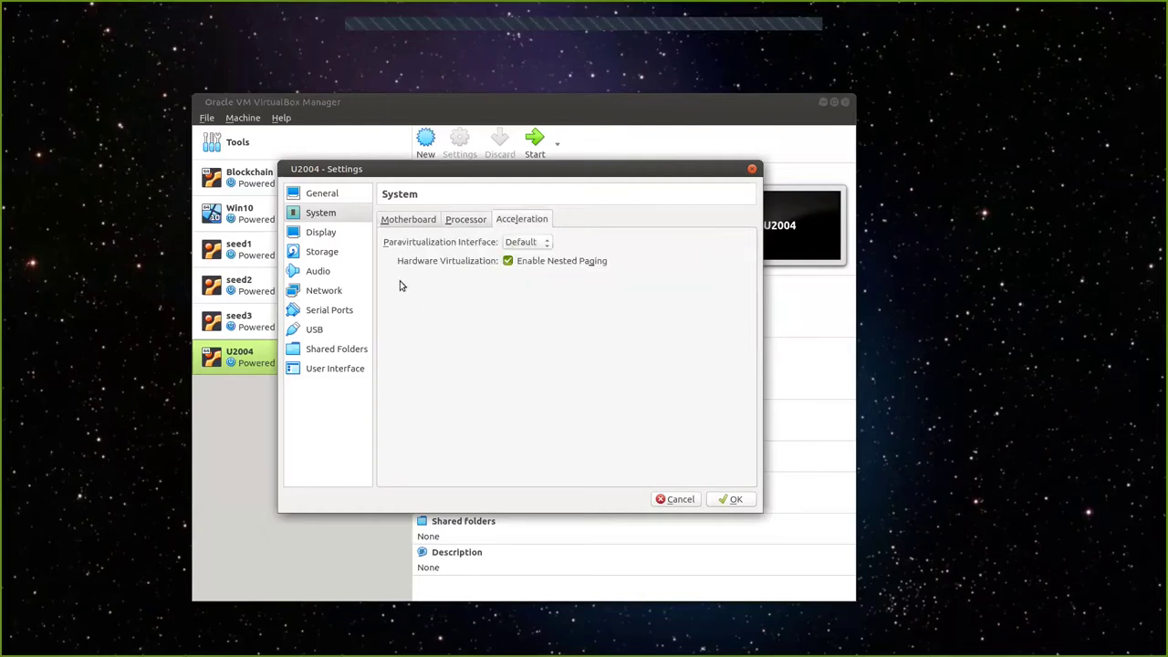
{"action": "left_click", "coordinate": [314, 234]}
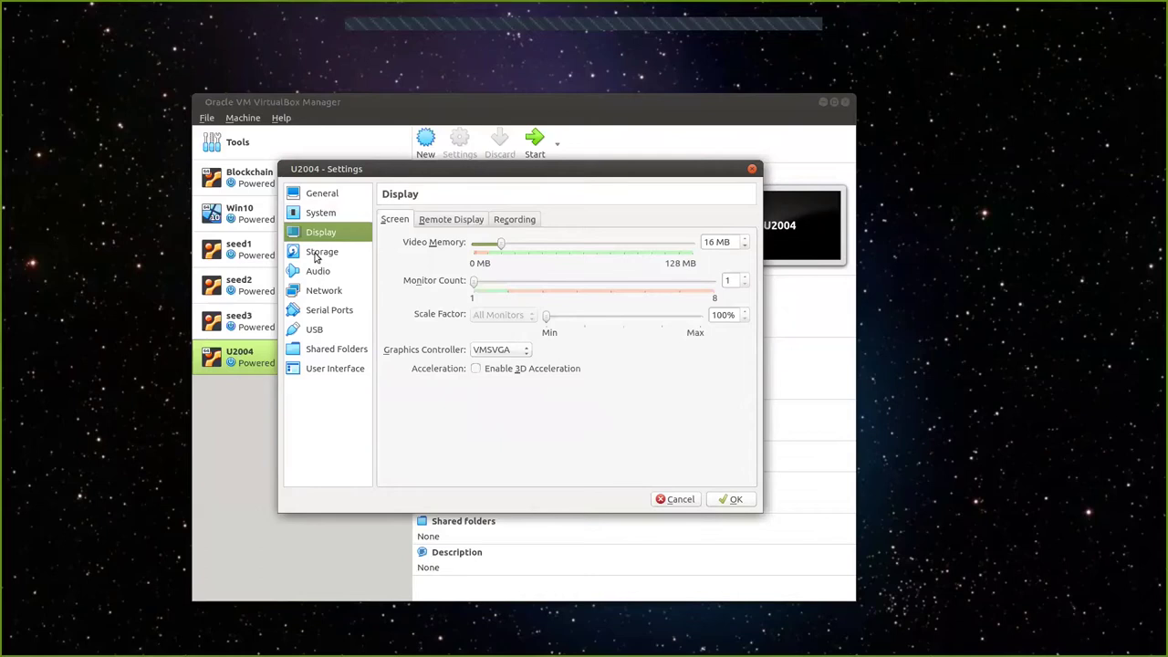
On the Network page, attach Adapter 1 to NAT Network NatNetwork.
{"action": "left_click", "coordinate": [319, 259]}
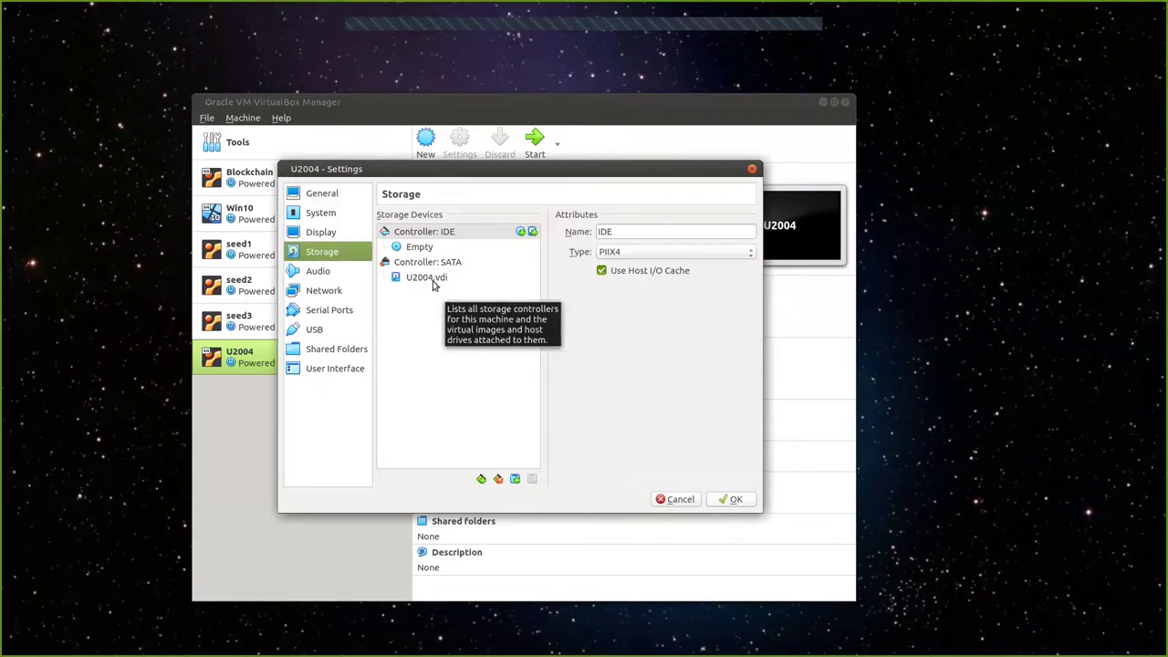
{"action": "left_click", "coordinate": [316, 272]}
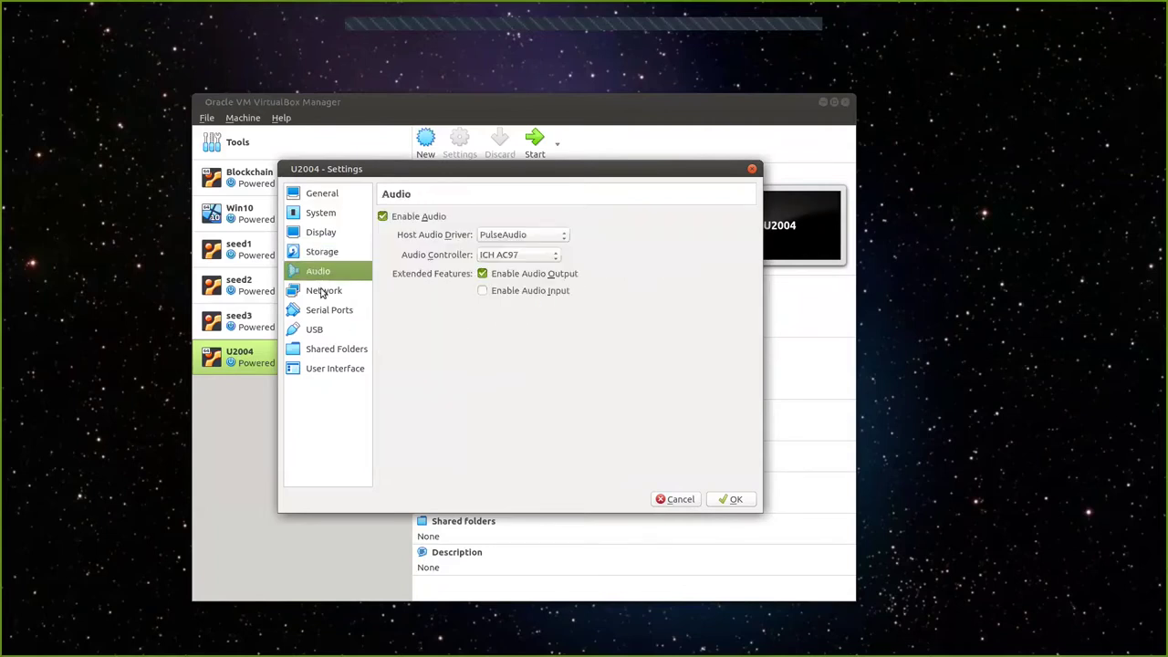
{"action": "left_click", "coordinate": [323, 292]}
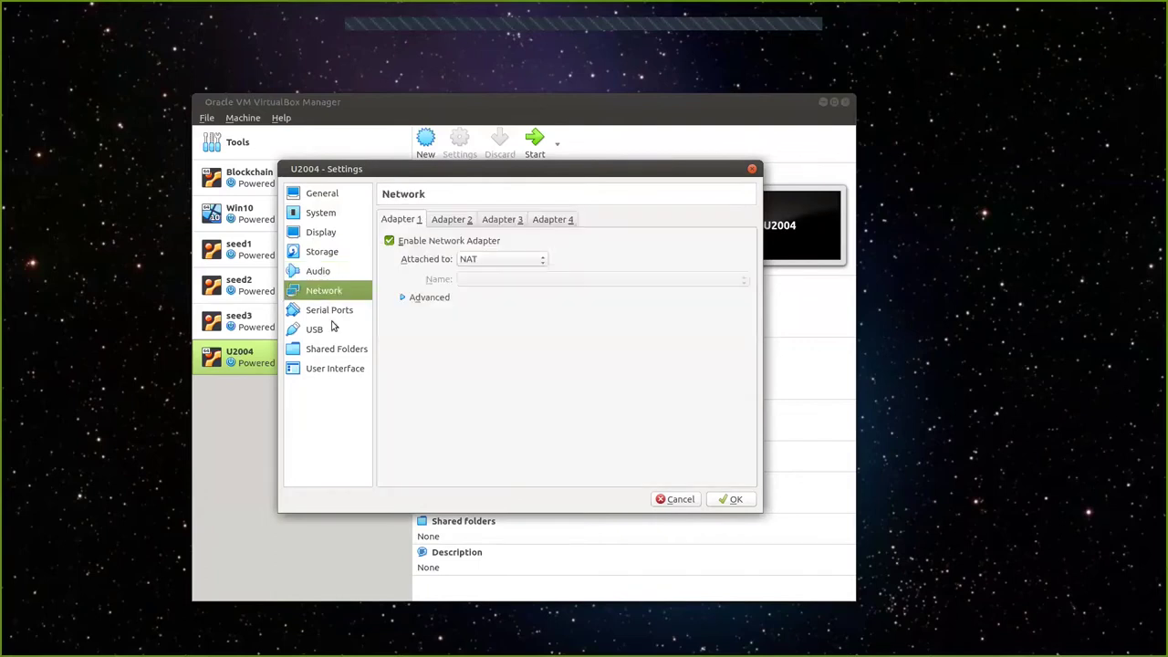
{"action": "left_click", "coordinate": [540, 261]}
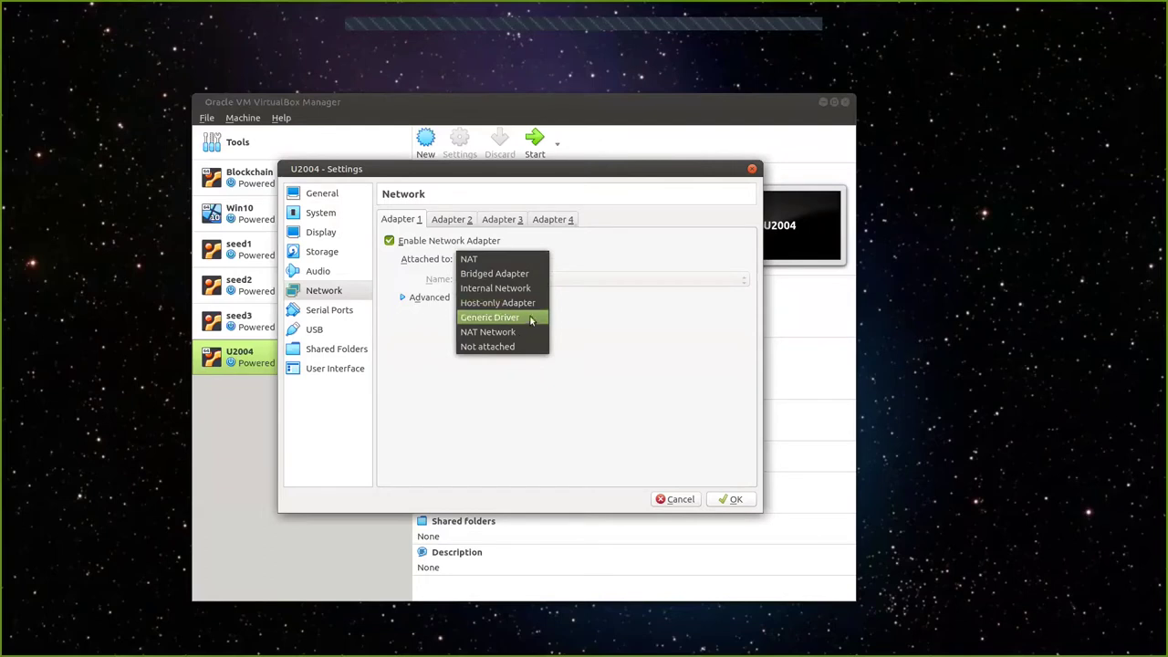
{"action": "left_click", "coordinate": [518, 334]}
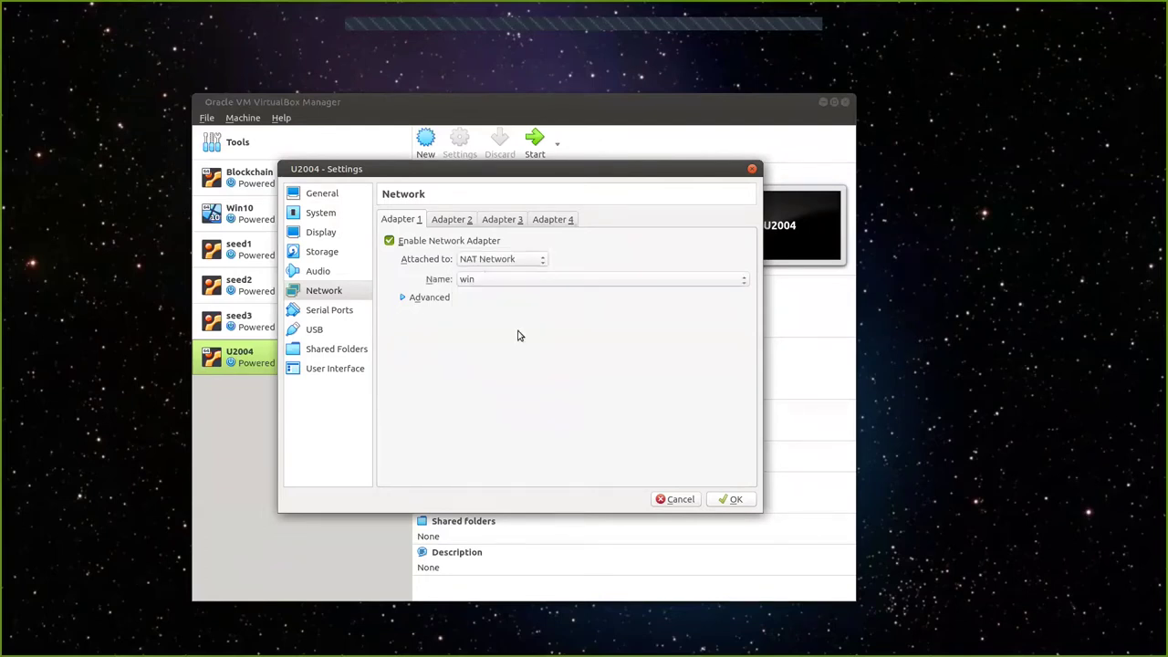
{"action": "left_click", "coordinate": [489, 281]}
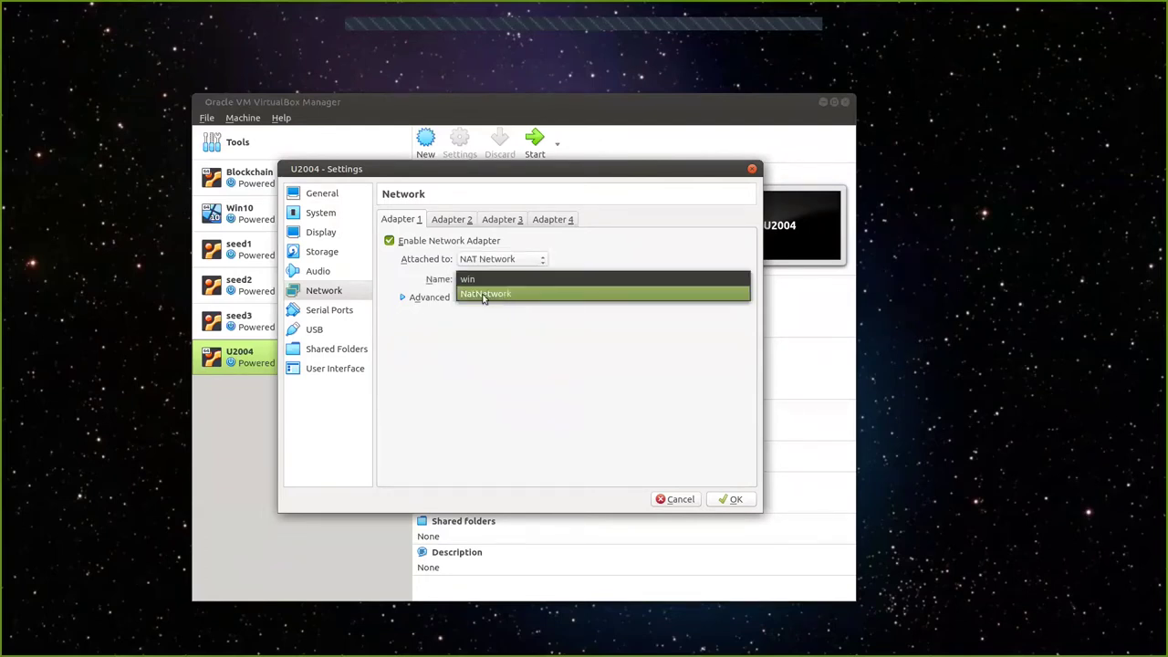
{"action": "left_click", "coordinate": [489, 296]}
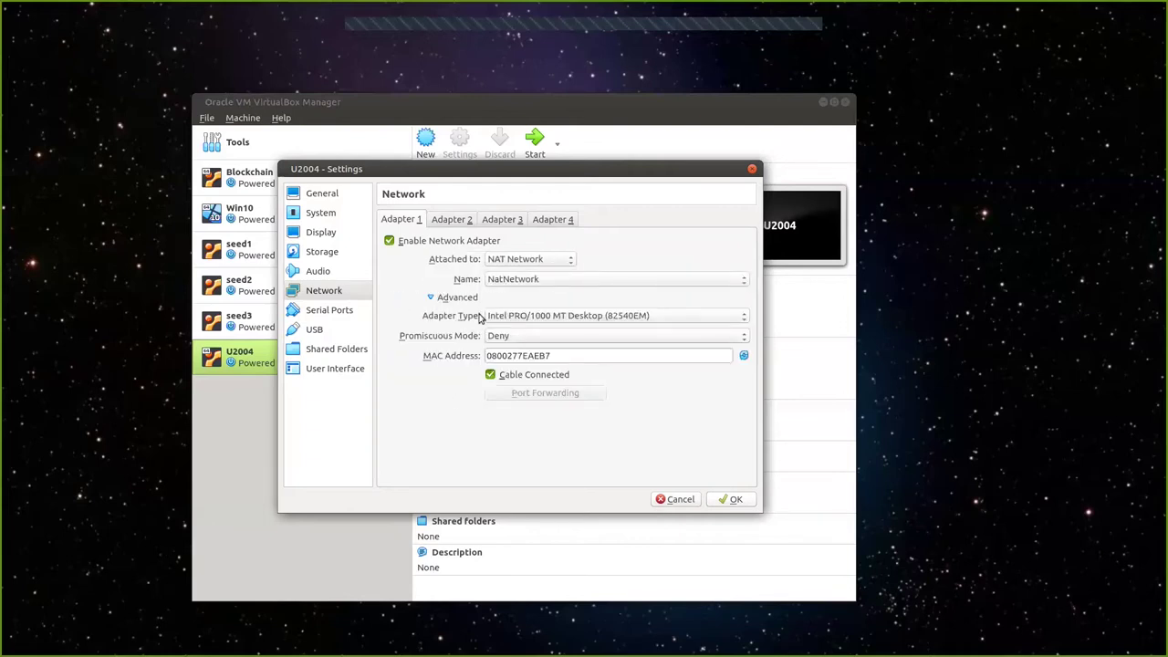
Set promiscuous mode to Allow All and regenerate the adapter's MAC address.
{"action": "left_click", "coordinate": [542, 336]}
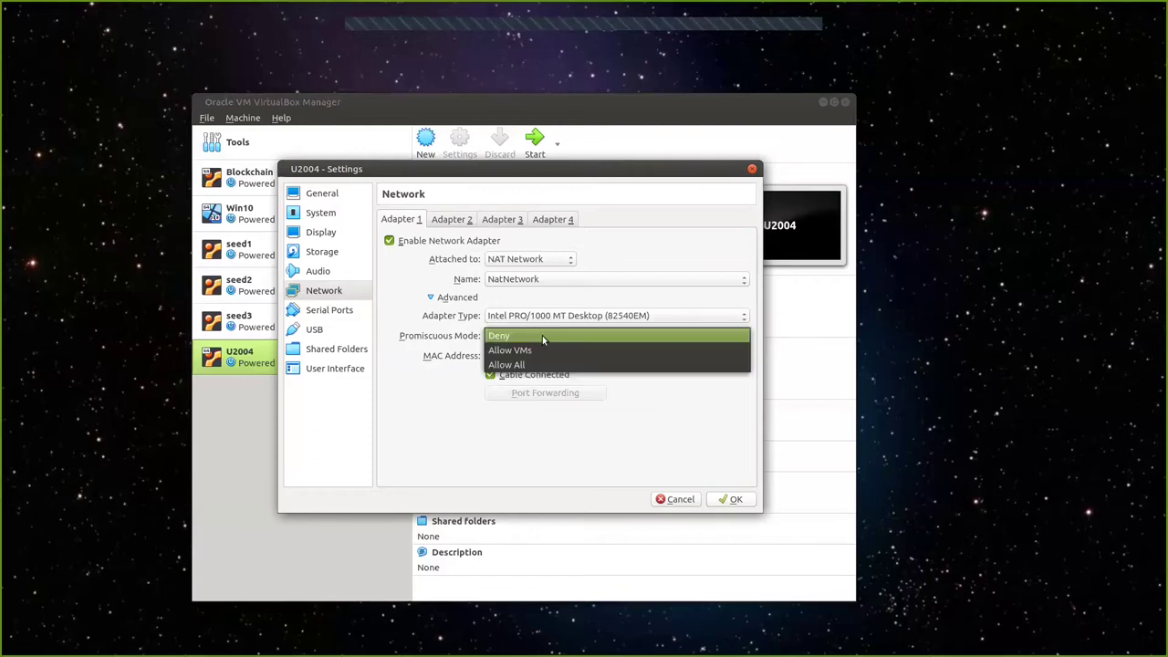
{"action": "left_click", "coordinate": [548, 364]}
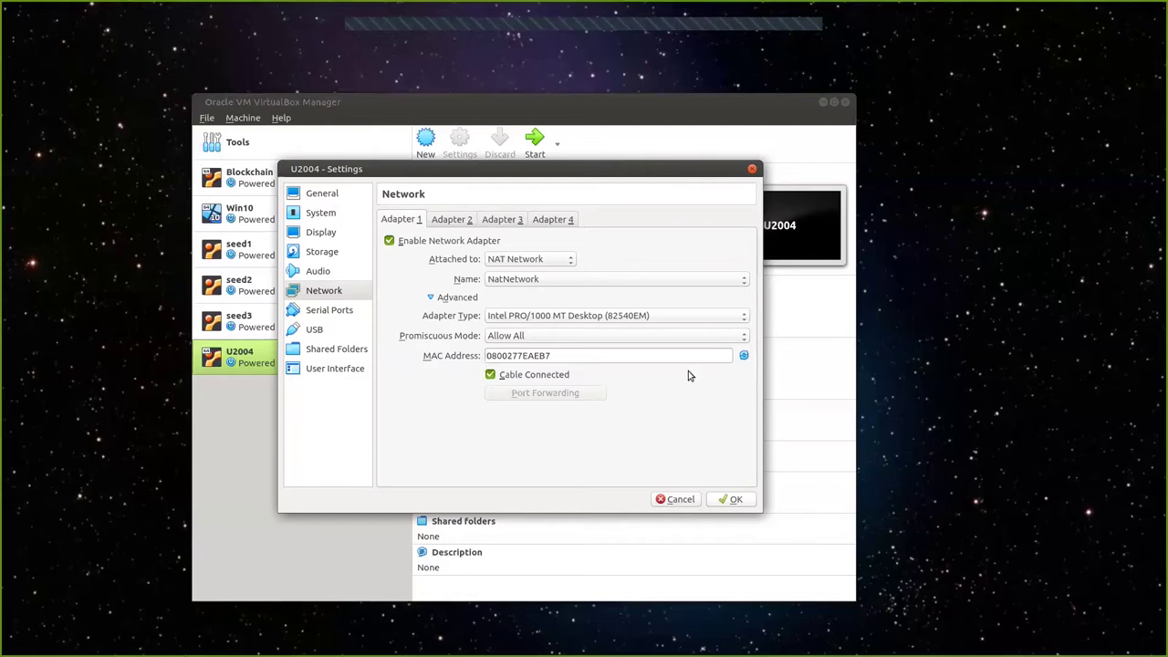
{"action": "left_click", "coordinate": [745, 357]}
{"action": "left_click", "coordinate": [744, 356]}
{"action": "left_click", "coordinate": [744, 356]}
{"action": "left_click", "coordinate": [744, 357]}
{"action": "left_click", "coordinate": [745, 357]}
{"action": "left_click", "coordinate": [745, 357]}
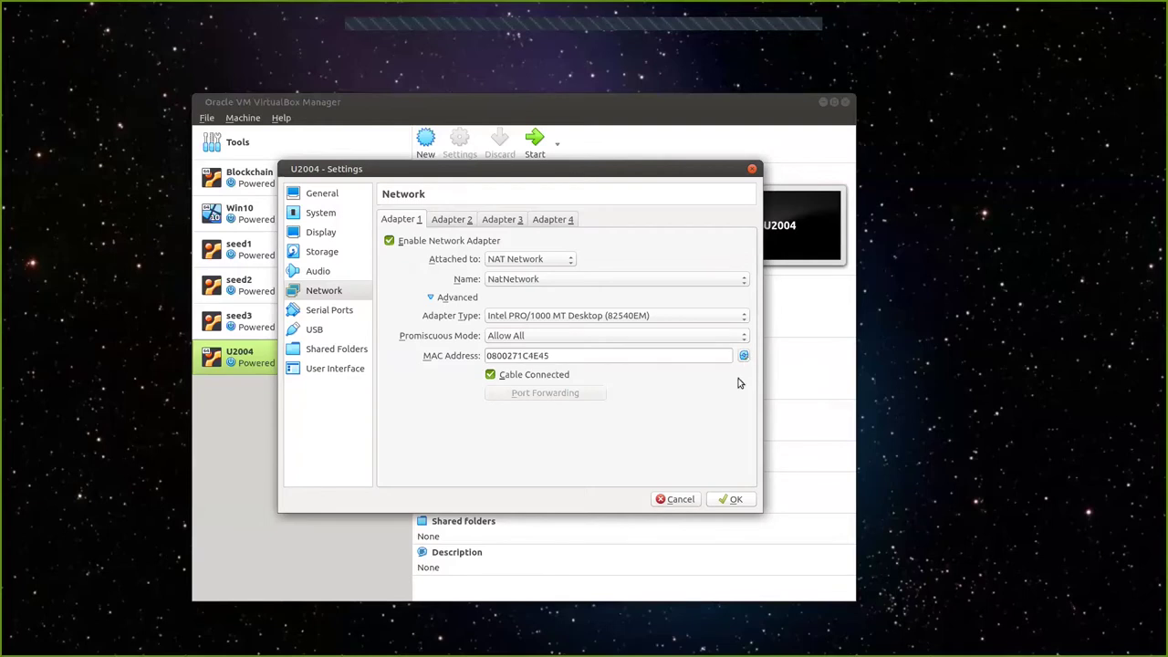
{"action": "left_click", "coordinate": [561, 357]}
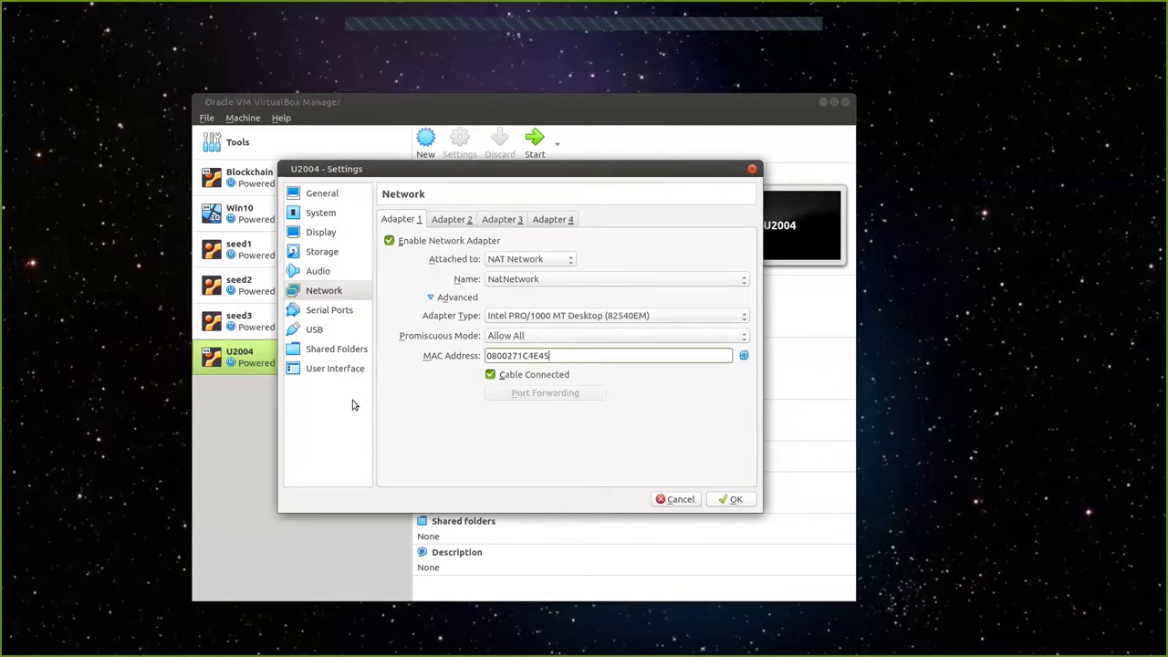
{"action": "left_click", "coordinate": [320, 317]}
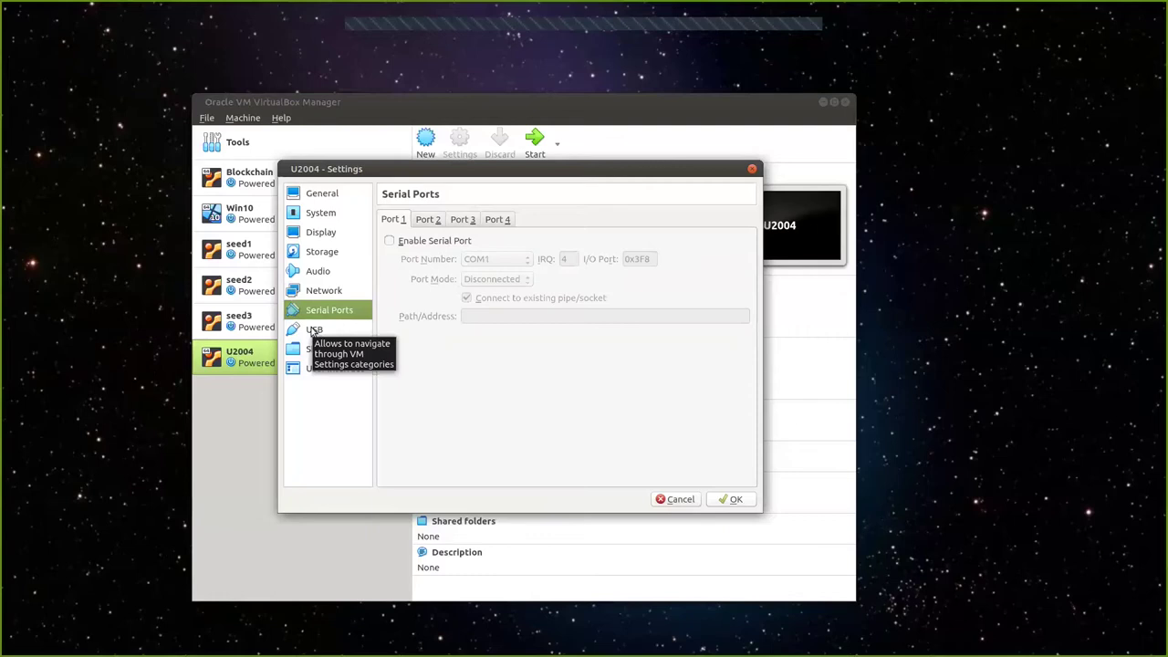
Check U2004's USB and Shared Folders pages, then save the settings with OK.
{"action": "left_click", "coordinate": [314, 330]}
{"action": "left_click", "coordinate": [324, 352]}
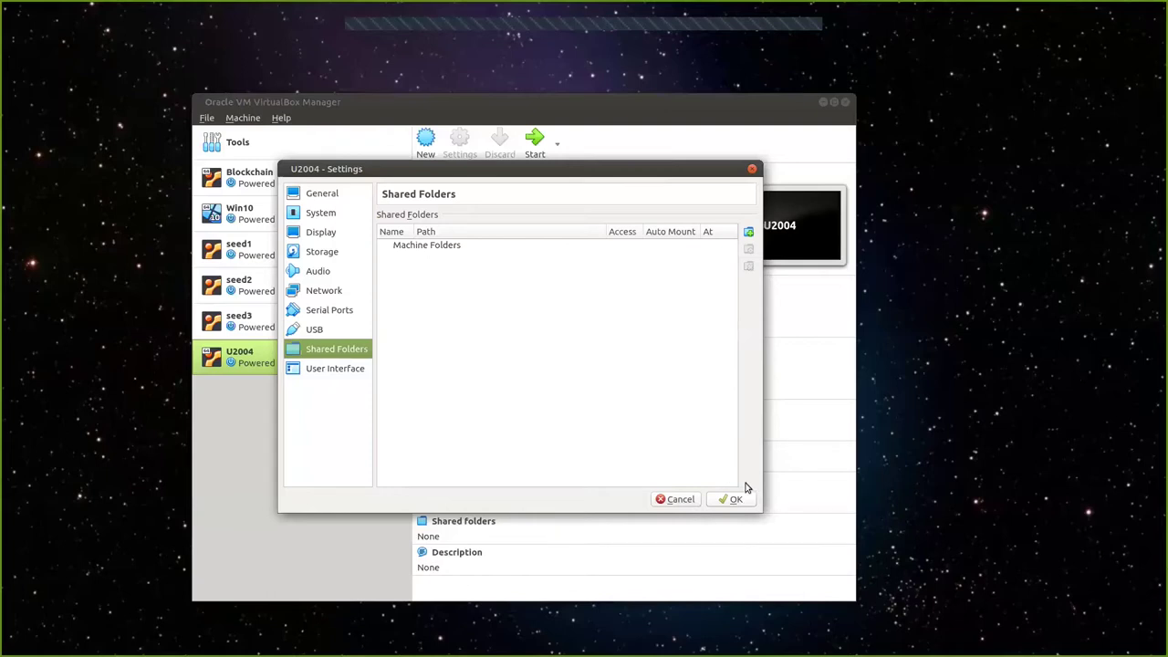
{"action": "left_click", "coordinate": [735, 500]}
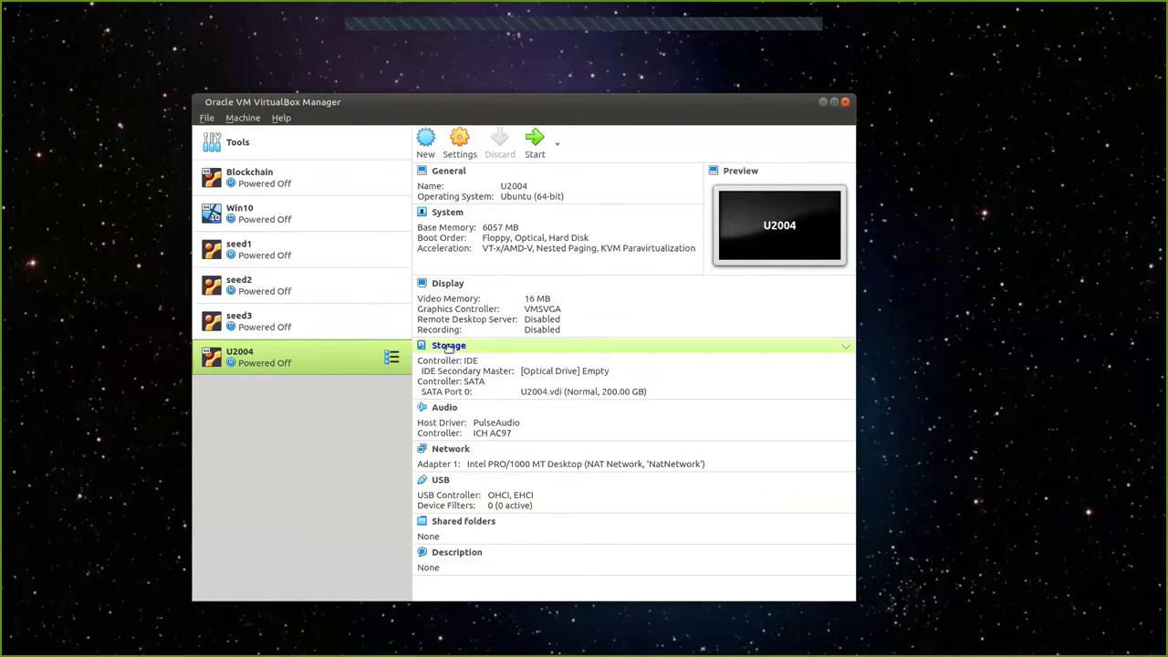
{"action": "left_click", "coordinate": [449, 347]}
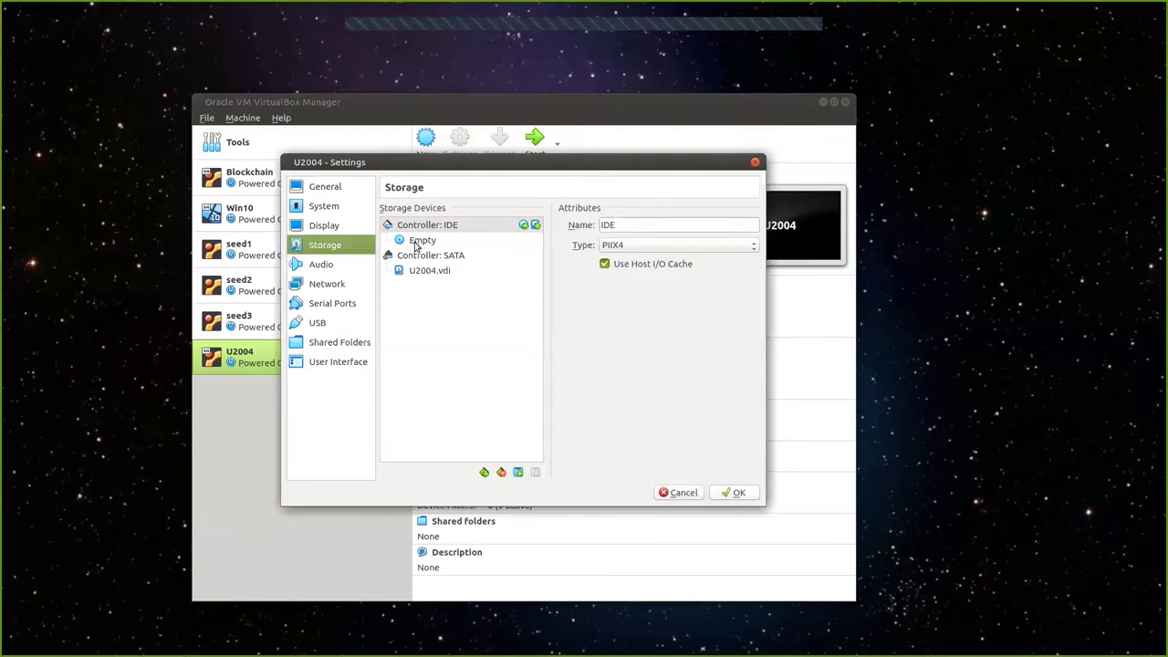
Load ubuntu-mate-20.04.1-desktop-amd64.iso from Downloads into U2004's empty optical drive and save.
{"action": "left_click", "coordinate": [421, 243]}
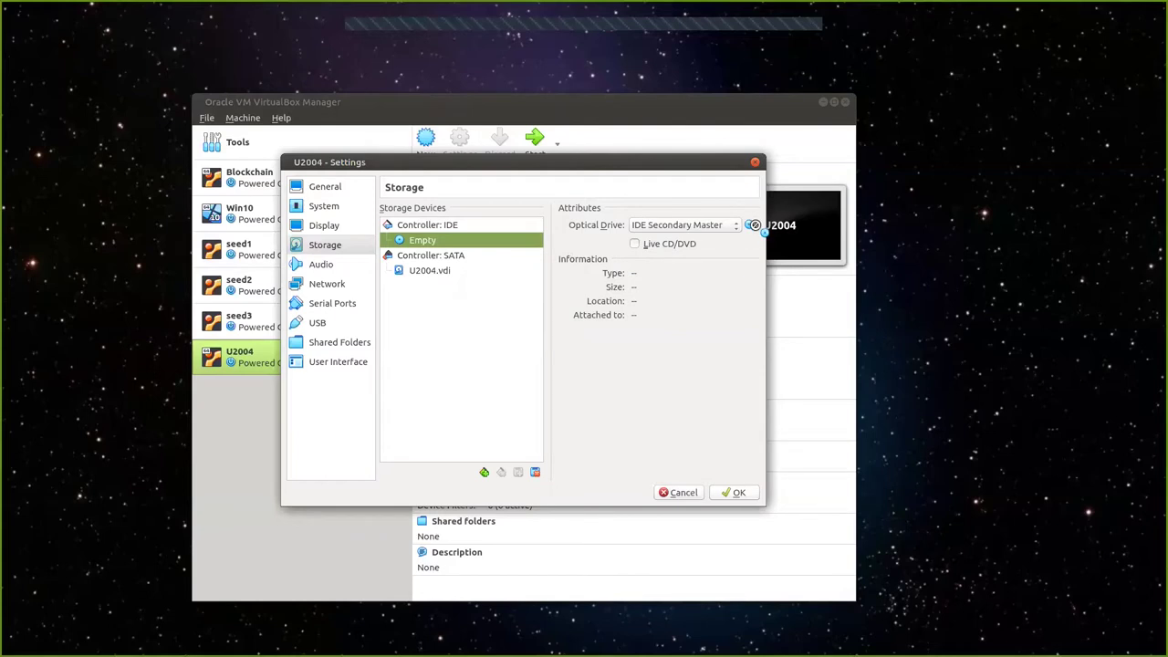
{"action": "left_click", "coordinate": [752, 229]}
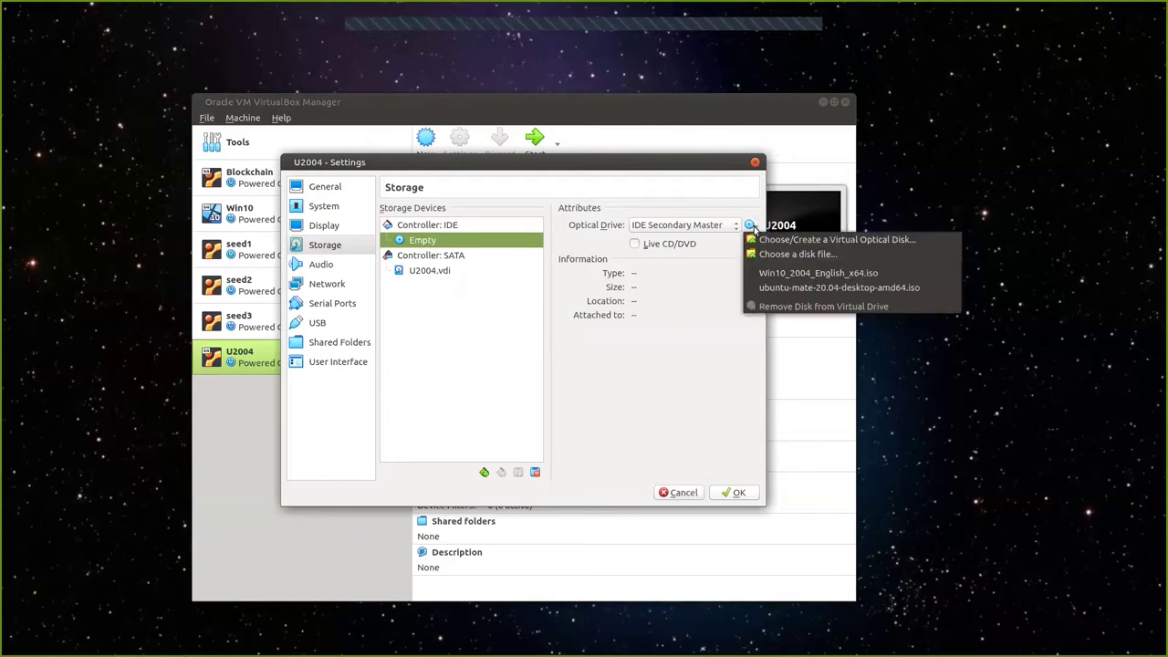
{"action": "left_click", "coordinate": [787, 256]}
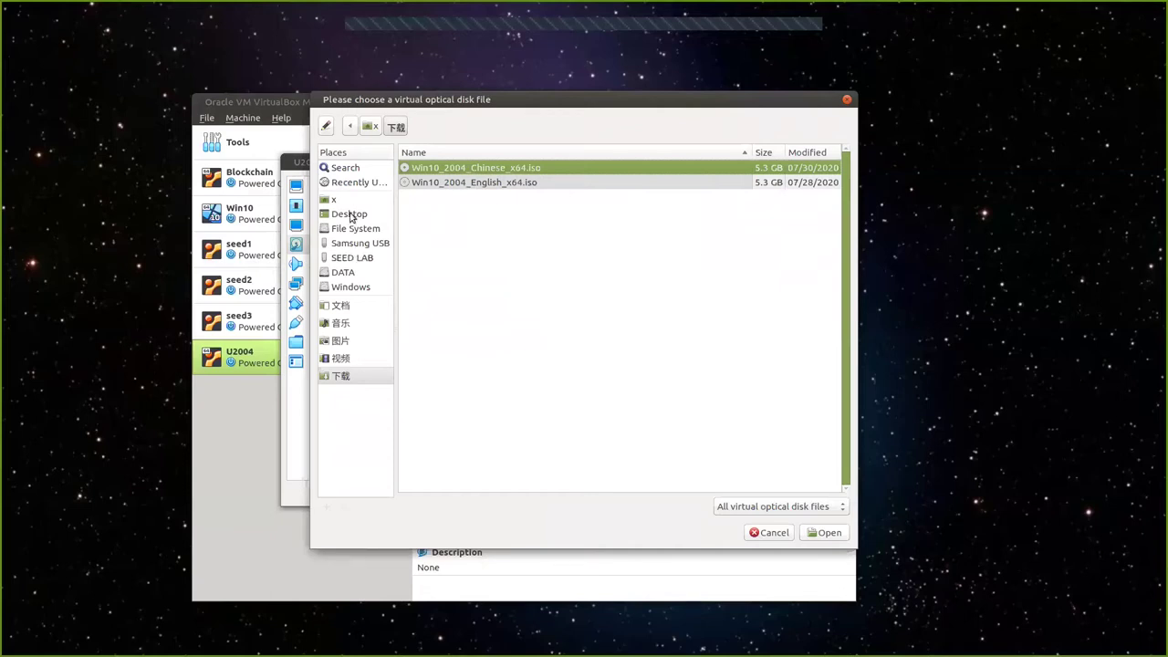
{"action": "left_click", "coordinate": [343, 203]}
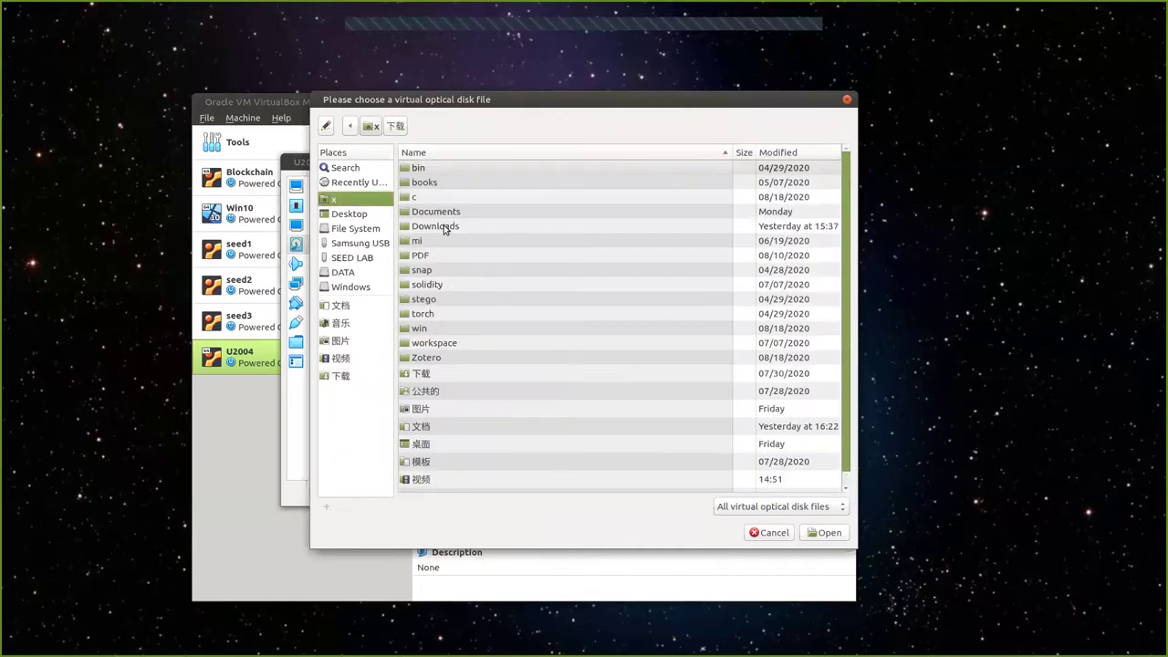
{"action": "double_click", "coordinate": [446, 227]}
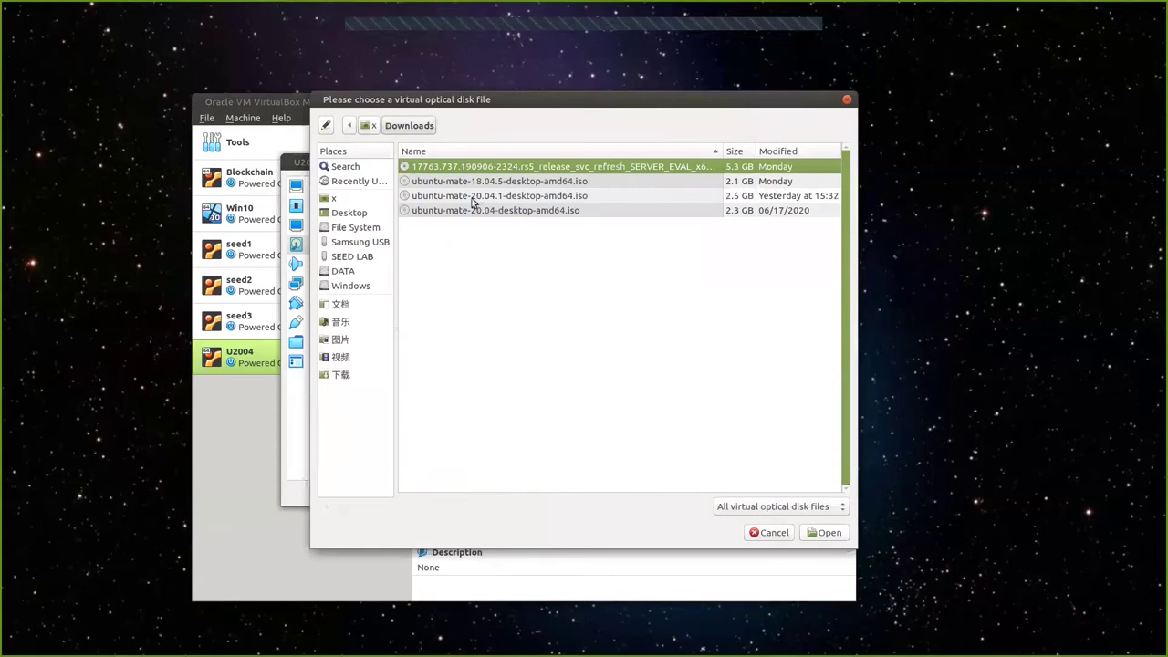
{"action": "left_click", "coordinate": [465, 198]}
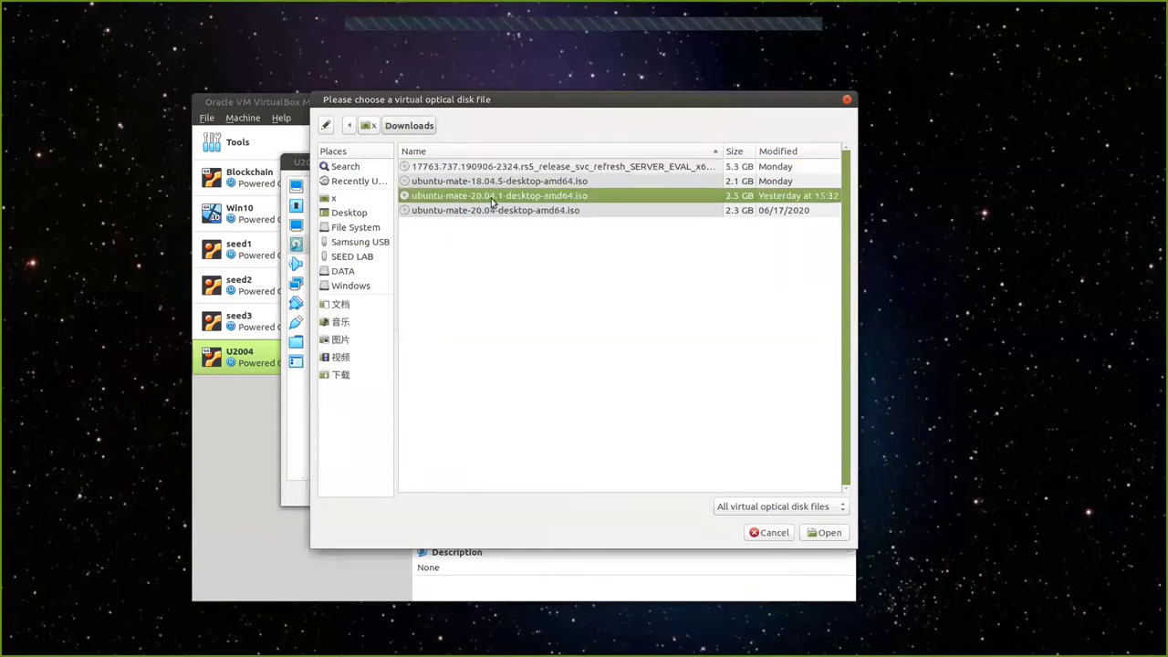
{"action": "left_click", "coordinate": [826, 533]}
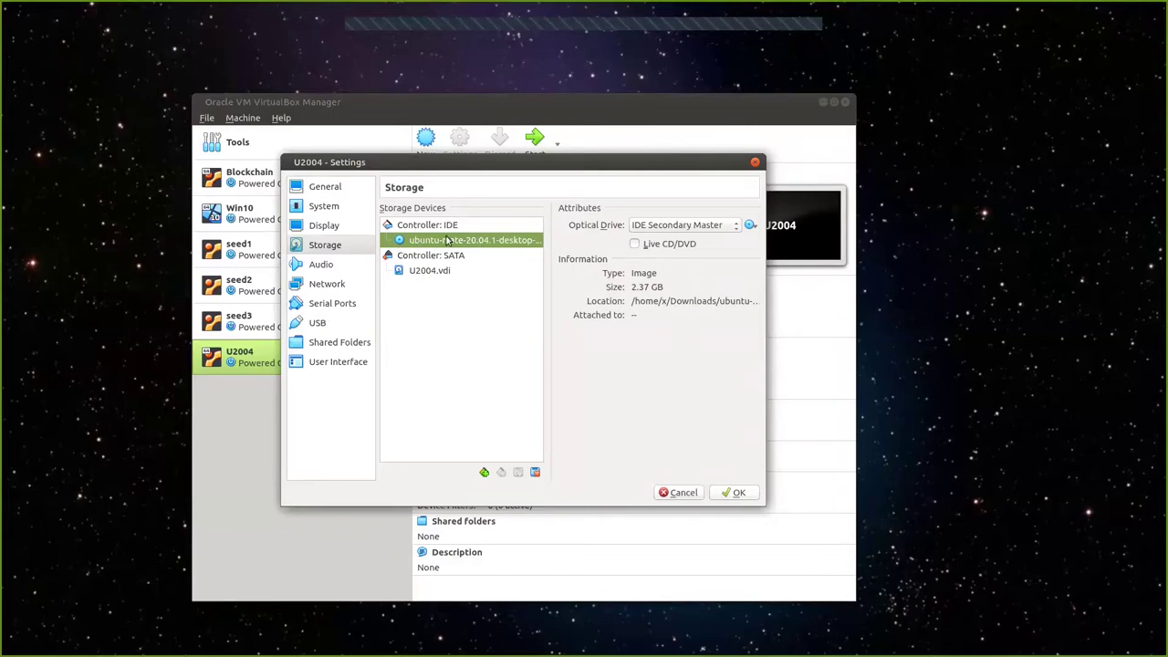
{"action": "left_click", "coordinate": [737, 493]}
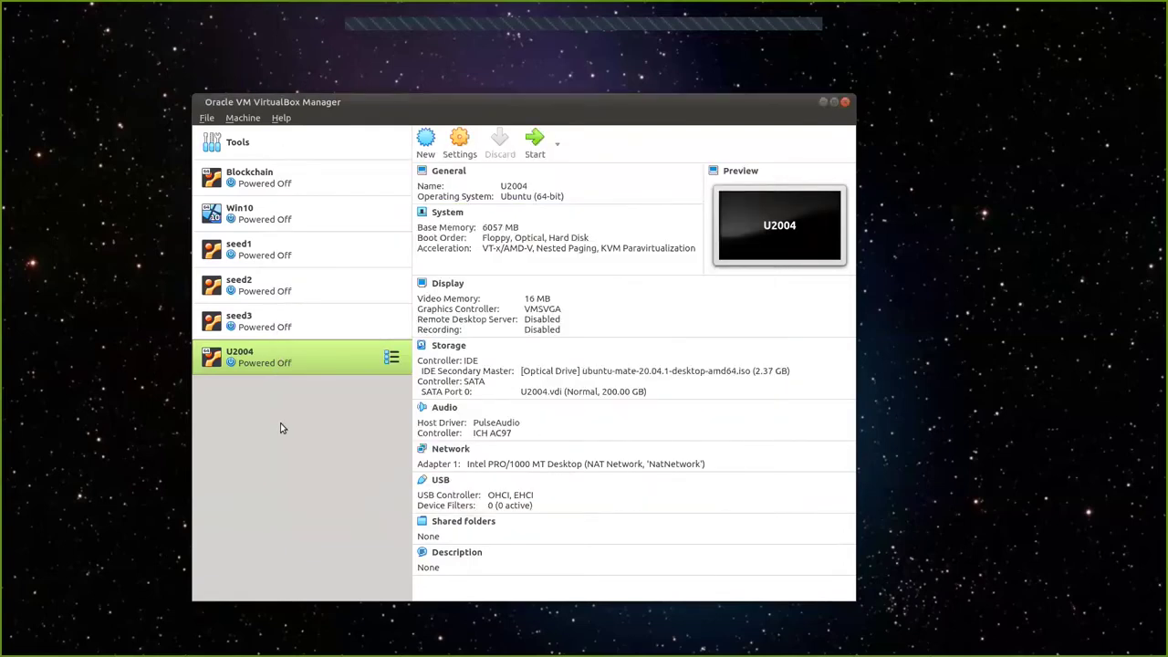
Start the U2004 virtual machine from the Manager toolbar.
{"action": "left_click_drag", "start_coordinate": [364, 104], "coordinate": [369, 101]}
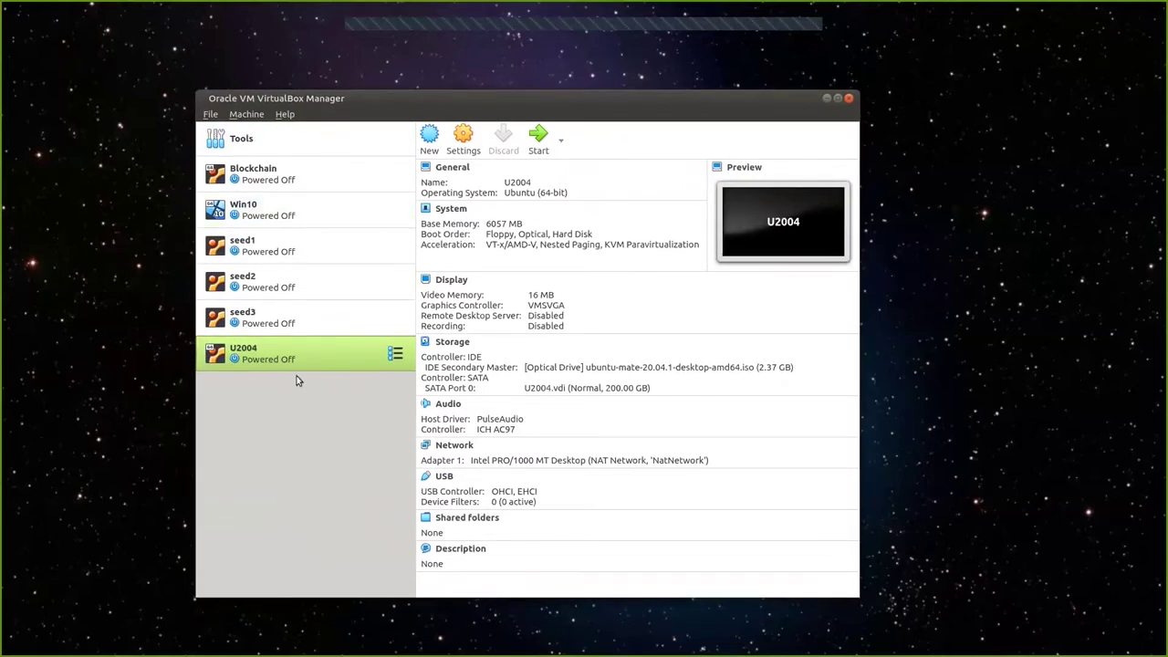
{"action": "left_click", "coordinate": [536, 138]}
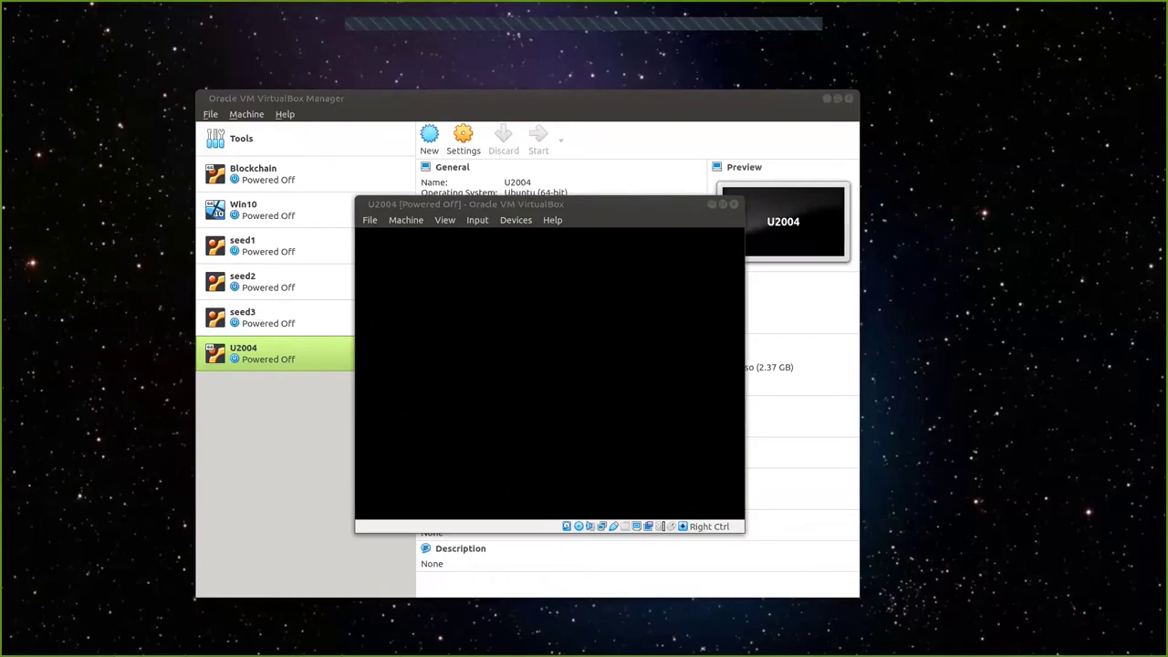
Boot U2004 with ubuntu-mate-20.04.1-desktop-amd64.iso as start-up disk and minimise the Manager.
{"action": "left_click_drag", "start_coordinate": [531, 211], "coordinate": [542, 284]}
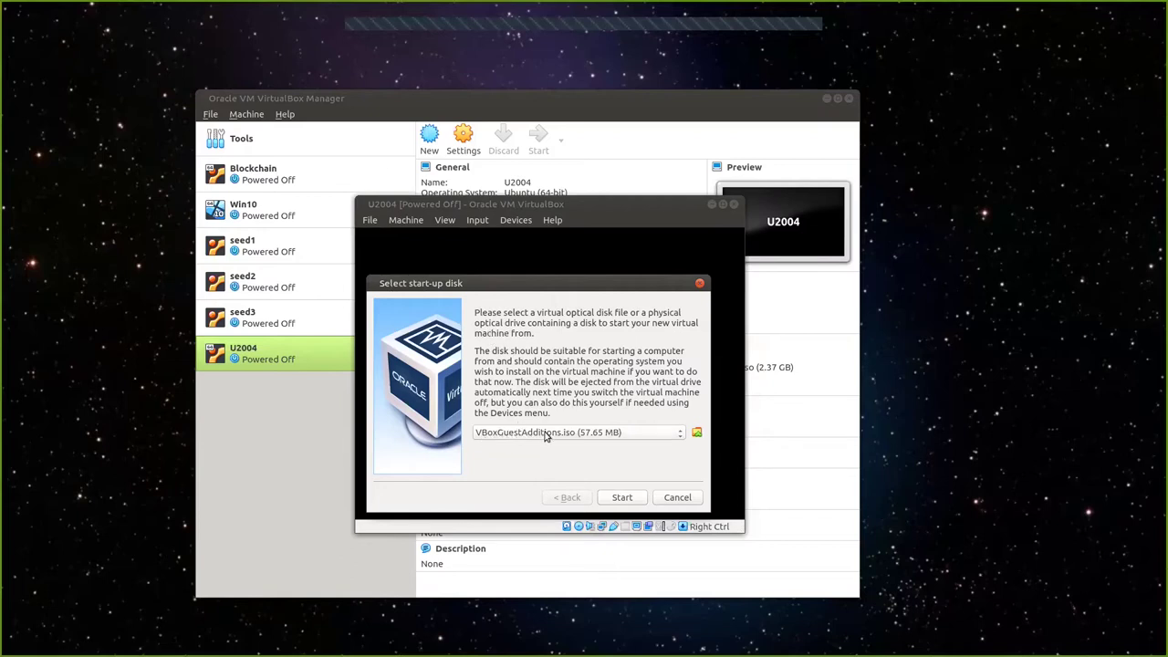
{"action": "left_click", "coordinate": [677, 437]}
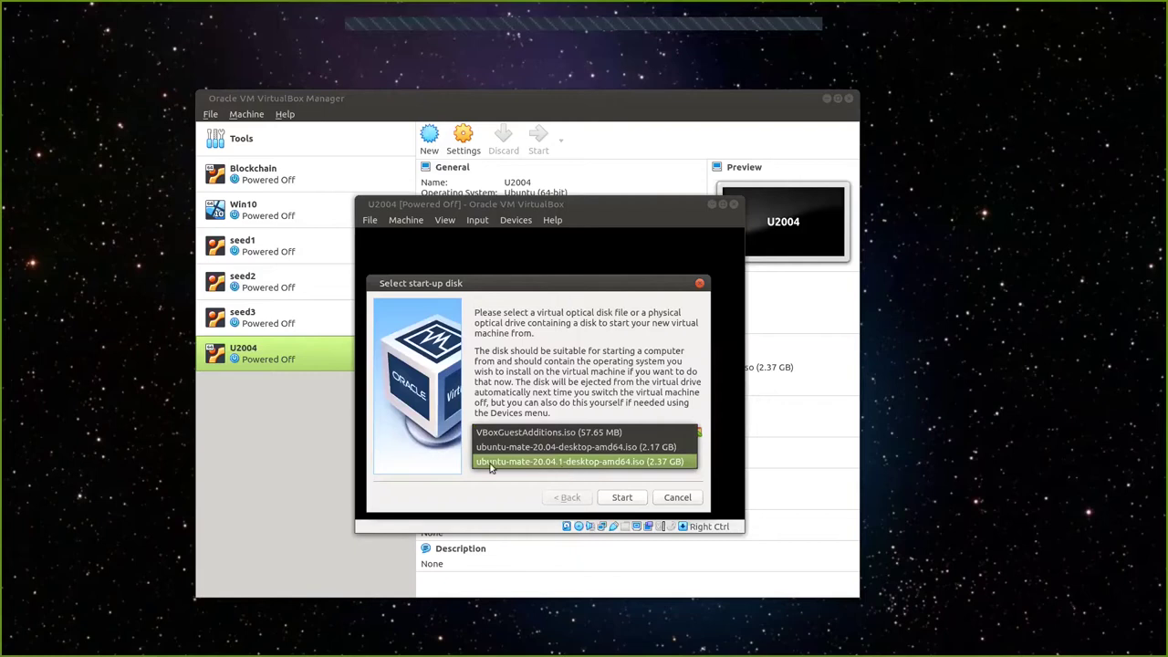
{"action": "left_click", "coordinate": [564, 463]}
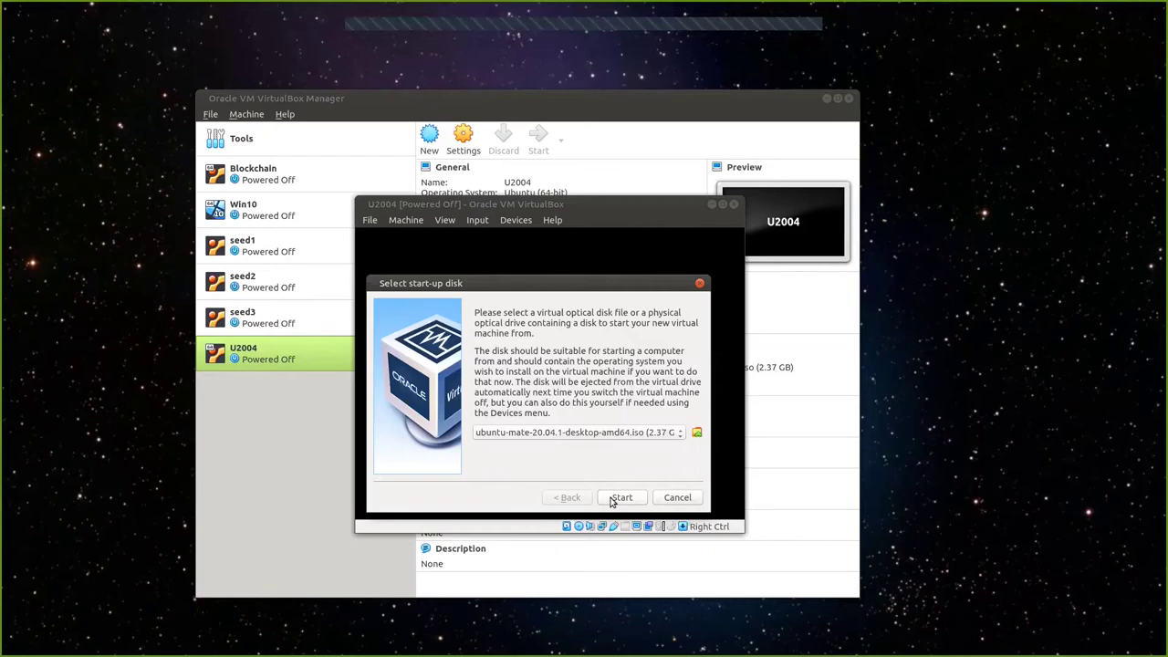
{"action": "left_click", "coordinate": [613, 500]}
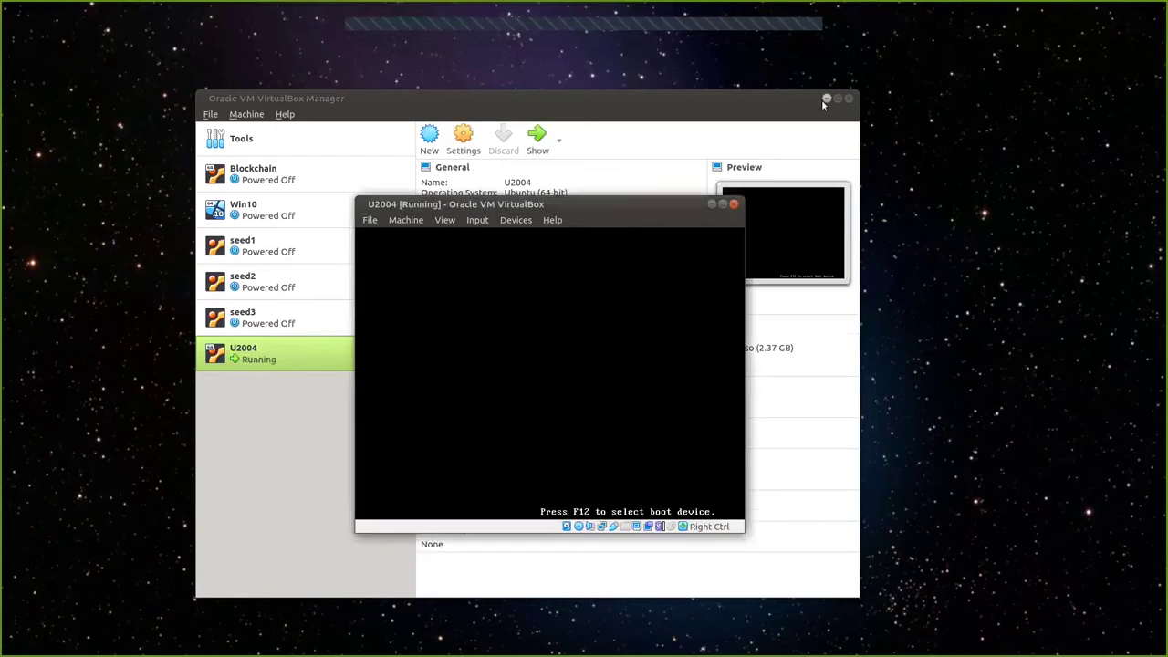
{"action": "left_click", "coordinate": [826, 98]}
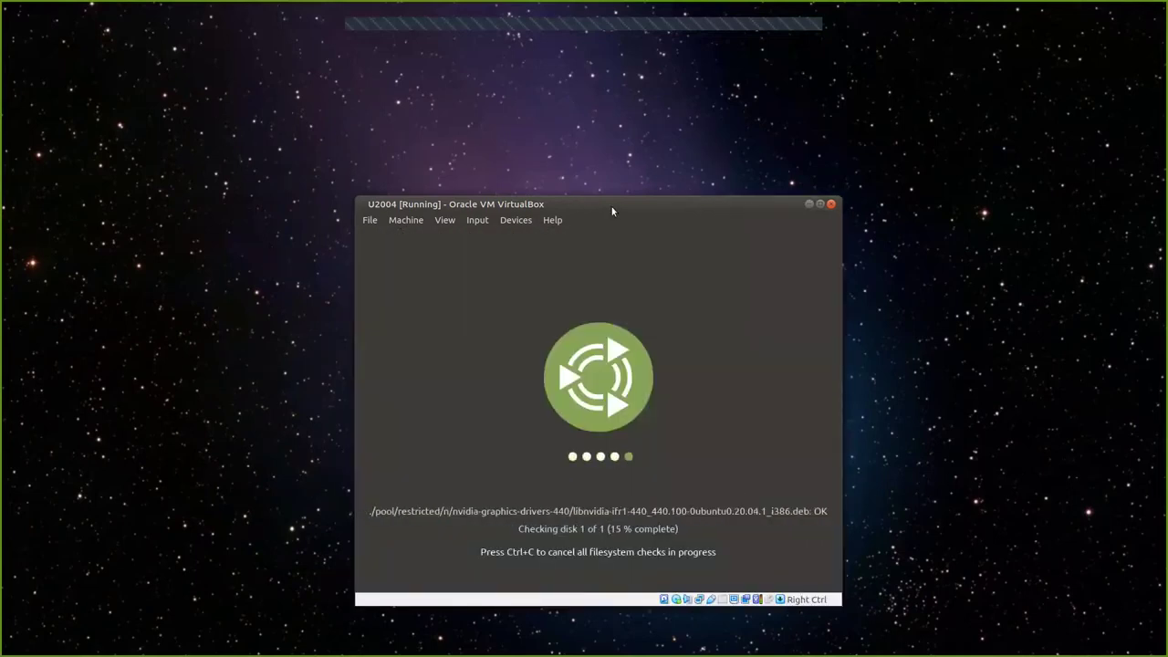
Move the U2004 console window up and left while the live disk boots to the installer.
{"action": "left_click_drag", "start_coordinate": [610, 209], "coordinate": [554, 139]}
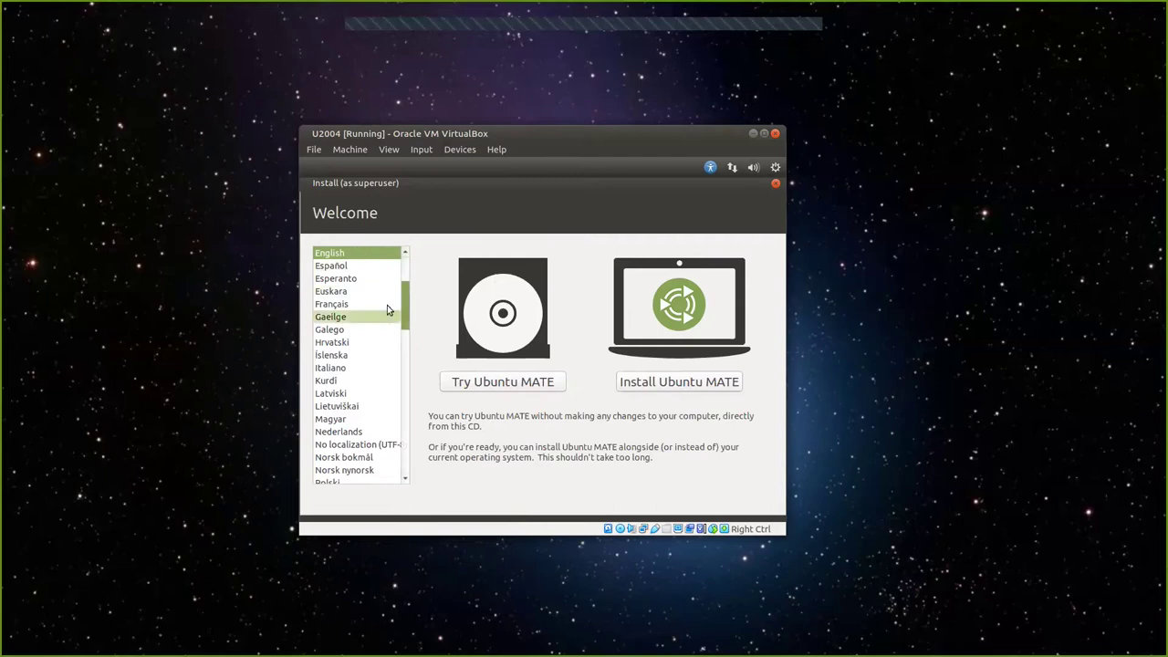
Choose Install Ubuntu MATE and accept the English (US) keyboard layout.
{"action": "left_click", "coordinate": [652, 384]}
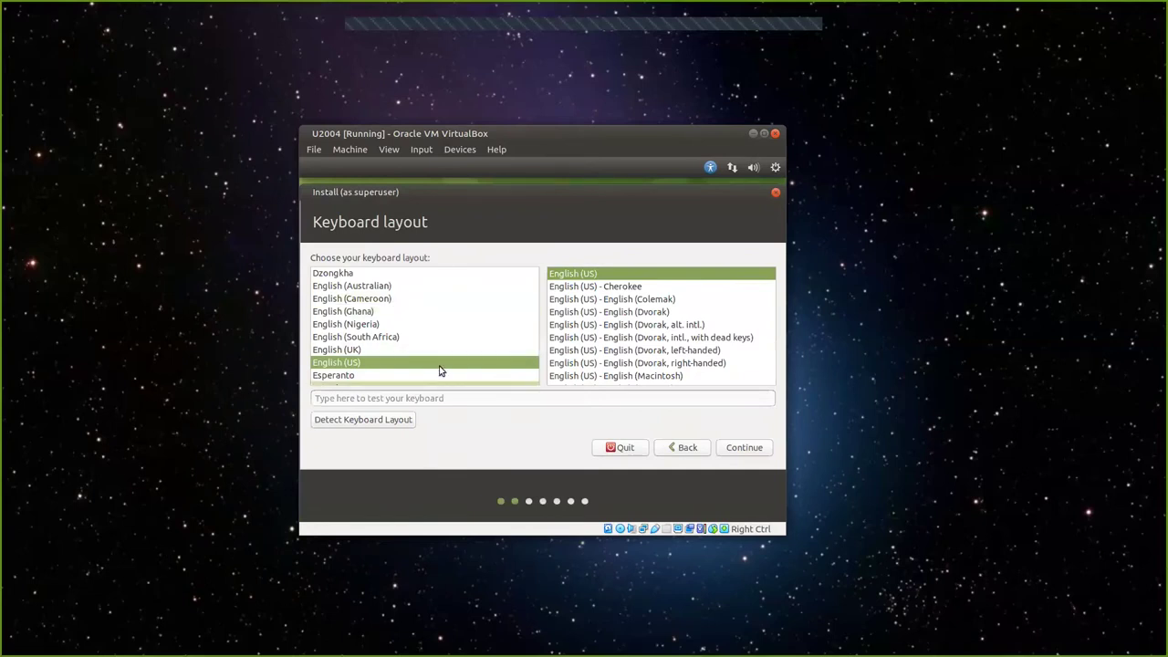
{"action": "left_click", "coordinate": [745, 449]}
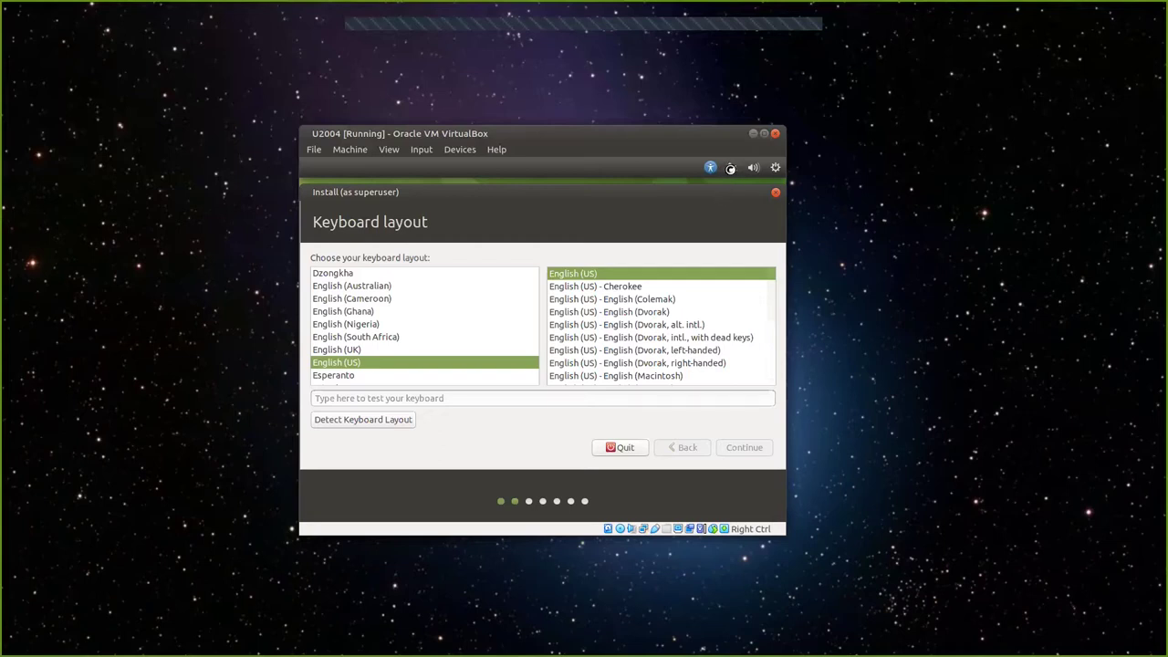
View the guest's network connection information, then close it.
{"action": "left_click", "coordinate": [731, 168]}
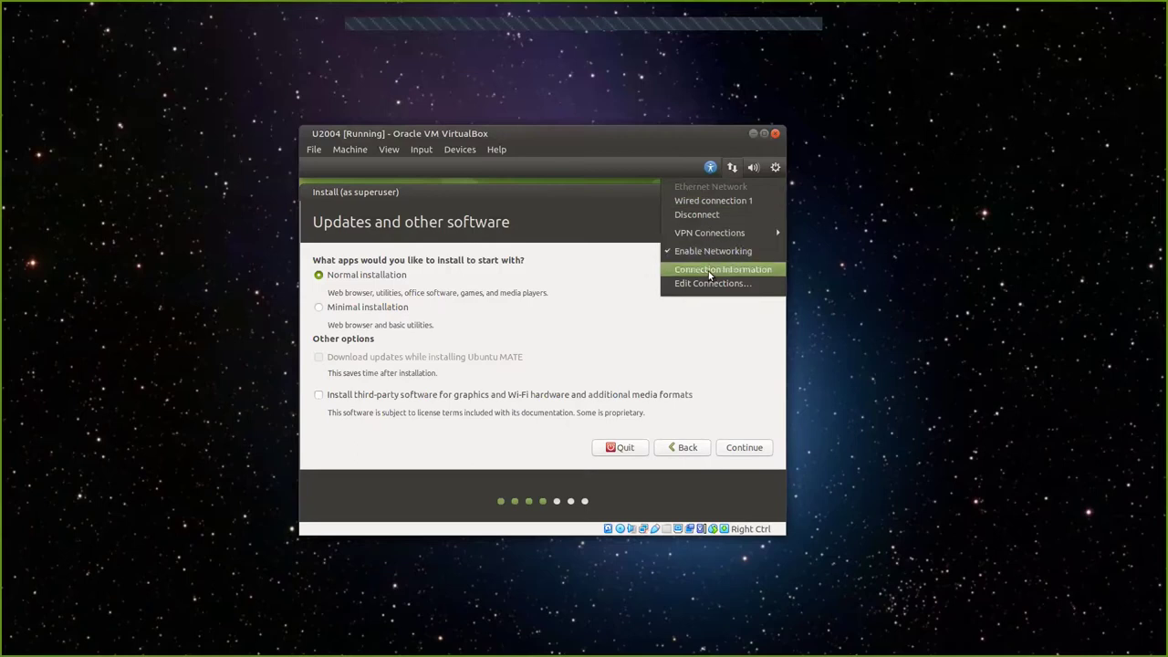
{"action": "left_click", "coordinate": [710, 271]}
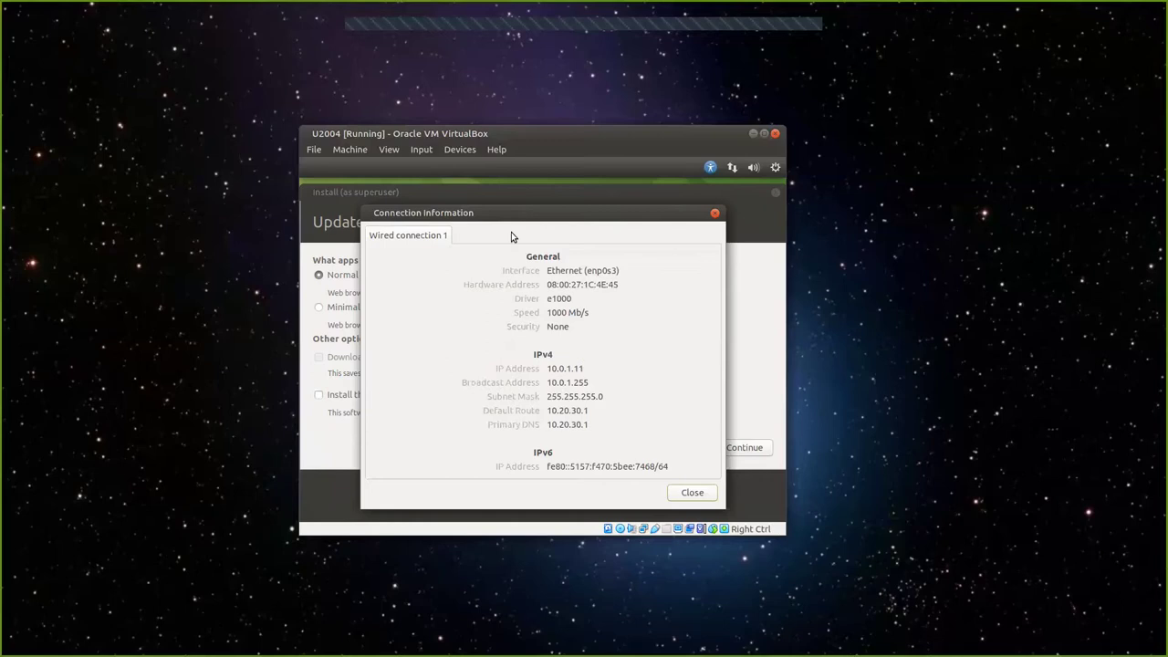
{"action": "left_click", "coordinate": [690, 494]}
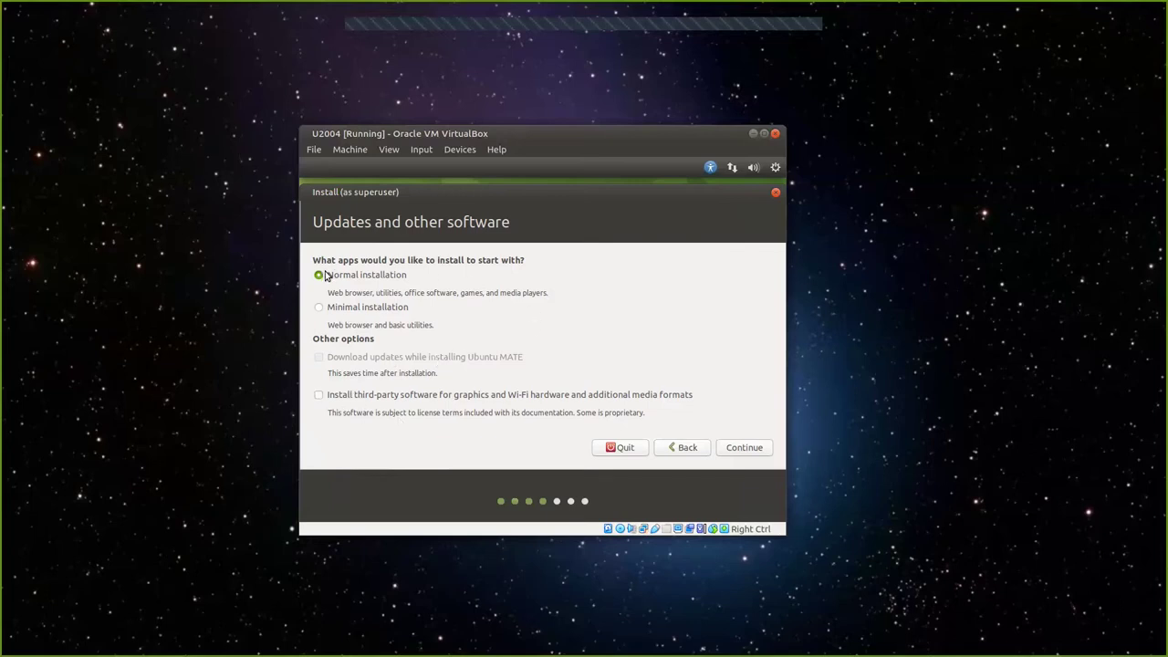
Continue from Updates and other software with Normal installation selected.
{"action": "left_click", "coordinate": [744, 448]}
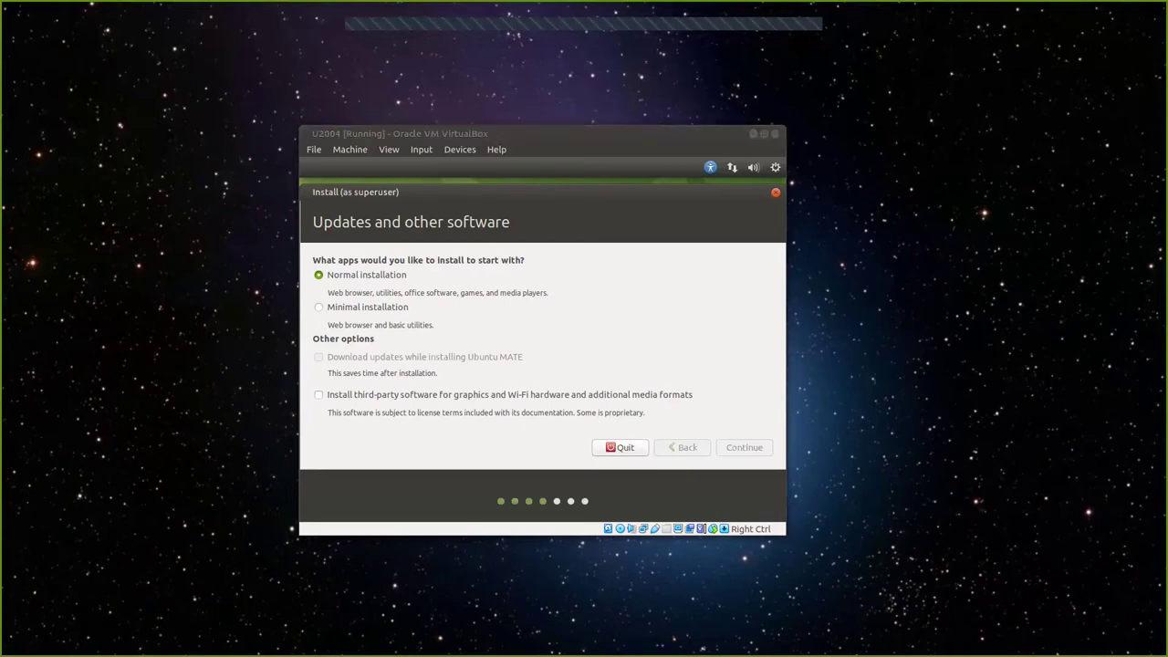
Switch to Firefox's its452 lab01 page and read down through the Ubuntu, Java, Sleuth Kit and Bulk extractor setup.
{"action": "key", "text": "alt+Tab"}
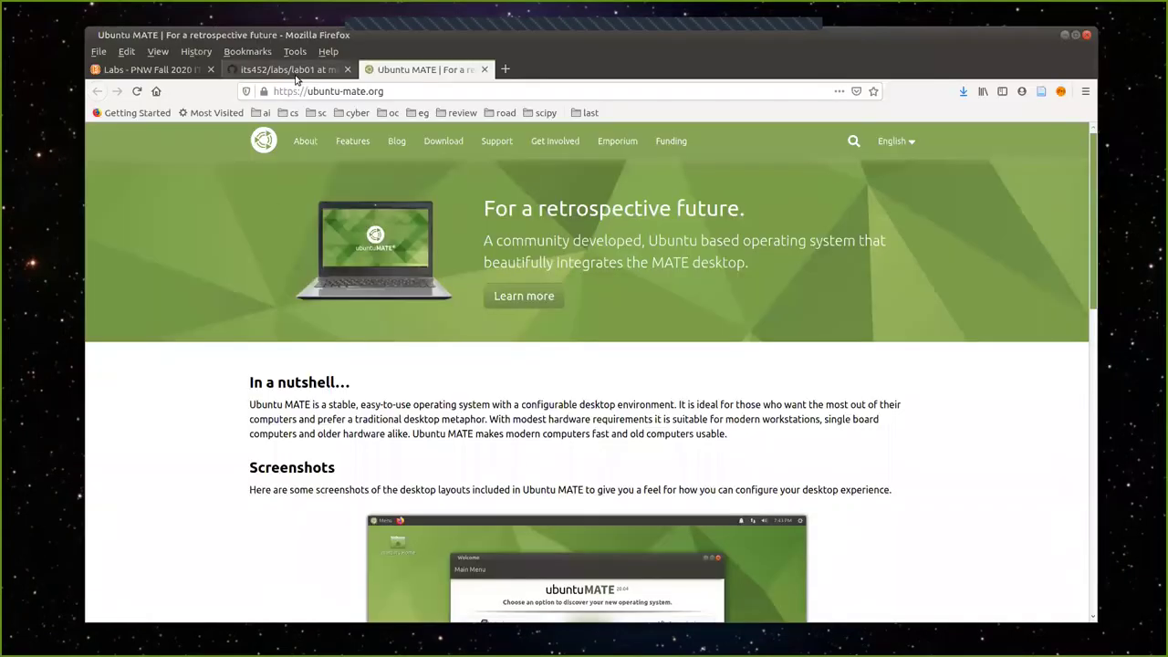
{"action": "left_click", "coordinate": [287, 69]}
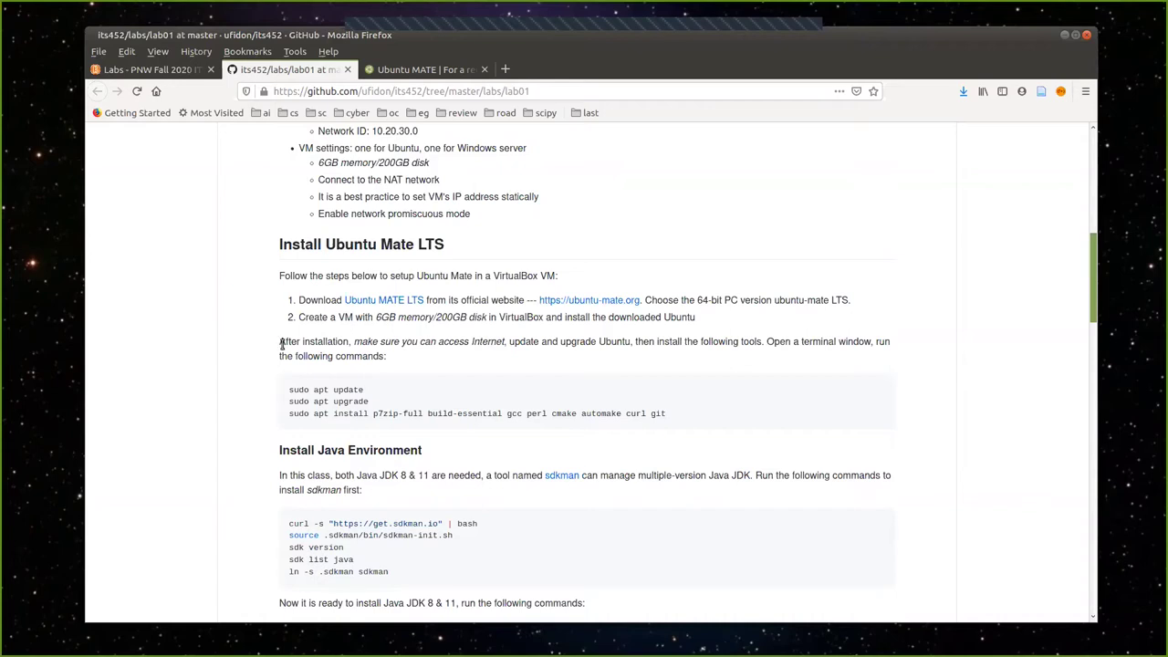
{"action": "scroll", "coordinate": [308, 411], "scroll_direction": "down", "scroll_amount": 2}
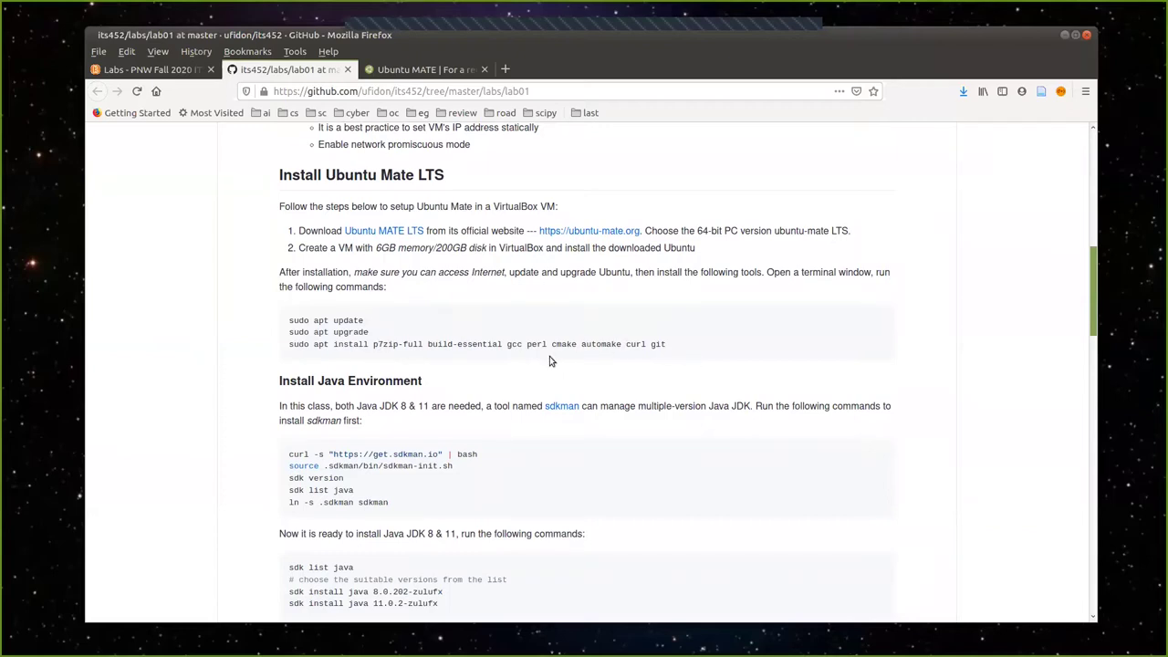
{"action": "scroll", "coordinate": [561, 367], "scroll_direction": "down", "scroll_amount": 1}
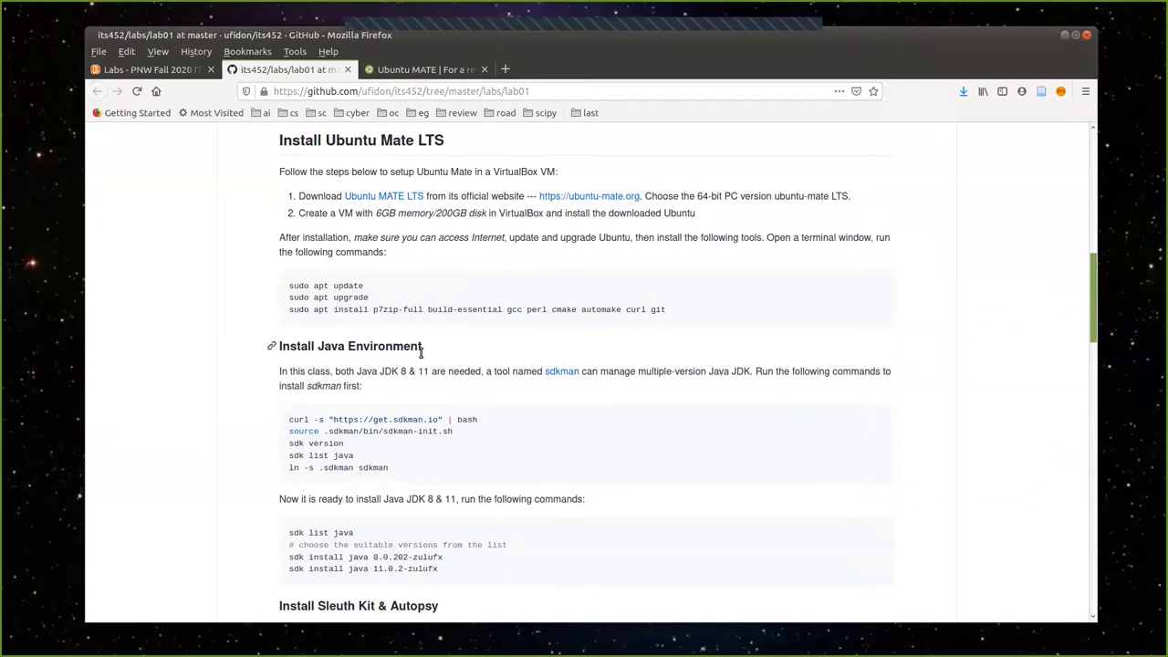
{"action": "scroll", "coordinate": [420, 351], "scroll_direction": "down", "scroll_amount": 1}
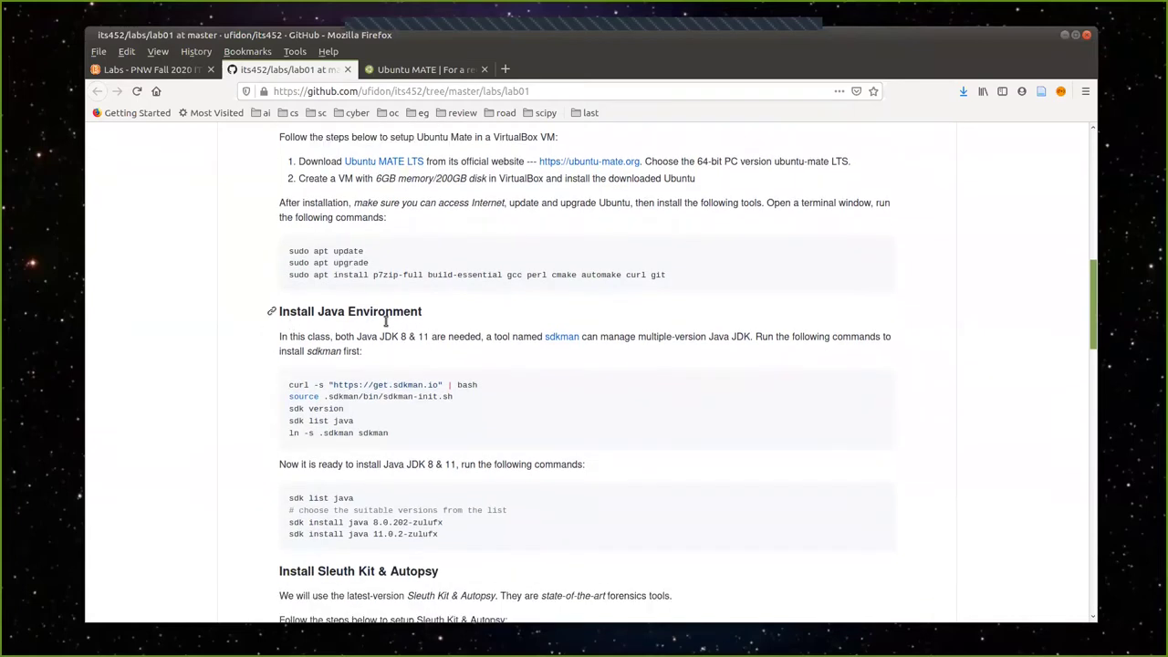
{"action": "scroll", "coordinate": [429, 359], "scroll_direction": "down", "scroll_amount": 4}
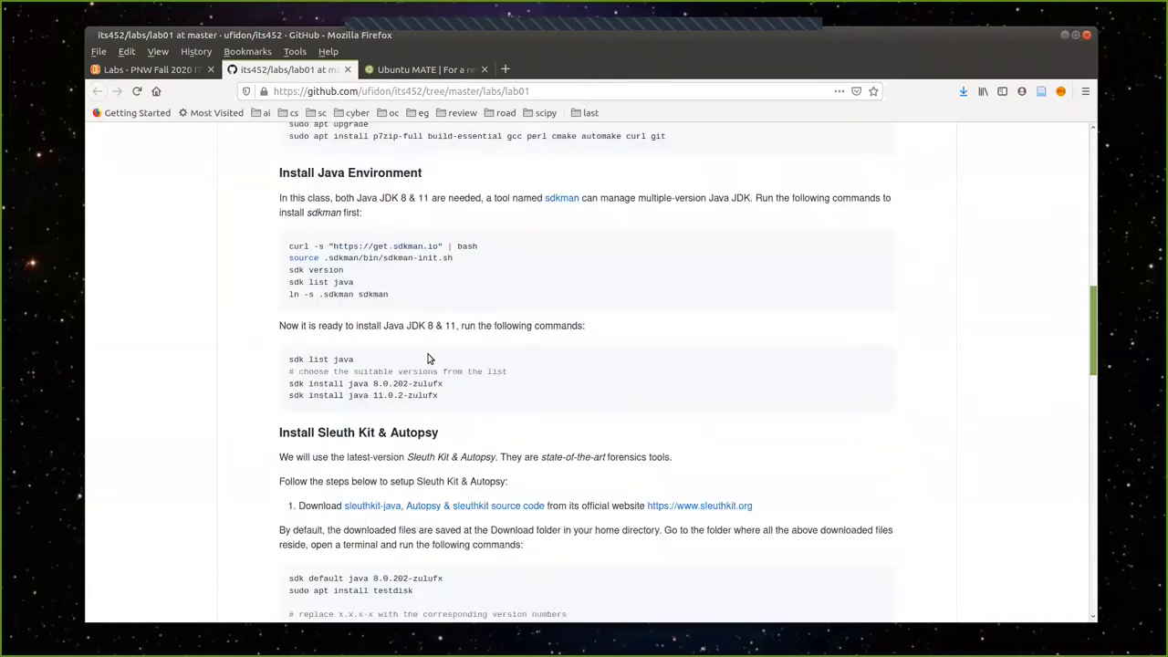
{"action": "scroll", "coordinate": [429, 359], "scroll_direction": "down", "scroll_amount": 14}
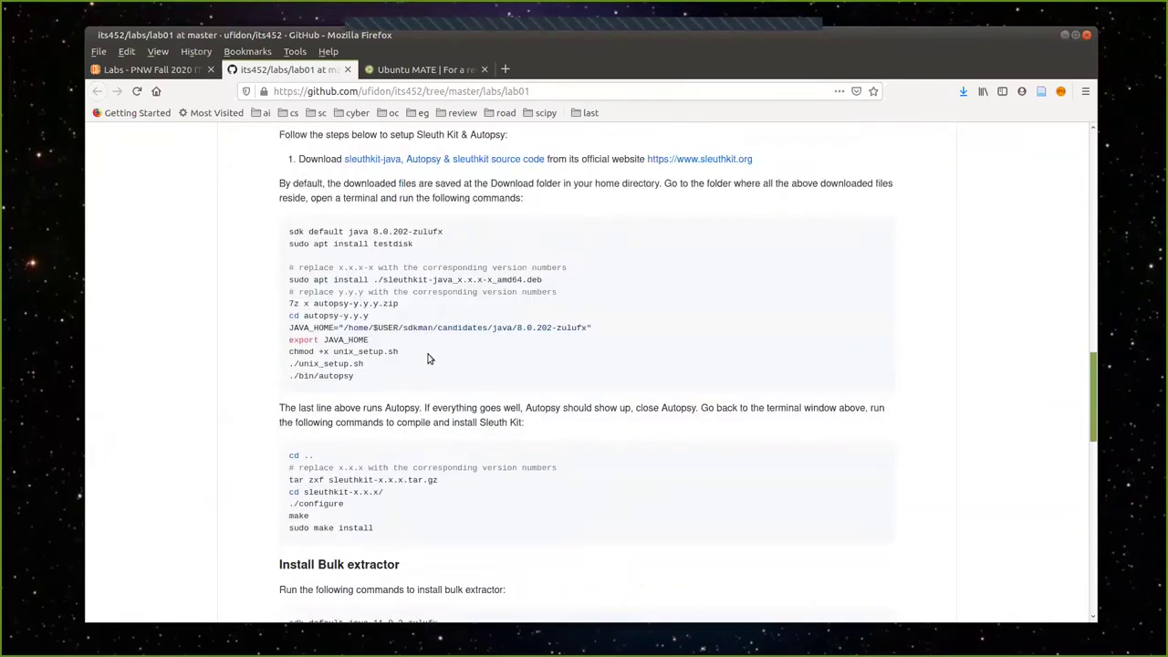
{"action": "scroll", "coordinate": [429, 359], "scroll_direction": "down", "scroll_amount": 11}
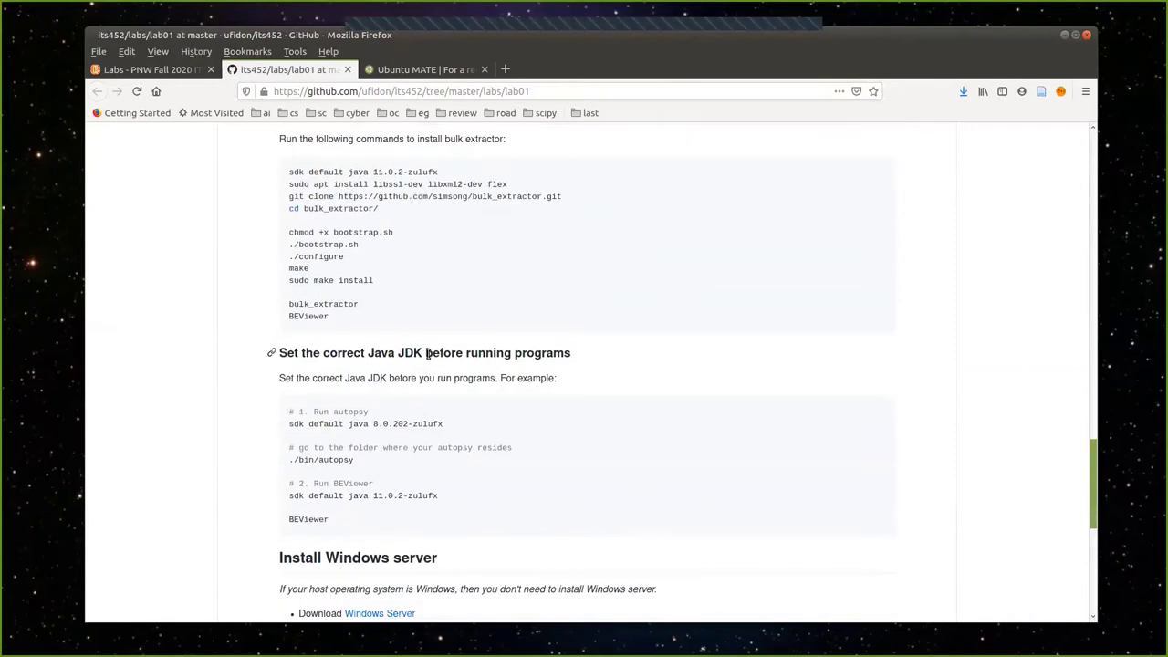
{"action": "scroll", "coordinate": [428, 354], "scroll_direction": "down", "scroll_amount": 1}
Scroll back up to the Install Java Environment section.
{"action": "scroll", "coordinate": [429, 356], "scroll_direction": "up", "scroll_amount": 1}
{"action": "scroll", "coordinate": [428, 358], "scroll_direction": "up", "scroll_amount": 1}
{"action": "scroll", "coordinate": [429, 358], "scroll_direction": "up", "scroll_amount": 1}
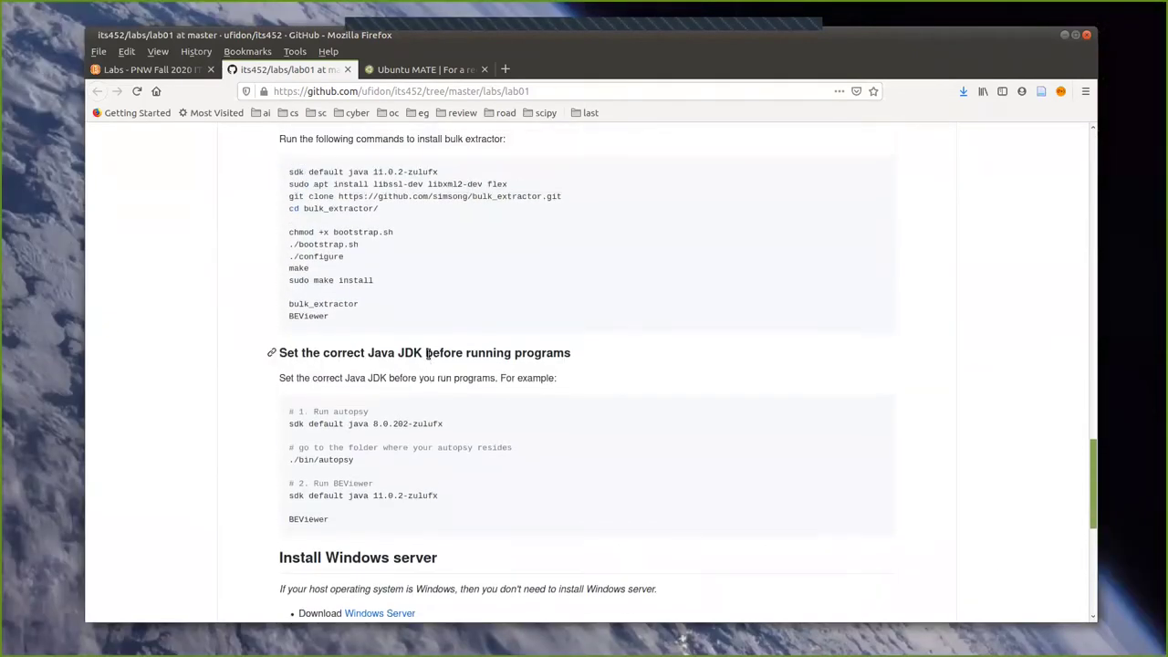
{"action": "scroll", "coordinate": [427, 354], "scroll_direction": "up", "scroll_amount": 3}
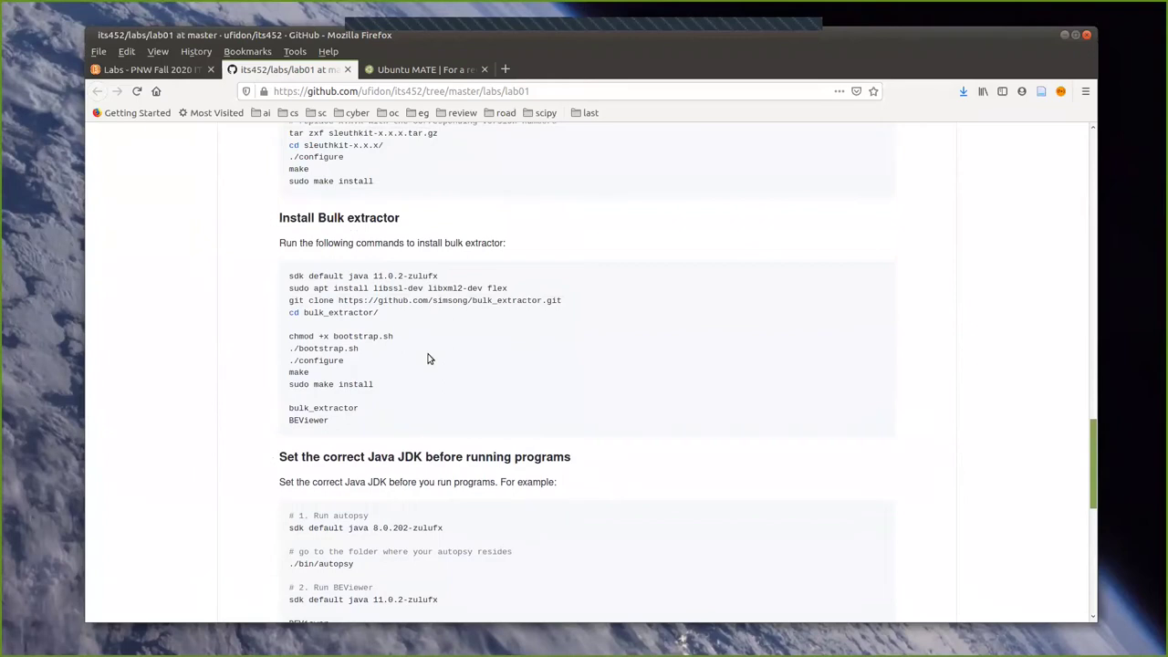
{"action": "scroll", "coordinate": [429, 356], "scroll_direction": "up", "scroll_amount": 12}
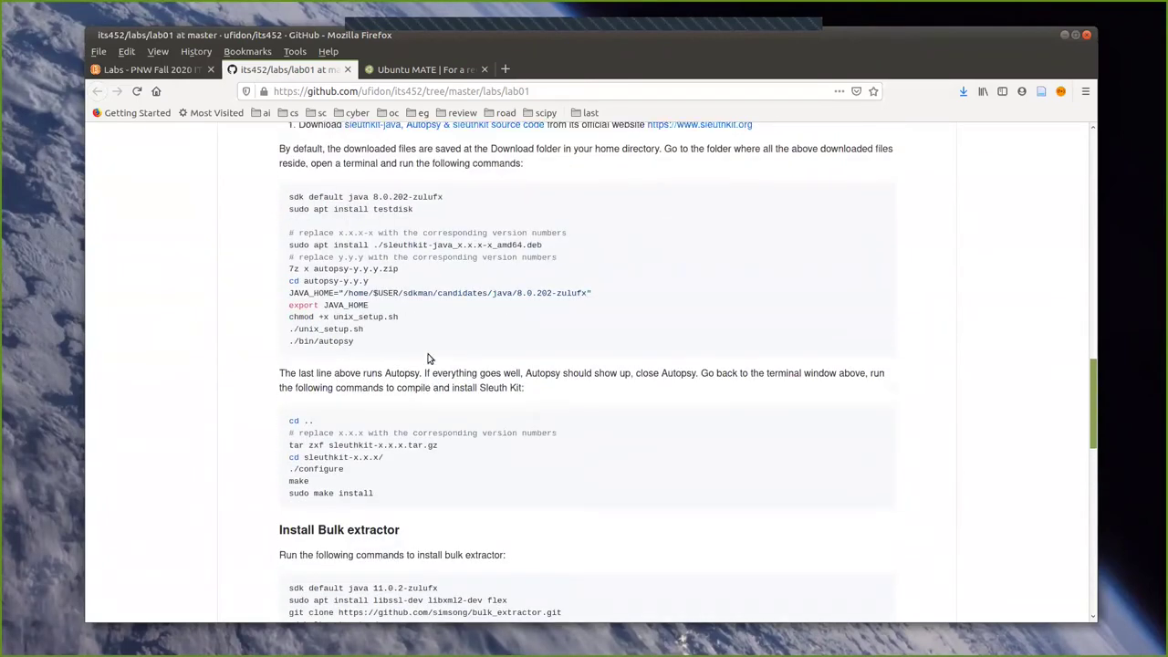
{"action": "scroll", "coordinate": [428, 354], "scroll_direction": "up", "scroll_amount": 3}
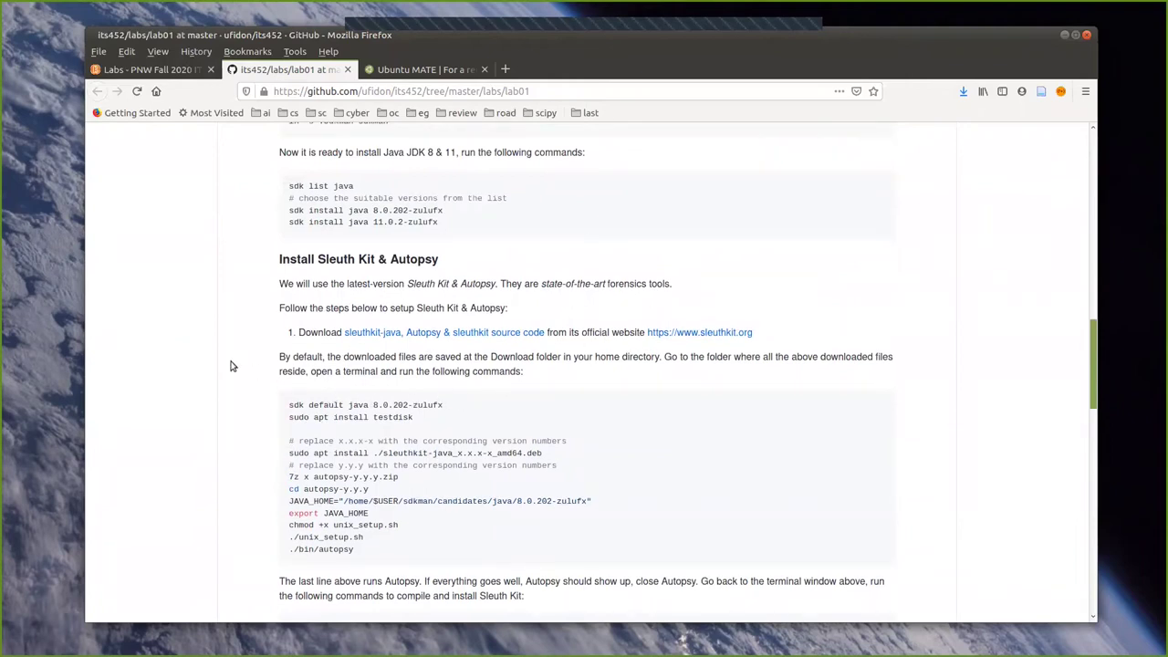
{"action": "scroll", "coordinate": [246, 345], "scroll_direction": "up", "scroll_amount": 7}
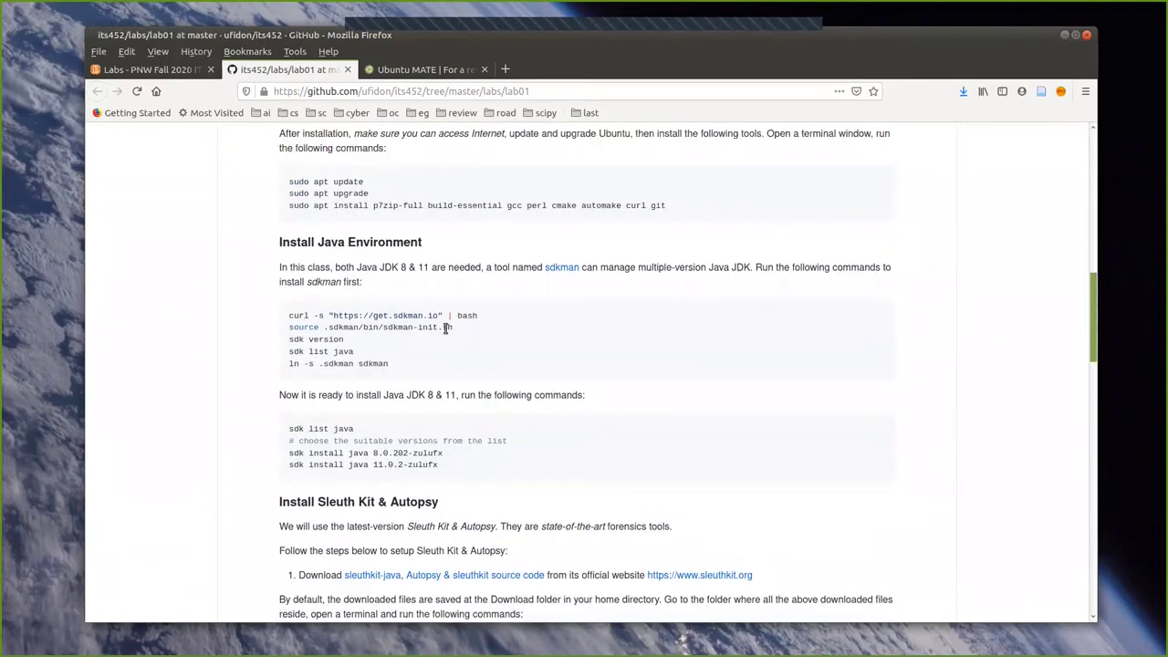
{"action": "scroll", "coordinate": [365, 310], "scroll_direction": "up", "scroll_amount": 1}
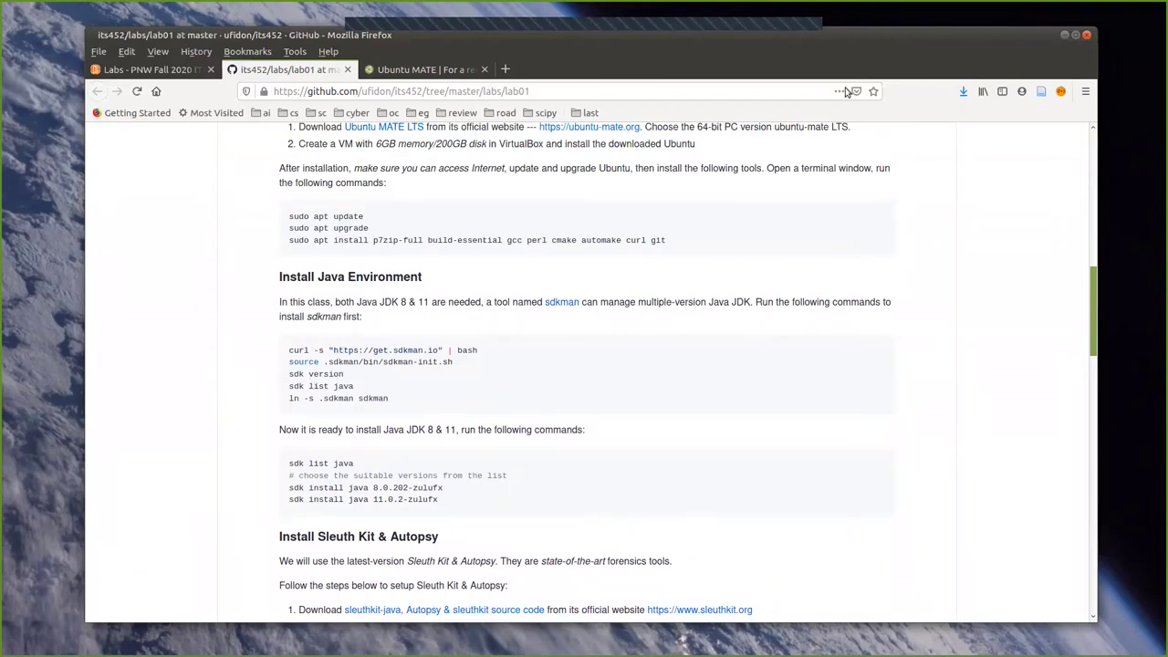
Back in the installer, keep Erase disk and install with advanced features set to None.
{"action": "left_click", "coordinate": [1063, 36]}
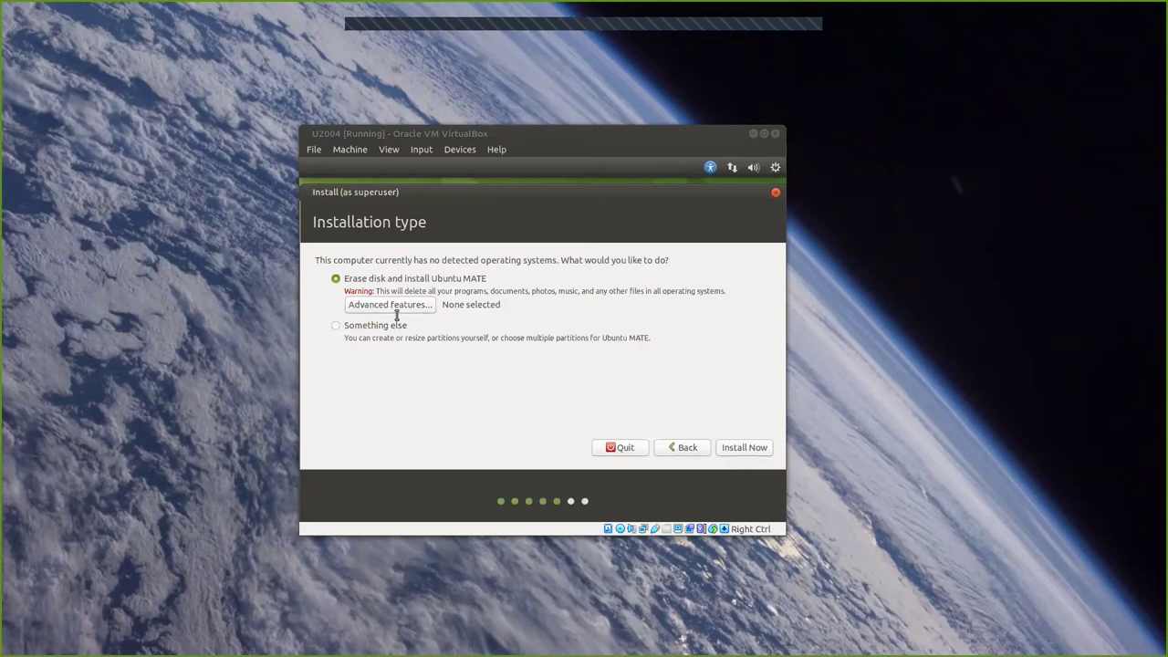
{"action": "left_click", "coordinate": [400, 307]}
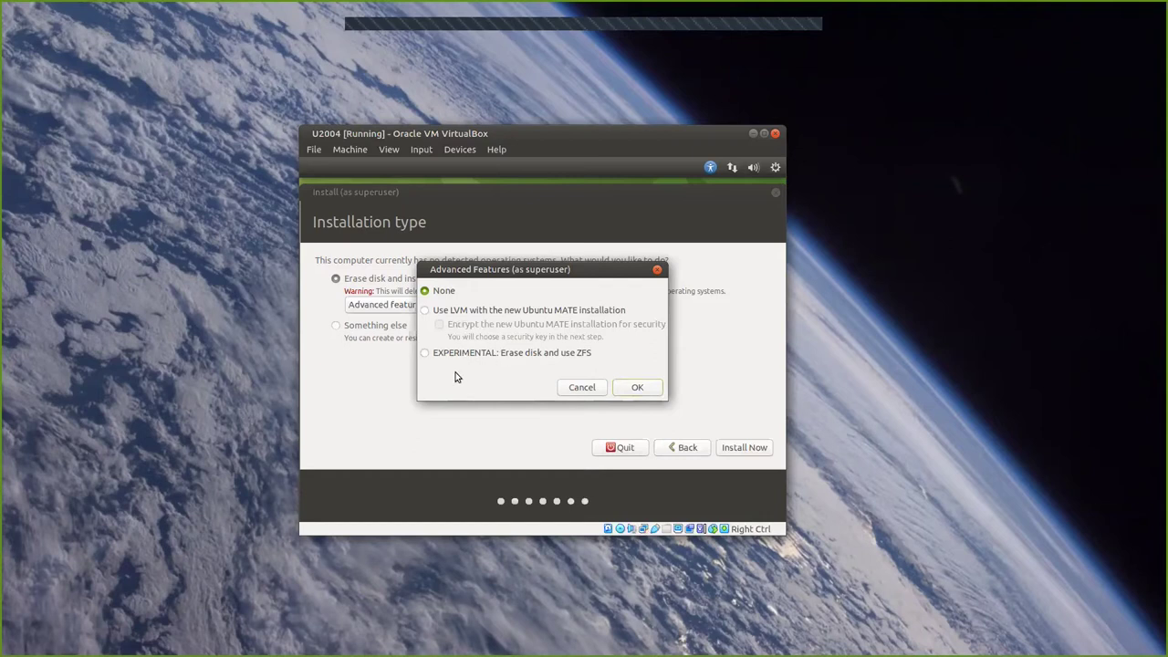
{"action": "left_click", "coordinate": [636, 390]}
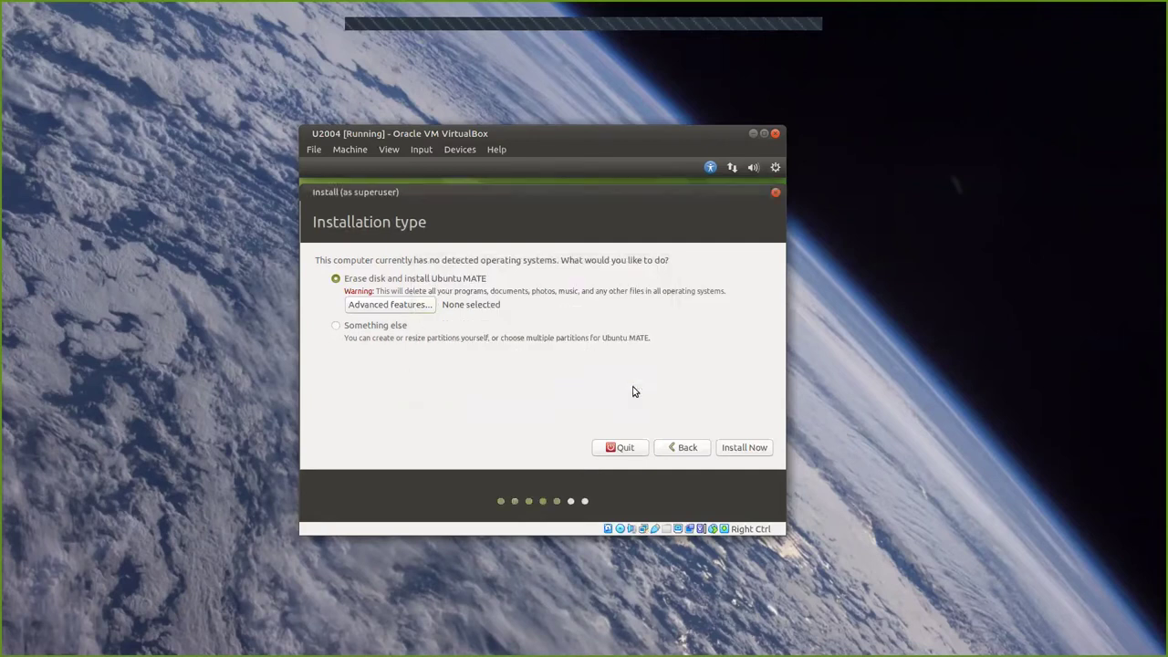
Begin installing Ubuntu MATE on the erased disk, approve the partition write, and pick Chicago on the map.
{"action": "left_click", "coordinate": [744, 448]}
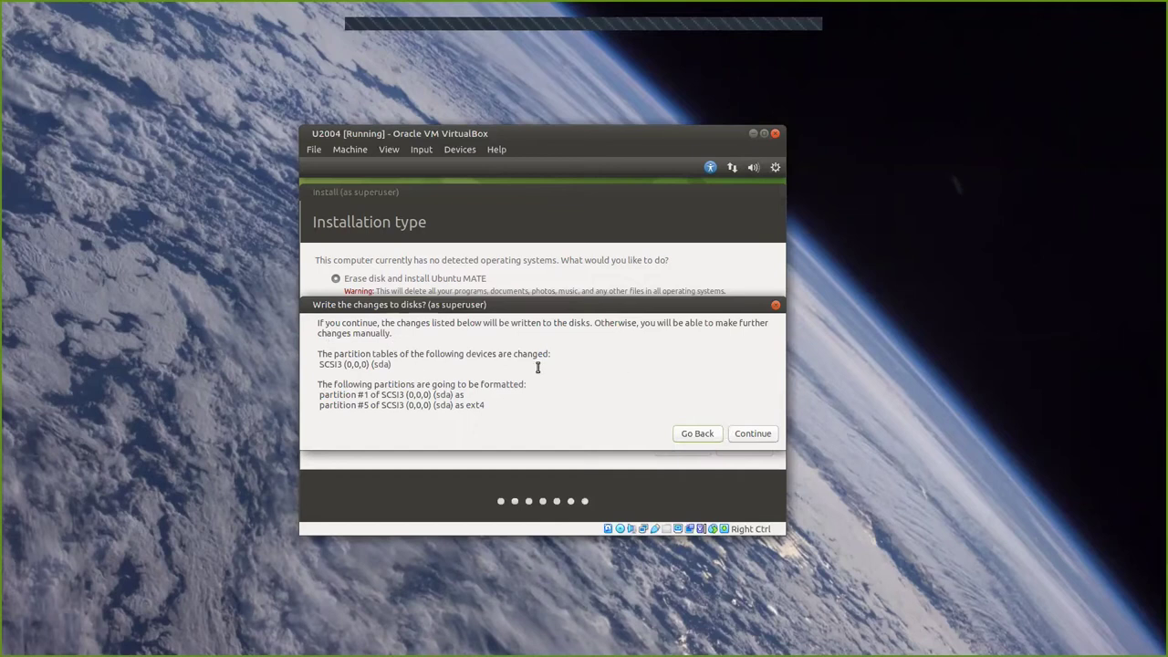
{"action": "left_click", "coordinate": [752, 435]}
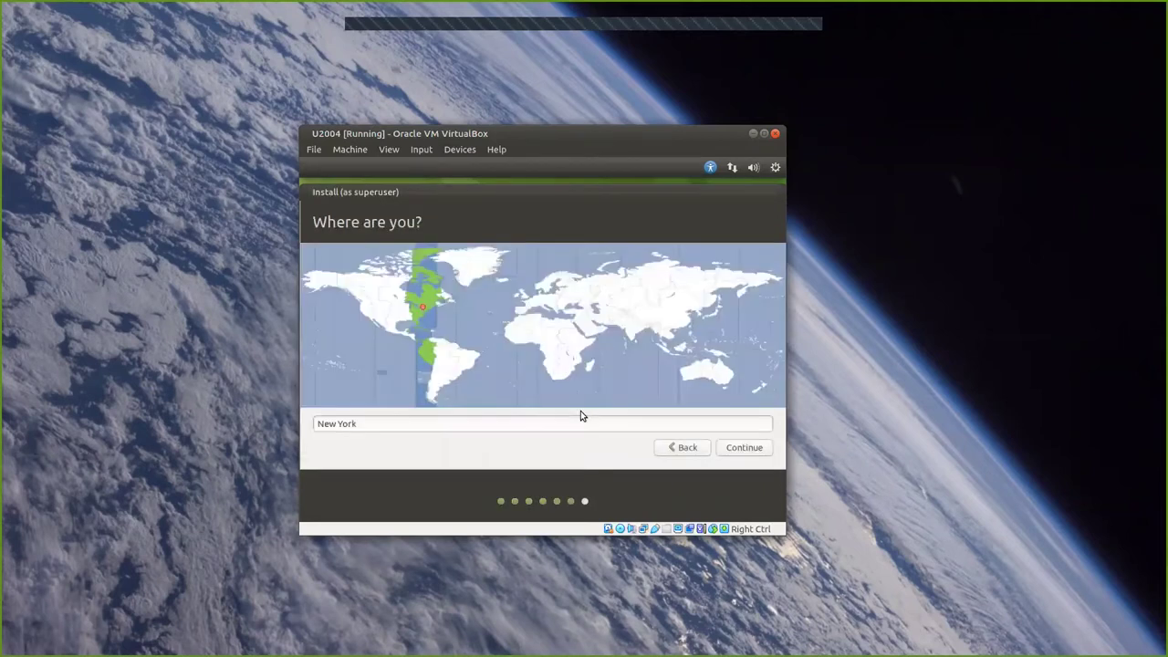
{"action": "left_click", "coordinate": [400, 311]}
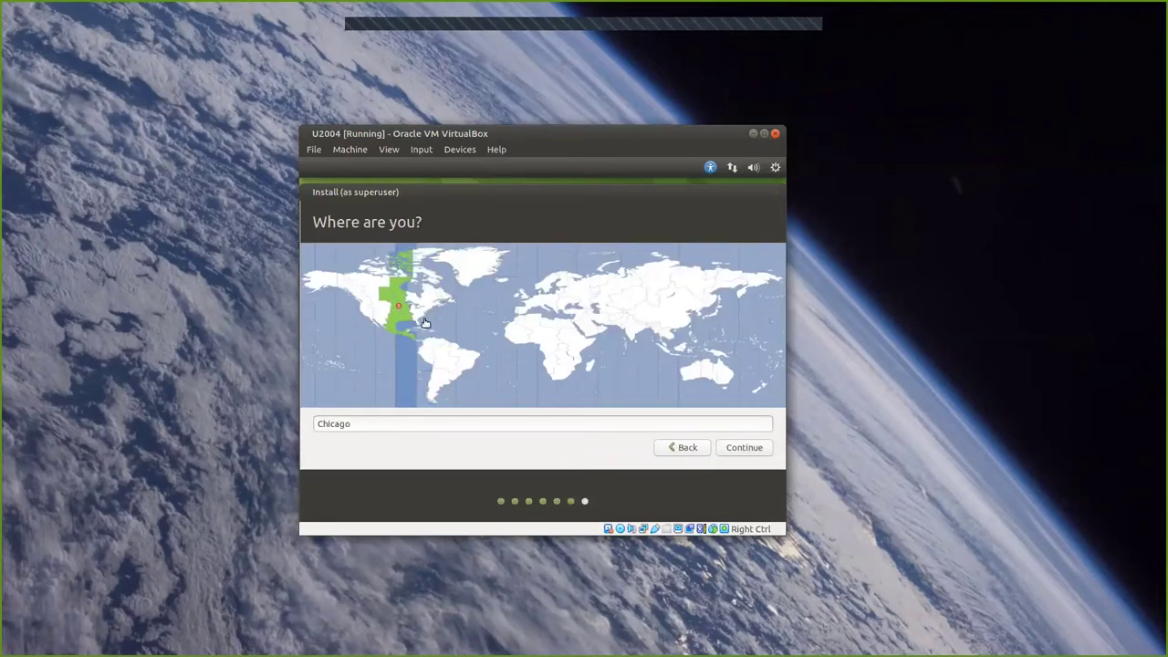
Accept Chicago, enter the user's name, computer name and matching password, and enable automatic login.
{"action": "left_click", "coordinate": [743, 454]}
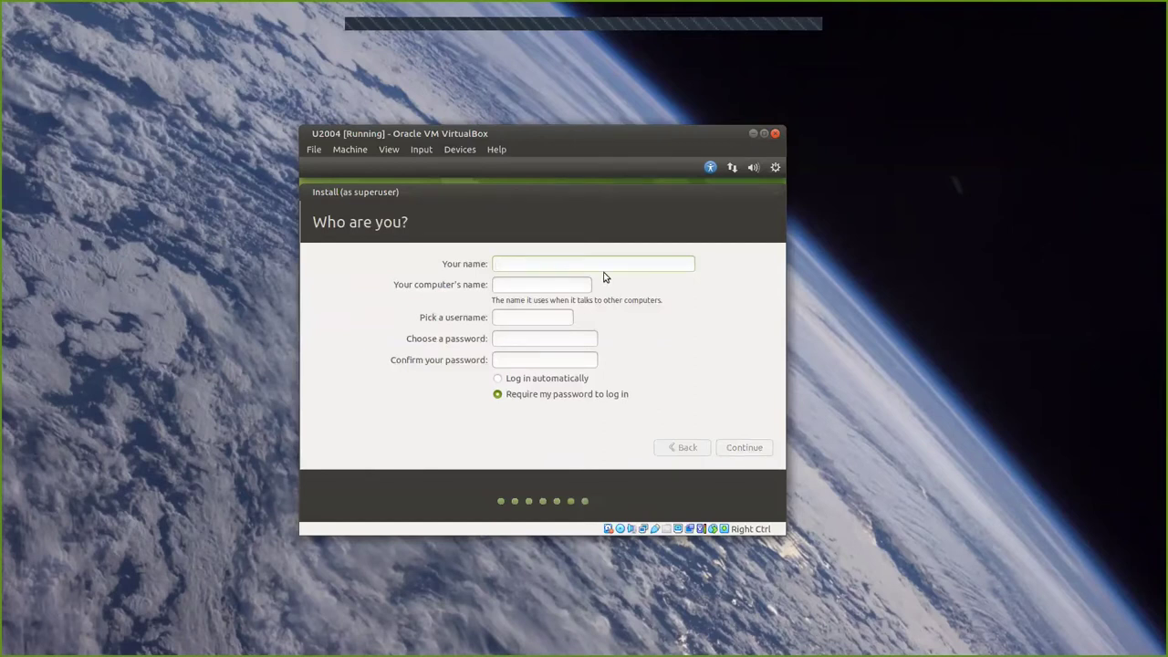
{"action": "type", "text": "f"}
{"action": "key", "text": "Tab"}
{"action": "type", "text": "p"}
{"action": "left_click", "coordinate": [514, 339]}
{"action": "type", "text": "ffffffff"}
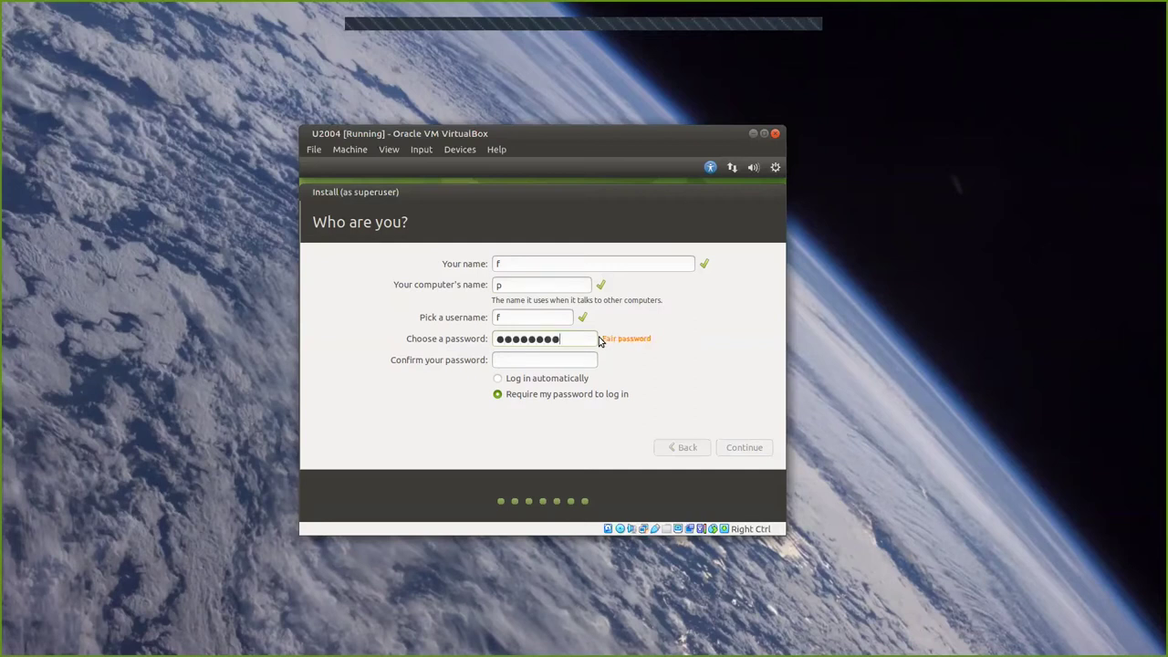
{"action": "type", "text": "ffffffff"}
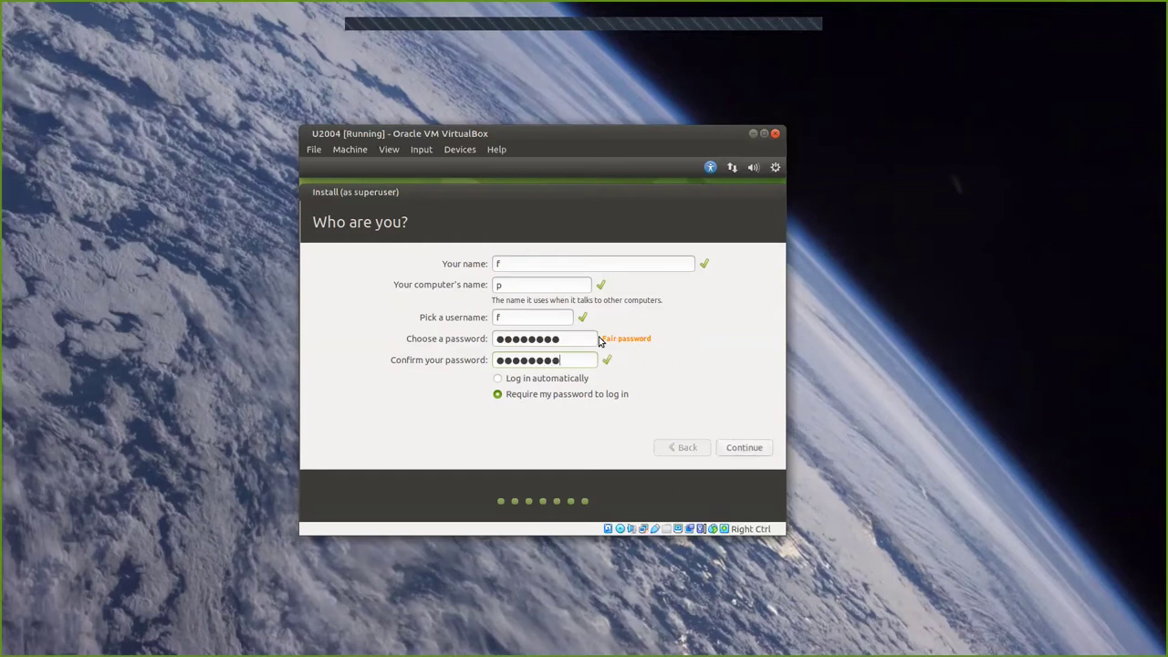
{"action": "left_click", "coordinate": [498, 377]}
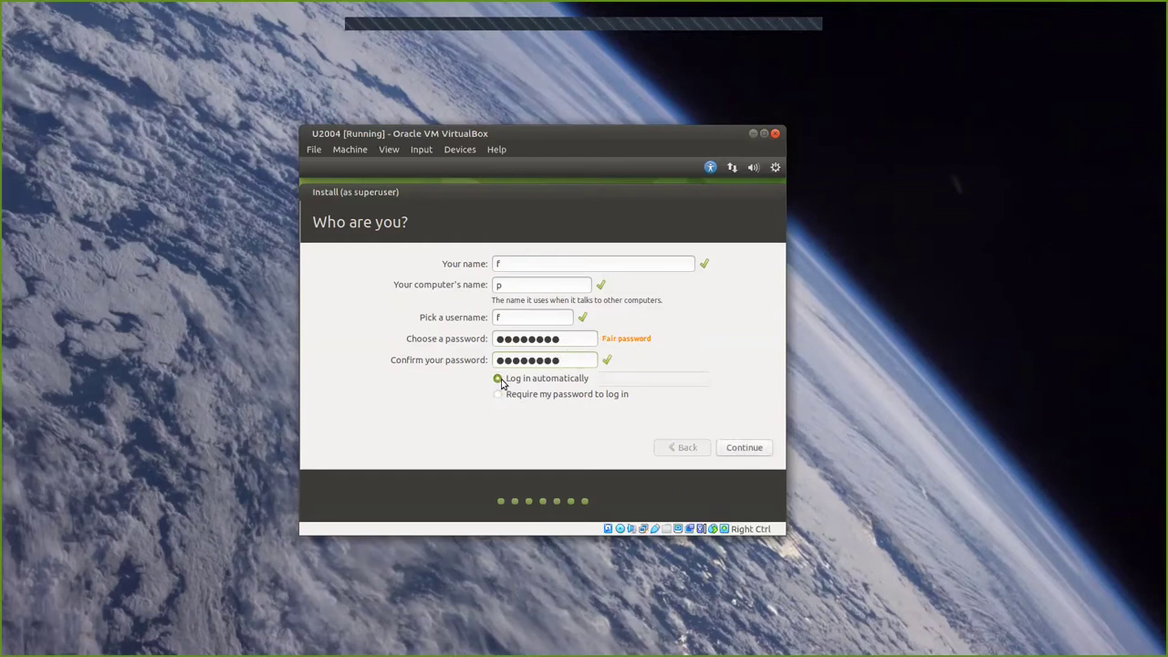
Submit the installer's account details, review the five sdkman commands, and open the sdkman link in a new tab.
{"action": "left_click", "coordinate": [745, 447]}
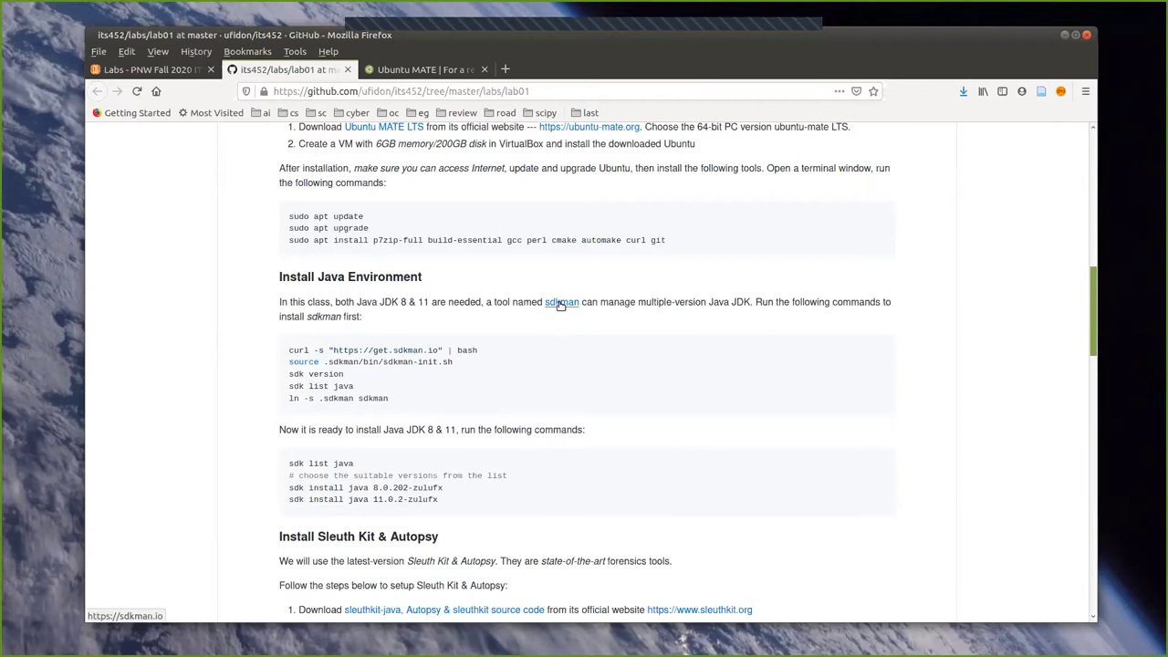
{"action": "left_click_drag", "start_coordinate": [388, 399], "coordinate": [273, 353]}
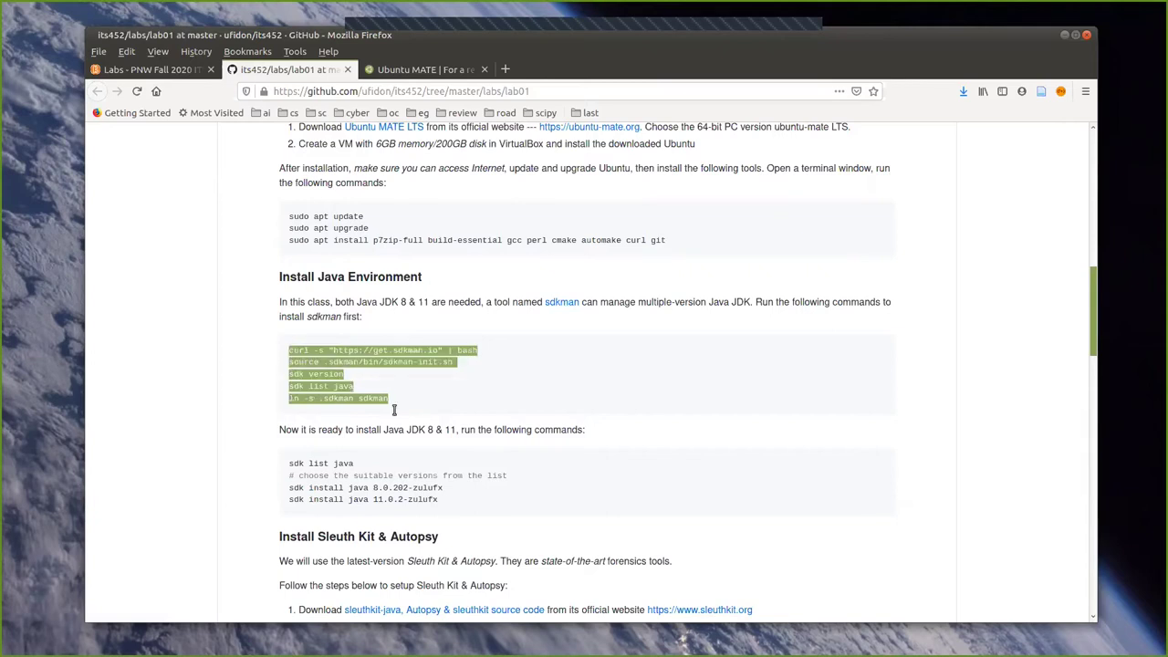
{"action": "left_click", "coordinate": [397, 401]}
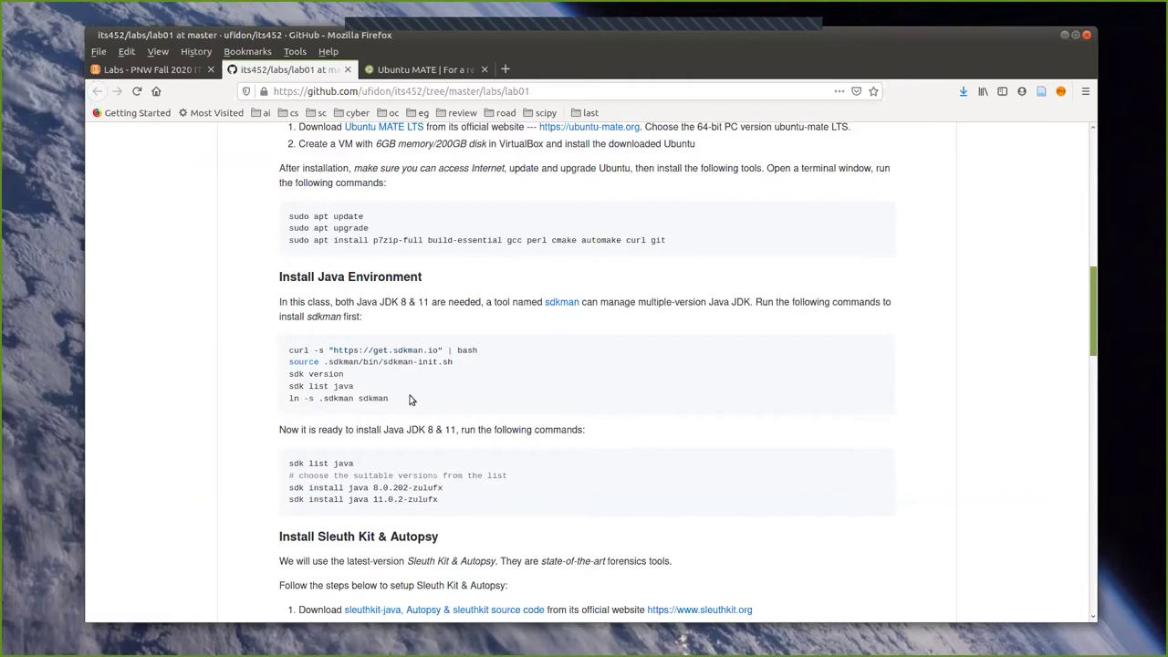
{"action": "left_click_drag", "start_coordinate": [391, 402], "coordinate": [261, 346]}
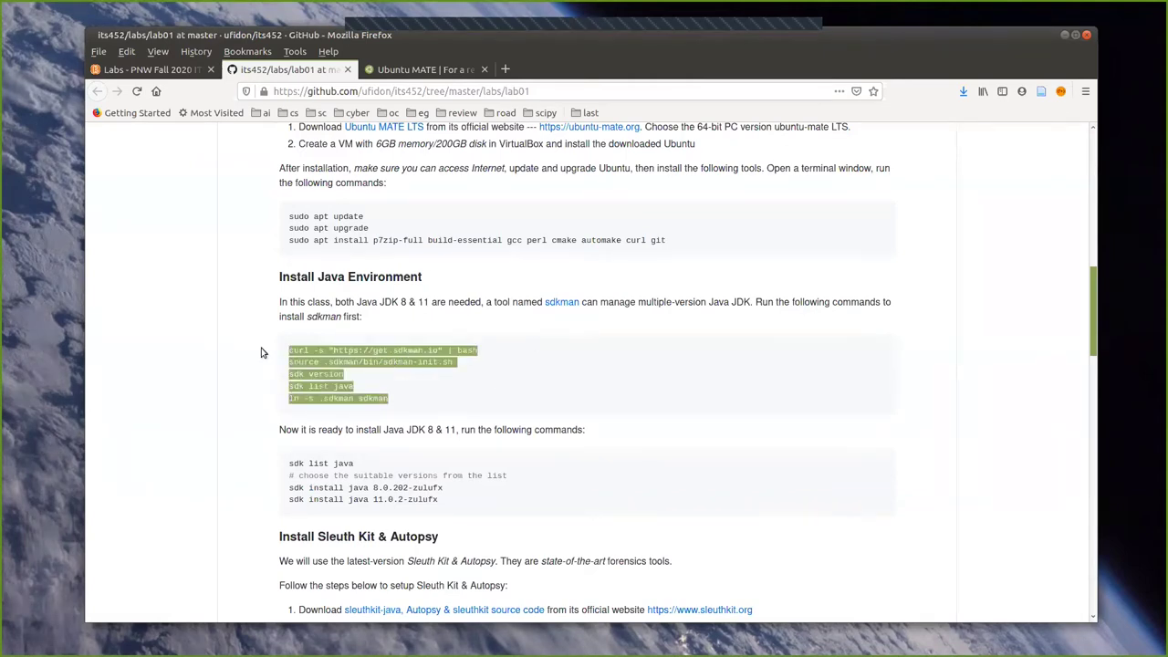
{"action": "left_click", "coordinate": [427, 407]}
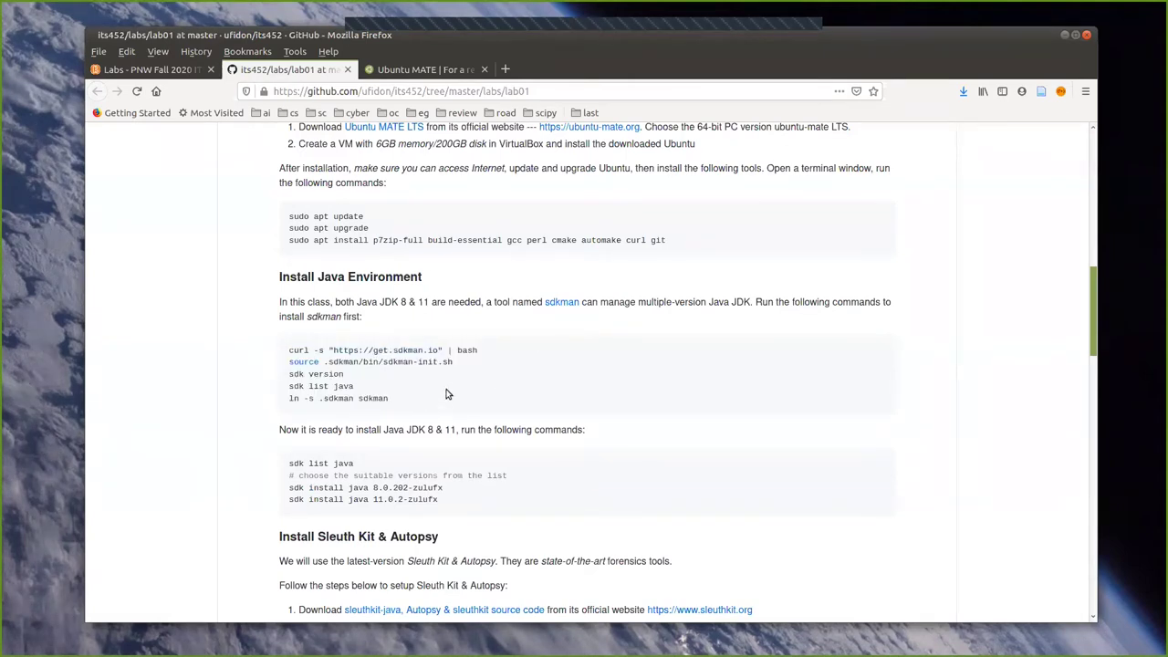
{"action": "right_click", "coordinate": [561, 305]}
{"action": "left_click", "coordinate": [624, 311]}
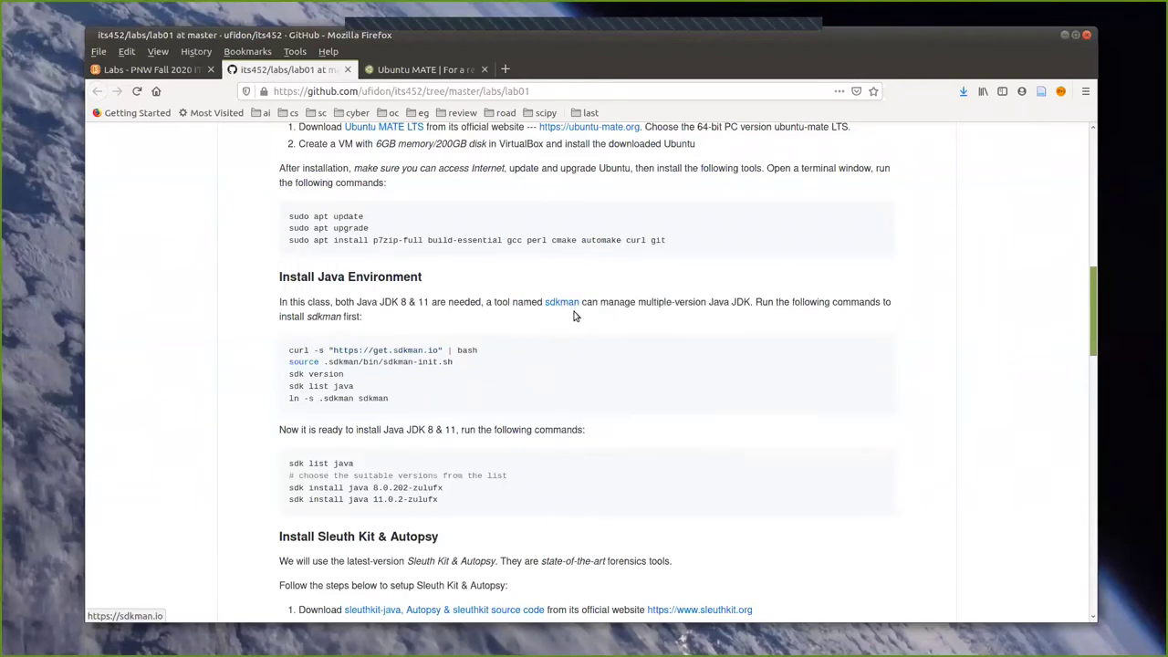
Switch to the SDKMAN! tab and scroll through its homepage.
{"action": "left_click", "coordinate": [399, 73]}
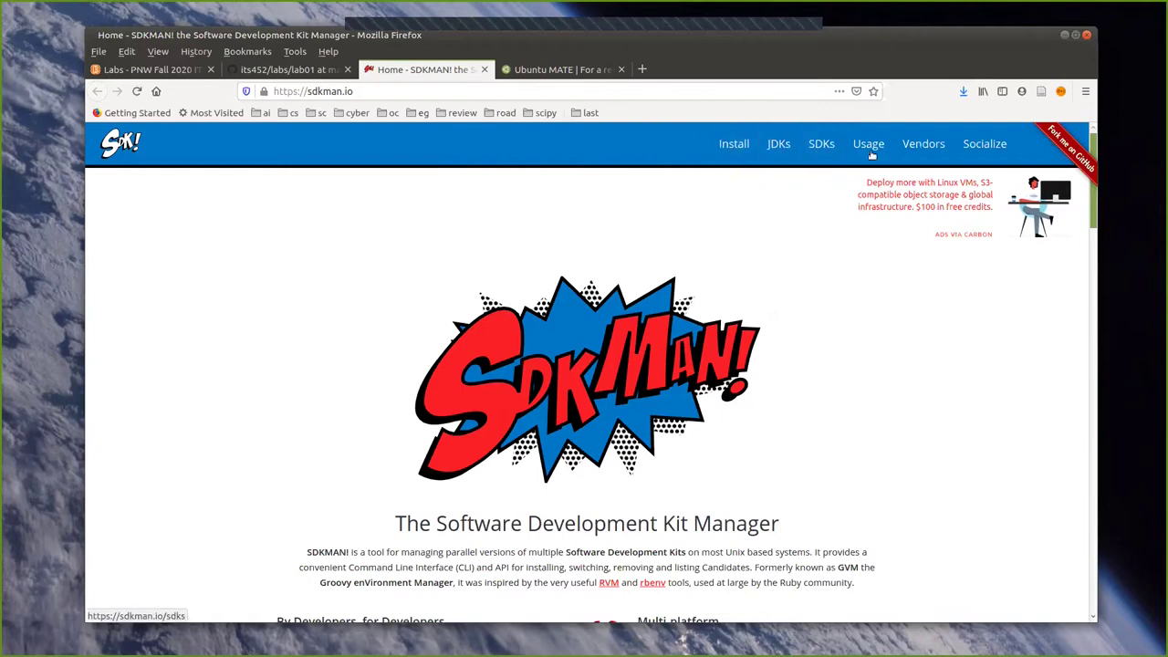
{"action": "scroll", "coordinate": [484, 429], "scroll_direction": "down", "scroll_amount": 4}
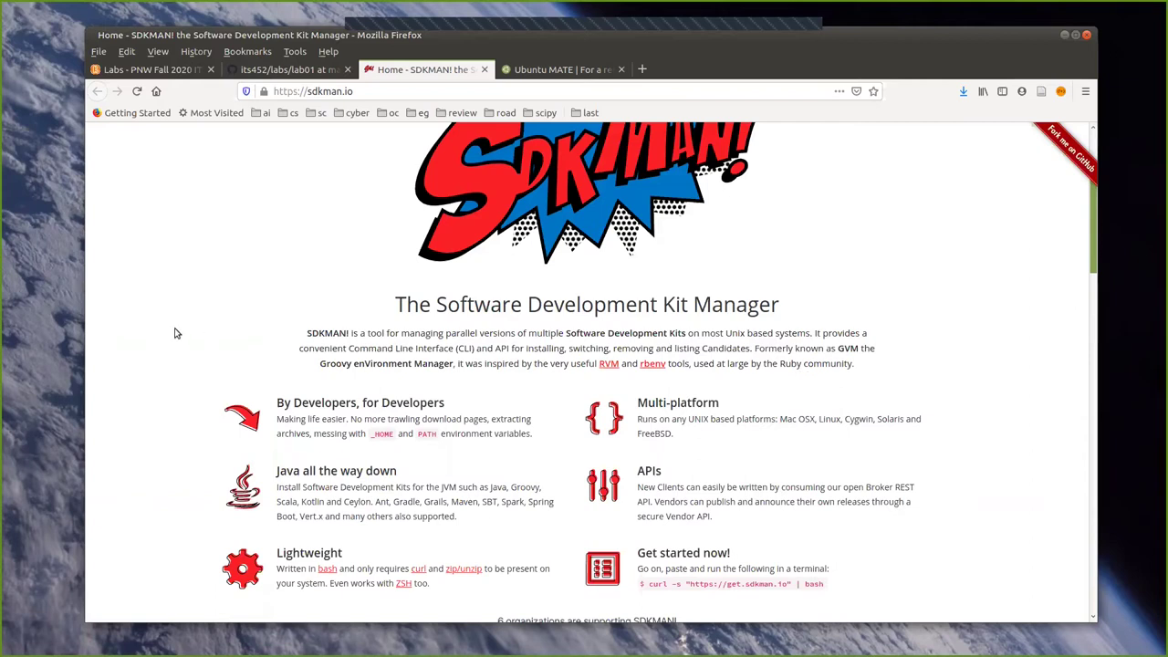
{"action": "scroll", "coordinate": [139, 340], "scroll_direction": "down", "scroll_amount": 3}
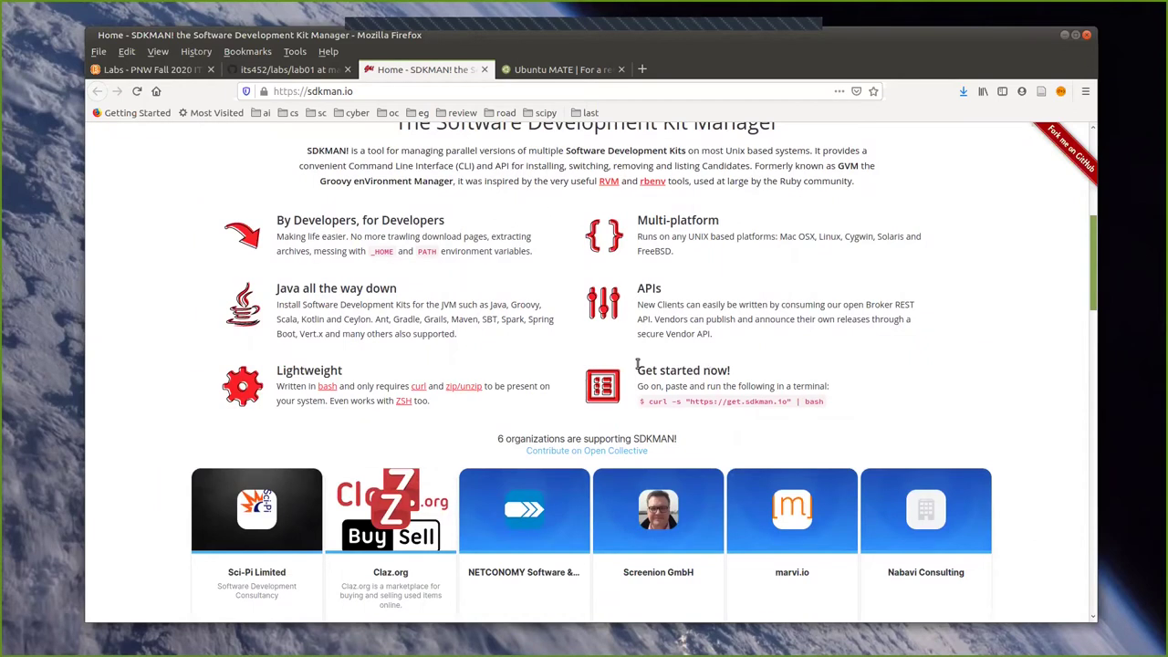
{"action": "scroll", "coordinate": [974, 362], "scroll_direction": "down", "scroll_amount": 3}
{"action": "scroll", "coordinate": [975, 361], "scroll_direction": "up", "scroll_amount": 10}
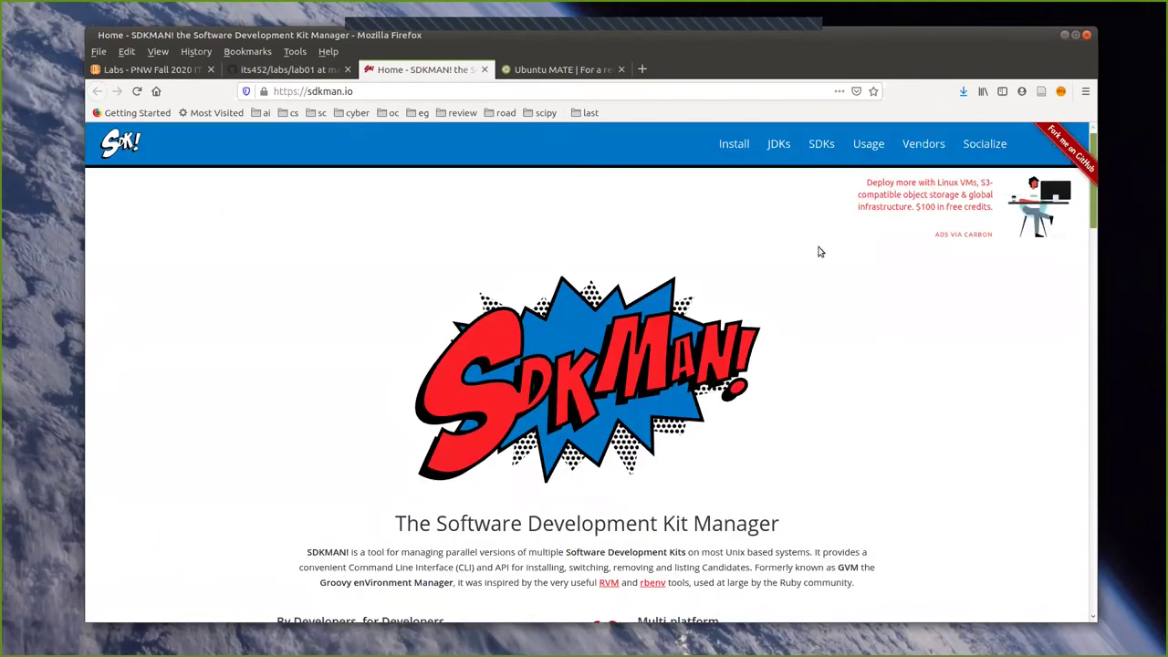
Read Installing an SDK on the SDKMAN Usage page, then return to the lab01 tab.
{"action": "left_click", "coordinate": [856, 150]}
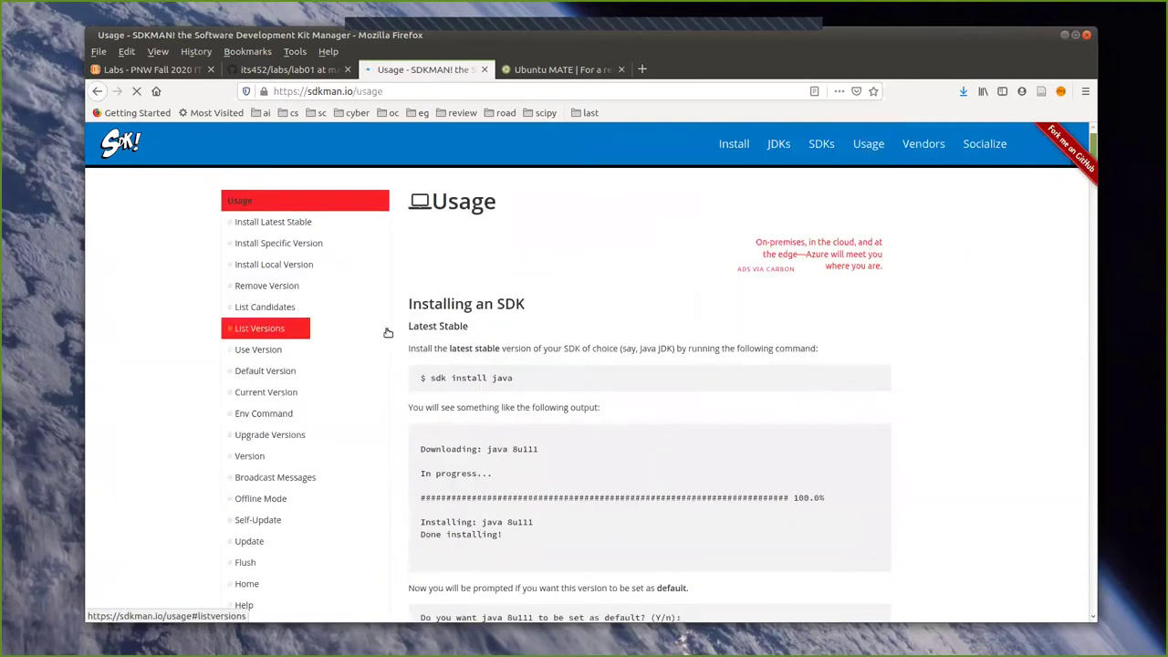
{"action": "scroll", "coordinate": [537, 336], "scroll_direction": "down", "scroll_amount": 1}
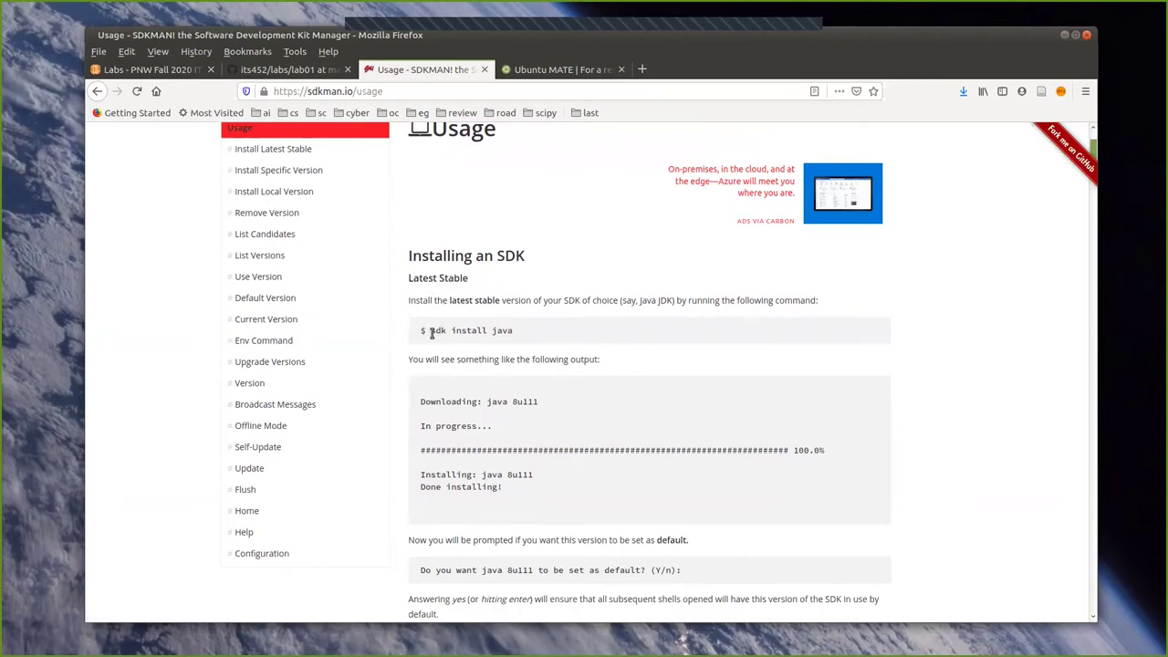
{"action": "scroll", "coordinate": [543, 390], "scroll_direction": "down", "scroll_amount": 1}
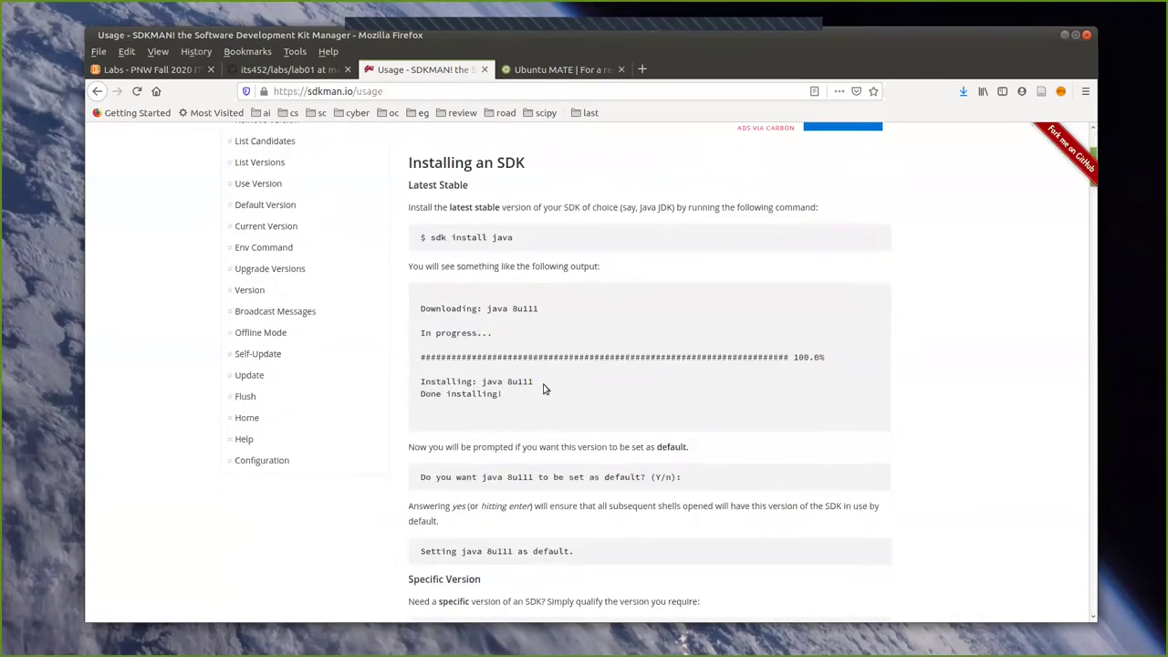
{"action": "scroll", "coordinate": [543, 390], "scroll_direction": "down", "scroll_amount": 1}
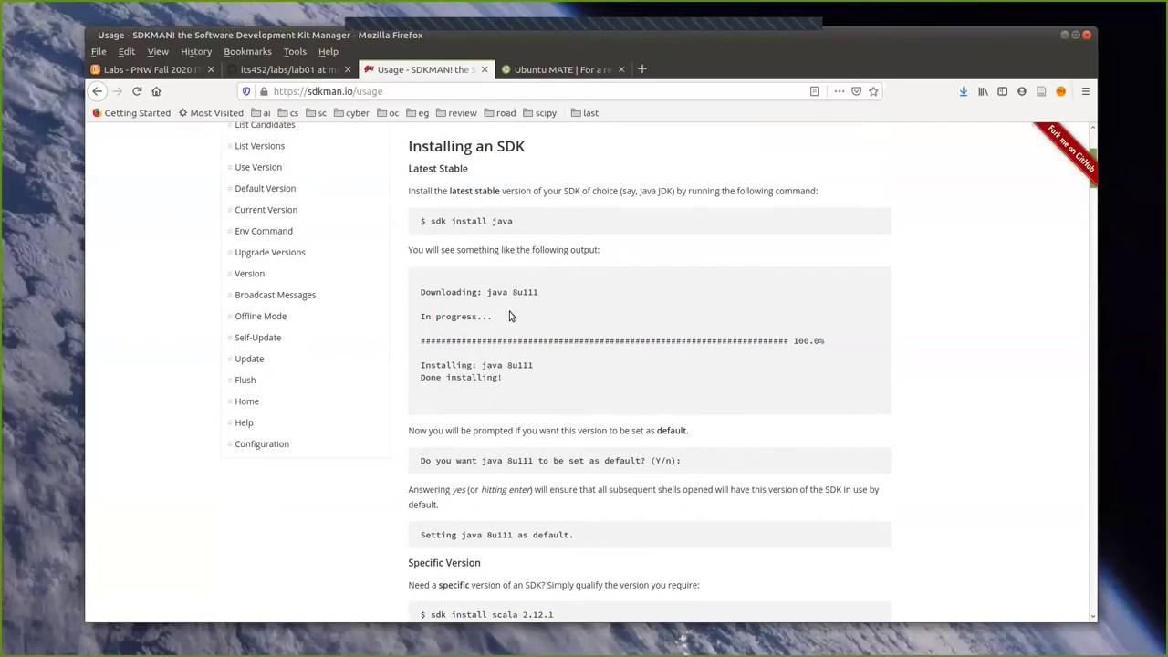
{"action": "scroll", "coordinate": [511, 316], "scroll_direction": "up", "scroll_amount": 1}
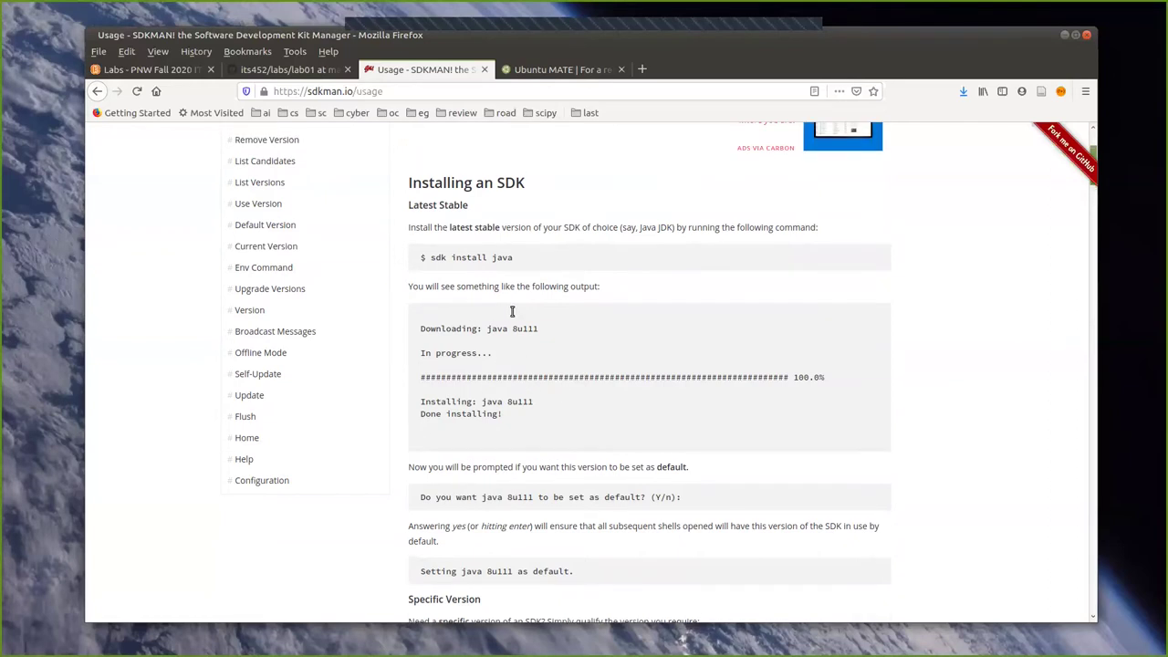
{"action": "left_click", "coordinate": [287, 69]}
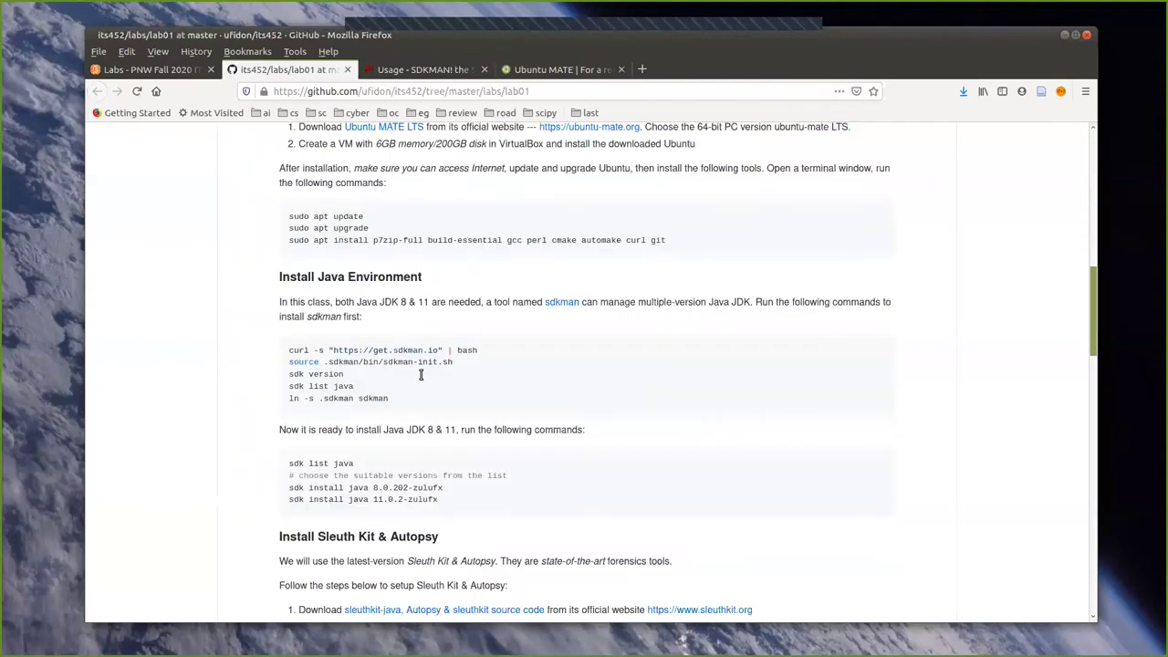
Scroll lab01 through the Sleuth Kit, Autopsy and Bulk extractor sections, then return to the SDKMAN Usage tab.
{"action": "scroll", "coordinate": [421, 374], "scroll_direction": "down", "scroll_amount": 3}
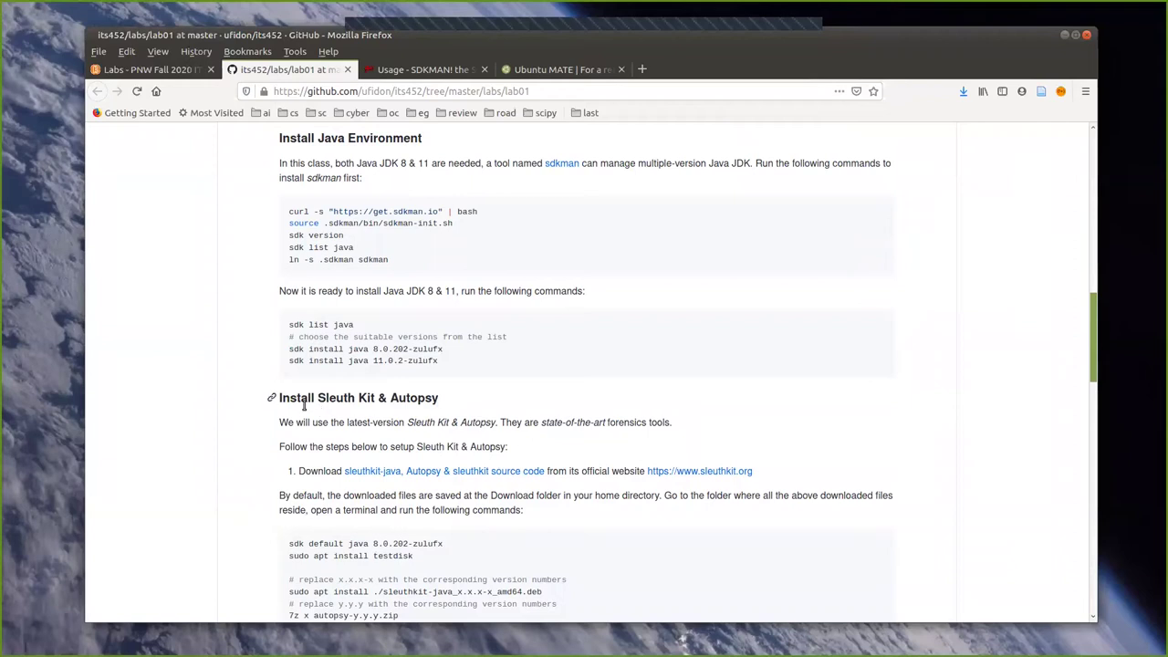
{"action": "scroll", "coordinate": [304, 406], "scroll_direction": "down", "scroll_amount": 2}
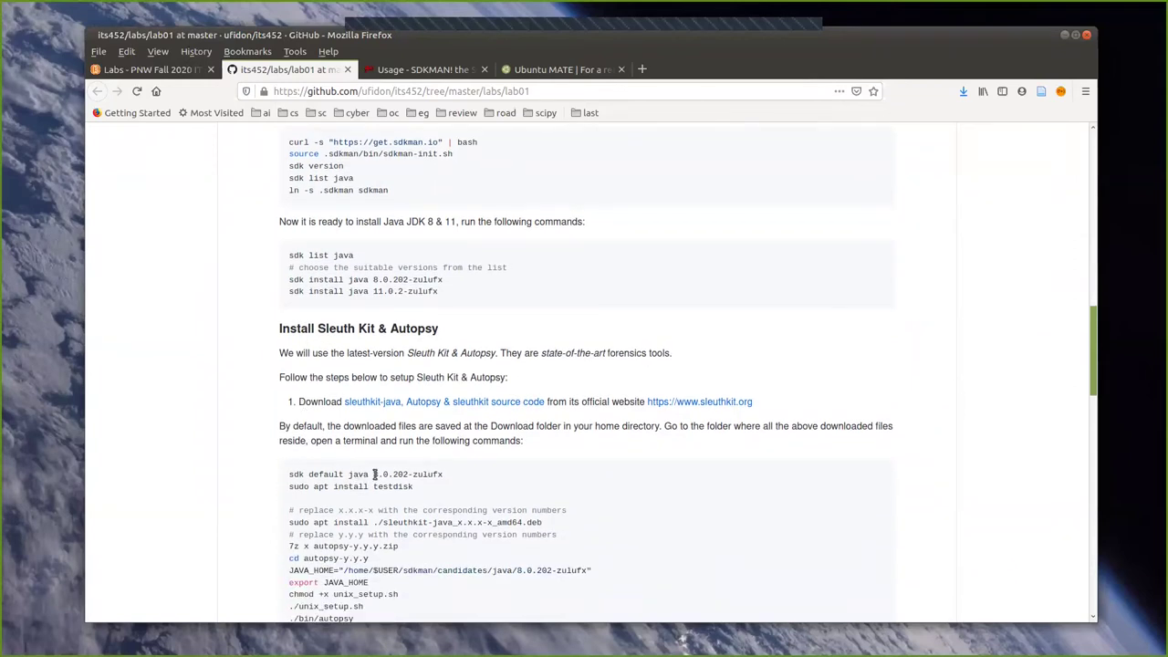
{"action": "scroll", "coordinate": [429, 465], "scroll_direction": "down", "scroll_amount": 4}
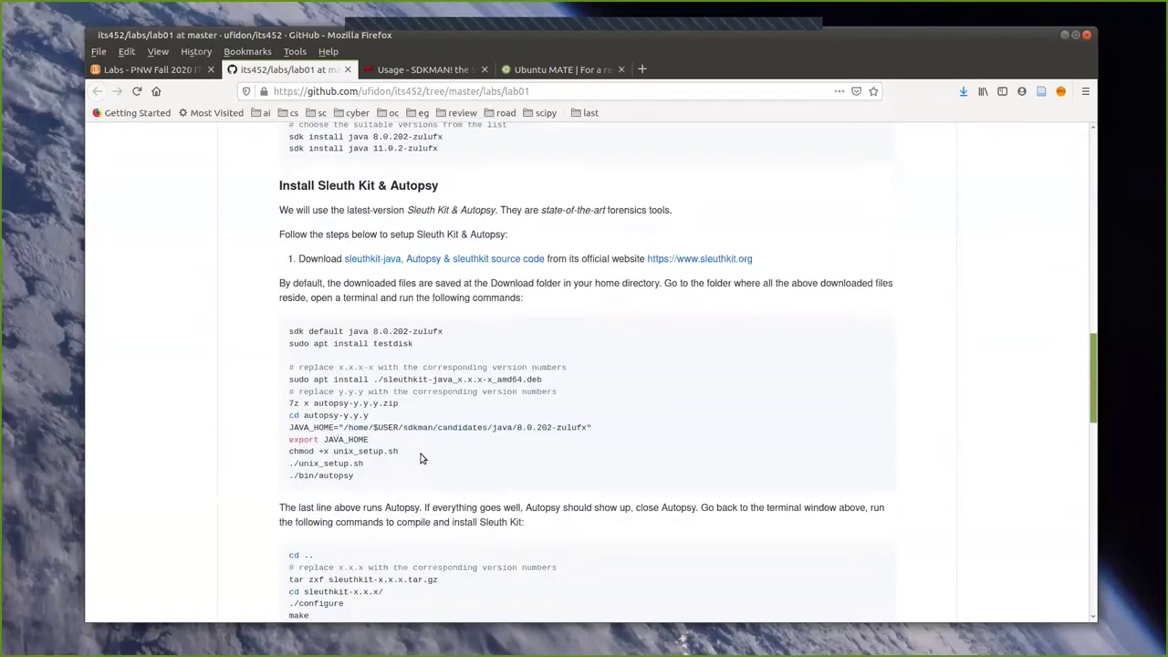
{"action": "scroll", "coordinate": [422, 458], "scroll_direction": "down", "scroll_amount": 6}
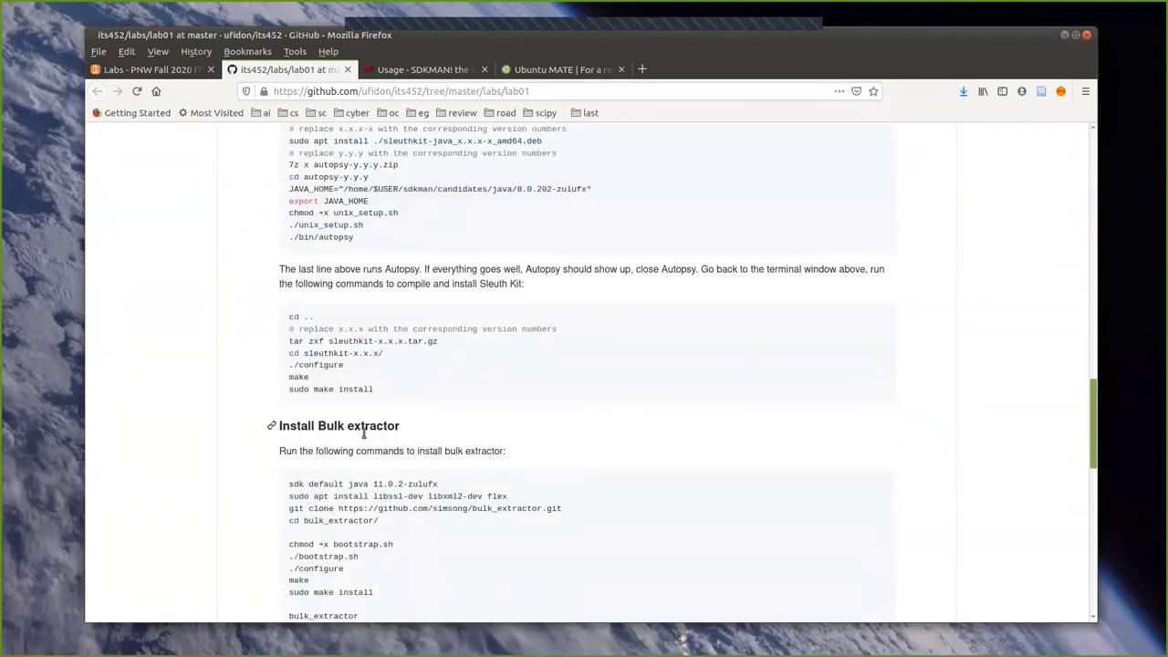
{"action": "scroll", "coordinate": [410, 438], "scroll_direction": "down", "scroll_amount": 2}
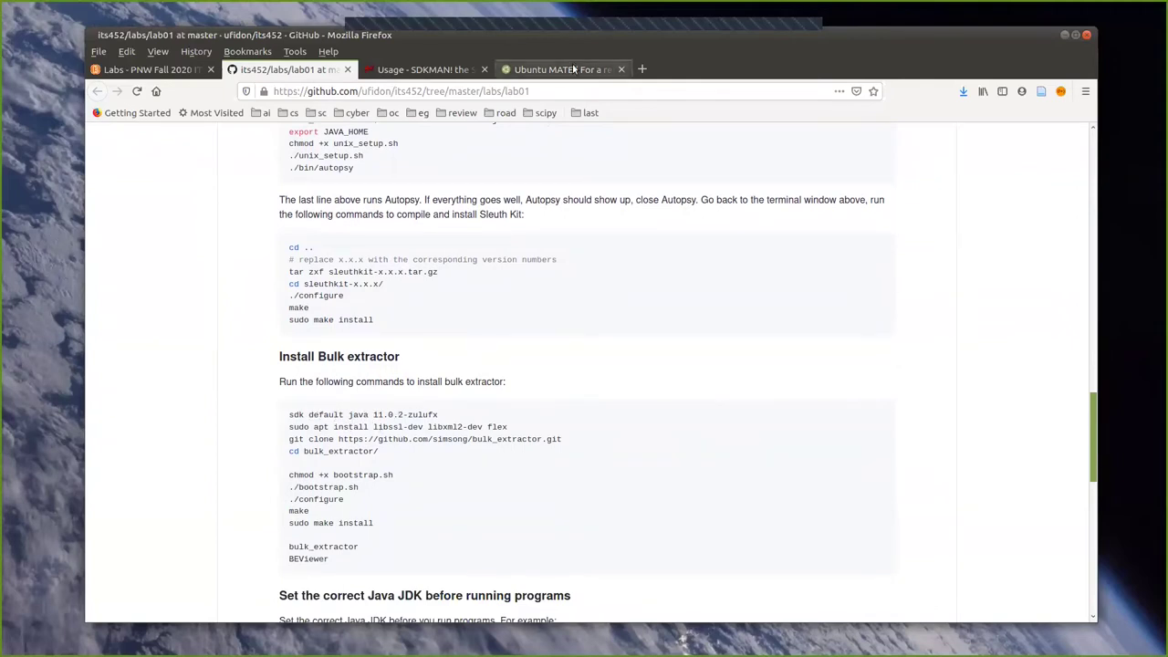
{"action": "left_click", "coordinate": [420, 69]}
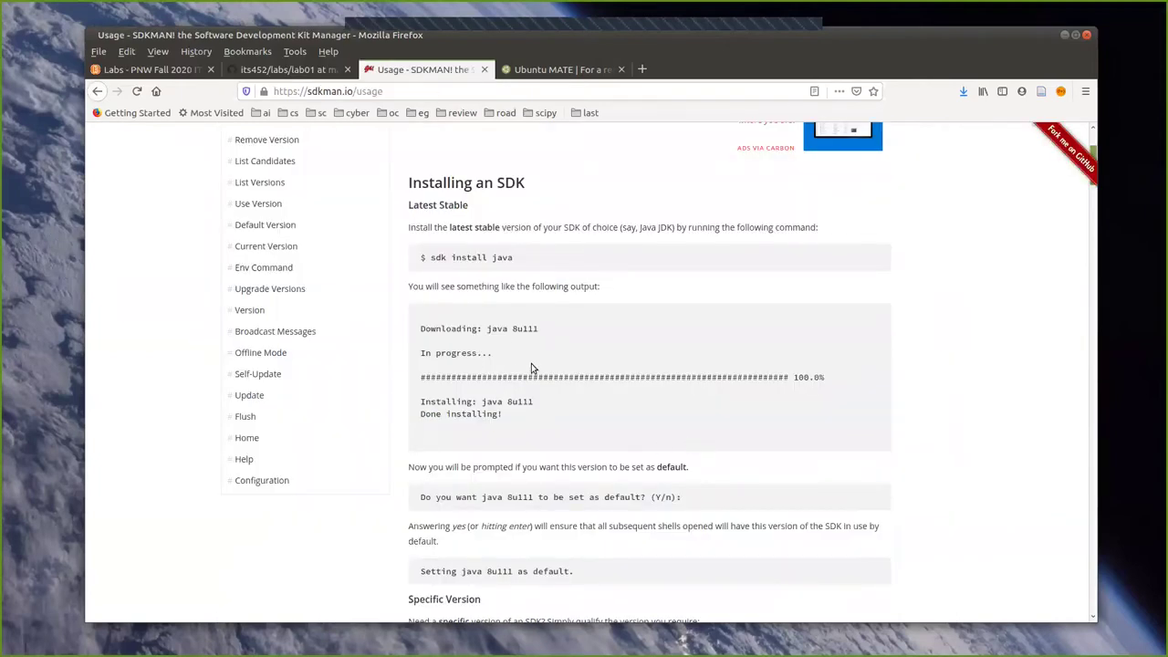
Scroll sdkman.io/usage past List Candidates to List Versions and its Available Groovy Versions table.
{"action": "scroll", "coordinate": [532, 365], "scroll_direction": "down", "scroll_amount": 2}
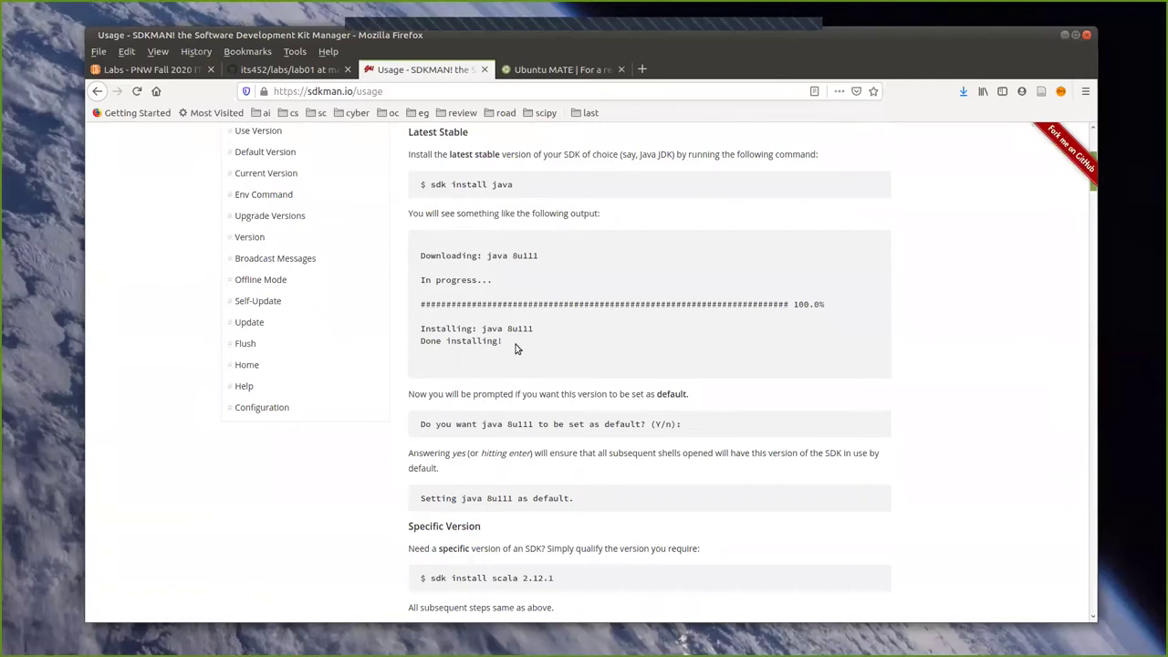
{"action": "scroll", "coordinate": [516, 344], "scroll_direction": "down", "scroll_amount": 2}
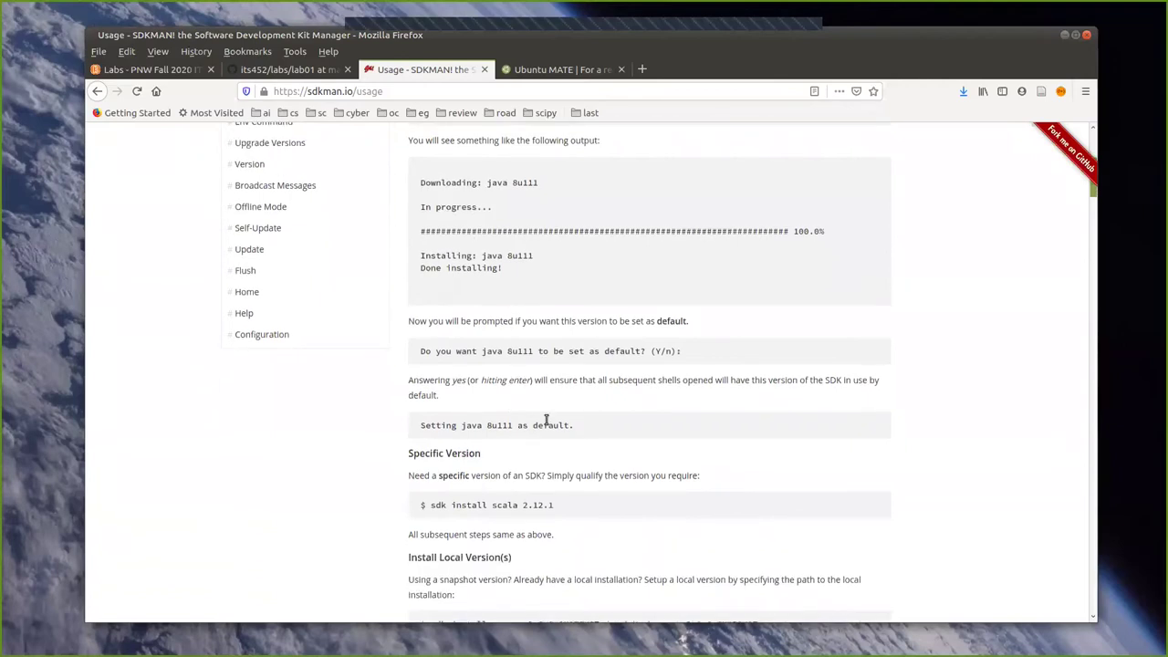
{"action": "scroll", "coordinate": [546, 420], "scroll_direction": "down", "scroll_amount": 1}
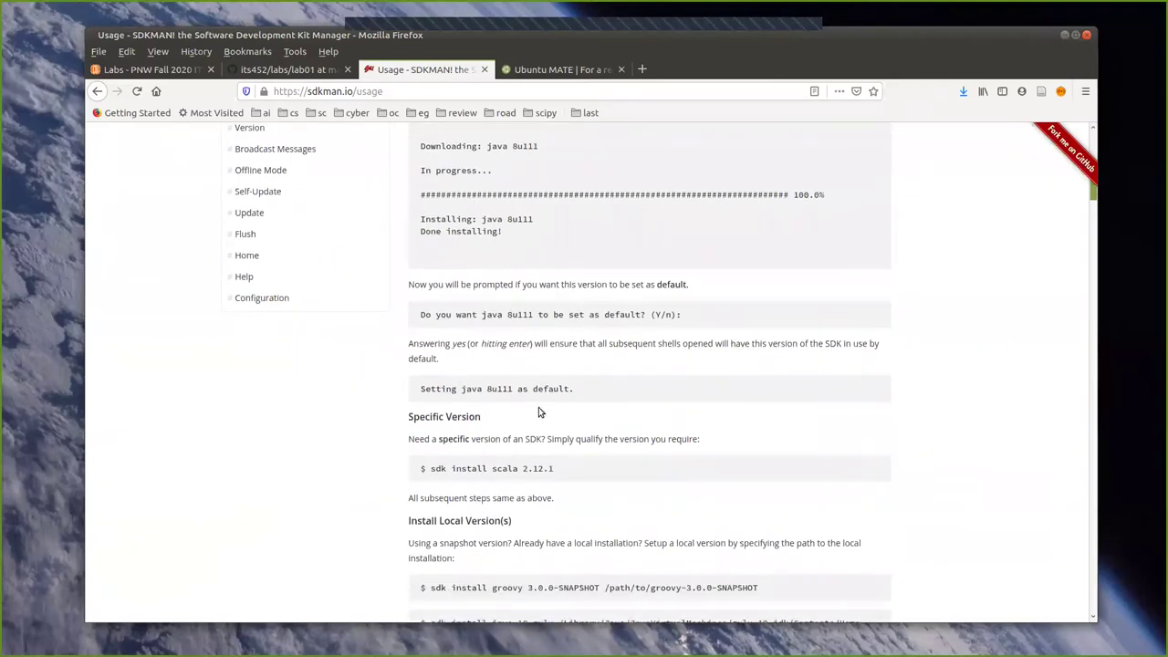
{"action": "scroll", "coordinate": [527, 374], "scroll_direction": "down", "scroll_amount": 1}
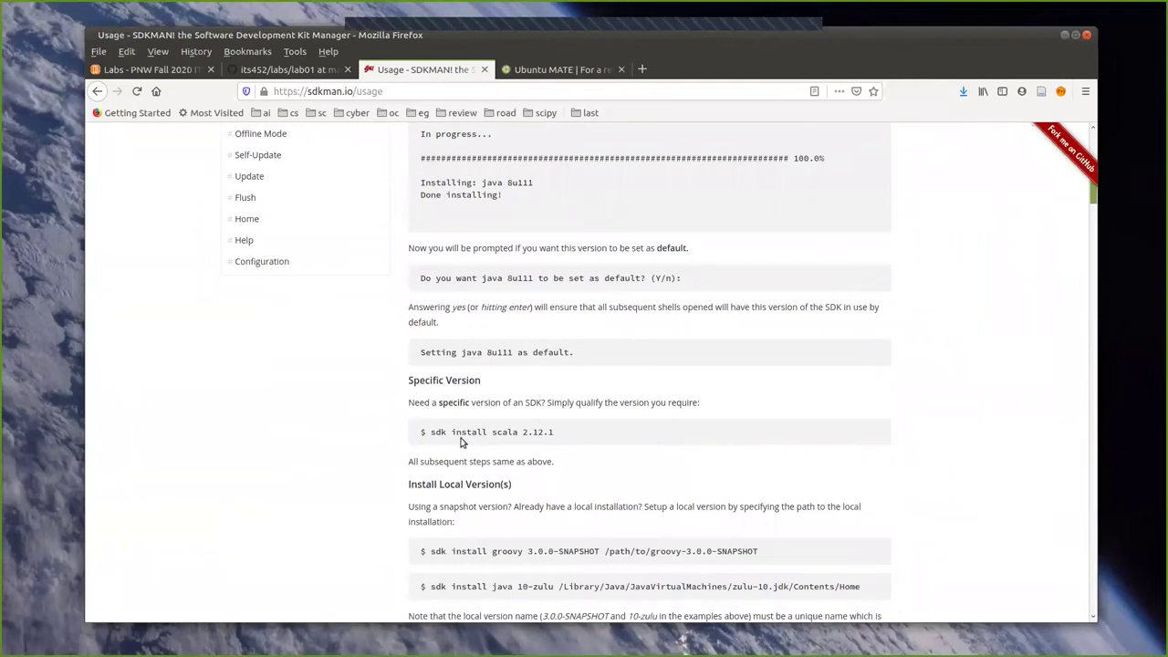
{"action": "scroll", "coordinate": [559, 444], "scroll_direction": "down", "scroll_amount": 1}
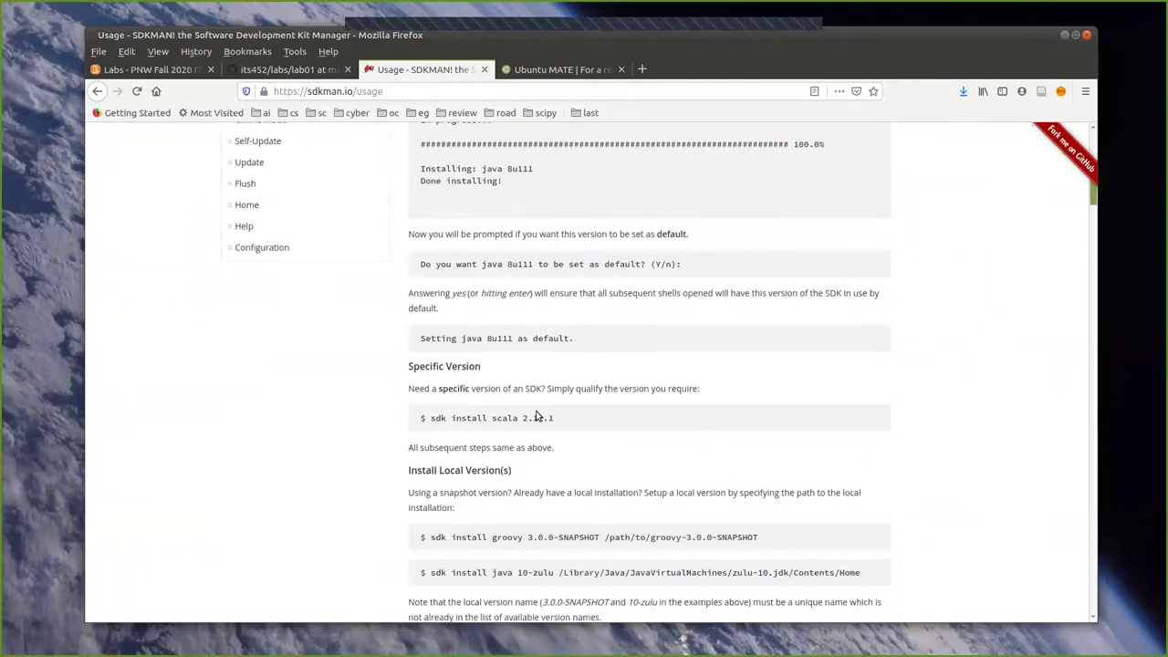
{"action": "scroll", "coordinate": [380, 413], "scroll_direction": "down", "scroll_amount": 2}
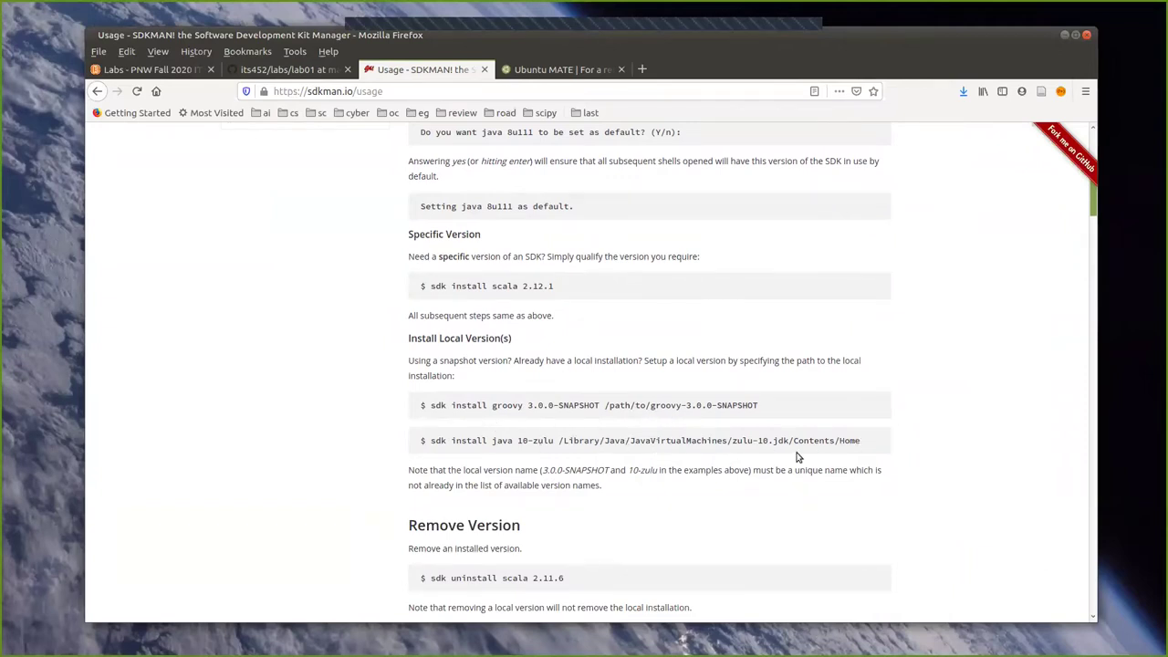
{"action": "scroll", "coordinate": [560, 438], "scroll_direction": "down", "scroll_amount": 4}
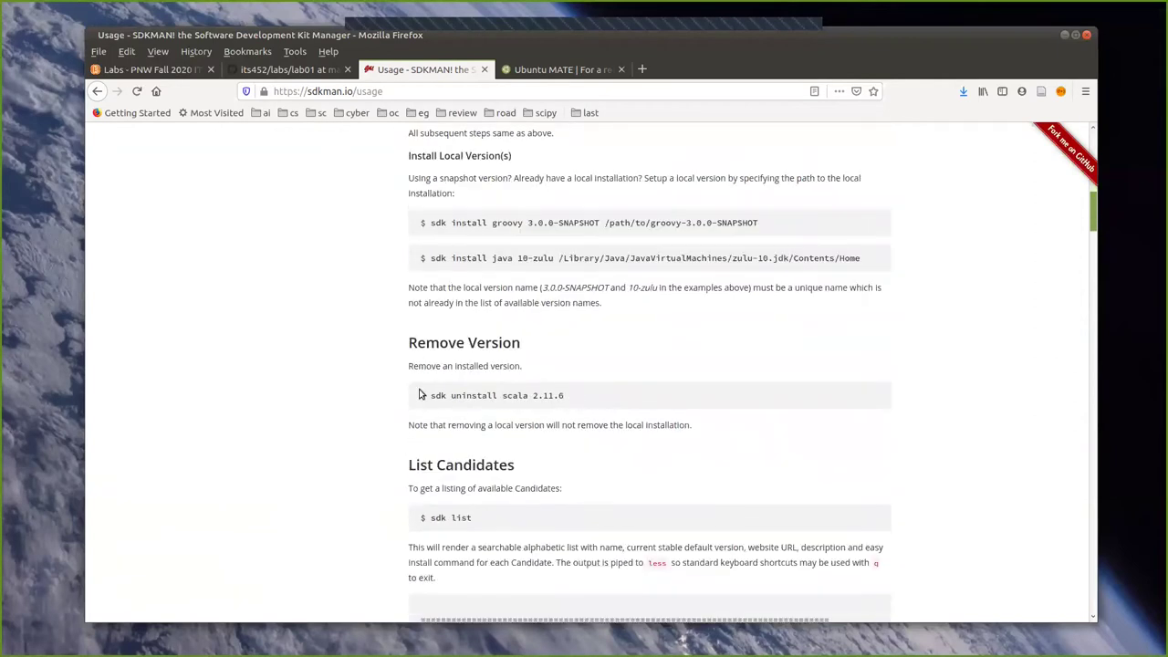
{"action": "scroll", "coordinate": [511, 420], "scroll_direction": "down", "scroll_amount": 3}
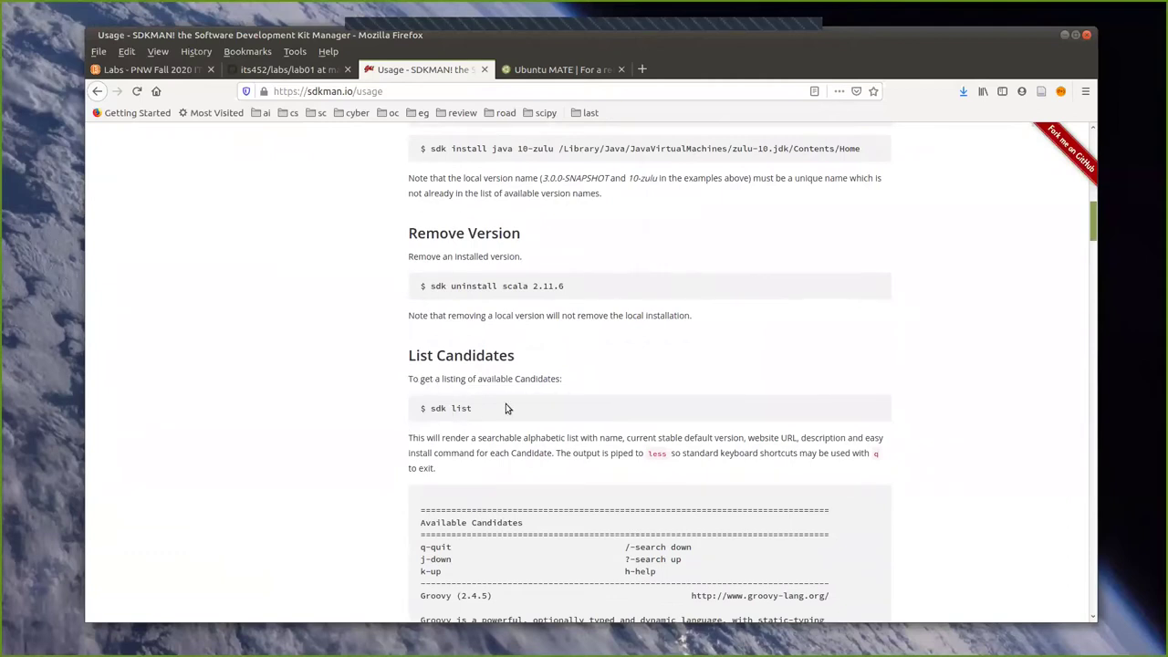
{"action": "scroll", "coordinate": [474, 399], "scroll_direction": "down", "scroll_amount": 2}
{"action": "scroll", "coordinate": [484, 338], "scroll_direction": "down", "scroll_amount": 1}
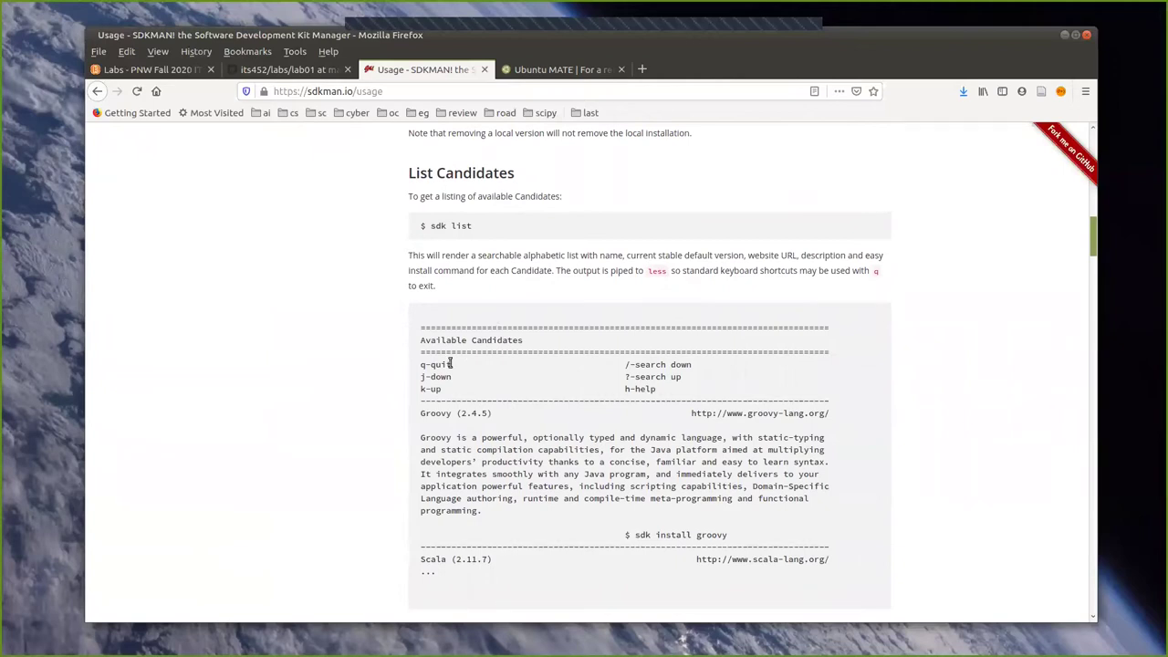
{"action": "scroll", "coordinate": [498, 374], "scroll_direction": "down", "scroll_amount": 1}
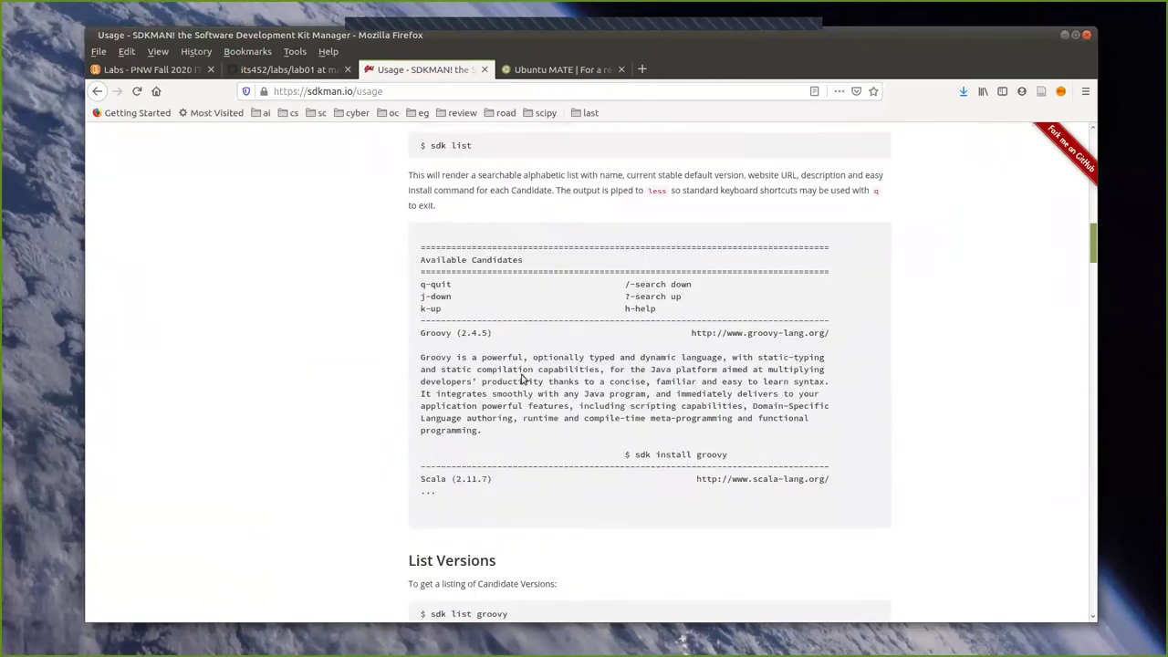
{"action": "scroll", "coordinate": [523, 379], "scroll_direction": "up", "scroll_amount": 1}
{"action": "scroll", "coordinate": [520, 365], "scroll_direction": "down", "scroll_amount": 2}
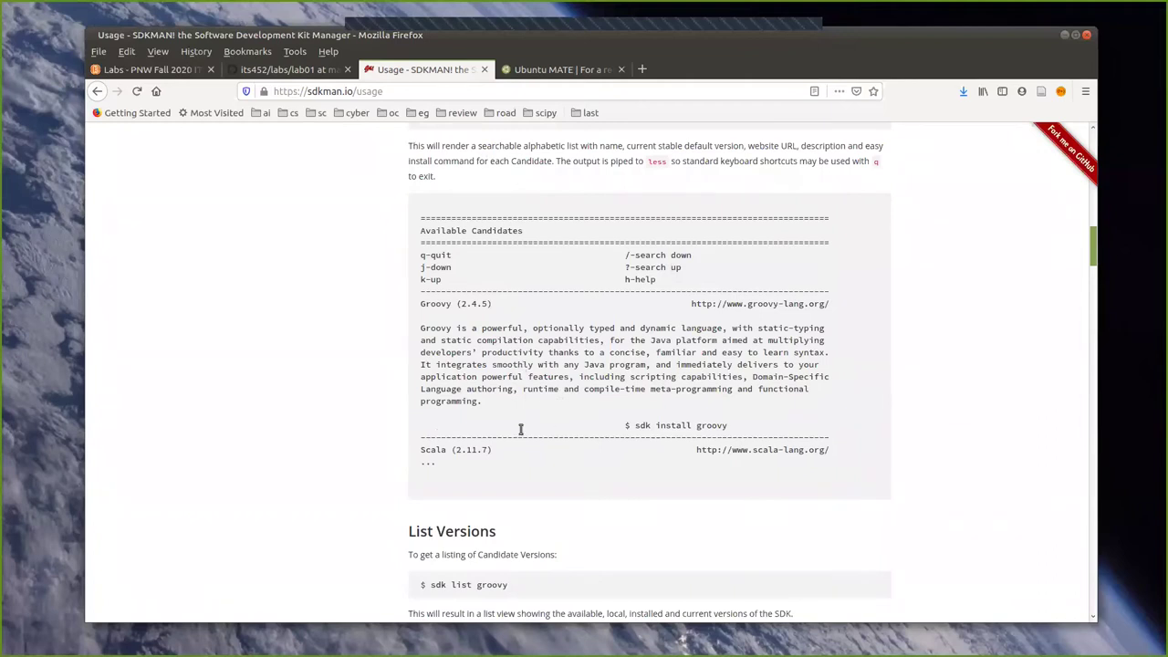
{"action": "scroll", "coordinate": [521, 428], "scroll_direction": "down", "scroll_amount": 1}
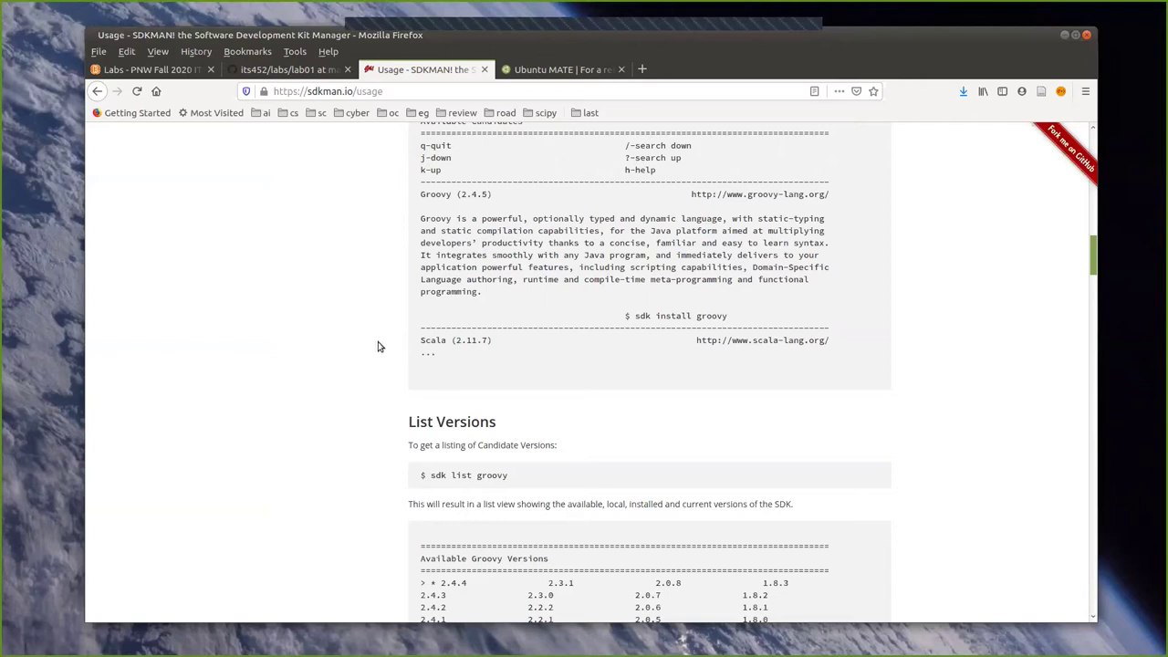
Scroll through Use Version, Env Command, Offline Mode, Flush and Help down to the Configuration options.
{"action": "scroll", "coordinate": [369, 363], "scroll_direction": "down", "scroll_amount": 2}
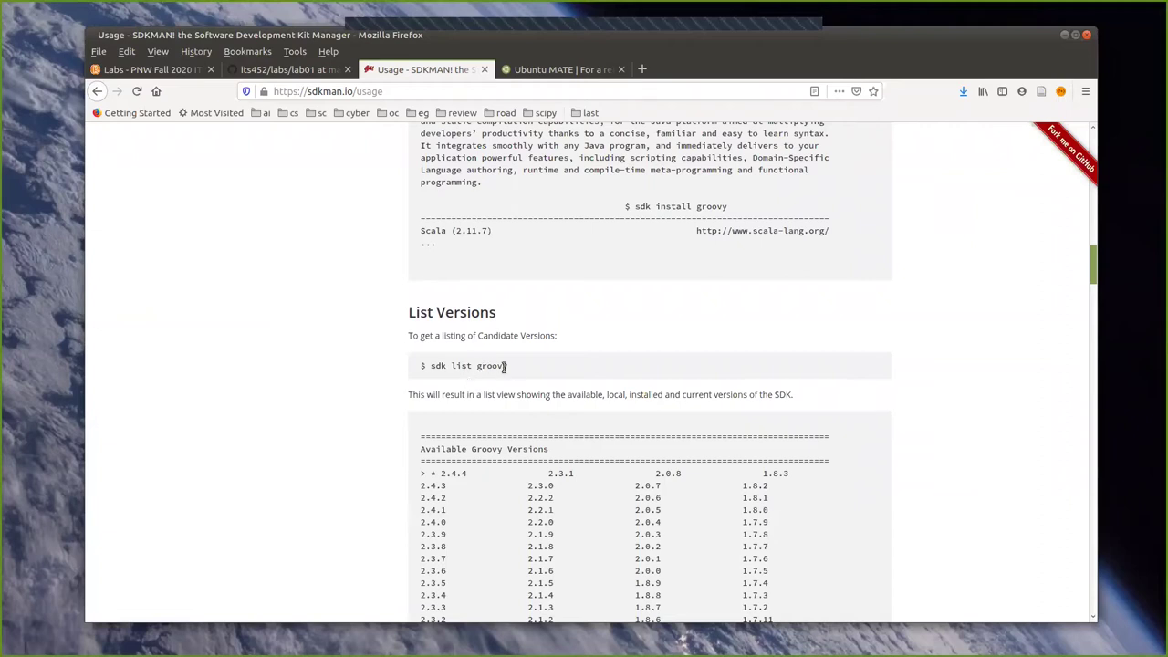
{"action": "scroll", "coordinate": [474, 362], "scroll_direction": "down", "scroll_amount": 2}
{"action": "scroll", "coordinate": [484, 388], "scroll_direction": "down", "scroll_amount": 2}
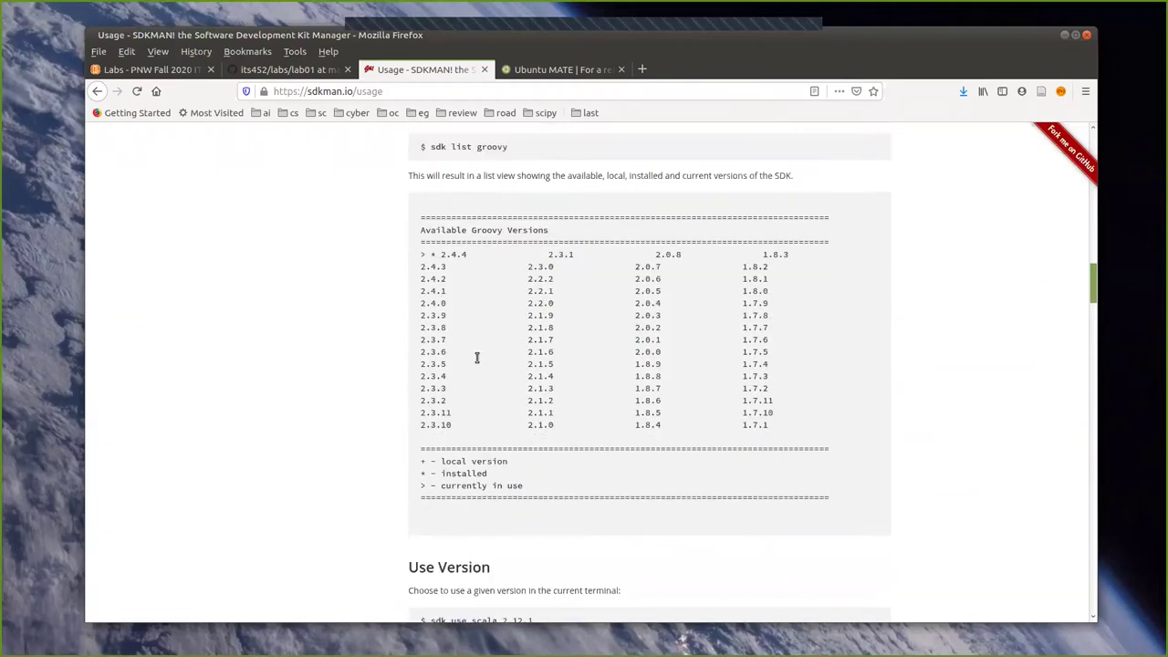
{"action": "scroll", "coordinate": [594, 374], "scroll_direction": "down", "scroll_amount": 1}
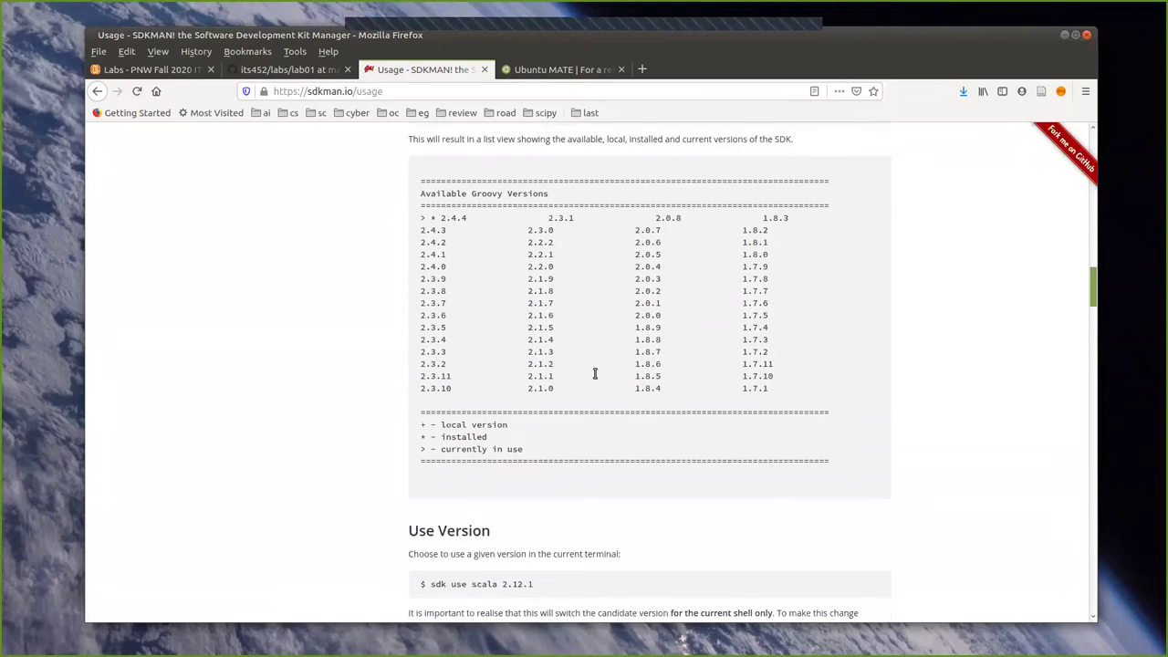
{"action": "scroll", "coordinate": [588, 373], "scroll_direction": "down", "scroll_amount": 2}
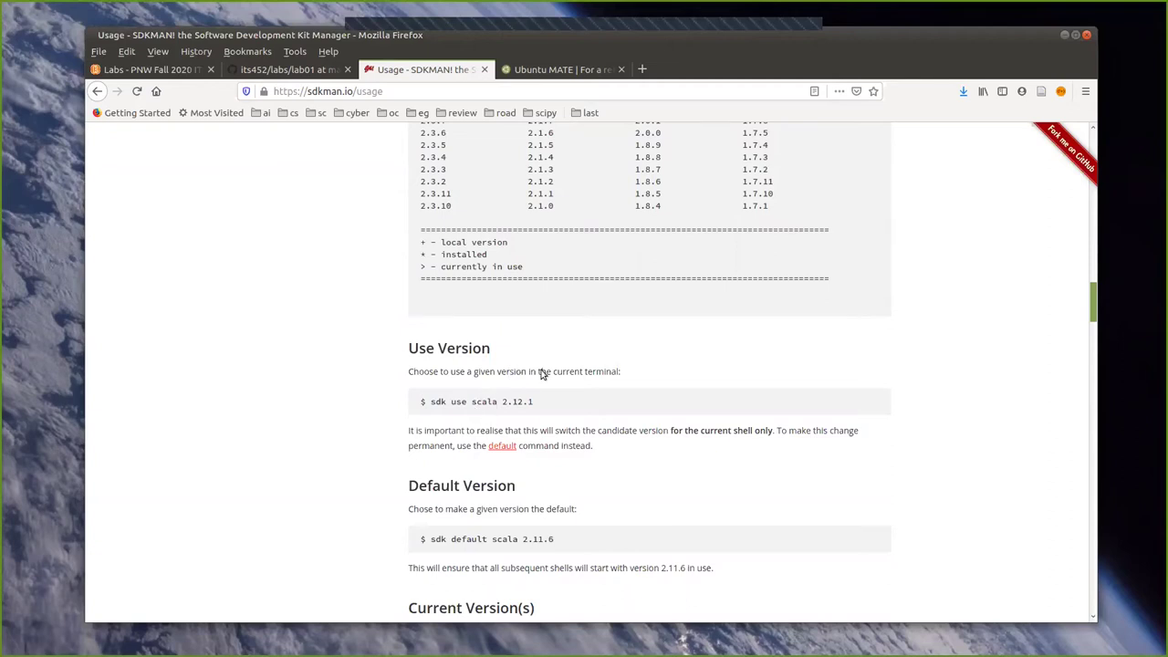
{"action": "scroll", "coordinate": [569, 319], "scroll_direction": "up", "scroll_amount": 3}
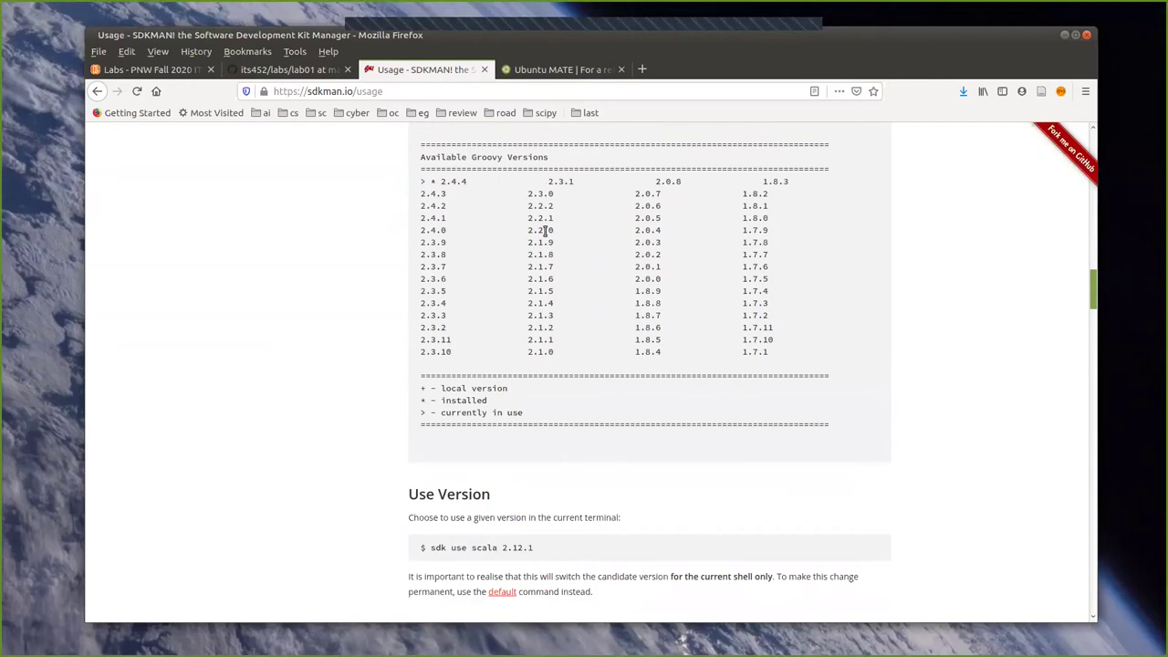
{"action": "scroll", "coordinate": [566, 347], "scroll_direction": "down", "scroll_amount": 7}
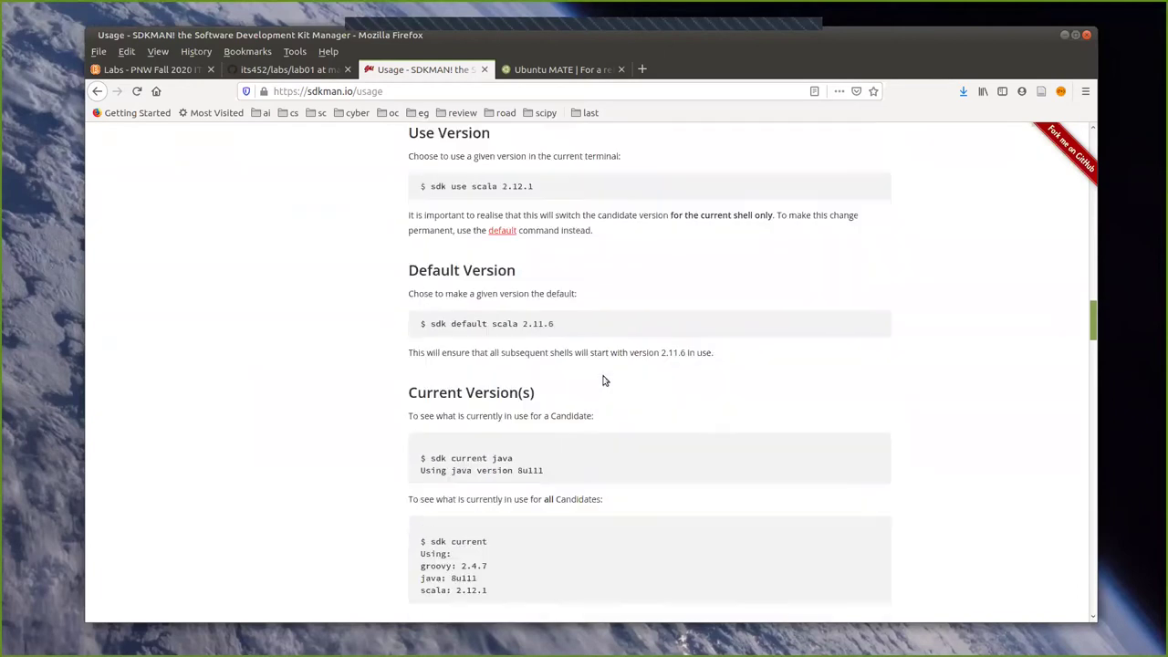
{"action": "scroll", "coordinate": [602, 380], "scroll_direction": "down", "scroll_amount": 2}
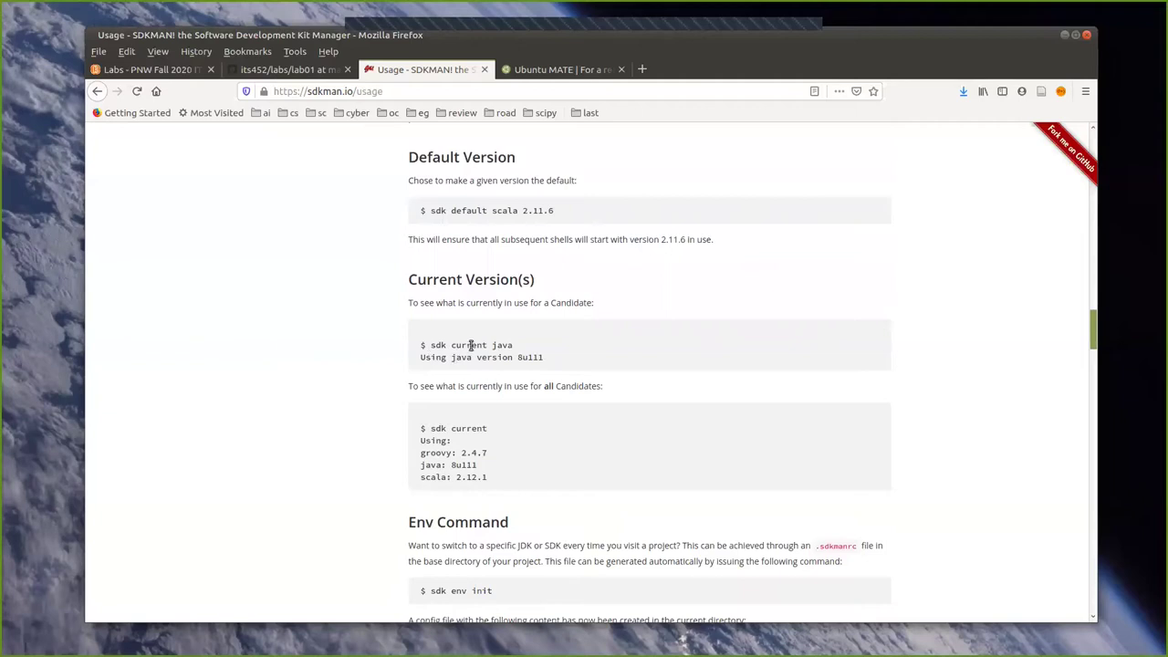
{"action": "scroll", "coordinate": [490, 404], "scroll_direction": "down", "scroll_amount": 5}
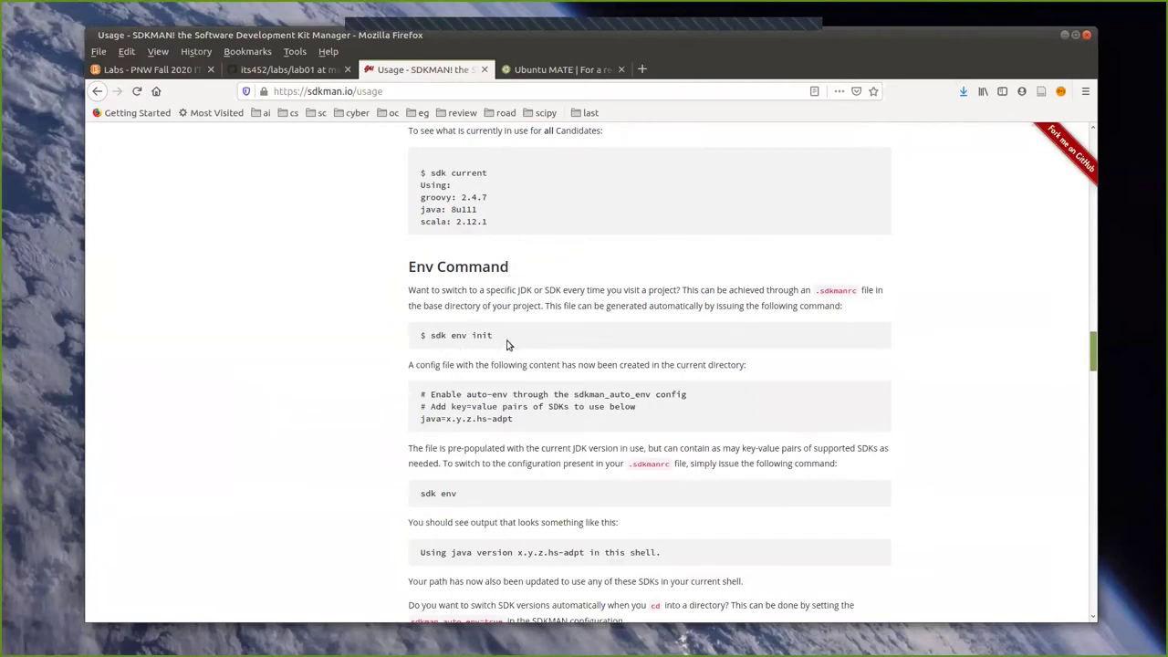
{"action": "scroll", "coordinate": [508, 345], "scroll_direction": "down", "scroll_amount": 3}
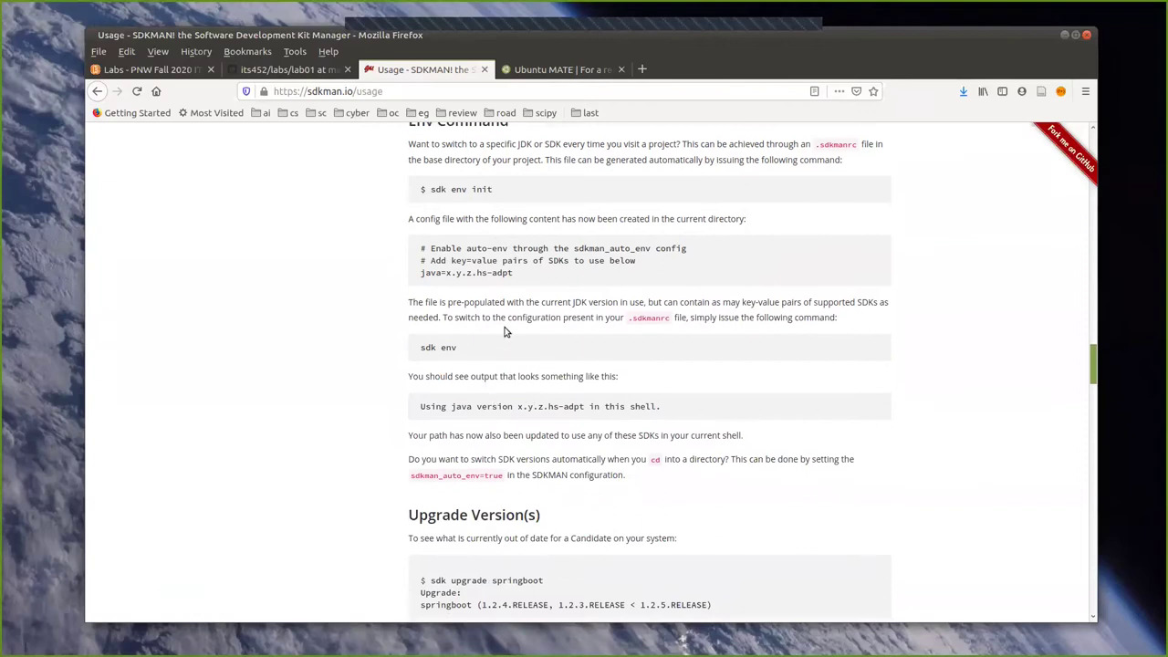
{"action": "scroll", "coordinate": [525, 374], "scroll_direction": "down", "scroll_amount": 5}
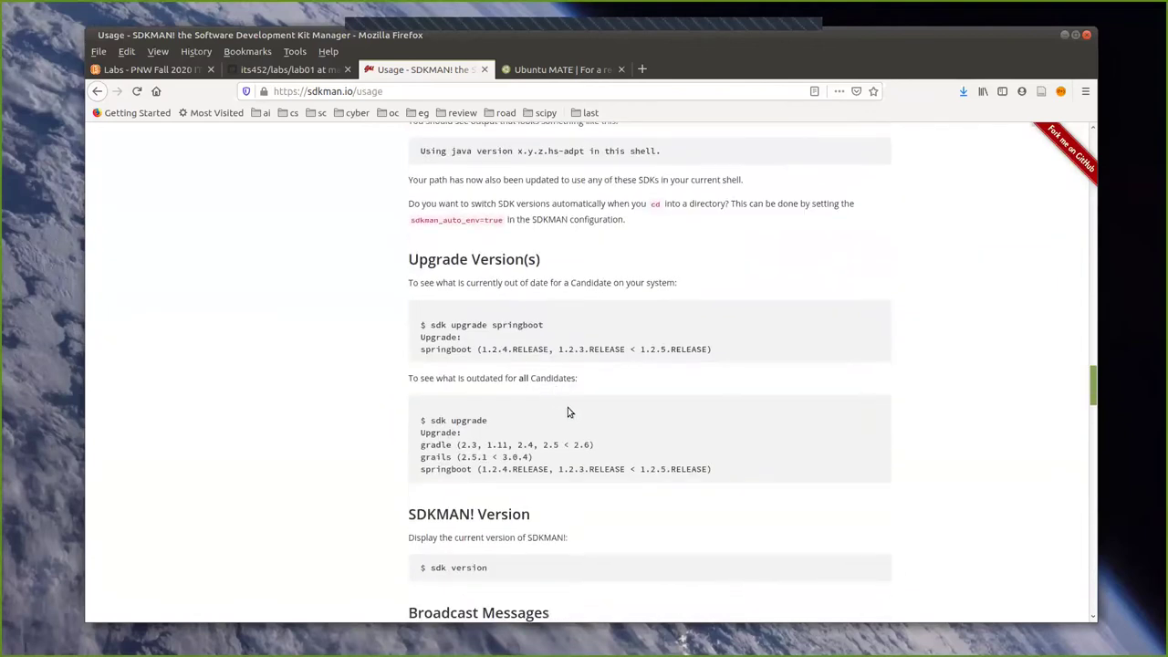
{"action": "scroll", "coordinate": [527, 411], "scroll_direction": "down", "scroll_amount": 6}
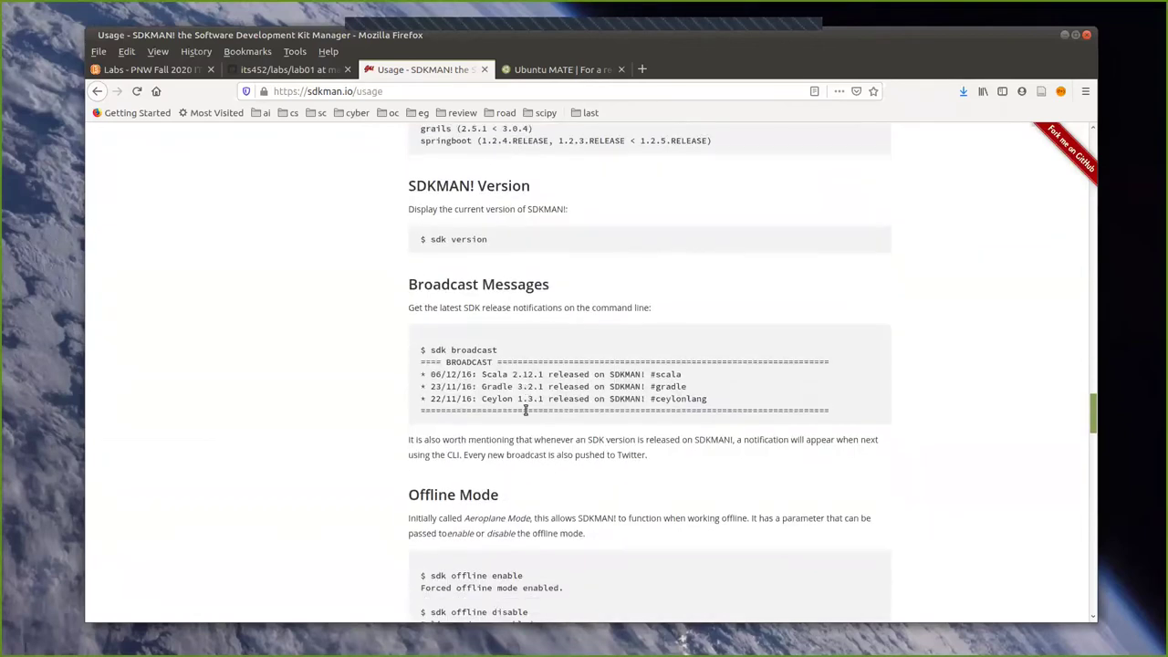
{"action": "scroll", "coordinate": [526, 411], "scroll_direction": "down", "scroll_amount": 3}
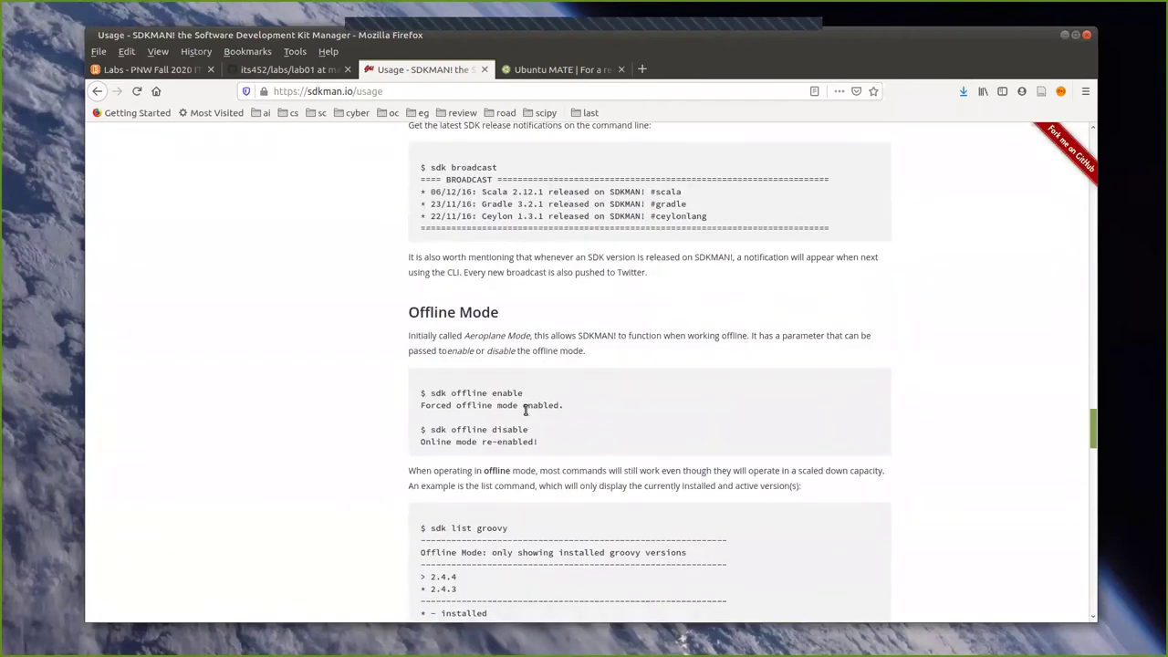
{"action": "scroll", "coordinate": [488, 406], "scroll_direction": "down", "scroll_amount": 9}
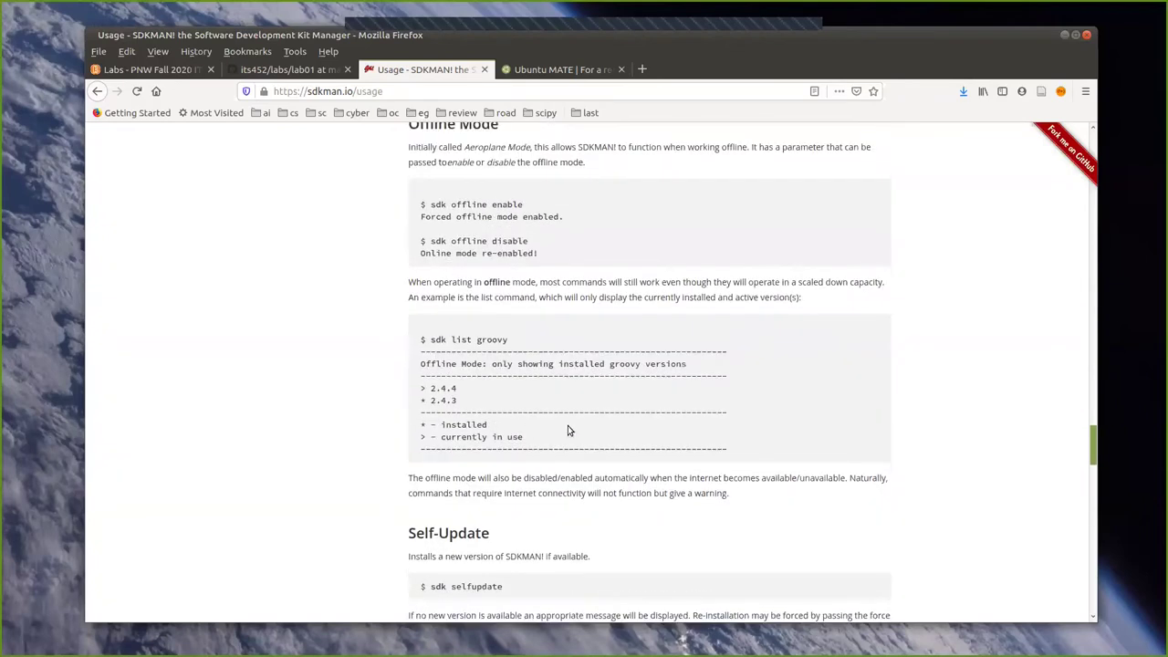
{"action": "scroll", "coordinate": [471, 402], "scroll_direction": "down", "scroll_amount": 5}
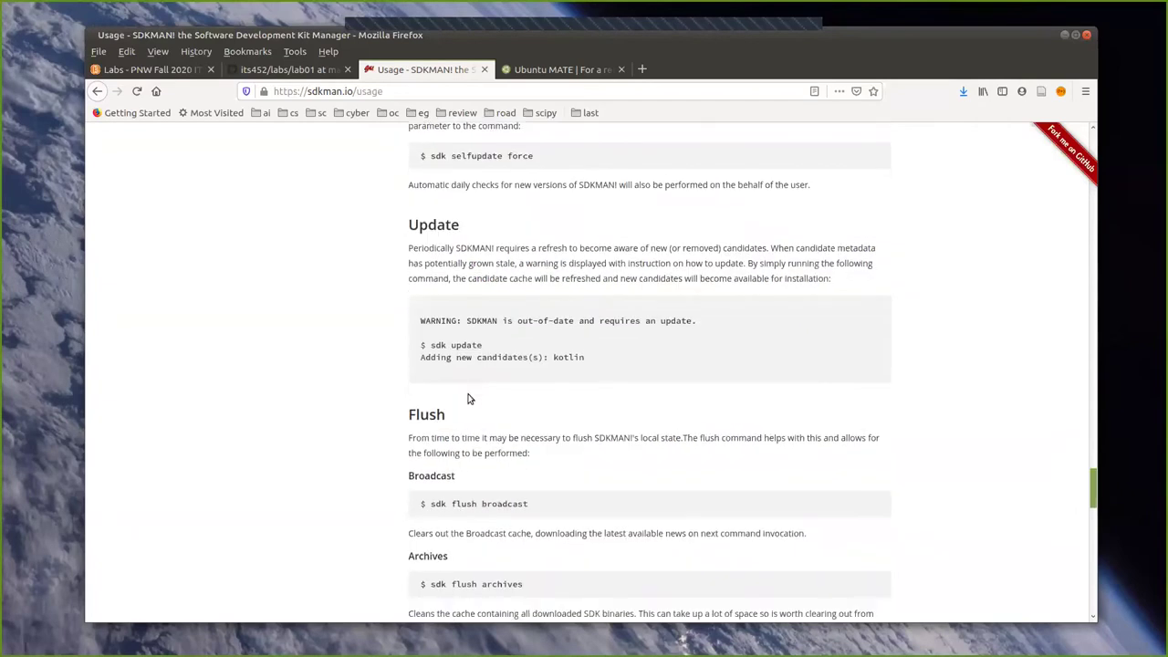
{"action": "scroll", "coordinate": [558, 410], "scroll_direction": "down", "scroll_amount": 5}
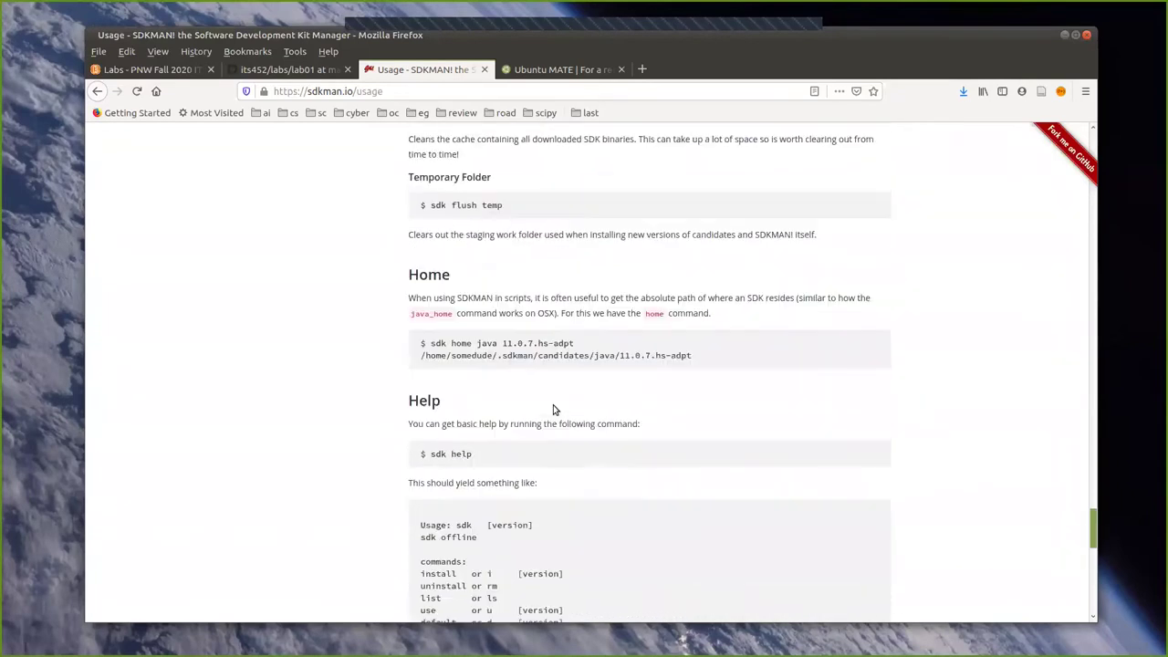
{"action": "scroll", "coordinate": [553, 410], "scroll_direction": "down", "scroll_amount": 8}
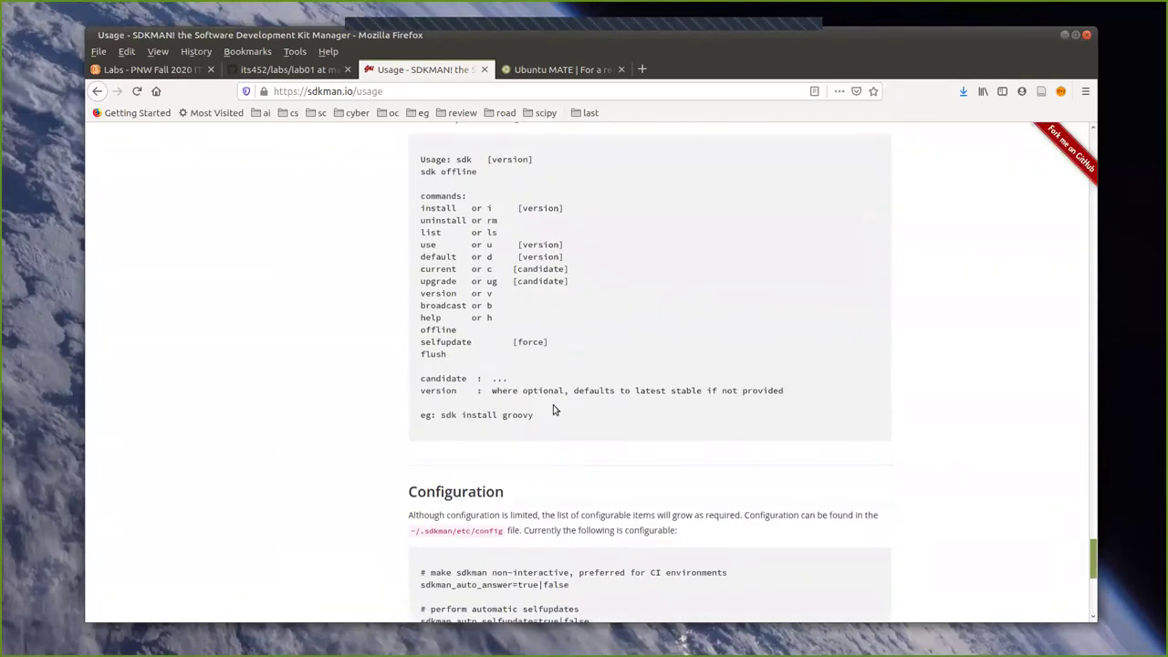
{"action": "scroll", "coordinate": [553, 410], "scroll_direction": "down", "scroll_amount": 2}
{"action": "scroll", "coordinate": [625, 304], "scroll_direction": "up", "scroll_amount": 2}
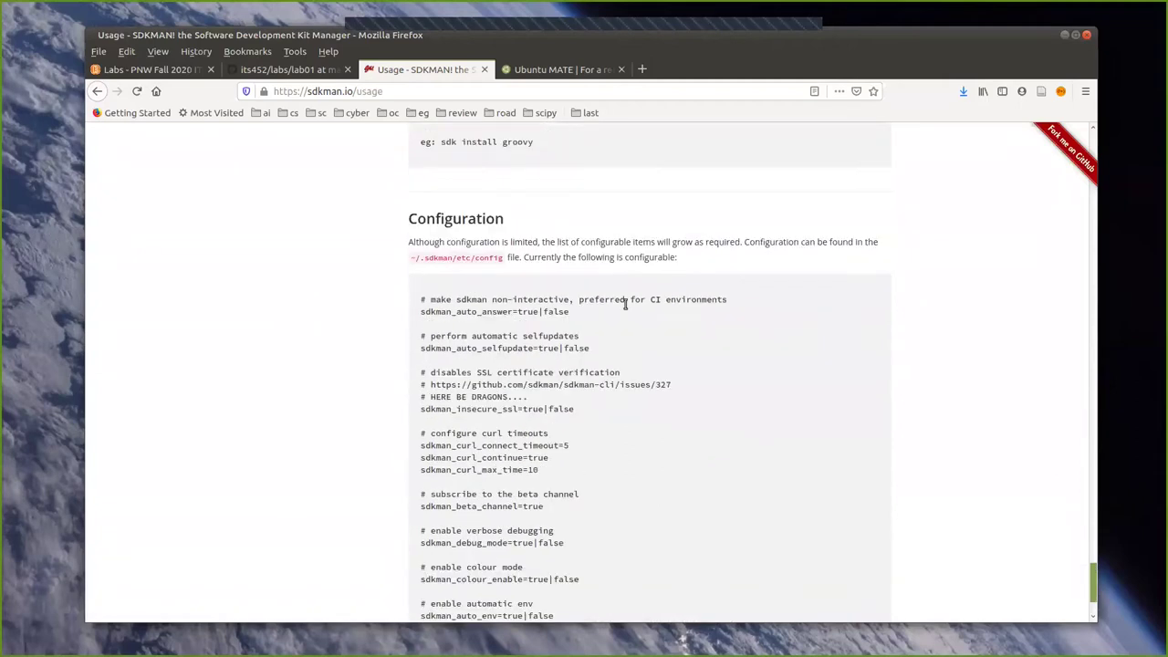
{"action": "left_click", "coordinate": [1064, 36]}
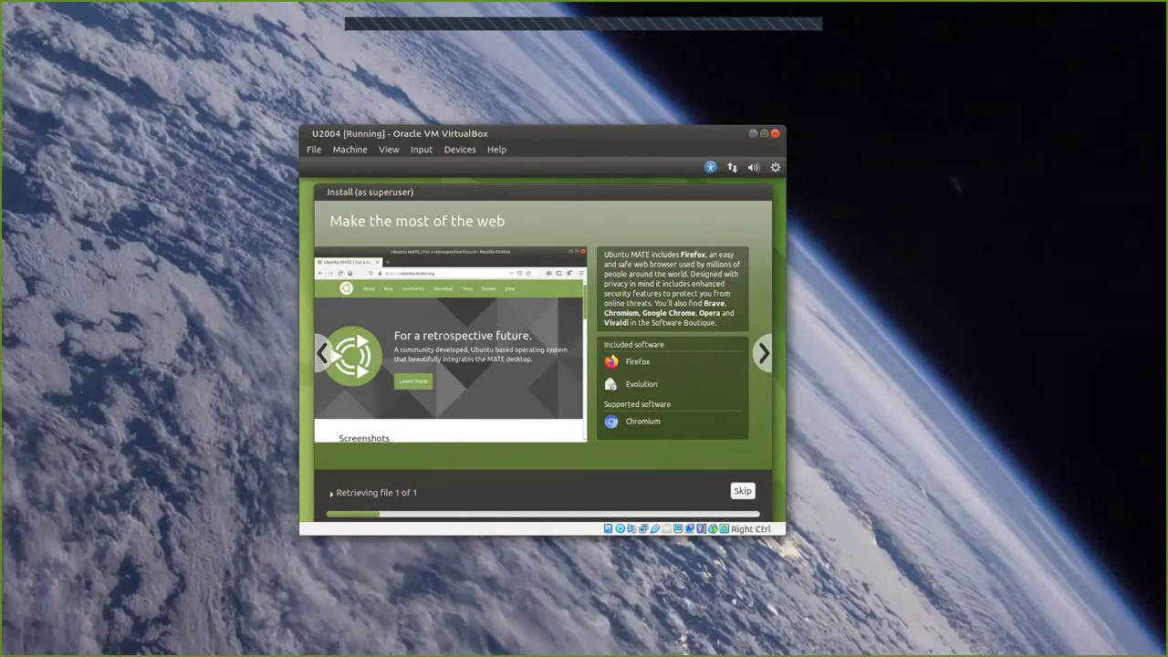
{"action": "key", "text": "alt+Tab"}
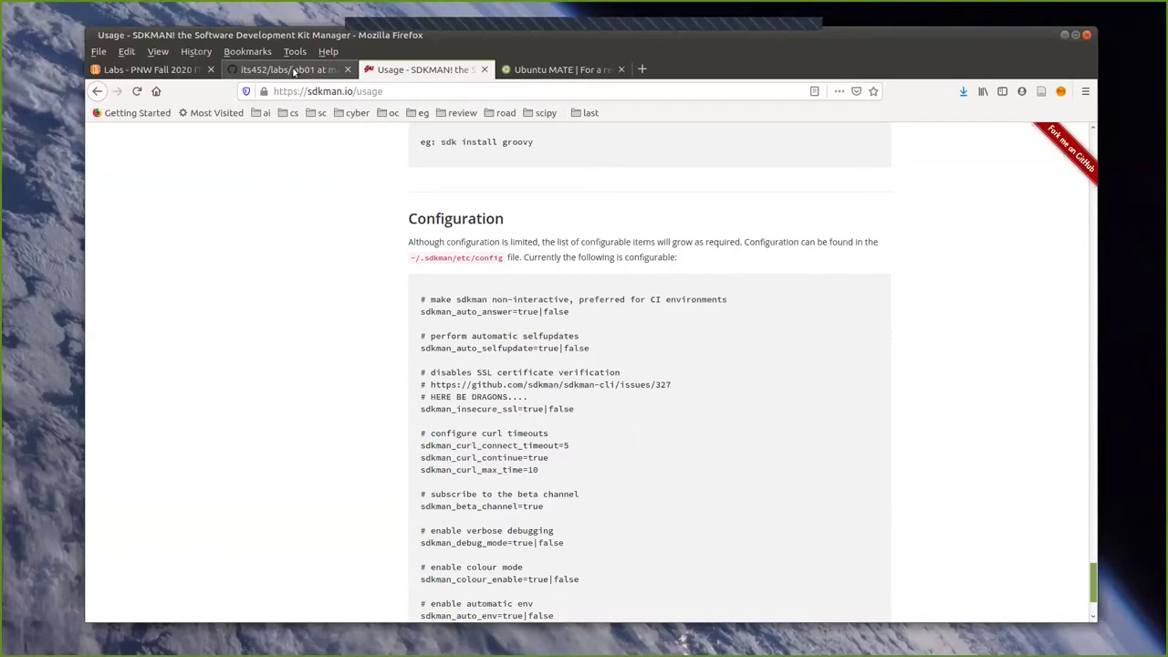
{"action": "left_click", "coordinate": [294, 72]}
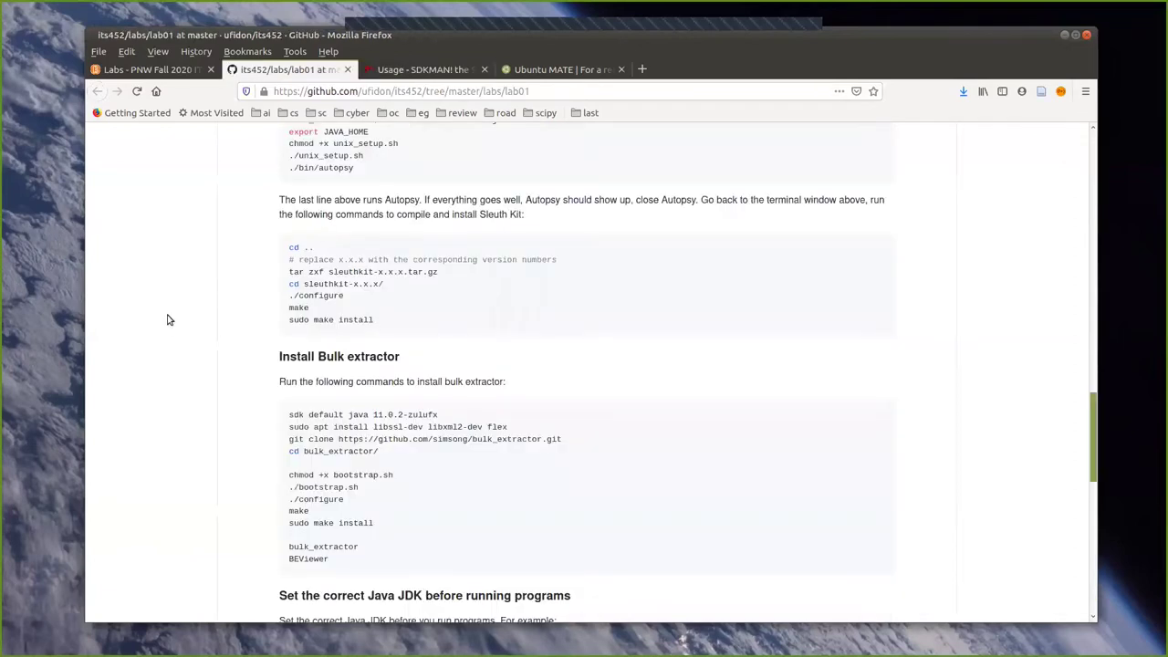
{"action": "scroll", "coordinate": [397, 378], "scroll_direction": "down", "scroll_amount": 3}
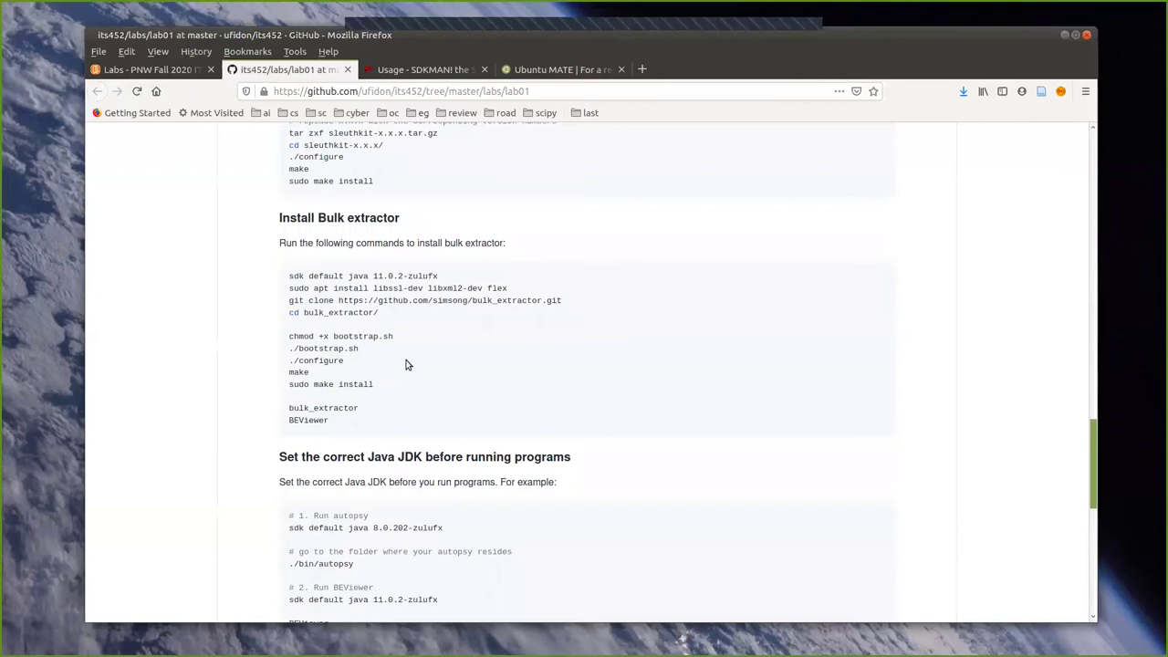
{"action": "scroll", "coordinate": [407, 365], "scroll_direction": "up", "scroll_amount": 10}
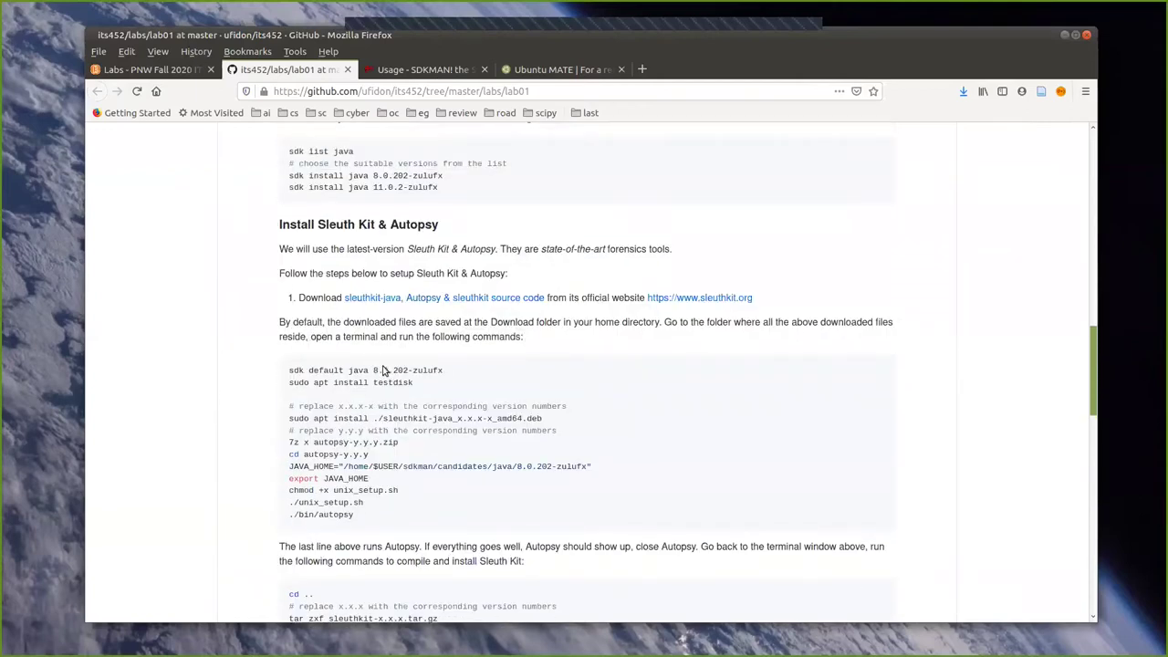
{"action": "scroll", "coordinate": [442, 402], "scroll_direction": "down", "scroll_amount": 3}
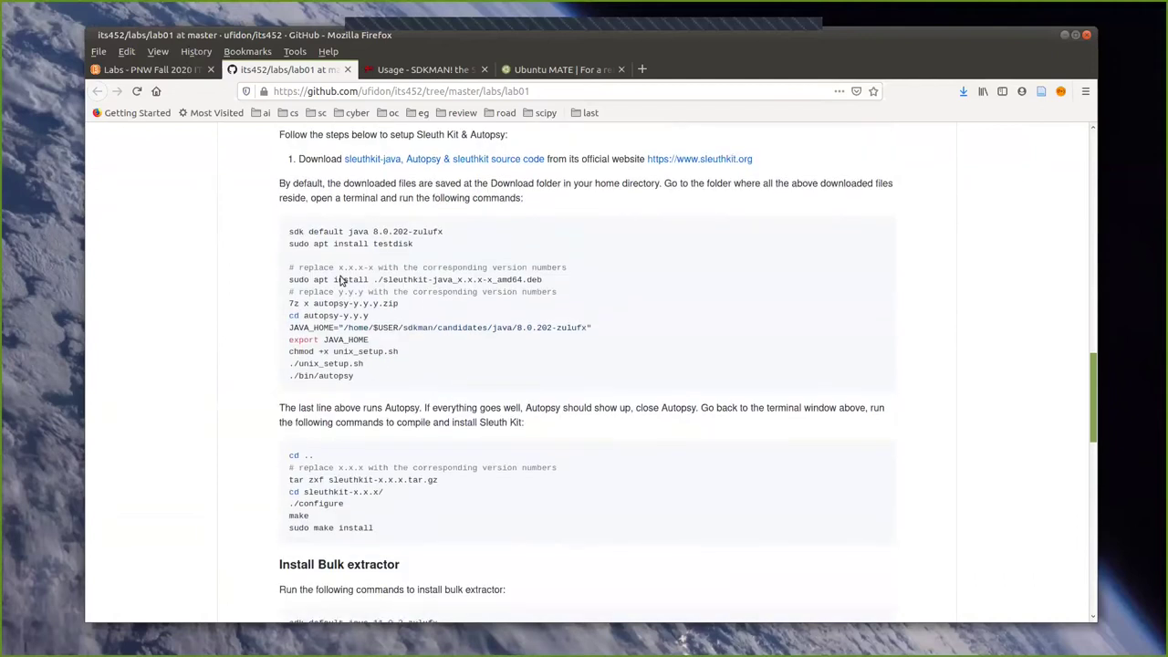
{"action": "left_click_drag", "start_coordinate": [348, 231], "coordinate": [290, 230]}
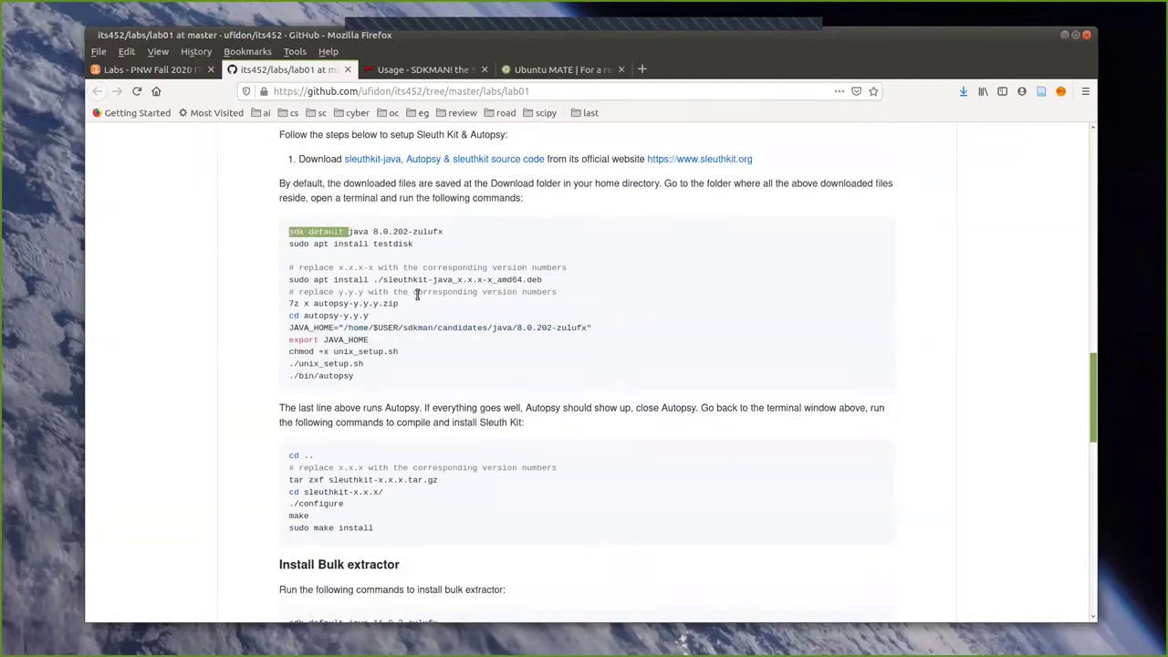
{"action": "scroll", "coordinate": [425, 384], "scroll_direction": "down", "scroll_amount": 2}
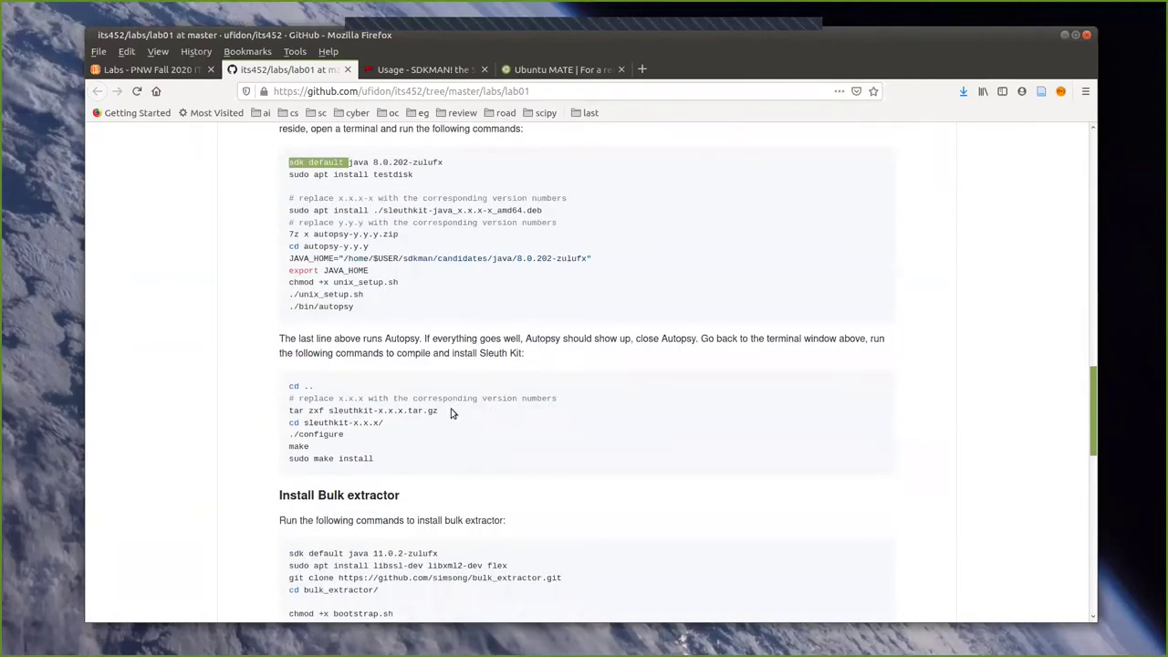
{"action": "scroll", "coordinate": [451, 411], "scroll_direction": "down", "scroll_amount": 3}
{"action": "scroll", "coordinate": [432, 381], "scroll_direction": "up", "scroll_amount": 3}
{"action": "left_click", "coordinate": [337, 404]}
{"action": "scroll", "coordinate": [304, 198], "scroll_direction": "up", "scroll_amount": 2}
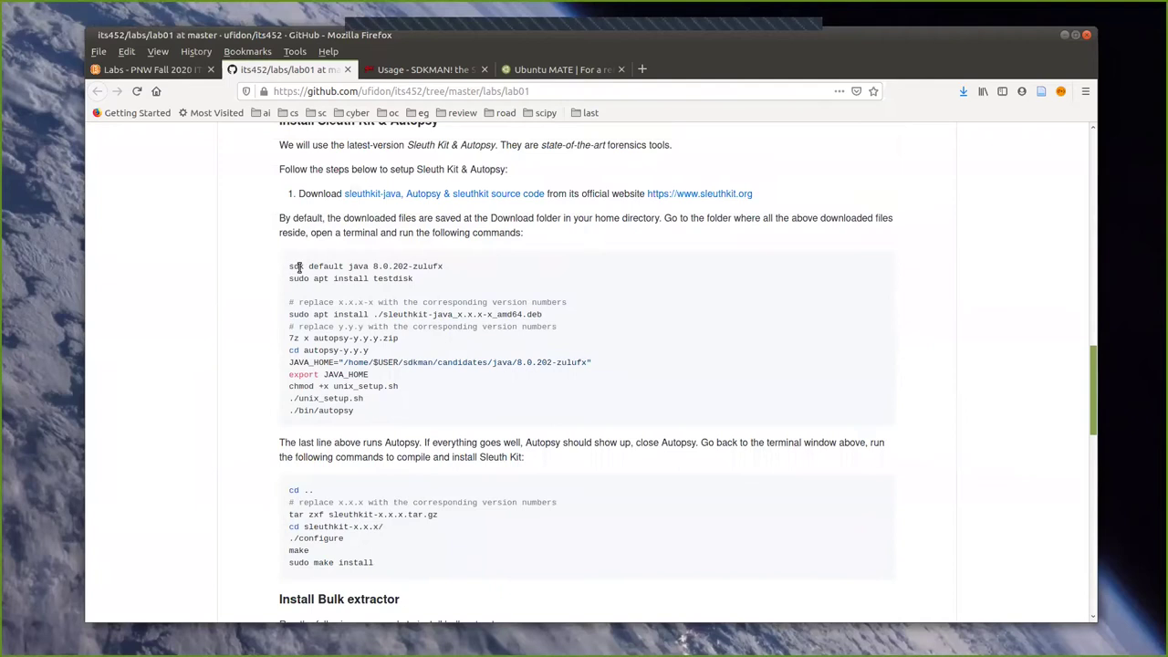
{"action": "left_click_drag", "start_coordinate": [306, 266], "coordinate": [350, 266]}
{"action": "left_click", "coordinate": [348, 266]}
{"action": "left_click_drag", "start_coordinate": [345, 266], "coordinate": [445, 265]}
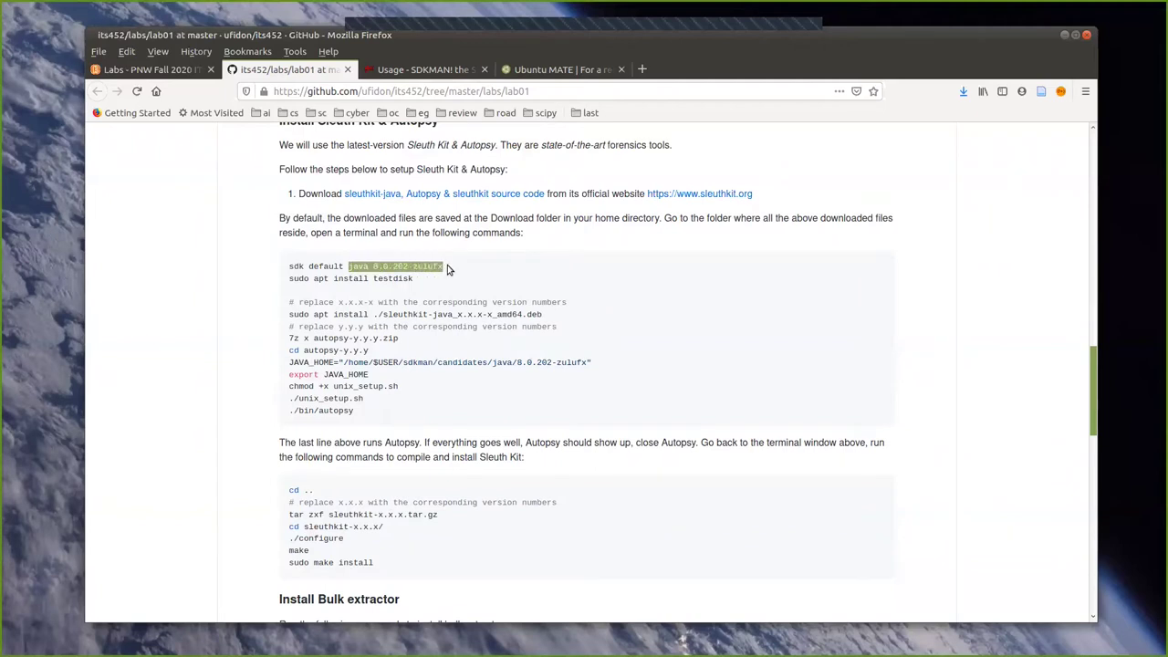
{"action": "left_click", "coordinate": [292, 290]}
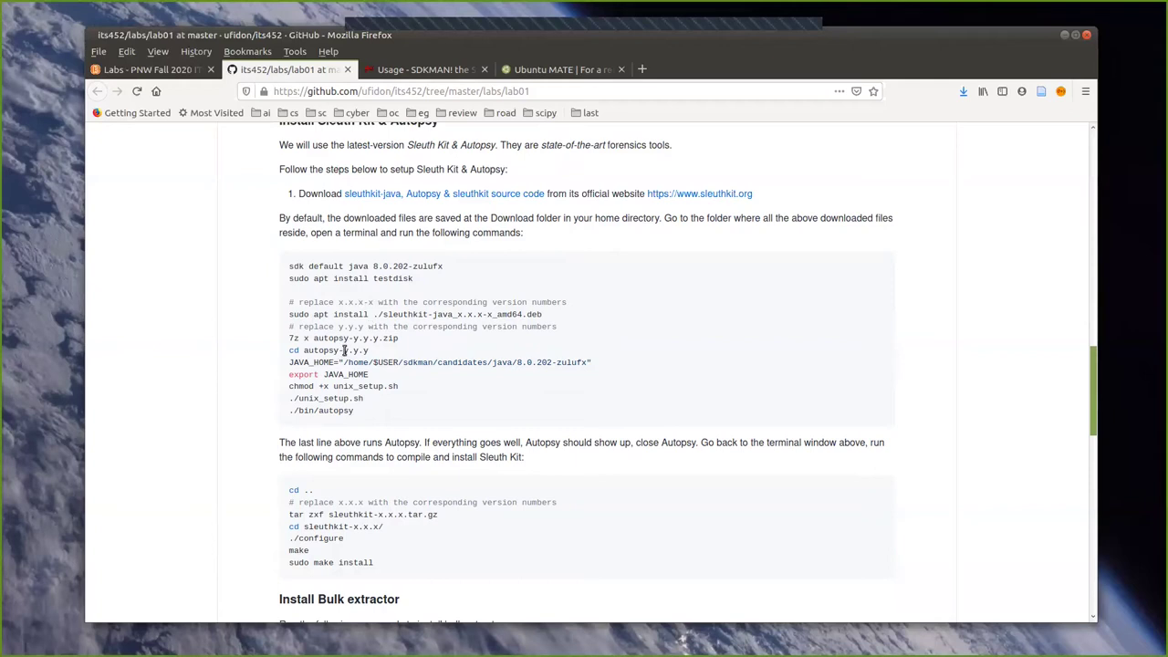
{"action": "scroll", "coordinate": [359, 373], "scroll_direction": "down", "scroll_amount": 1}
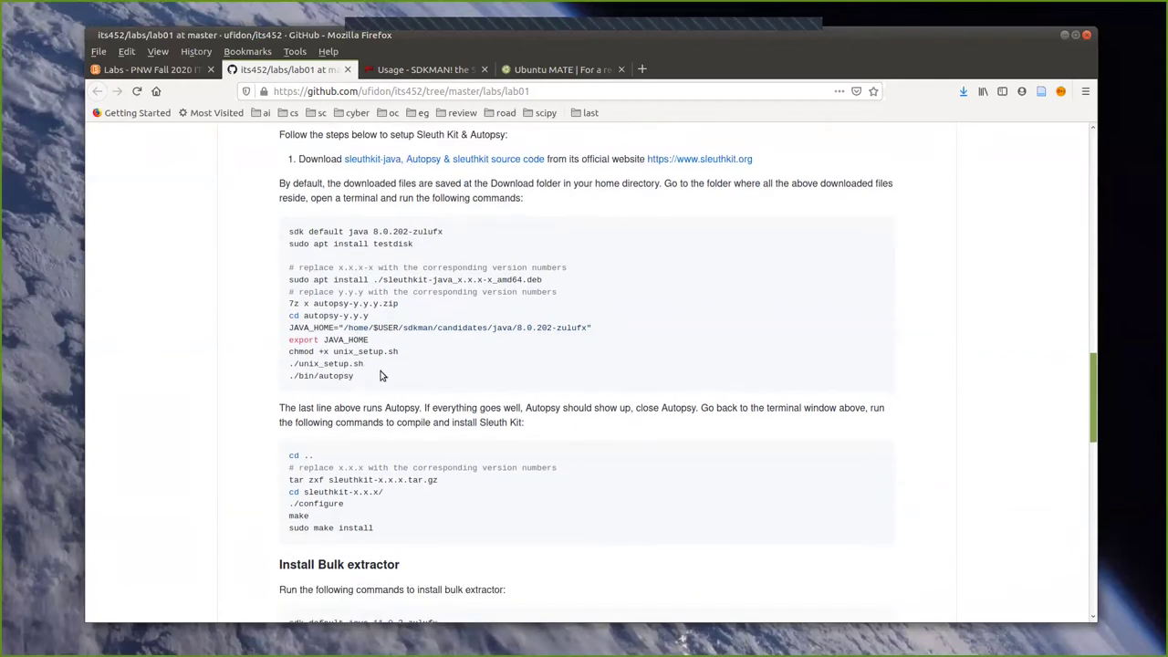
{"action": "scroll", "coordinate": [303, 357], "scroll_direction": "down", "scroll_amount": 2}
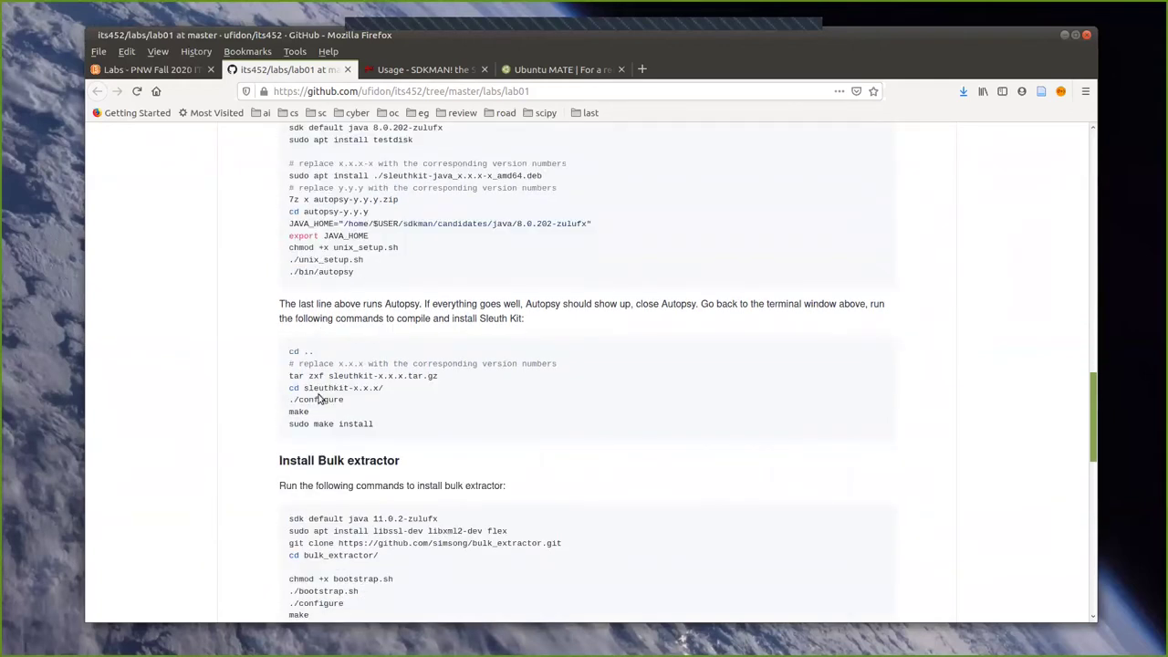
{"action": "left_click_drag", "start_coordinate": [330, 388], "coordinate": [303, 388]}
{"action": "left_click", "coordinate": [451, 426]}
{"action": "scroll", "coordinate": [452, 423], "scroll_direction": "down", "scroll_amount": 2}
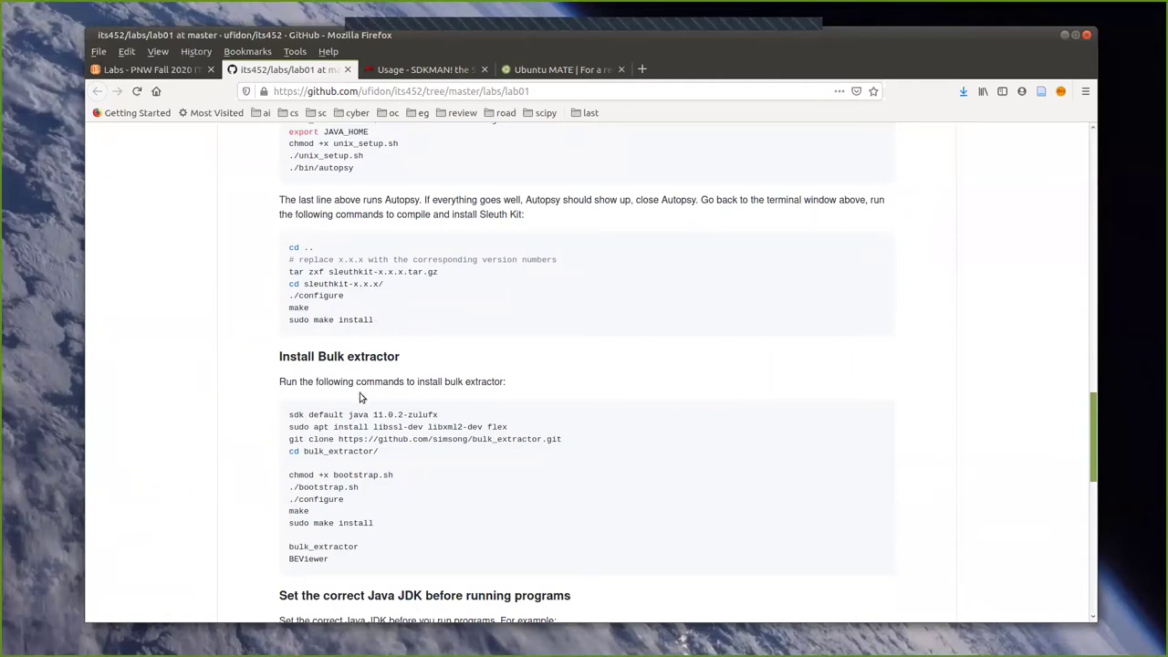
{"action": "scroll", "coordinate": [396, 372], "scroll_direction": "down", "scroll_amount": 1}
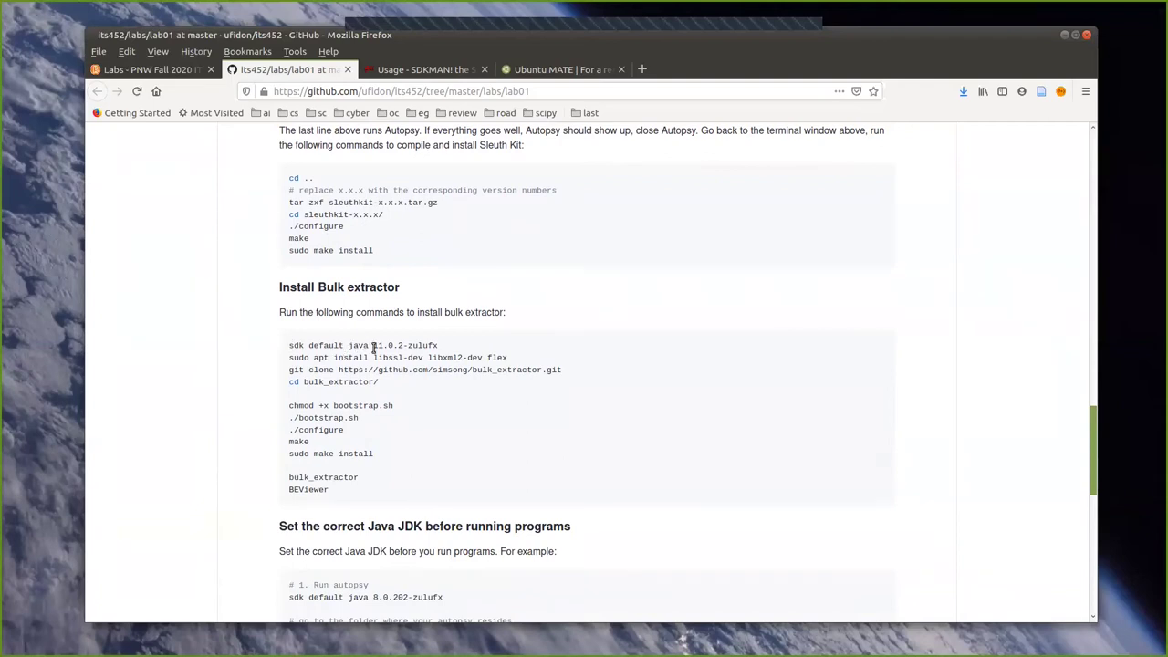
{"action": "left_click_drag", "start_coordinate": [373, 345], "coordinate": [436, 343]}
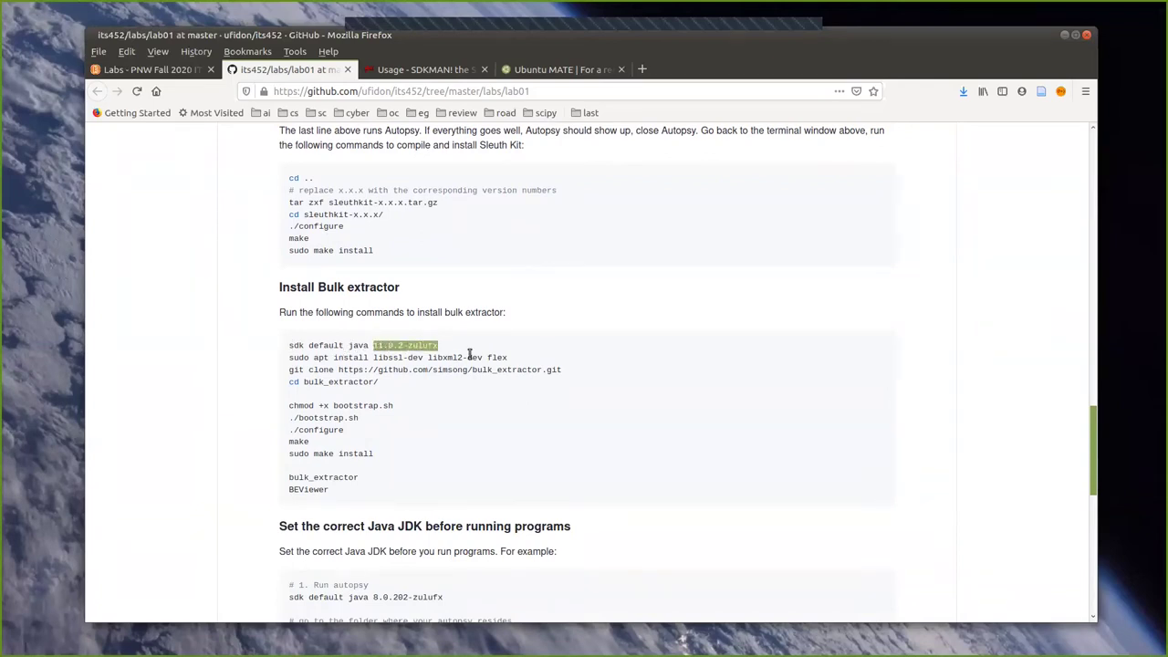
{"action": "left_click", "coordinate": [470, 355]}
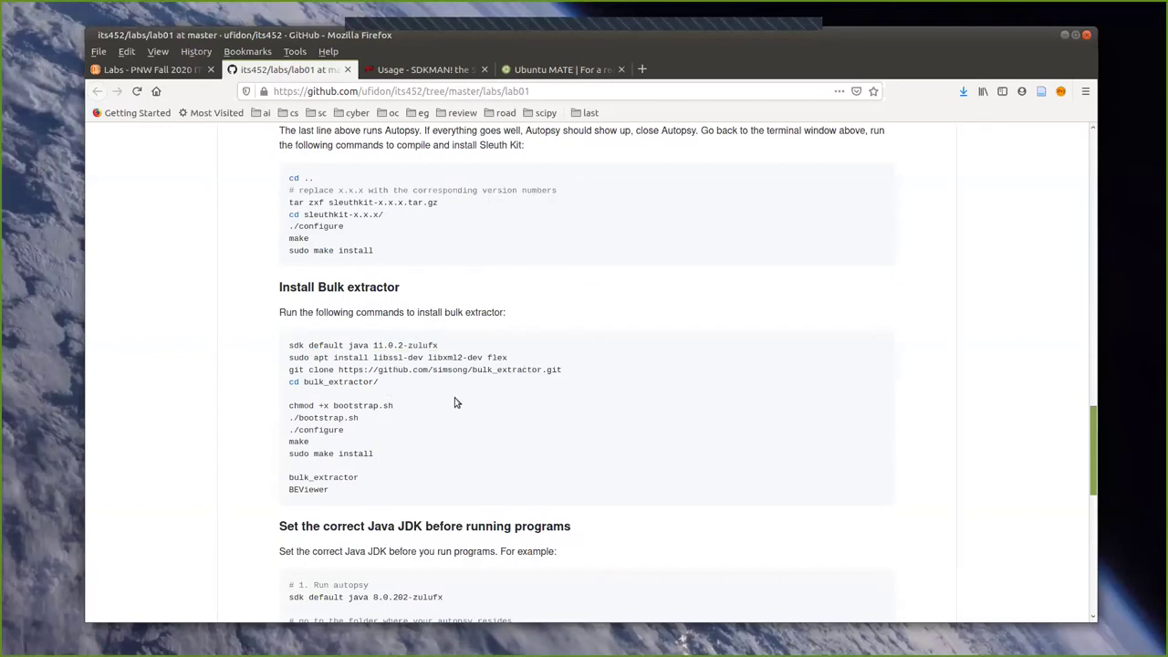
{"action": "scroll", "coordinate": [329, 393], "scroll_direction": "down", "scroll_amount": 1}
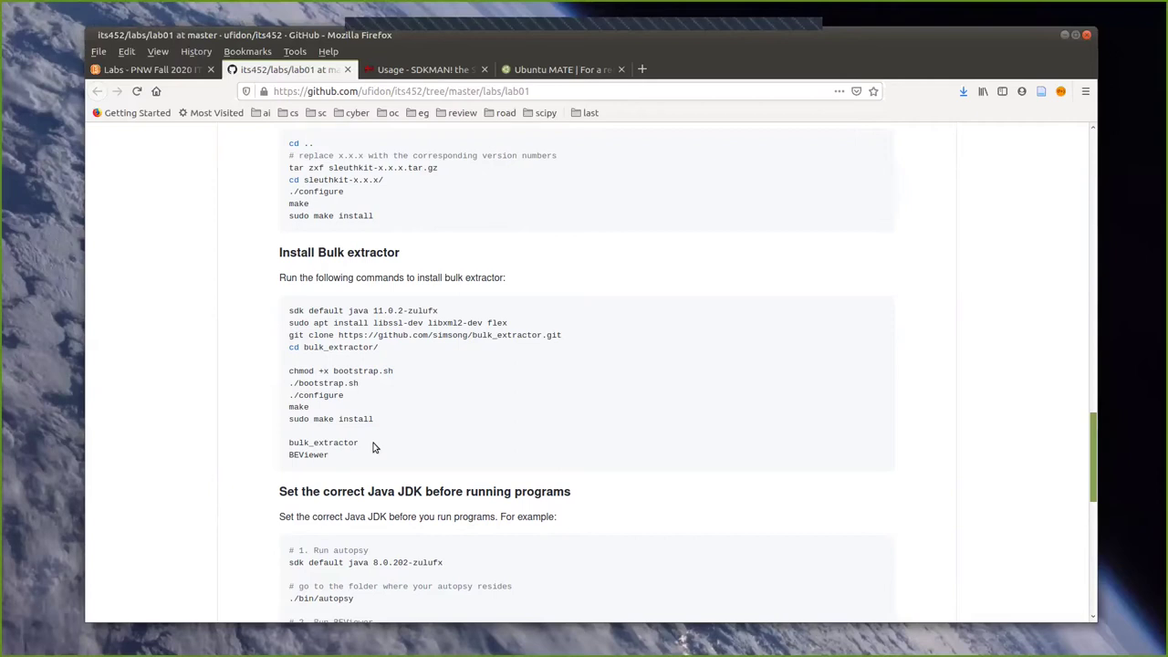
{"action": "scroll", "coordinate": [373, 447], "scroll_direction": "down", "scroll_amount": 2}
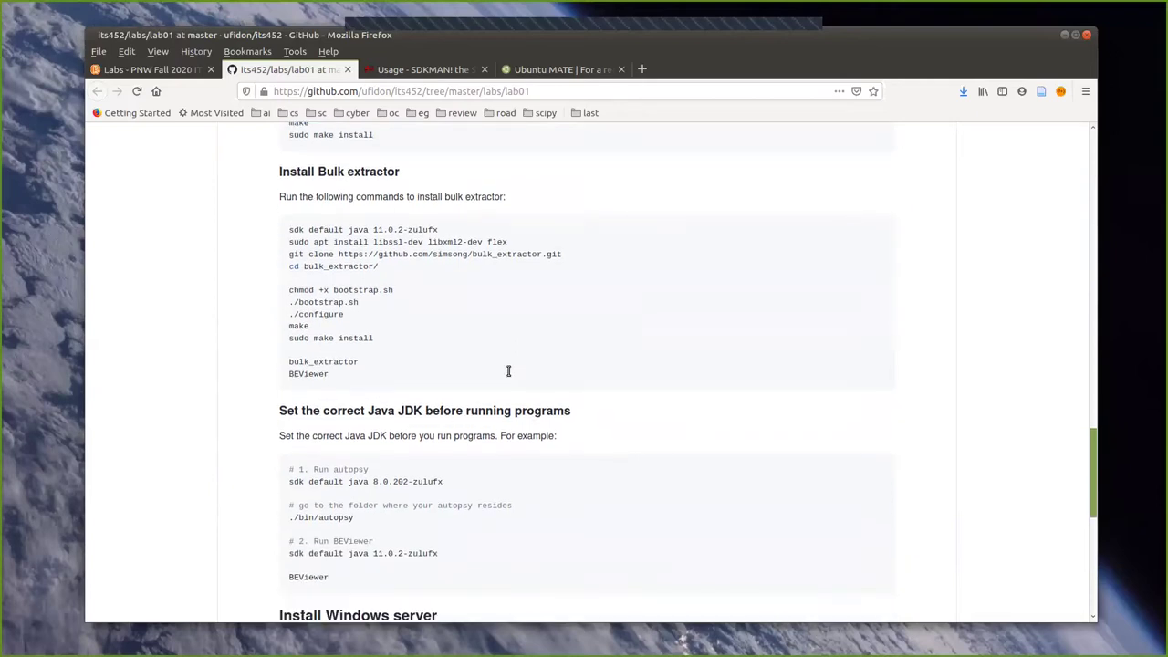
{"action": "scroll", "coordinate": [492, 388], "scroll_direction": "down", "scroll_amount": 1}
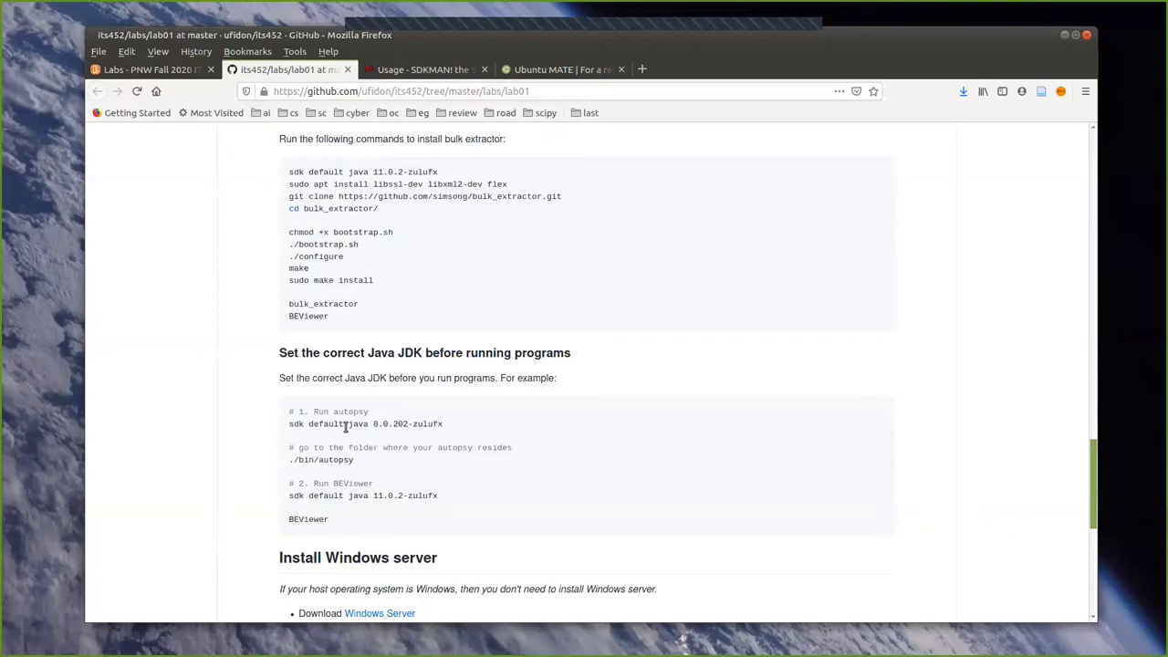
{"action": "left_click_drag", "start_coordinate": [350, 423], "coordinate": [376, 425]}
{"action": "left_click", "coordinate": [405, 442]}
{"action": "left_click_drag", "start_coordinate": [290, 424], "coordinate": [460, 422]}
{"action": "left_click", "coordinate": [454, 422]}
{"action": "scroll", "coordinate": [381, 449], "scroll_direction": "down", "scroll_amount": 1}
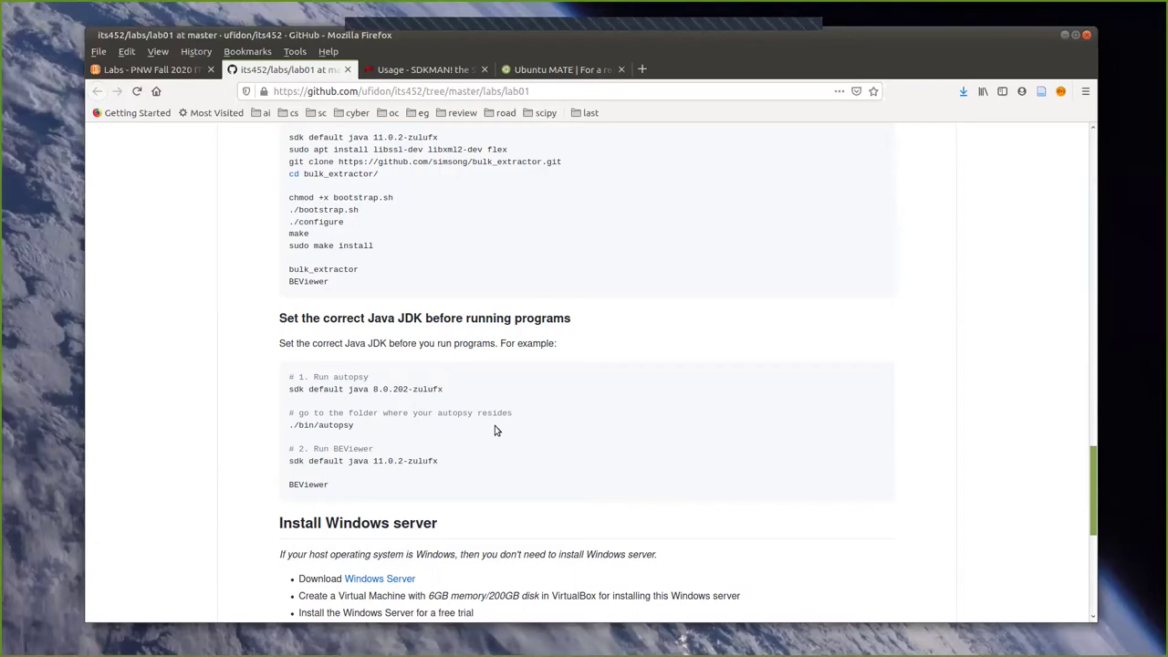
{"action": "scroll", "coordinate": [495, 425], "scroll_direction": "up", "scroll_amount": 4}
{"action": "scroll", "coordinate": [494, 426], "scroll_direction": "up", "scroll_amount": 15}
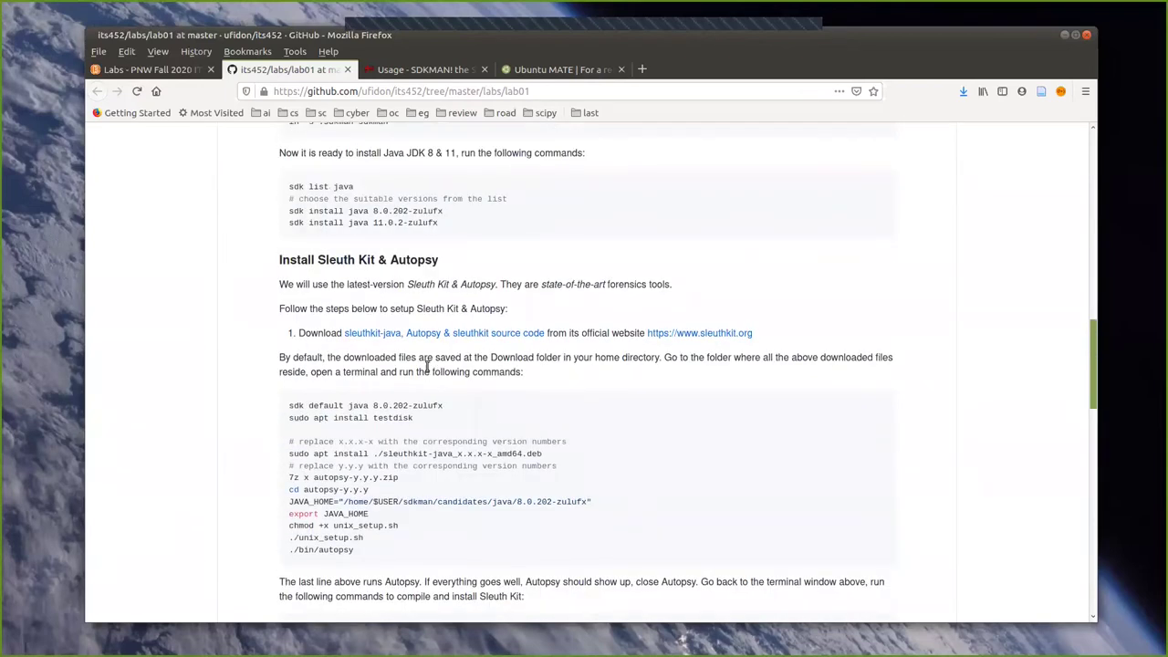
Open the lab's sleuthkit.org link in a new tab and switch to it.
{"action": "scroll", "coordinate": [420, 365], "scroll_direction": "up", "scroll_amount": 2}
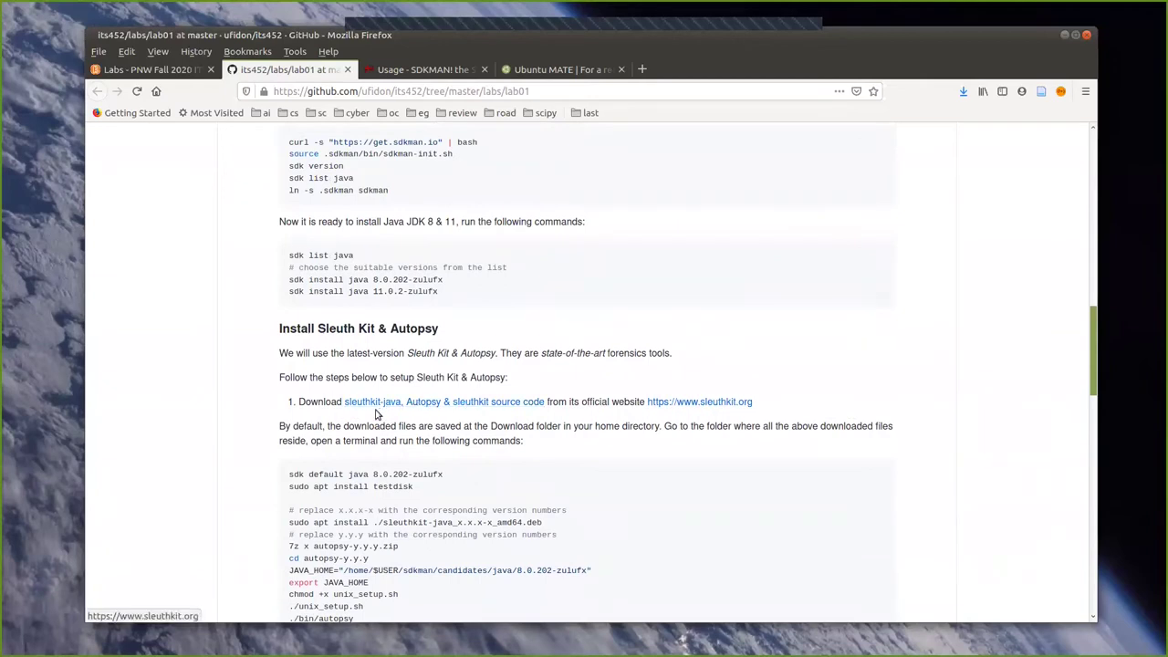
{"action": "right_click", "coordinate": [427, 404]}
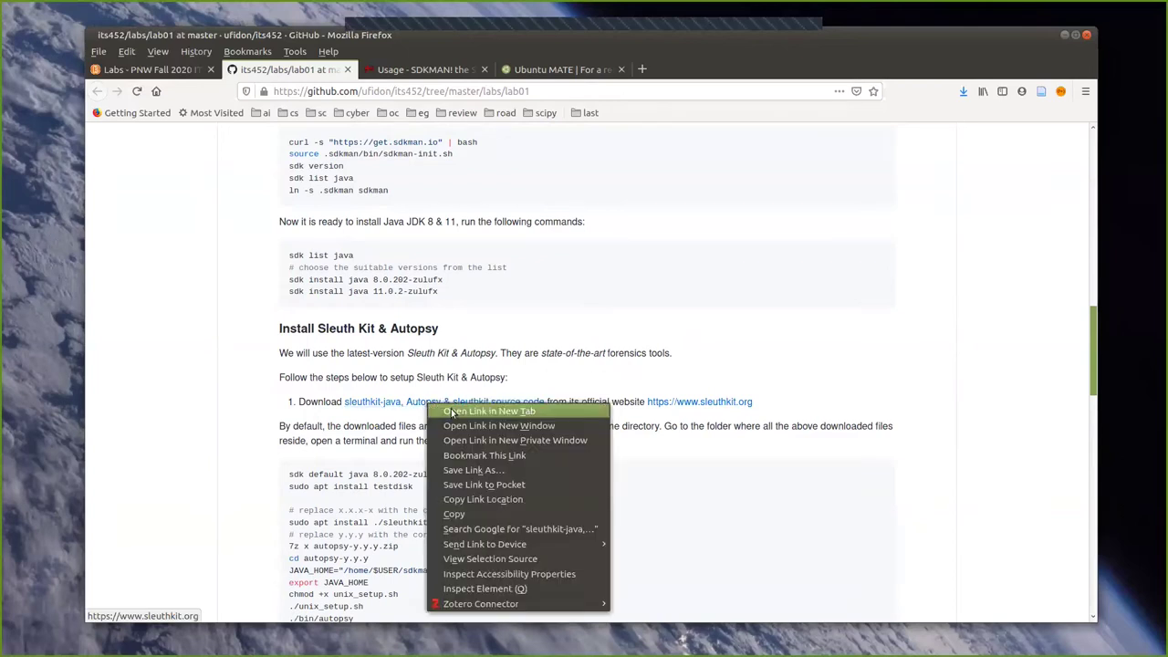
{"action": "left_click", "coordinate": [451, 412]}
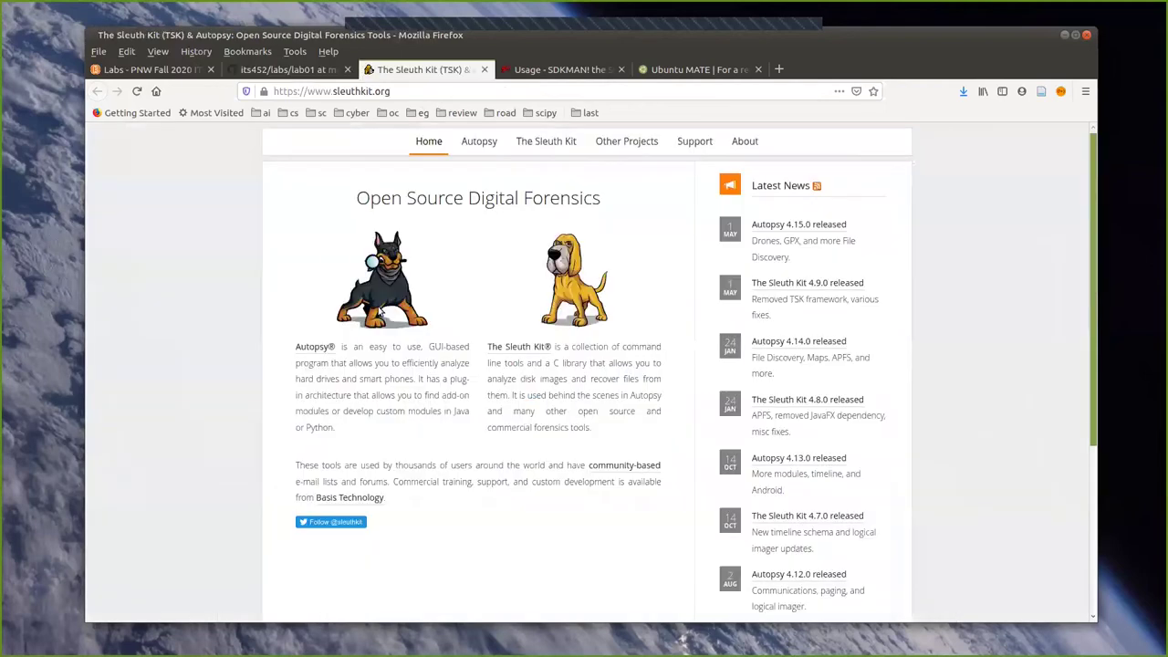
{"action": "left_click", "coordinate": [420, 69]}
Go to sleuthkit.org's Autopsy page, then drag Firefox down to reveal VirtualBox.
{"action": "left_click", "coordinate": [478, 142]}
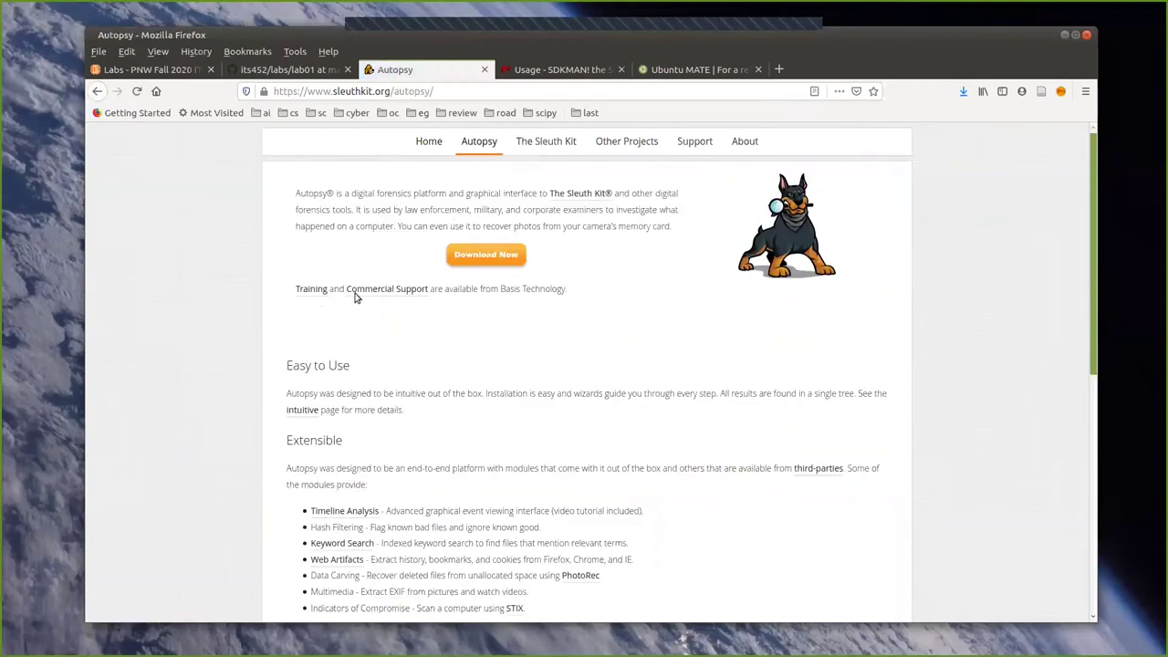
{"action": "scroll", "coordinate": [420, 363], "scroll_direction": "down", "scroll_amount": 3}
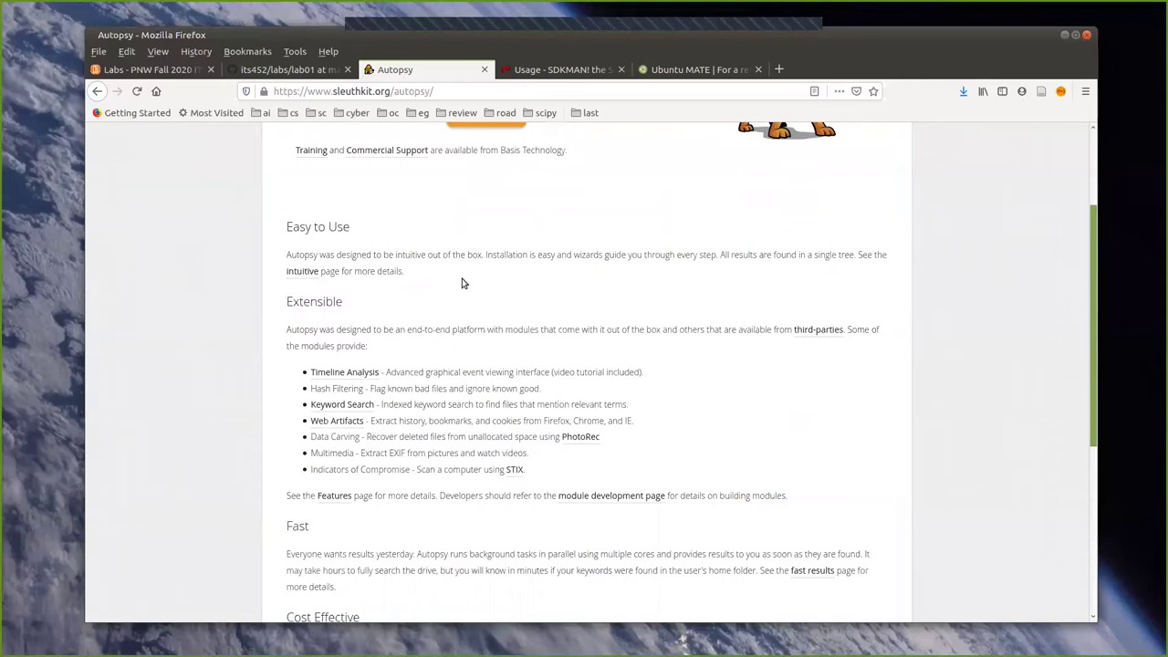
{"action": "left_click_drag", "start_coordinate": [824, 34], "coordinate": [792, 571]}
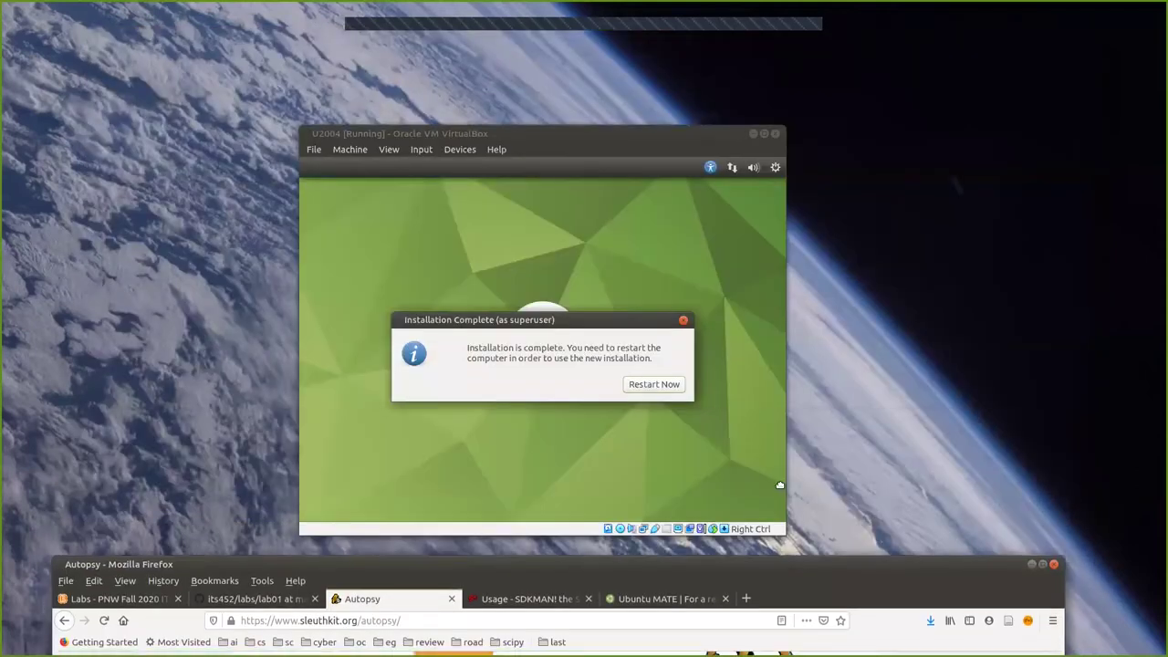
Minimize Firefox and choose Restart Now in the VM's Installation Complete dialog.
{"action": "left_click", "coordinate": [1032, 570]}
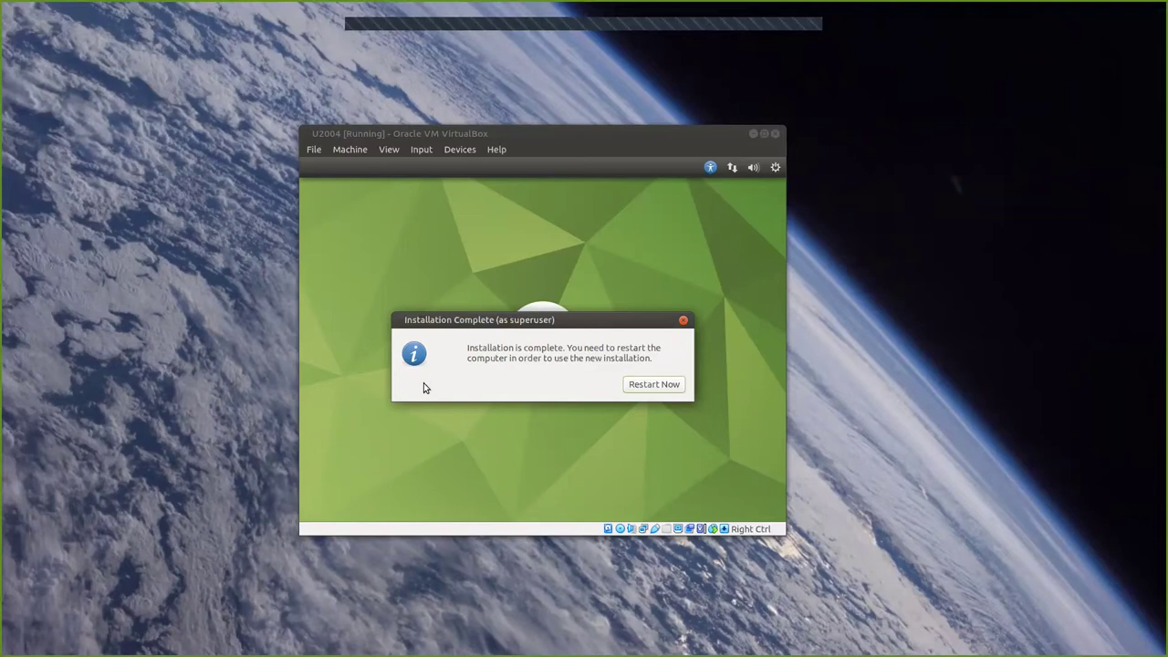
{"action": "left_click", "coordinate": [654, 385]}
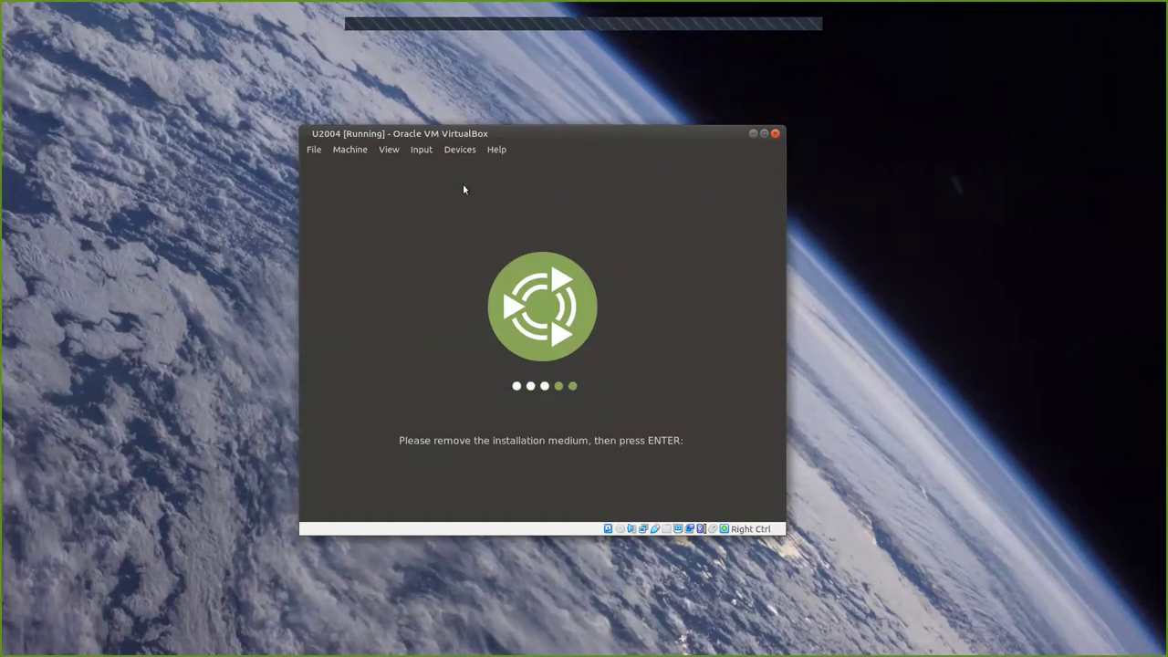
Remove the installation disc from the VM's virtual optical drive and press Enter to continue rebooting.
{"action": "left_click", "coordinate": [460, 150]}
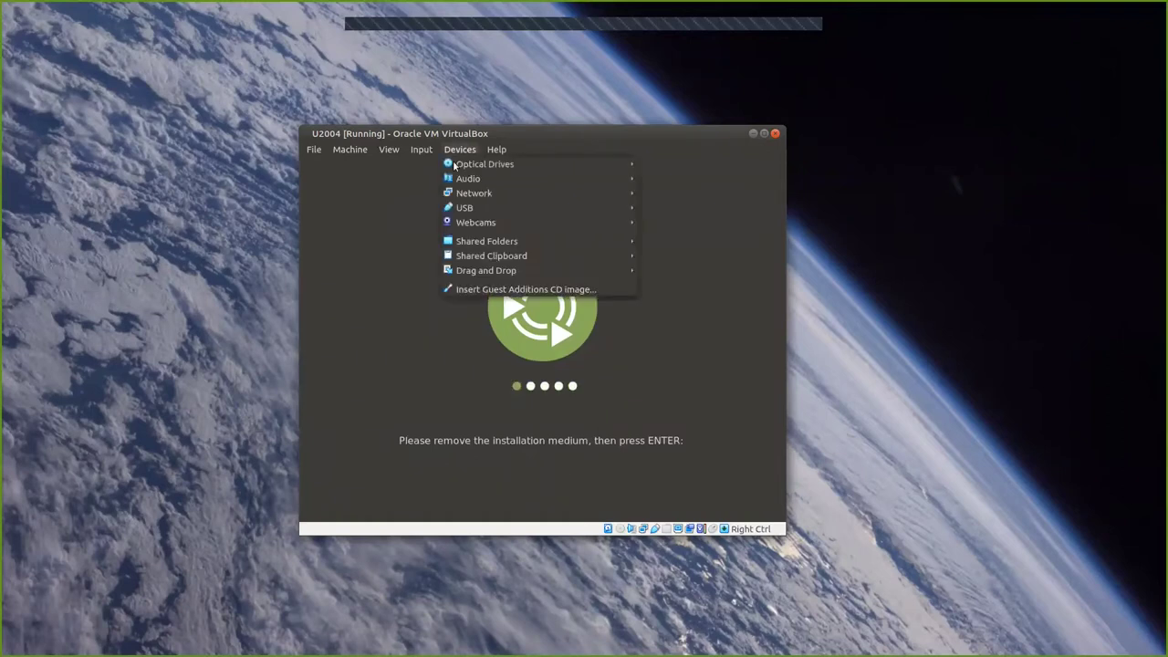
{"action": "mouse_move", "coordinate": [475, 166]}
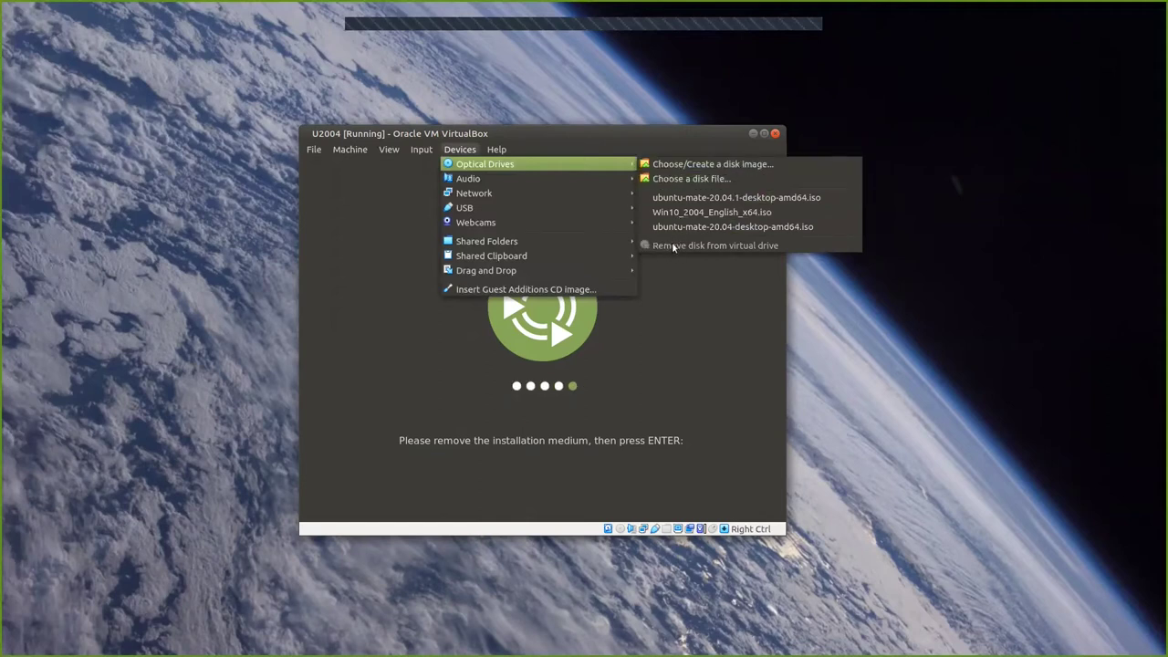
{"action": "left_click", "coordinate": [565, 135]}
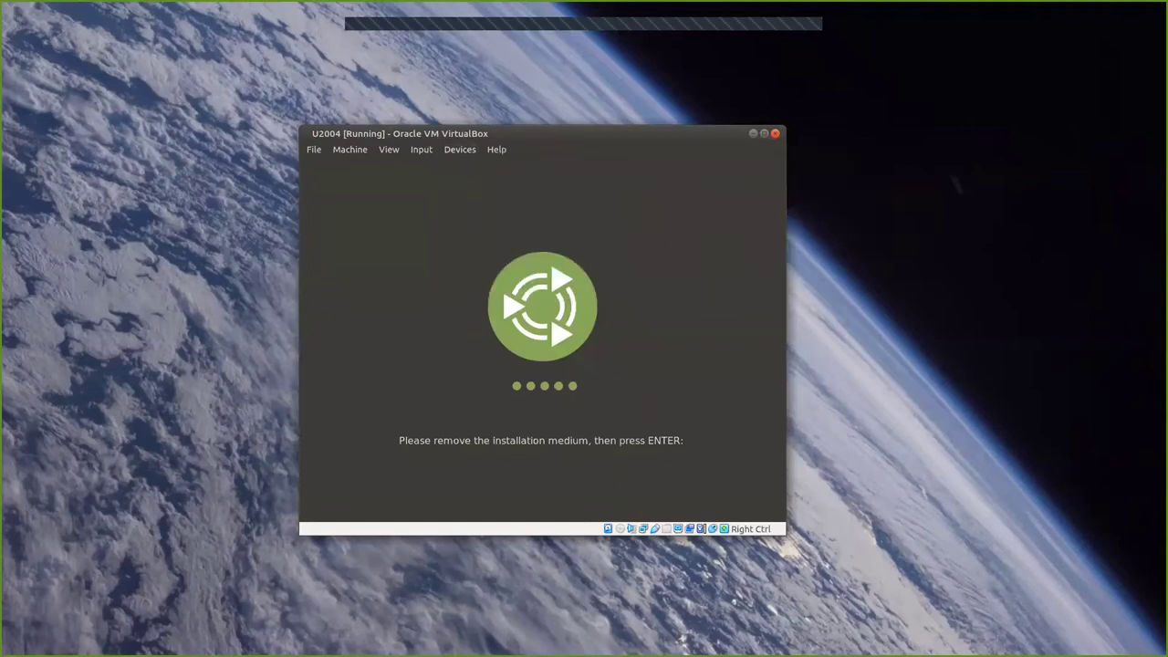
{"action": "key", "text": "Return"}
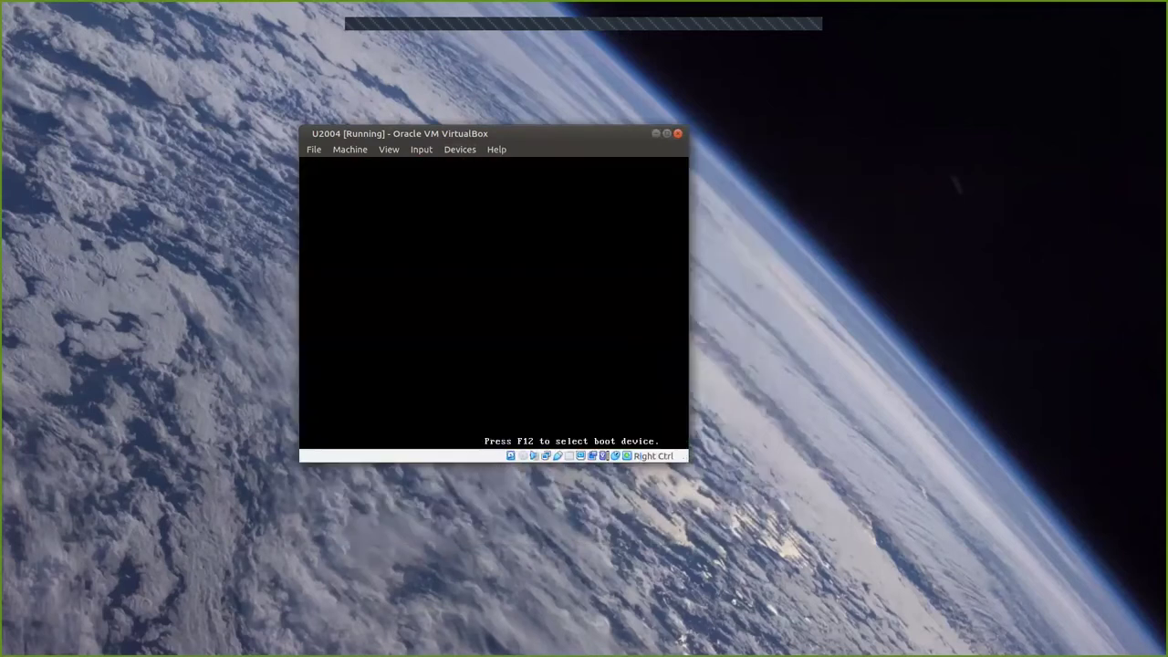
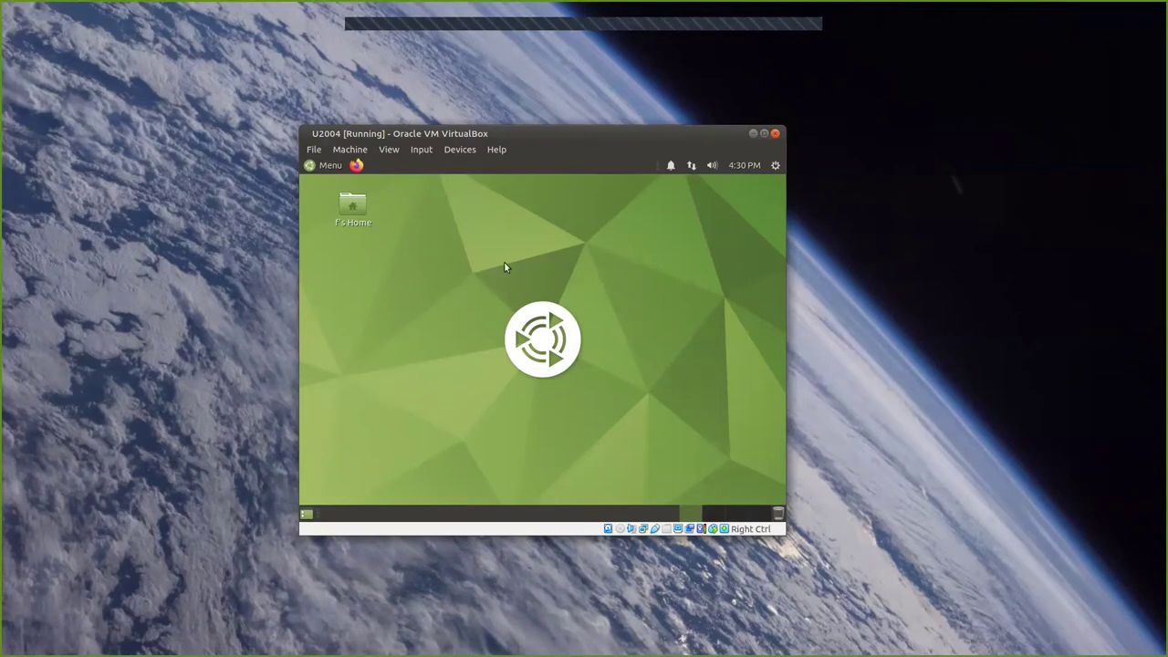
Check the wired connection's details in Connection Information from the network indicator.
{"action": "left_click", "coordinate": [691, 165]}
{"action": "left_click", "coordinate": [699, 271]}
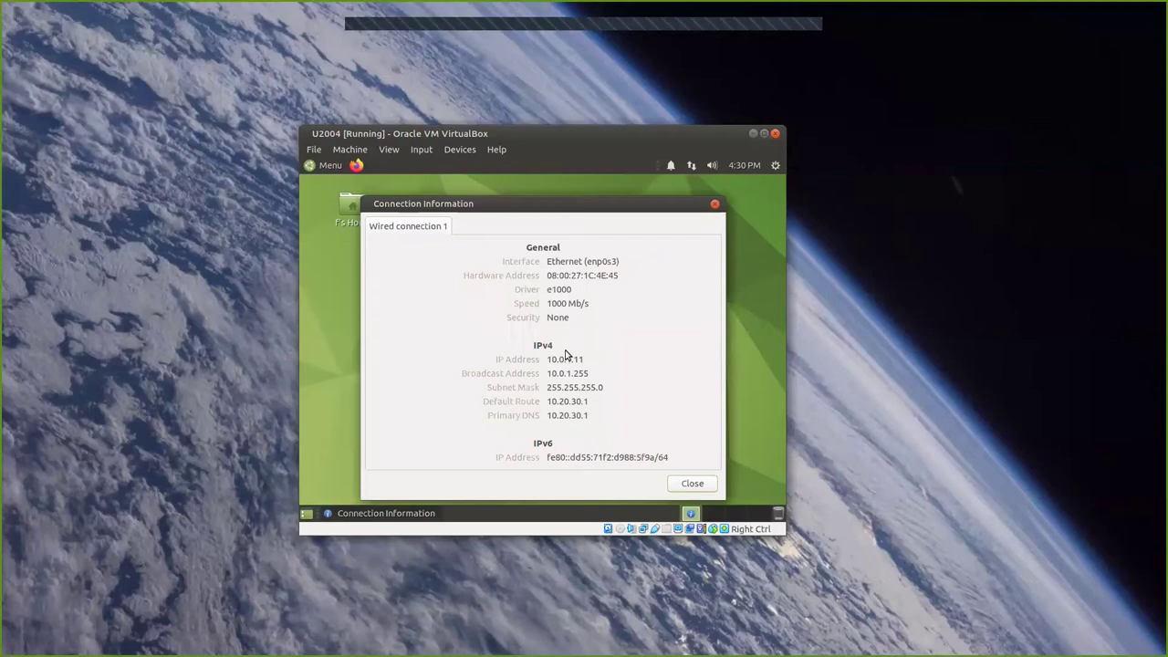
{"action": "left_click", "coordinate": [689, 484]}
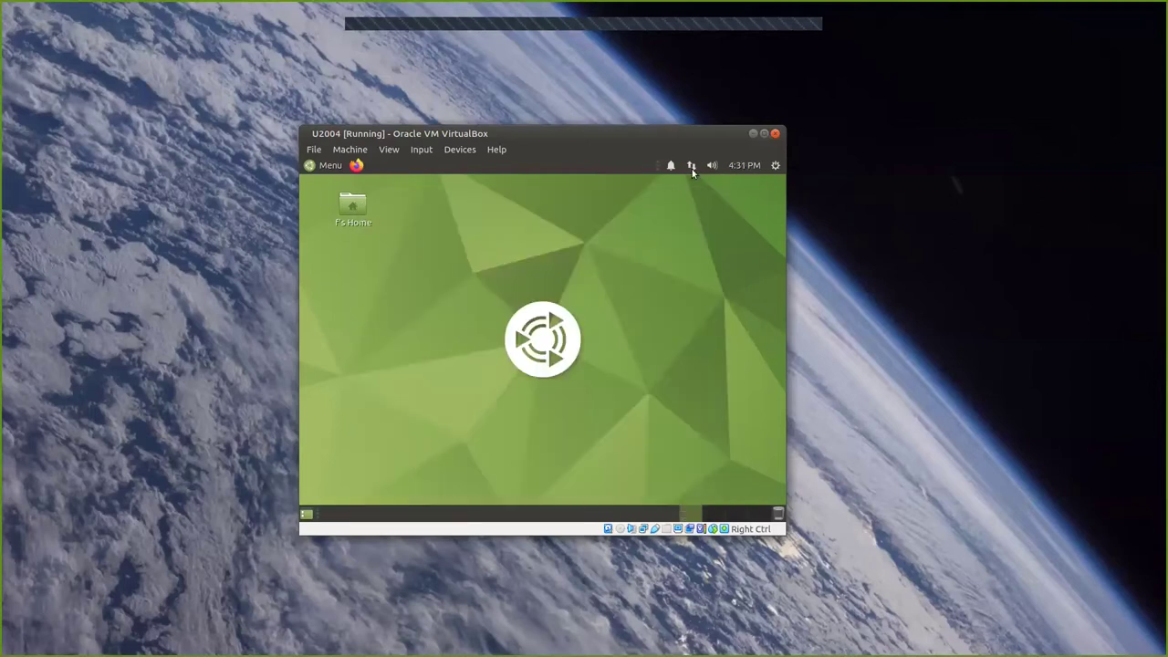
Disconnect the guest's wired network from the network menu.
{"action": "left_click", "coordinate": [692, 168]}
{"action": "left_click", "coordinate": [681, 207]}
{"action": "left_click", "coordinate": [691, 169]}
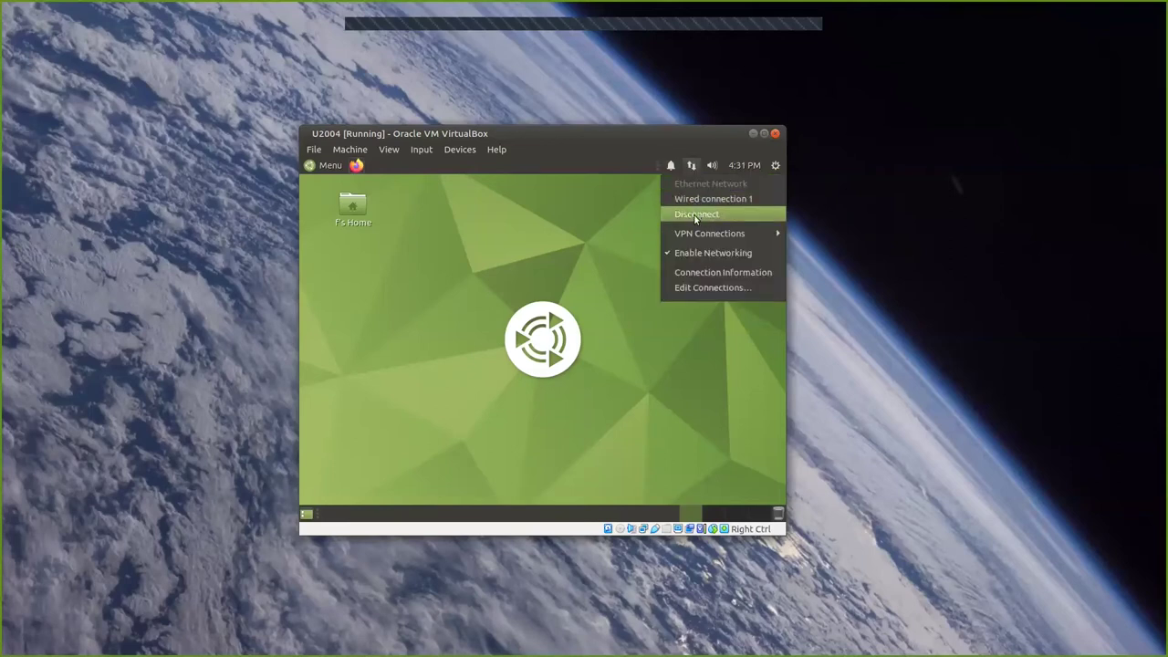
{"action": "left_click", "coordinate": [695, 216]}
{"action": "left_click", "coordinate": [691, 167]}
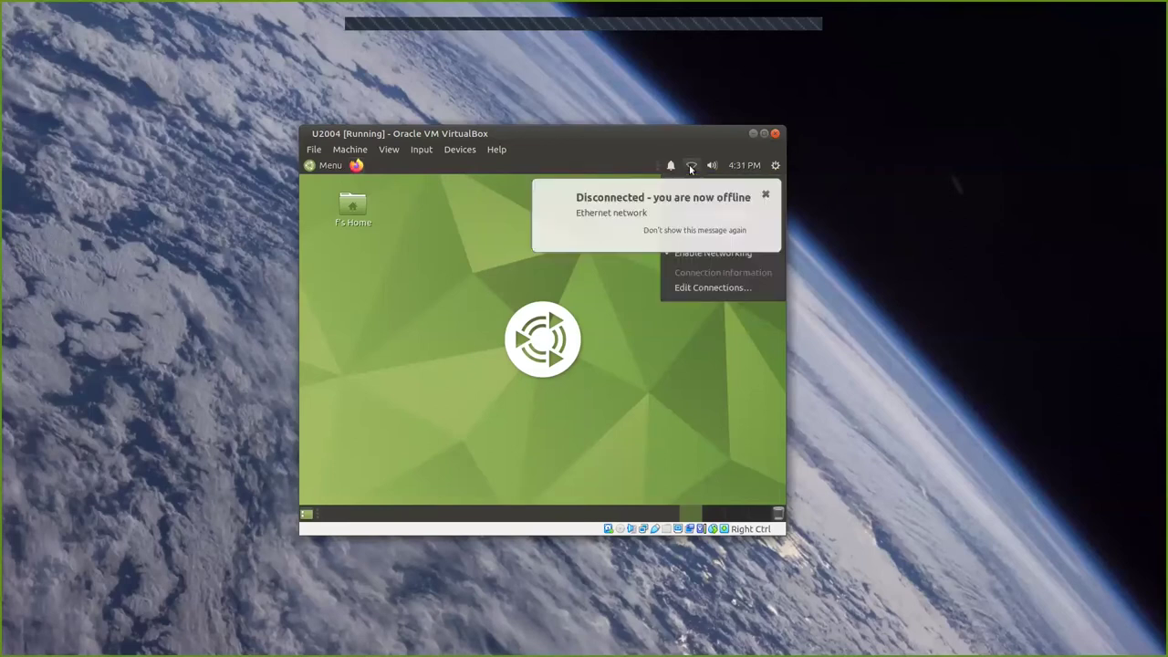
Open Wired connection 1 for editing from the Network Connections list.
{"action": "left_click", "coordinate": [707, 288]}
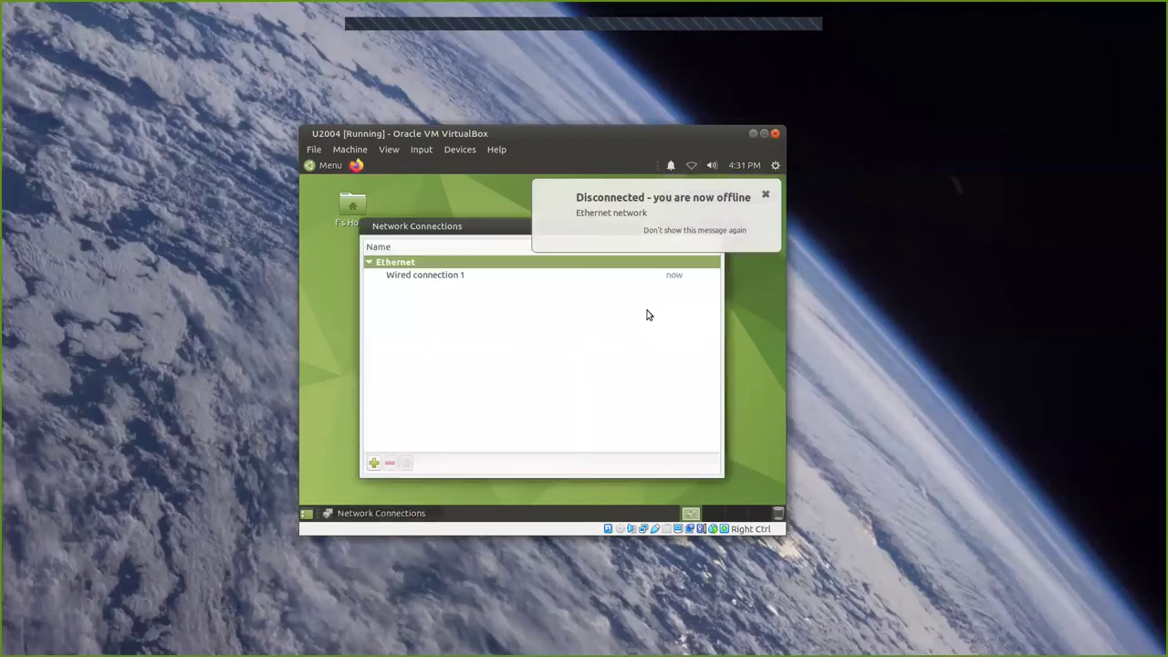
{"action": "left_click", "coordinate": [767, 196]}
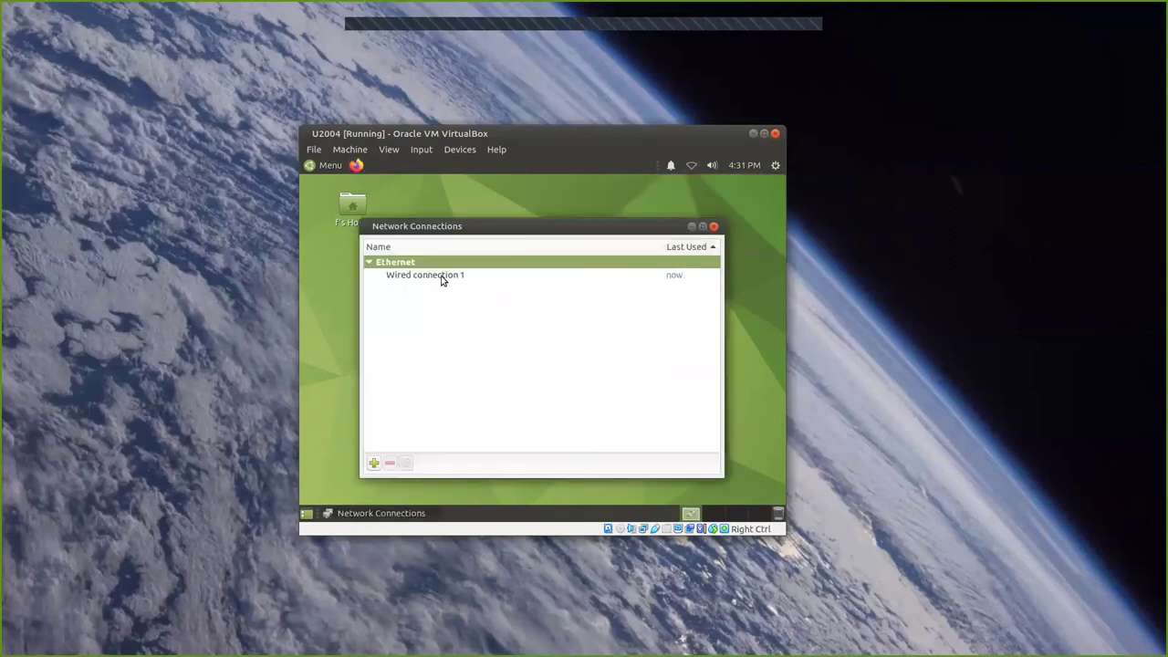
{"action": "left_click", "coordinate": [442, 276]}
{"action": "left_click", "coordinate": [444, 280]}
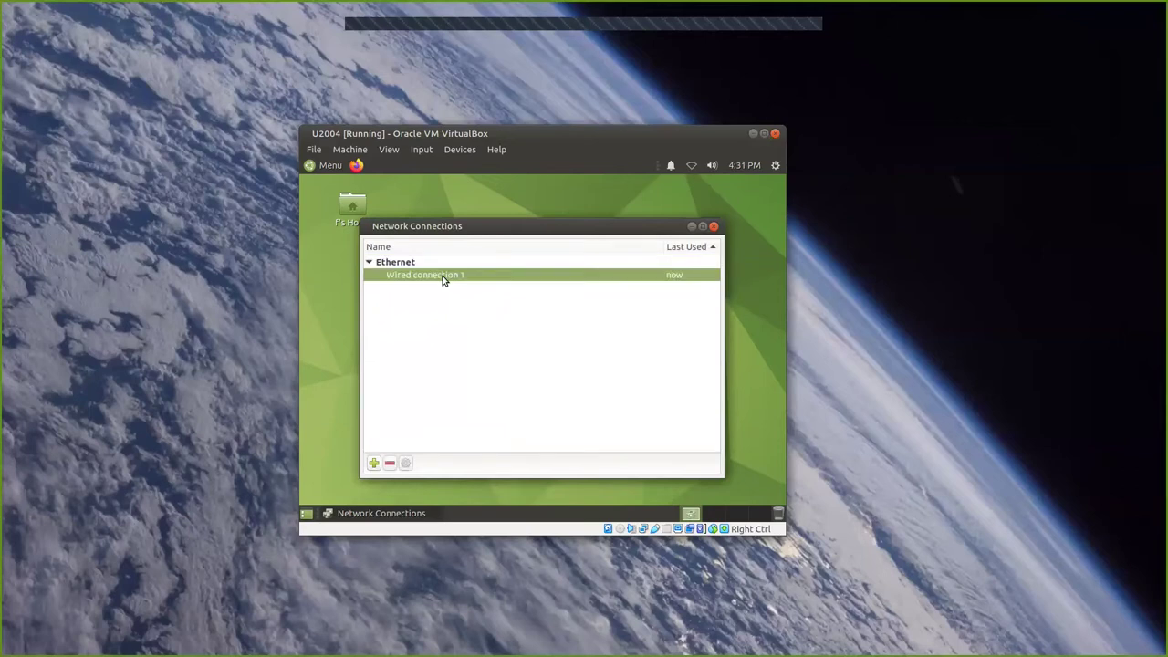
{"action": "double_click", "coordinate": [444, 279]}
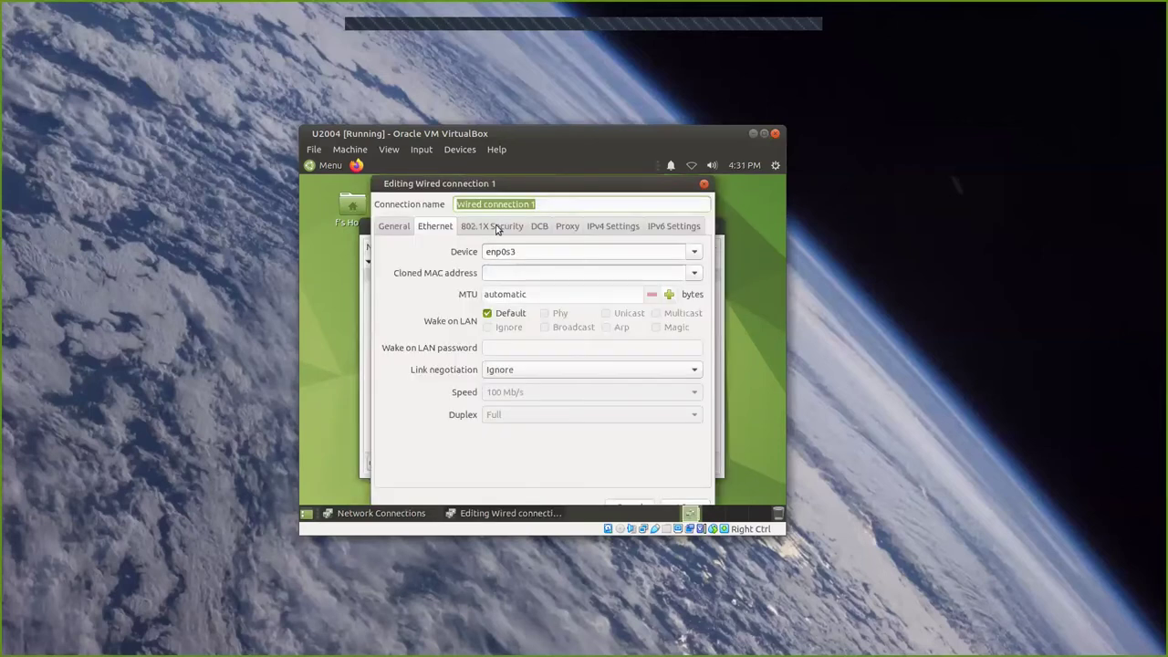
Review the editor's tabs and set the IPv4 Settings method to Manual.
{"action": "left_click", "coordinate": [388, 228]}
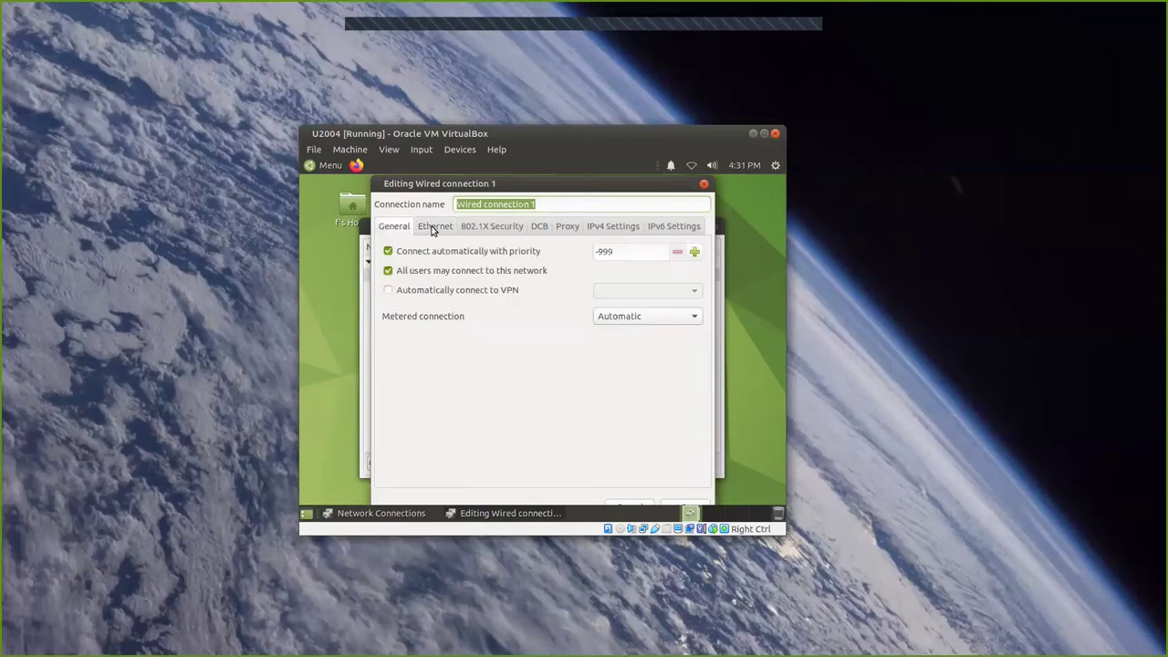
{"action": "left_click", "coordinate": [430, 226]}
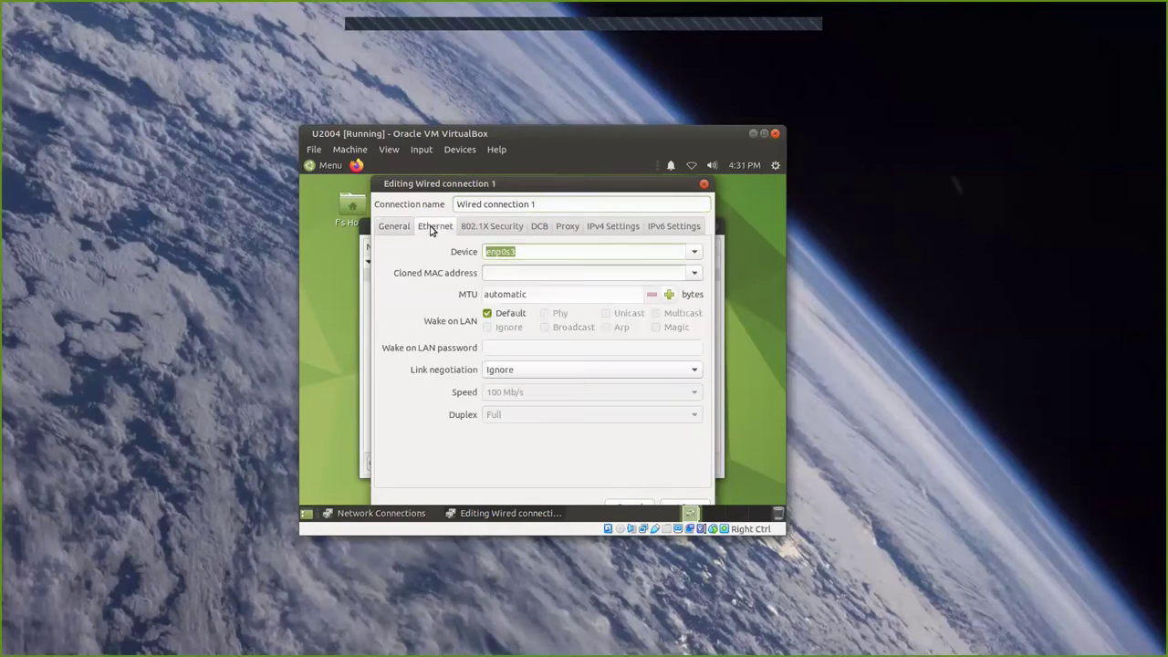
{"action": "left_click", "coordinate": [486, 228]}
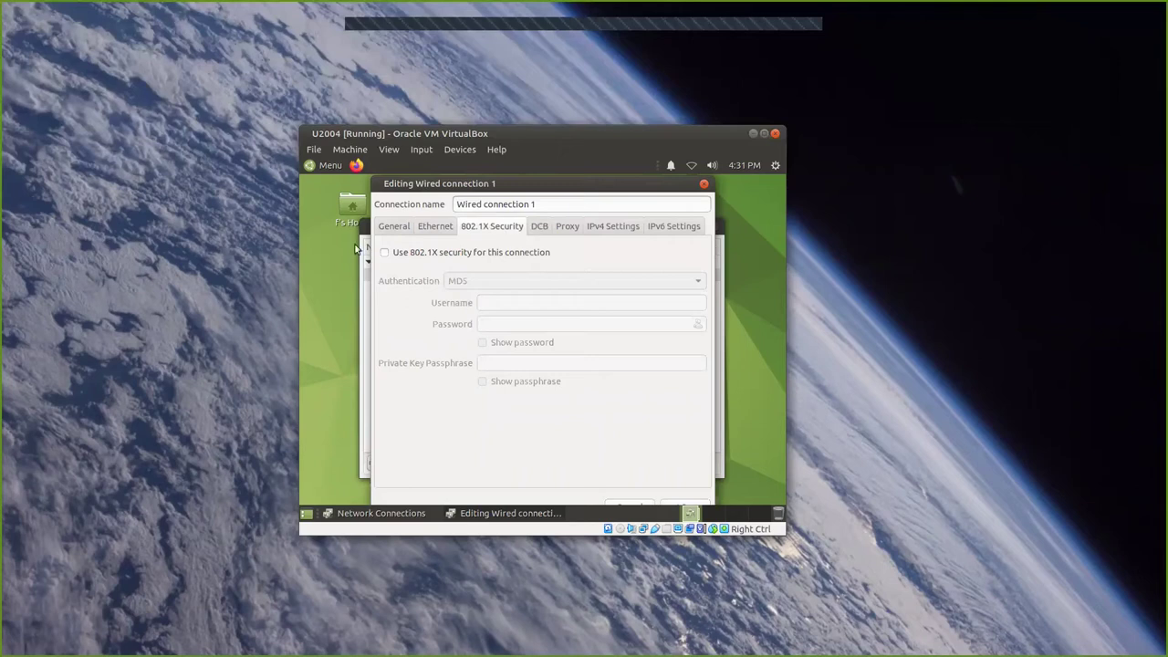
{"action": "left_click", "coordinate": [539, 228]}
{"action": "left_click", "coordinate": [567, 229]}
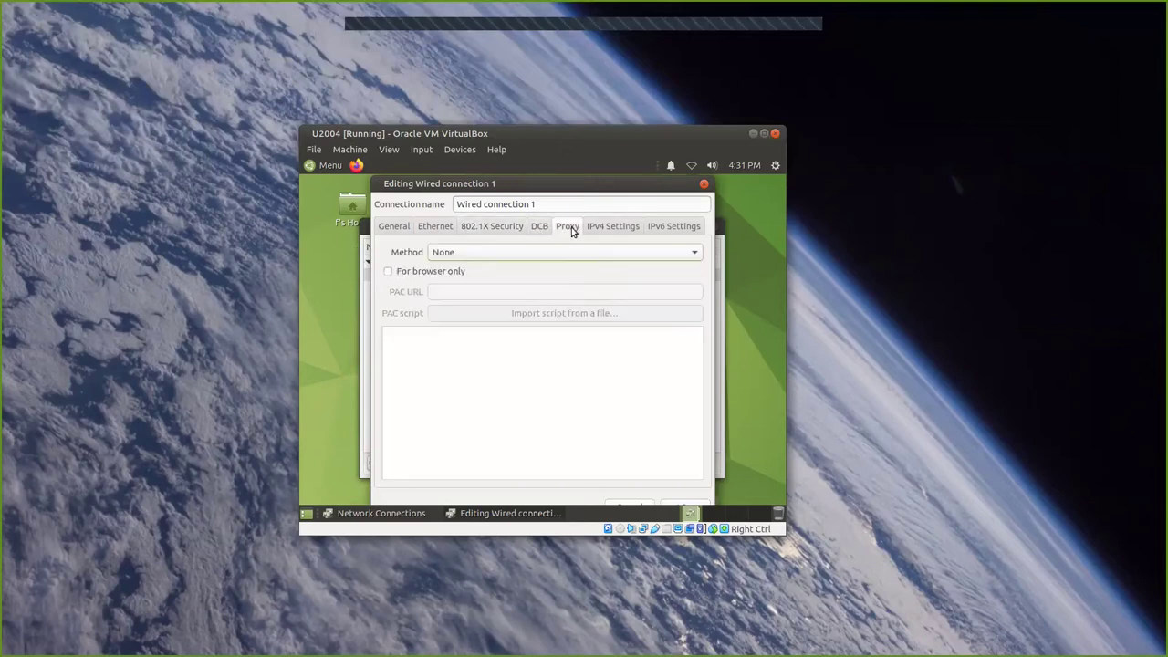
{"action": "left_click", "coordinate": [613, 228]}
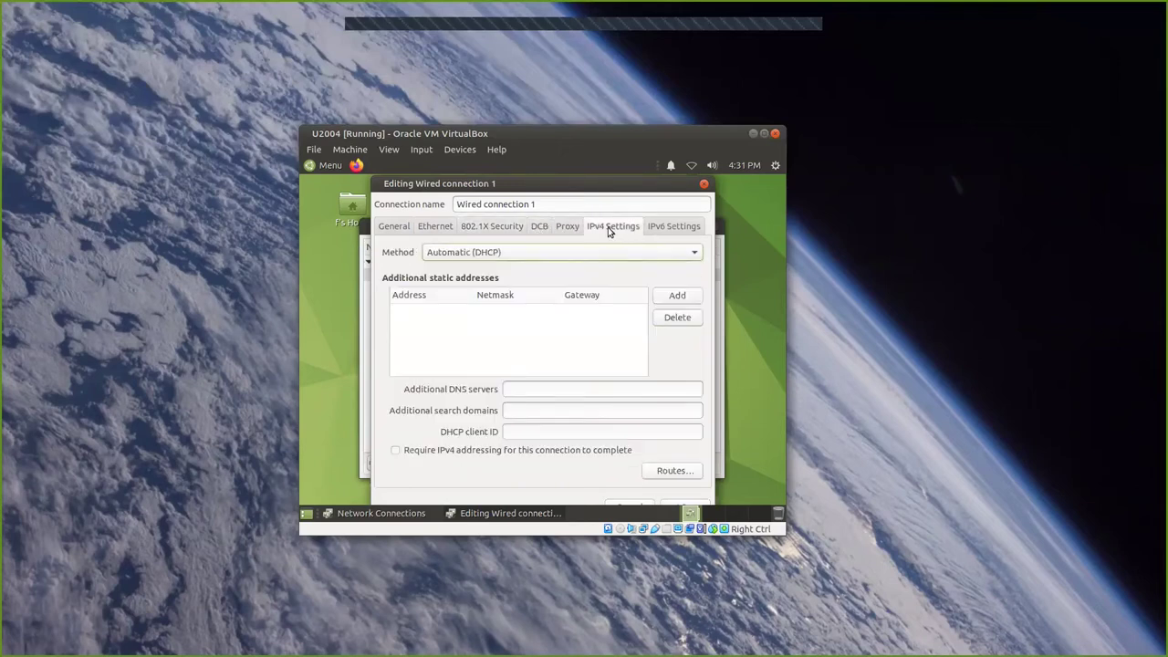
{"action": "left_click", "coordinate": [667, 232]}
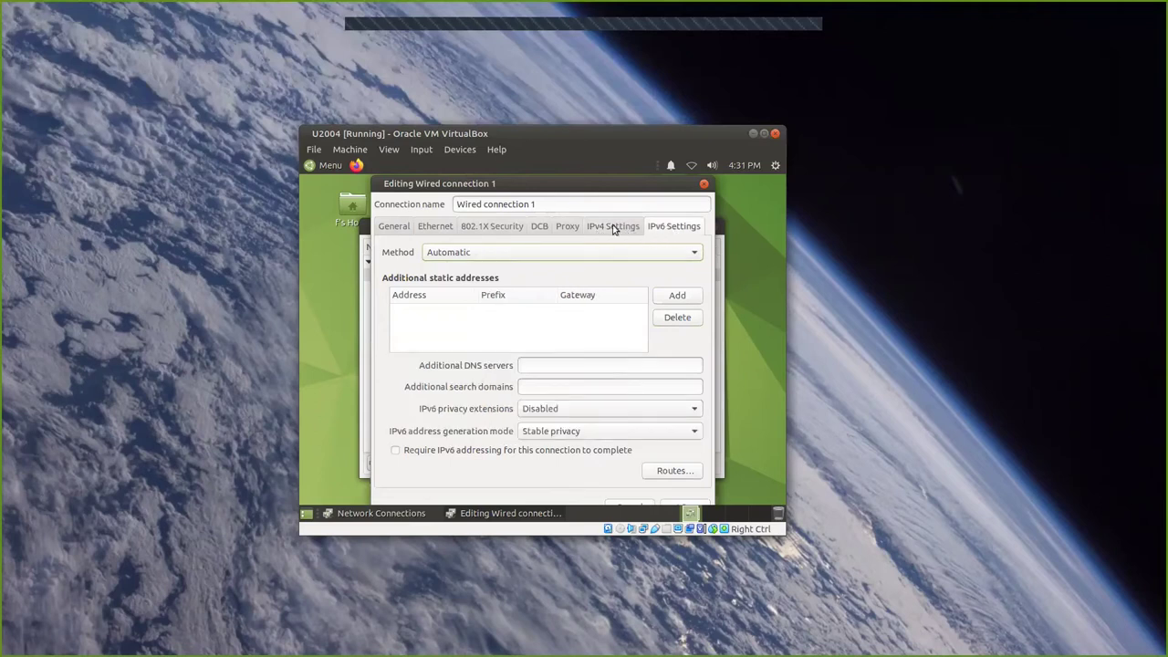
{"action": "left_click", "coordinate": [613, 230]}
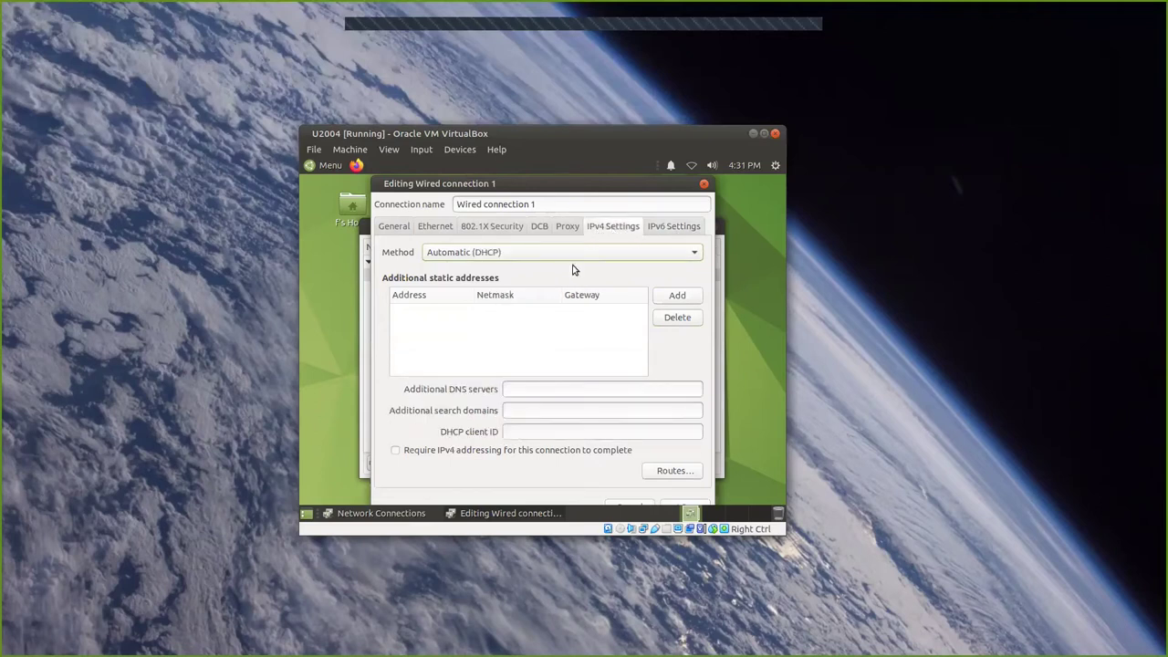
{"action": "left_click", "coordinate": [523, 255]}
{"action": "left_click", "coordinate": [529, 285]}
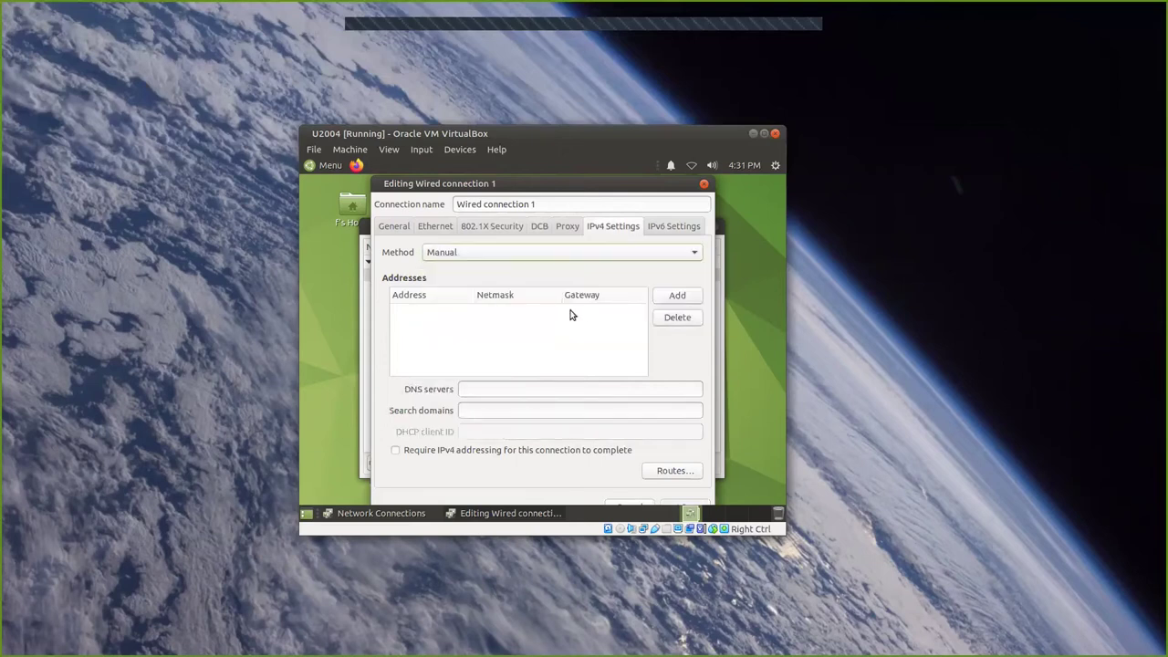
Add an IPv4 address entry: 10.20.30.100, netmask 24, gateway 10.20.30.1.
{"action": "left_click", "coordinate": [677, 297]}
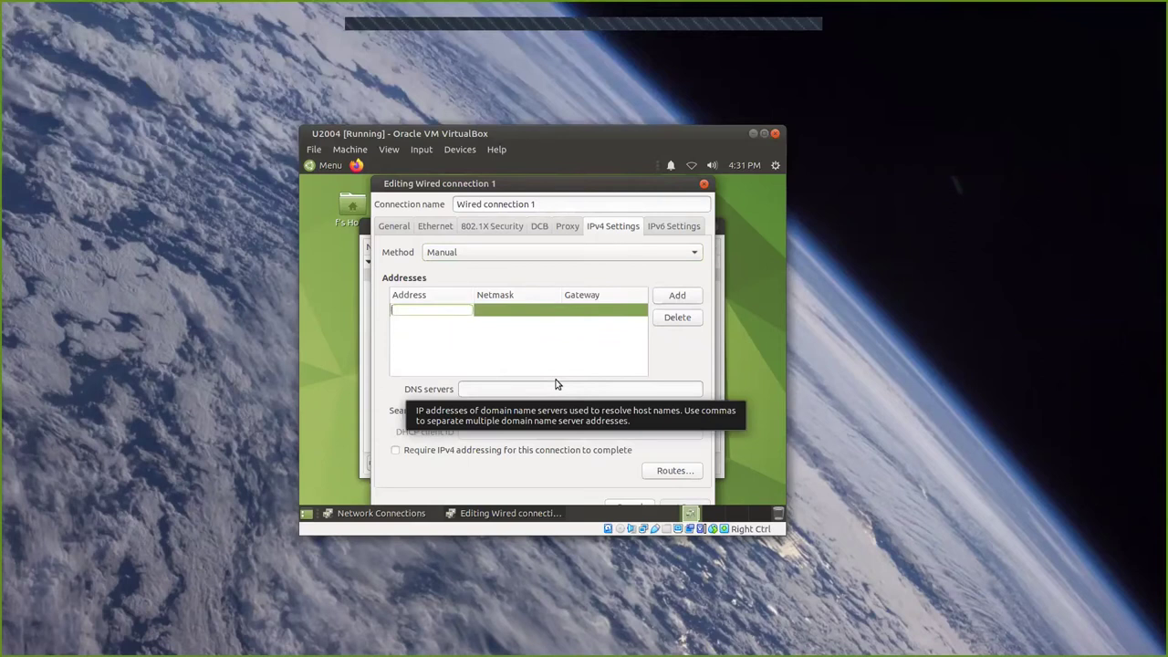
{"action": "type", "text": "10.20.30"}
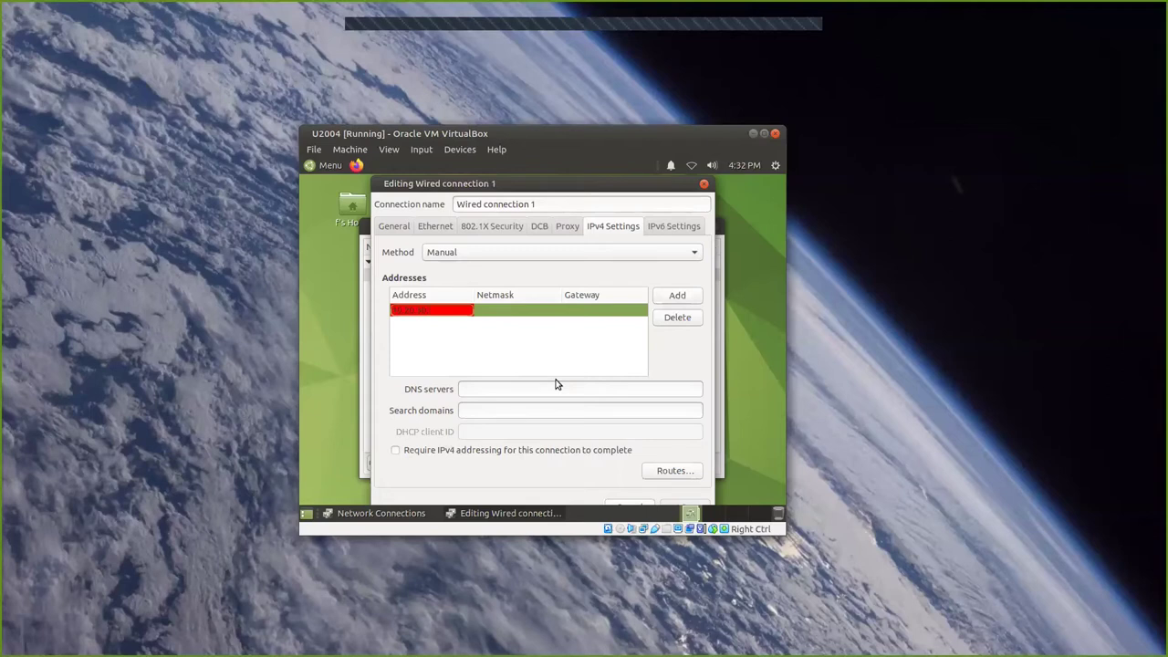
{"action": "type", "text": ".100"}
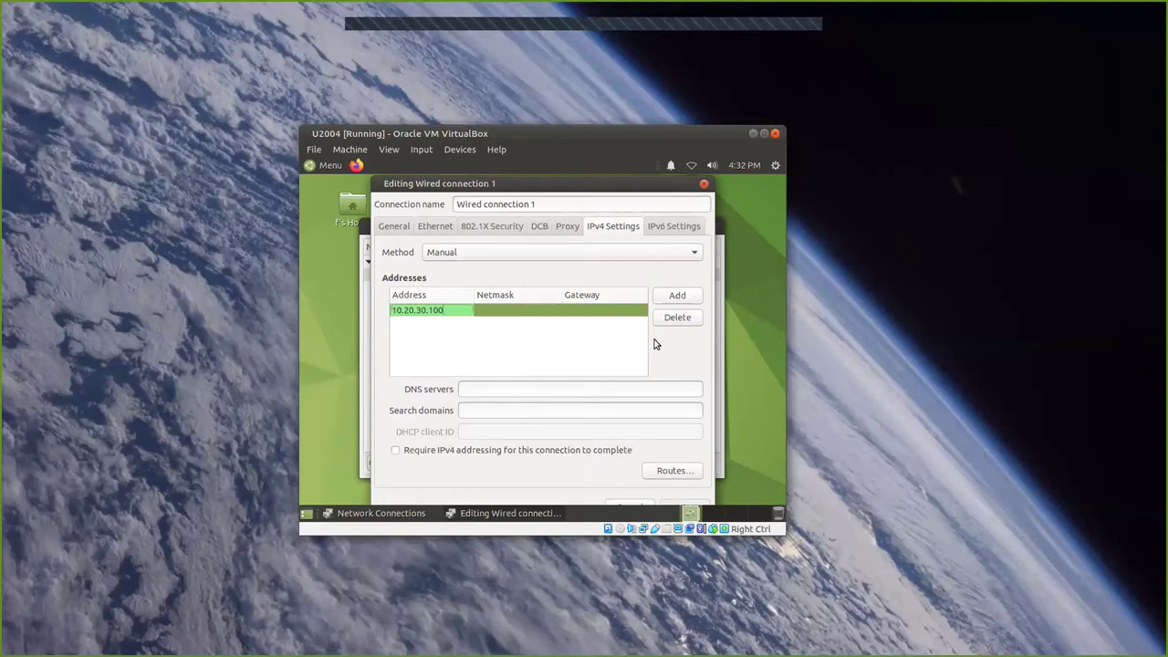
{"action": "left_click", "coordinate": [534, 316]}
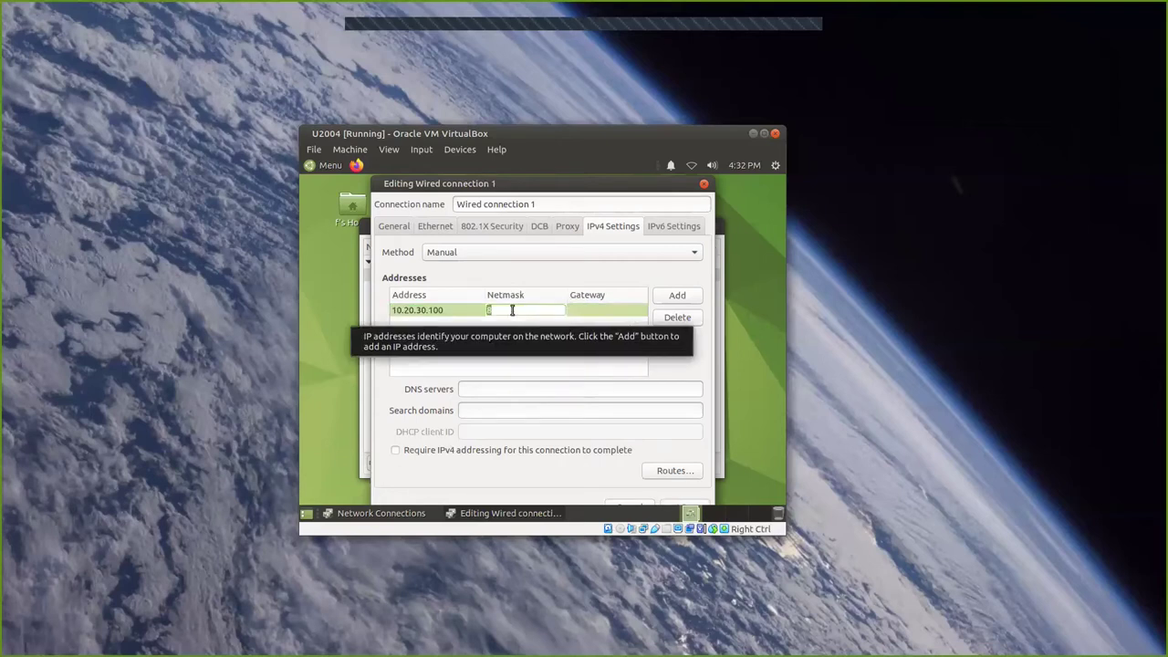
{"action": "type", "text": "24"}
{"action": "key", "text": "Tab"}
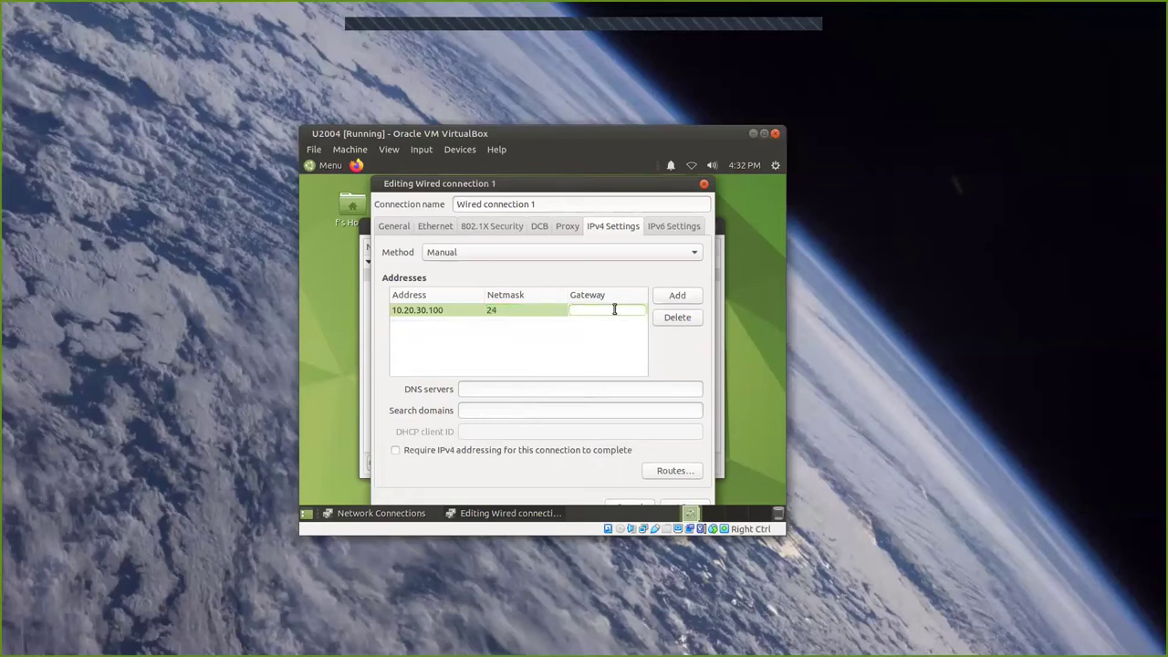
{"action": "type", "text": "10.20.30.1"}
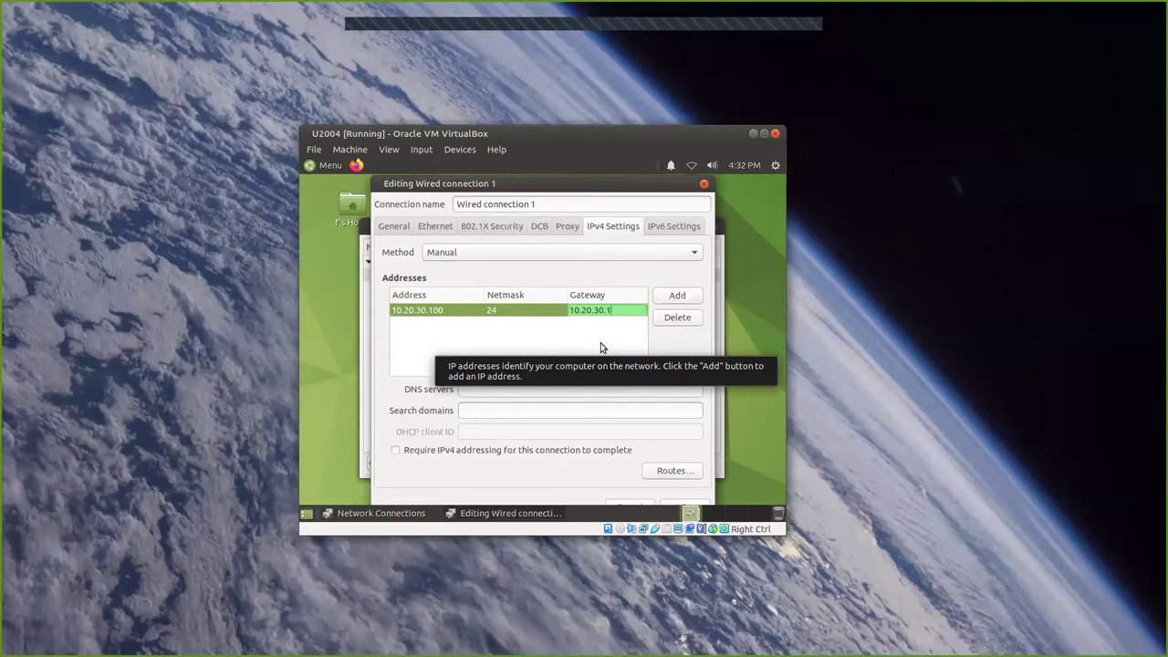
{"action": "left_click", "coordinate": [600, 347]}
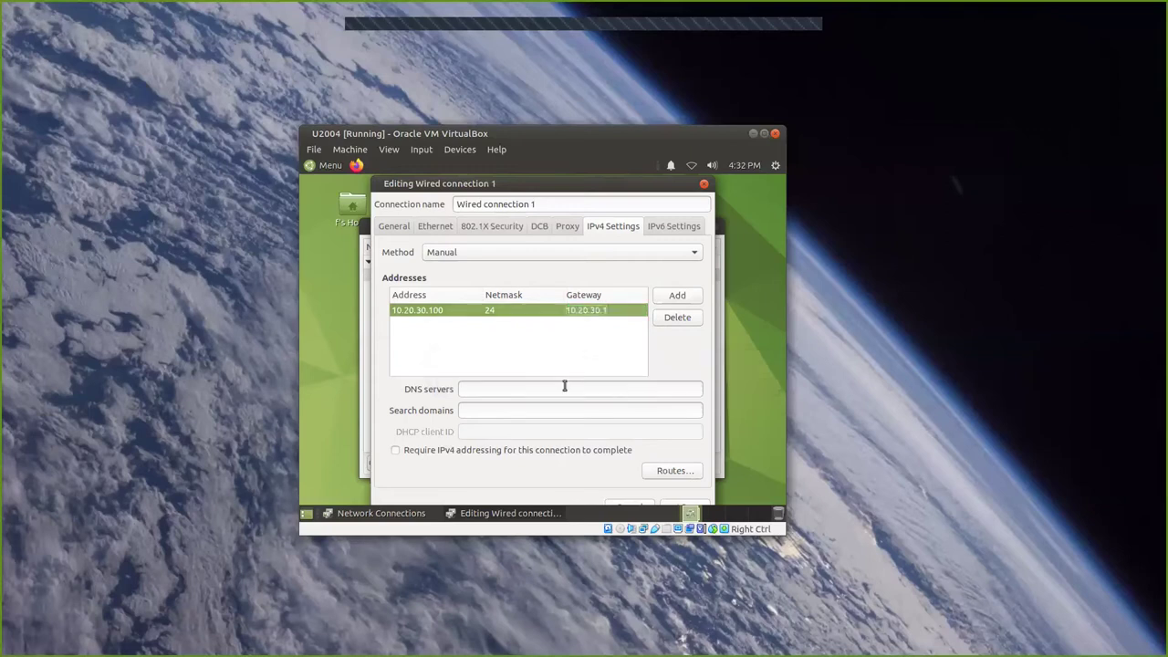
Enter DNS servers 10.20.30.1;8.8.8.8;8.8.4.4 and save Wired connection 1.
{"action": "left_click", "coordinate": [486, 389]}
{"action": "type", "text": "10"}
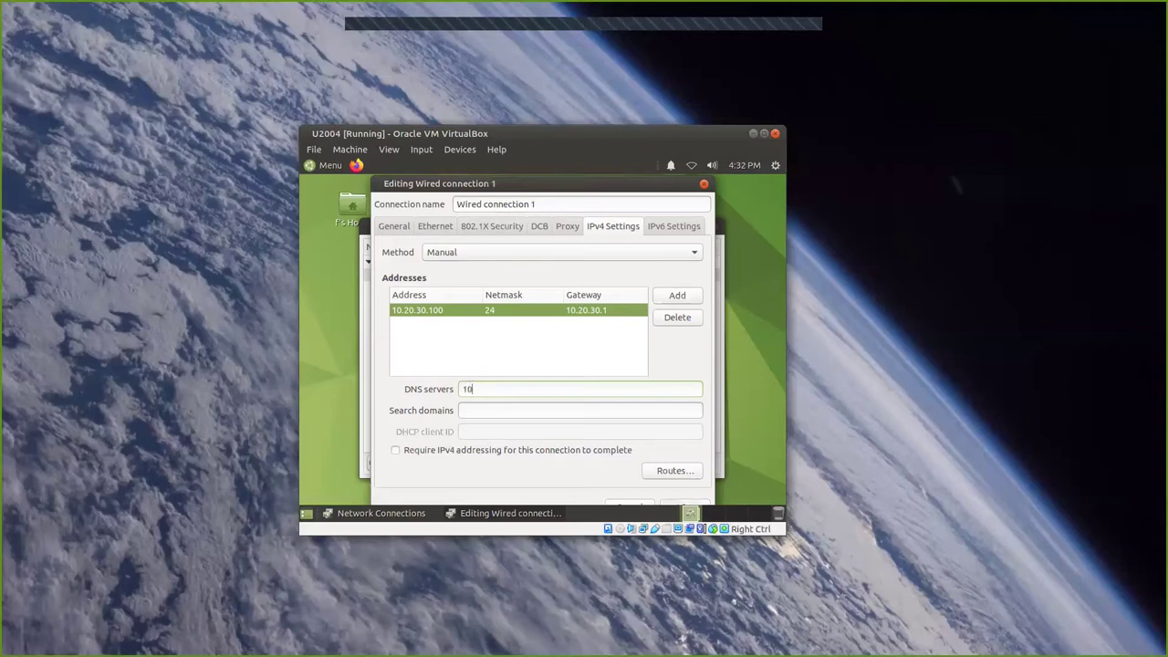
{"action": "type", "text": ".20.30.1;8.8.8.8;8.8.4.4"}
{"action": "left_click_drag", "start_coordinate": [583, 192], "coordinate": [577, 194]}
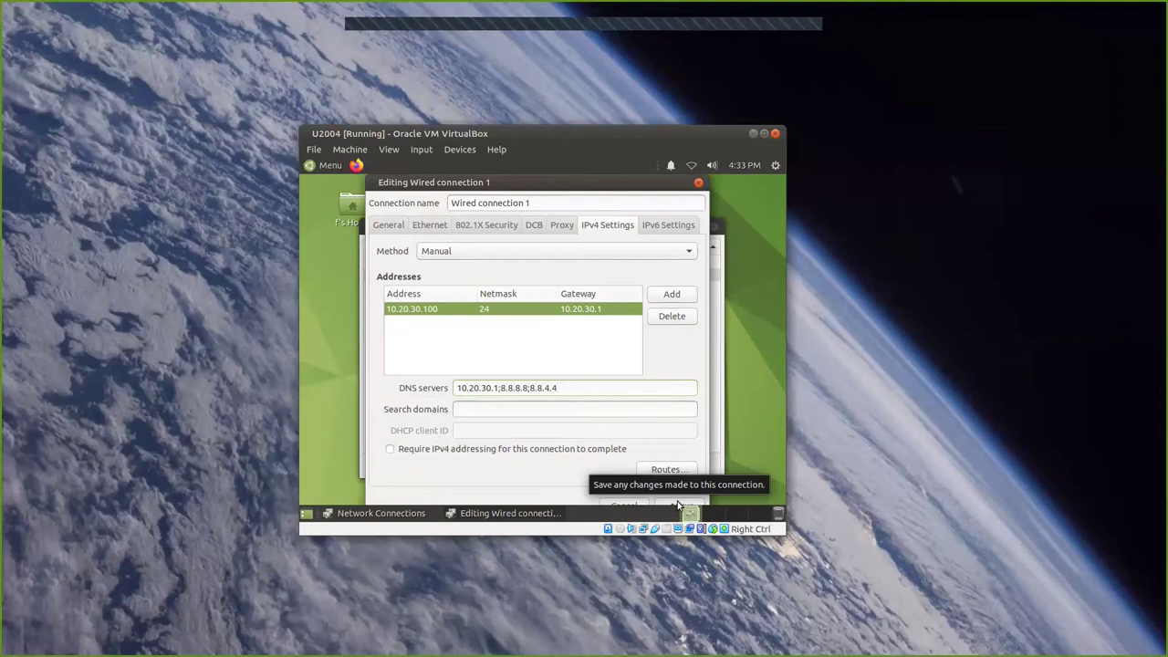
{"action": "left_click", "coordinate": [678, 505]}
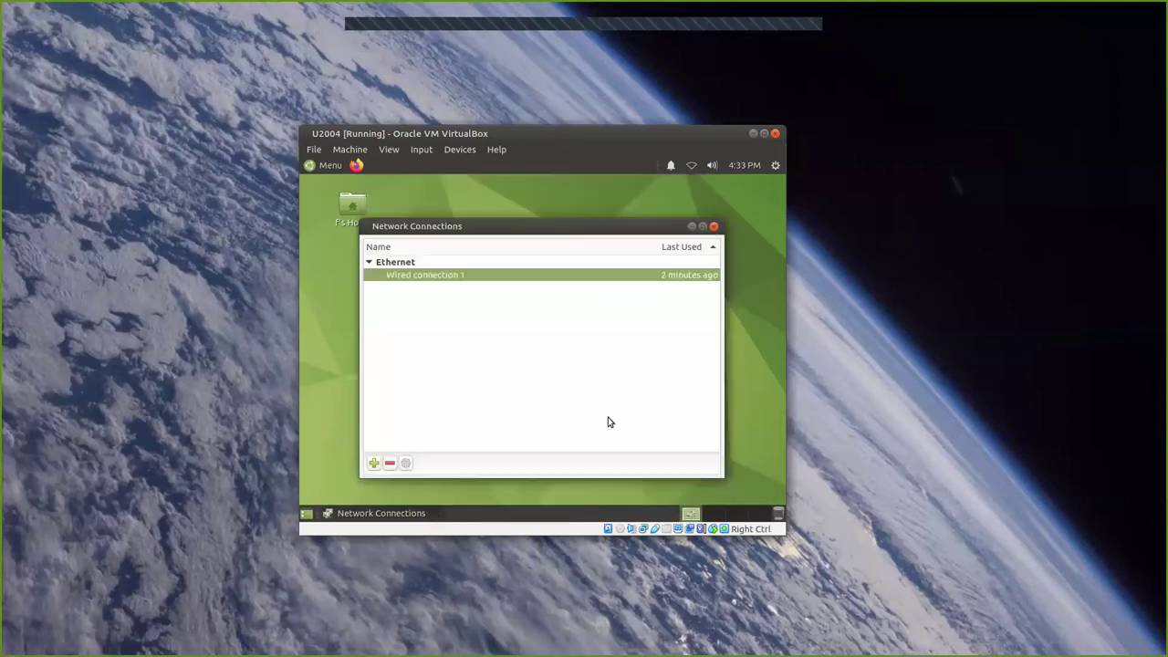
Reconnect the guest to Wired connection 1, then switch to the VirtualBox Manager showing U2004.
{"action": "left_click", "coordinate": [713, 227]}
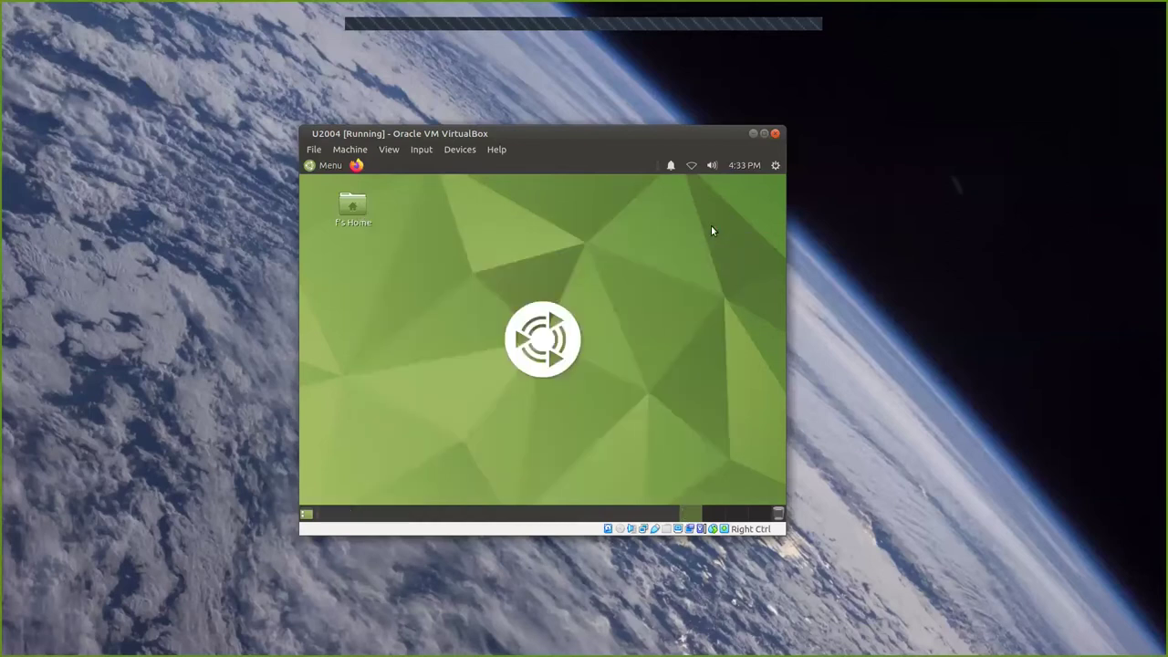
{"action": "left_click", "coordinate": [691, 166]}
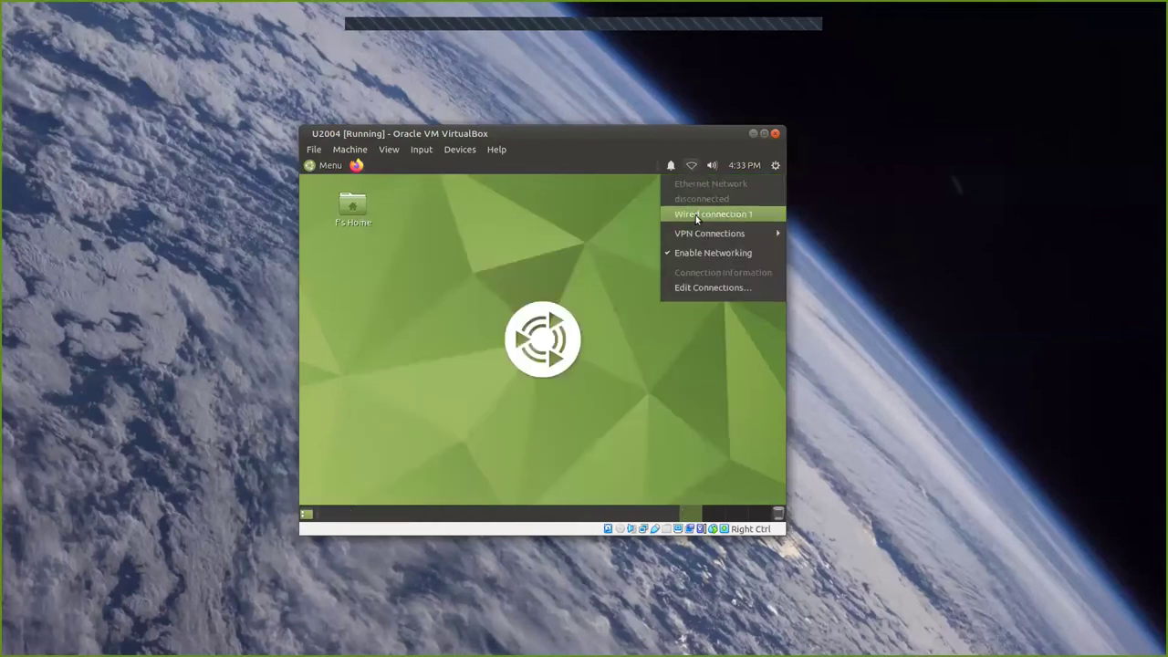
{"action": "left_click", "coordinate": [696, 216]}
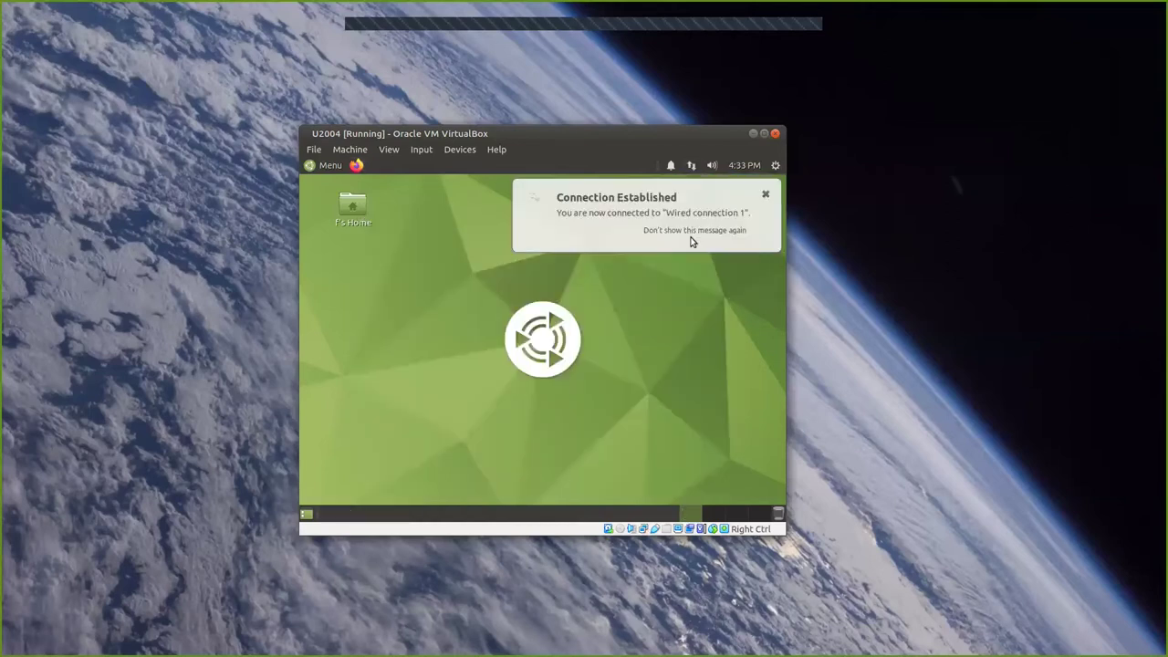
{"action": "left_click", "coordinate": [766, 194]}
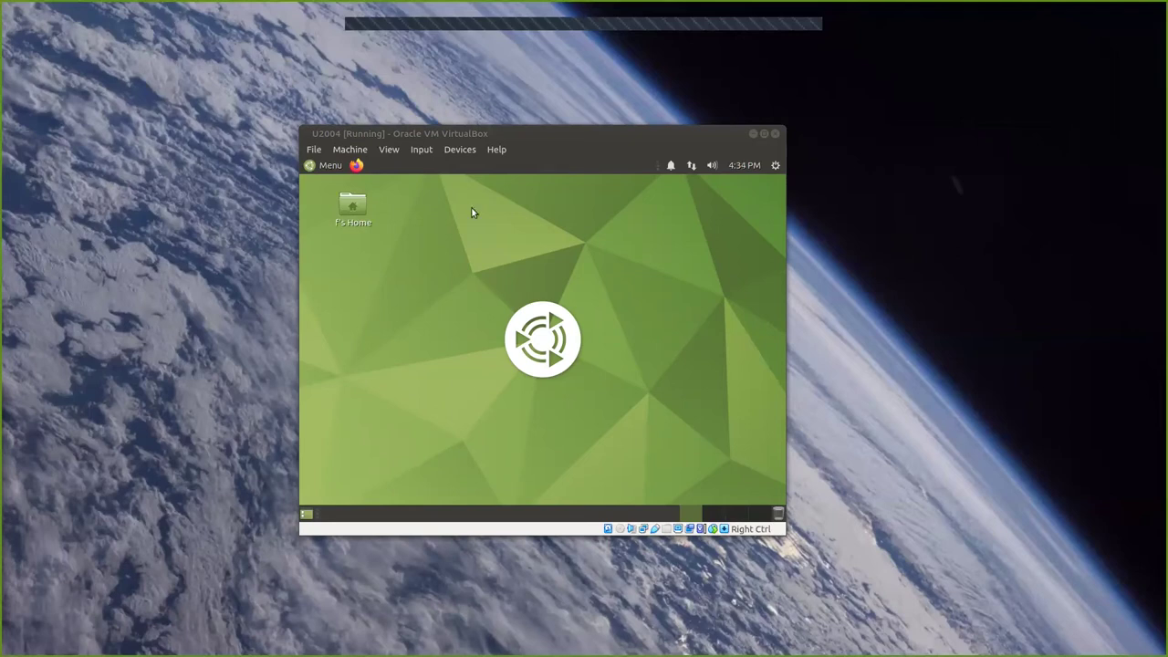
{"action": "left_click", "coordinate": [495, 133]}
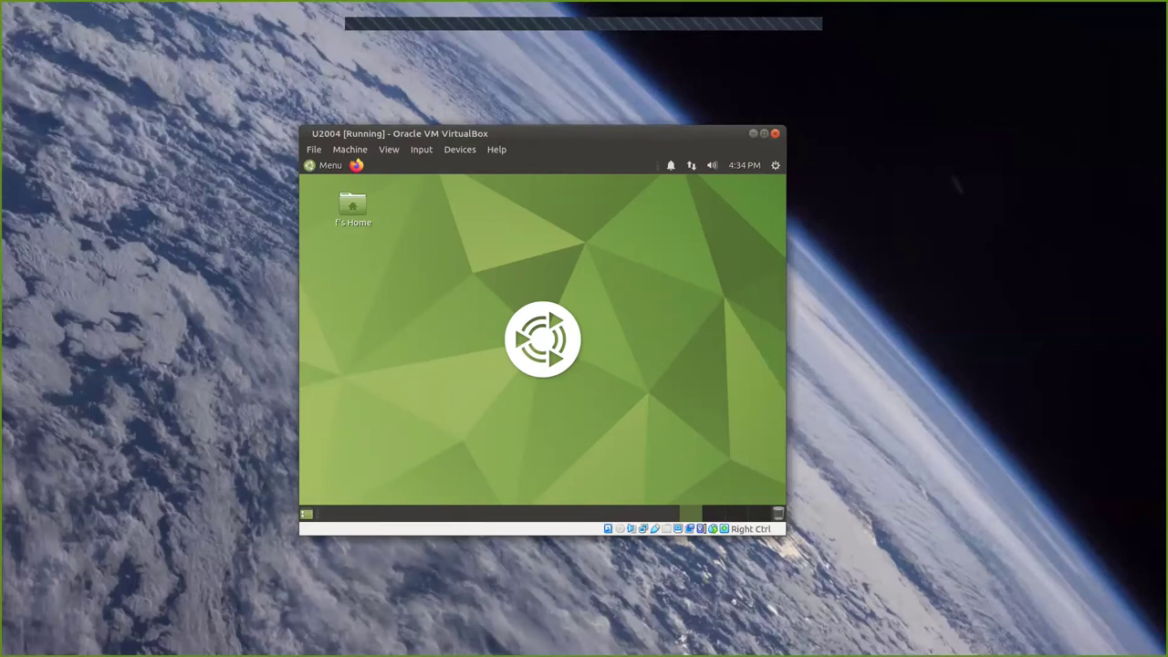
{"action": "key", "text": "alt+Tab"}
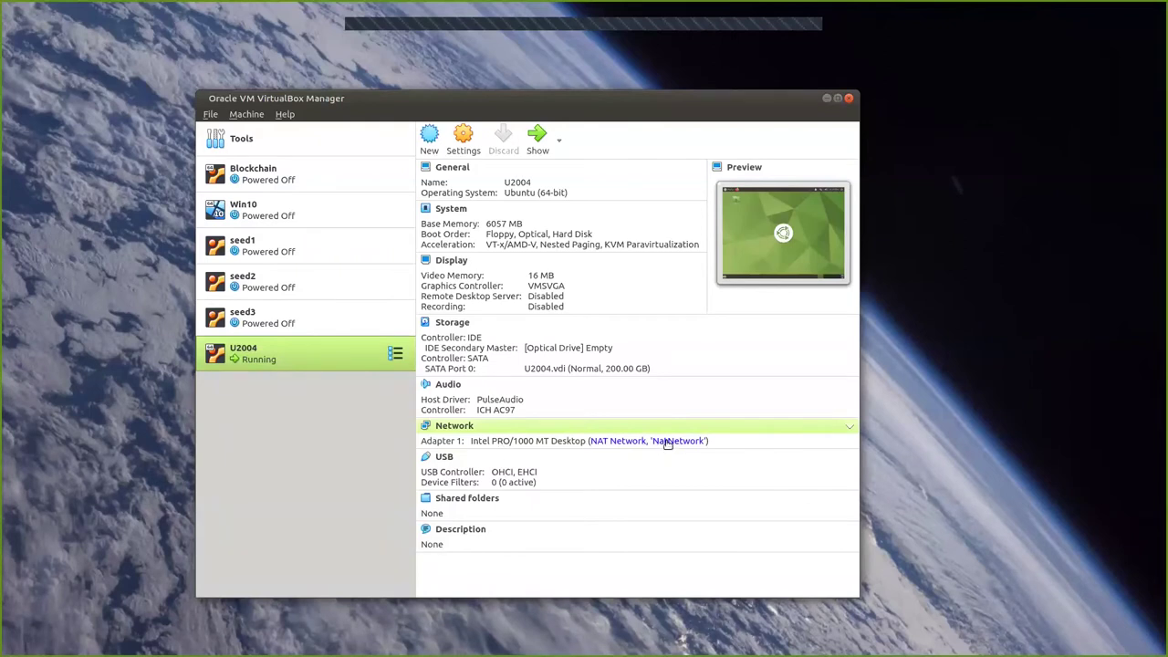
Glance at U2004's network adapter settings, then open Preferences to the Network page.
{"action": "left_click", "coordinate": [669, 442]}
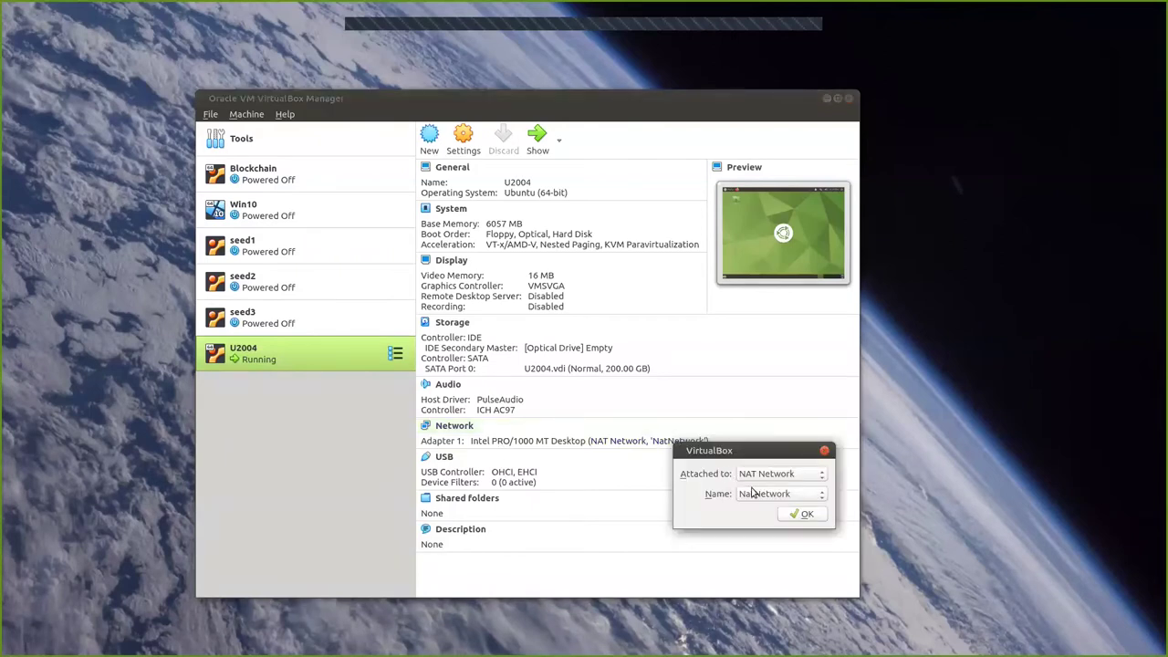
{"action": "left_click", "coordinate": [801, 514]}
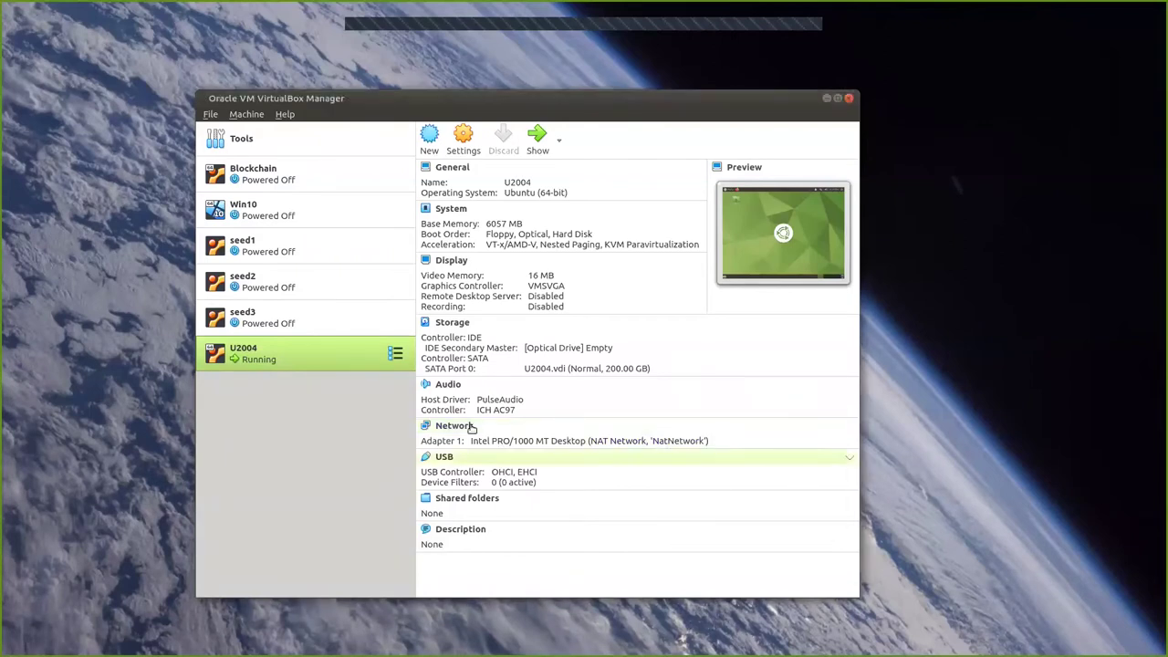
{"action": "left_click", "coordinate": [285, 141]}
{"action": "left_click", "coordinate": [445, 144]}
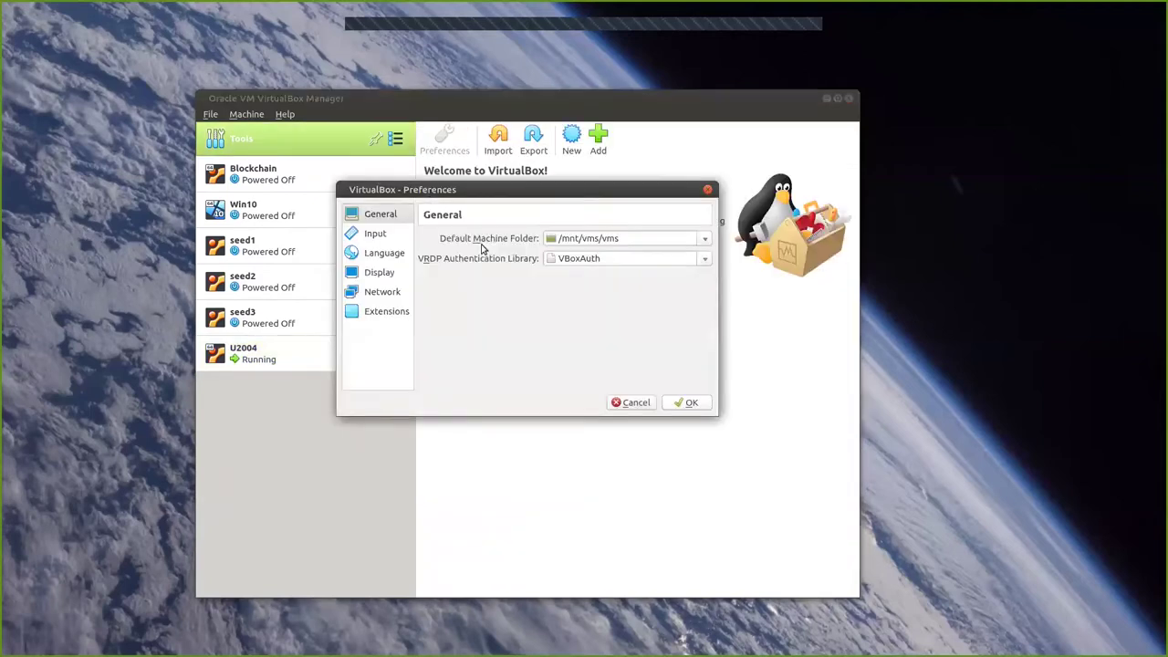
{"action": "left_click", "coordinate": [383, 293]}
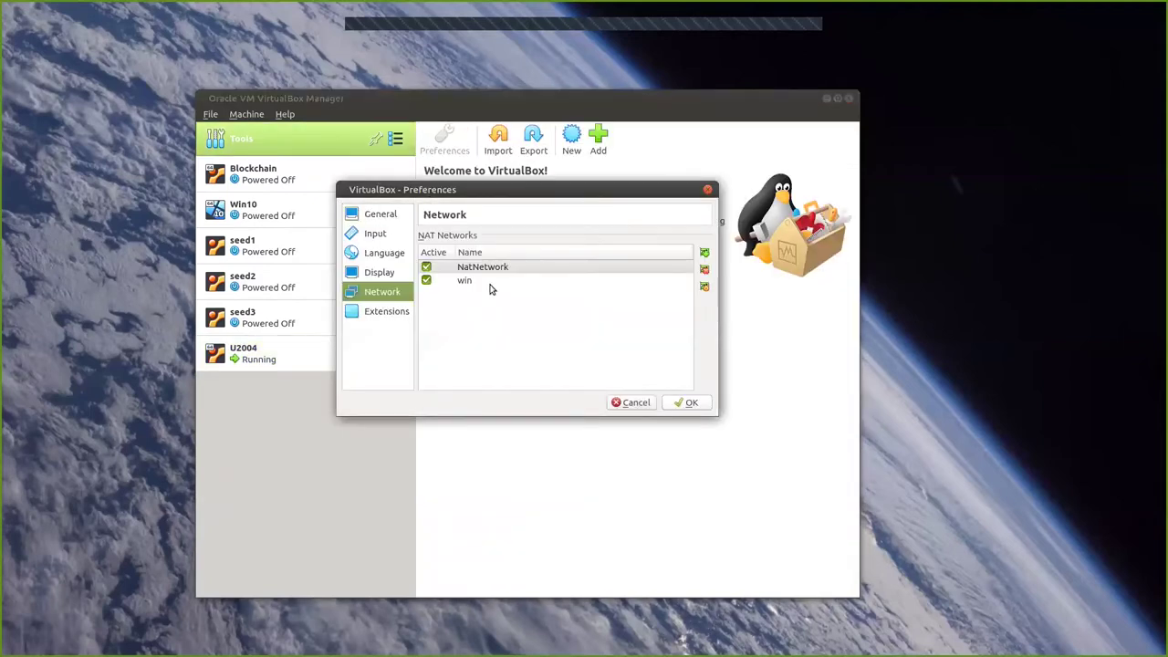
Inspect NatNetwork's details, confirming CIDR 10.20.30.0/24 with DHCP enabled.
{"action": "double_click", "coordinate": [498, 264]}
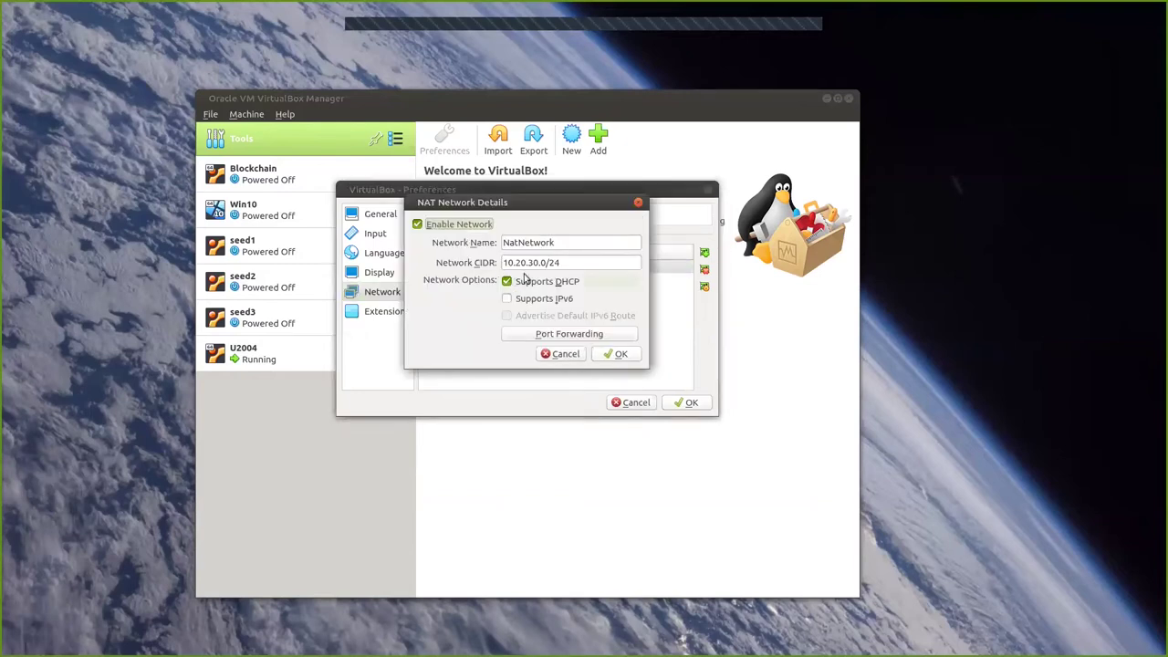
{"action": "left_click", "coordinate": [573, 263]}
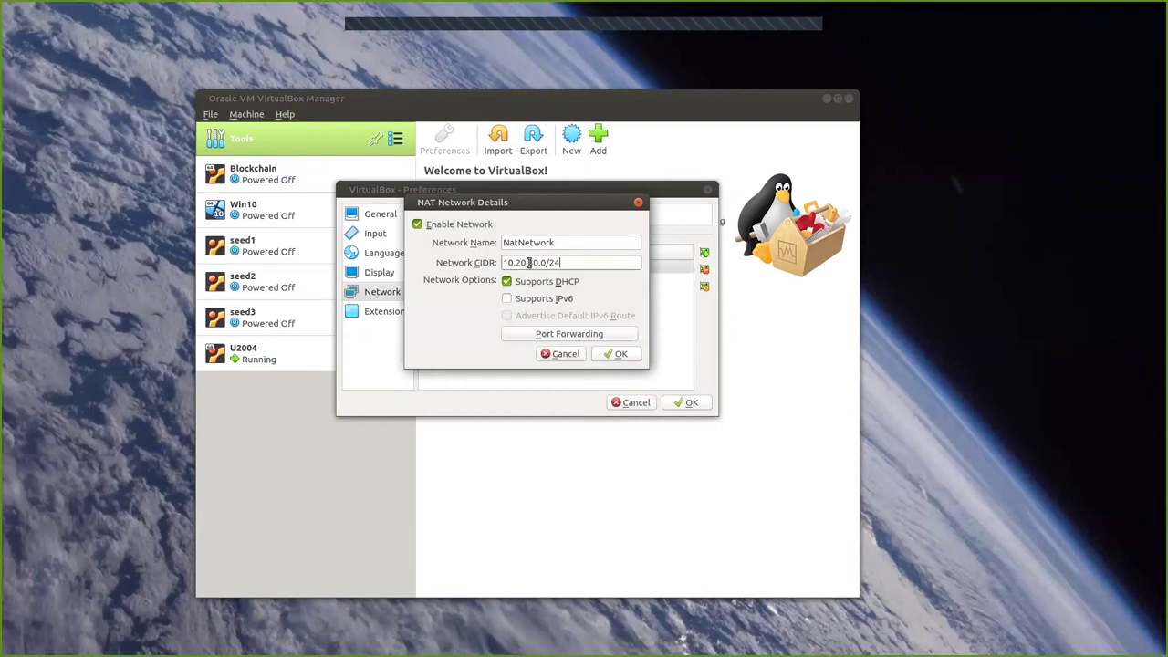
{"action": "left_click", "coordinate": [620, 356]}
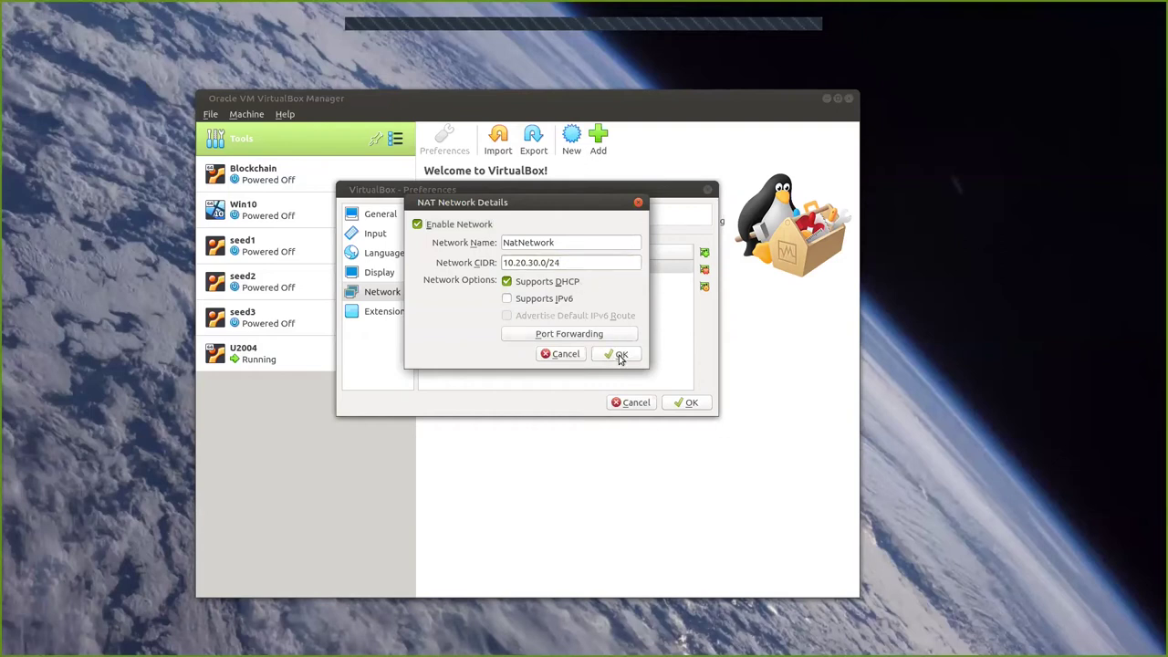
{"action": "left_click", "coordinate": [689, 404]}
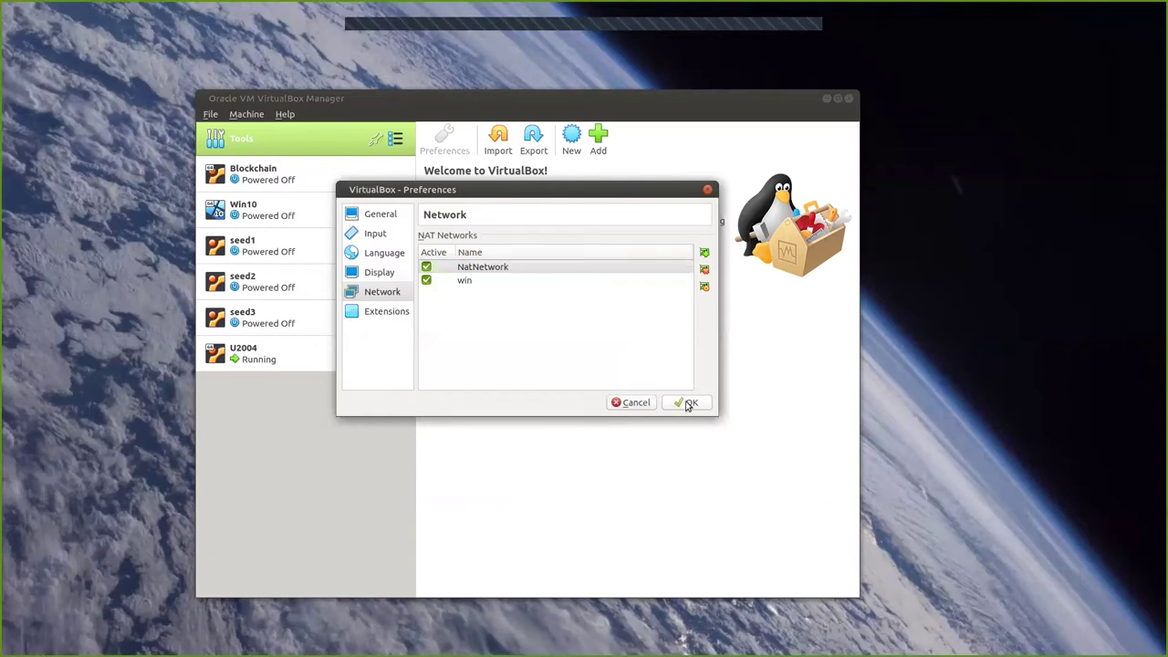
Close Preferences, minimize the Manager, and confirm the guest's wired address is 10.20.30.100.
{"action": "left_click", "coordinate": [295, 357]}
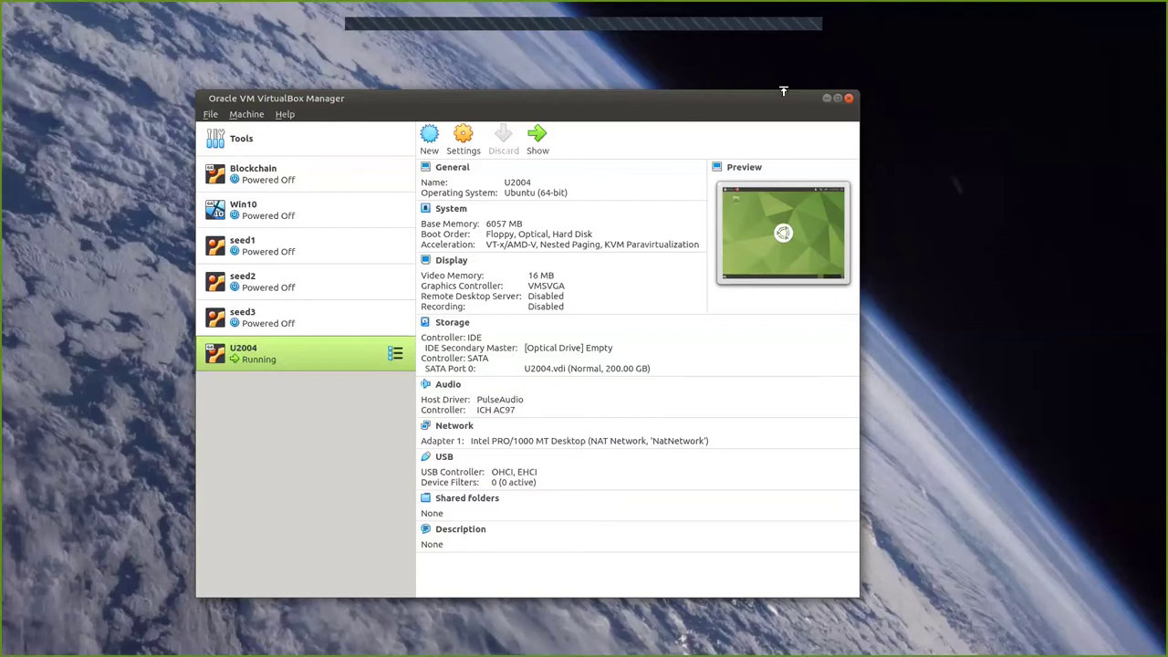
{"action": "left_click", "coordinate": [826, 99]}
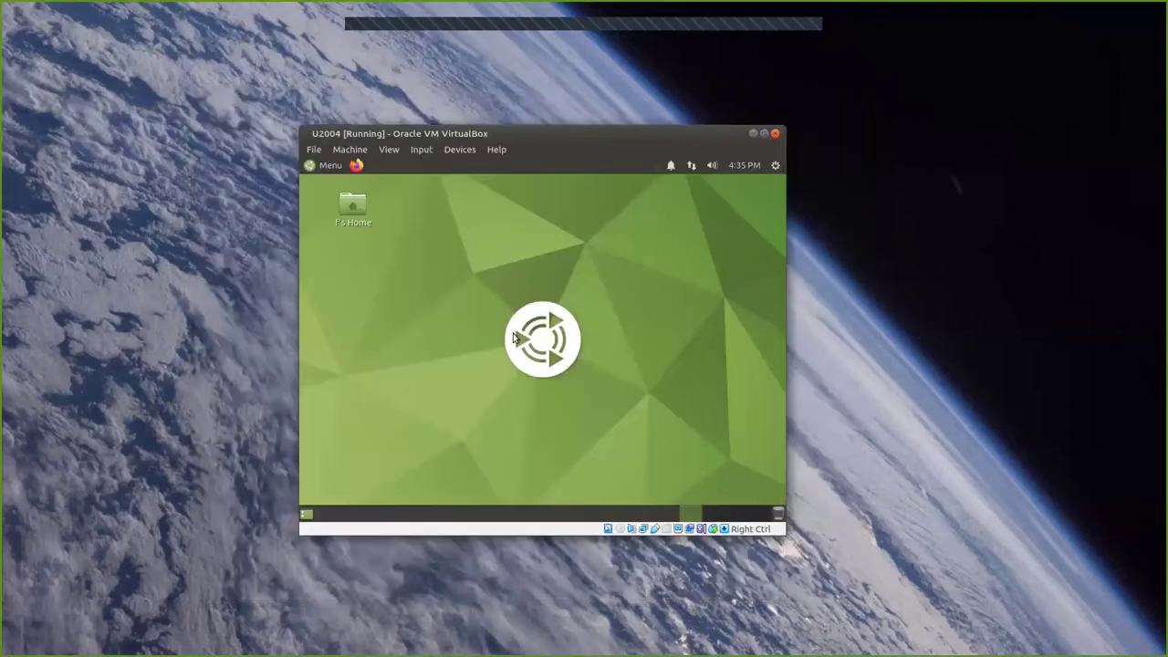
{"action": "left_click", "coordinate": [691, 166]}
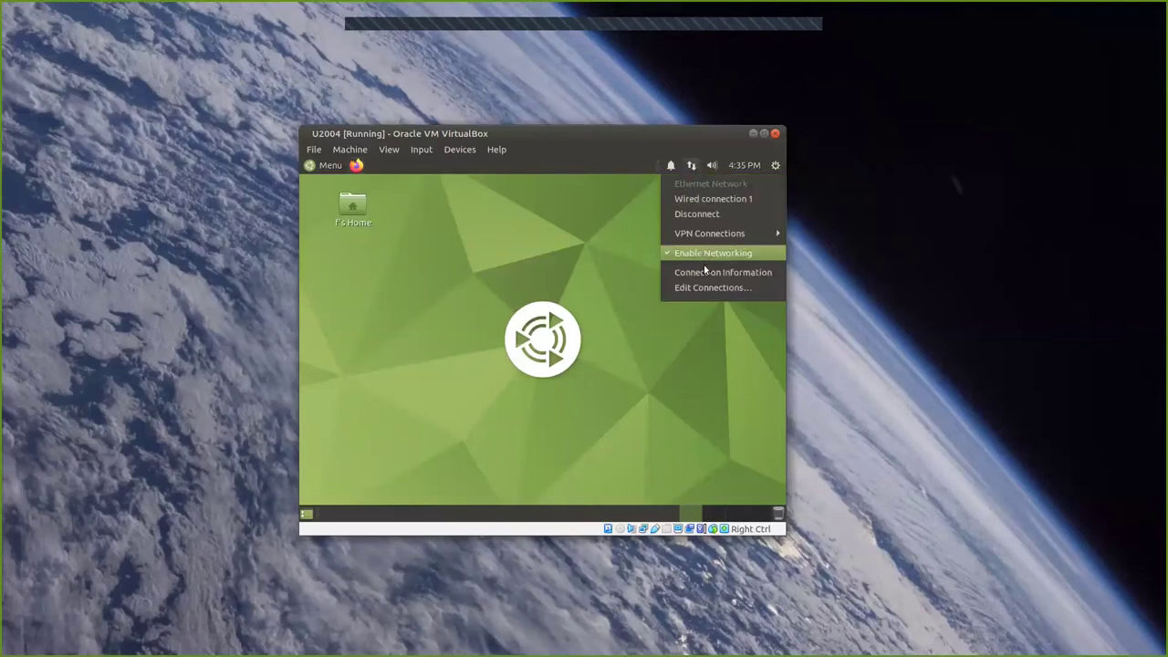
{"action": "left_click", "coordinate": [704, 271]}
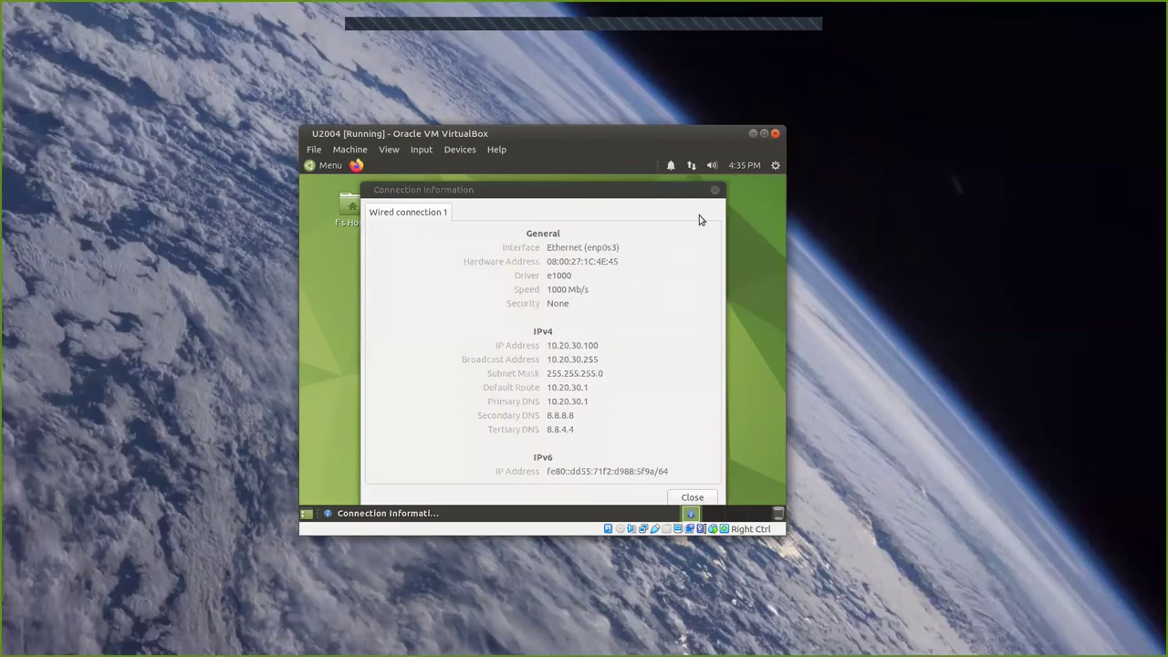
{"action": "left_click", "coordinate": [714, 190]}
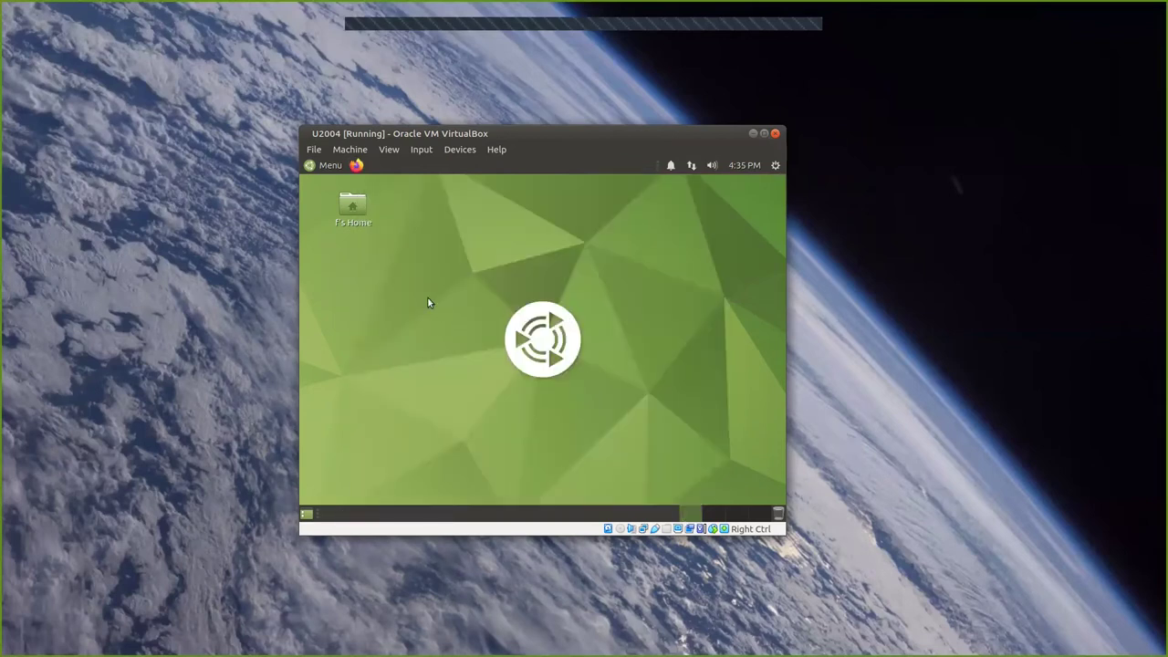
Open a MATE Terminal from the desktop's right-click menu and run cd.
{"action": "right_click", "coordinate": [436, 234]}
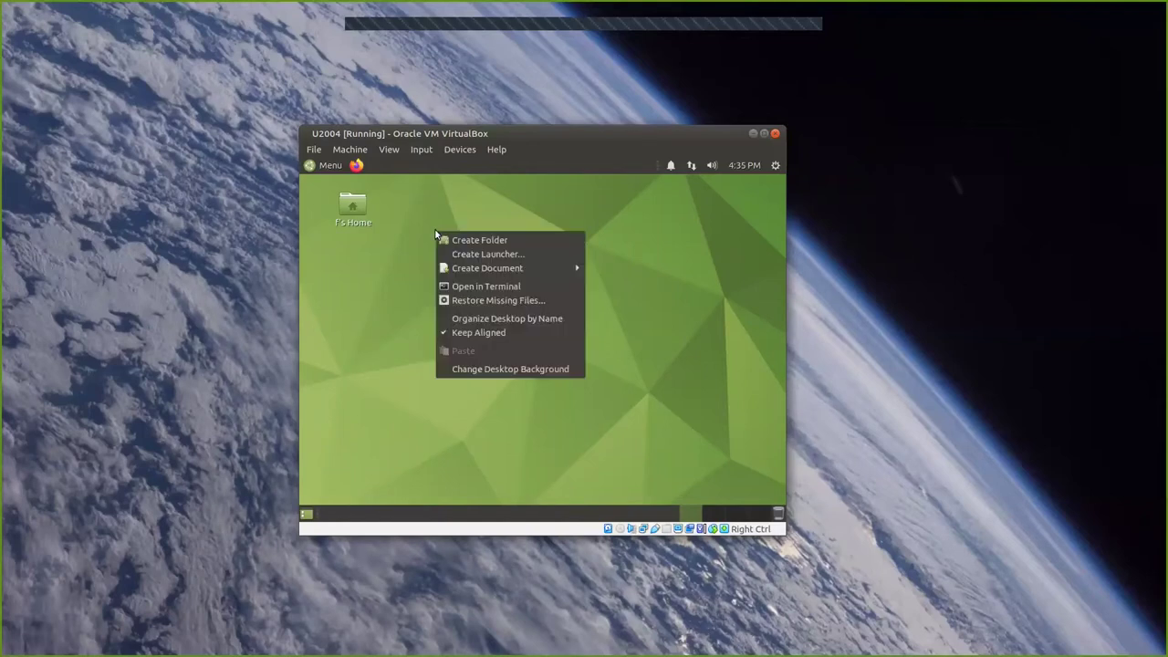
{"action": "left_click", "coordinate": [498, 286]}
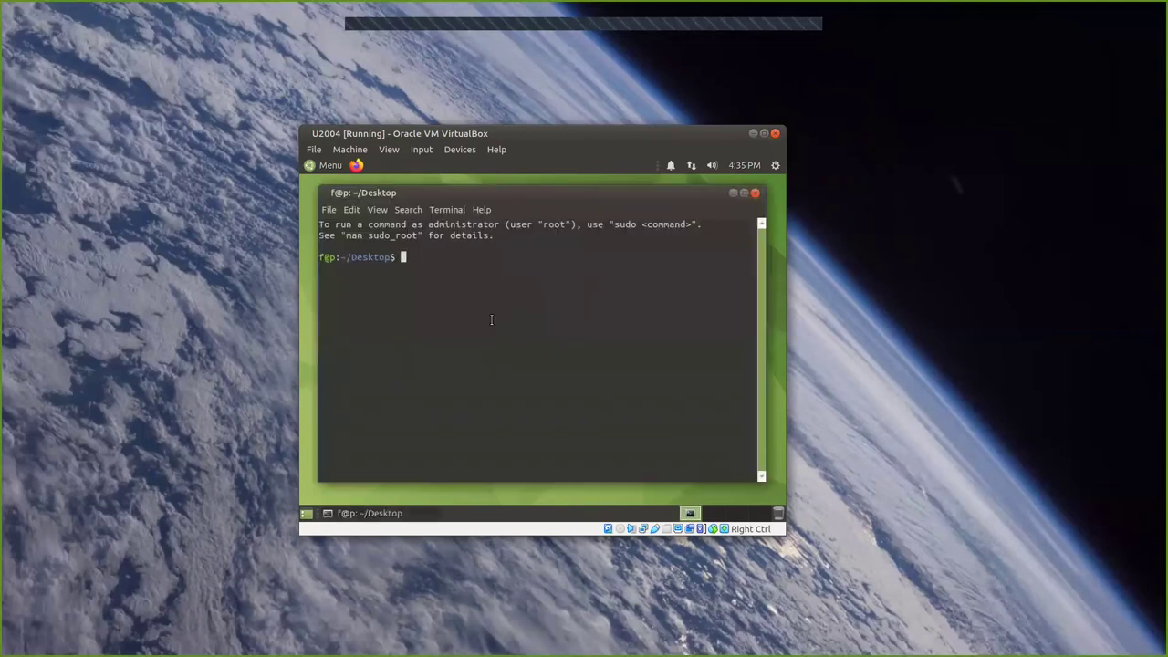
{"action": "type", "text": "cd"}
{"action": "key", "text": "Return"}
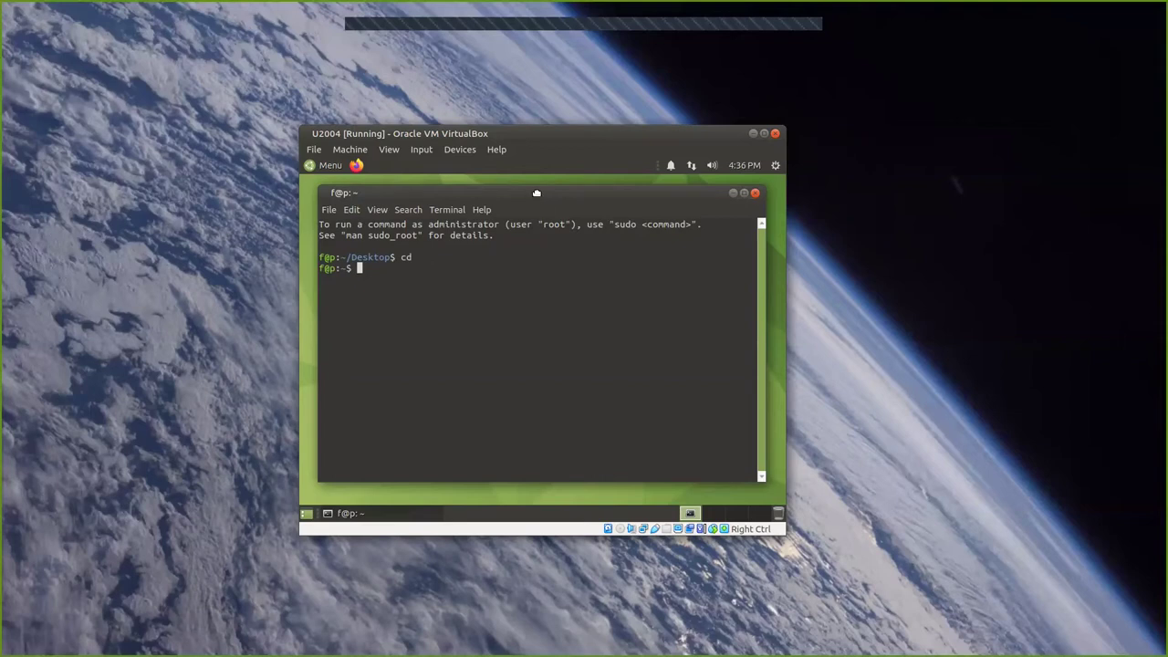
{"action": "left_click_drag", "start_coordinate": [537, 192], "coordinate": [541, 194]}
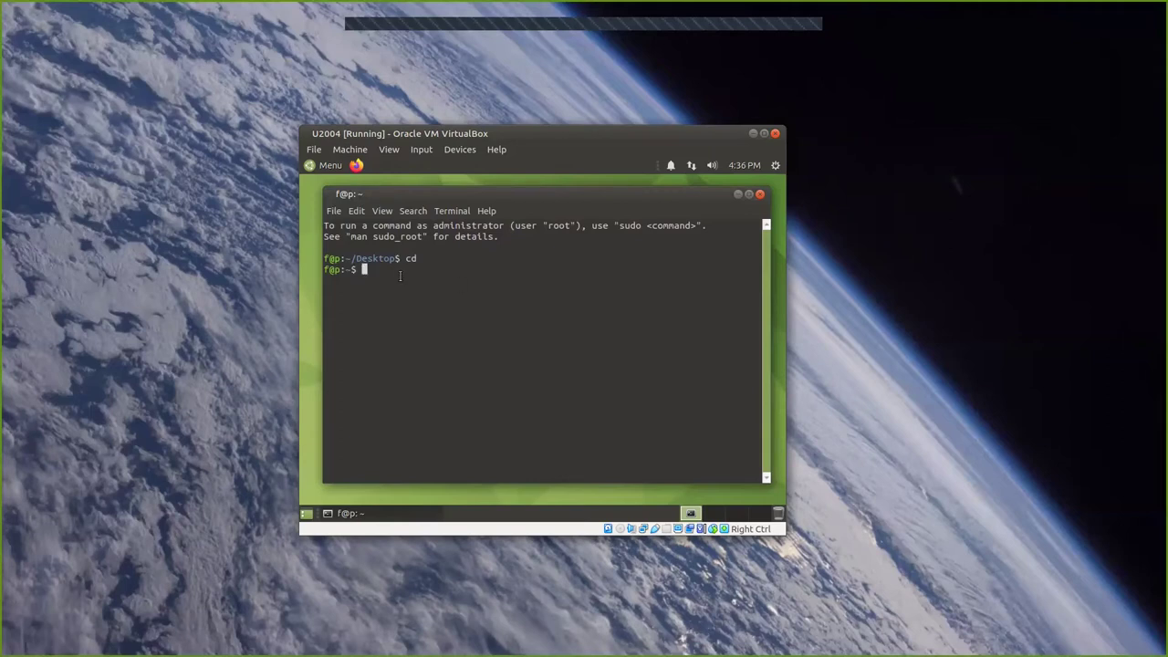
{"action": "left_click", "coordinate": [776, 169]}
{"action": "mouse_move", "coordinate": [709, 169]}
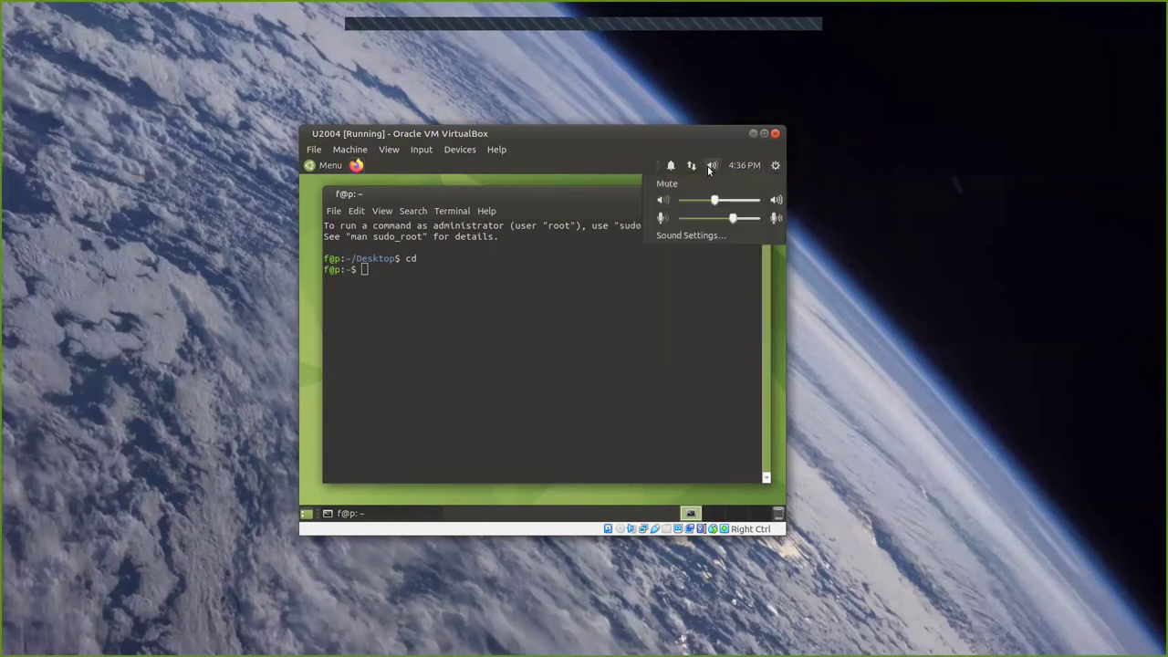
{"action": "left_click", "coordinate": [677, 225]}
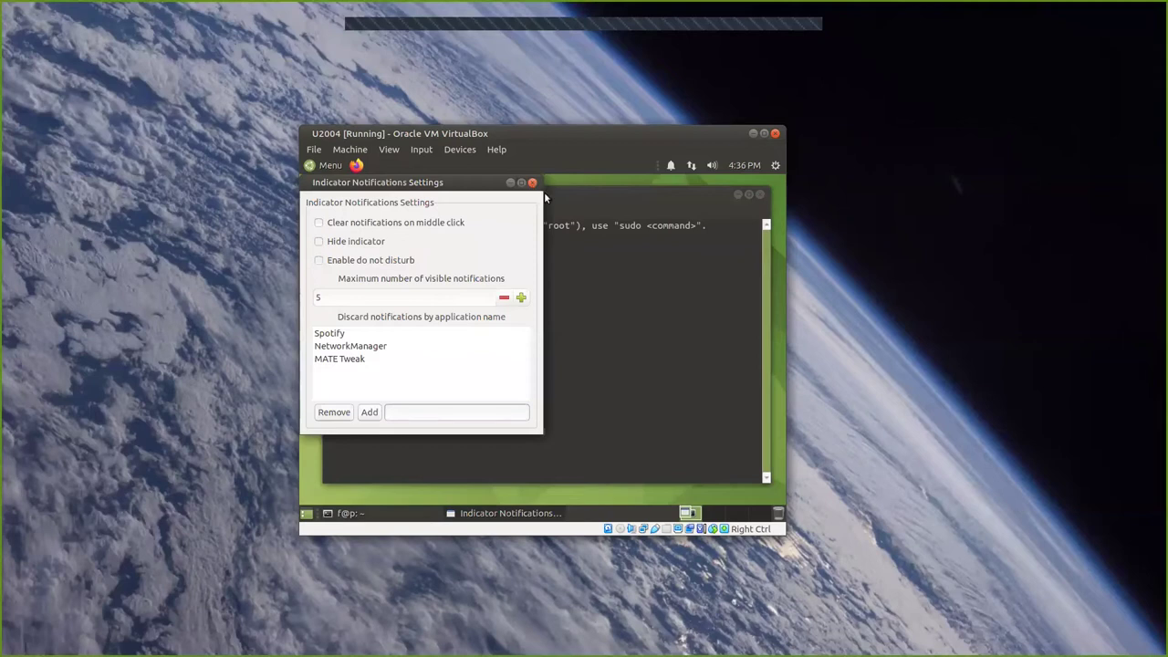
{"action": "left_click", "coordinate": [533, 184]}
{"action": "left_click", "coordinate": [691, 165]}
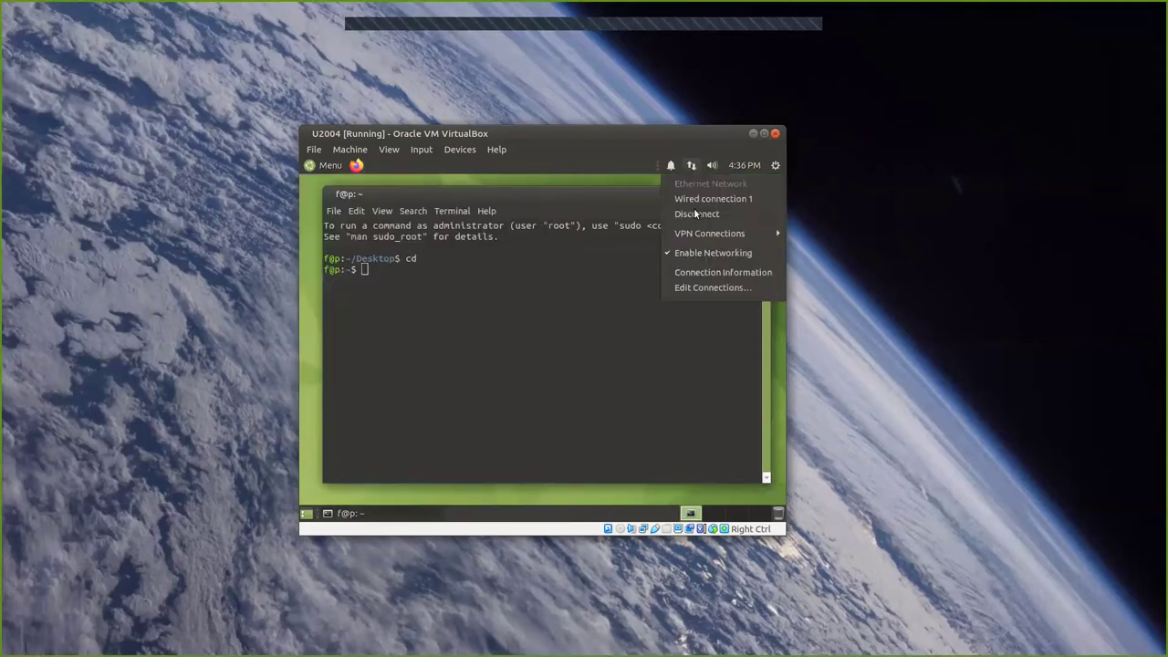
{"action": "left_click", "coordinate": [708, 276]}
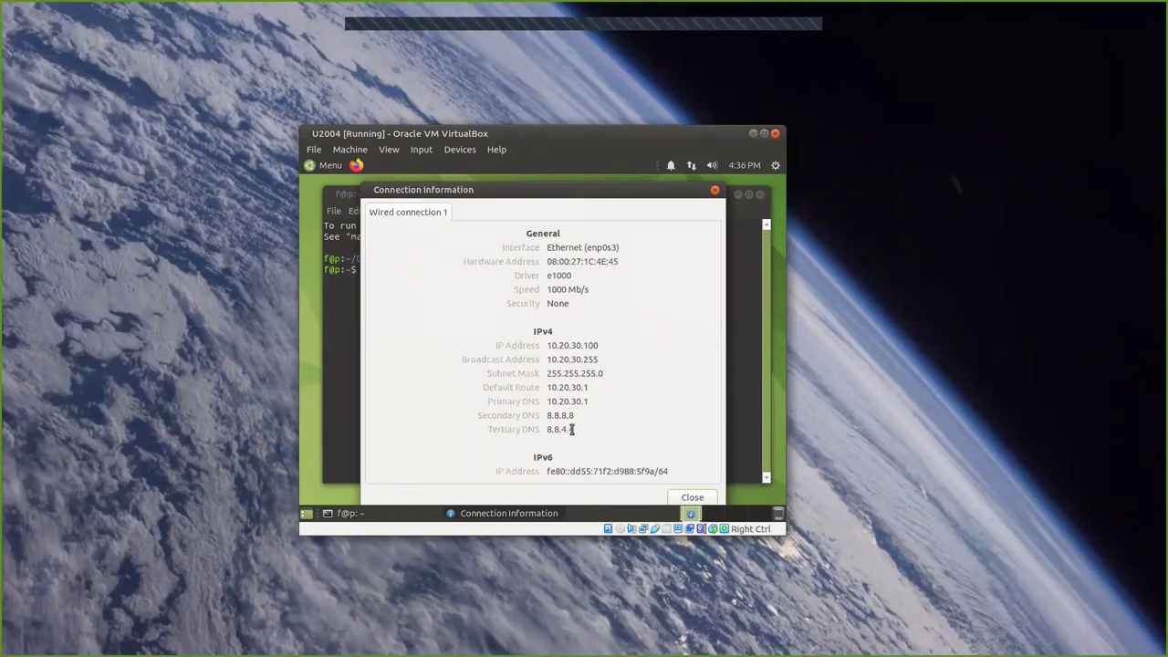
{"action": "left_click", "coordinate": [694, 496]}
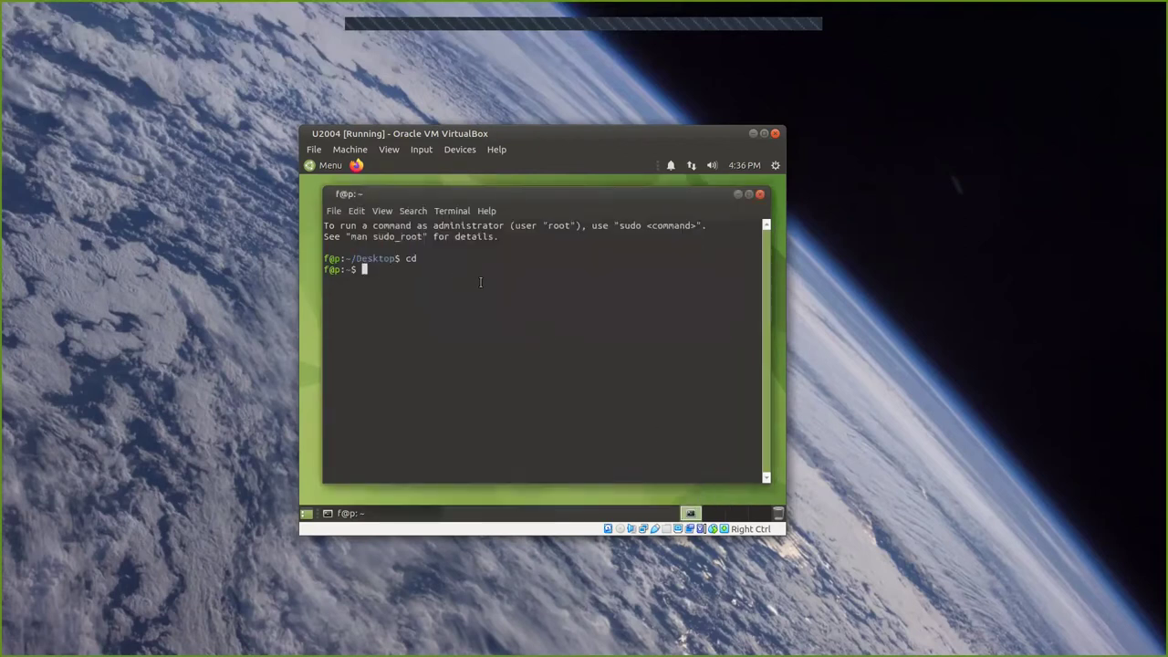
Ping the gateway 10.20.30.1 and google.com, stopping each with Ctrl+C.
{"action": "type", "text": "ping 10.20.30.1"}
{"action": "key", "text": "Return"}
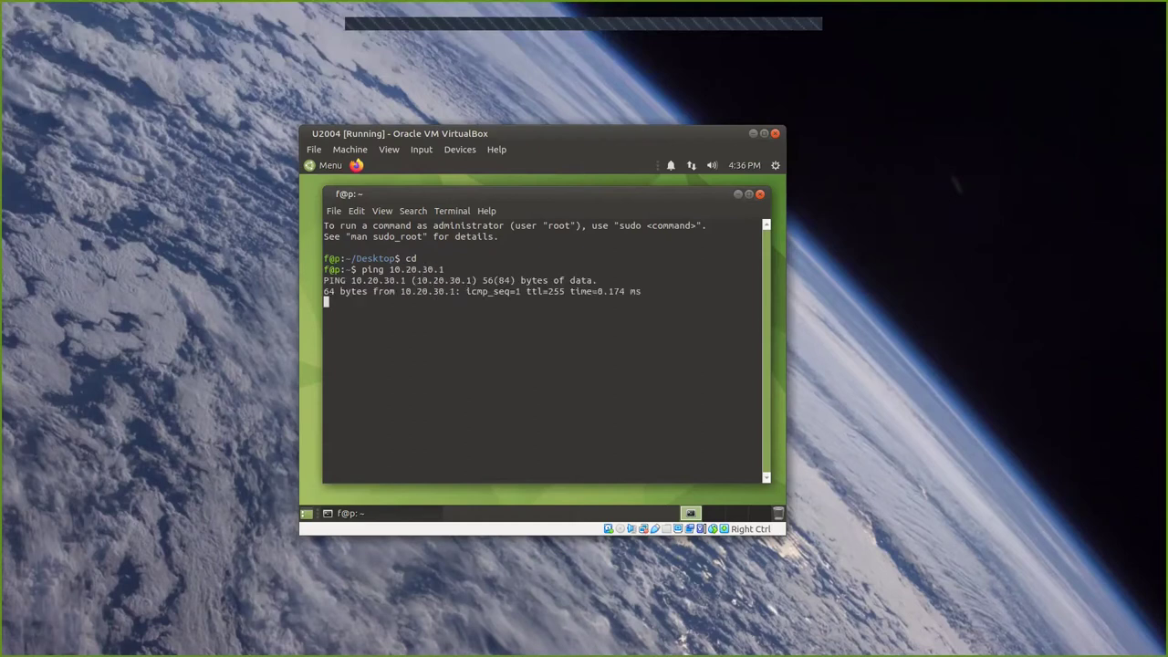
{"action": "key", "text": "ctrl+c"}
{"action": "type", "text": "p"}
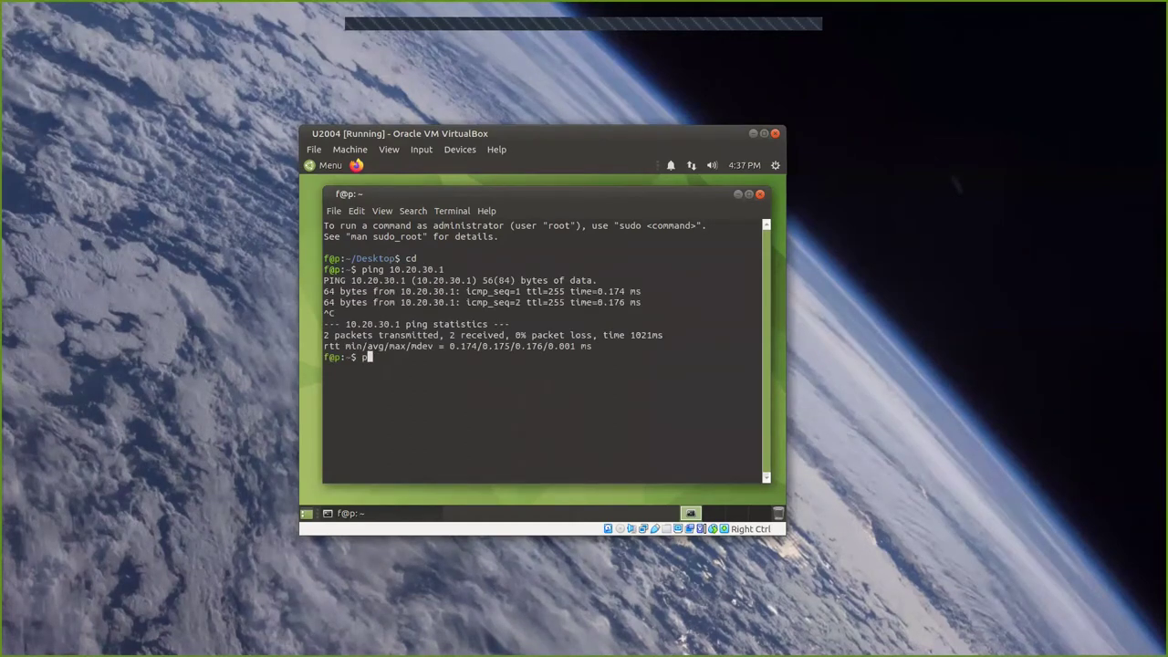
{"action": "type", "text": "ing google.com"}
{"action": "key", "text": "Return"}
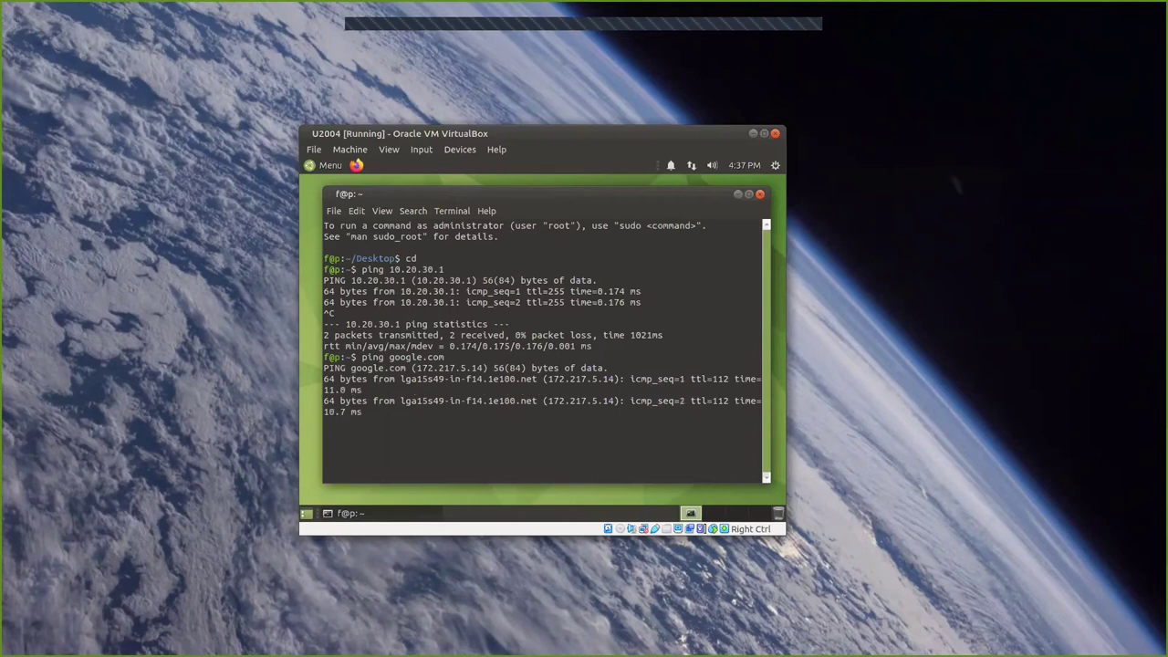
{"action": "key", "text": "ctrl+c"}
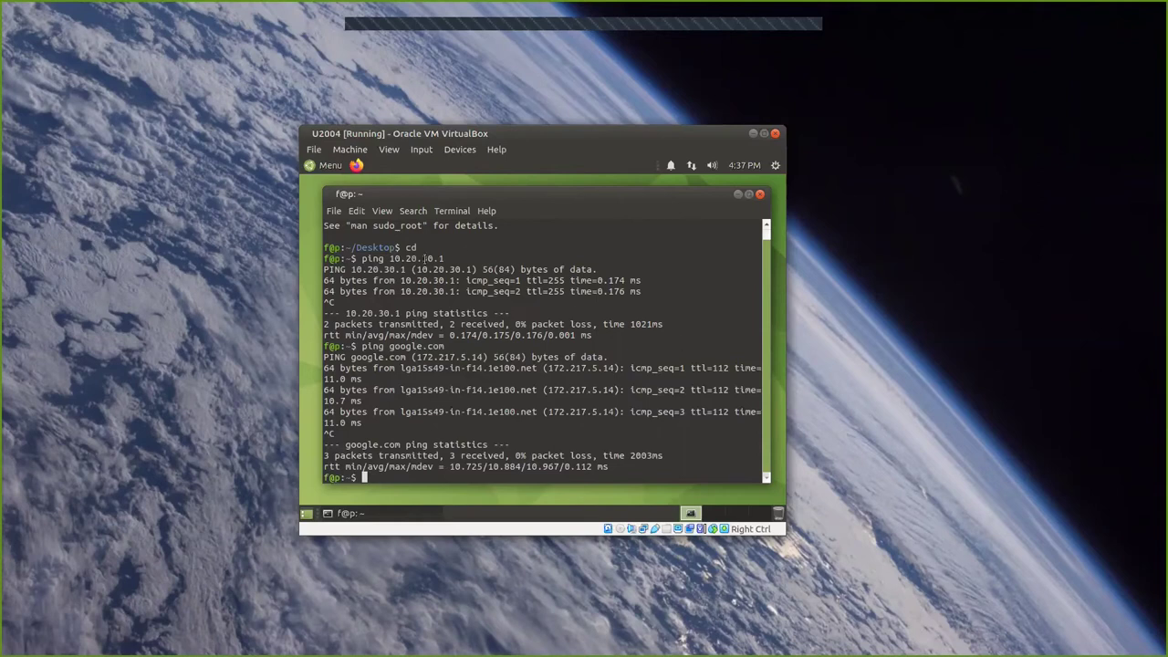
Glance at the VM's Devices menu, then launch Firefox from the guest's top panel.
{"action": "left_click", "coordinate": [419, 150]}
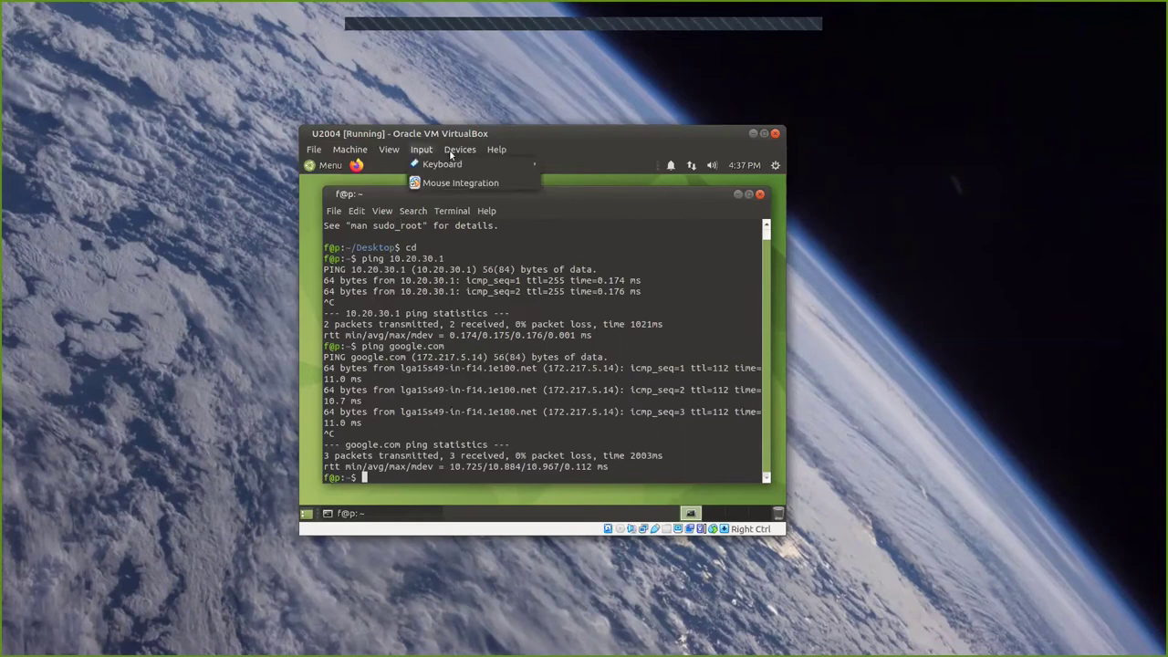
{"action": "mouse_move", "coordinate": [459, 149]}
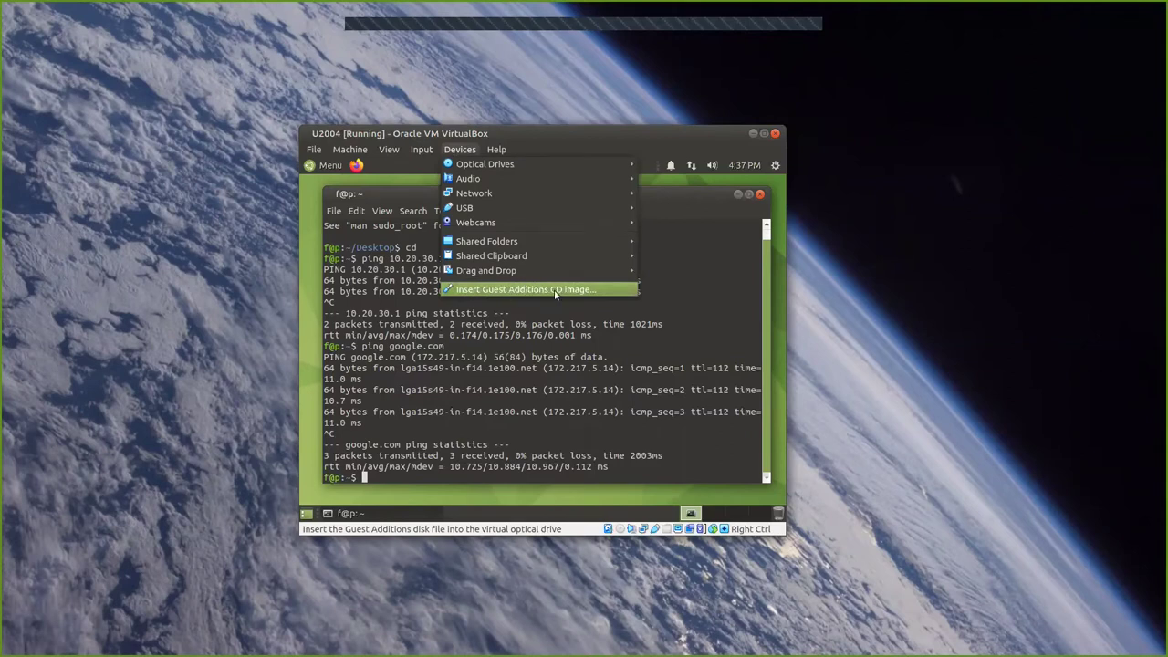
{"action": "left_click", "coordinate": [438, 469]}
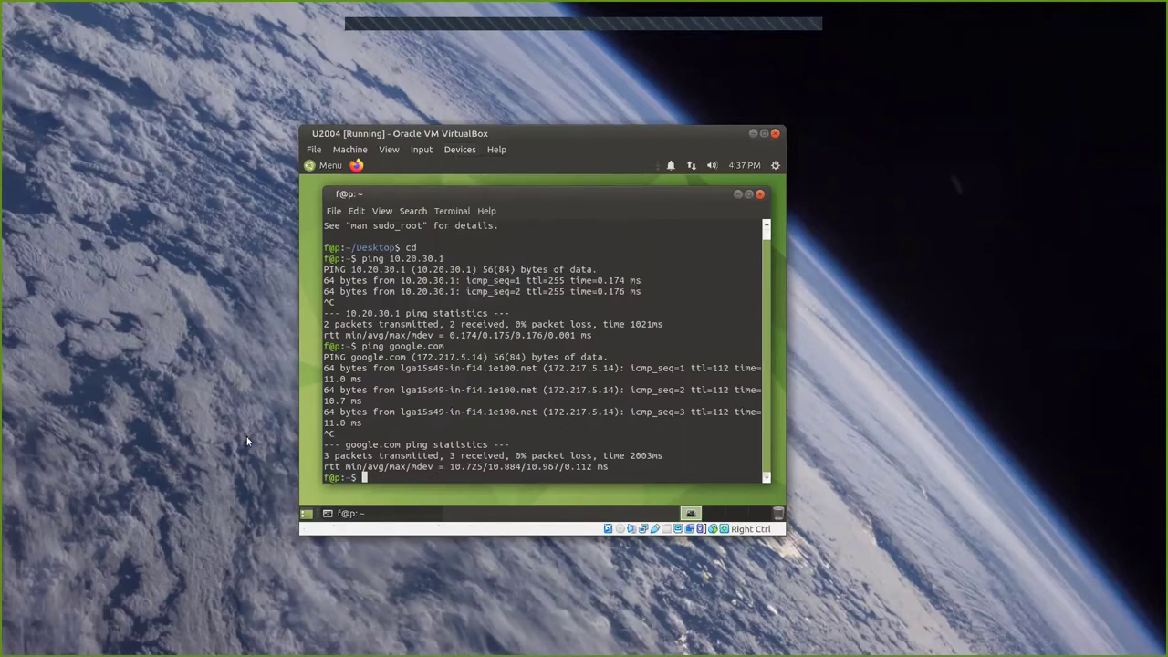
{"action": "left_click", "coordinate": [356, 165]}
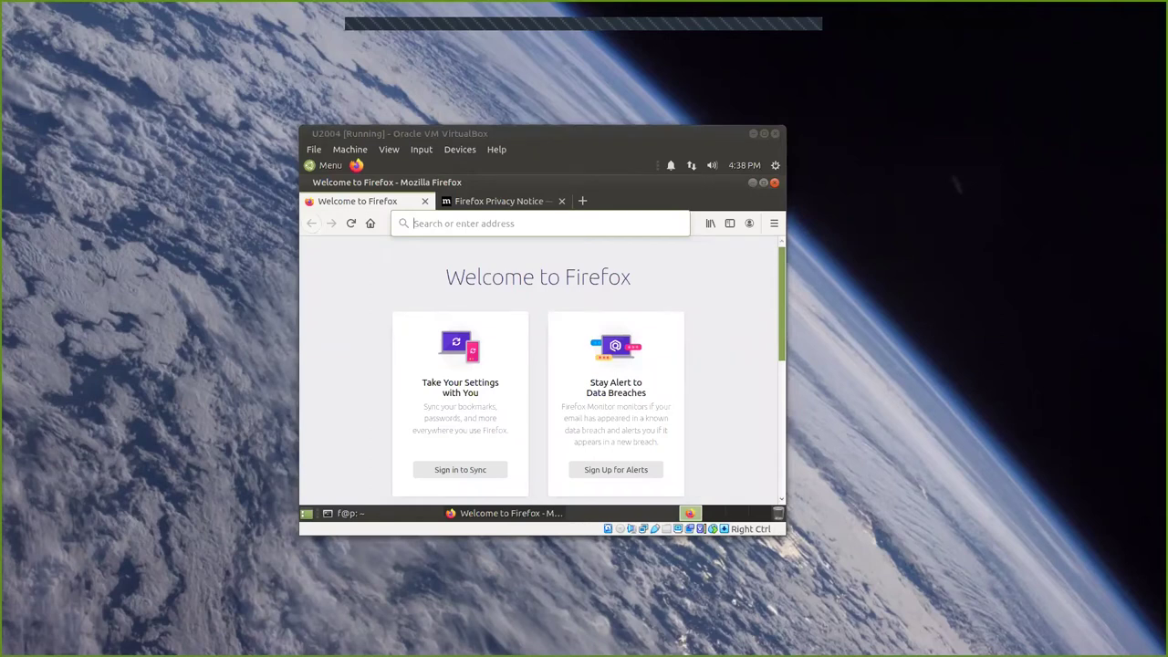
Check the its452 lab01 instructions in the host browser, then minimize it to reveal the guest.
{"action": "key", "text": "alt+Tab"}
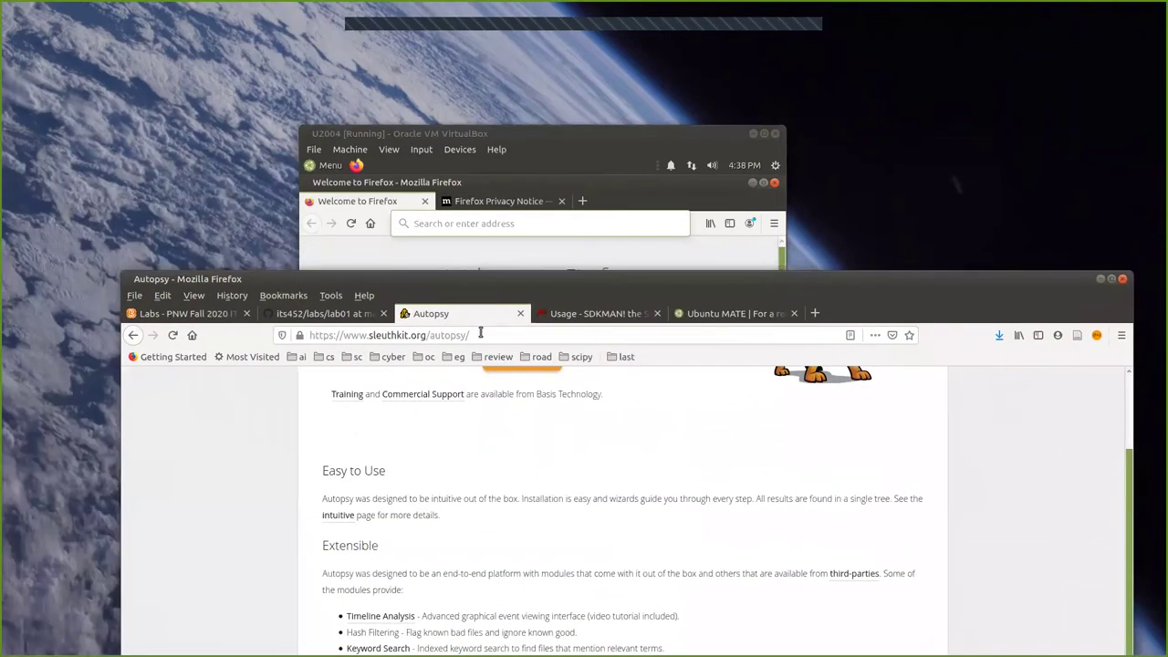
{"action": "left_click", "coordinate": [320, 314]}
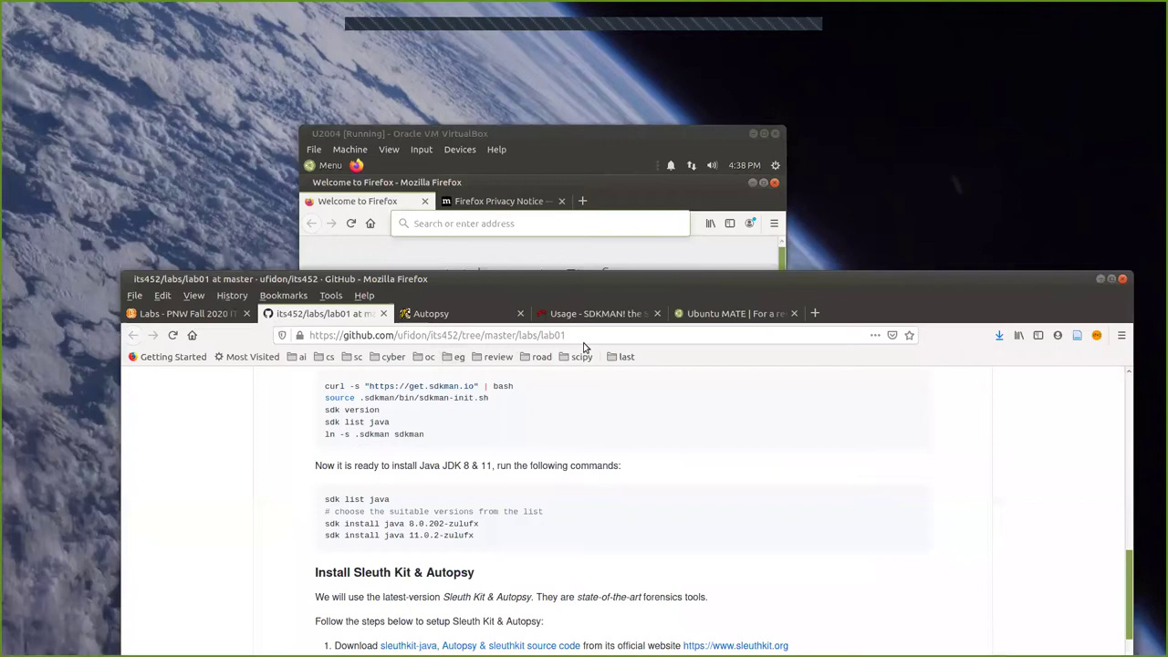
{"action": "left_click", "coordinate": [584, 335]}
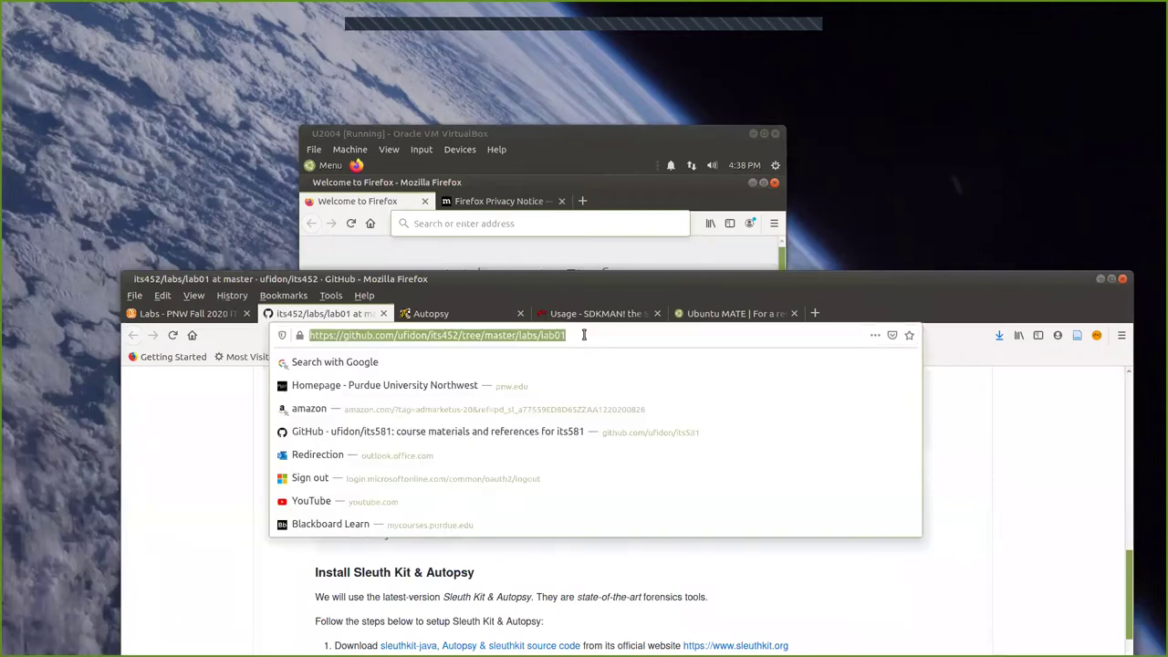
{"action": "left_click", "coordinate": [1099, 279]}
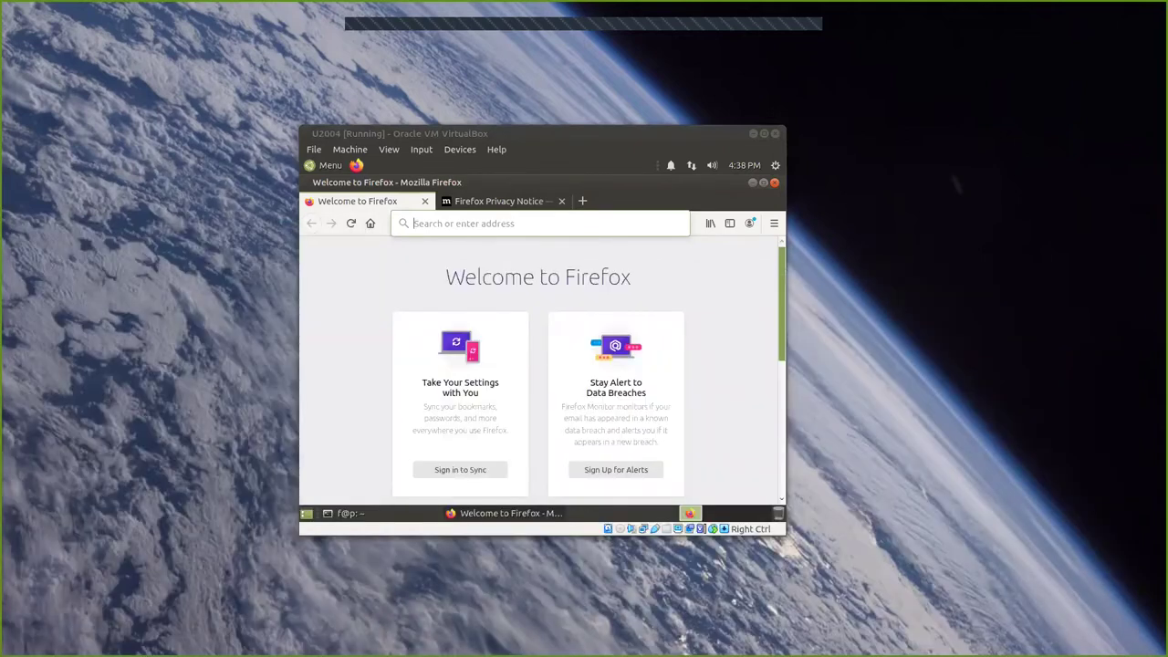
Load github.com/ufidon/its452 in the guest Firefox and dismiss the encrypted DNS notice.
{"action": "left_click", "coordinate": [480, 224]}
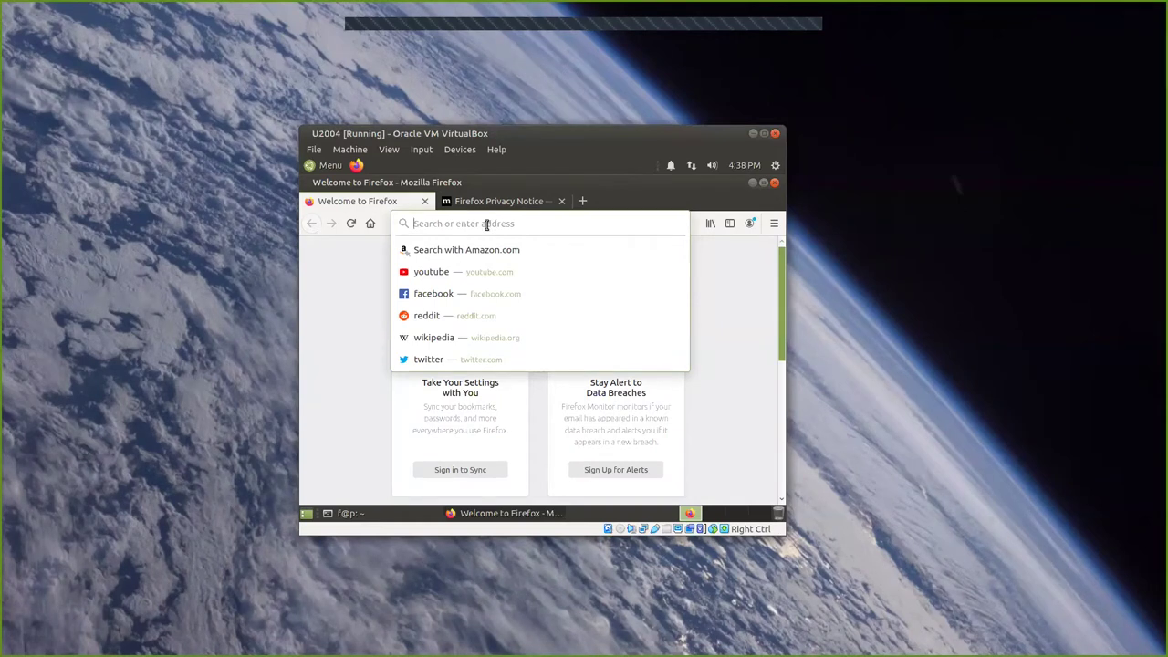
{"action": "type", "text": "github"}
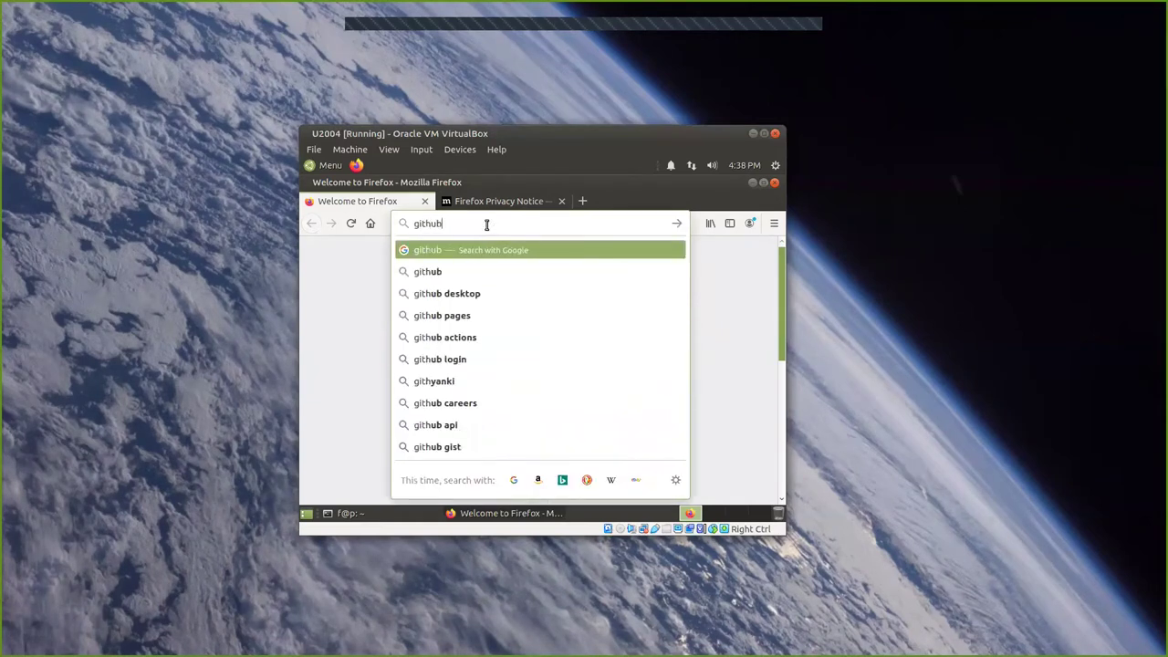
{"action": "type", "text": ".com/"}
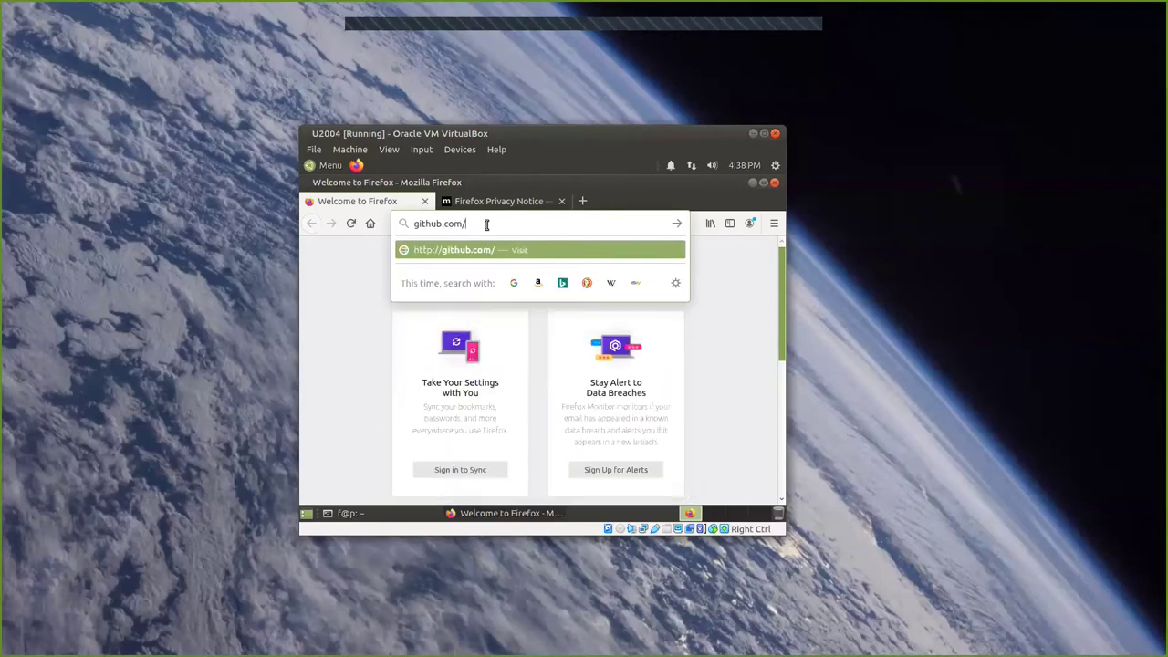
{"action": "type", "text": "ufidon/its452"}
{"action": "key", "text": "Return"}
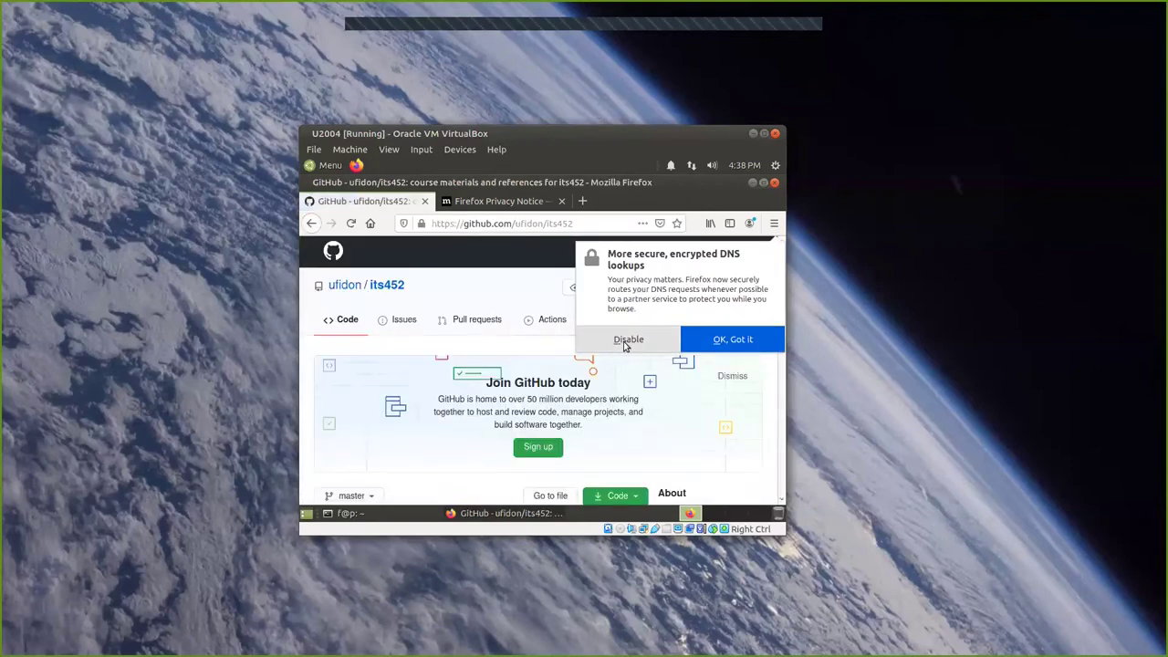
{"action": "left_click", "coordinate": [741, 339]}
{"action": "scroll", "coordinate": [455, 347], "scroll_direction": "down", "scroll_amount": 5}
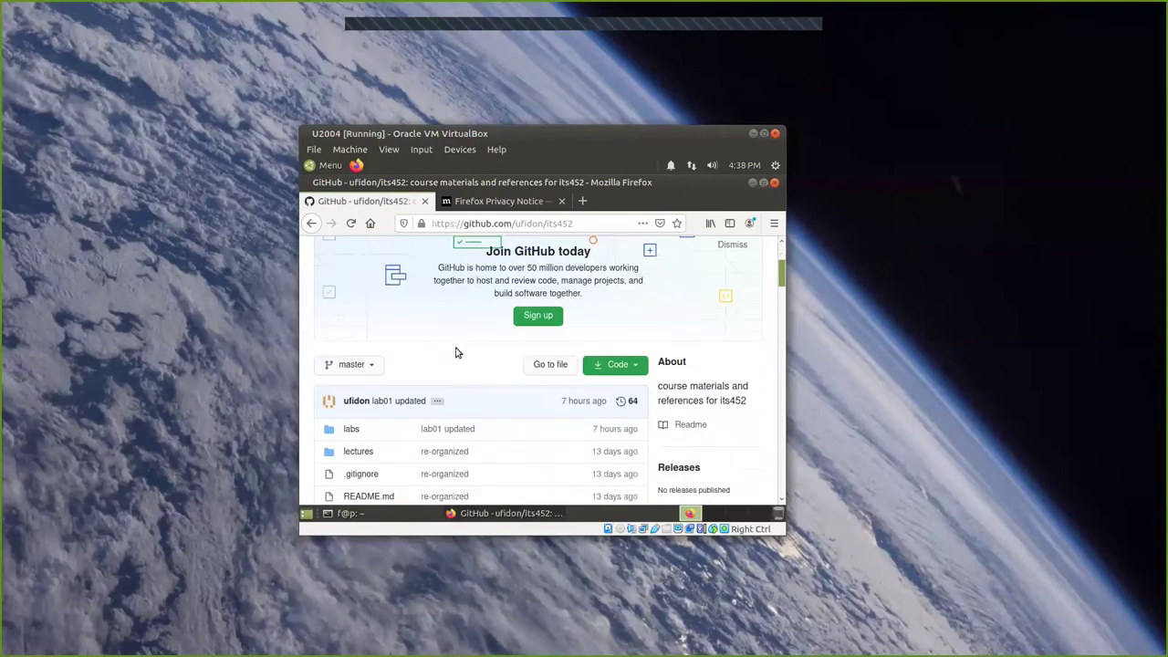
Open labs > lab01, copy 'sudo apt update' and paste it at the guest terminal prompt.
{"action": "left_click", "coordinate": [352, 318]}
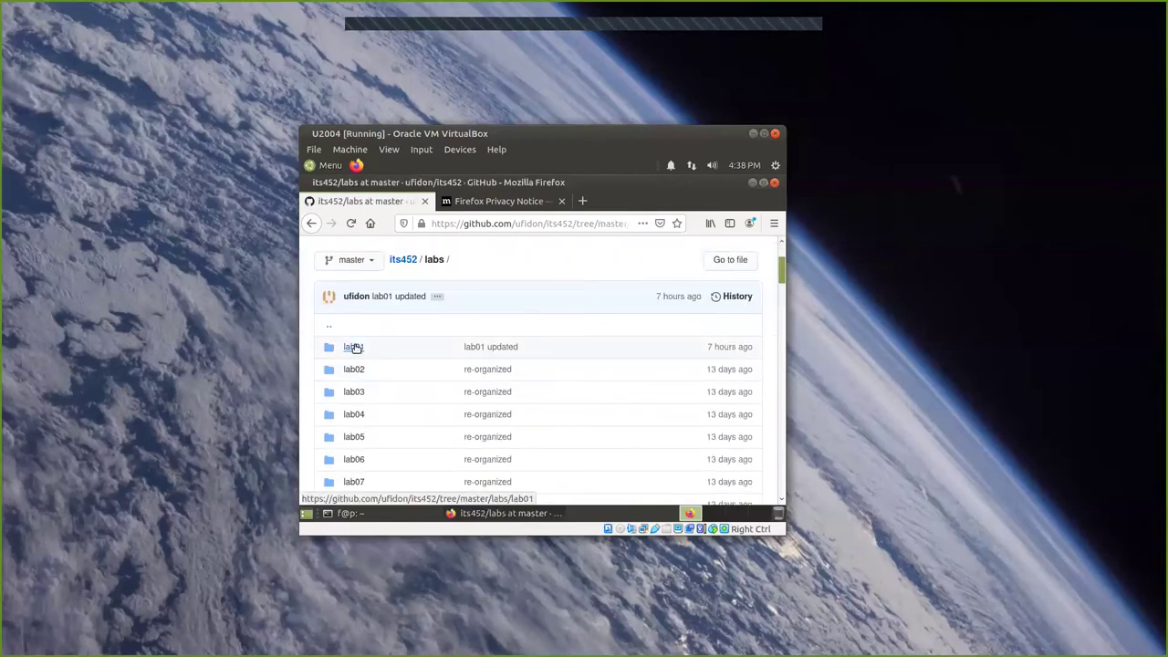
{"action": "left_click", "coordinate": [354, 348]}
{"action": "scroll", "coordinate": [547, 355], "scroll_direction": "down", "scroll_amount": 5}
{"action": "scroll", "coordinate": [547, 355], "scroll_direction": "down", "scroll_amount": 8}
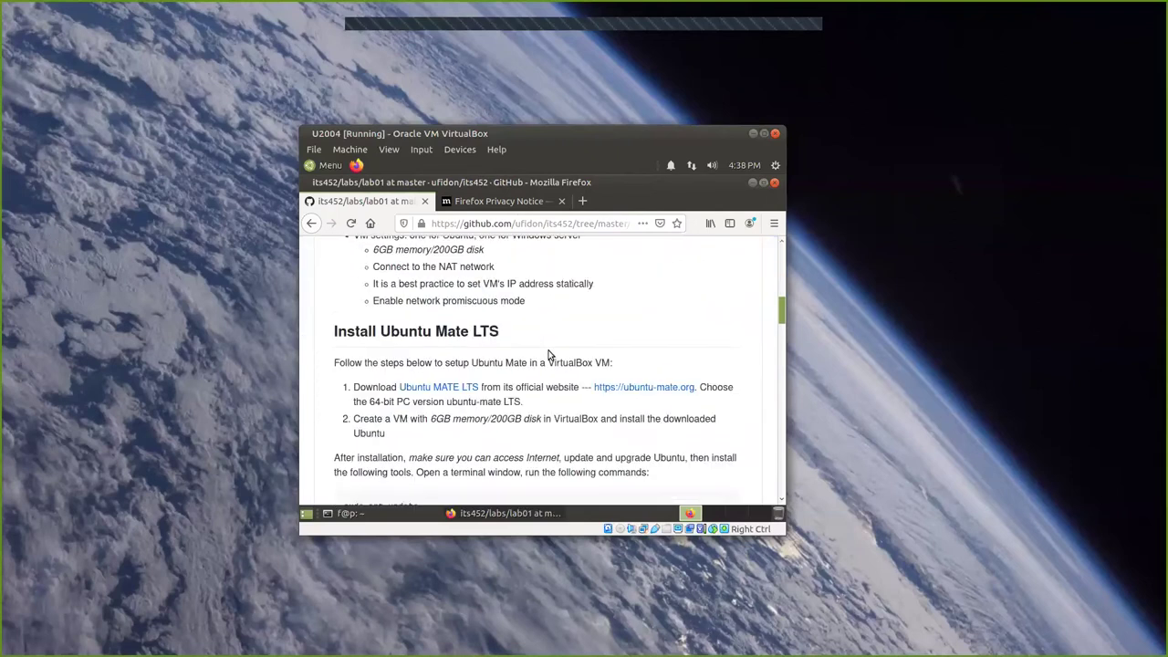
{"action": "triple_click", "coordinate": [387, 311]}
{"action": "right_click", "coordinate": [388, 312]}
{"action": "left_click", "coordinate": [408, 318]}
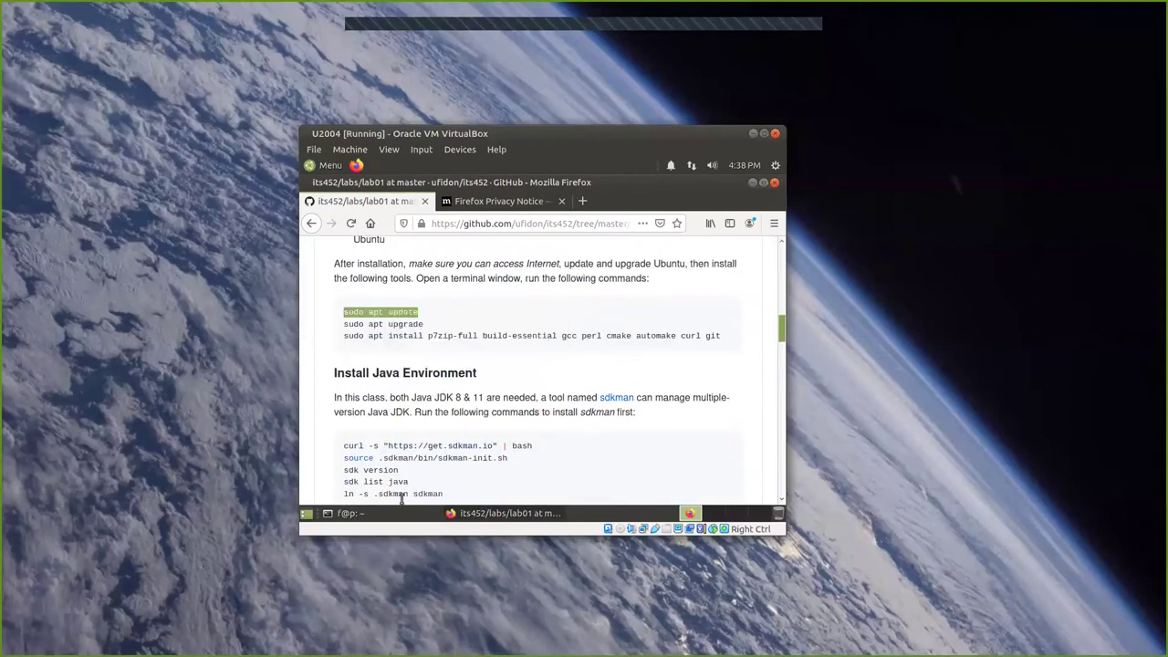
{"action": "left_click", "coordinate": [364, 513]}
{"action": "key", "text": "ctrl+shift+v"}
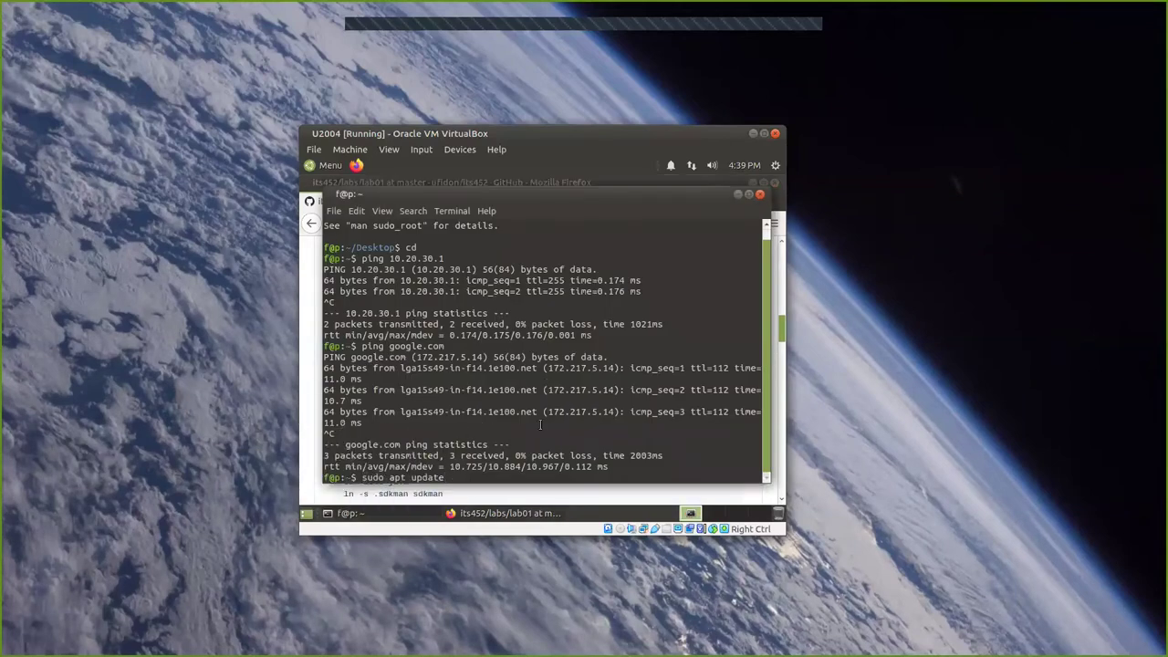
Run sudo apt update with the account password, then select the 'sudo apt upgrade' line in lab01.
{"action": "key", "text": "Return"}
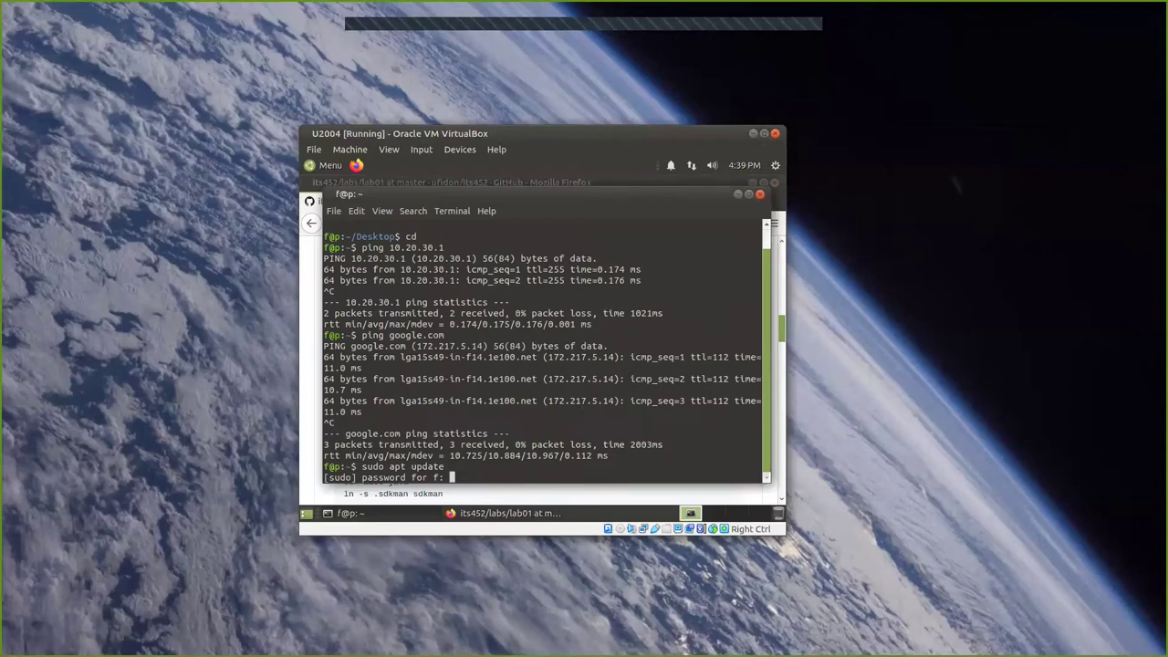
{"action": "key", "text": "Return"}
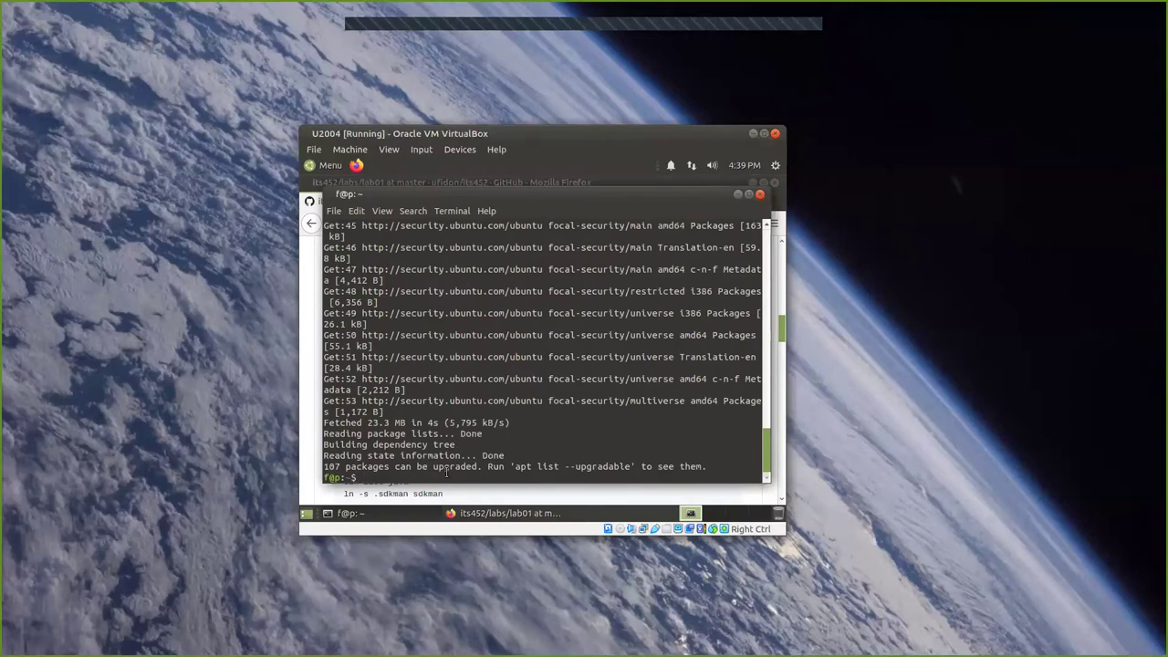
{"action": "left_click", "coordinate": [472, 517]}
{"action": "double_click", "coordinate": [389, 324]}
{"action": "triple_click", "coordinate": [387, 324]}
{"action": "right_click", "coordinate": [390, 326]}
Paste and run 'sudo apt upgrade', answer Y to proceed, then bring the lab page back.
{"action": "left_click", "coordinate": [403, 334]}
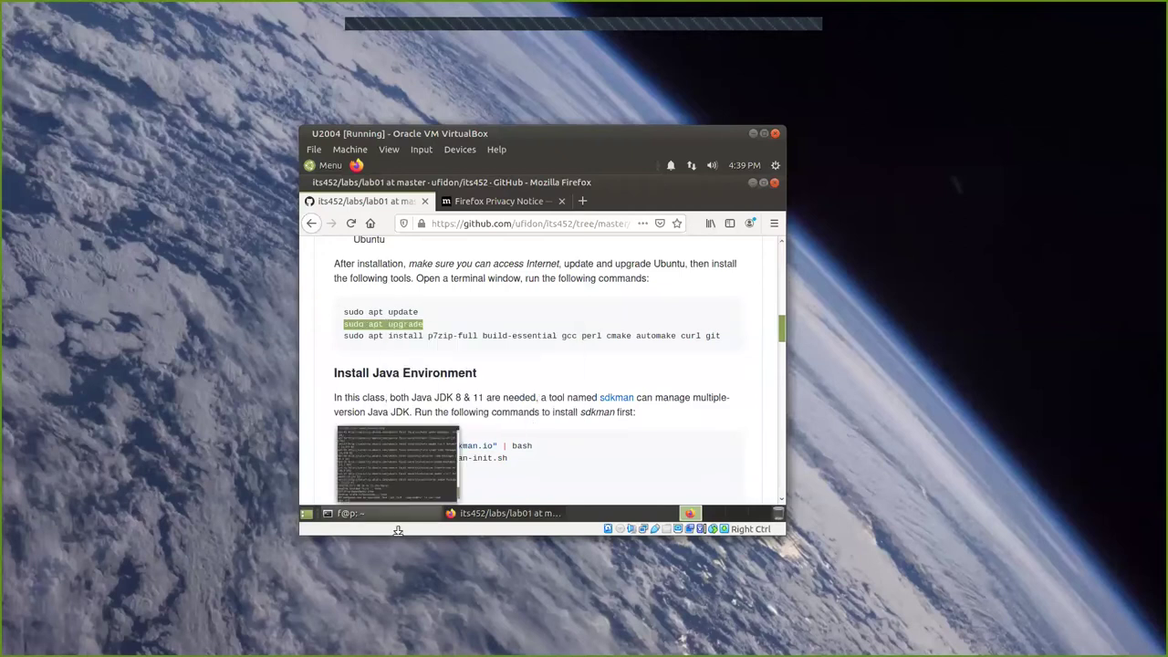
{"action": "left_click", "coordinate": [399, 520]}
{"action": "key", "text": "ctrl+shift+v"}
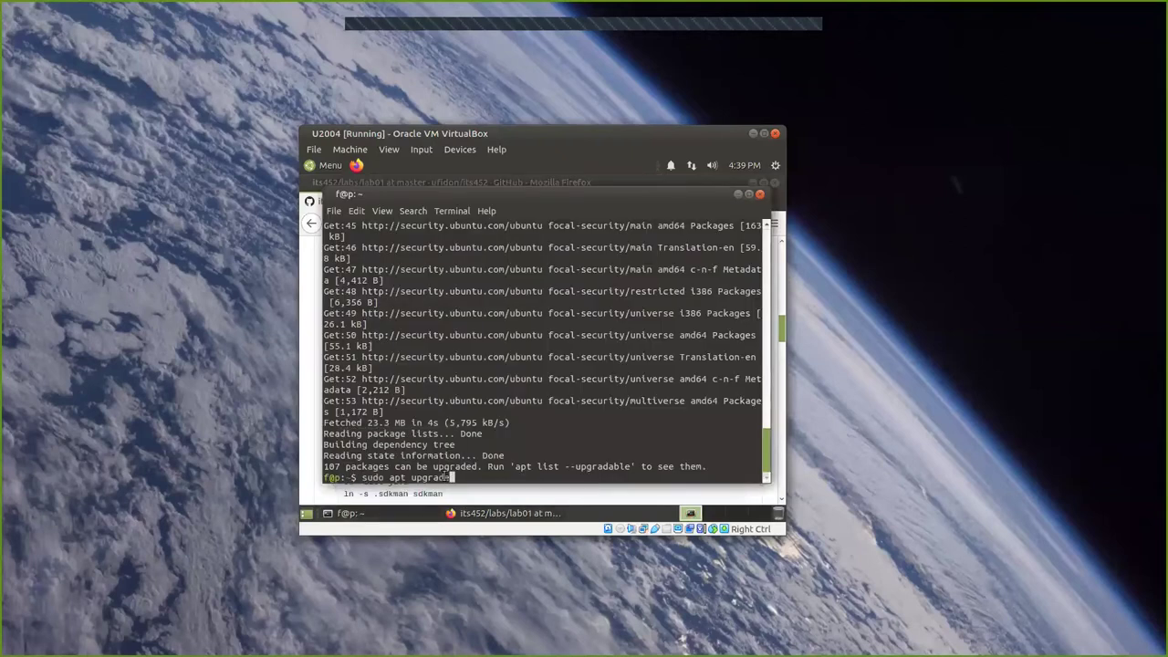
{"action": "key", "text": "Return"}
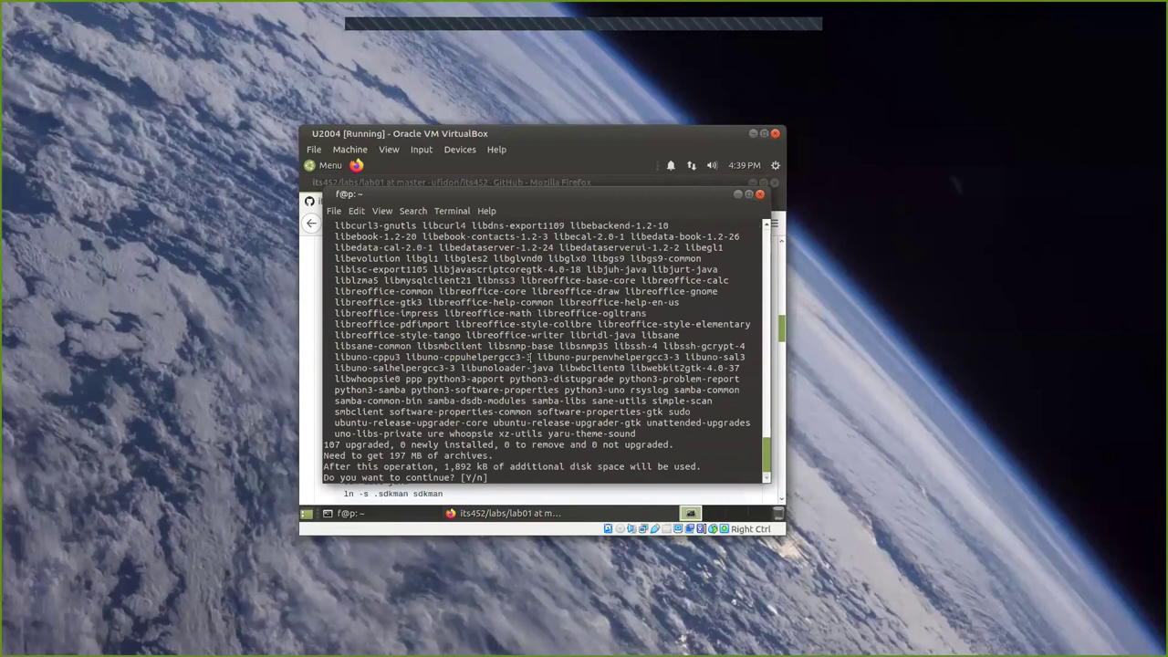
{"action": "type", "text": "Y"}
{"action": "key", "text": "Return"}
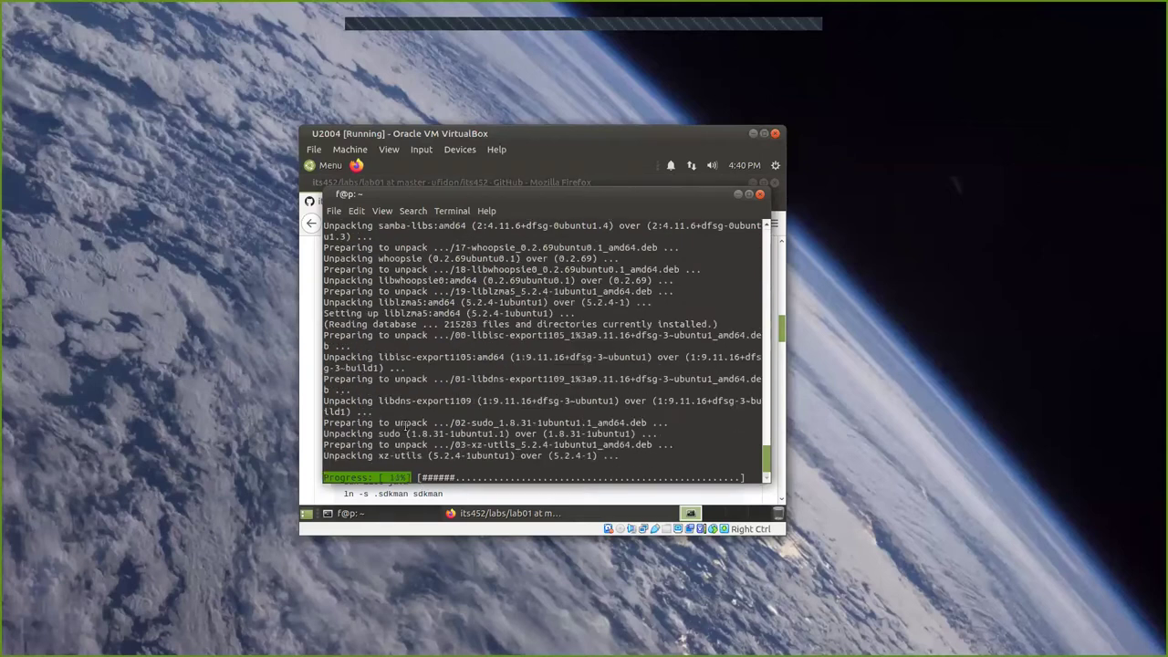
{"action": "mouse_move", "coordinate": [507, 518]}
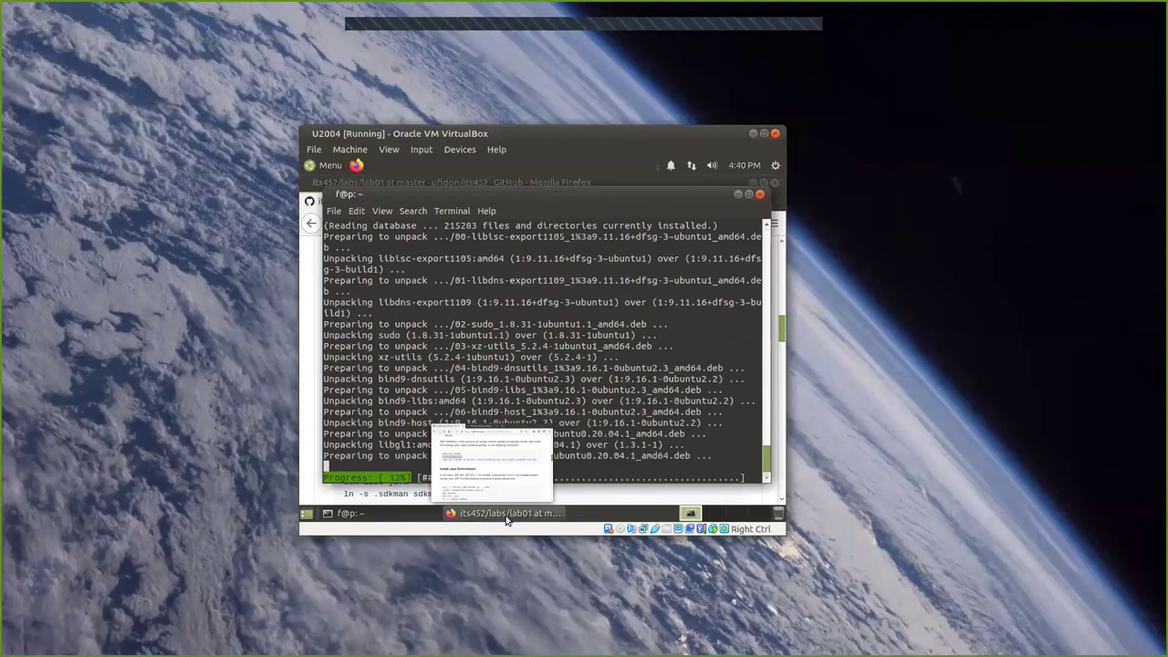
{"action": "left_click", "coordinate": [493, 489]}
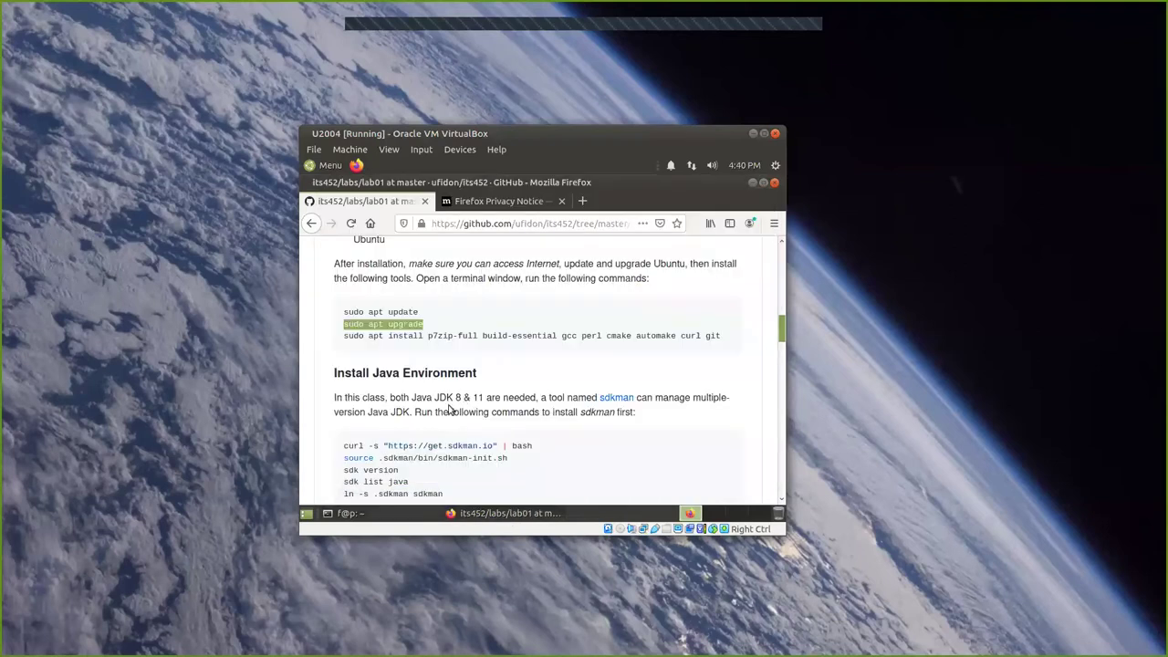
Check the upgrade progress in the guest terminal, then switch to the host Firefox lab01 page.
{"action": "left_click", "coordinate": [465, 345]}
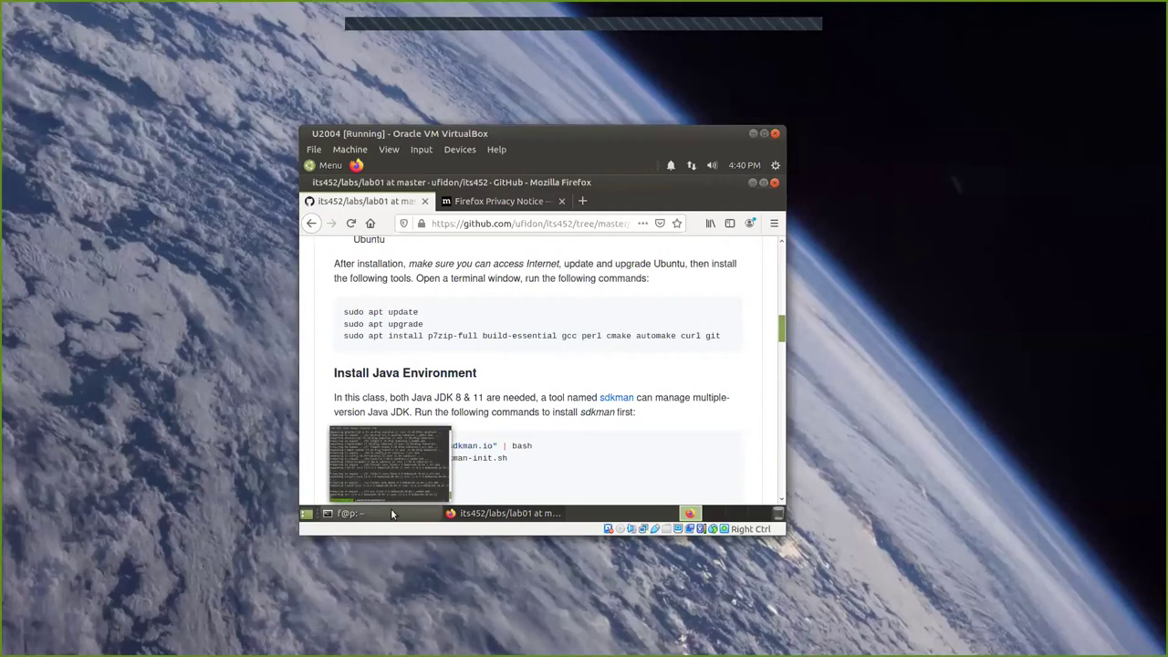
{"action": "left_click", "coordinate": [394, 513]}
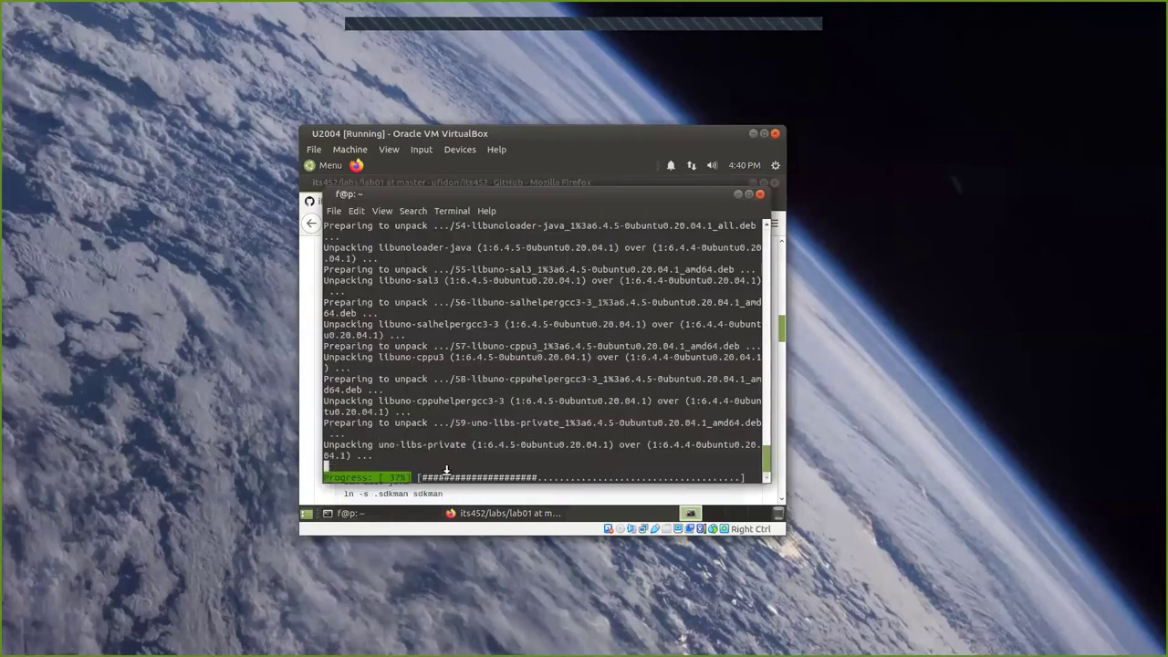
{"action": "left_click", "coordinate": [508, 513]}
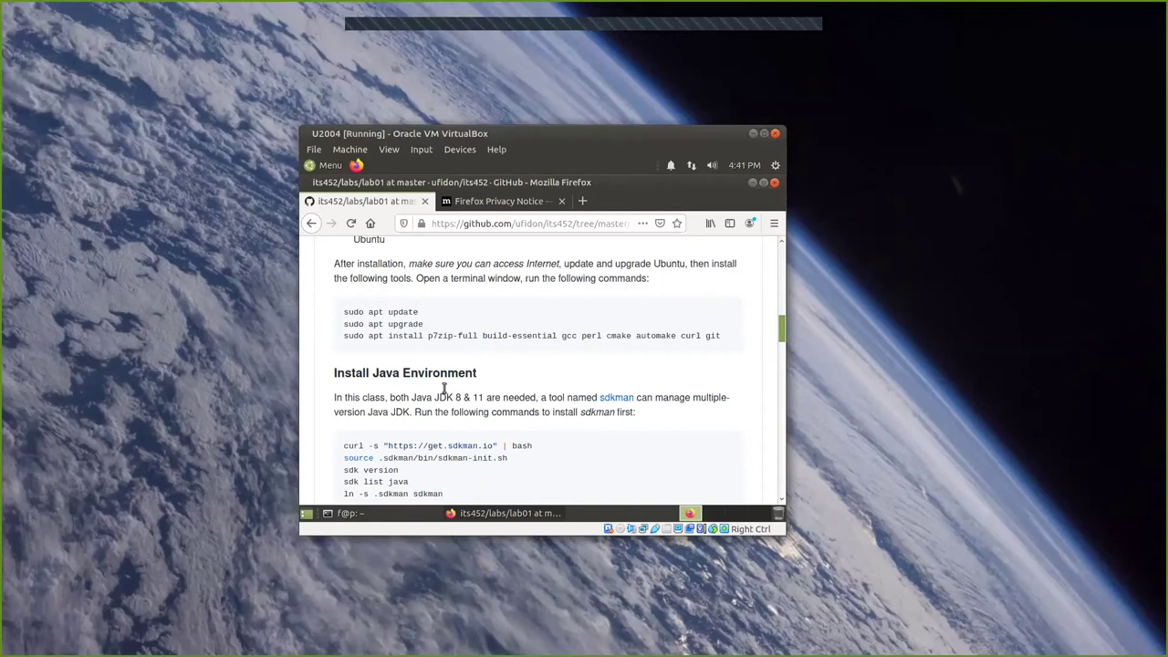
{"action": "mouse_move", "coordinate": [421, 514]}
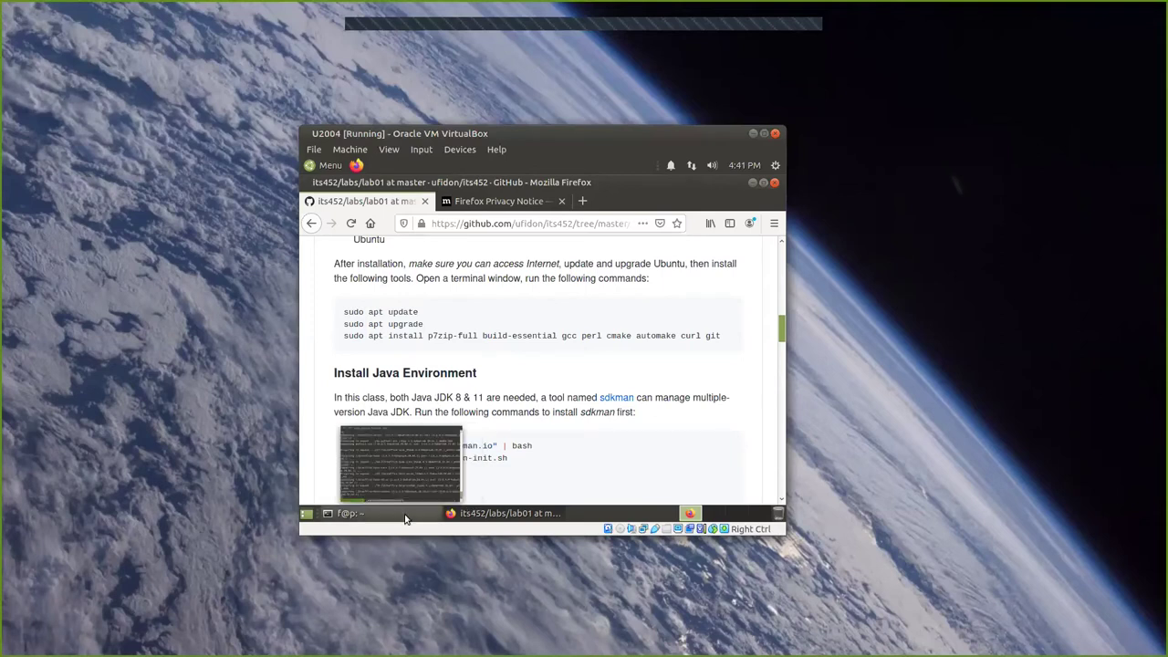
{"action": "left_click", "coordinate": [406, 517]}
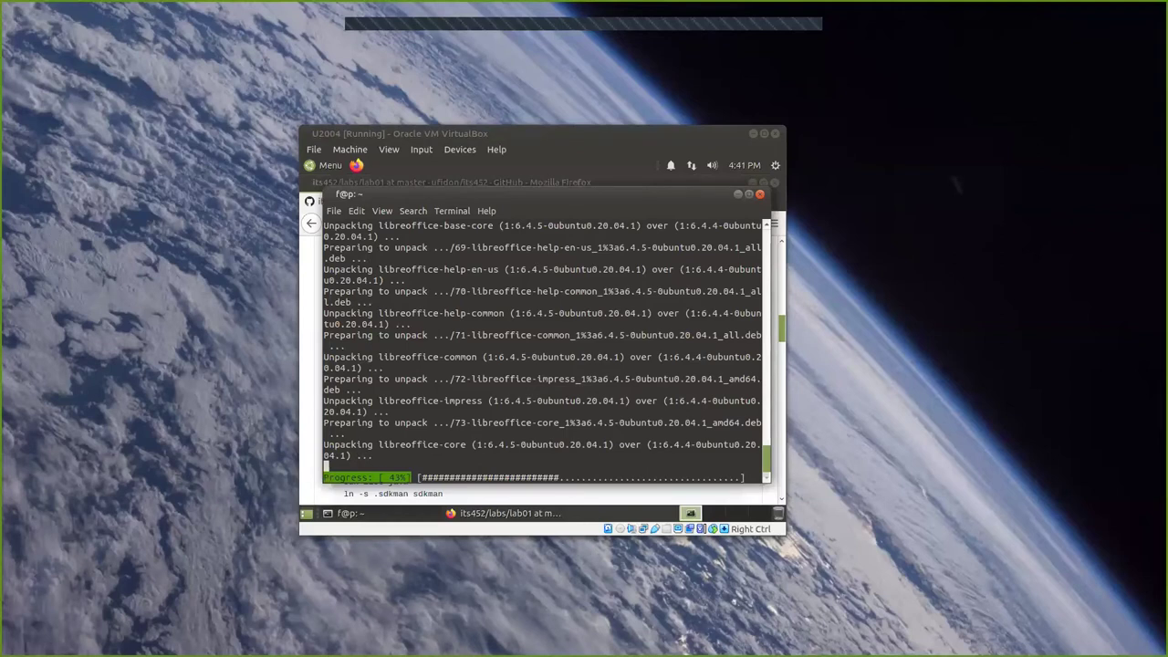
{"action": "key", "text": "alt+Tab"}
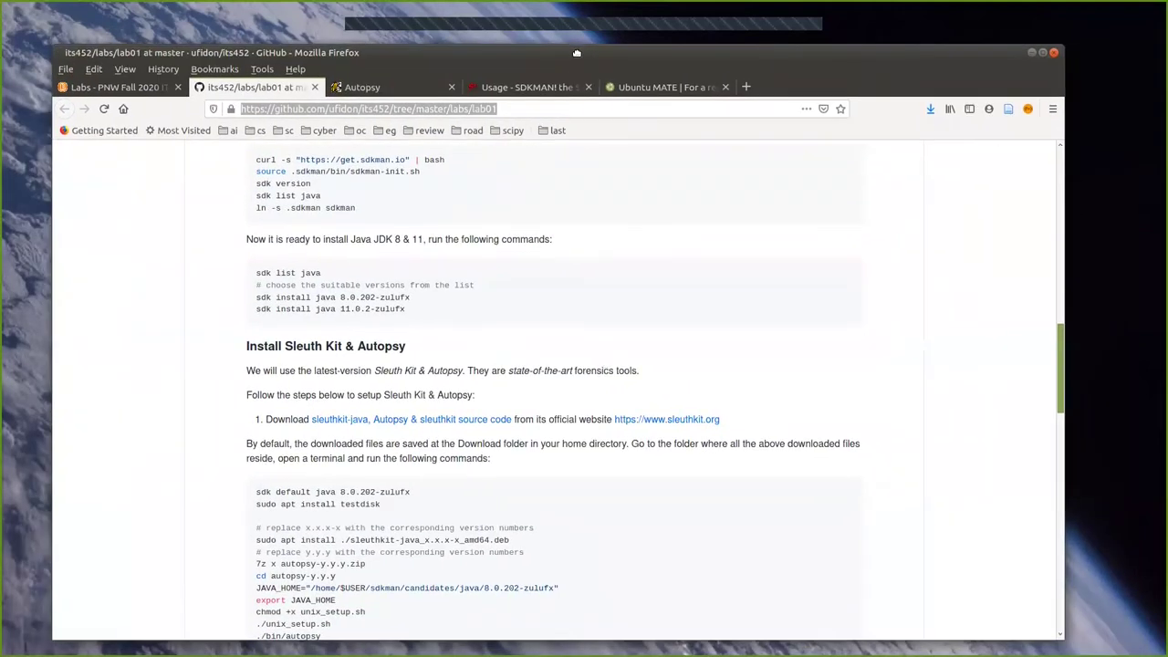
On the Autopsy page, open the 'intuitive' link in a new tab.
{"action": "left_click", "coordinate": [380, 88]}
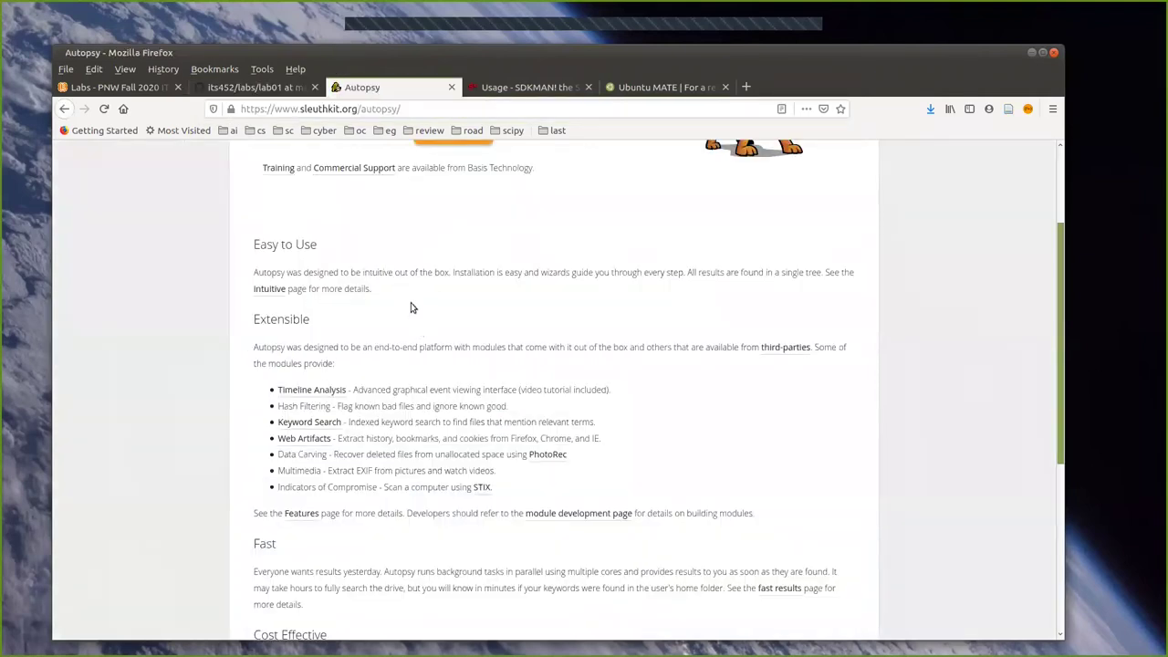
{"action": "scroll", "coordinate": [410, 308], "scroll_direction": "up", "scroll_amount": 3}
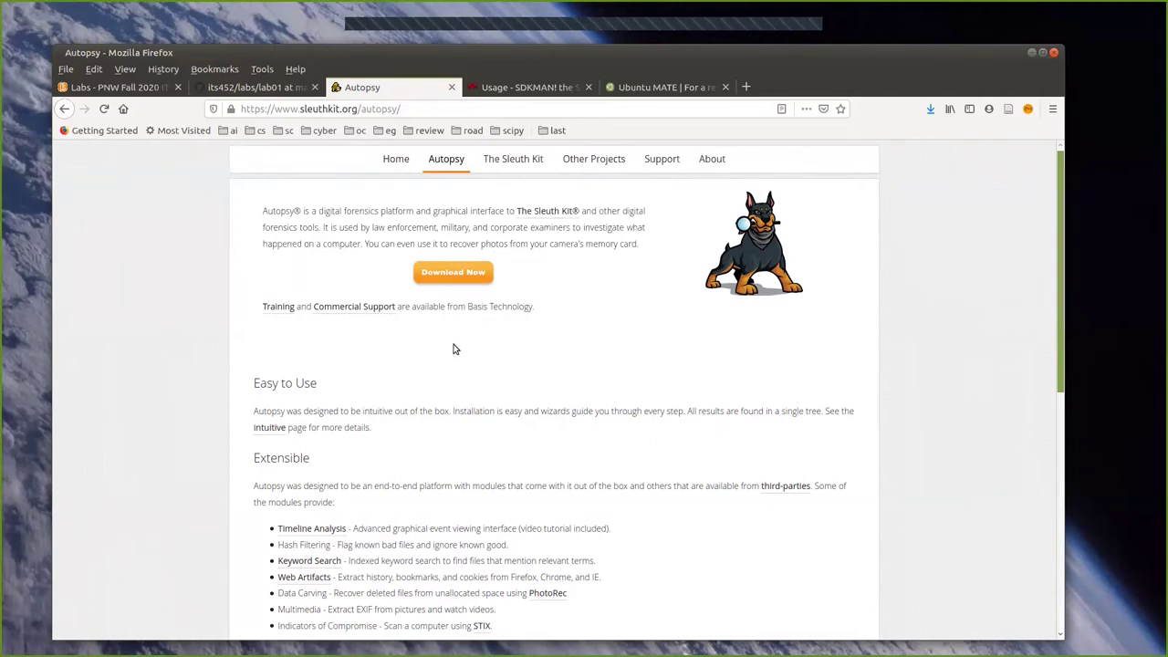
{"action": "scroll", "coordinate": [315, 358], "scroll_direction": "down", "scroll_amount": 2}
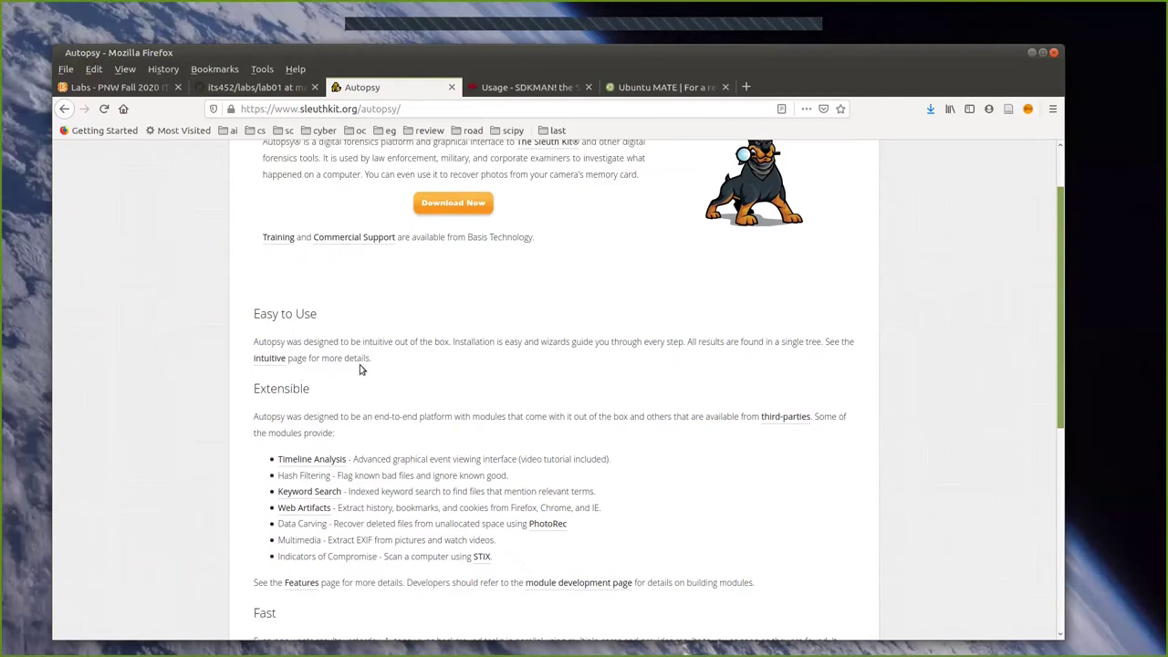
{"action": "right_click", "coordinate": [270, 361]}
{"action": "left_click", "coordinate": [283, 368]}
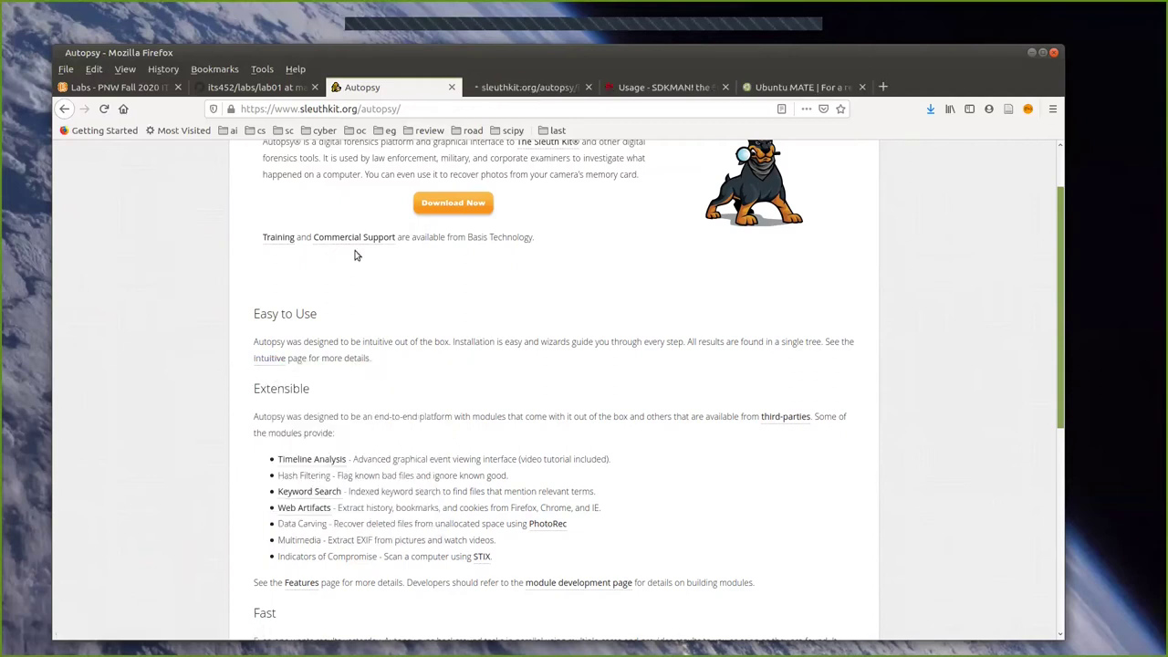
Read the Autopsy: Intuitive page, return to the main Autopsy tab, and drag Firefox aside.
{"action": "left_click", "coordinate": [519, 87]}
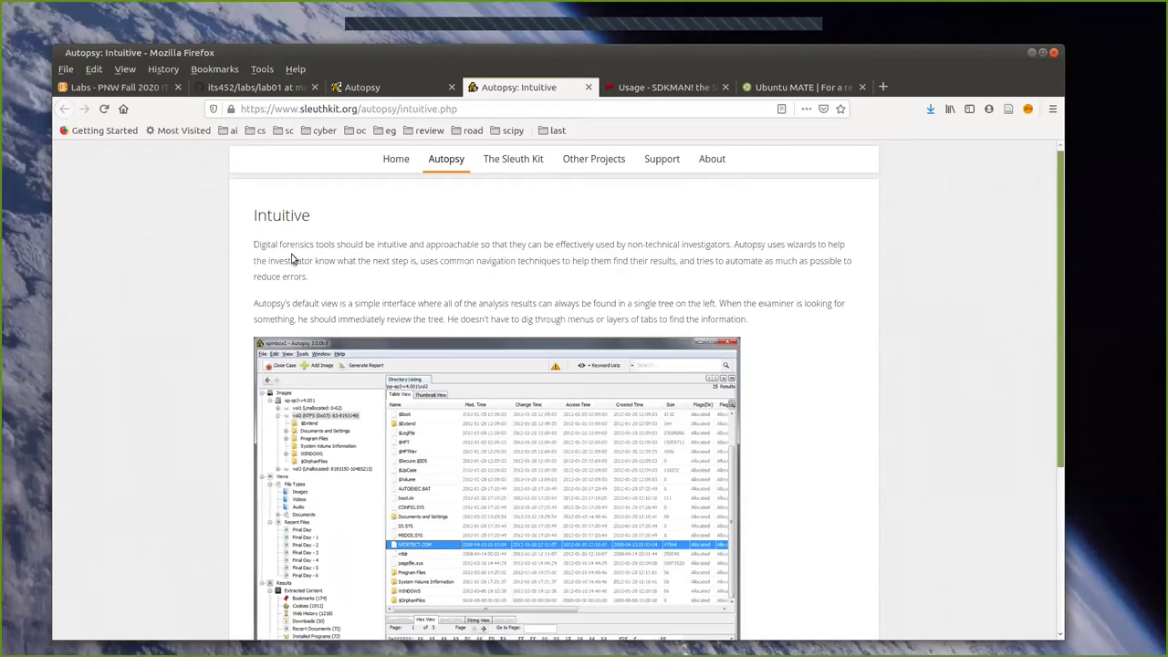
{"action": "scroll", "coordinate": [392, 246], "scroll_direction": "down", "scroll_amount": 1}
{"action": "scroll", "coordinate": [347, 230], "scroll_direction": "up", "scroll_amount": 1}
{"action": "scroll", "coordinate": [392, 310], "scroll_direction": "down", "scroll_amount": 3}
{"action": "scroll", "coordinate": [399, 334], "scroll_direction": "down", "scroll_amount": 1}
{"action": "scroll", "coordinate": [399, 228], "scroll_direction": "up", "scroll_amount": 2}
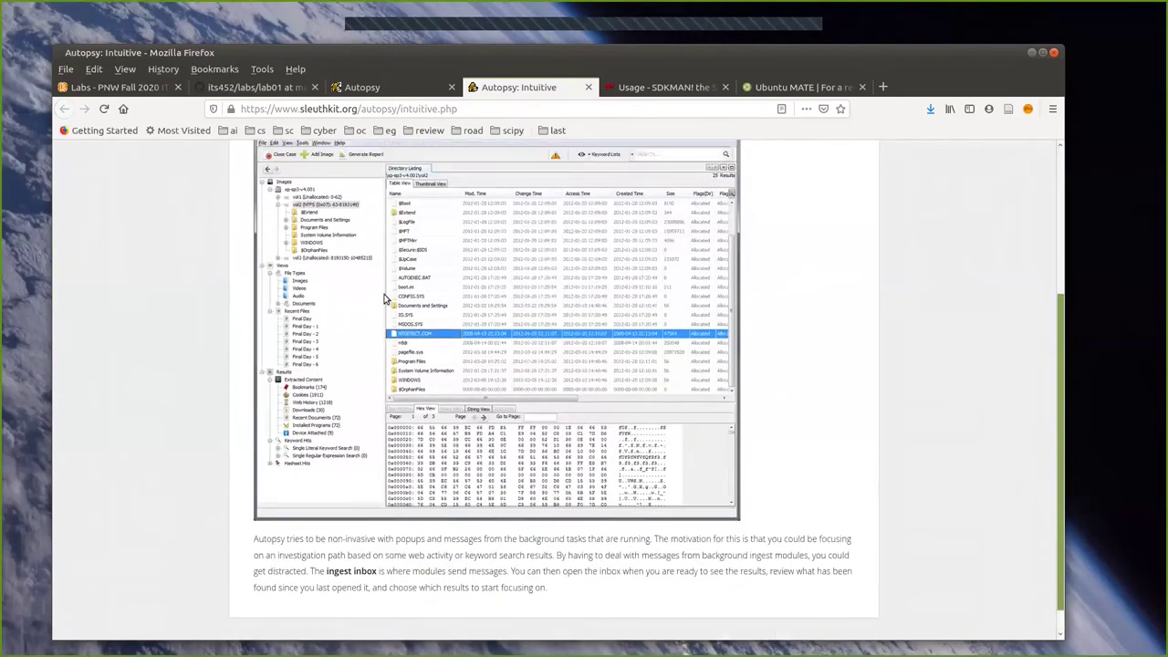
{"action": "left_click", "coordinate": [398, 93]}
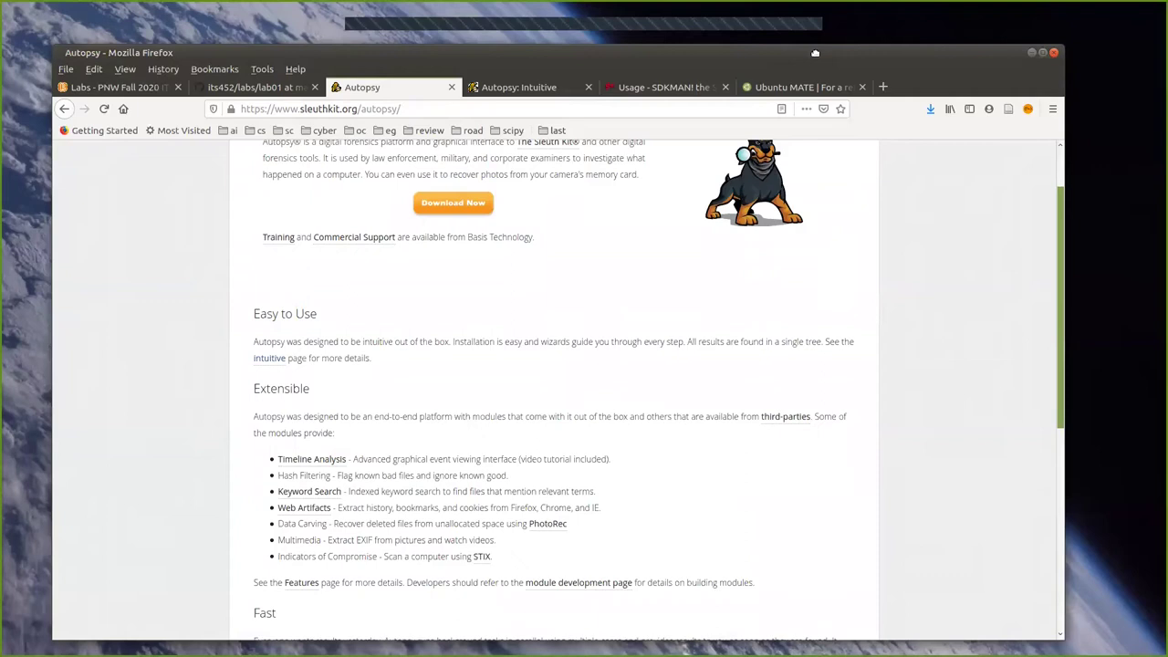
{"action": "left_click_drag", "start_coordinate": [815, 52], "coordinate": [4, 140]}
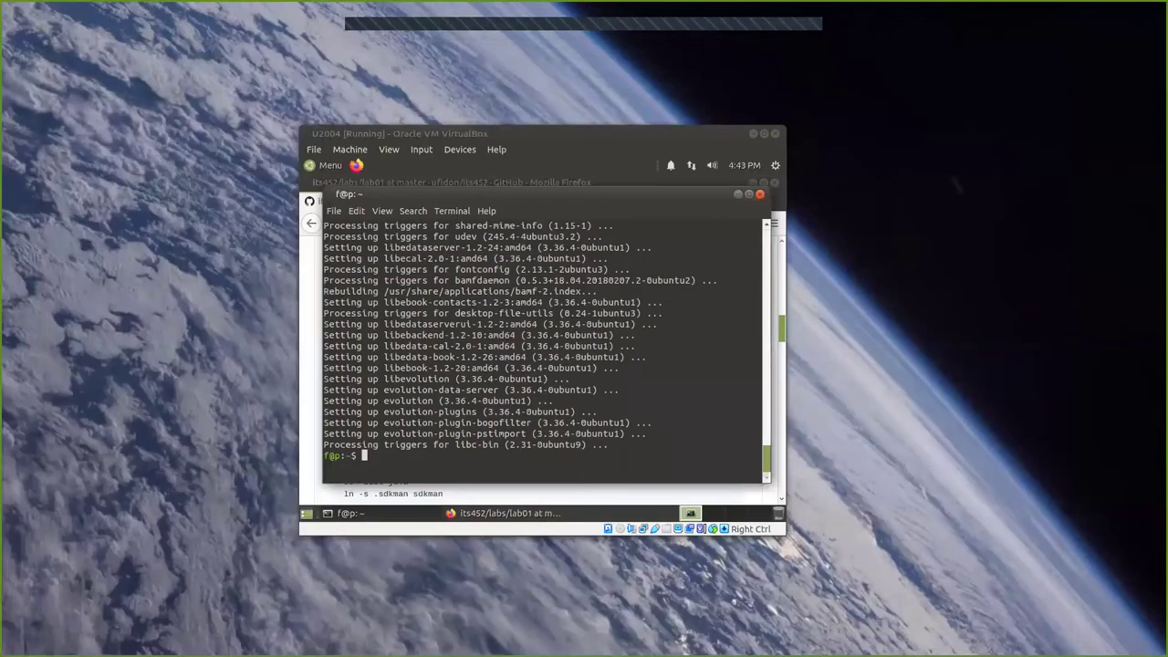
Select and copy the apt install command line from the guest lab01 page.
{"action": "mouse_move", "coordinate": [422, 527]}
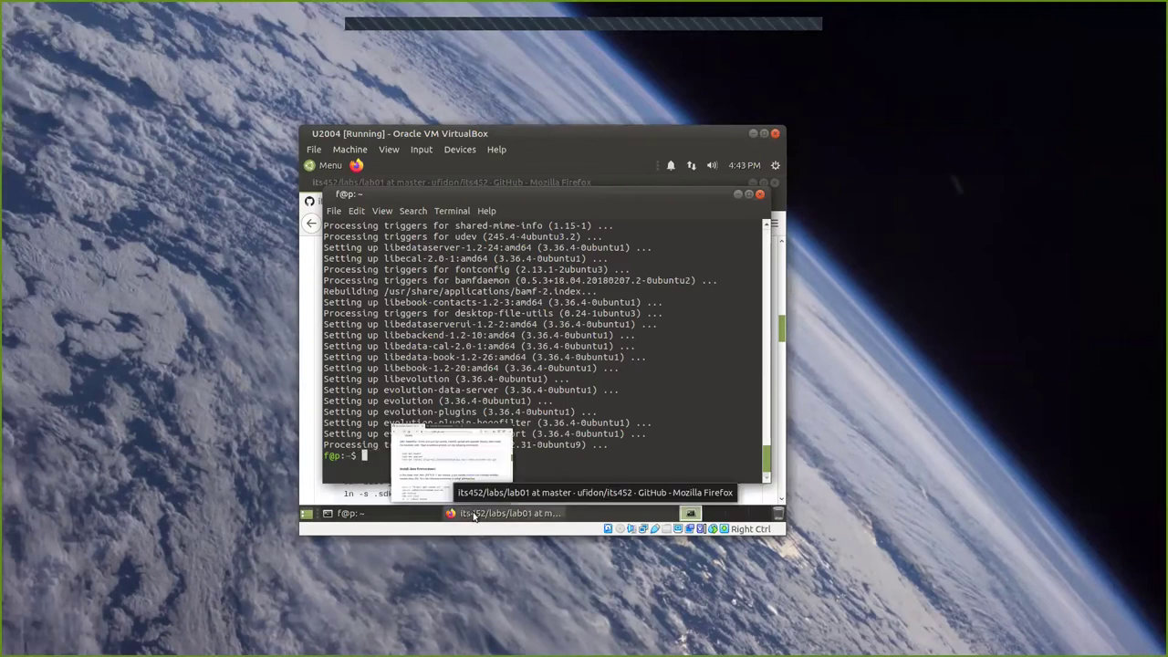
{"action": "left_click", "coordinate": [472, 514]}
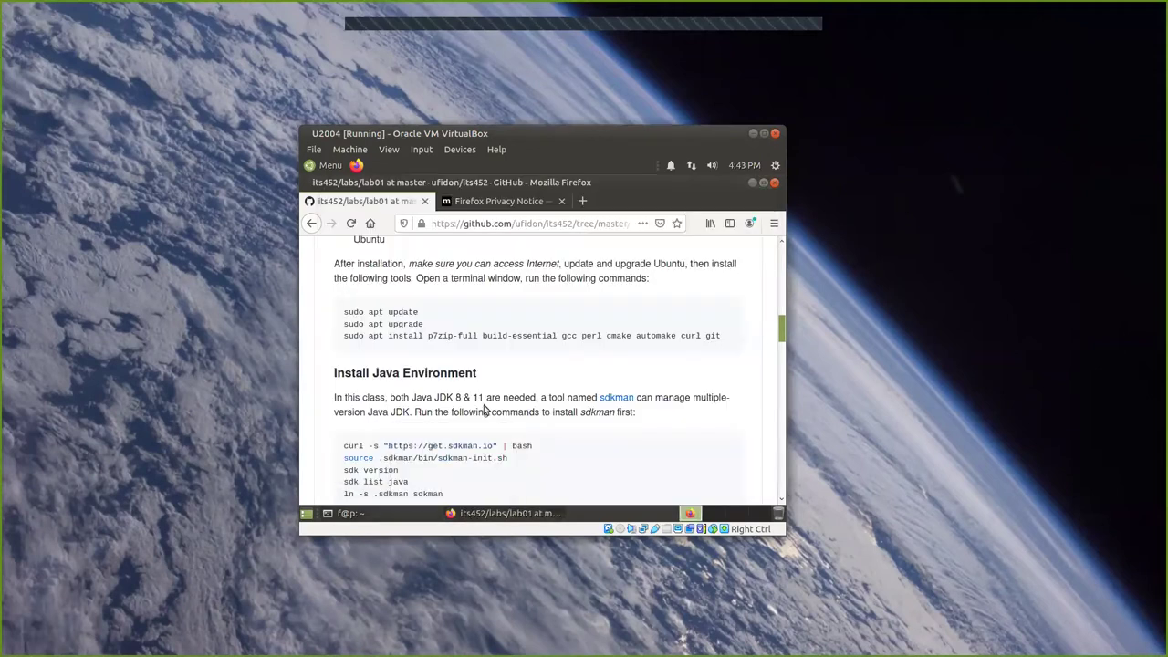
{"action": "triple_click", "coordinate": [463, 335]}
{"action": "right_click", "coordinate": [464, 334]}
{"action": "left_click", "coordinate": [483, 352]}
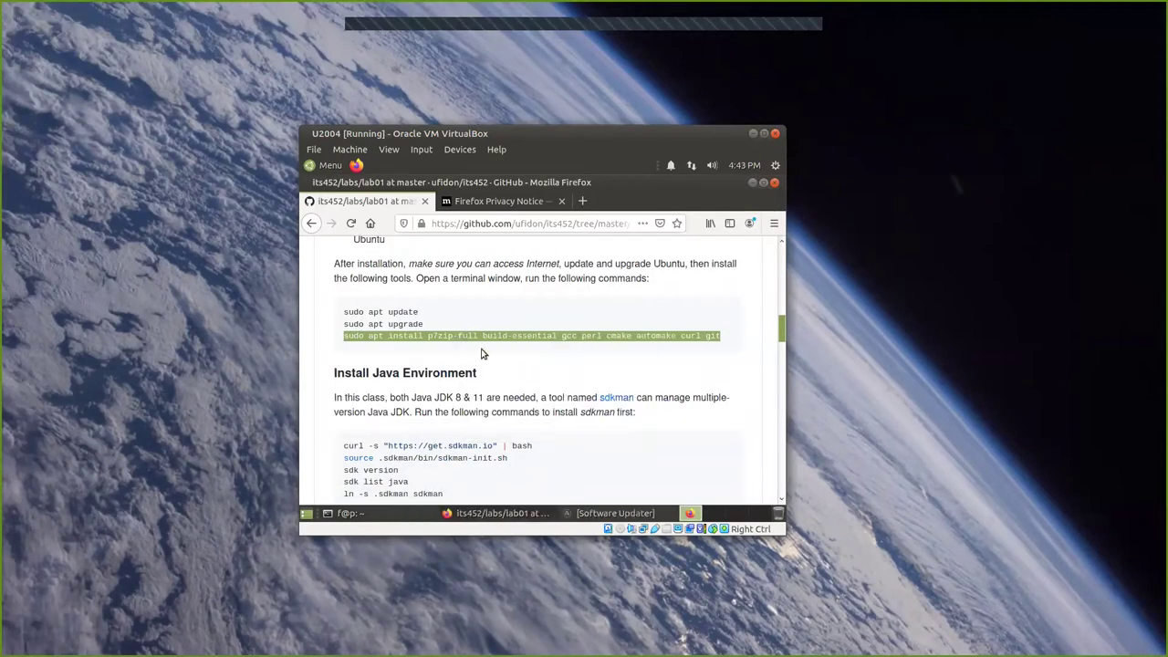
{"action": "triple_click", "coordinate": [466, 336]}
{"action": "left_click", "coordinate": [516, 335]}
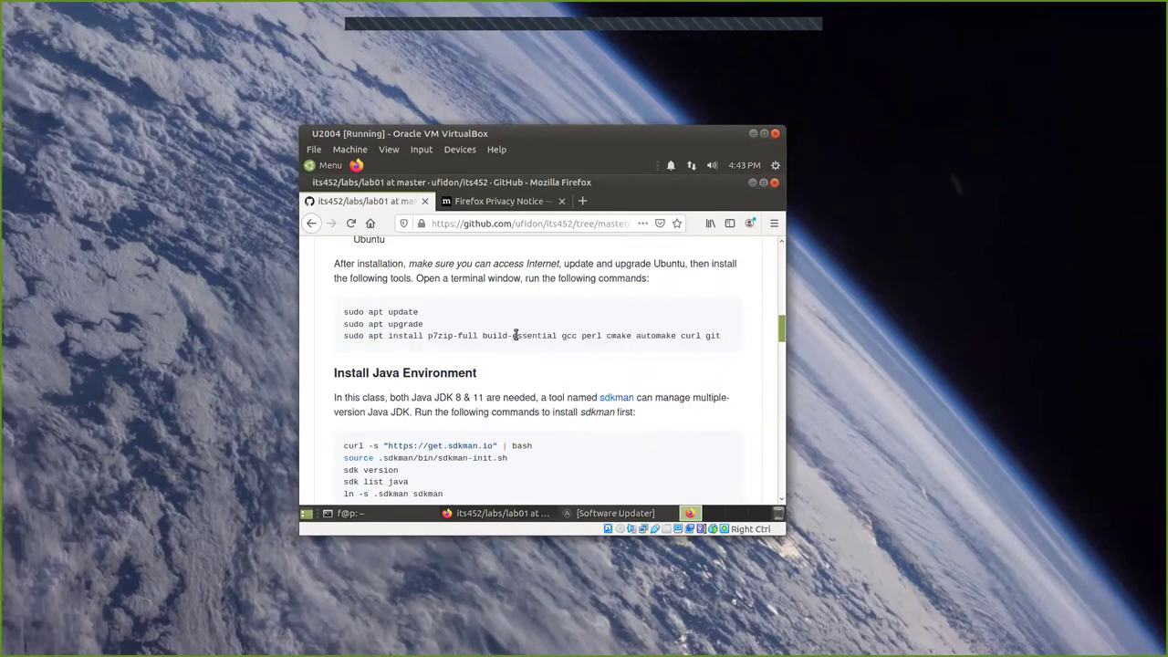
{"action": "triple_click", "coordinate": [450, 336]}
{"action": "left_click", "coordinate": [450, 336]}
Erase a stray 'upgrade' pasted at the terminal prompt and recopy the apt install line.
{"action": "double_click", "coordinate": [408, 324]}
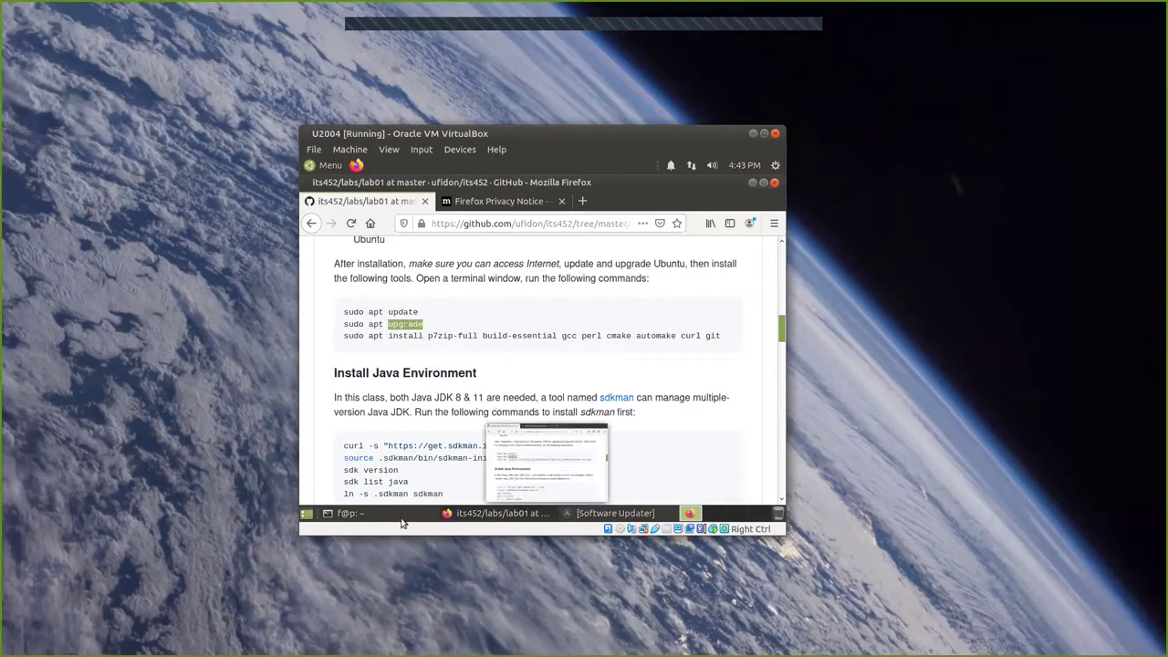
{"action": "left_click", "coordinate": [462, 475]}
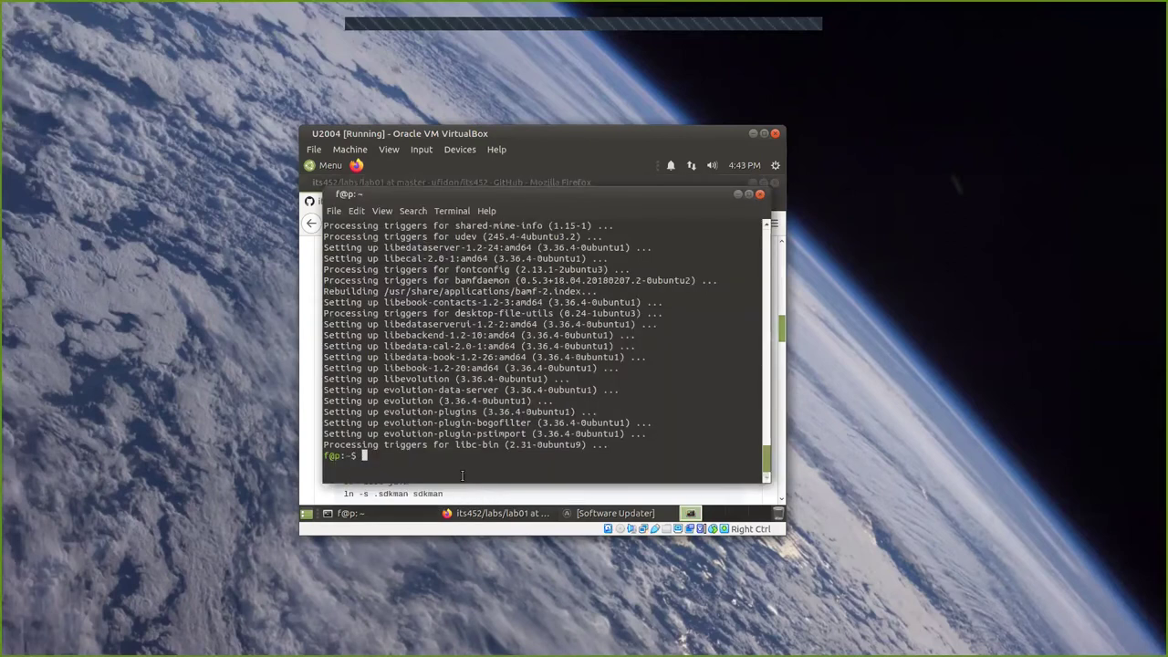
{"action": "middle_click", "coordinate": [369, 455]}
{"action": "key", "text": "BackSpace"}
{"action": "key", "text": "BackSpace"}
{"action": "key", "text": "BackSpace"}
{"action": "key", "text": "BackSpace"}
{"action": "key", "text": "BackSpace"}
{"action": "key", "text": "BackSpace"}
{"action": "key", "text": "BackSpace"}
{"action": "left_click", "coordinate": [500, 513]}
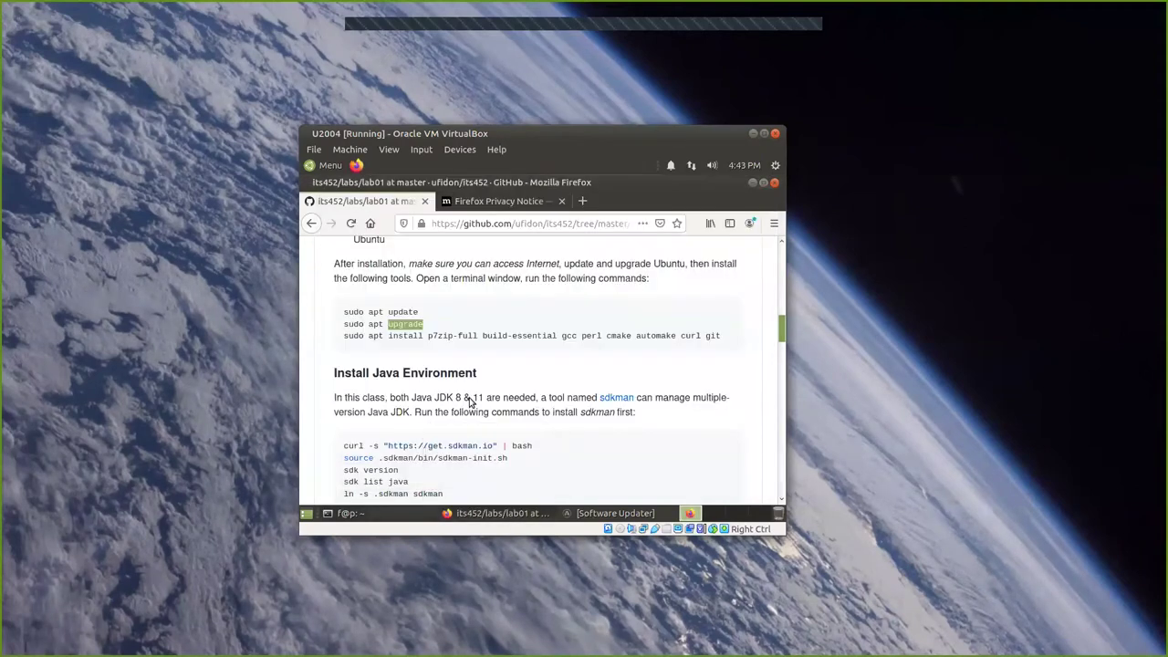
{"action": "triple_click", "coordinate": [471, 334]}
{"action": "left_click", "coordinate": [473, 335]}
{"action": "triple_click", "coordinate": [473, 335]}
{"action": "left_click", "coordinate": [473, 335]}
{"action": "triple_click", "coordinate": [474, 335]}
{"action": "right_click", "coordinate": [476, 336]}
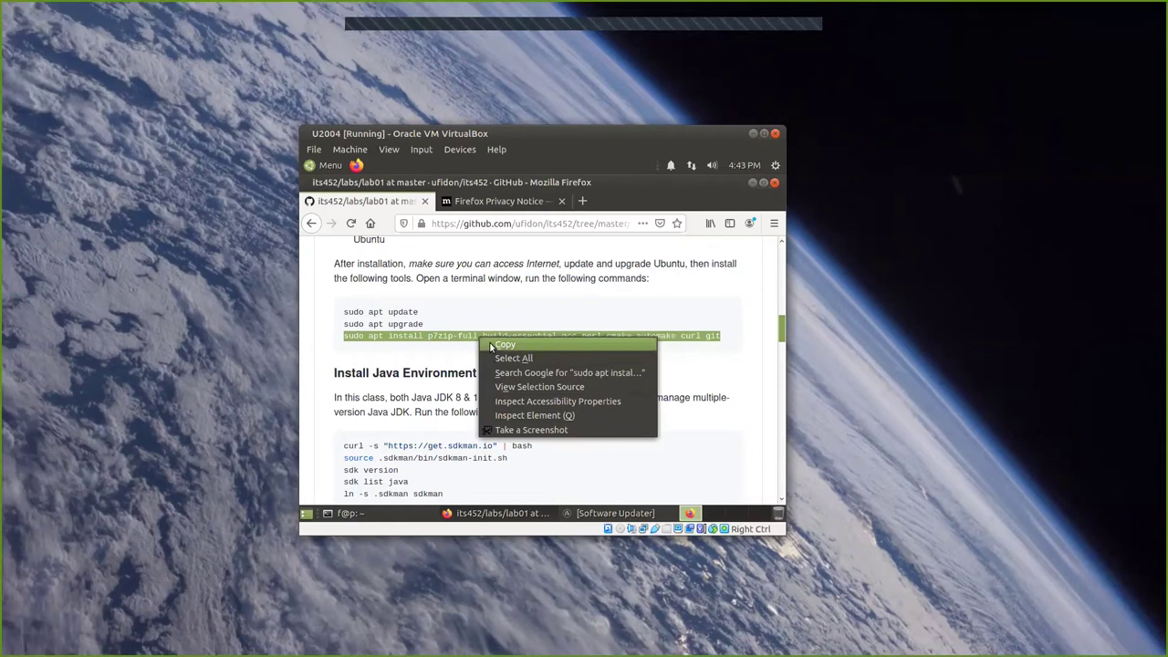
{"action": "left_click", "coordinate": [493, 346]}
Paste and run the apt install command, confirm with Y, then close the terminal.
{"action": "left_click", "coordinate": [411, 515]}
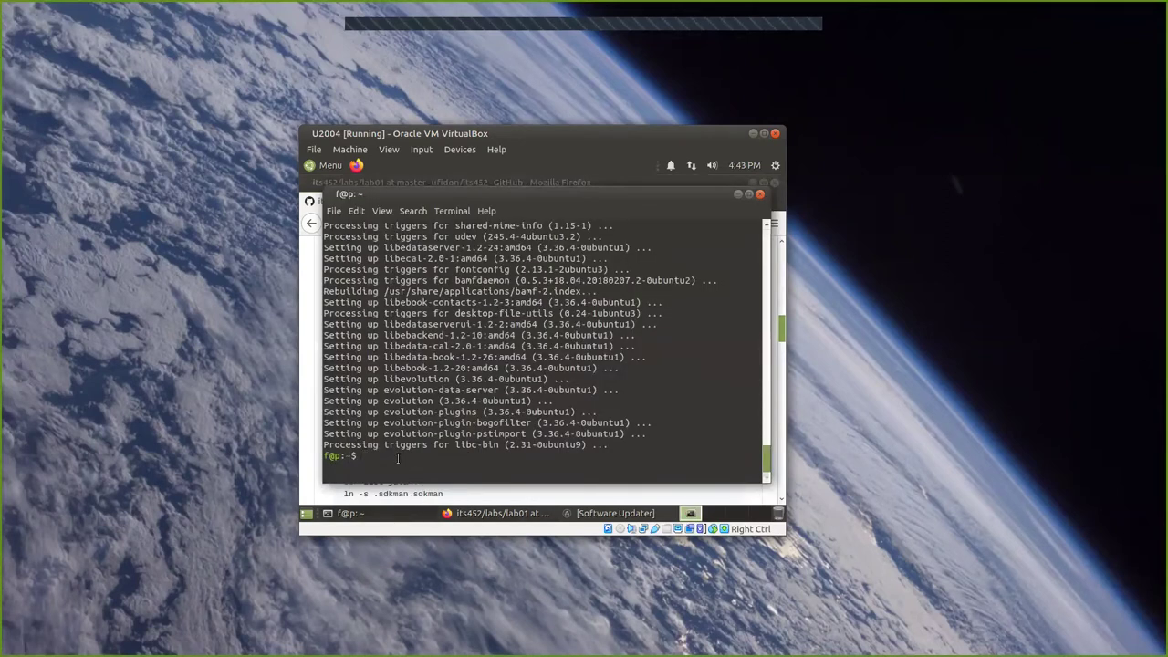
{"action": "key", "text": "ctrl+shift+v"}
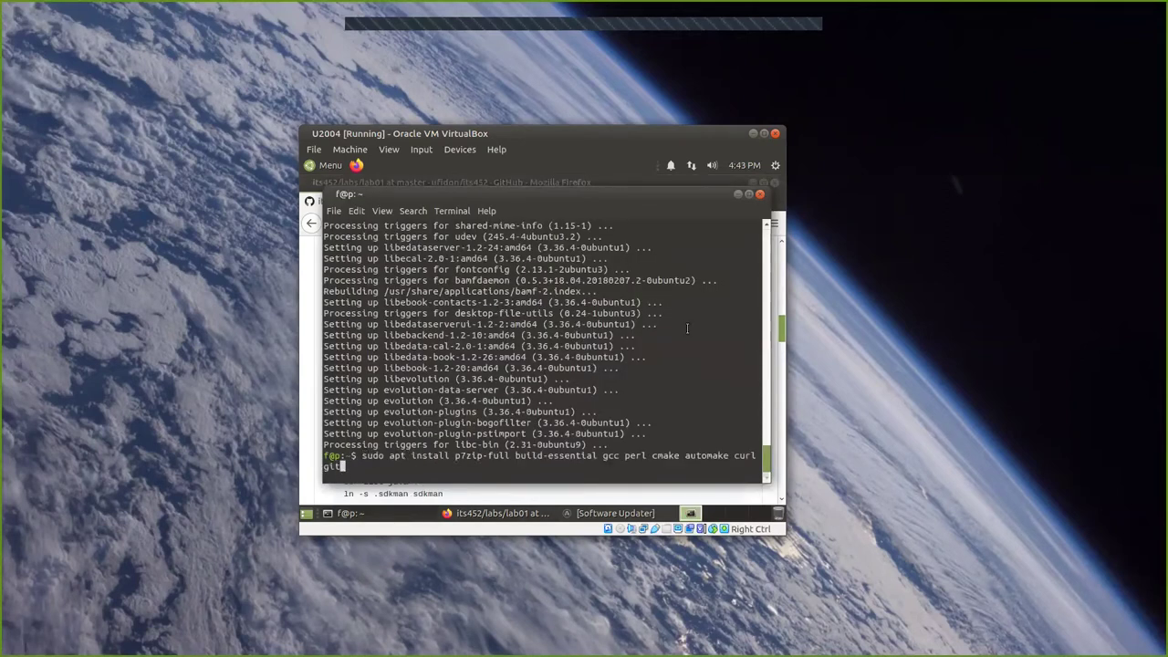
{"action": "key", "text": "Return"}
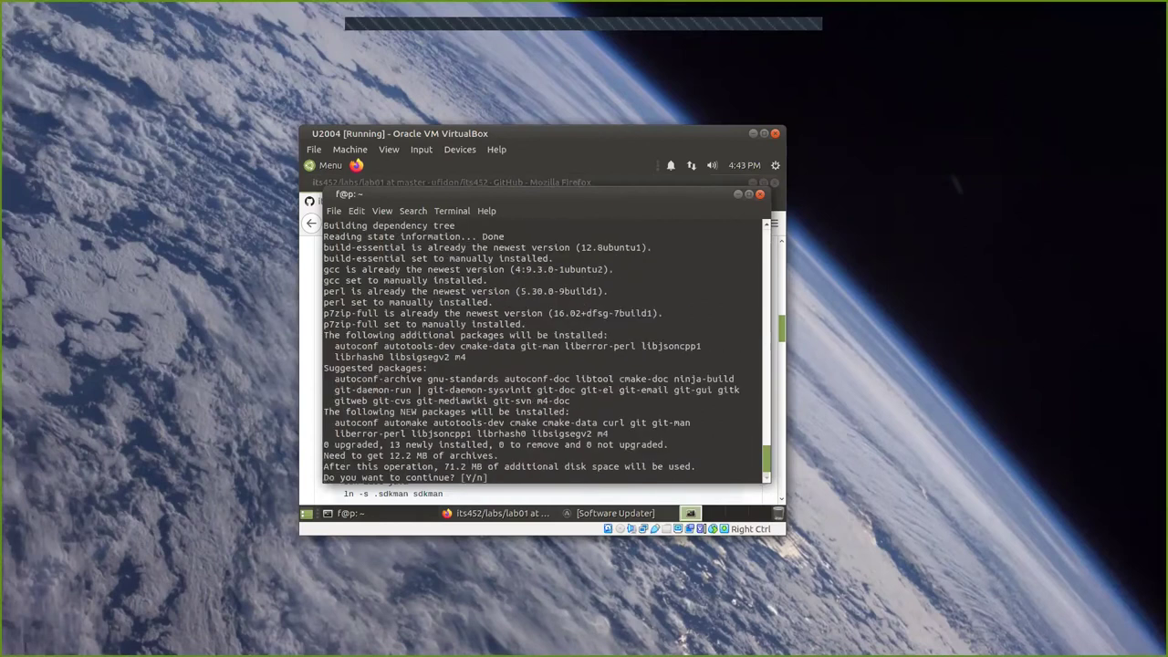
{"action": "type", "text": "Y"}
{"action": "key", "text": "Return"}
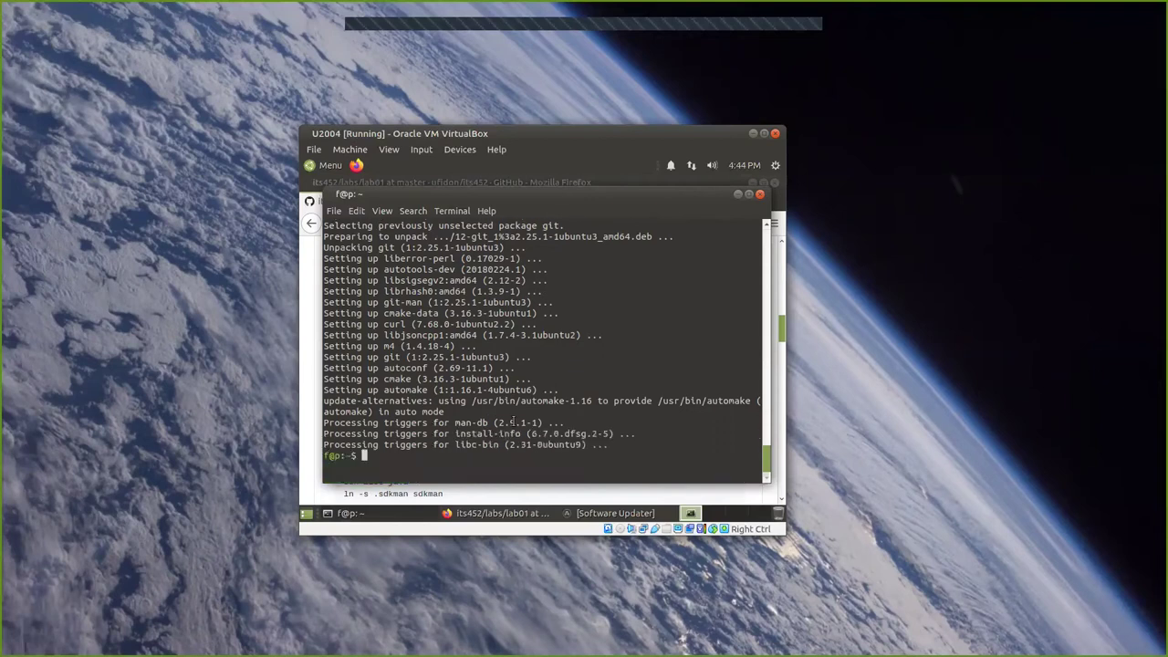
{"action": "left_click", "coordinate": [760, 195]}
Close the guest Firefox with both tabs, then restart Ubuntu from the Software Updater prompt.
{"action": "left_click", "coordinate": [775, 183]}
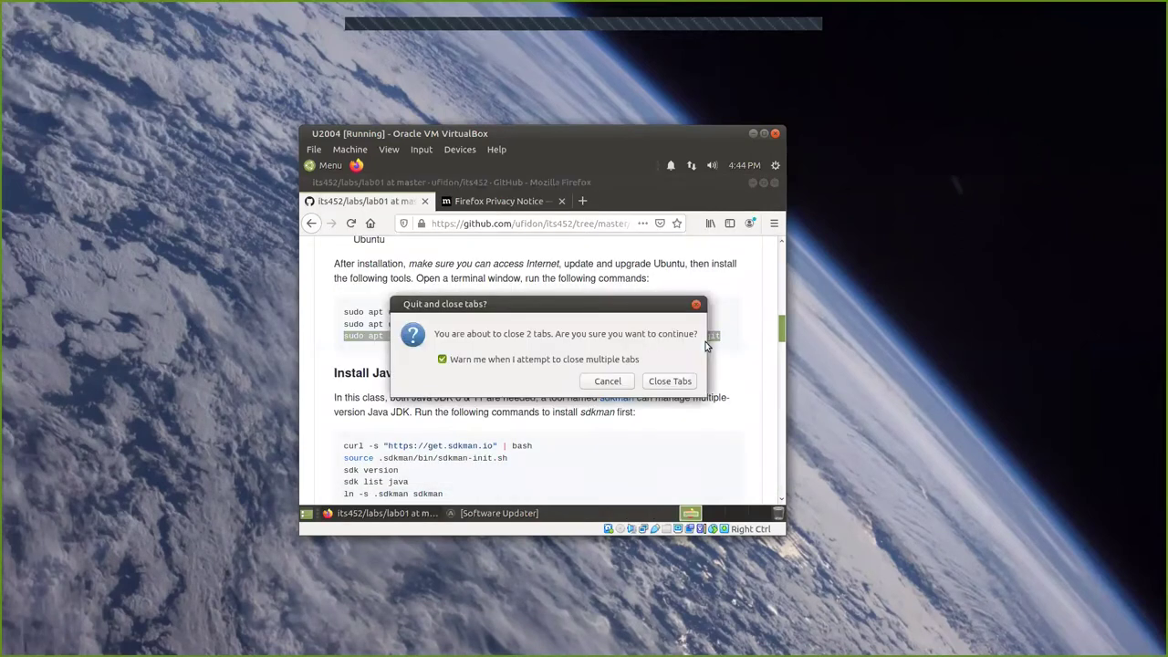
{"action": "left_click", "coordinate": [663, 385]}
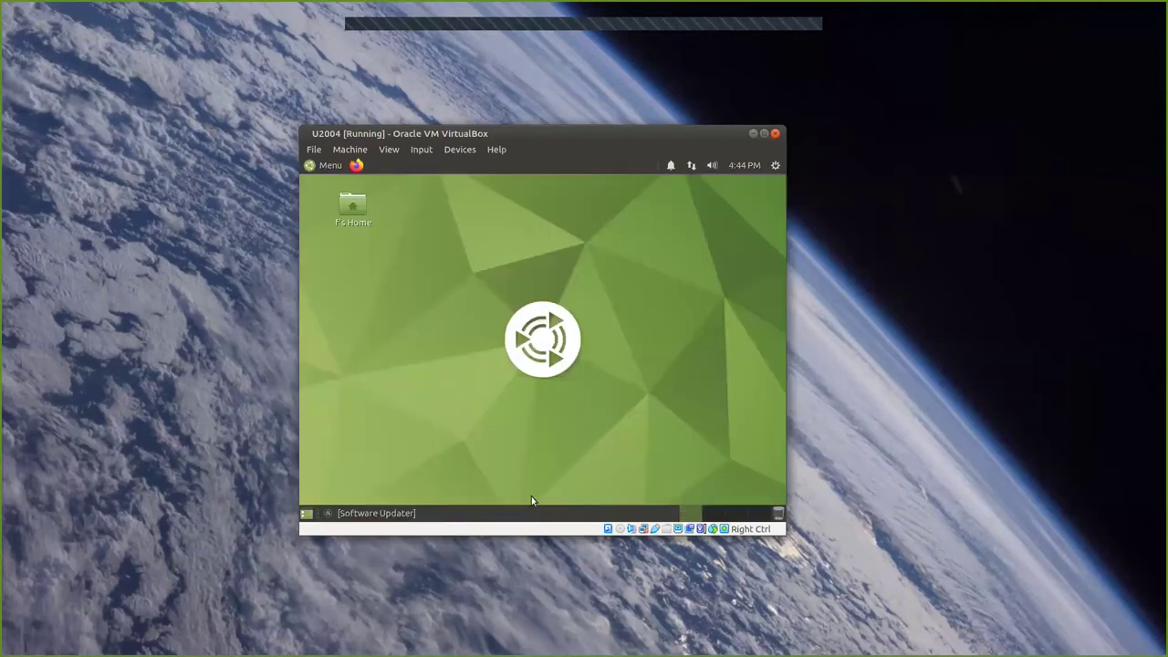
{"action": "left_click", "coordinate": [383, 513]}
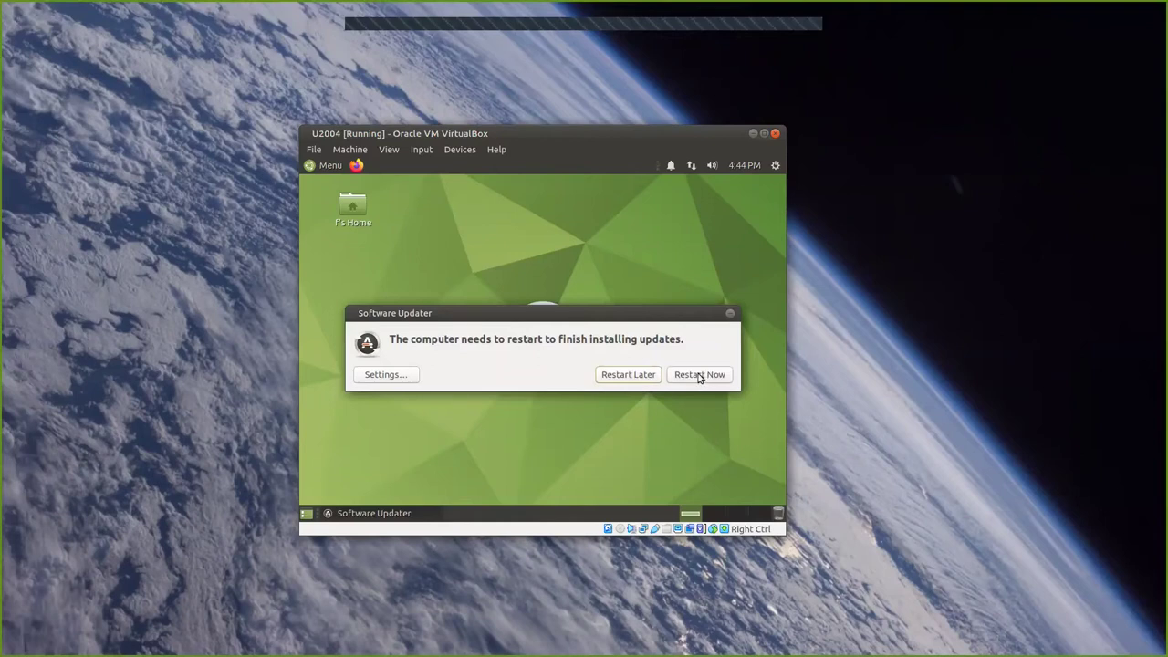
{"action": "left_click", "coordinate": [699, 375]}
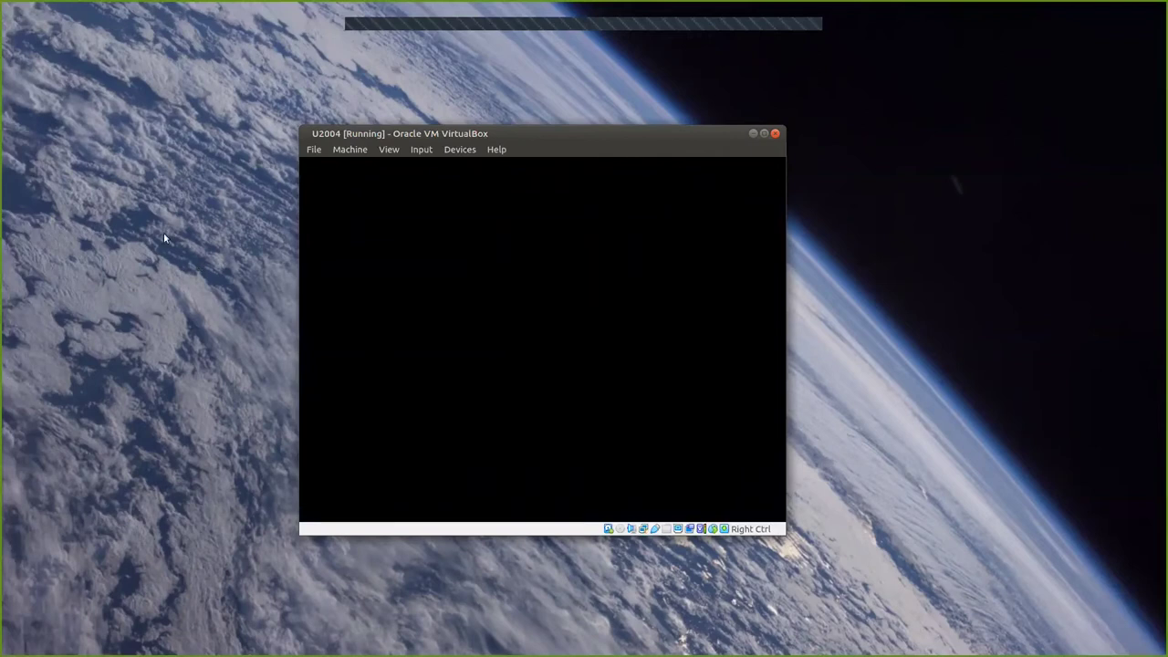
Insert the Guest Additions disc, run its autorun software, and authenticate with the account password.
{"action": "left_click", "coordinate": [453, 152]}
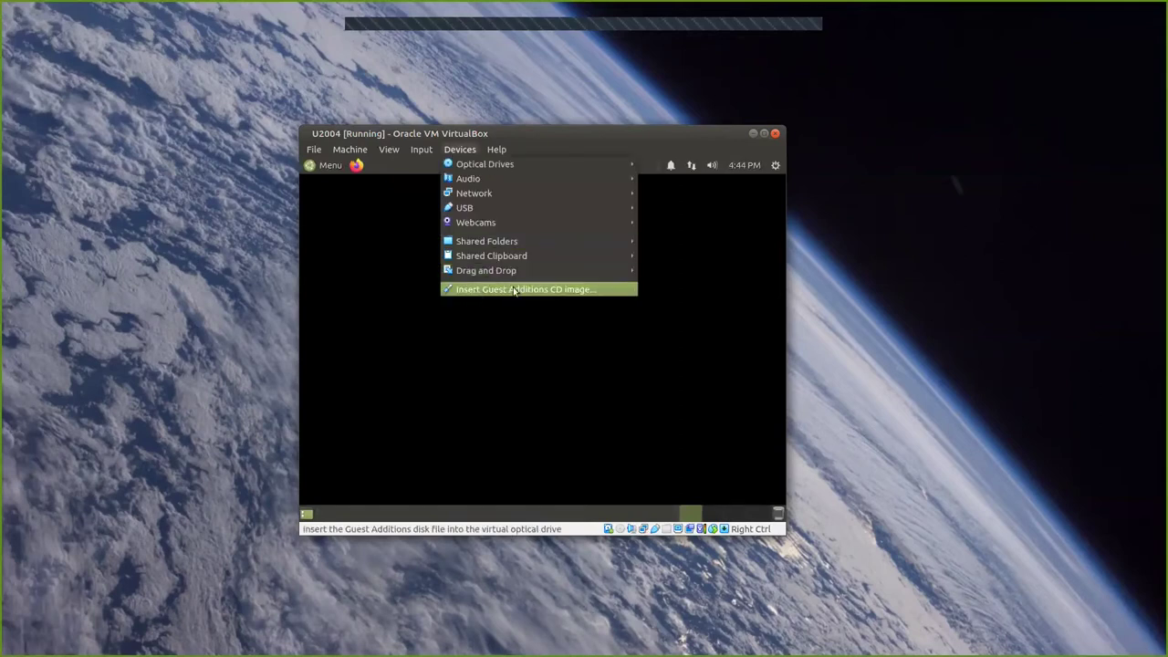
{"action": "left_click", "coordinate": [534, 291]}
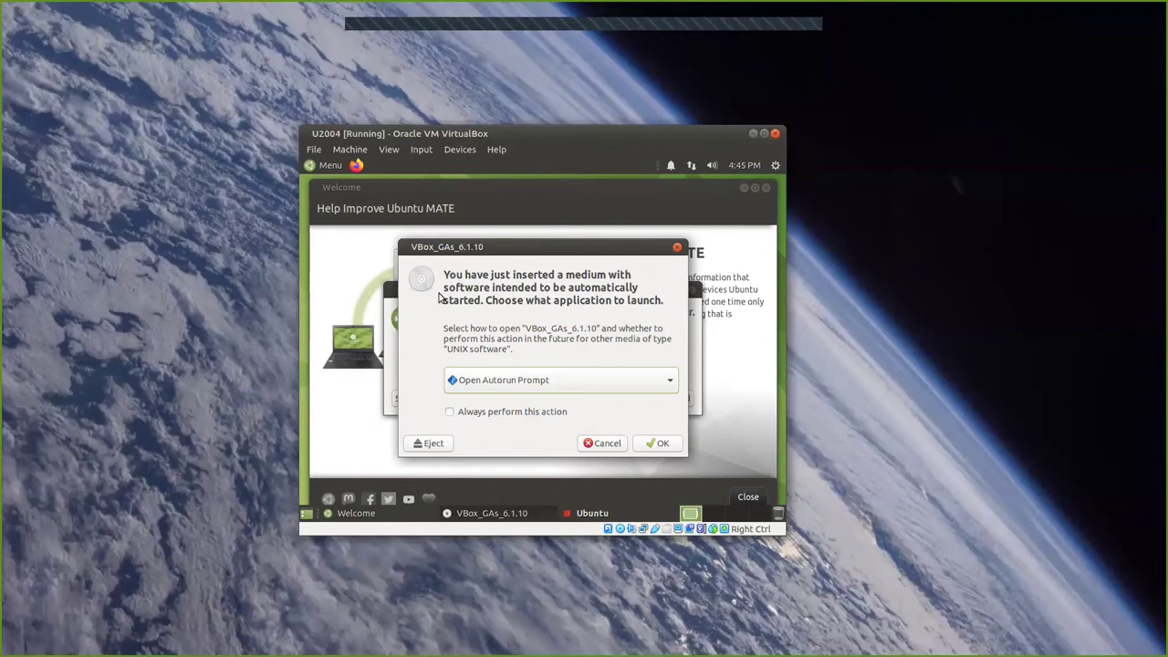
{"action": "left_click", "coordinate": [662, 444]}
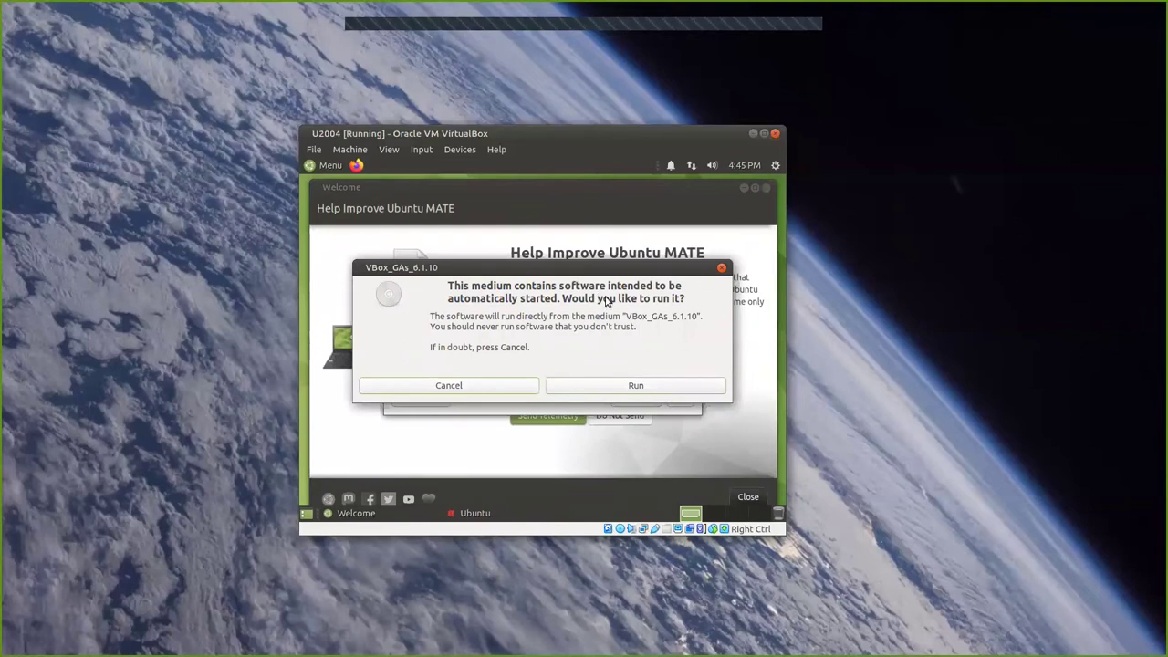
{"action": "left_click", "coordinate": [651, 390]}
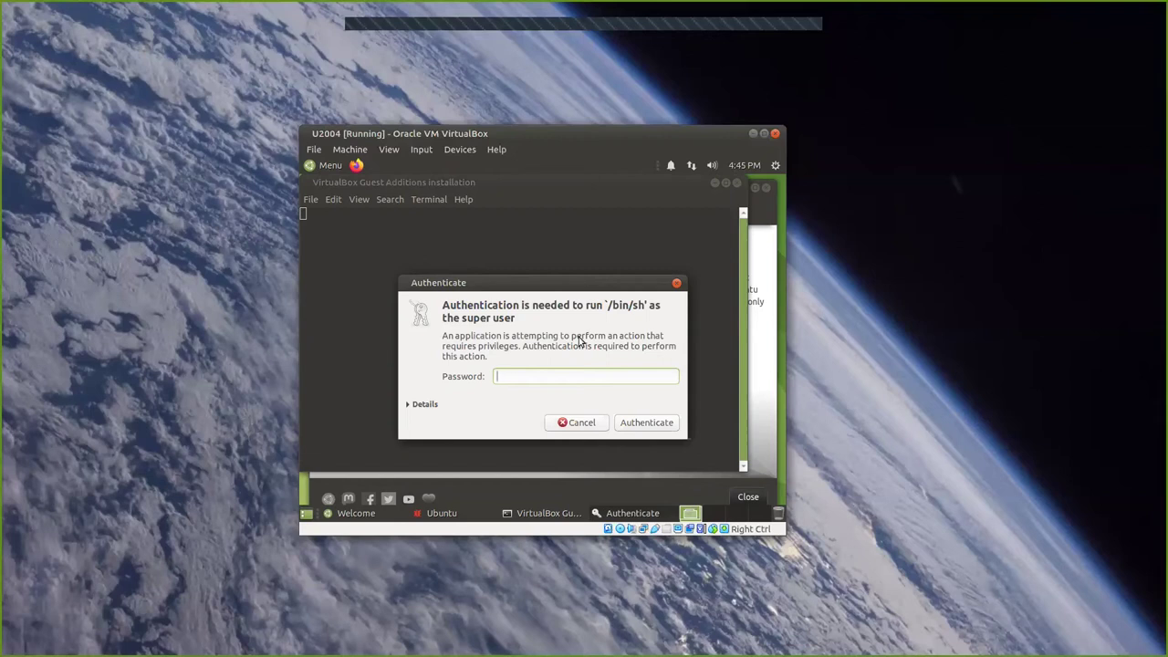
{"action": "type", "text": "••"}
{"action": "left_click", "coordinate": [644, 423]}
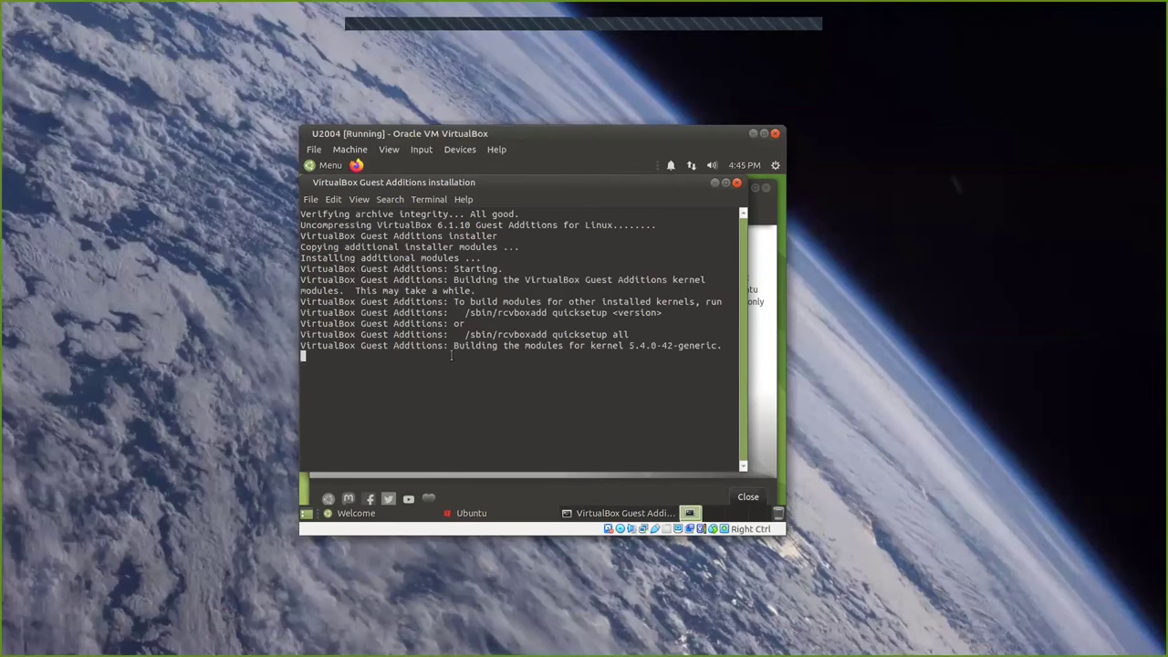
Wait for the kernel modules to build, then press Return to close the Guest Additions installer.
{"action": "left_click_drag", "start_coordinate": [454, 346], "coordinate": [720, 346]}
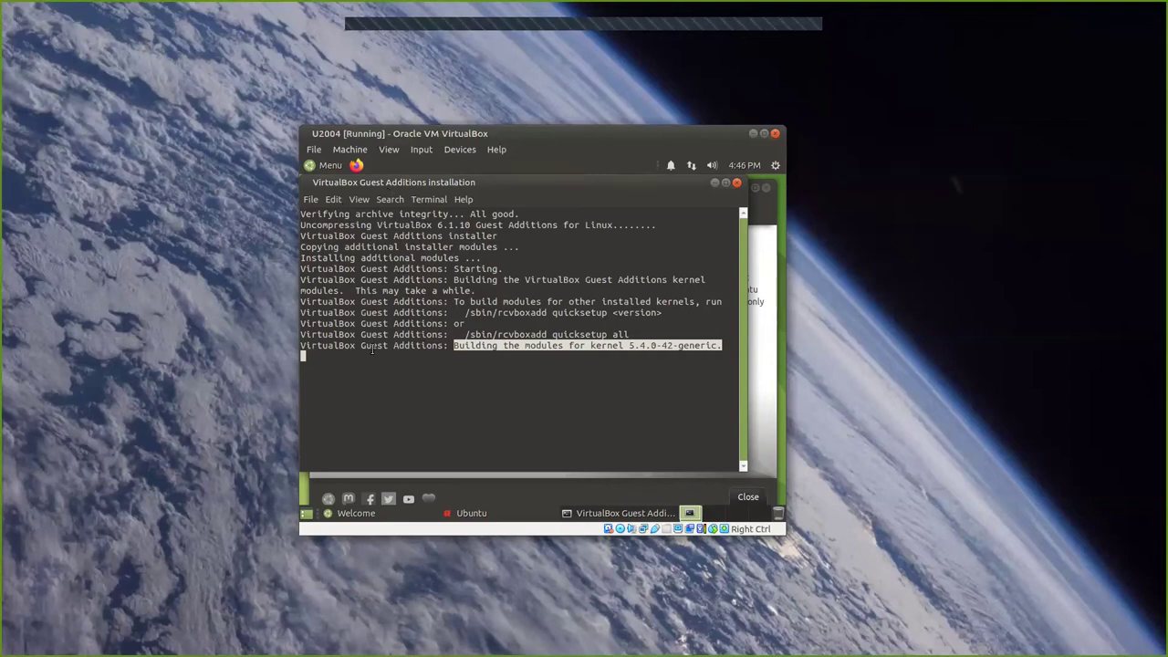
{"action": "left_click", "coordinate": [373, 347]}
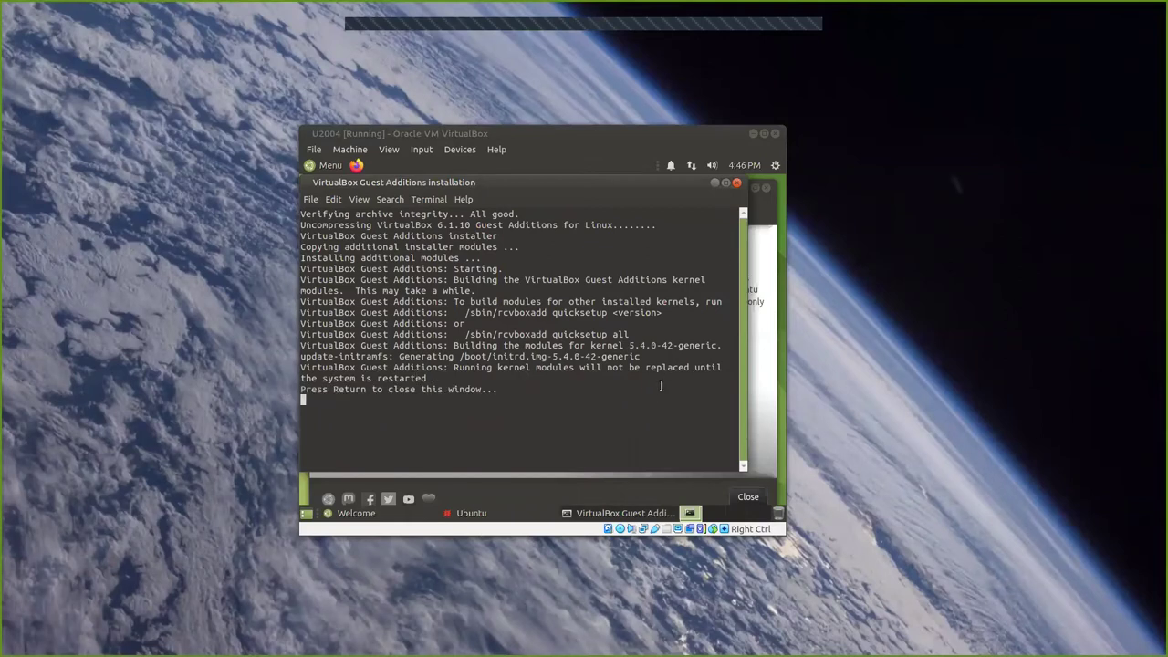
{"action": "left_click", "coordinate": [578, 385]}
{"action": "key", "text": "Return"}
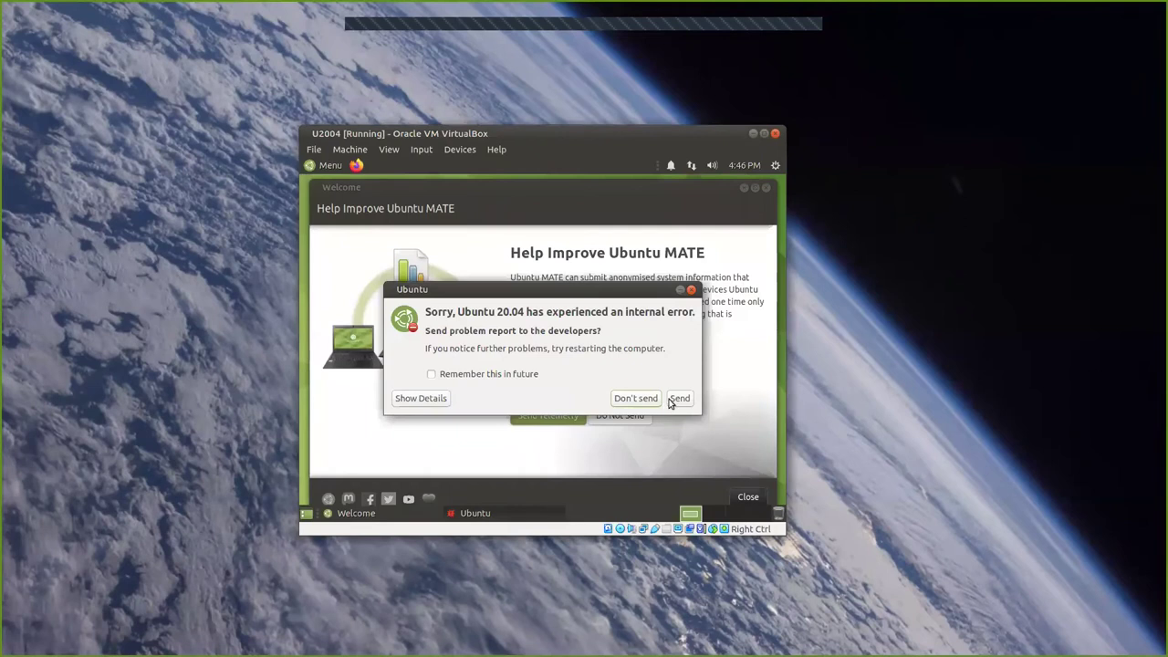
View the internal-error details, choose Don't send, then close the Ubuntu MATE Welcome window.
{"action": "left_click", "coordinate": [436, 400]}
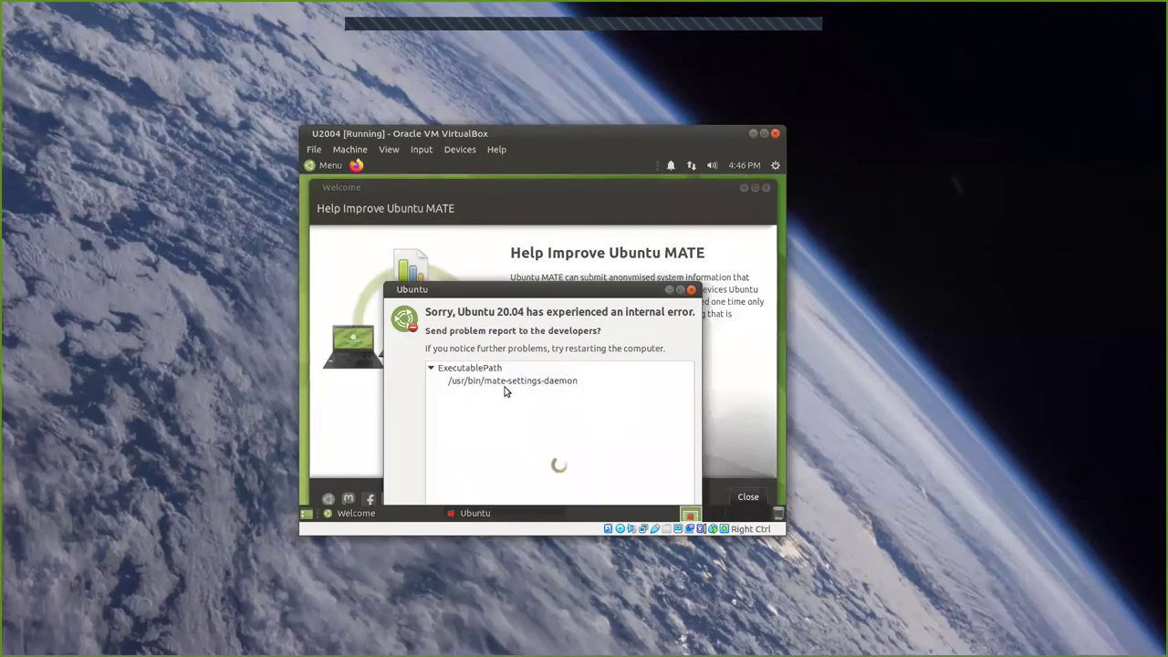
{"action": "left_click", "coordinate": [691, 290]}
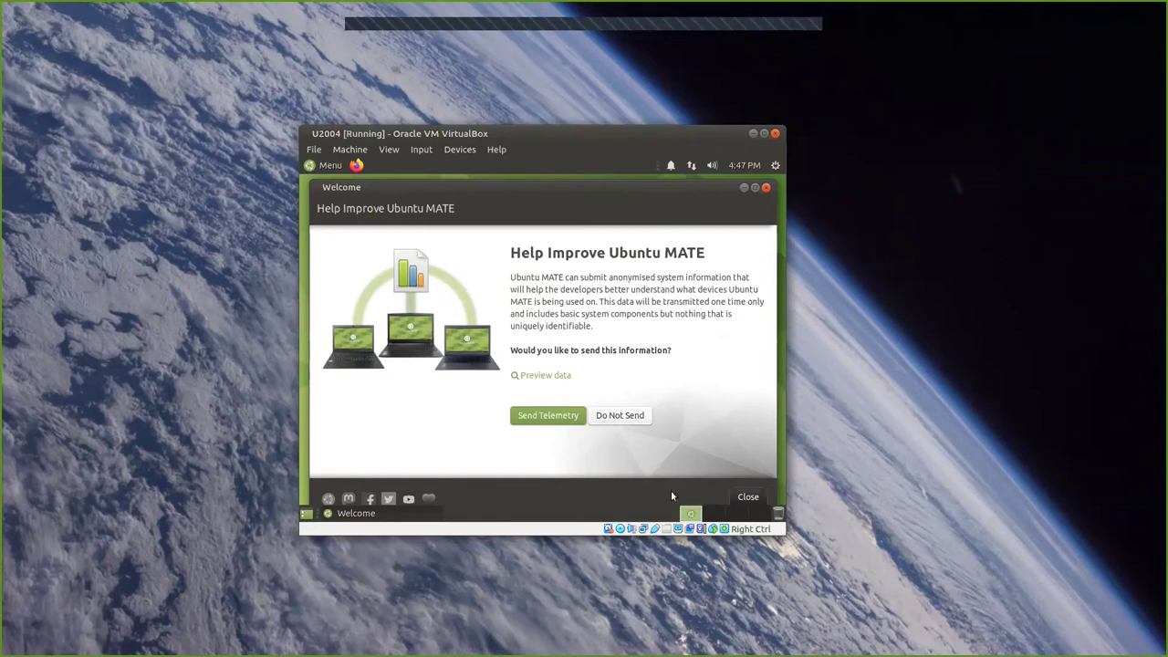
{"action": "left_click", "coordinate": [748, 498]}
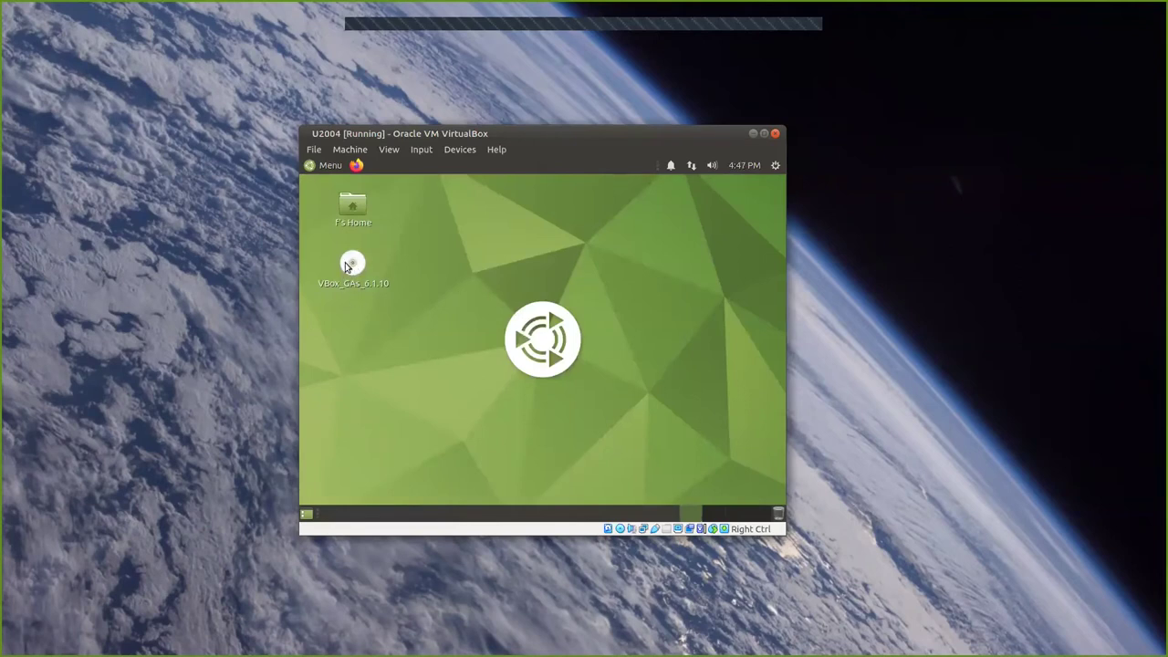
Eject the VBox_GAs Guest Additions disc and dismiss the safe-to-remove notice.
{"action": "right_click", "coordinate": [347, 266]}
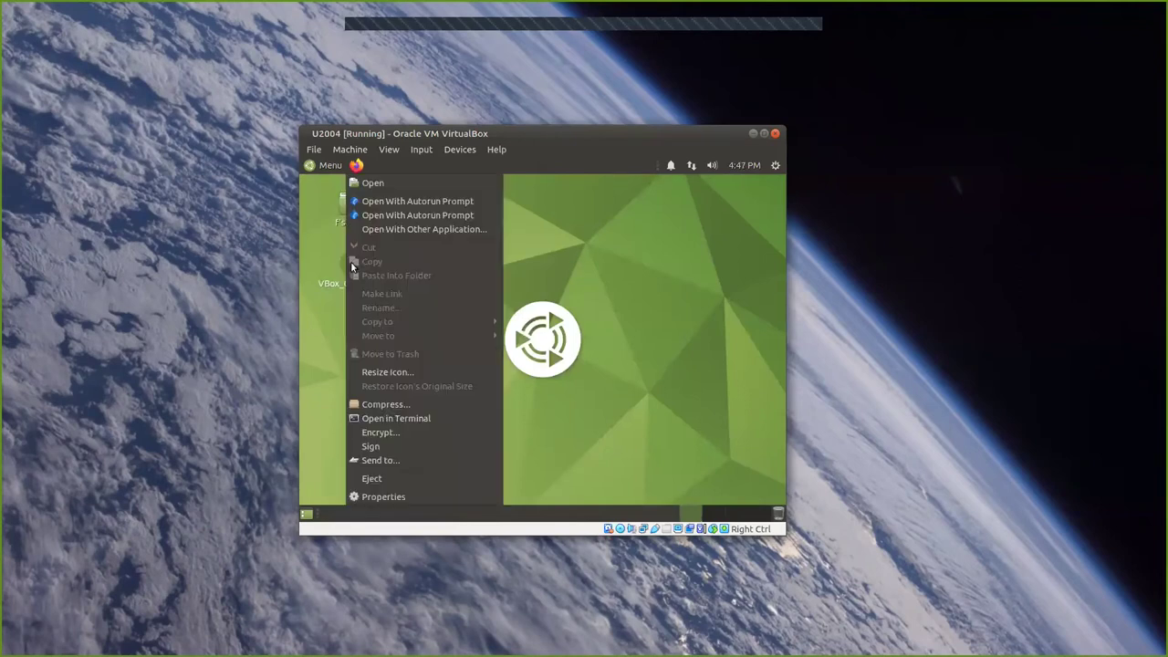
{"action": "left_click", "coordinate": [418, 479]}
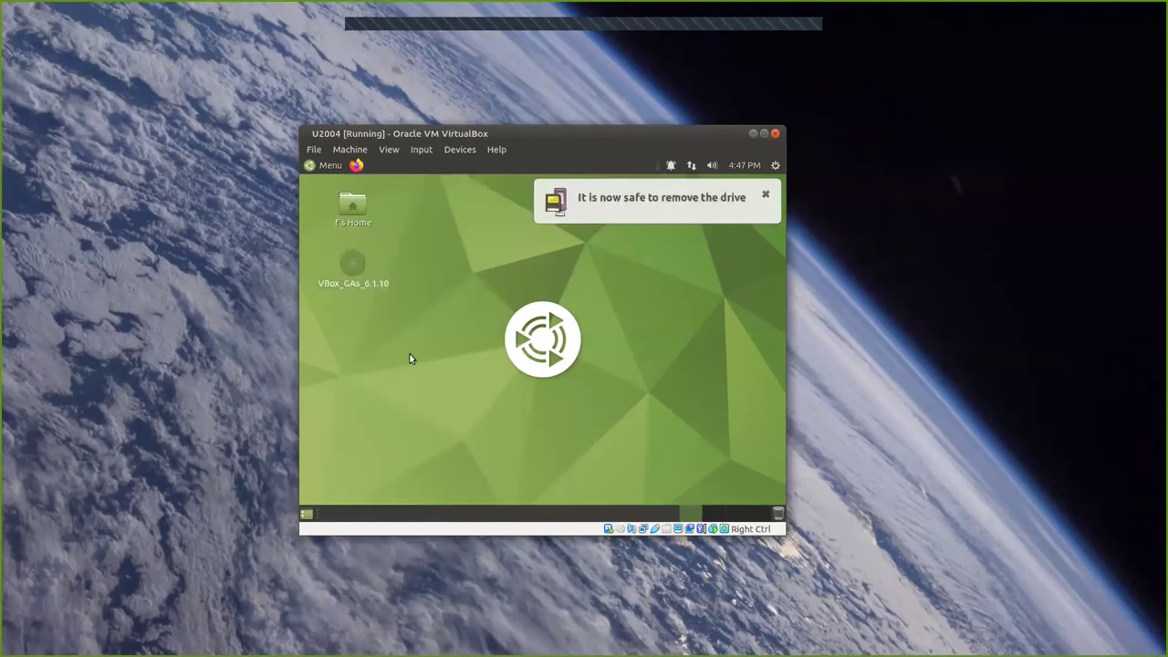
{"action": "left_click", "coordinate": [765, 197]}
Restart the Ubuntu MATE guest from the Shut Down dialog.
{"action": "left_click", "coordinate": [774, 165]}
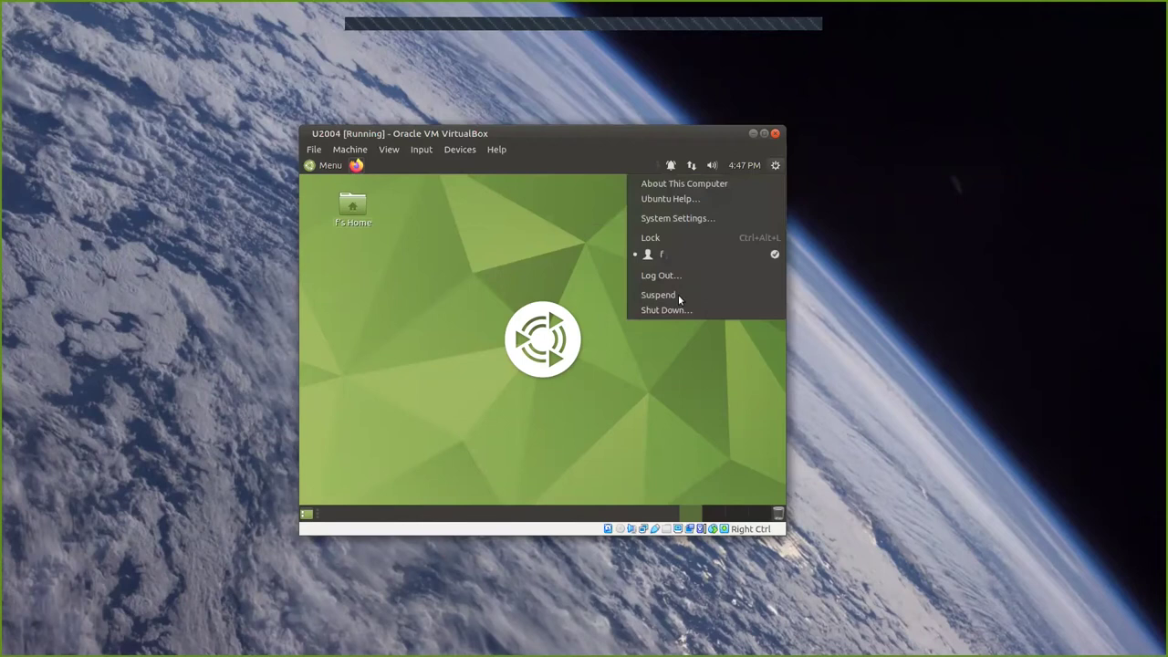
{"action": "left_click", "coordinate": [677, 311]}
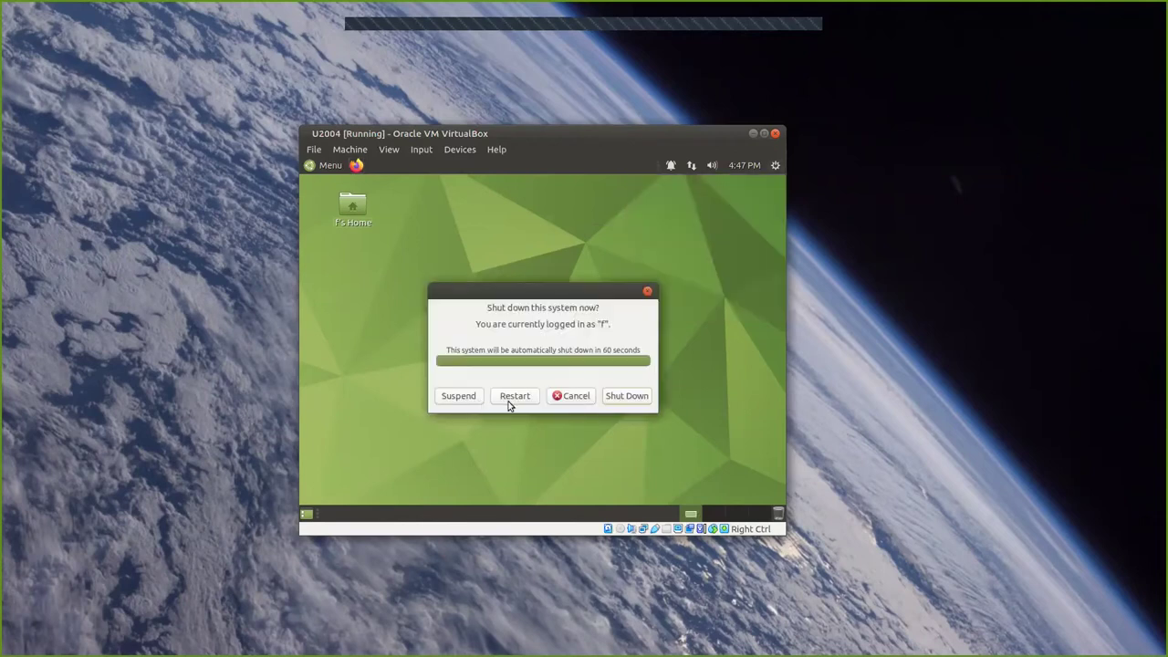
{"action": "left_click", "coordinate": [510, 397]}
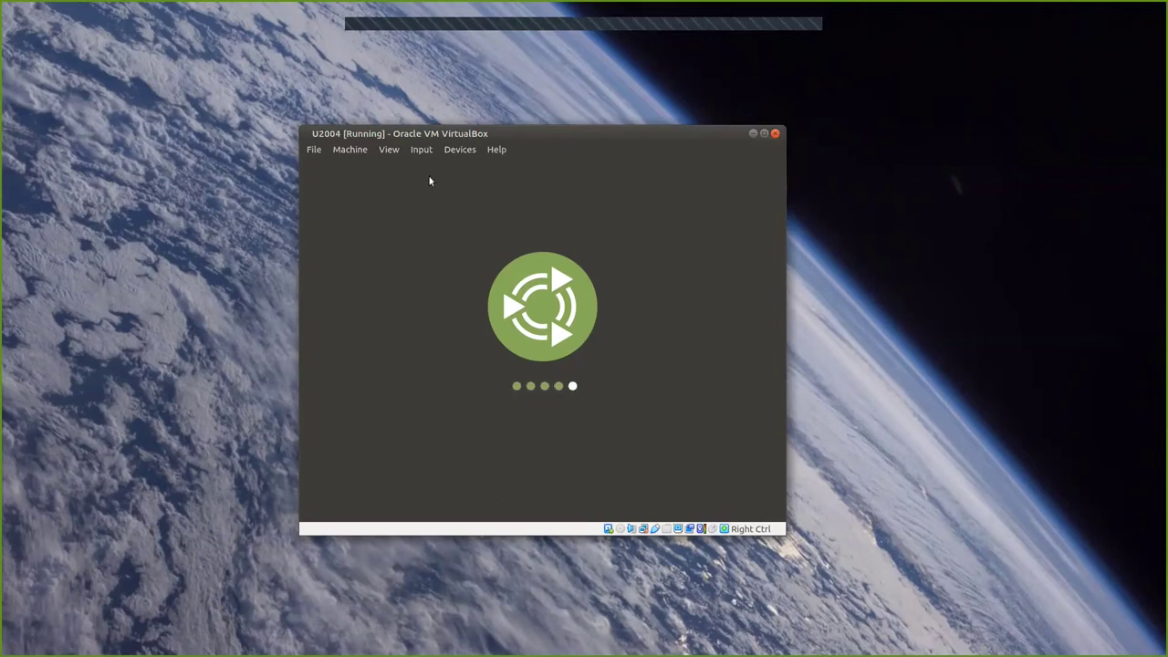
Switch the VM to full-screen mode and decline sending telemetry in Welcome.
{"action": "left_click", "coordinate": [383, 153]}
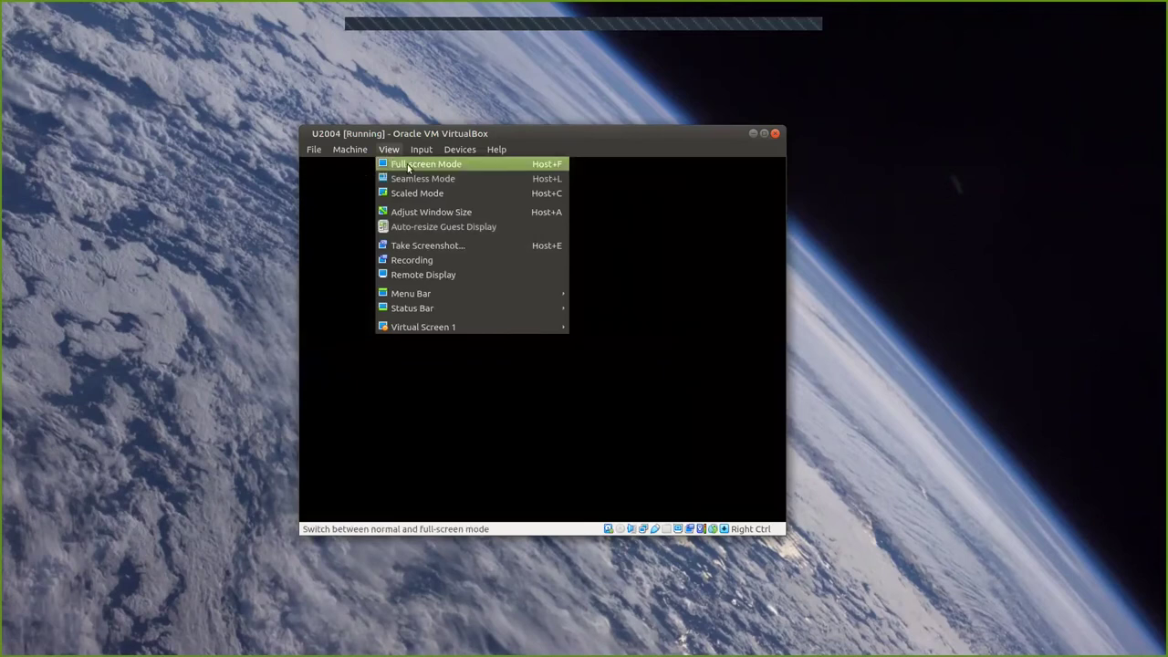
{"action": "left_click", "coordinate": [408, 165]}
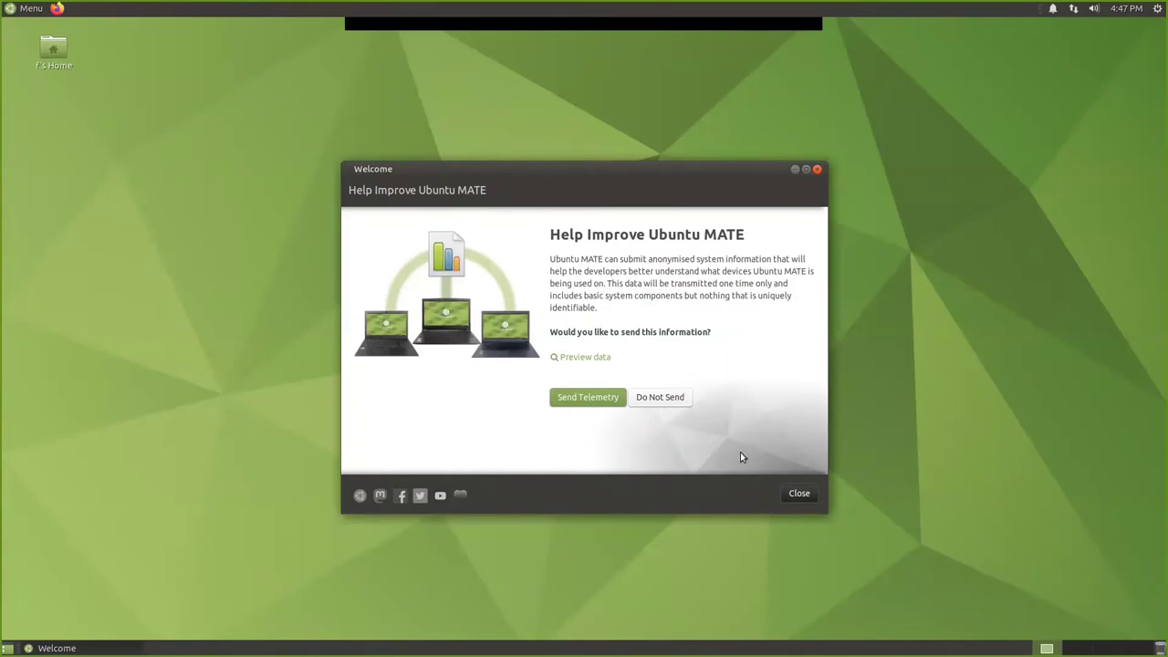
{"action": "left_click", "coordinate": [662, 400]}
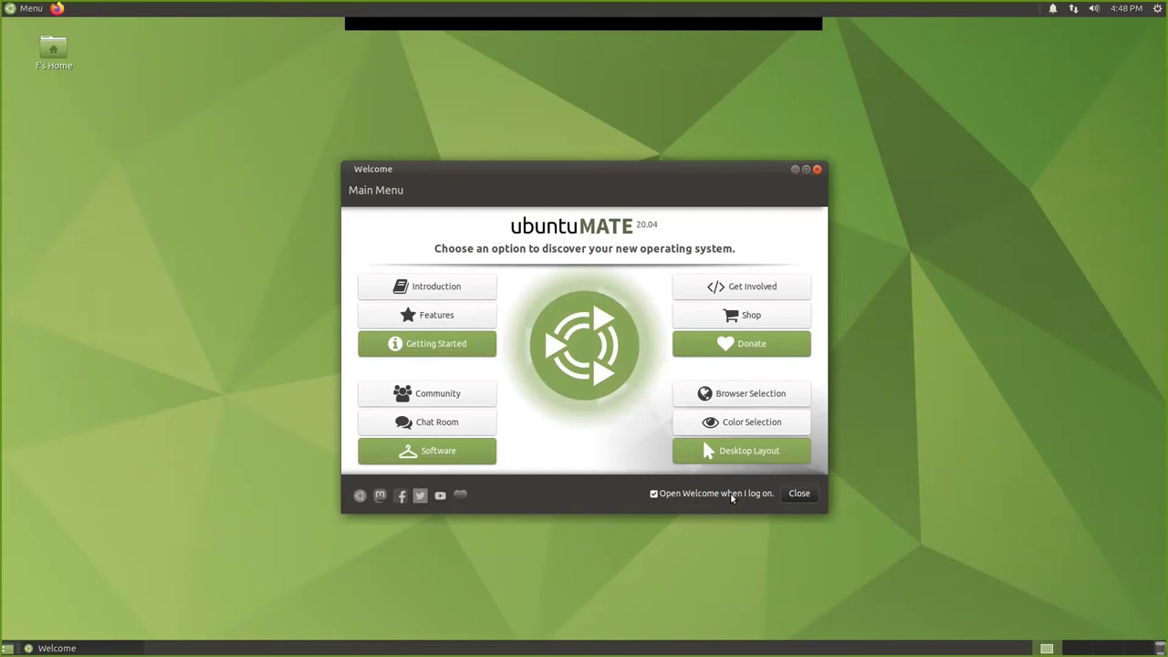
Uncheck 'Open Welcome when I log on' and close the Welcome window.
{"action": "left_click", "coordinate": [654, 494]}
{"action": "left_click", "coordinate": [654, 494]}
{"action": "left_click", "coordinate": [653, 494]}
{"action": "left_click", "coordinate": [799, 494]}
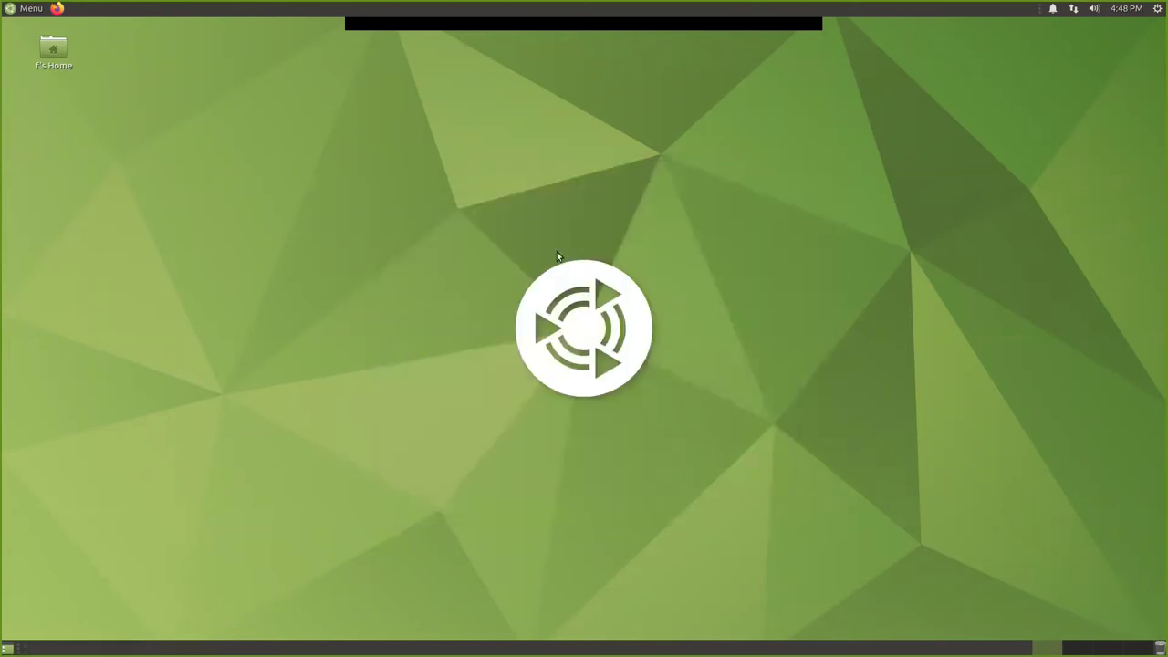
Set the desktop background to Shooting Star Rye, then launch Firefox from the top panel.
{"action": "right_click", "coordinate": [386, 214]}
{"action": "left_click", "coordinate": [444, 353]}
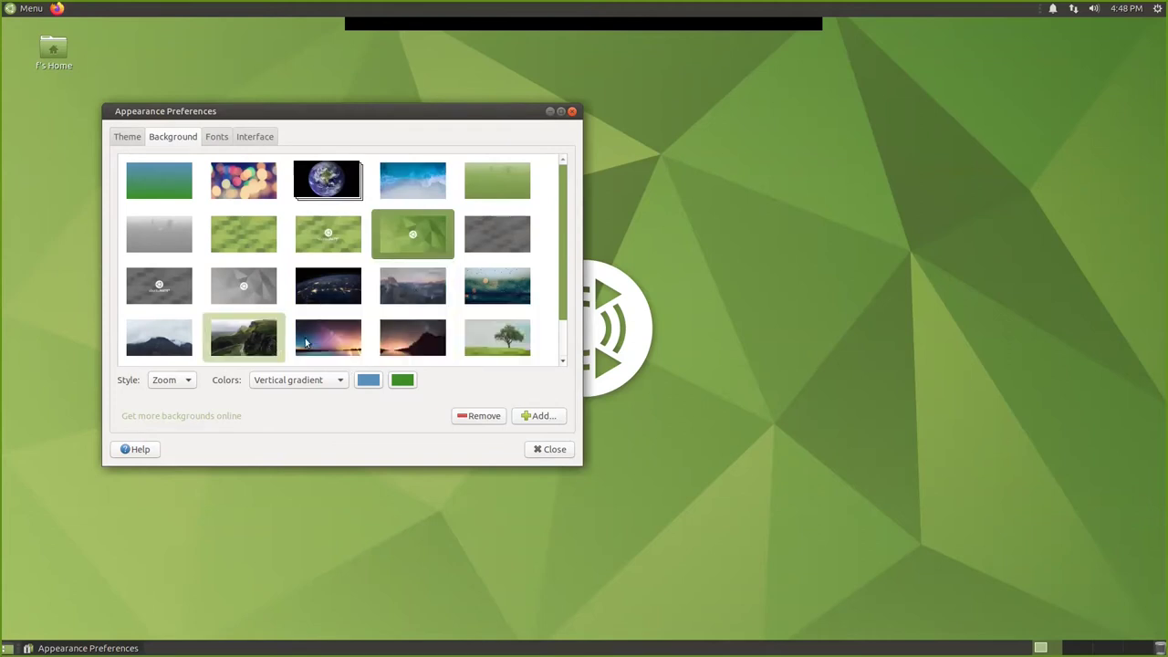
{"action": "left_click", "coordinate": [311, 337]}
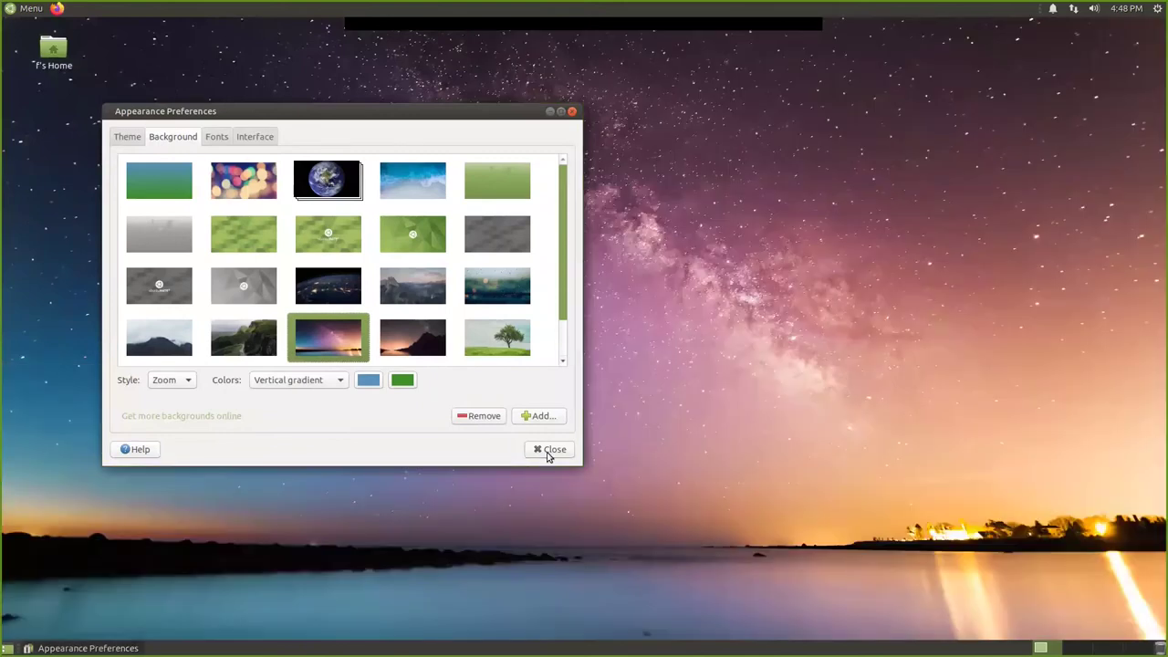
{"action": "left_click", "coordinate": [551, 450]}
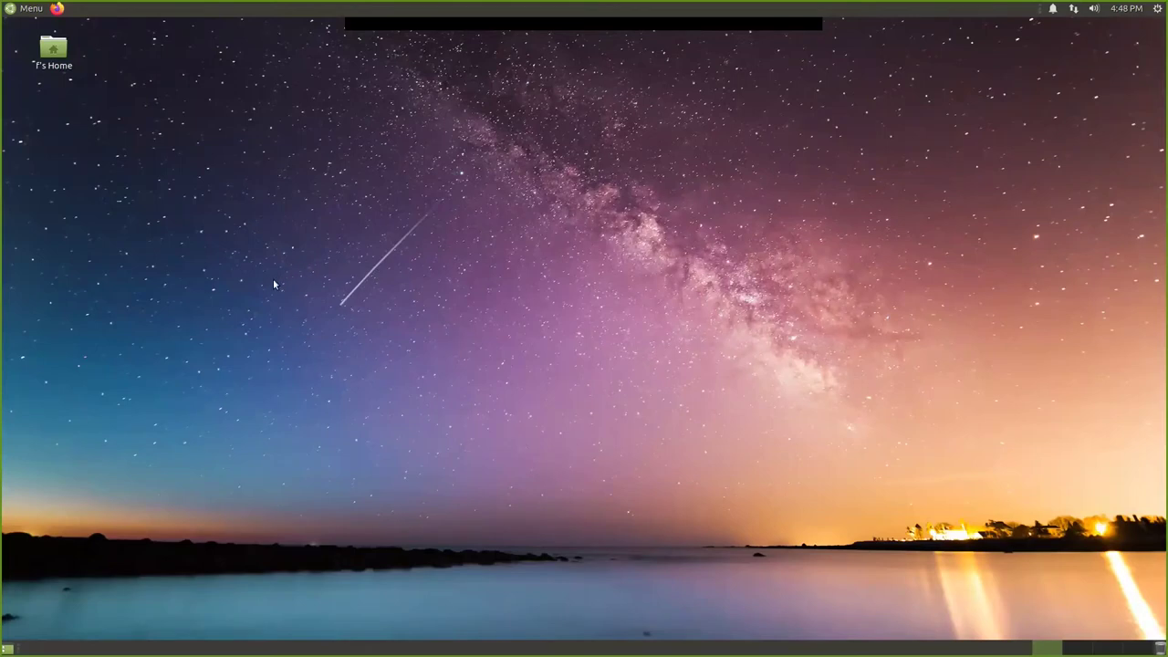
{"action": "left_click", "coordinate": [57, 11]}
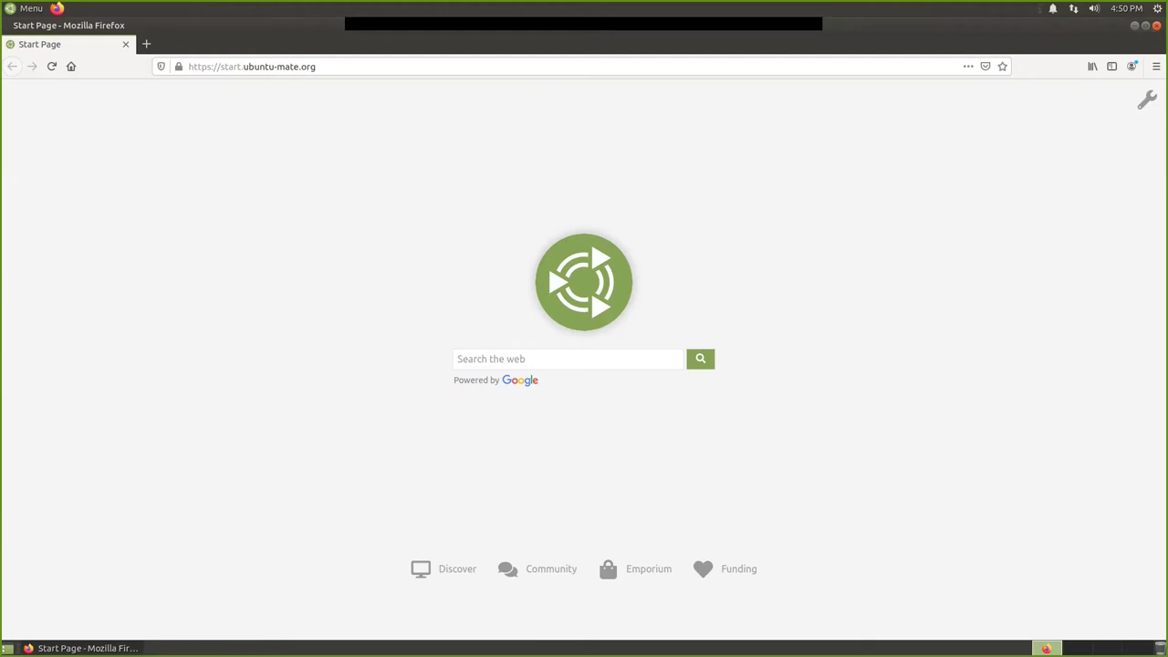
Edit Wired connection 1 and view its IPv4 settings: manual 10.20.30.100/24, gateway 10.20.30.1.
{"action": "left_click", "coordinate": [1073, 11]}
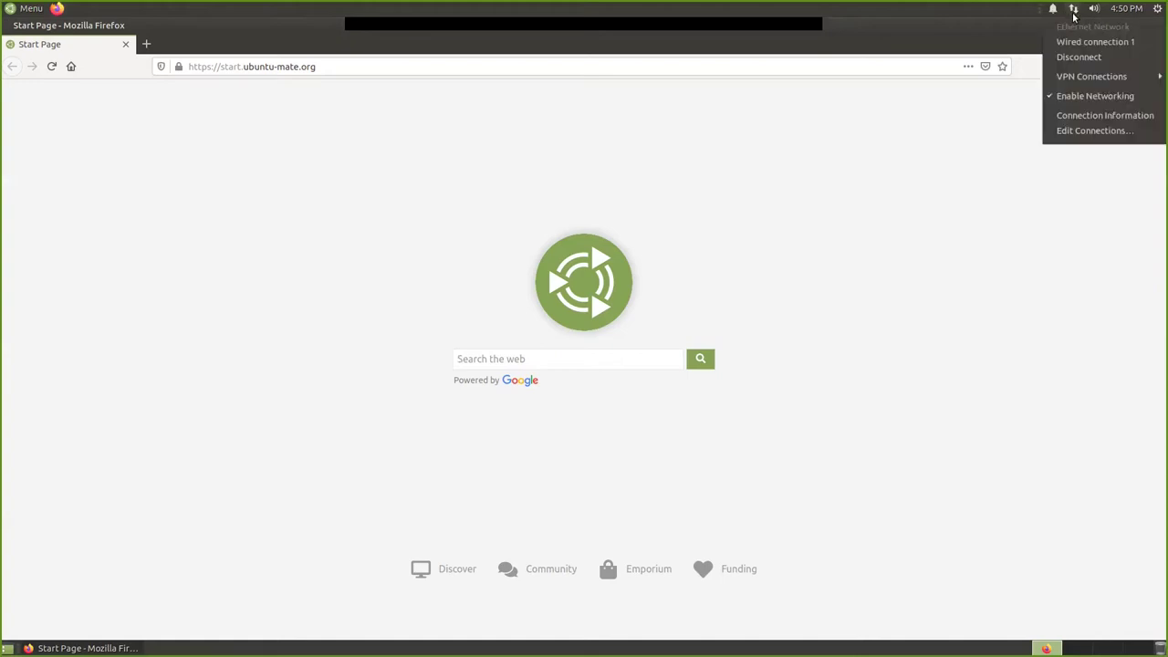
{"action": "left_click", "coordinate": [1074, 132]}
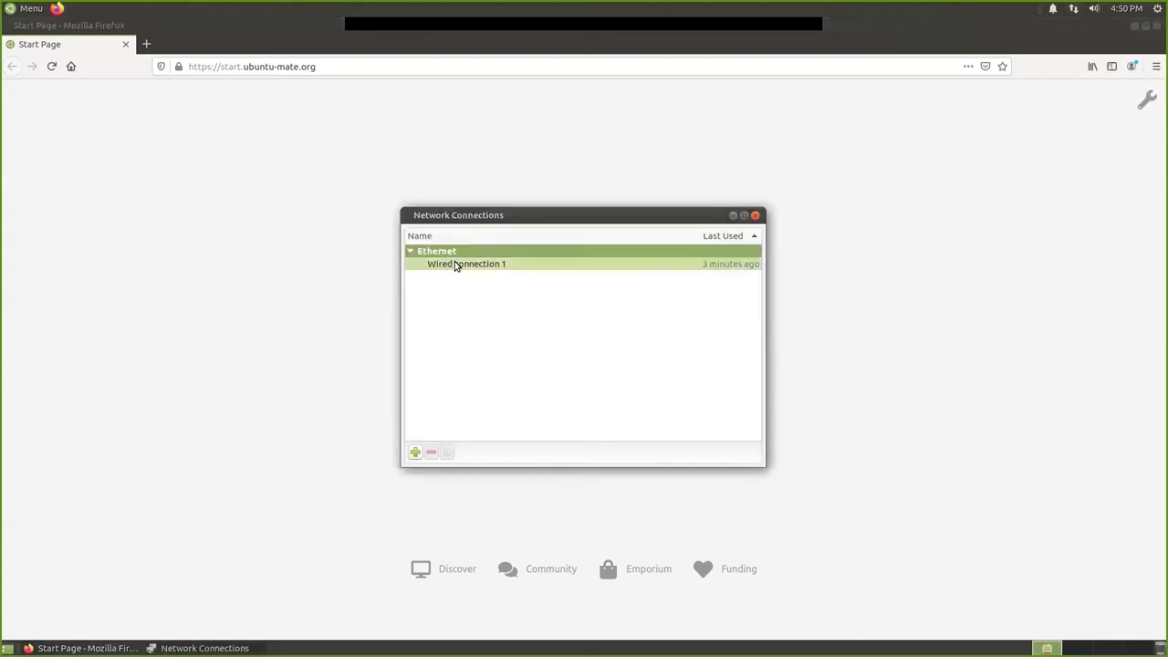
{"action": "double_click", "coordinate": [455, 264]}
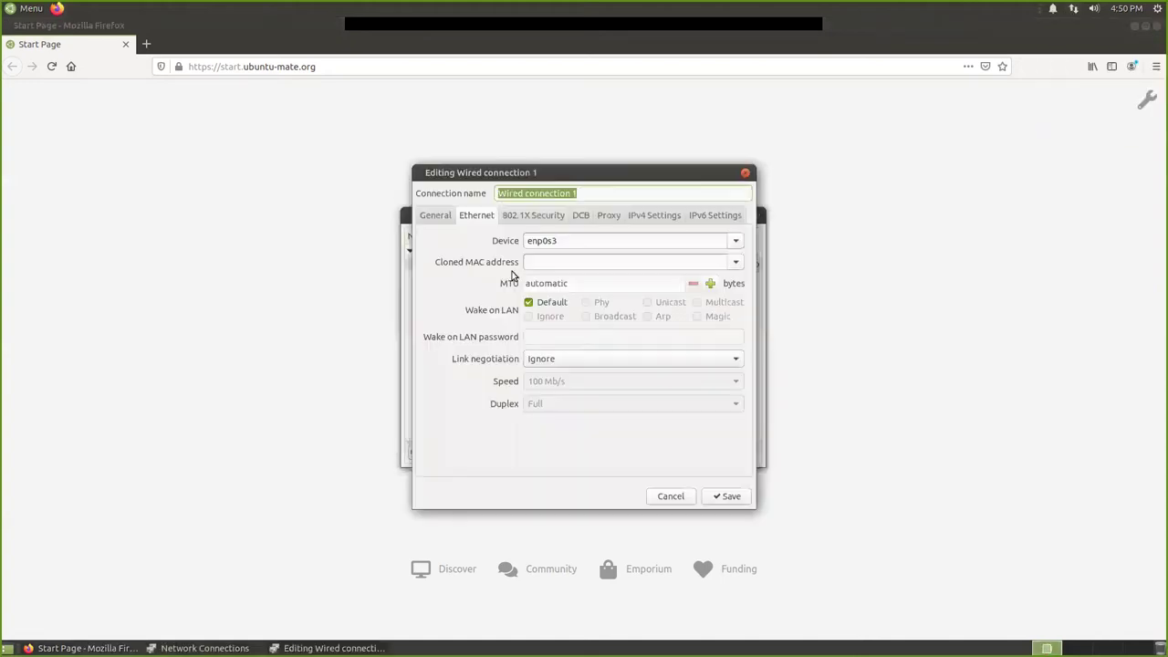
{"action": "left_click", "coordinate": [643, 216]}
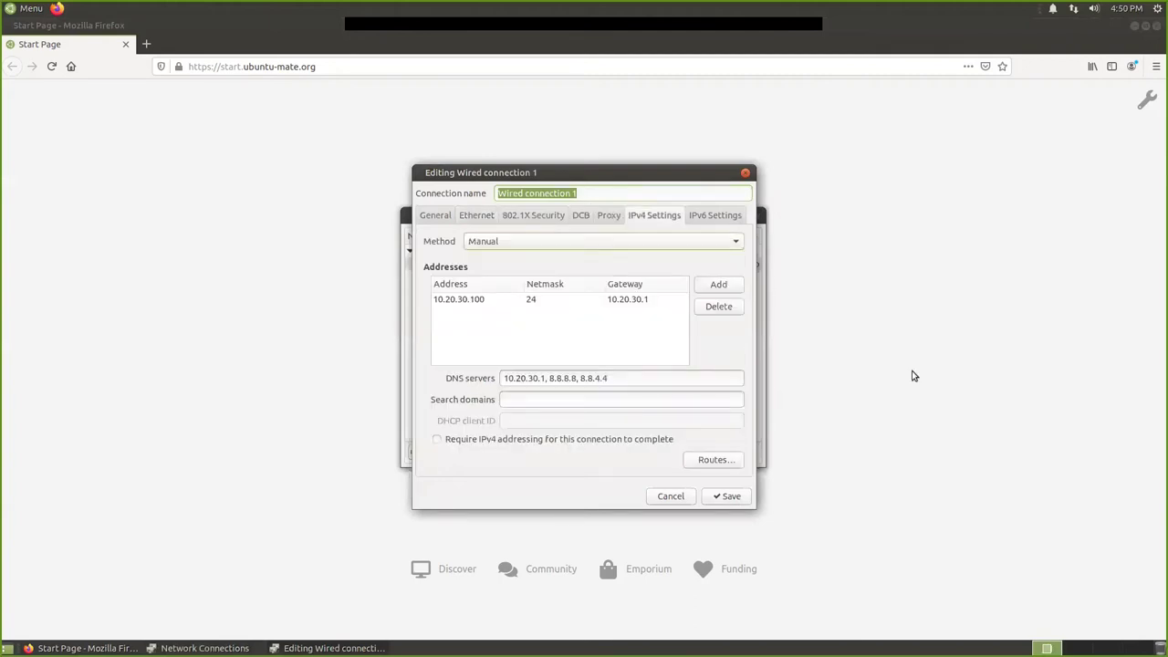
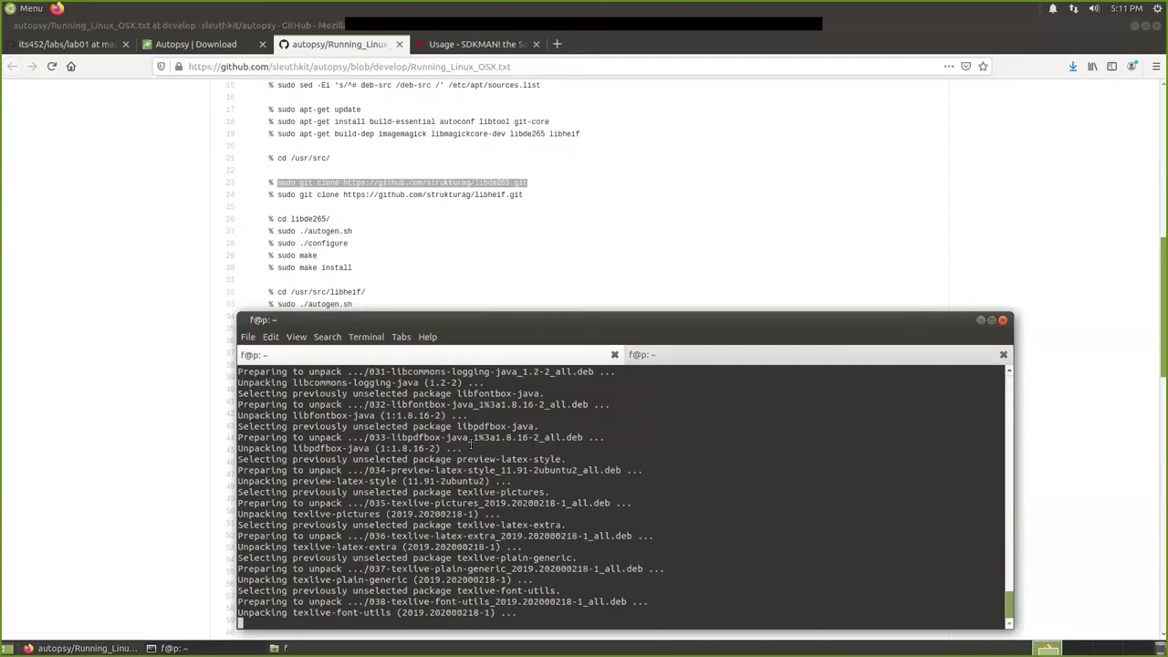
Nudge the terminal aside while apt finishes, then view the Autopsy 4.15.0 download page in Firefox.
{"action": "left_click_drag", "start_coordinate": [478, 317], "coordinate": [454, 312]}
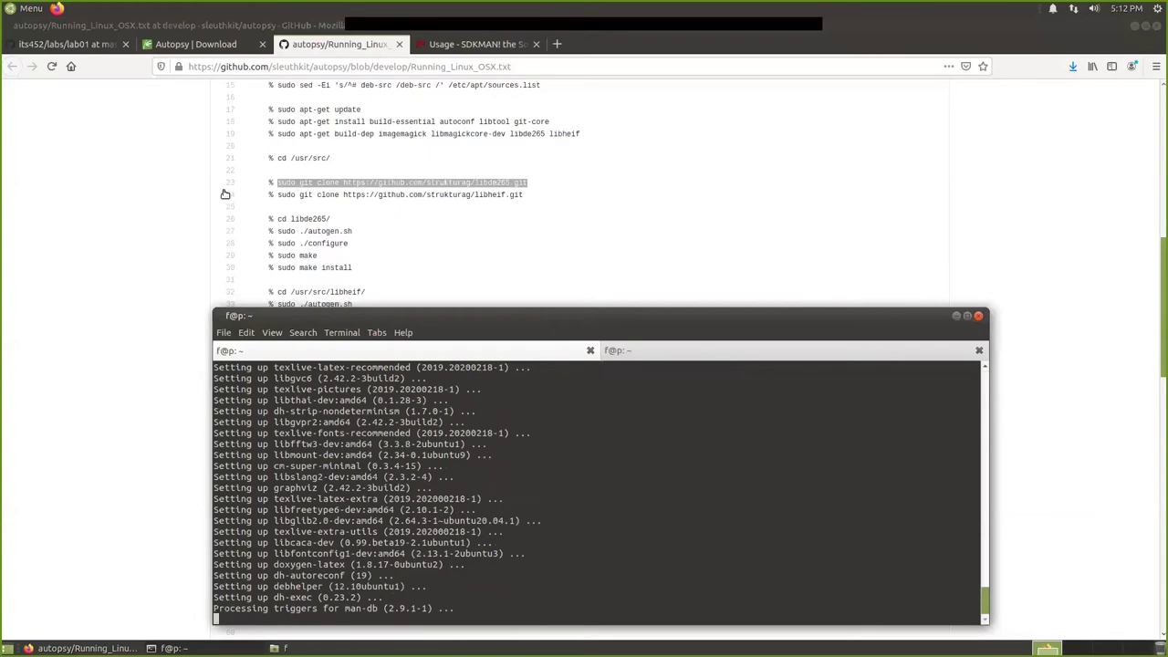
{"action": "left_click", "coordinate": [180, 52]}
{"action": "scroll", "coordinate": [182, 259], "scroll_direction": "up", "scroll_amount": 2}
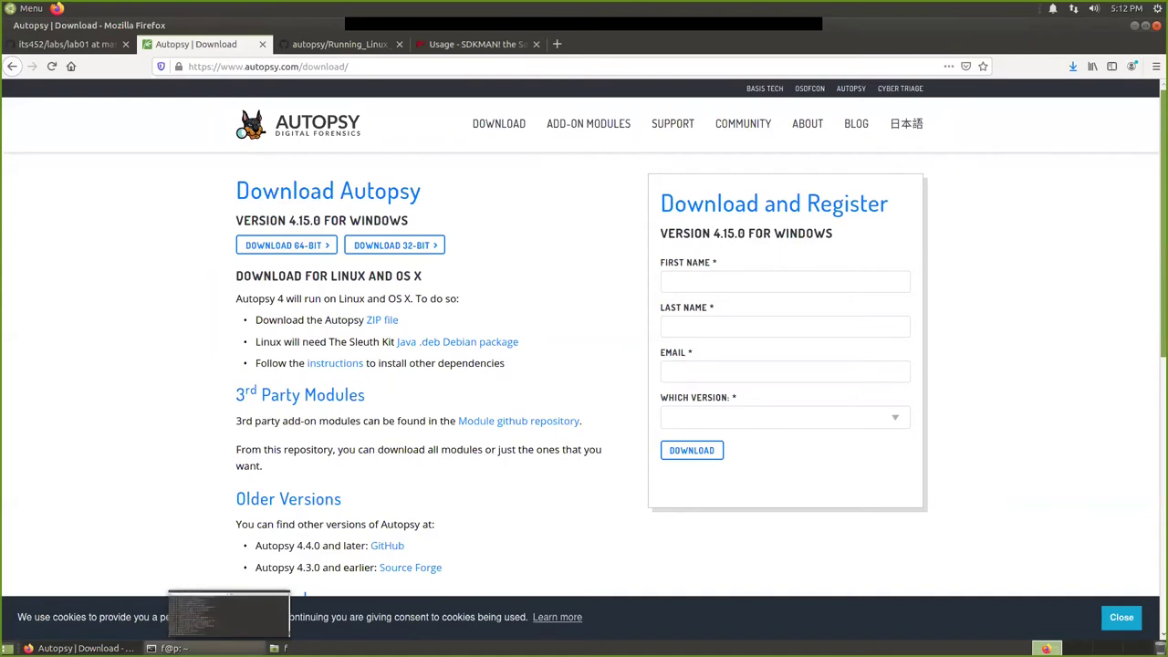
Bring the terminal with install output forward and shift it left.
{"action": "left_click", "coordinate": [173, 648]}
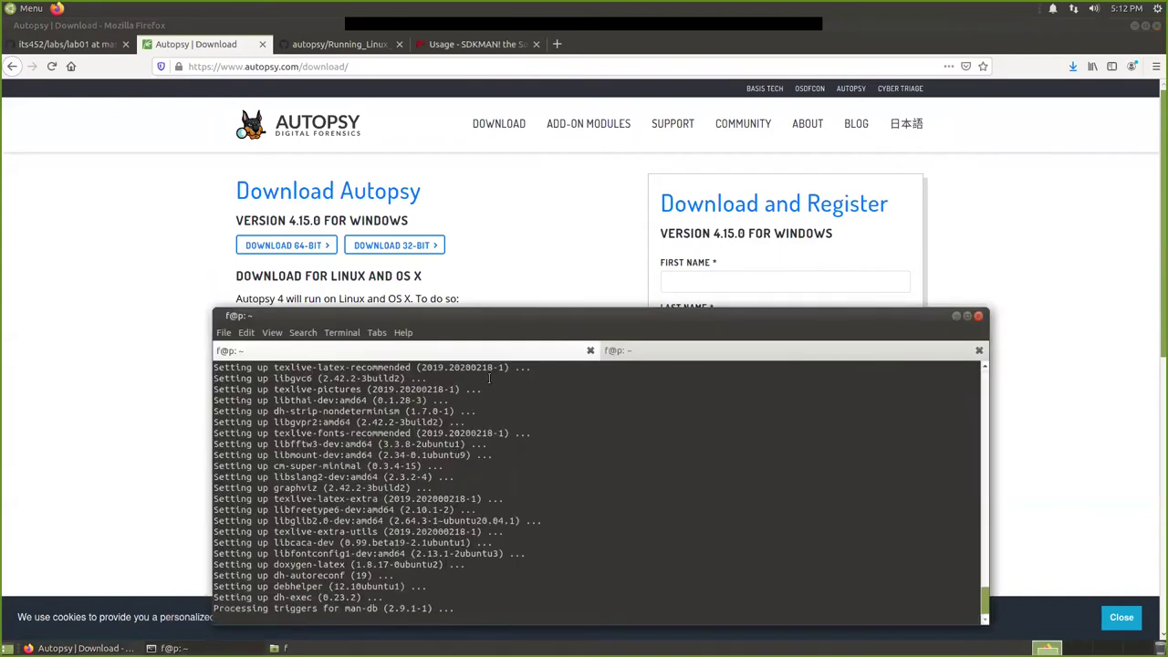
{"action": "left_click_drag", "start_coordinate": [511, 319], "coordinate": [467, 296]}
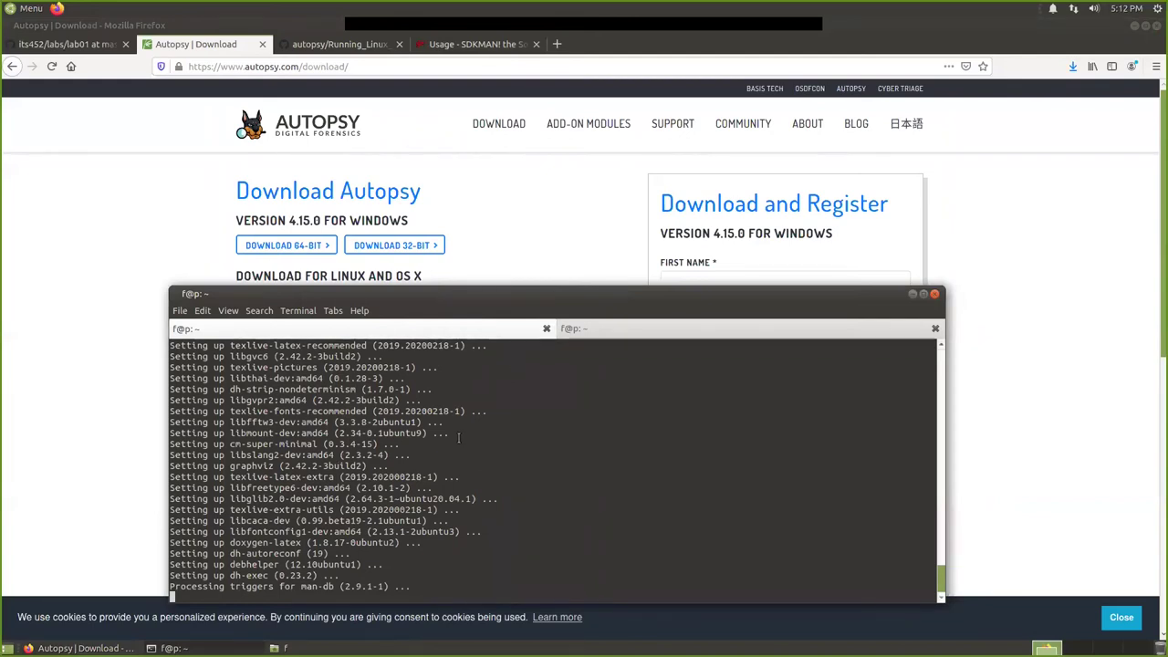
{"action": "left_click_drag", "start_coordinate": [485, 293], "coordinate": [453, 288]}
Show Running_Linux_OSX.txt on GitHub and select 'cd /usr/src/' on line 21.
{"action": "left_click", "coordinate": [351, 46]}
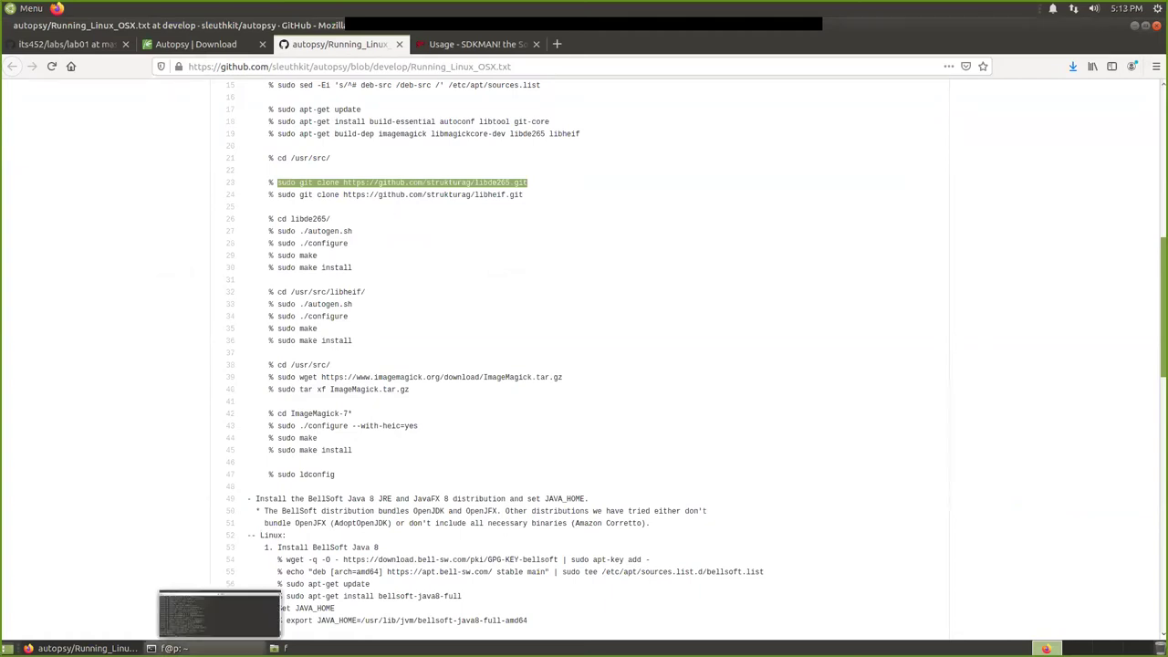
{"action": "left_click", "coordinate": [219, 648]}
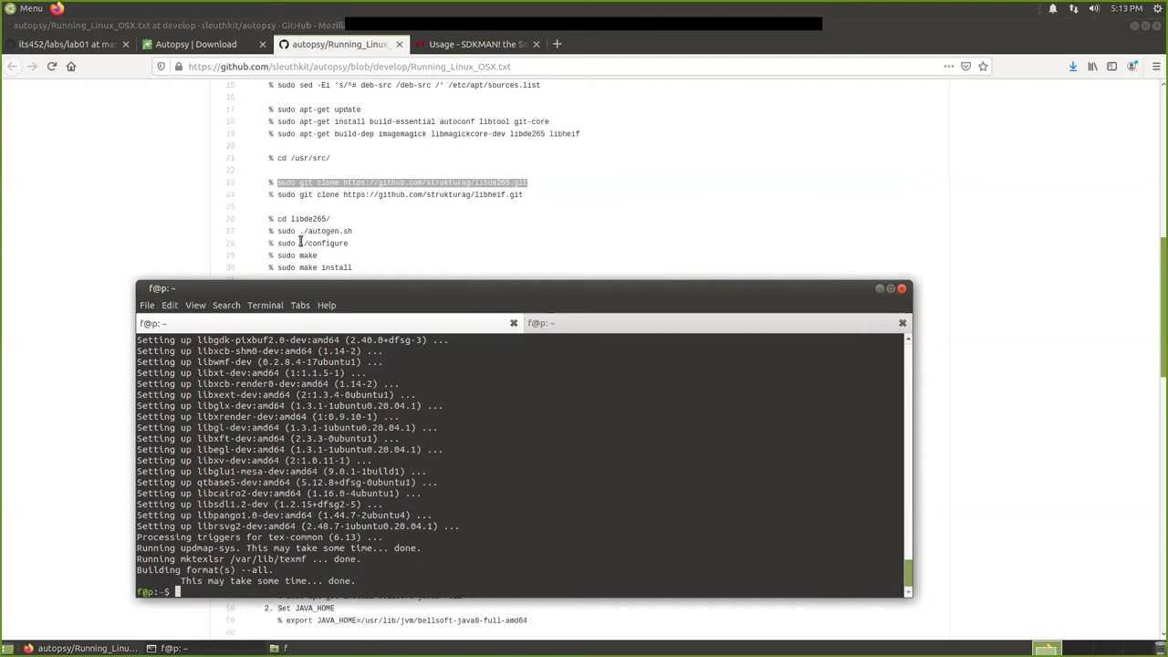
{"action": "left_click_drag", "start_coordinate": [276, 159], "coordinate": [330, 158]}
Copy 'cd /usr/src/' from the GitHub page and run it in the terminal.
{"action": "right_click", "coordinate": [322, 158]}
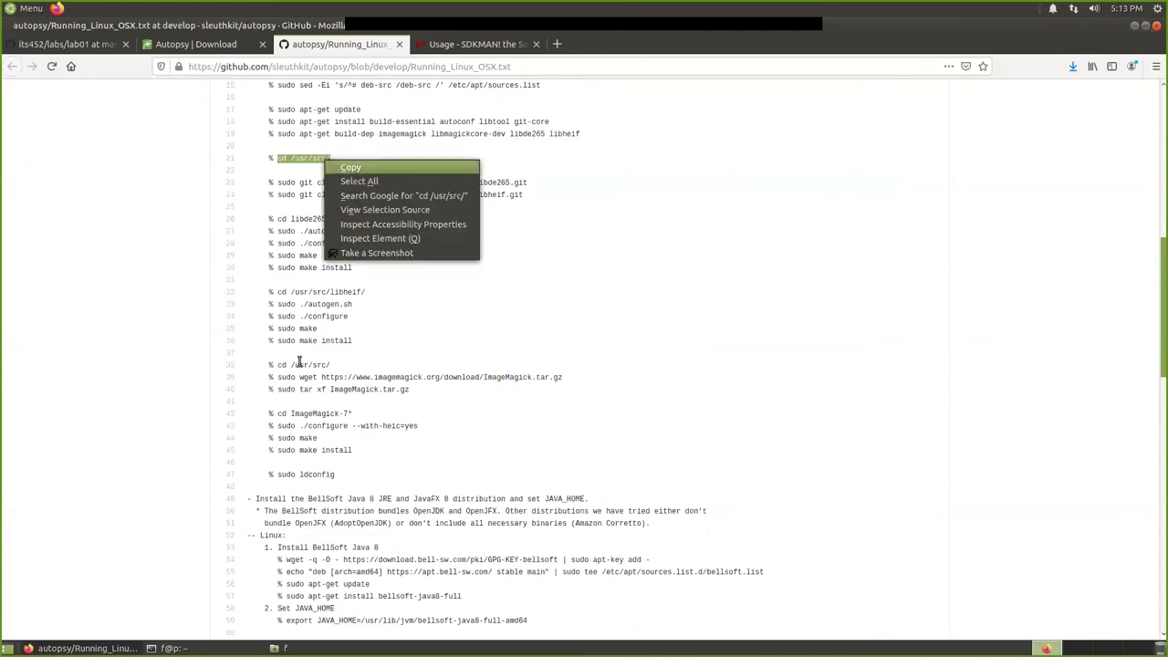
{"action": "left_click", "coordinate": [335, 167]}
{"action": "mouse_move", "coordinate": [282, 648]}
{"action": "left_click", "coordinate": [274, 598]}
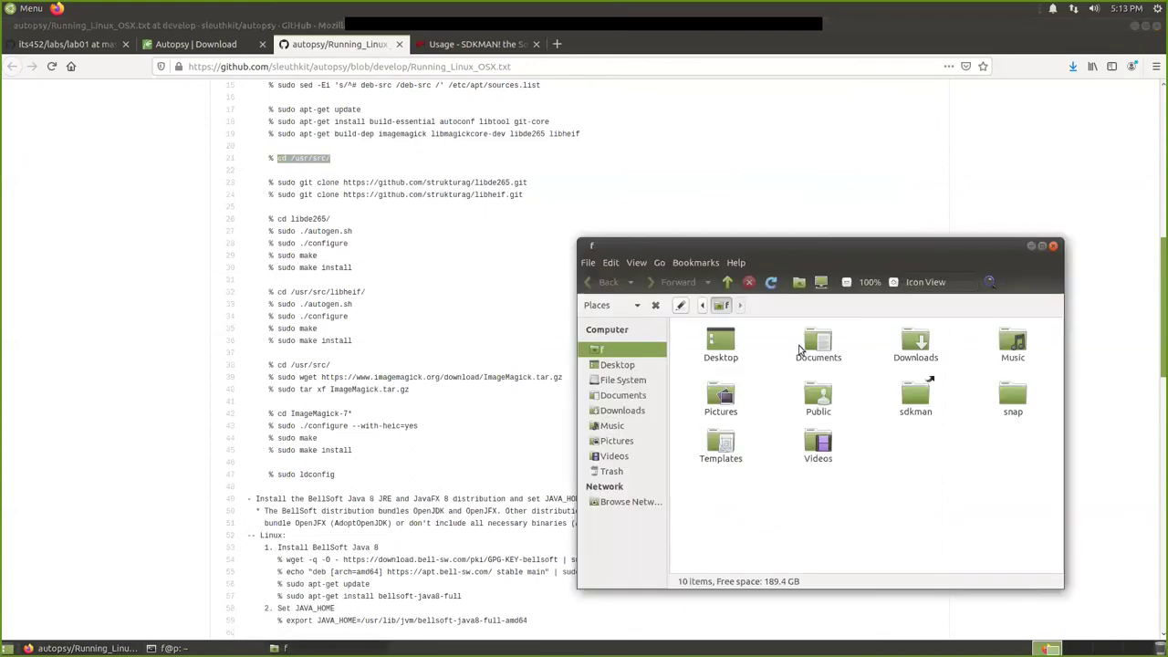
{"action": "left_click", "coordinate": [1031, 246]}
{"action": "mouse_move", "coordinate": [171, 648]}
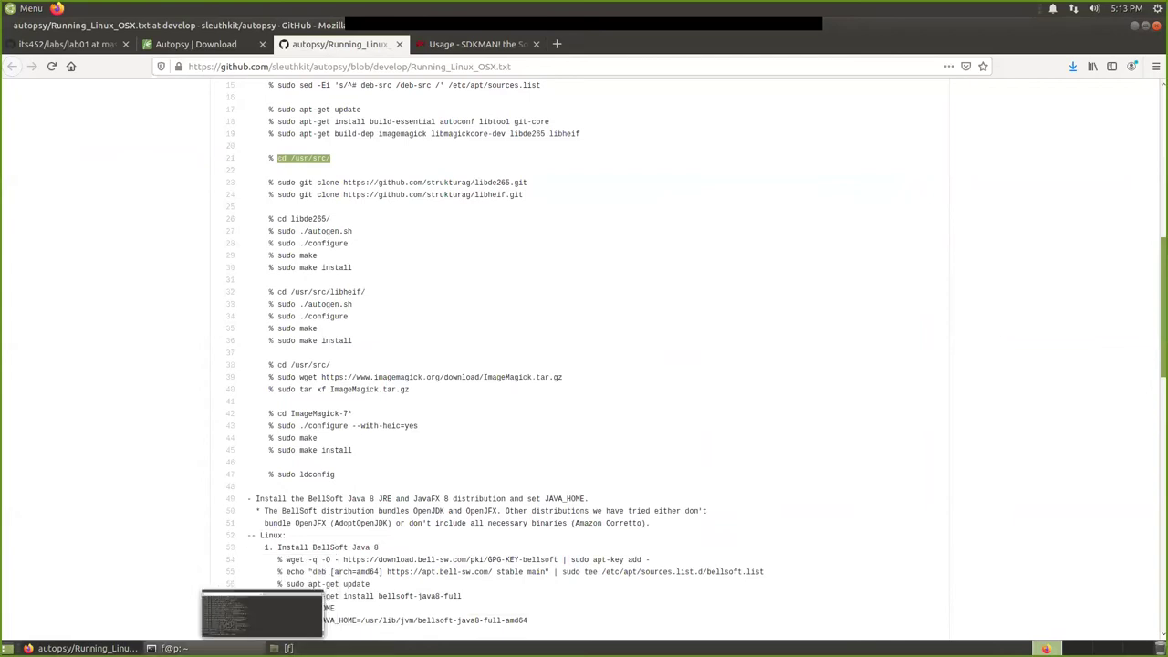
{"action": "left_click", "coordinate": [301, 610]}
{"action": "key", "text": "ctrl+shift+v"}
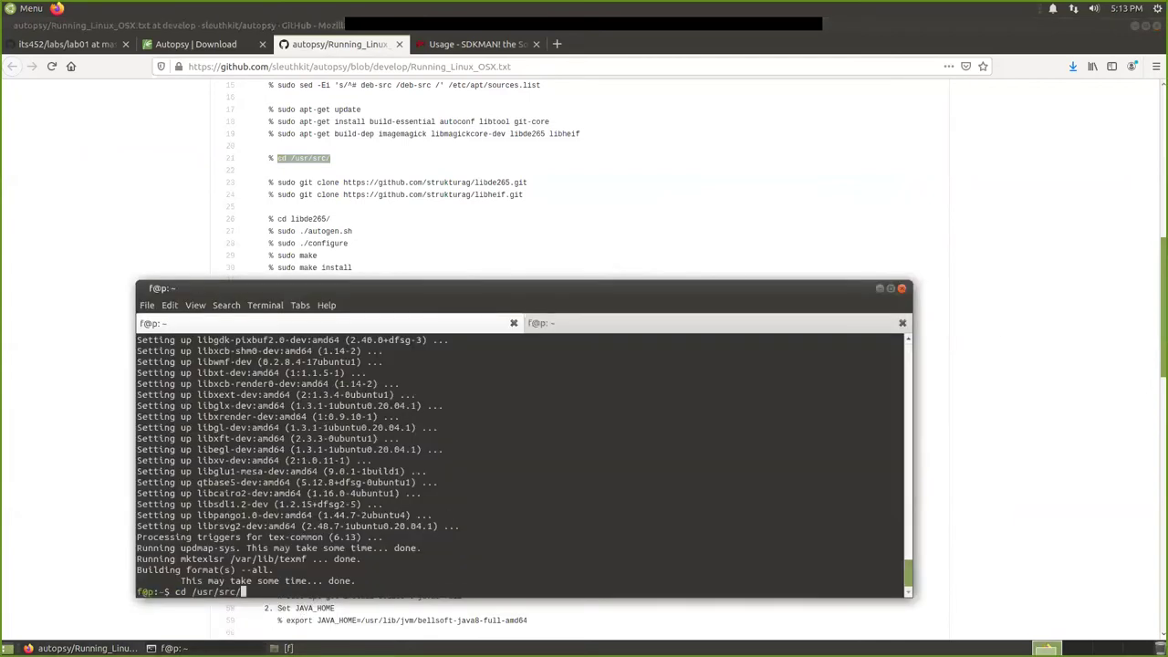
{"action": "key", "text": "Return"}
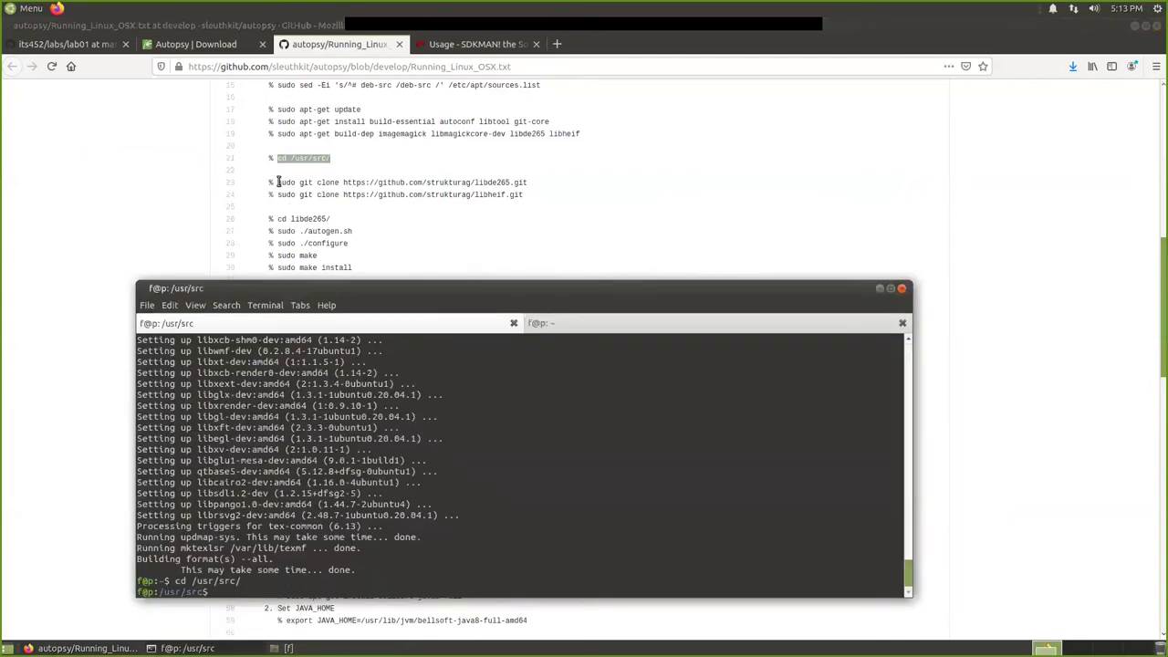
Copy the libde265 sudo git clone command from line 23 and run it.
{"action": "left_click", "coordinate": [277, 182]}
{"action": "left_click_drag", "start_coordinate": [276, 182], "coordinate": [516, 182]}
{"action": "right_click", "coordinate": [503, 183]}
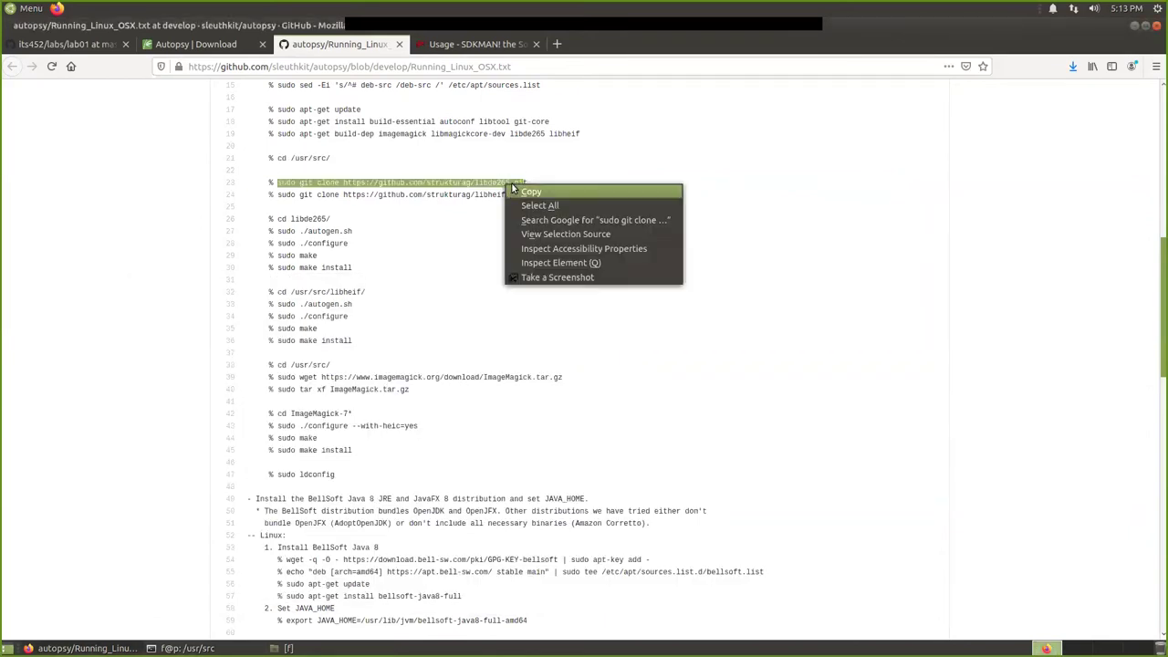
{"action": "left_click", "coordinate": [444, 181]}
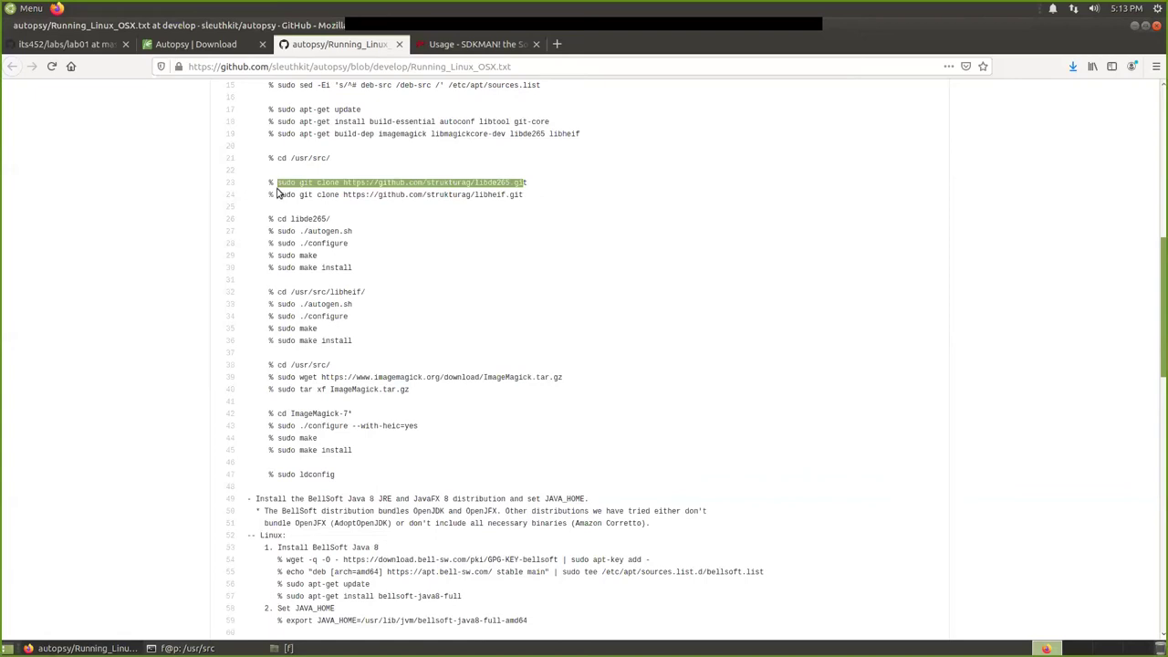
{"action": "left_click", "coordinate": [274, 183]}
{"action": "left_click_drag", "start_coordinate": [276, 182], "coordinate": [526, 184]}
{"action": "right_click", "coordinate": [516, 183]}
{"action": "left_click", "coordinate": [534, 191]}
{"action": "left_click", "coordinate": [187, 648]}
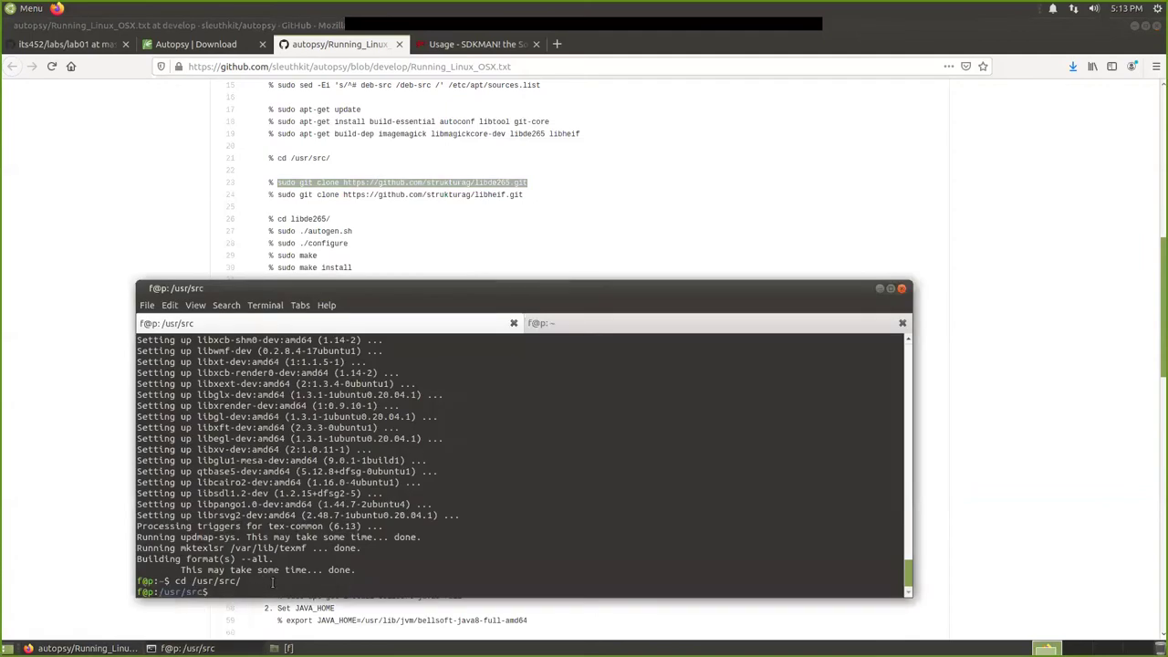
{"action": "key", "text": "ctrl+shift+v"}
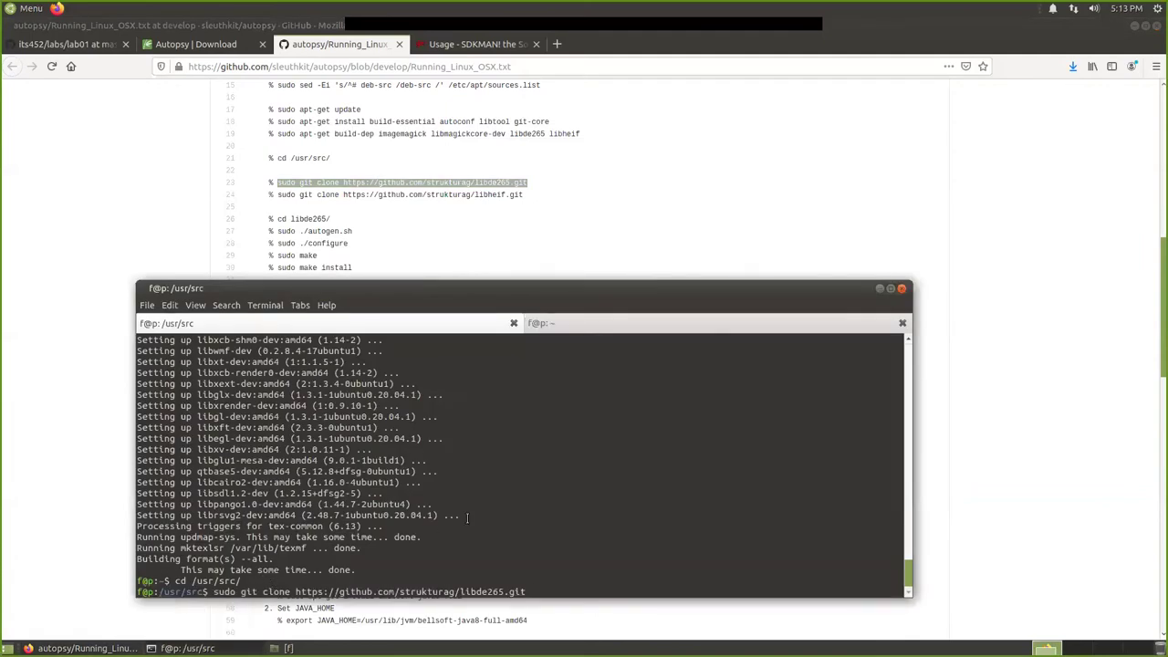
{"action": "key", "text": "Return"}
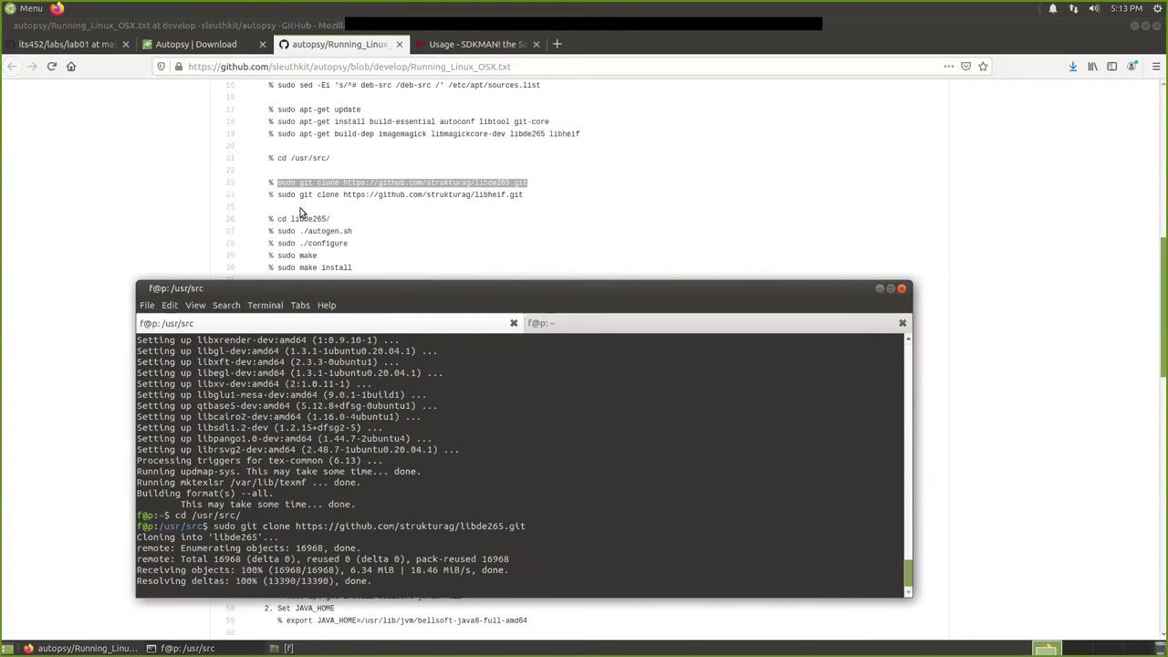
Copy the libheif sudo git clone command from line 24 and run it.
{"action": "left_click_drag", "start_coordinate": [281, 195], "coordinate": [532, 198]}
{"action": "right_click", "coordinate": [513, 203]}
{"action": "left_click", "coordinate": [525, 213]}
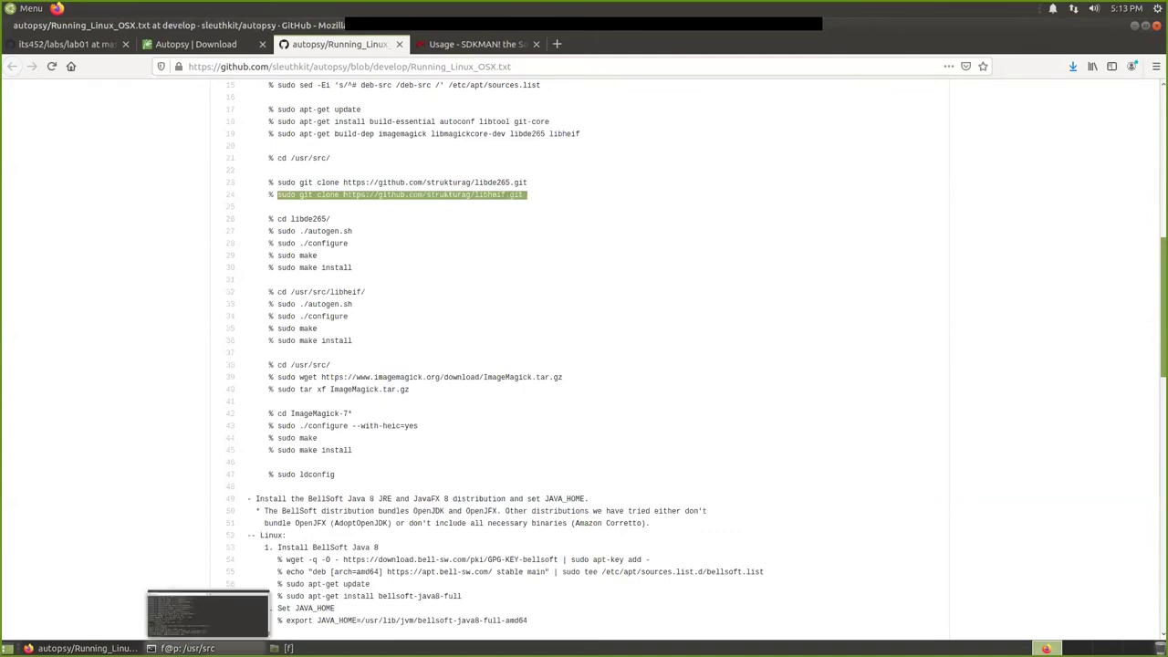
{"action": "left_click", "coordinate": [192, 648]}
{"action": "key", "text": "ctrl+shift+v"}
{"action": "key", "text": "Return"}
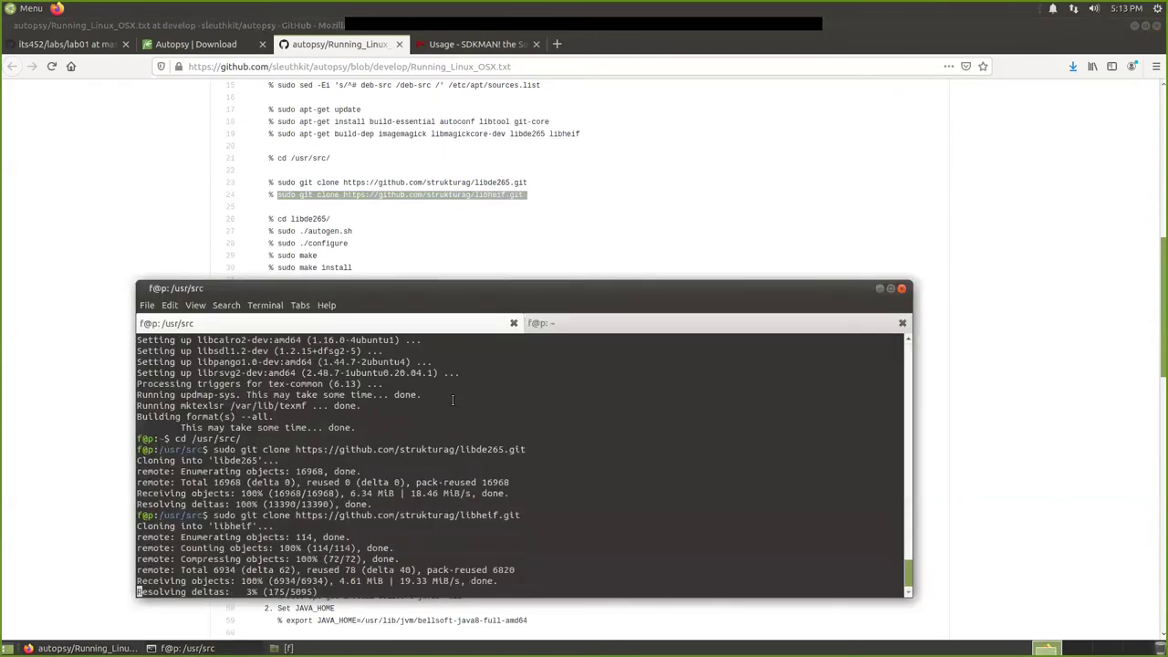
Run ls in /usr/src to confirm the libde265 and libheif folders exist.
{"action": "scroll", "coordinate": [365, 209], "scroll_direction": "down", "scroll_amount": 2}
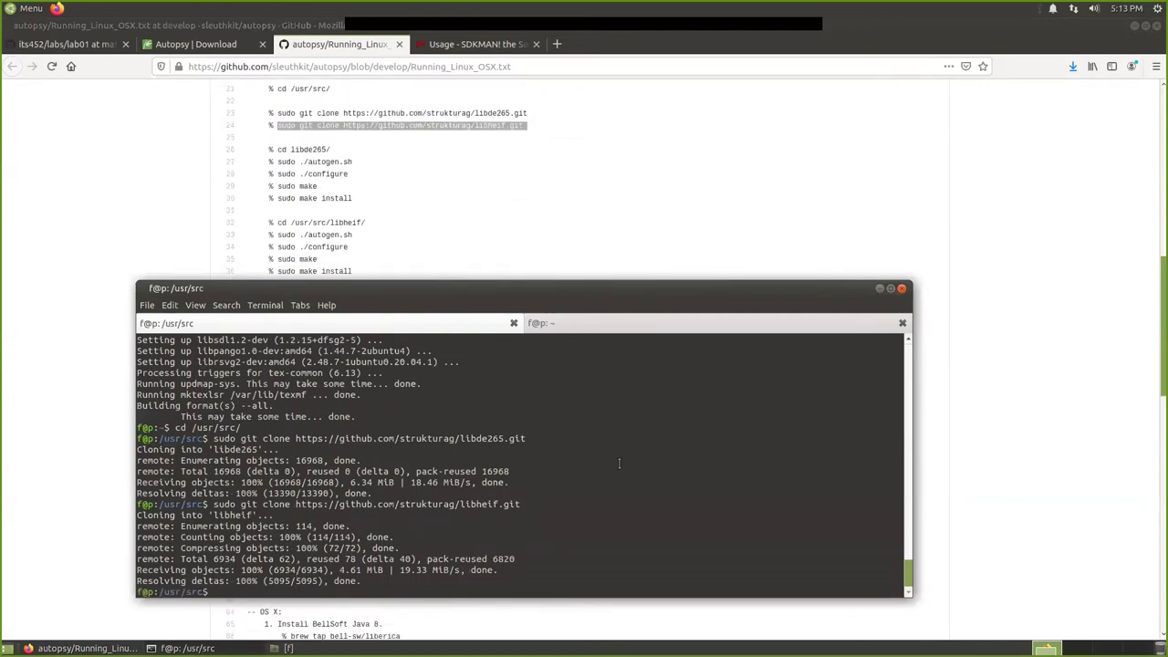
{"action": "type", "text": "cd li"}
{"action": "key", "text": "BackSpace"}
{"action": "key", "text": "BackSpace"}
{"action": "key", "text": "BackSpace"}
{"action": "key", "text": "BackSpace"}
{"action": "key", "text": "BackSpace"}
{"action": "type", "text": "ls"}
{"action": "key", "text": "Return"}
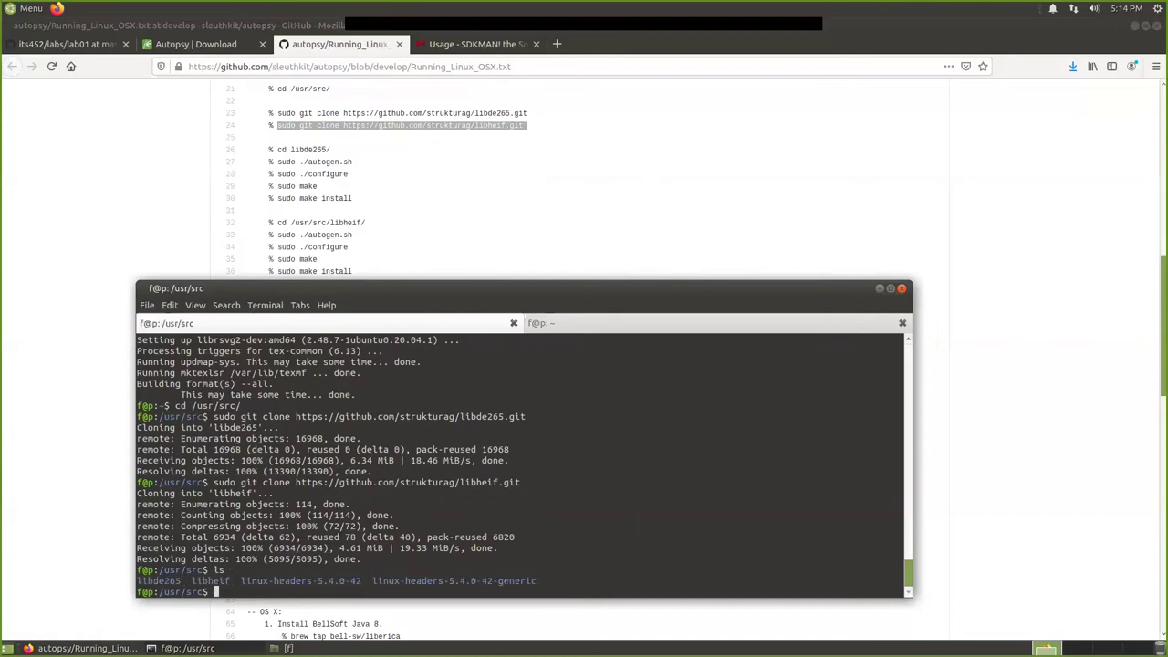
{"action": "type", "text": "cd libde"}
Enter the libde265/ folder and list its source files.
{"action": "key", "text": "Tab"}
{"action": "key", "text": "Return"}
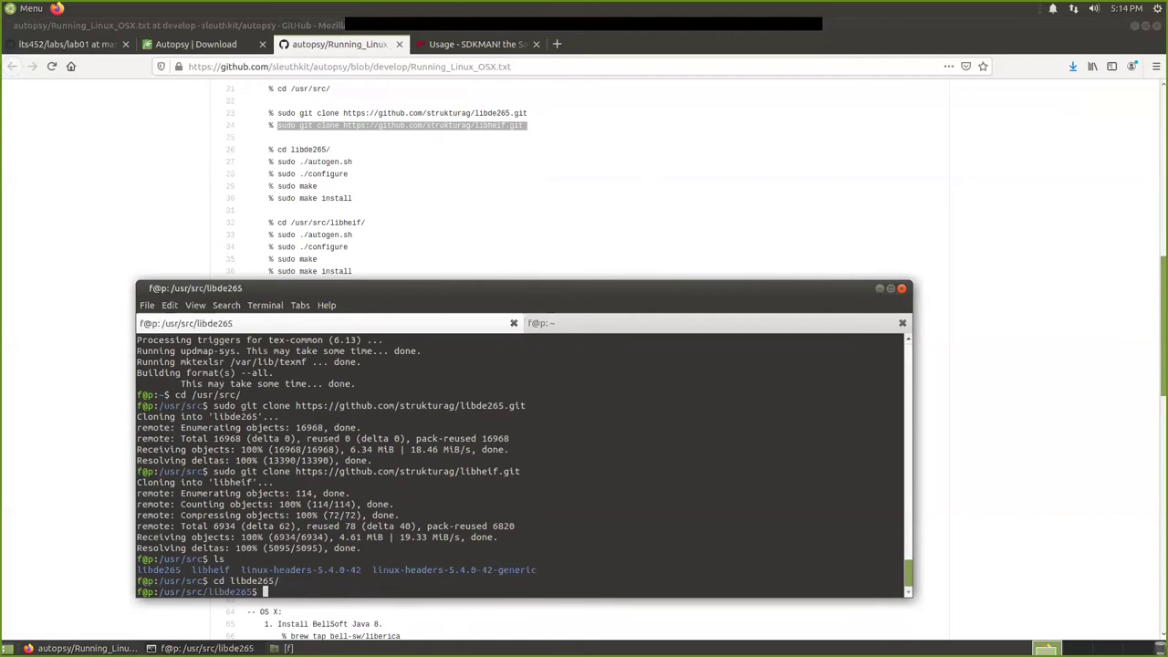
{"action": "type", "text": "sudo"}
{"action": "key", "text": "BackSpace"}
{"action": "key", "text": "BackSpace"}
{"action": "key", "text": "BackSpace"}
{"action": "key", "text": "BackSpace"}
{"action": "key", "text": "BackSpace"}
{"action": "type", "text": "ls"}
{"action": "key", "text": "Return"}
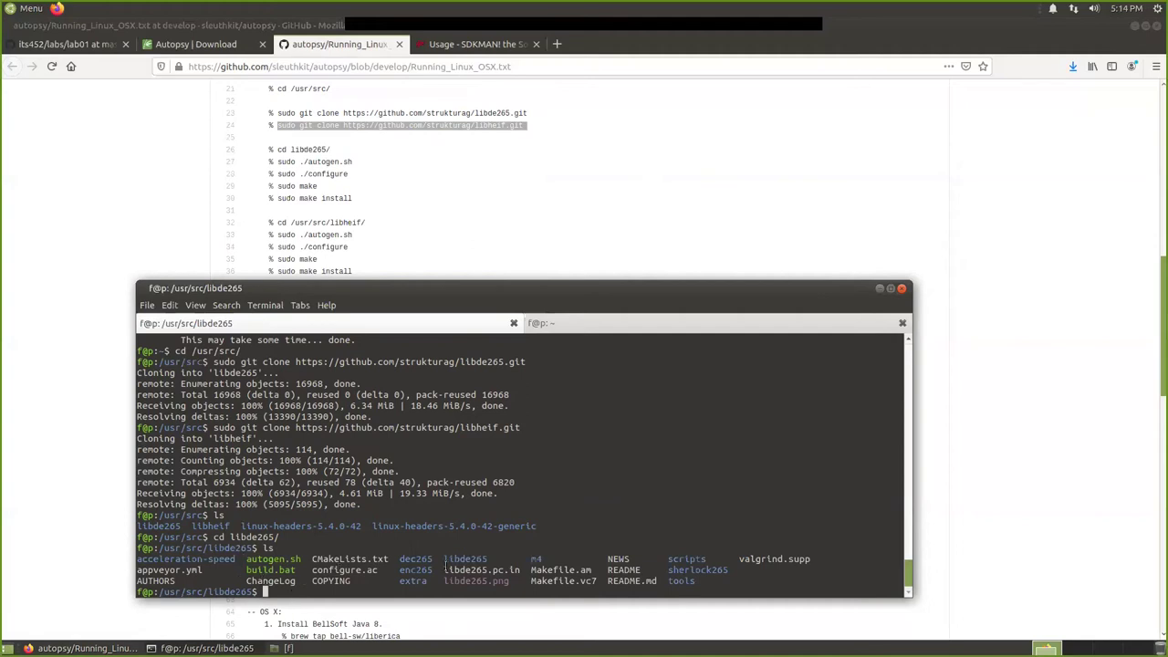
Run sudo ./autogen.sh, list the generated files, then run sudo ./configure.
{"action": "type", "text": "sudo ./autog"}
{"action": "key", "text": "Tab"}
{"action": "key", "text": "Return"}
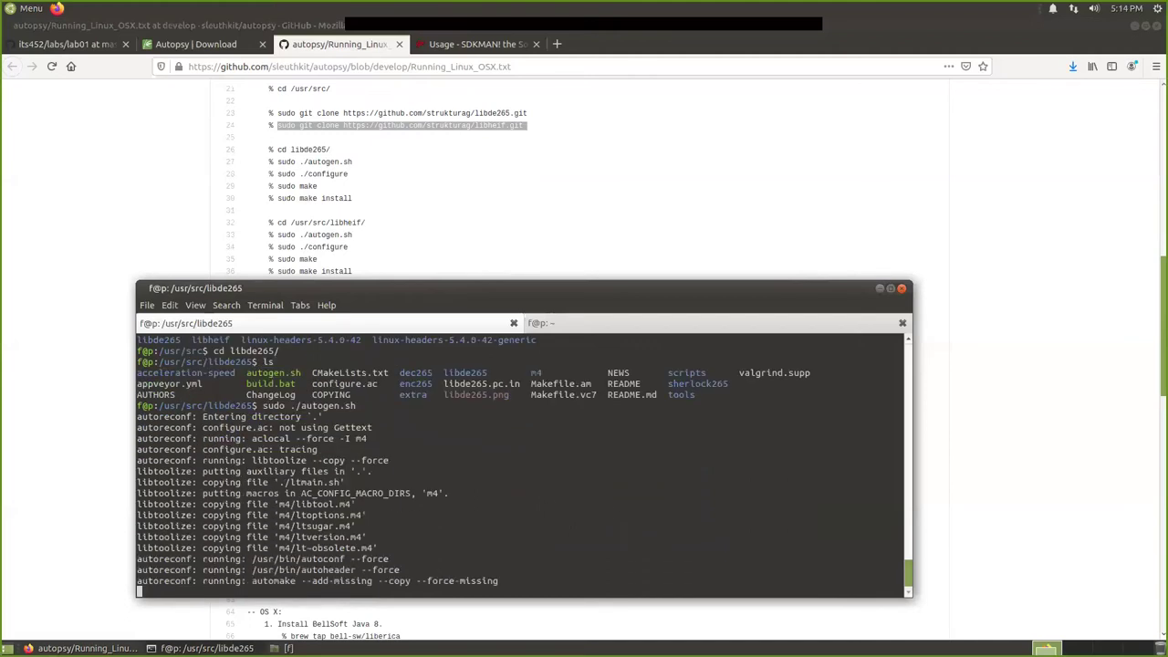
{"action": "type", "text": "ls"}
{"action": "key", "text": "Return"}
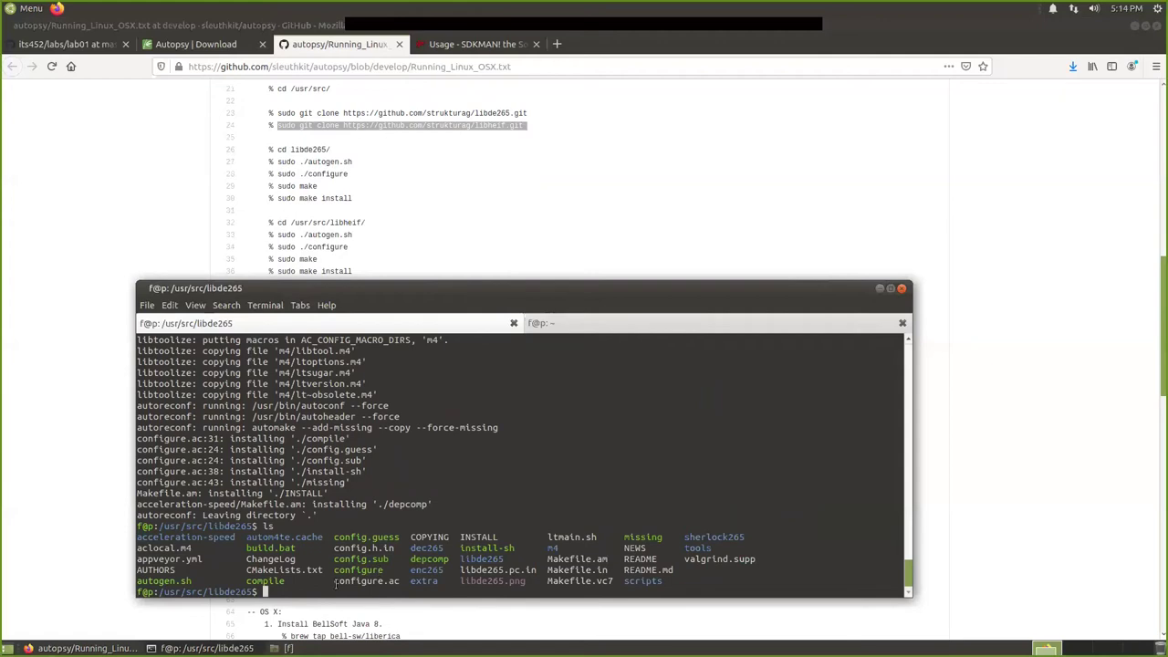
{"action": "type", "text": "sudo ./configure"}
{"action": "key", "text": "Return"}
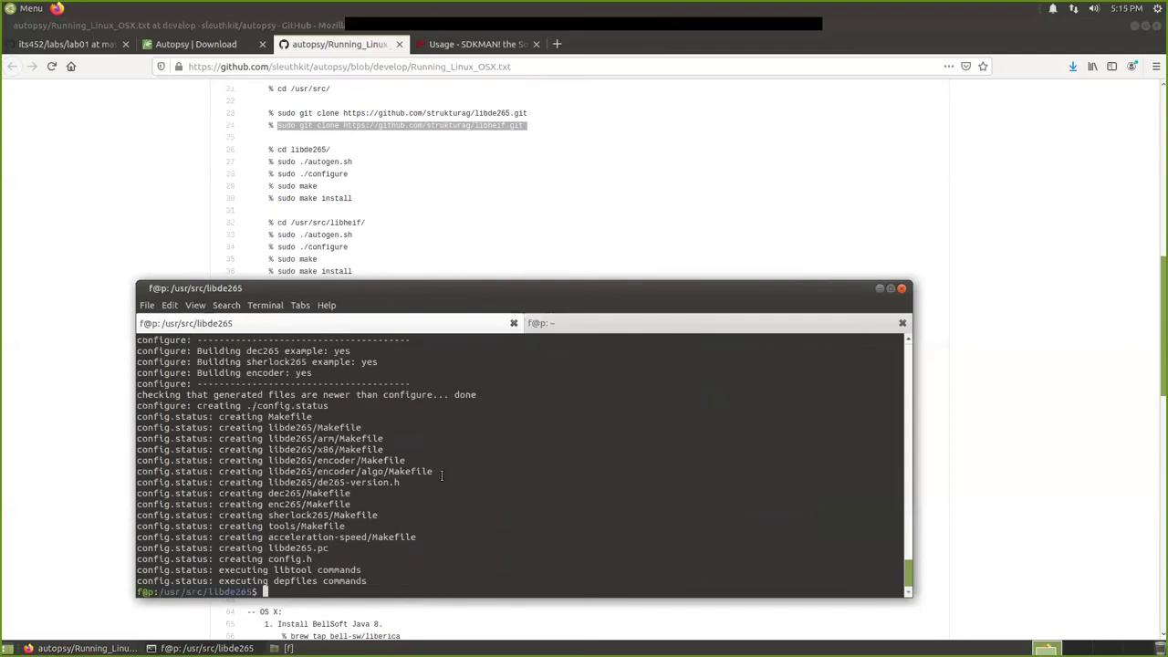
Start compiling libde265 with sudo make.
{"action": "type", "text": "sudo make"}
{"action": "key", "text": "Return"}
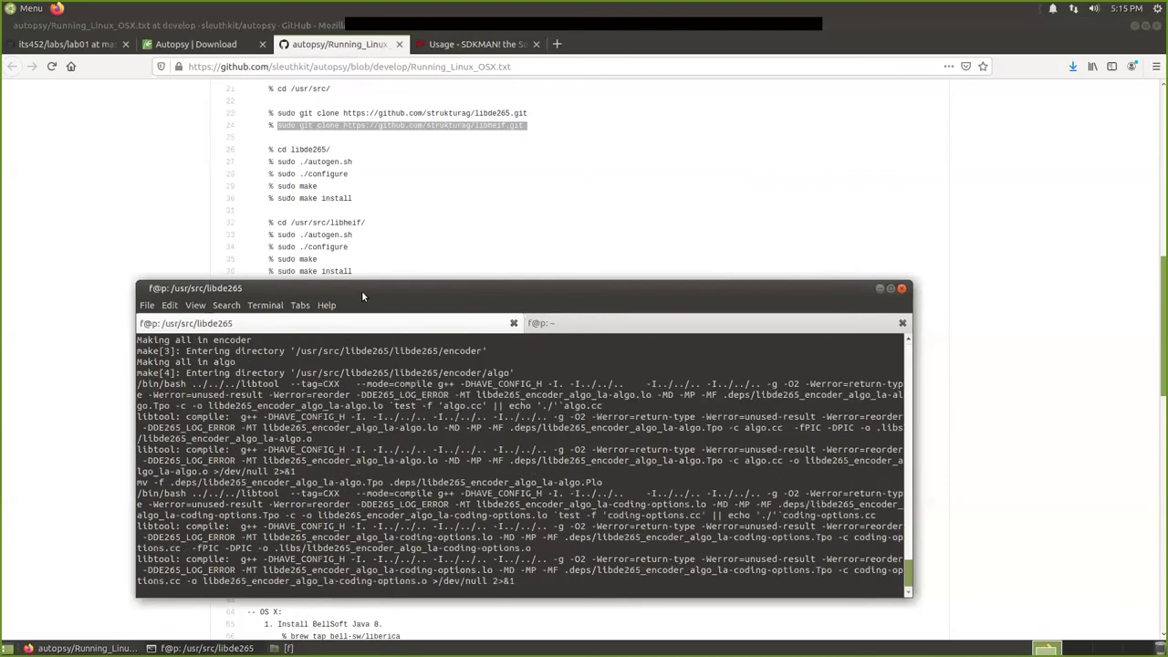
{"action": "left_click_drag", "start_coordinate": [369, 289], "coordinate": [359, 289]}
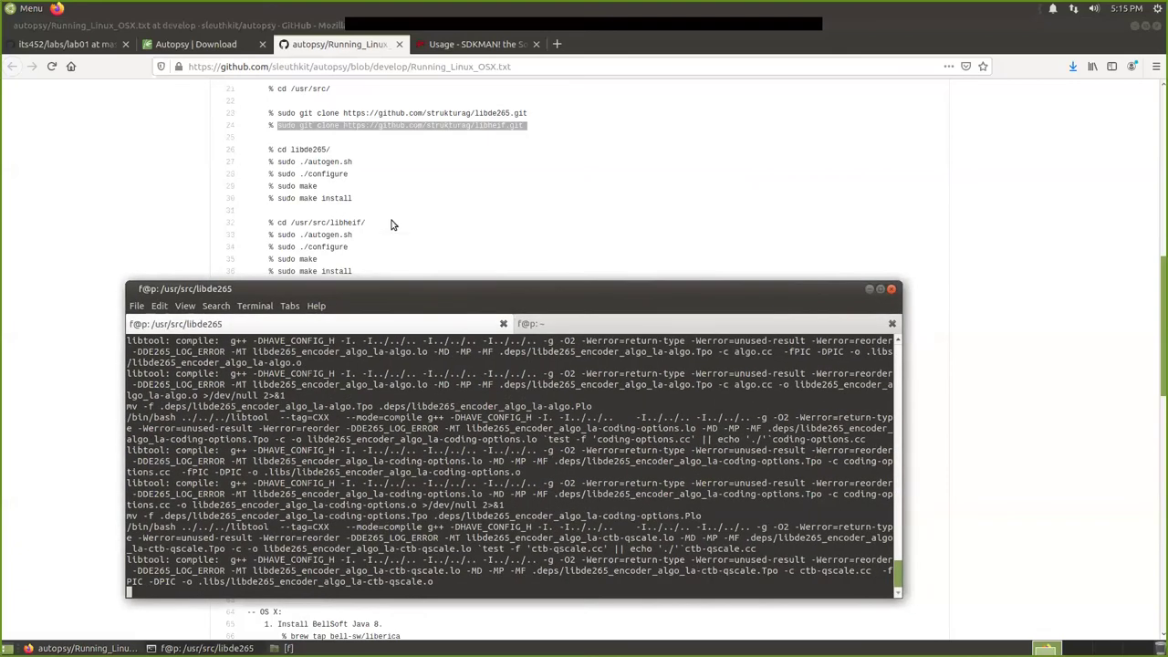
Leave the libde265 make running and switch Firefox to the Autopsy | Download tab.
{"action": "scroll", "coordinate": [392, 224], "scroll_direction": "down", "scroll_amount": 1}
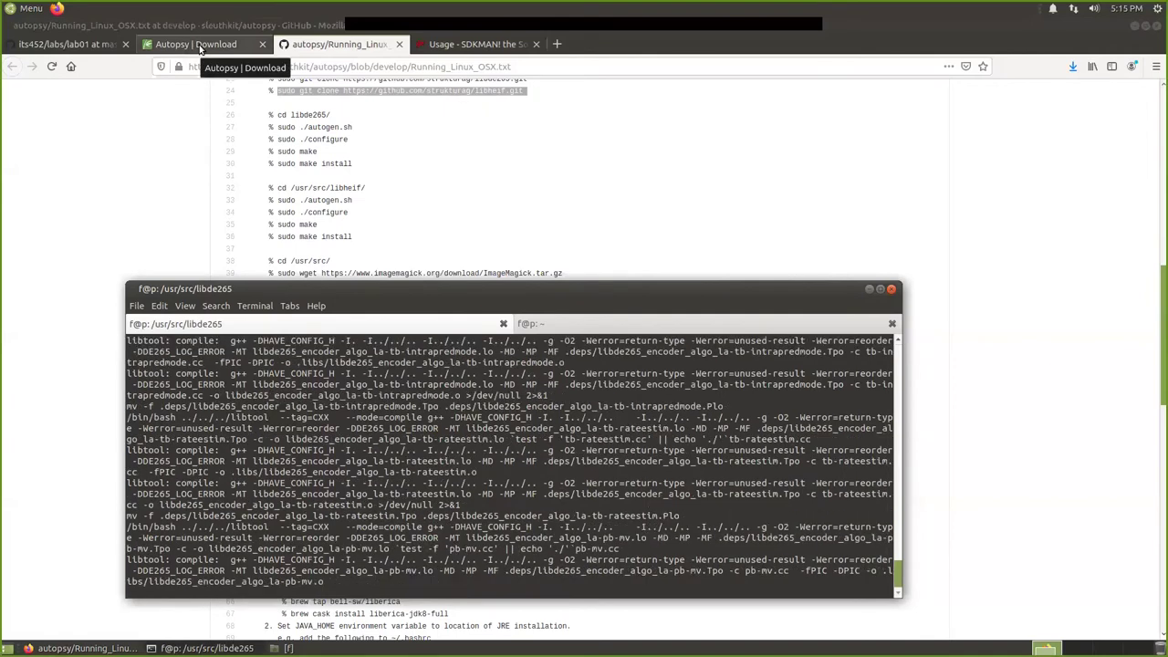
{"action": "left_click", "coordinate": [201, 46]}
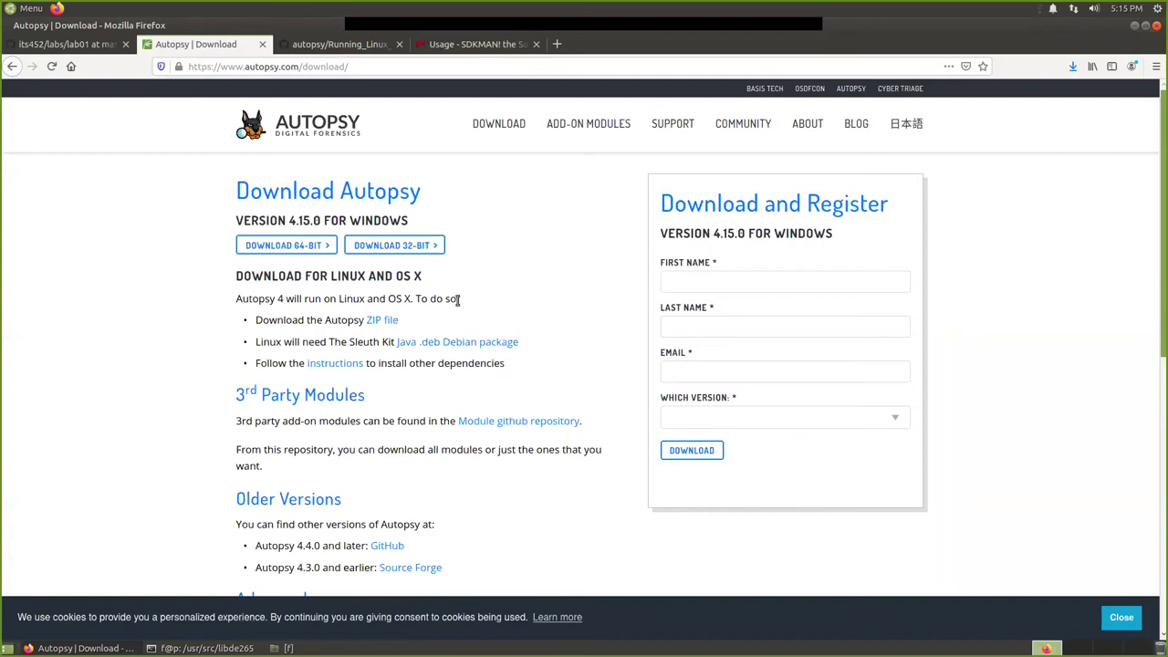
Open the site's DOWNLOAD link in a new tab and look it over.
{"action": "right_click", "coordinate": [491, 125]}
{"action": "left_click", "coordinate": [511, 131]}
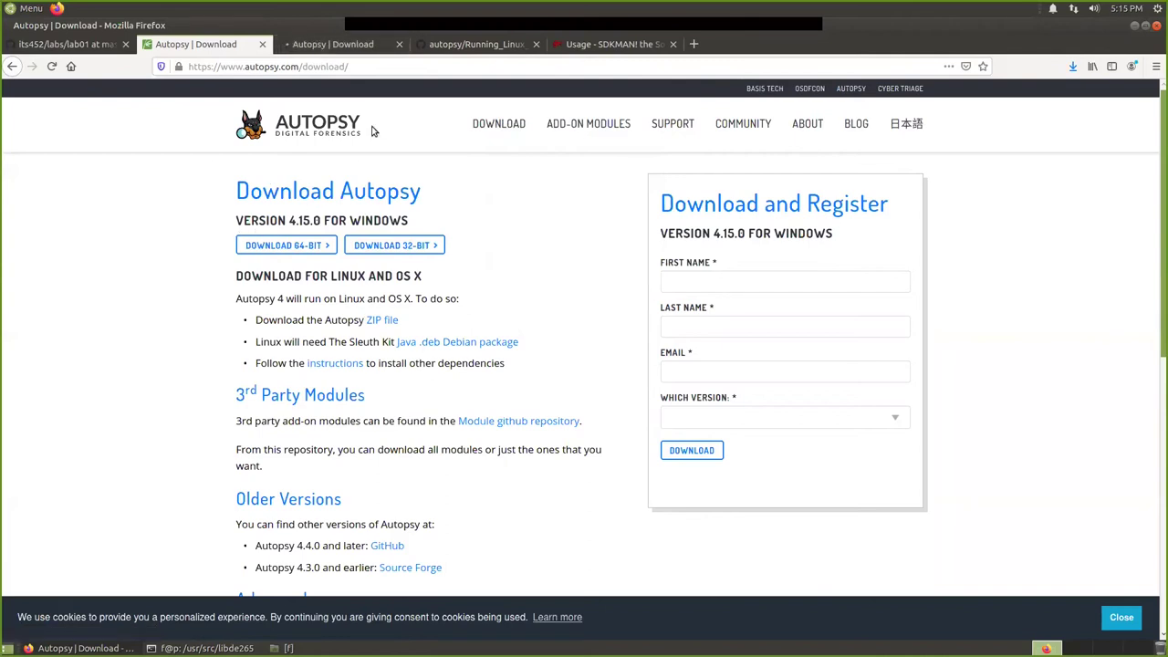
{"action": "left_click", "coordinate": [329, 46]}
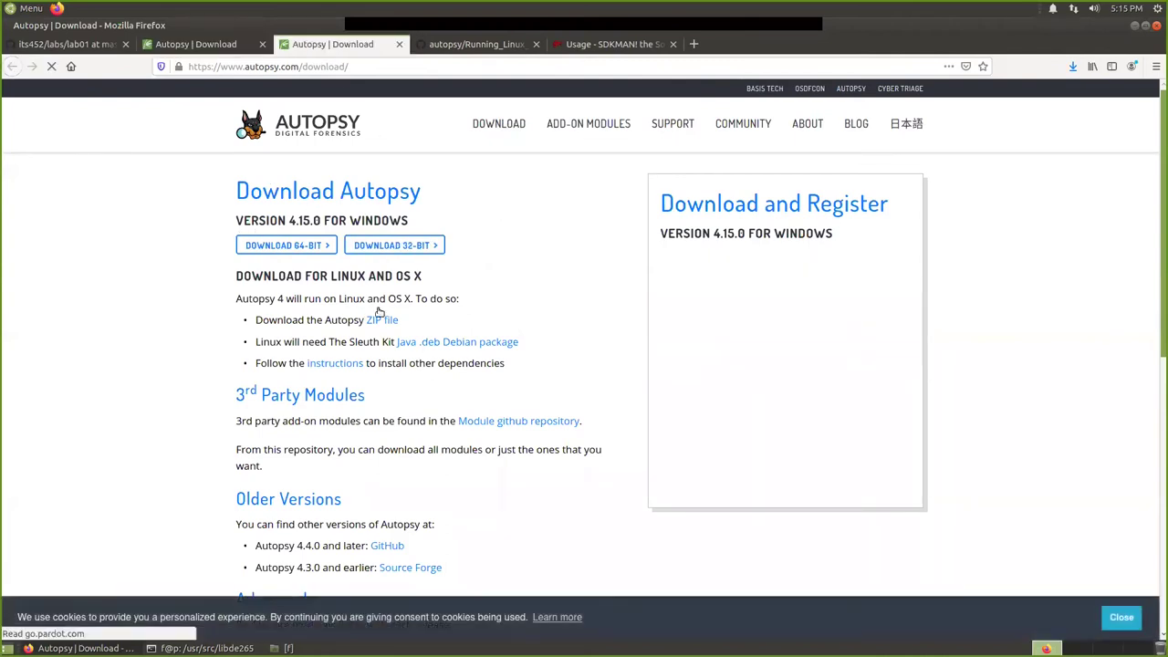
{"action": "scroll", "coordinate": [383, 342], "scroll_direction": "down", "scroll_amount": 5}
{"action": "scroll", "coordinate": [473, 405], "scroll_direction": "up", "scroll_amount": 4}
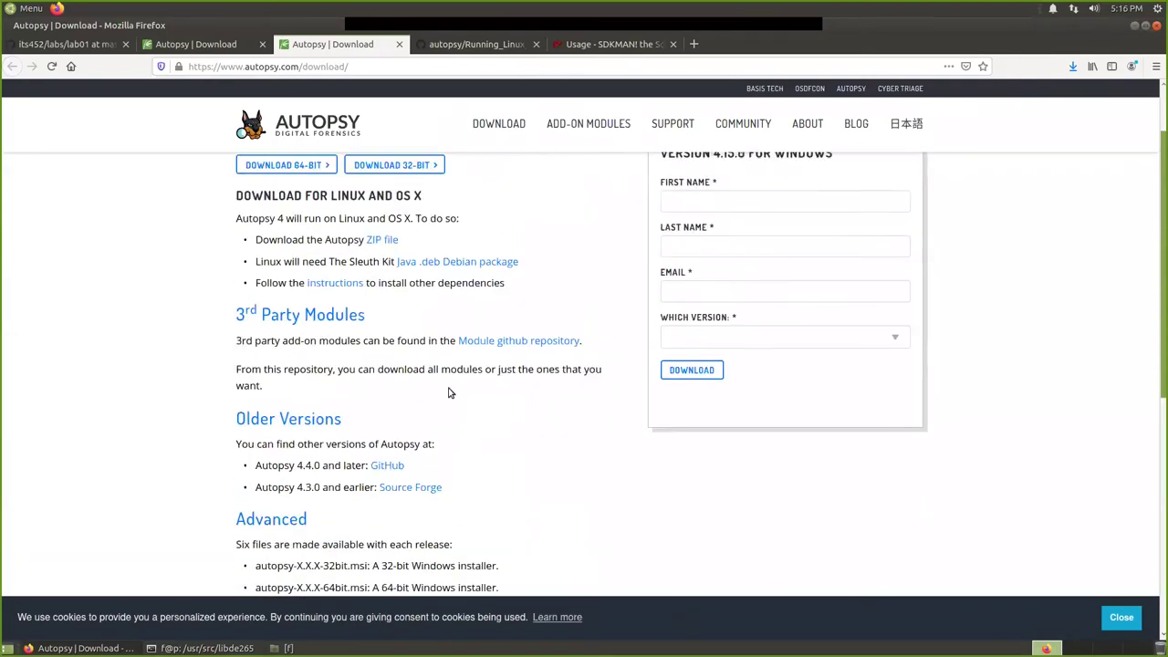
{"action": "scroll", "coordinate": [448, 393], "scroll_direction": "up", "scroll_amount": 1}
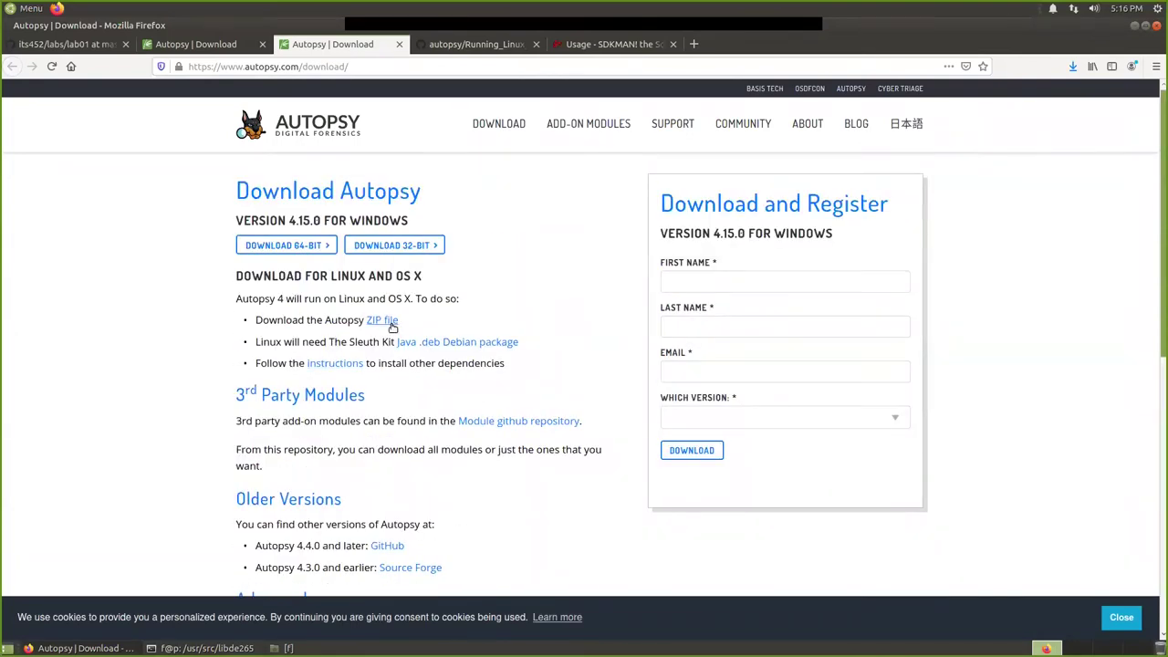
{"action": "mouse_move", "coordinate": [584, 137]}
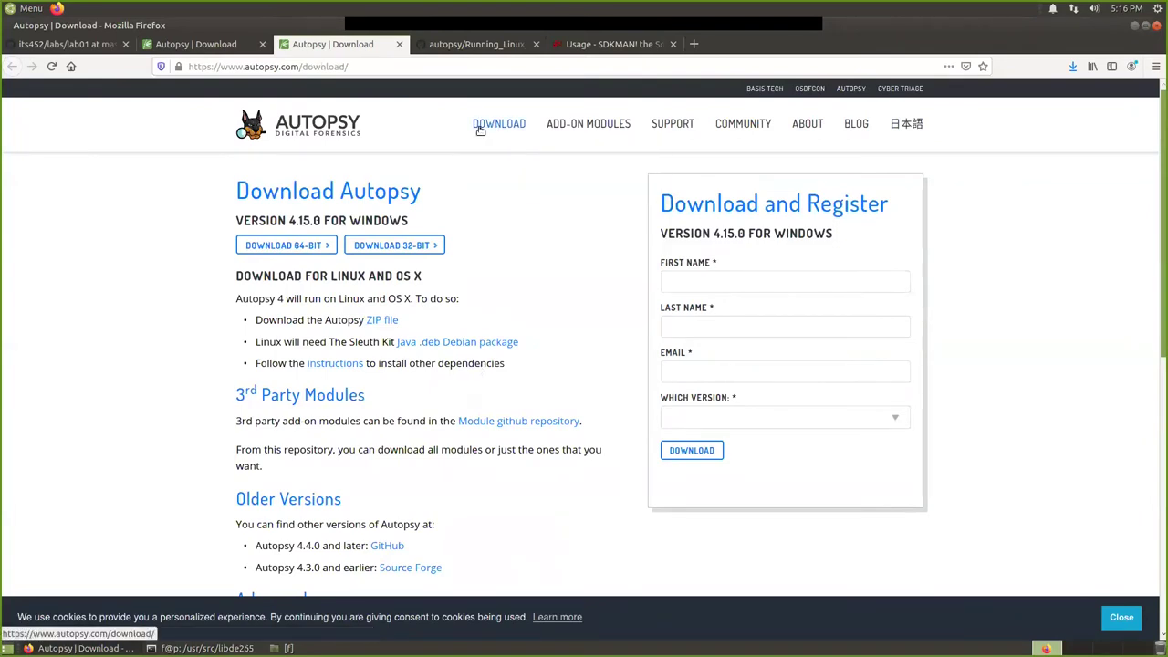
Go back to sleuthkit.org and open The Sleuth Kit > Download page.
{"action": "left_click", "coordinate": [198, 46]}
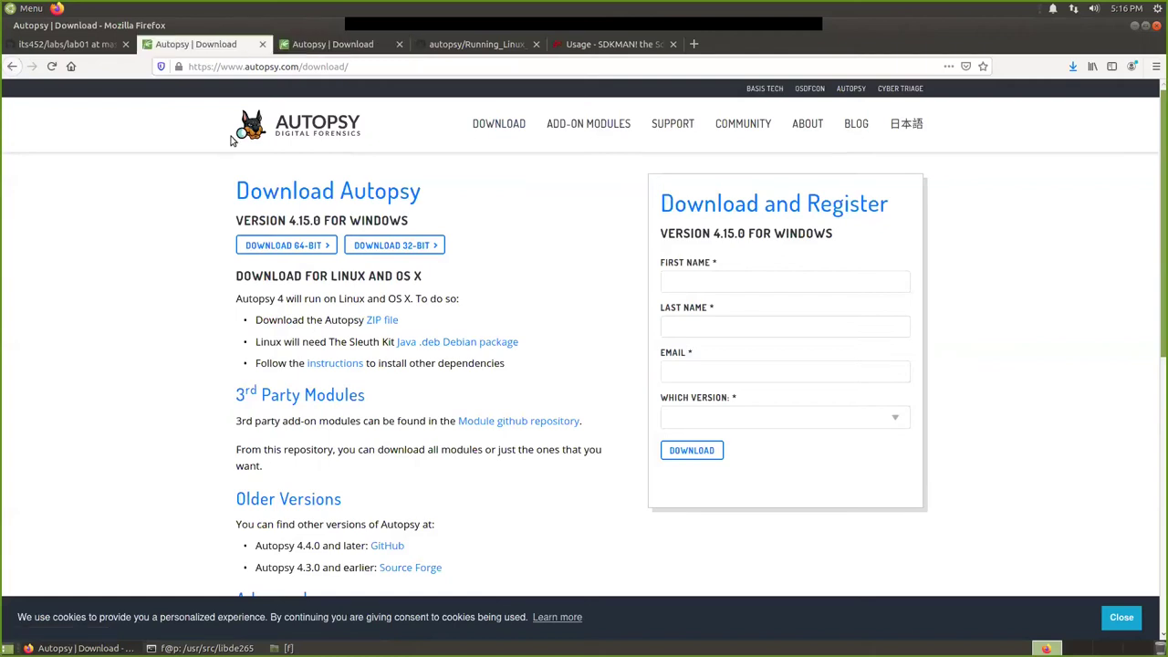
{"action": "left_click", "coordinate": [12, 66]}
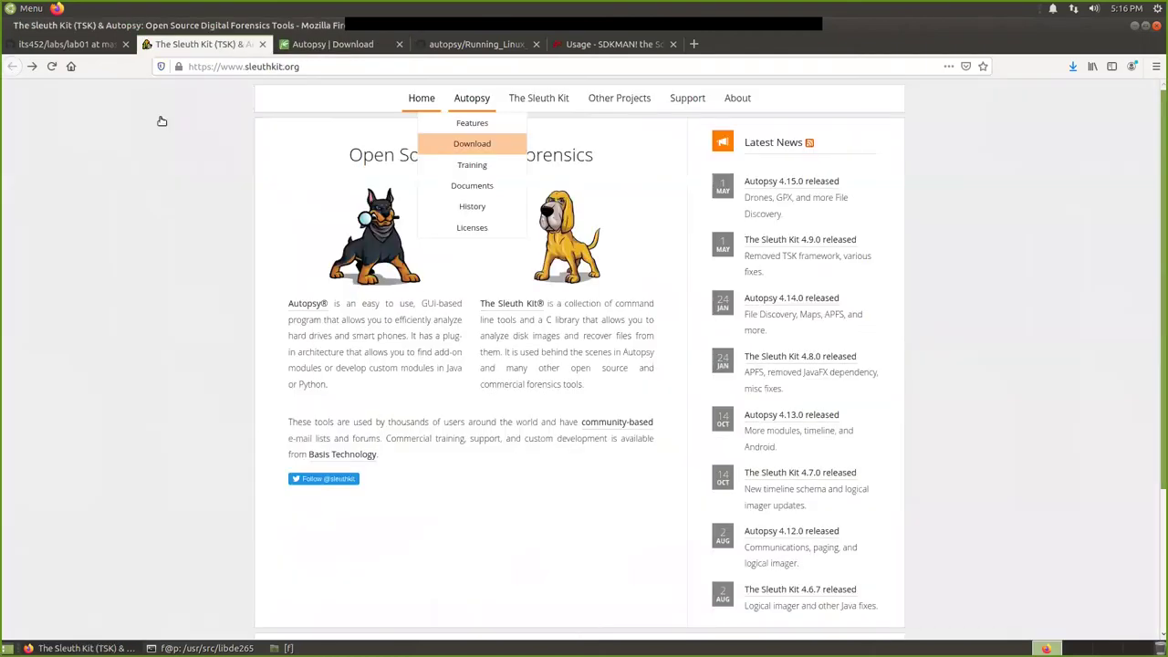
{"action": "mouse_move", "coordinate": [539, 104]}
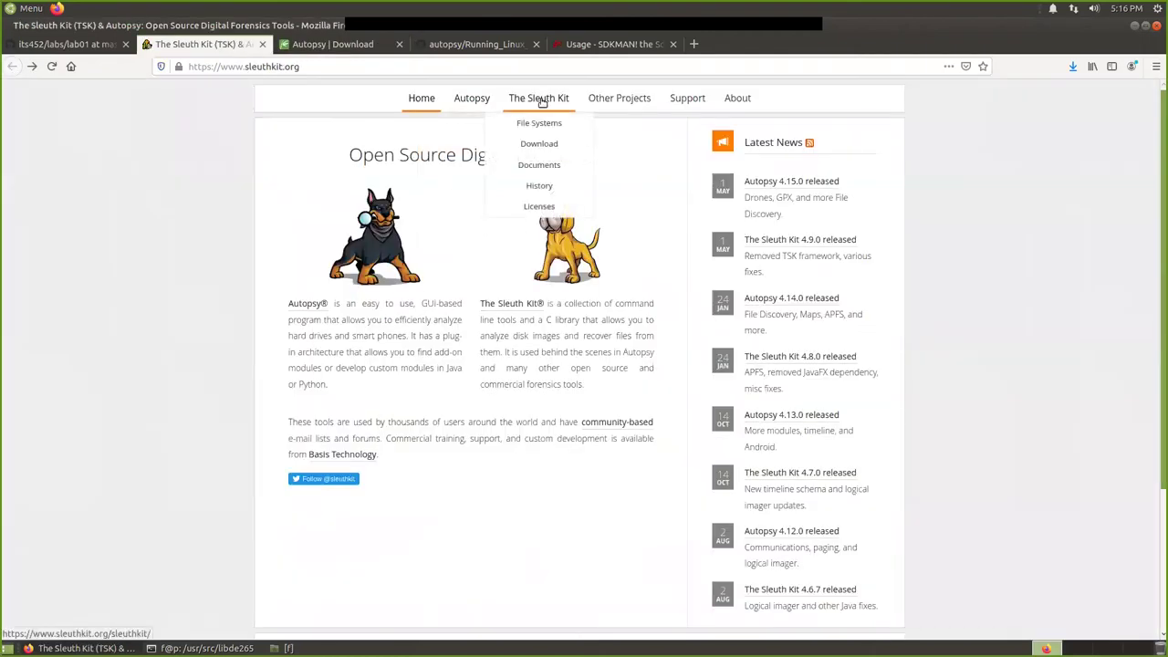
{"action": "left_click", "coordinate": [543, 146]}
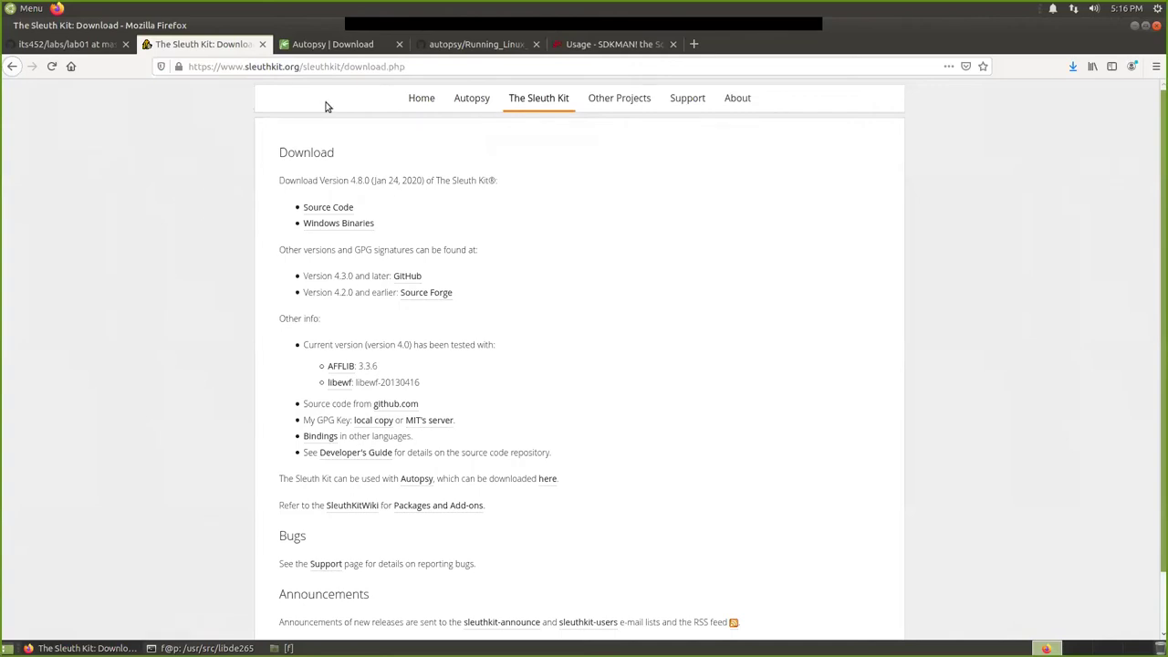
Open the bulk_extractor repository URL from the lab01 notes in a new tab.
{"action": "left_click", "coordinate": [73, 44]}
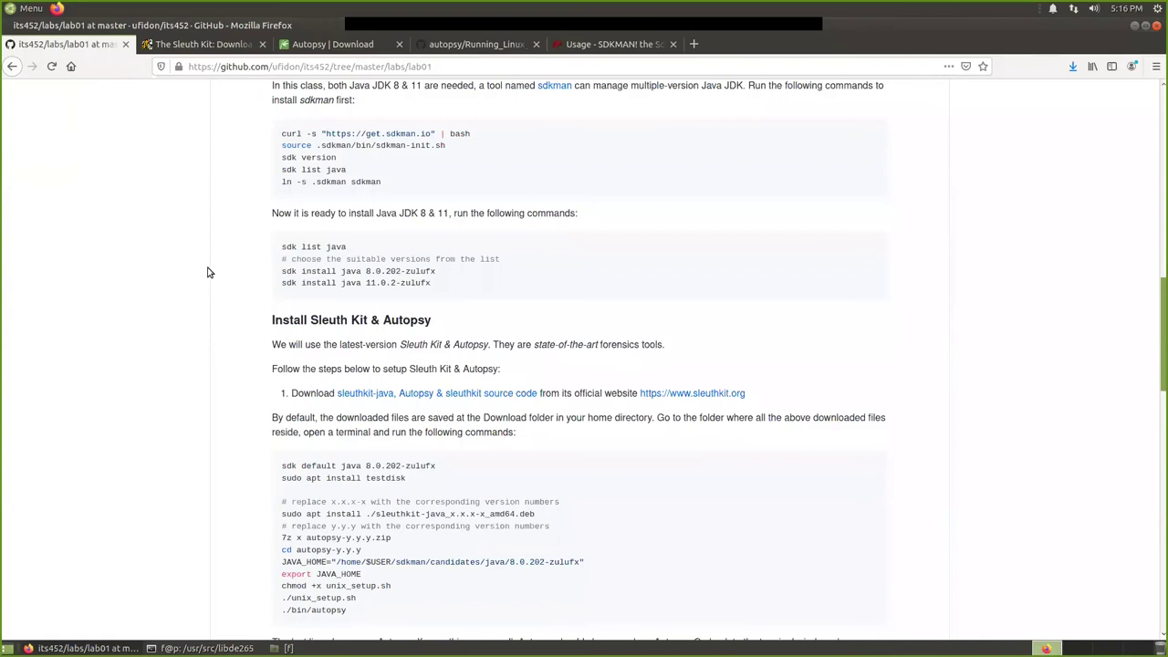
{"action": "scroll", "coordinate": [295, 385], "scroll_direction": "down", "scroll_amount": 10}
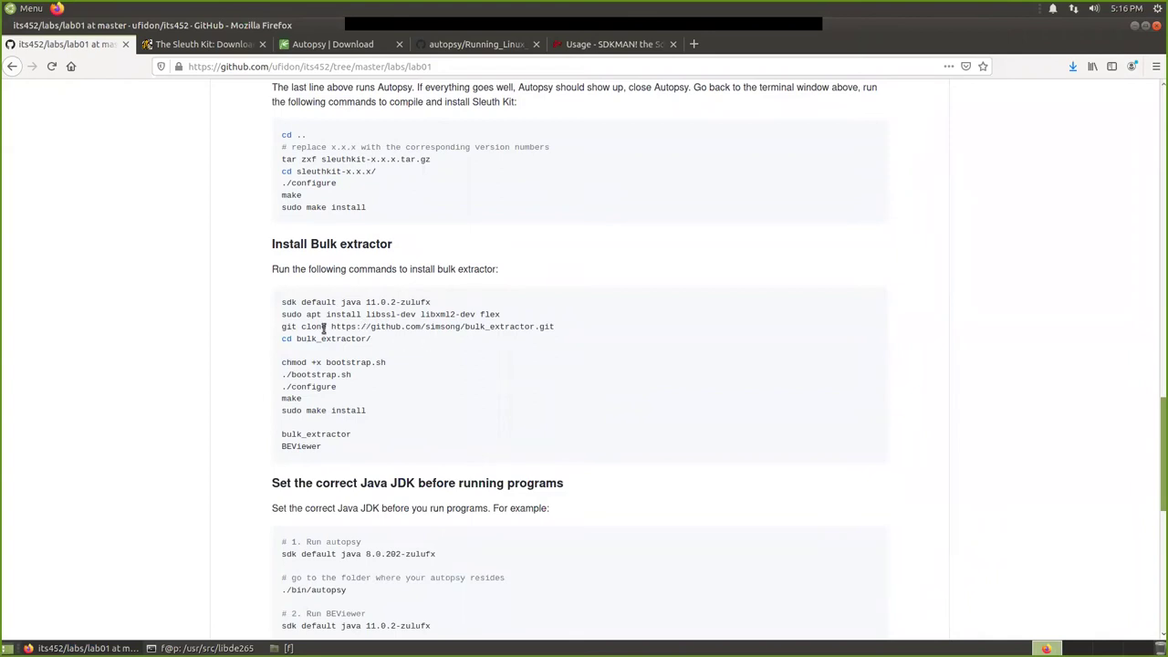
{"action": "scroll", "coordinate": [425, 339], "scroll_direction": "down", "scroll_amount": 1}
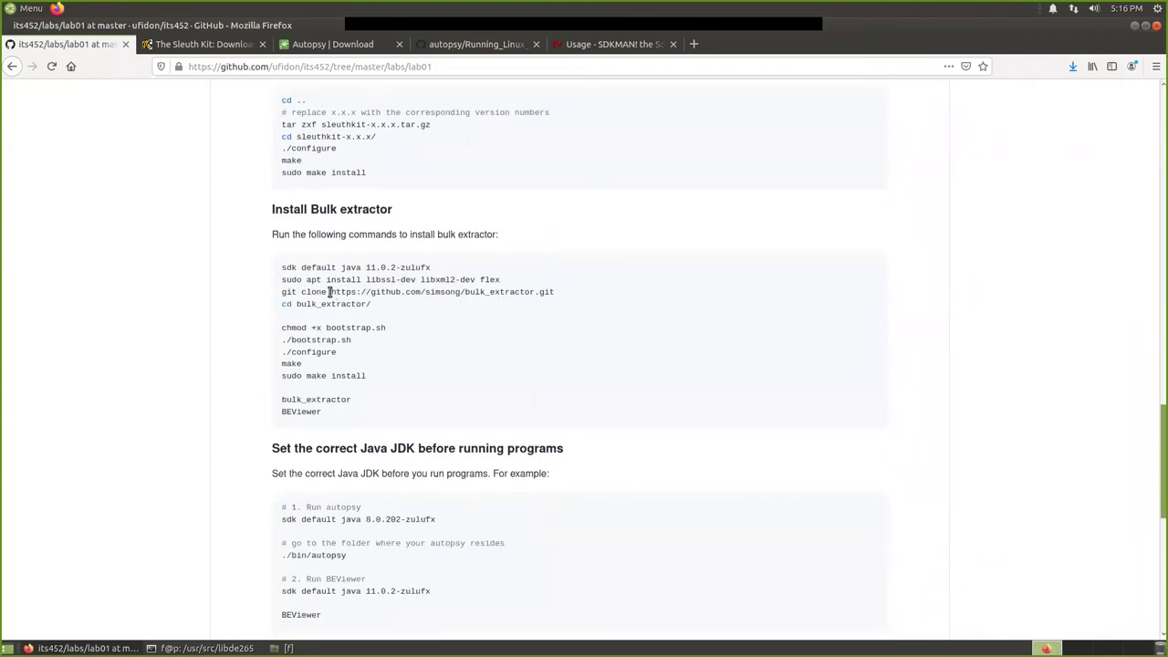
{"action": "left_click_drag", "start_coordinate": [331, 292], "coordinate": [548, 290]}
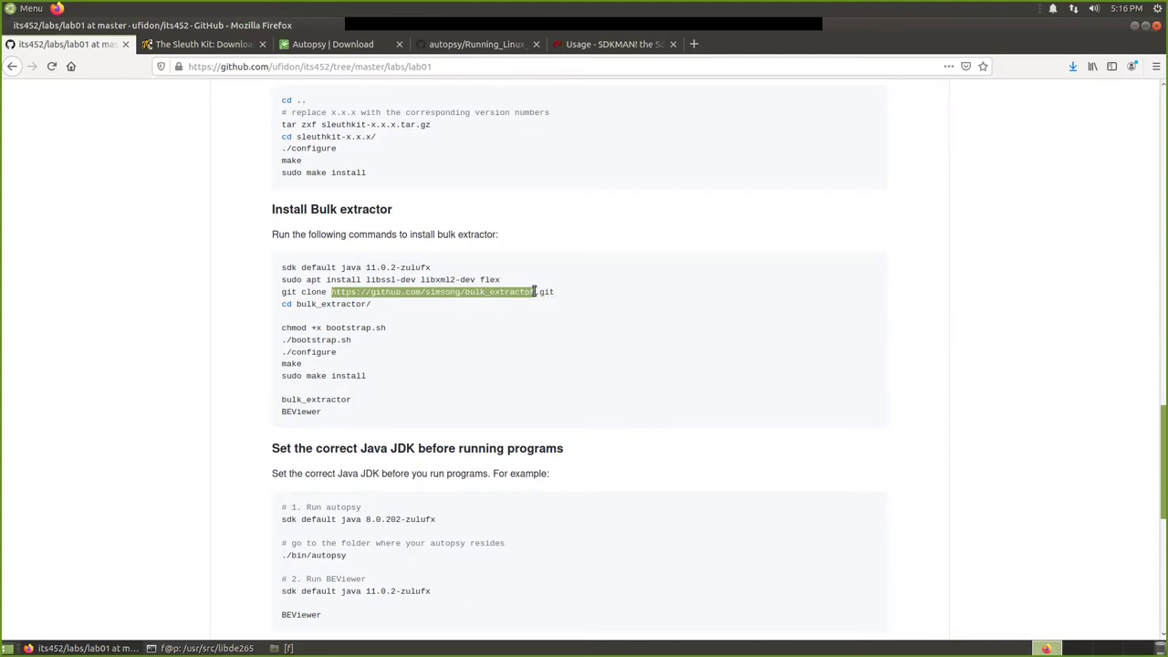
{"action": "right_click", "coordinate": [511, 291]}
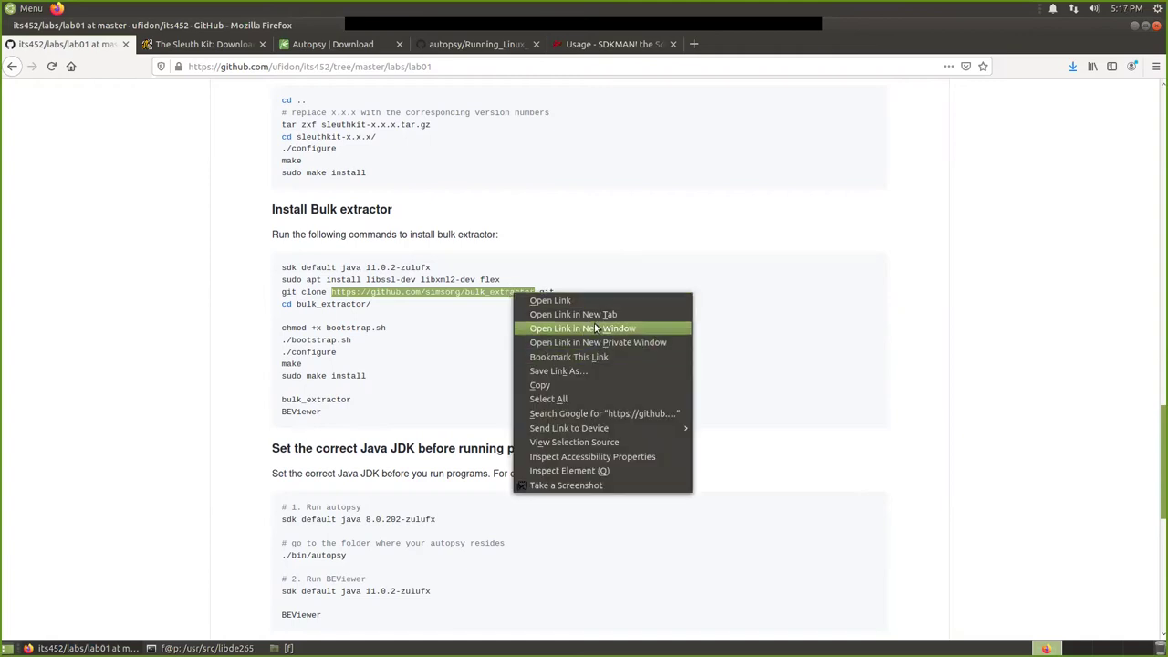
{"action": "left_click", "coordinate": [598, 317]}
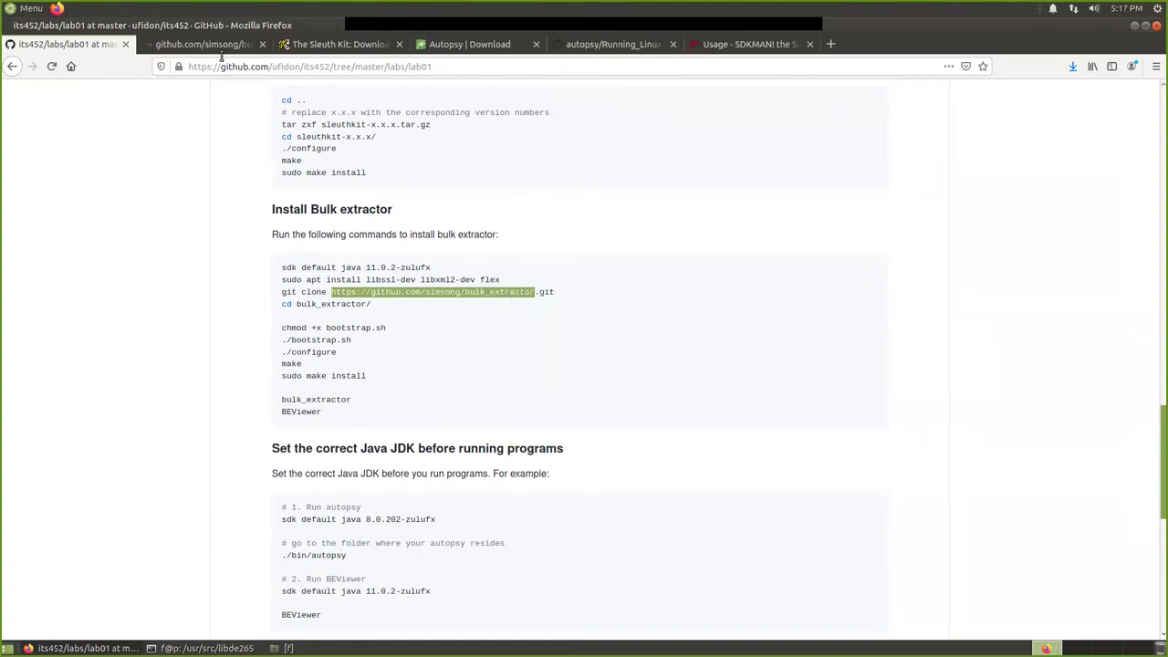
{"action": "left_click", "coordinate": [195, 45]}
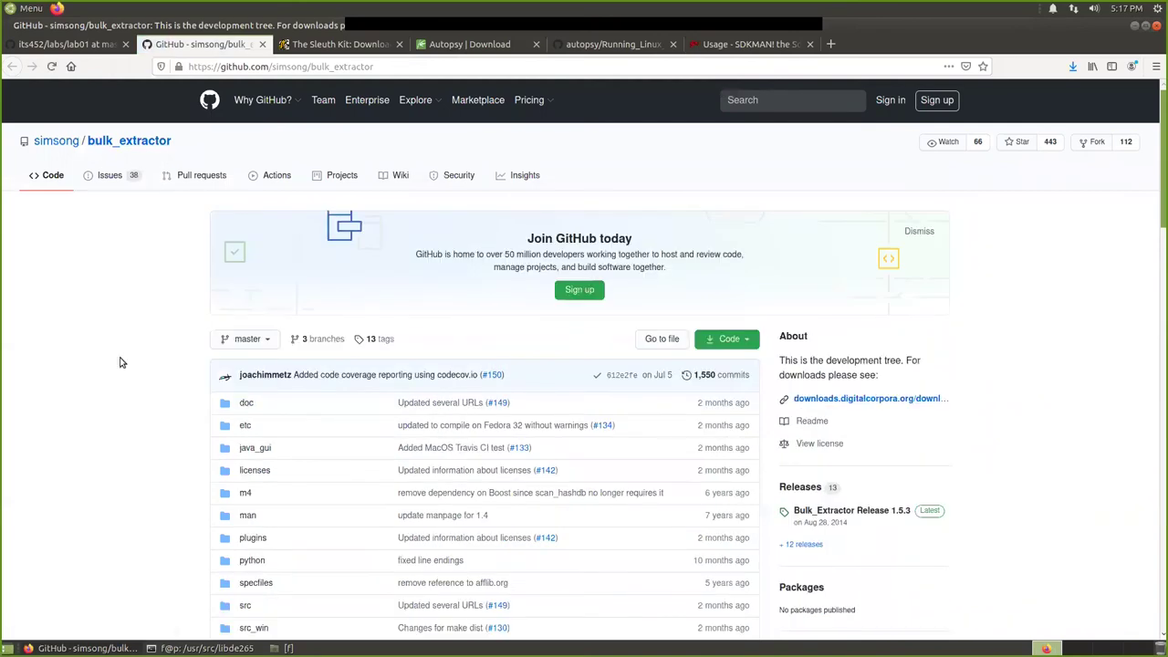
Browse the bulk_extractor Releases list, led by Release 1.5.3.
{"action": "scroll", "coordinate": [119, 329], "scroll_direction": "down", "scroll_amount": 3}
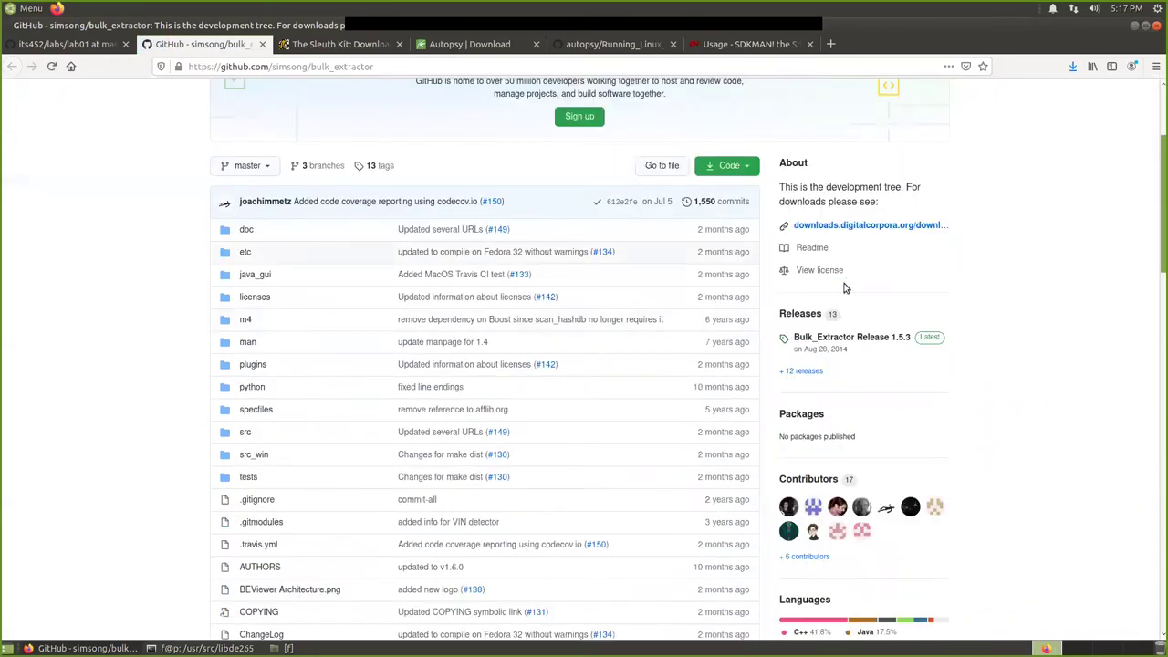
{"action": "left_click", "coordinate": [797, 314]}
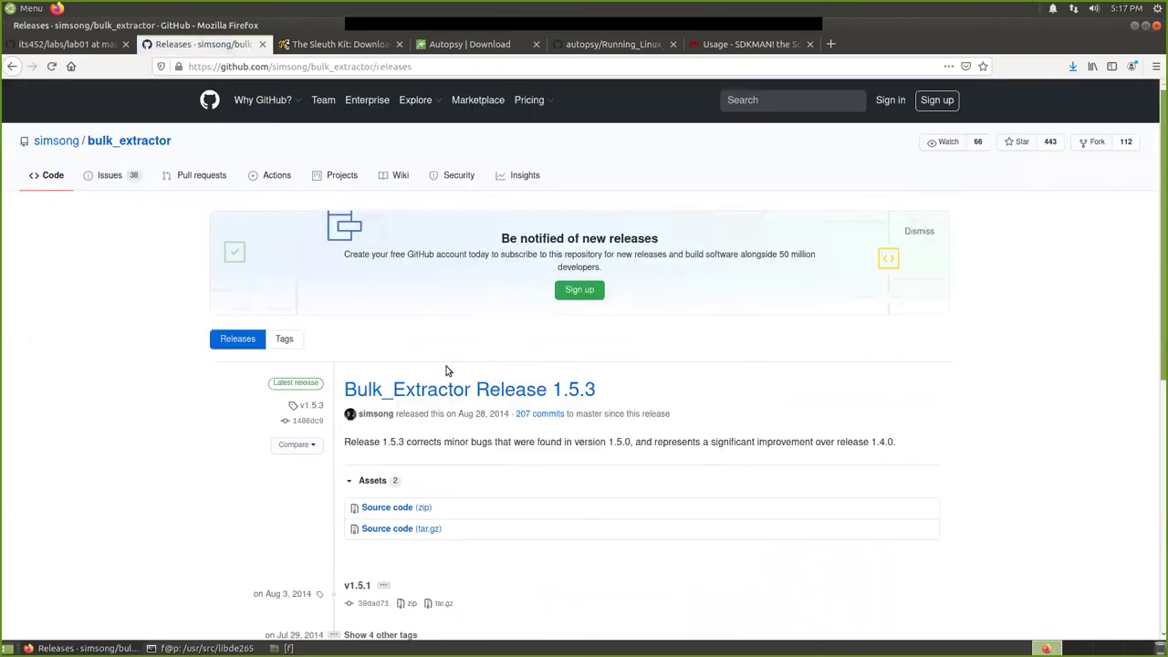
{"action": "scroll", "coordinate": [447, 371], "scroll_direction": "down", "scroll_amount": 3}
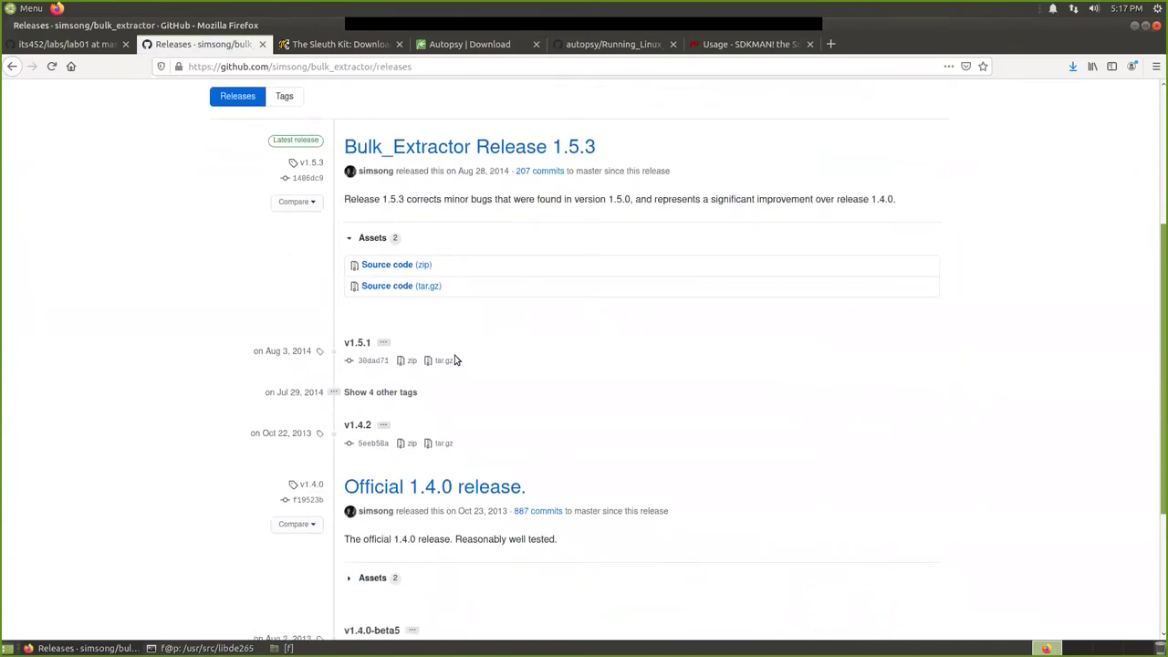
{"action": "scroll", "coordinate": [307, 308], "scroll_direction": "up", "scroll_amount": 2}
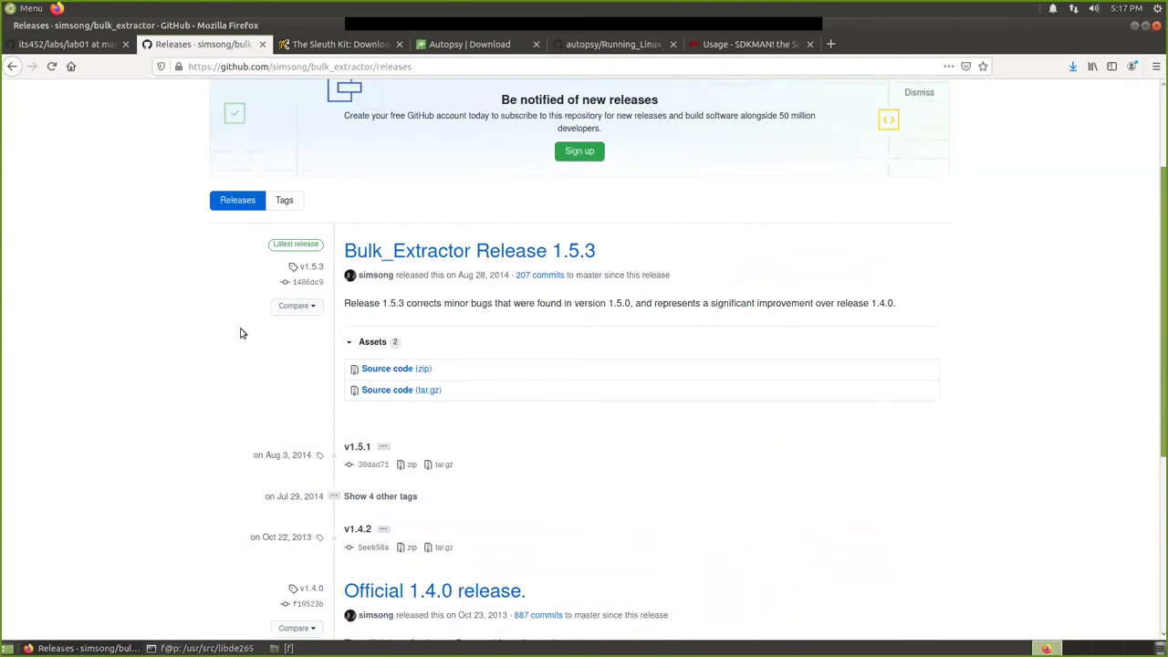
{"action": "scroll", "coordinate": [539, 328], "scroll_direction": "up", "scroll_amount": 3}
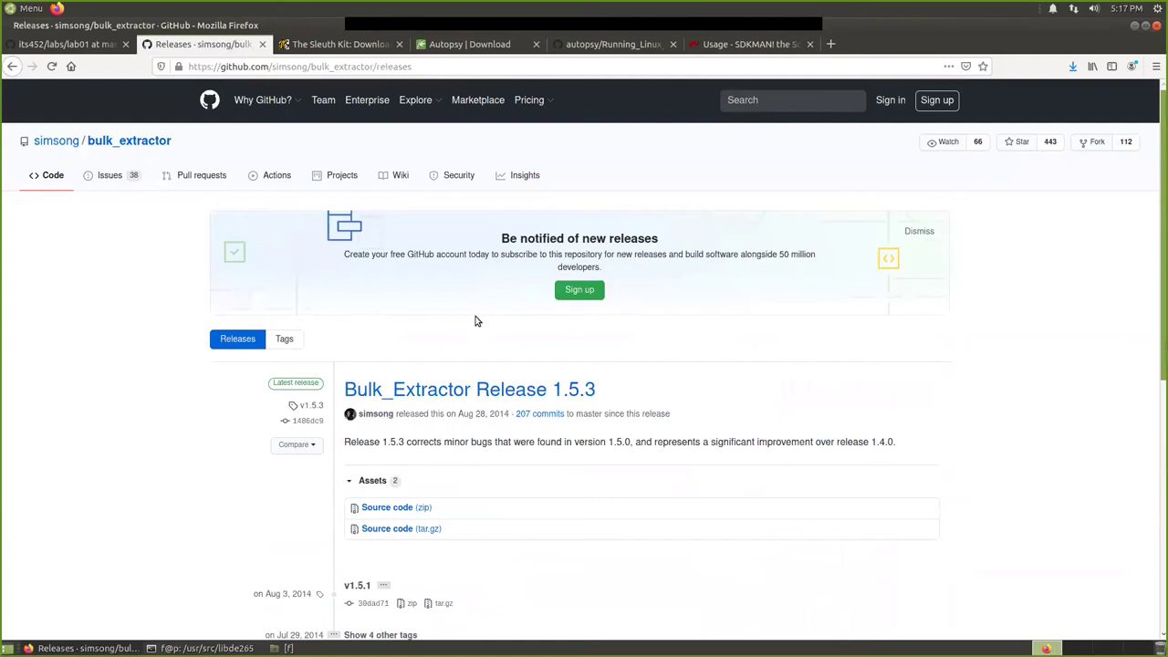
{"action": "scroll", "coordinate": [484, 338], "scroll_direction": "down", "scroll_amount": 5}
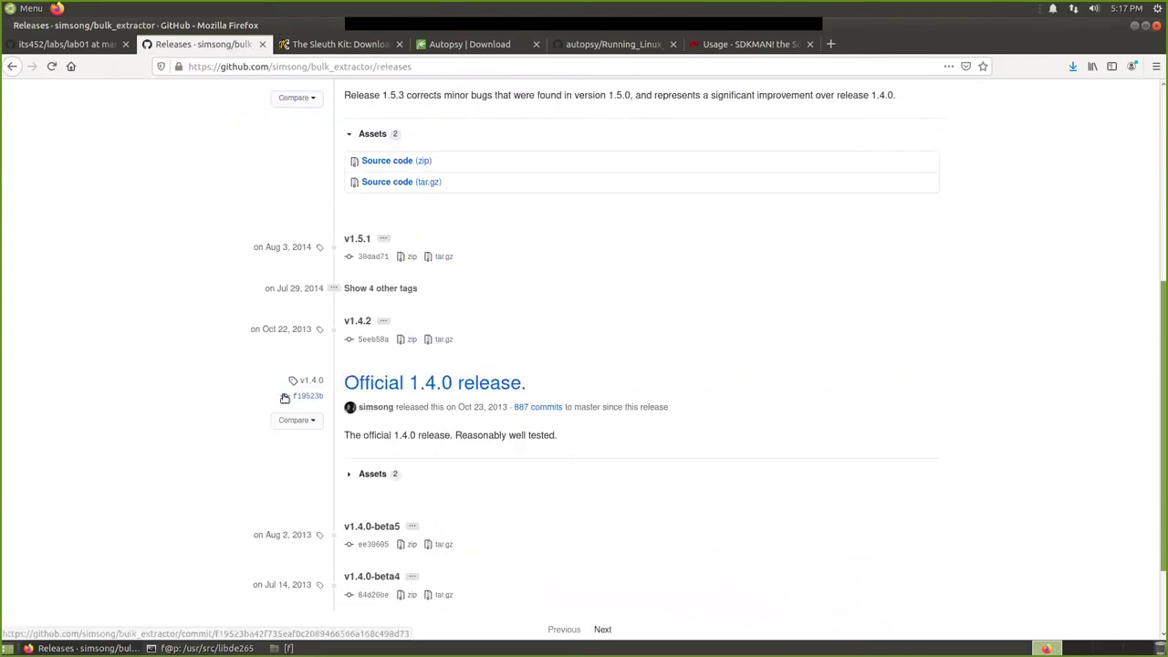
{"action": "scroll", "coordinate": [265, 388], "scroll_direction": "down", "scroll_amount": 2}
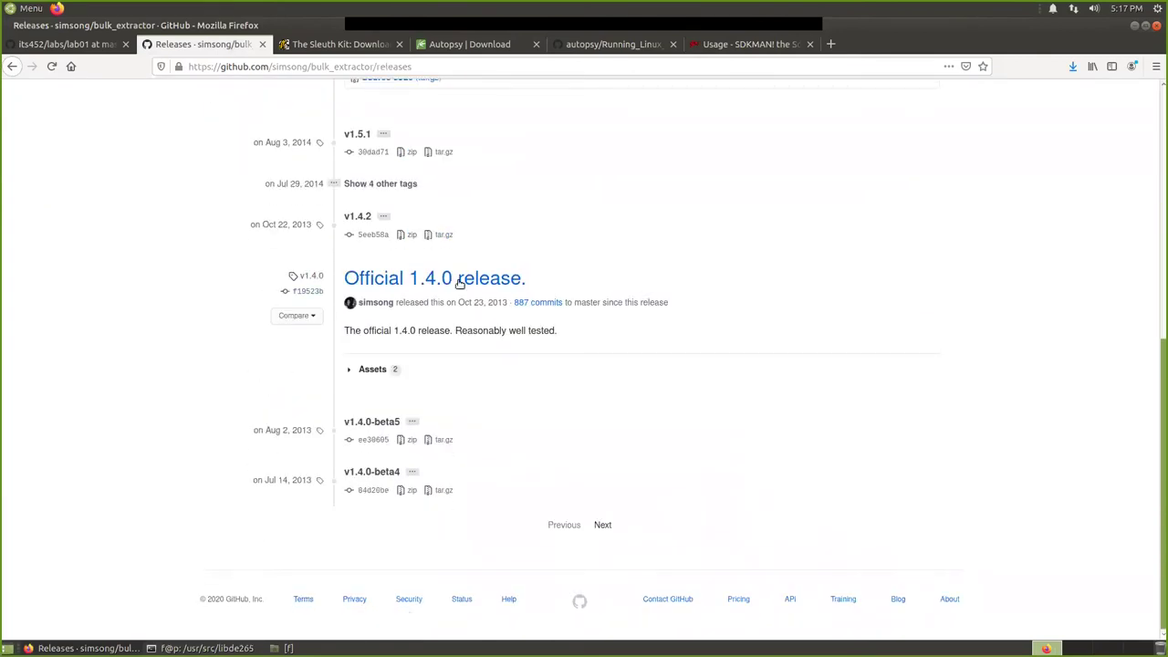
{"action": "scroll", "coordinate": [443, 326], "scroll_direction": "up", "scroll_amount": 5}
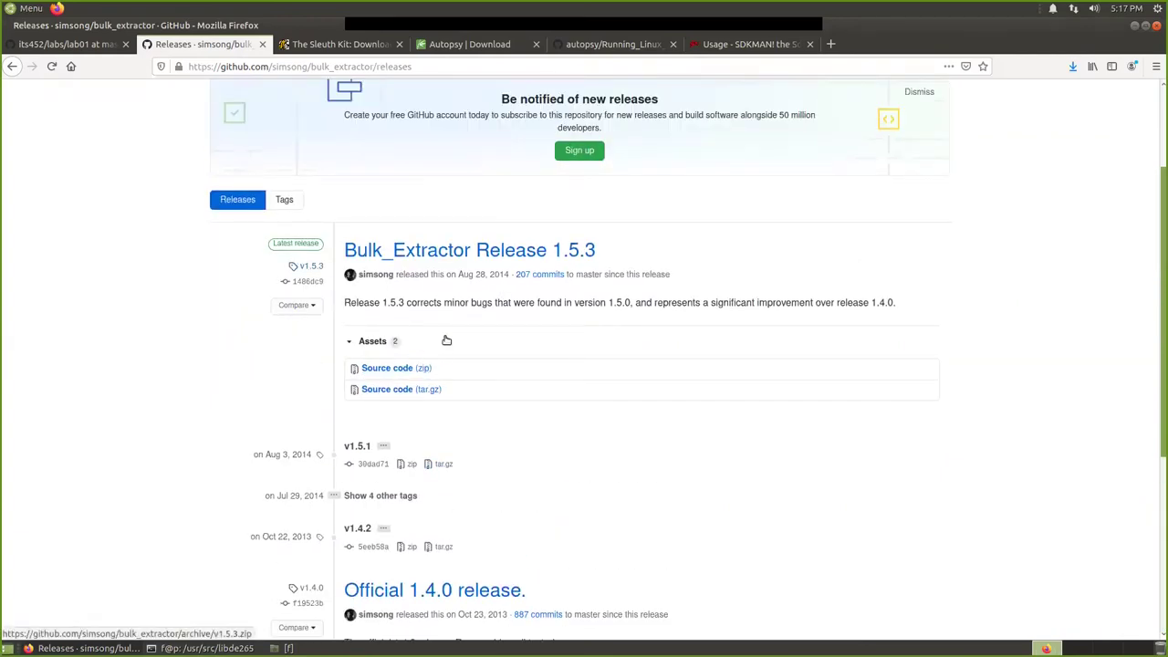
{"action": "scroll", "coordinate": [444, 338], "scroll_direction": "up", "scroll_amount": 1}
{"action": "scroll", "coordinate": [670, 331], "scroll_direction": "down", "scroll_amount": 1}
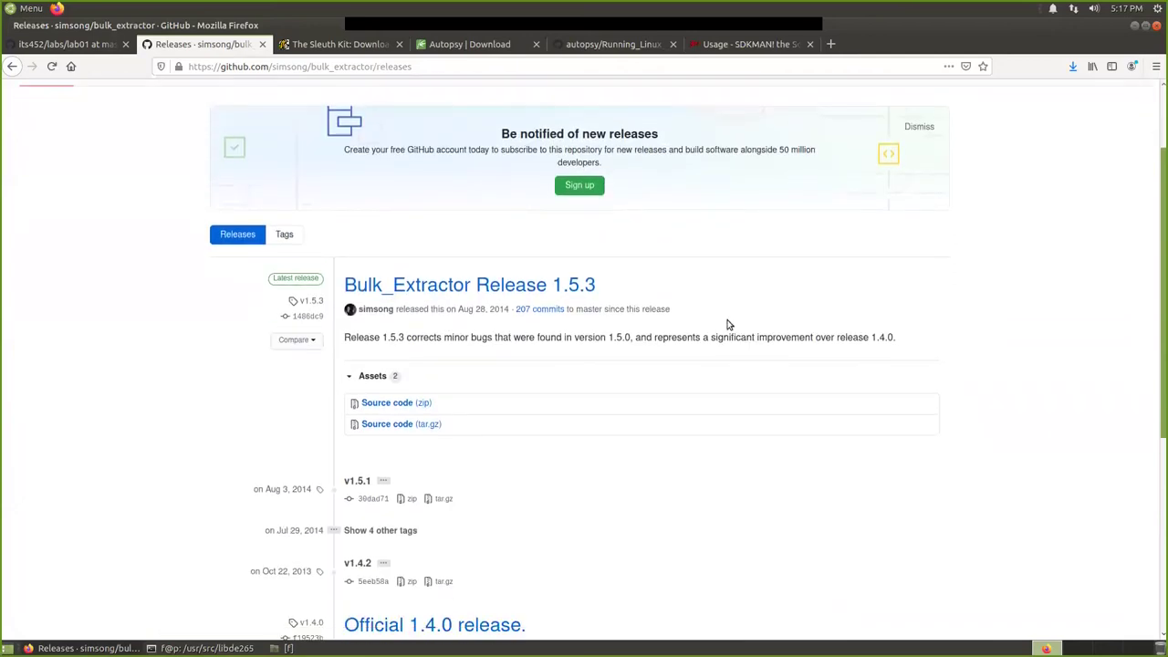
{"action": "left_click", "coordinate": [12, 66]}
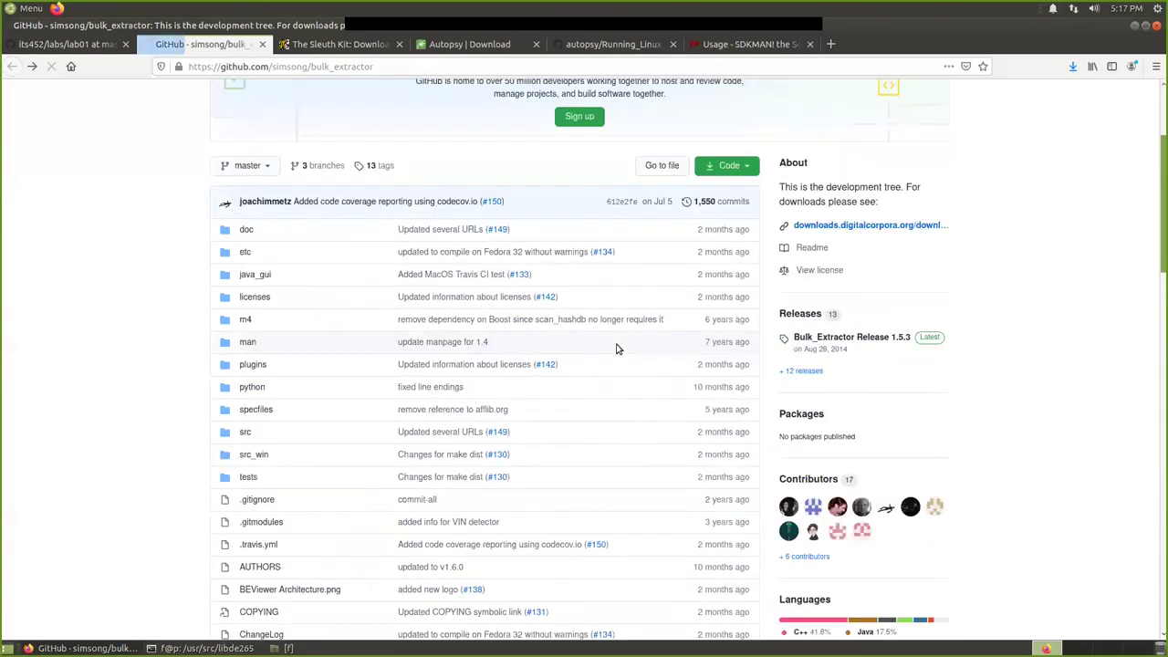
{"action": "scroll", "coordinate": [616, 348], "scroll_direction": "down", "scroll_amount": 5}
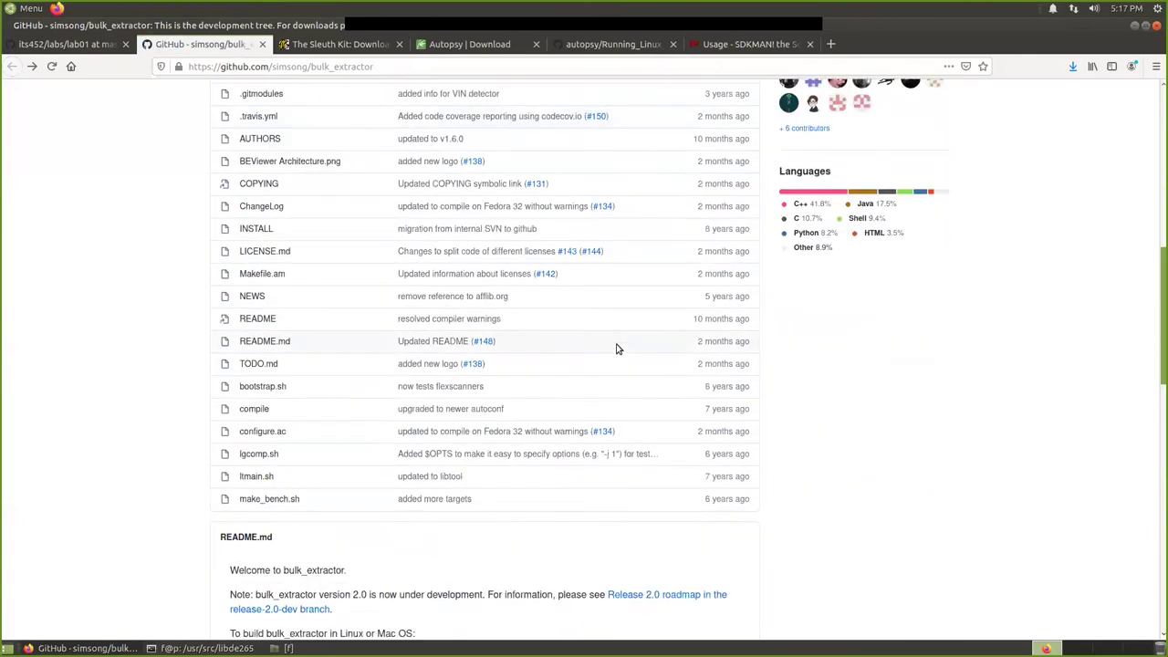
{"action": "scroll", "coordinate": [616, 349], "scroll_direction": "up", "scroll_amount": 2}
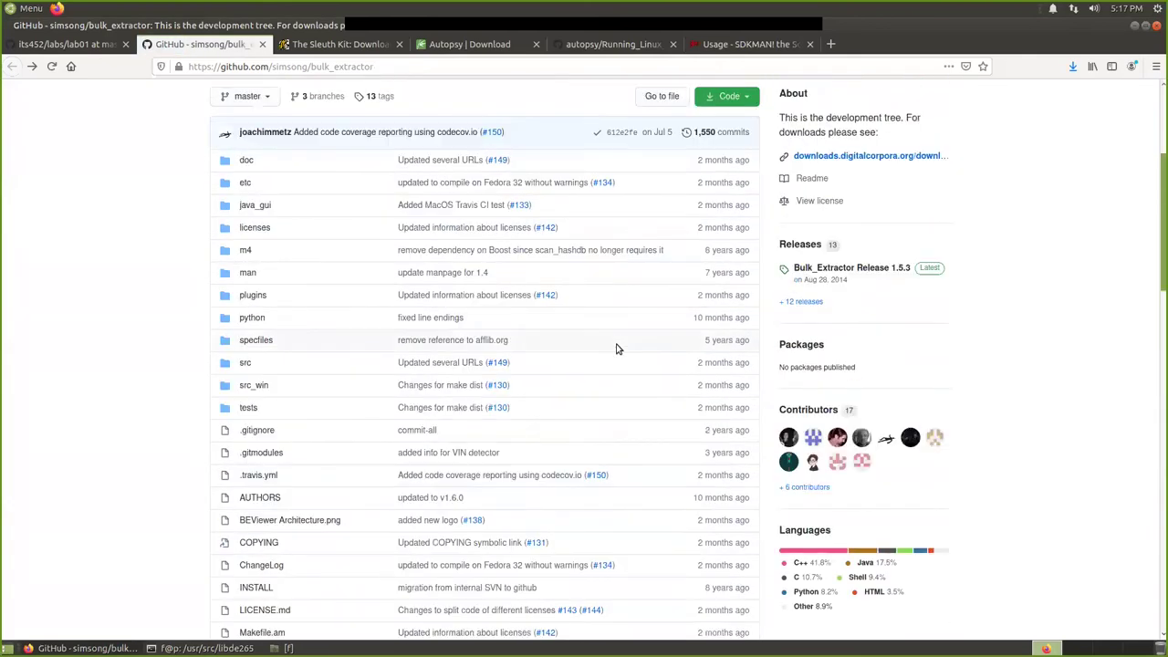
{"action": "scroll", "coordinate": [616, 349], "scroll_direction": "down", "scroll_amount": 8}
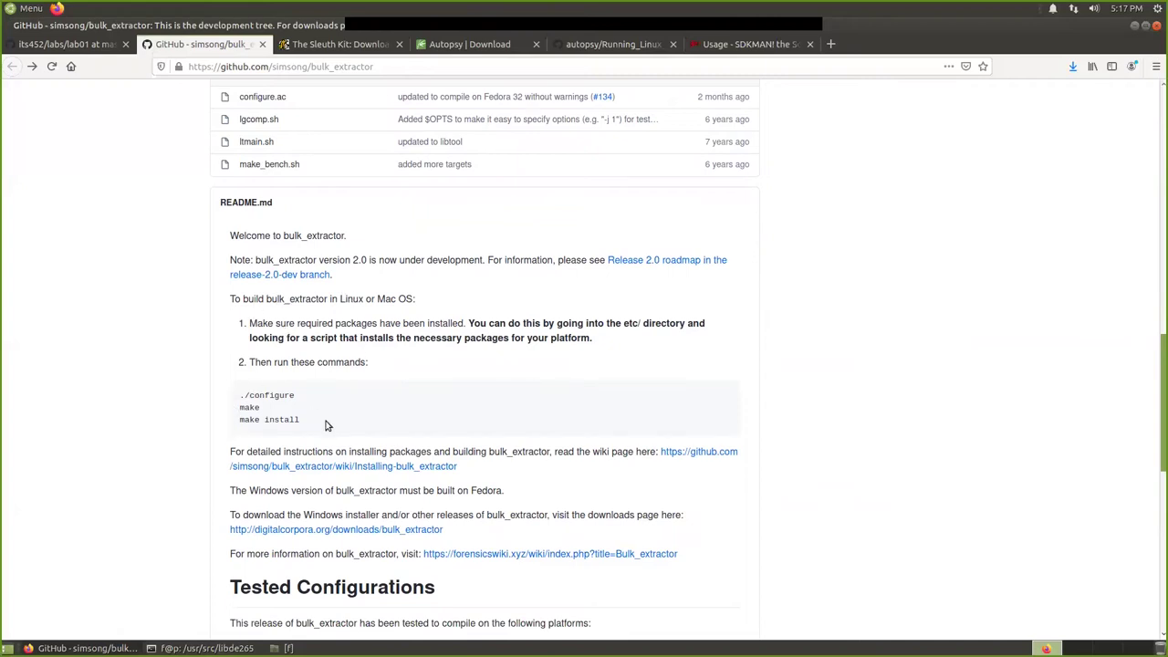
{"action": "left_click_drag", "start_coordinate": [316, 425], "coordinate": [232, 394]}
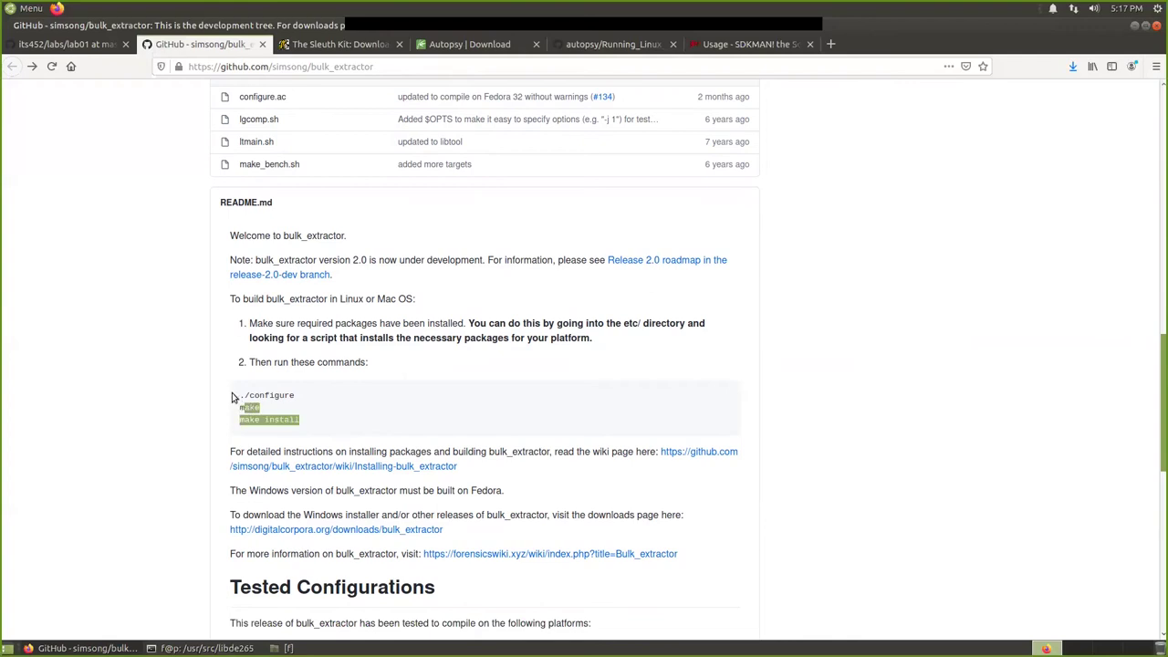
{"action": "left_click", "coordinate": [335, 425]}
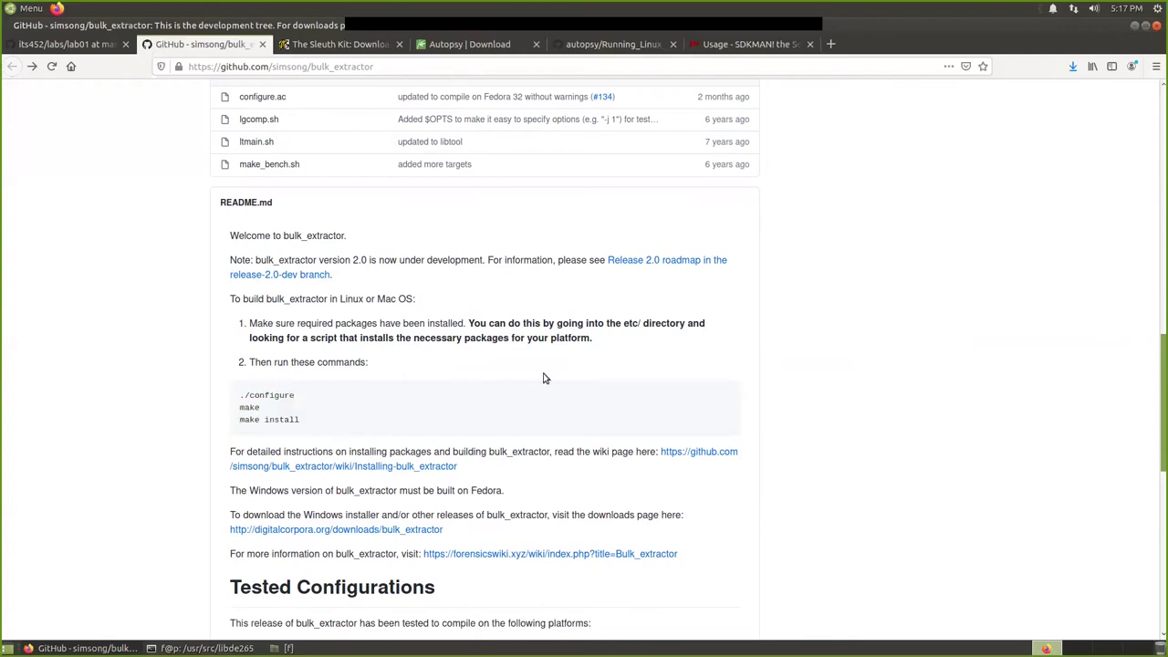
{"action": "scroll", "coordinate": [514, 415], "scroll_direction": "down", "scroll_amount": 1}
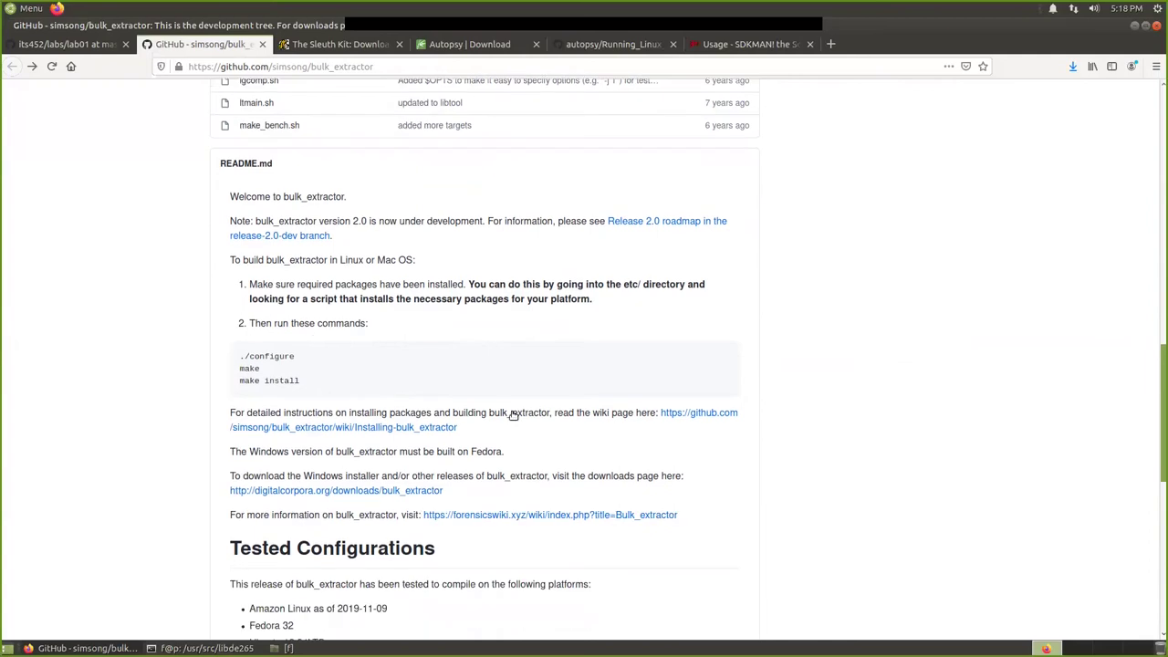
{"action": "scroll", "coordinate": [514, 415], "scroll_direction": "down", "scroll_amount": 4}
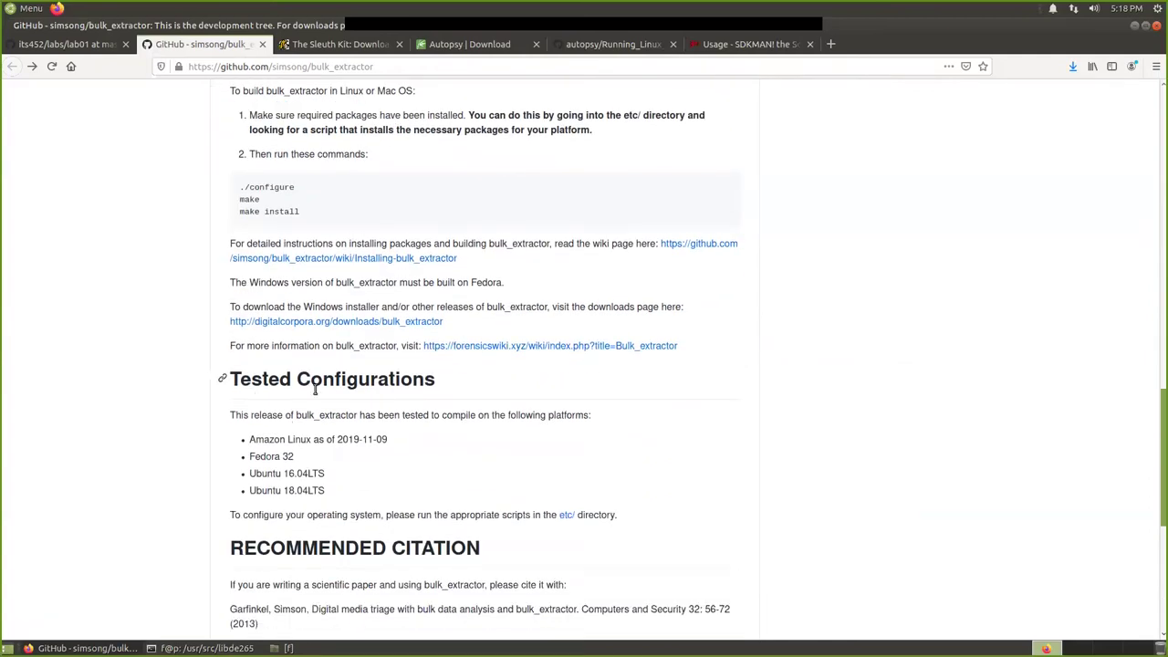
{"action": "scroll", "coordinate": [493, 415], "scroll_direction": "down", "scroll_amount": 6}
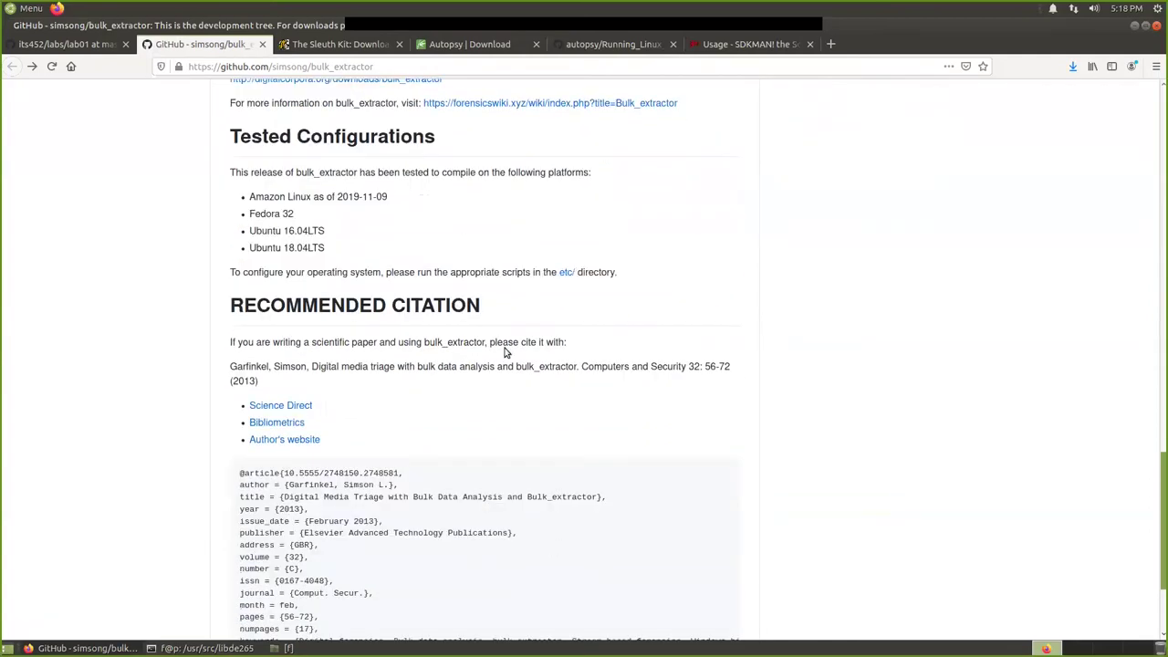
{"action": "scroll", "coordinate": [516, 365], "scroll_direction": "down", "scroll_amount": 4}
{"action": "scroll", "coordinate": [520, 369], "scroll_direction": "up", "scroll_amount": 6}
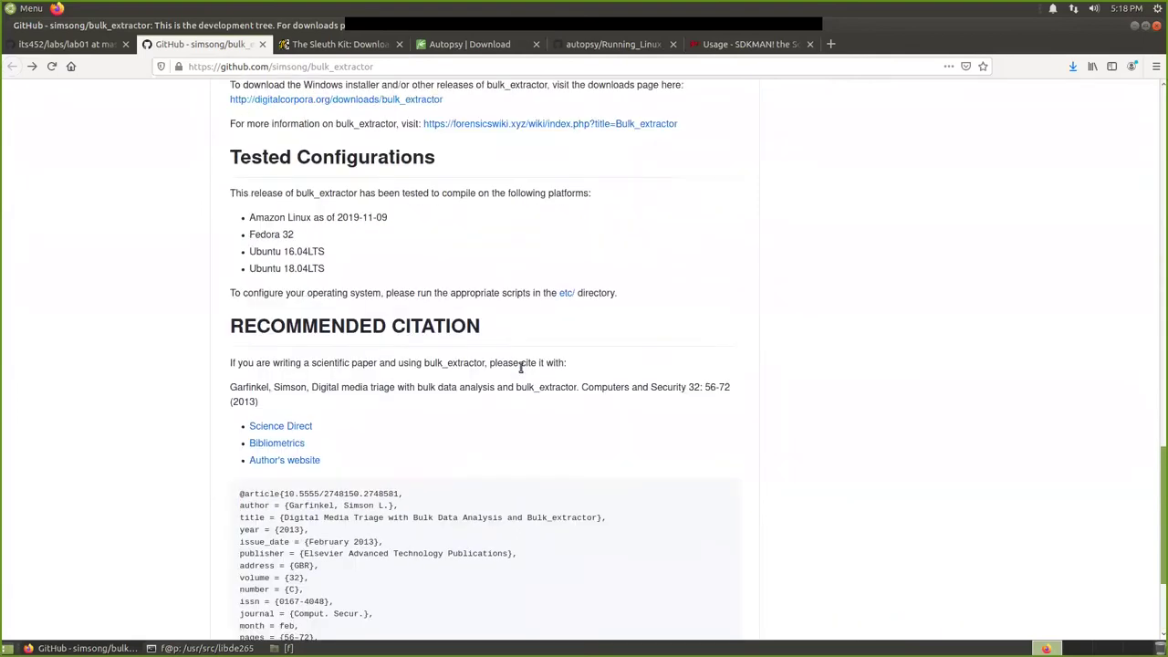
{"action": "scroll", "coordinate": [426, 402], "scroll_direction": "up", "scroll_amount": 5}
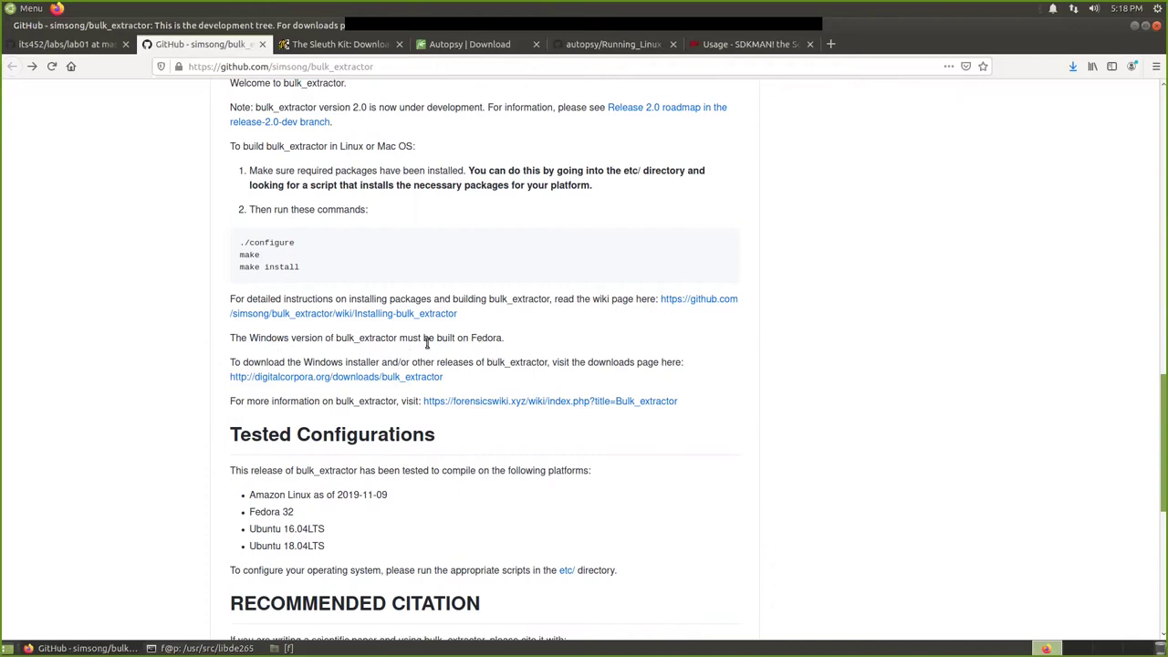
{"action": "double_click", "coordinate": [486, 337]}
{"action": "left_click", "coordinate": [155, 370]}
Install the built libde265 with sudo make install, checking the Autopsy Linux instructions.
{"action": "mouse_move", "coordinate": [210, 647]}
{"action": "left_click", "coordinate": [243, 602]}
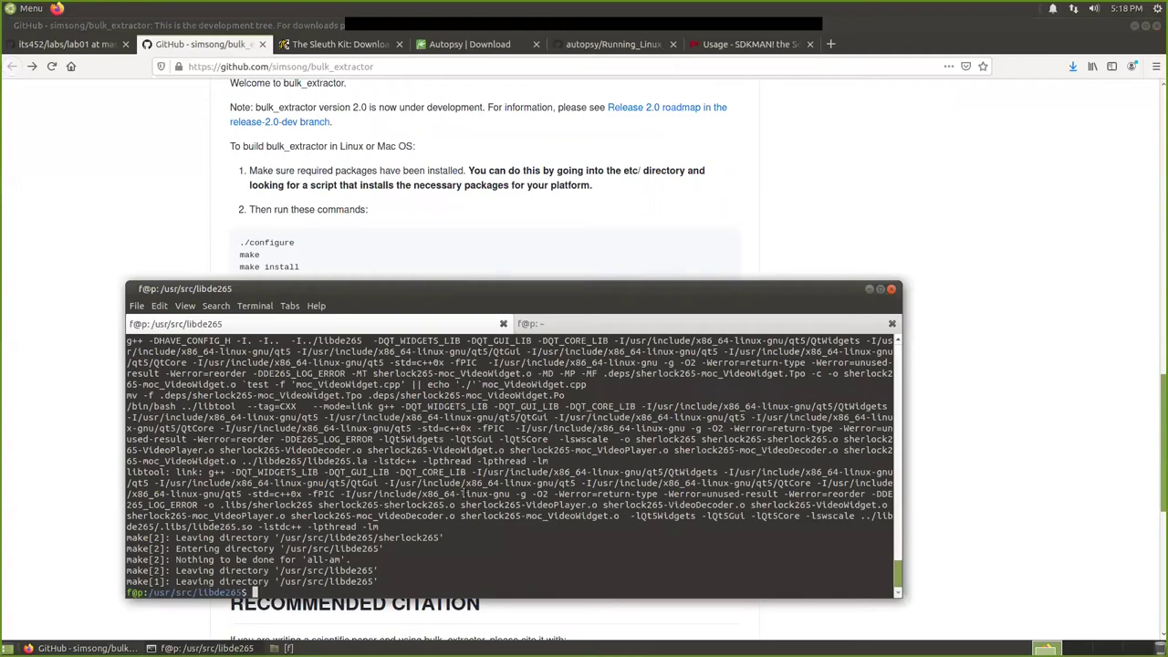
{"action": "type", "text": "sudo make install"}
{"action": "key", "text": "Return"}
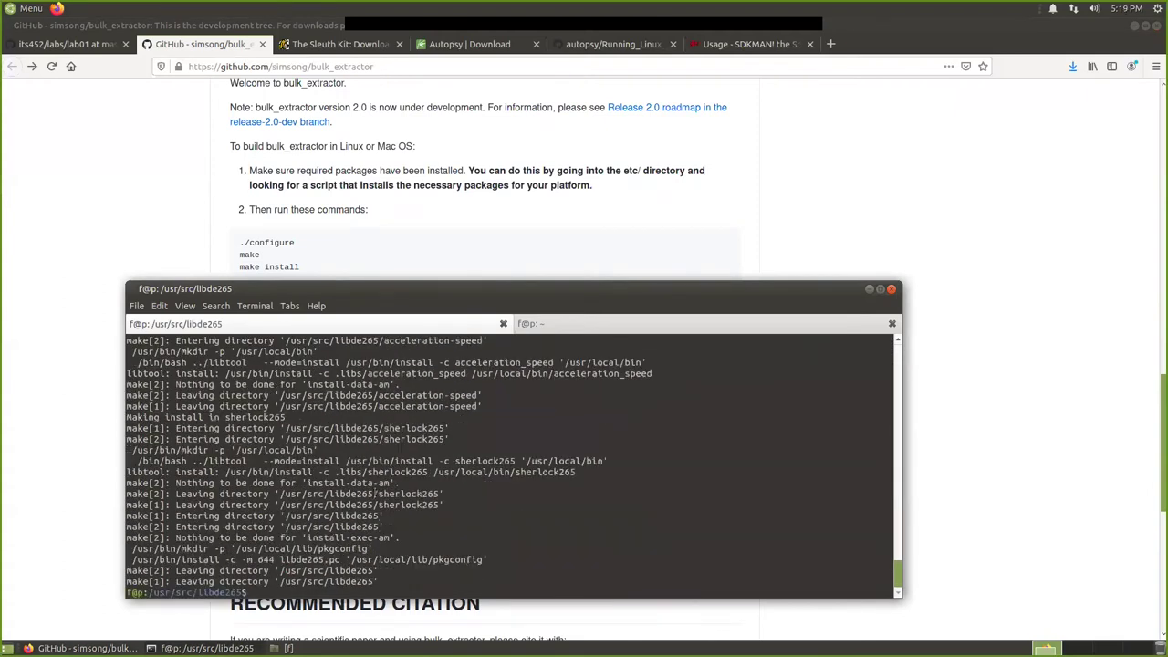
{"action": "left_click", "coordinate": [611, 52]}
{"action": "left_click", "coordinate": [611, 51]}
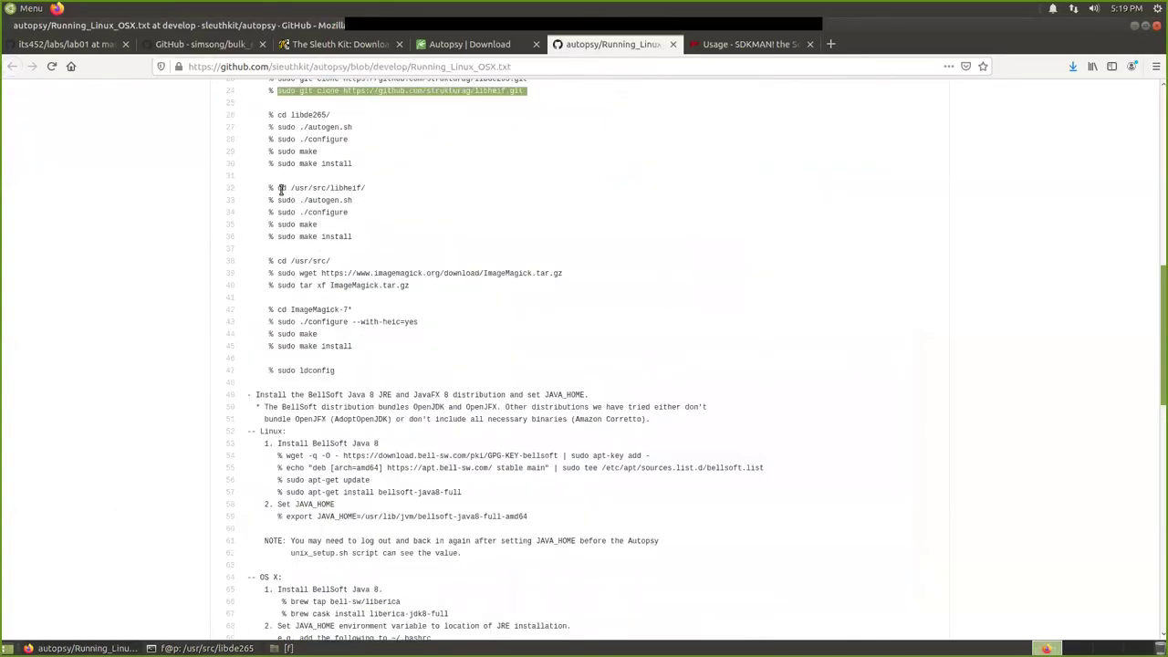
Move into /usr/src/libheif/ and list its contents.
{"action": "left_click", "coordinate": [206, 648]}
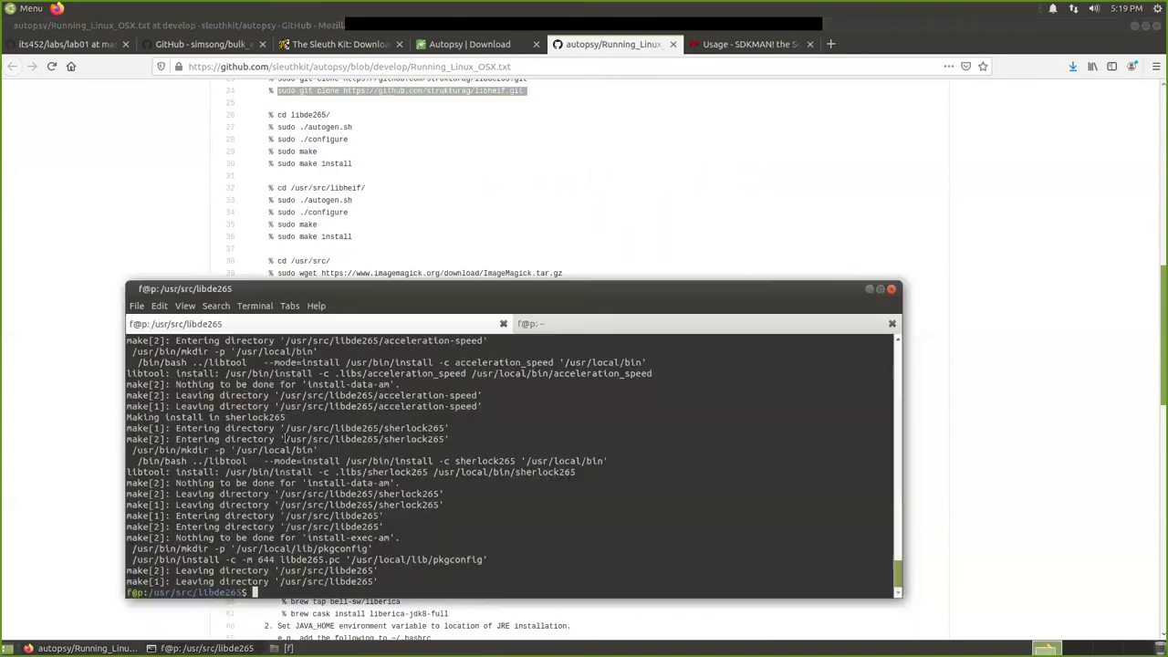
{"action": "type", "text": "cd /usr/src/libheif/"}
{"action": "key", "text": "Return"}
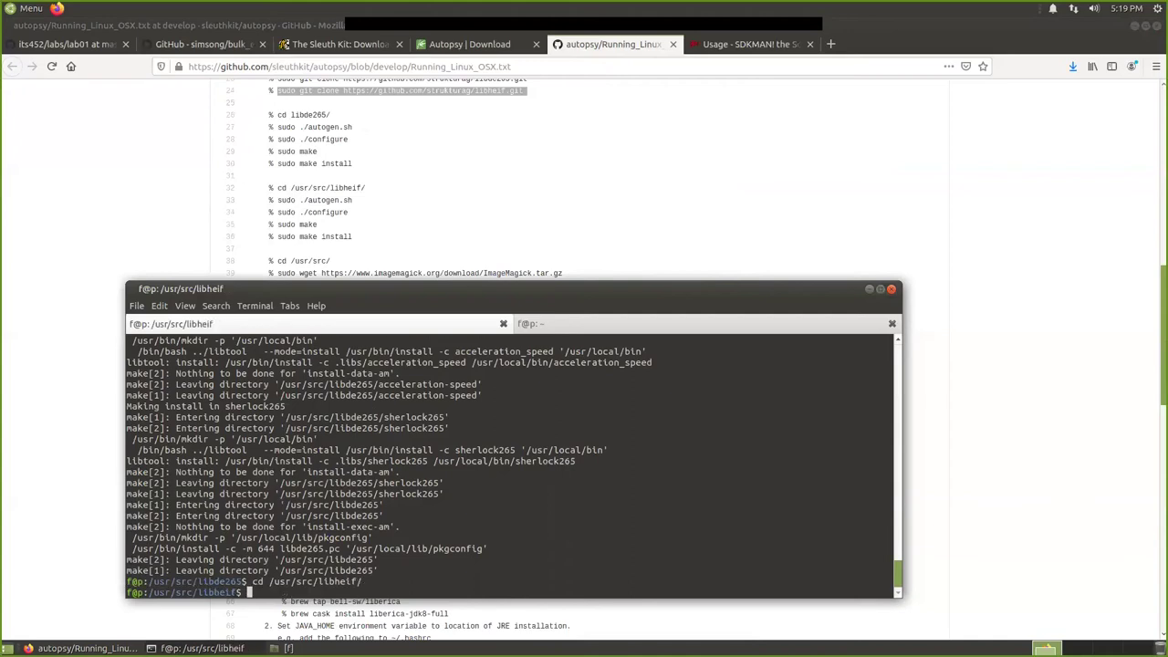
{"action": "type", "text": "sudo"}
{"action": "key", "text": "BackSpace"}
{"action": "key", "text": "BackSpace"}
{"action": "key", "text": "BackSpace"}
{"action": "key", "text": "BackSpace"}
{"action": "type", "text": "ls"}
{"action": "key", "text": "Return"}
Run sudo ./autogen.sh, sudo ./configure and sudo make for libheif.
{"action": "type", "text": "sudo "}
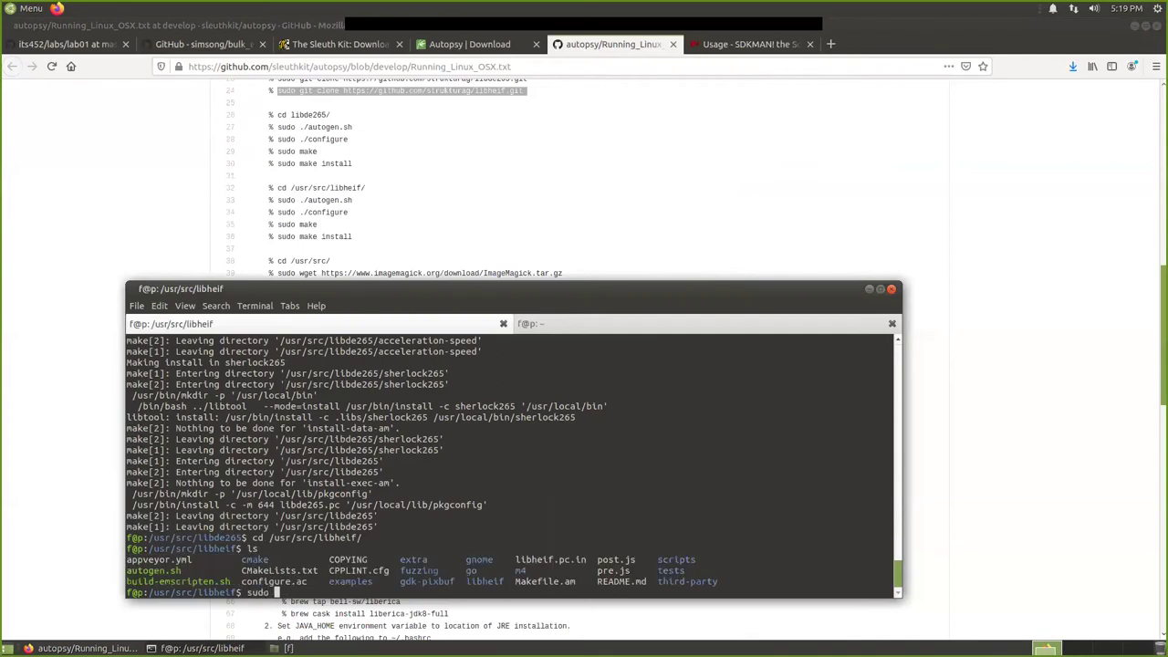
{"action": "type", "text": "./autogen.sh"}
{"action": "key", "text": "Return"}
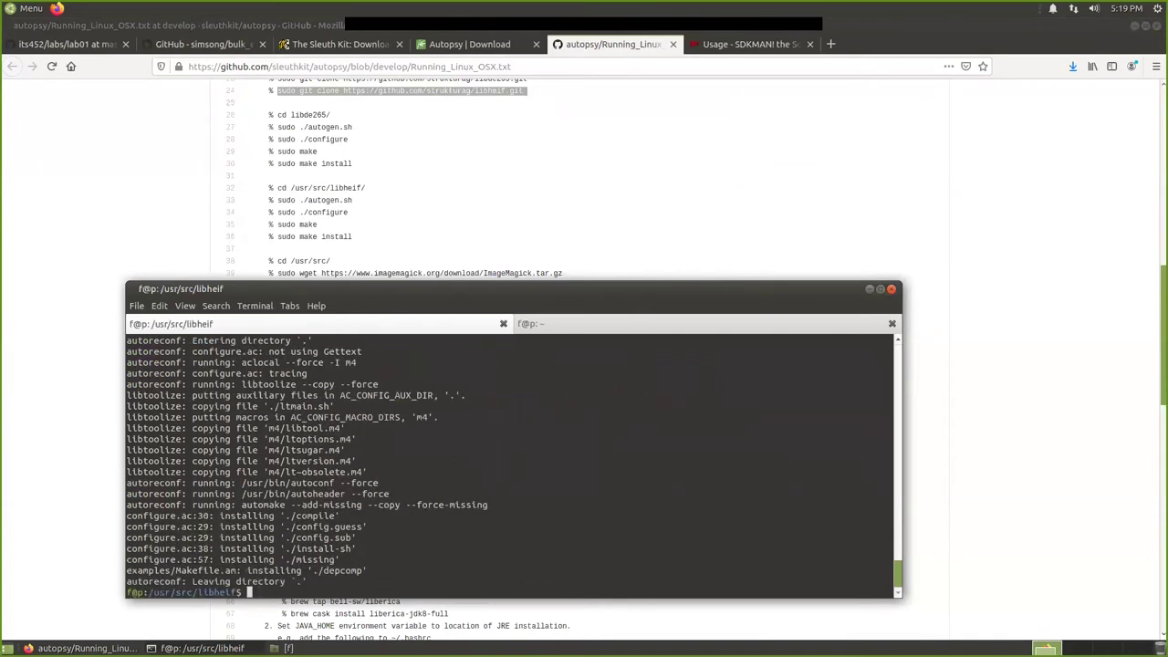
{"action": "type", "text": "sudo ./configure"}
{"action": "key", "text": "Return"}
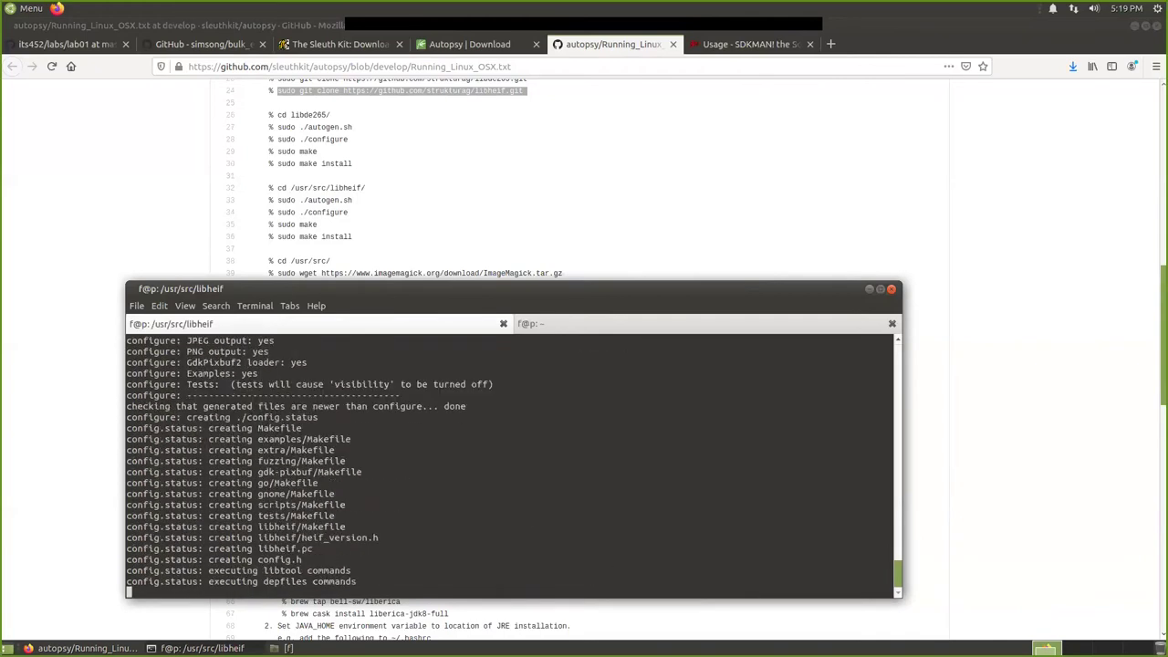
{"action": "type", "text": "sudo make"}
{"action": "key", "text": "Return"}
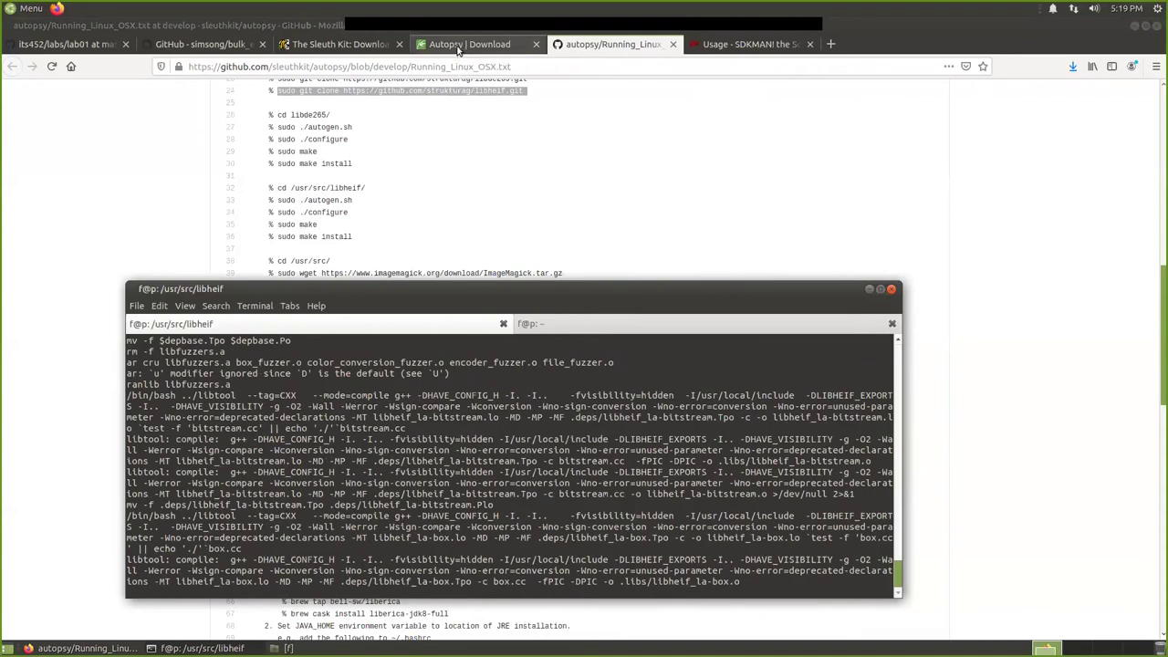
{"action": "left_click", "coordinate": [219, 47]}
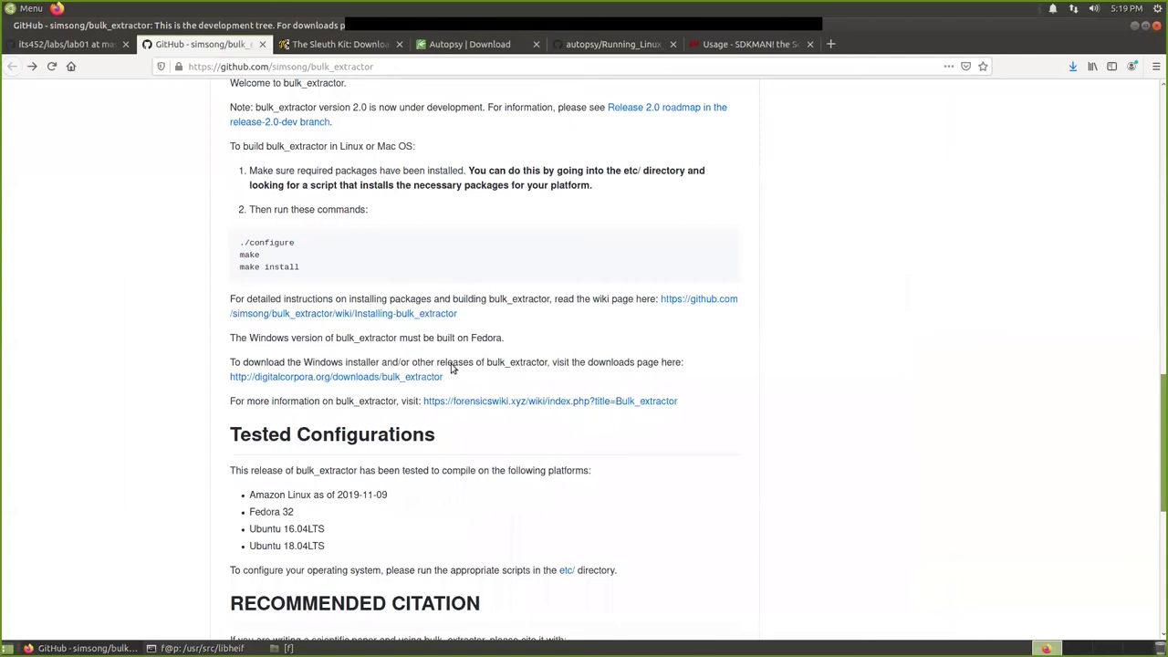
Open the digitalcorpora bulk_extractor downloads listing in a new tab.
{"action": "right_click", "coordinate": [354, 386]}
{"action": "left_click", "coordinate": [369, 393]}
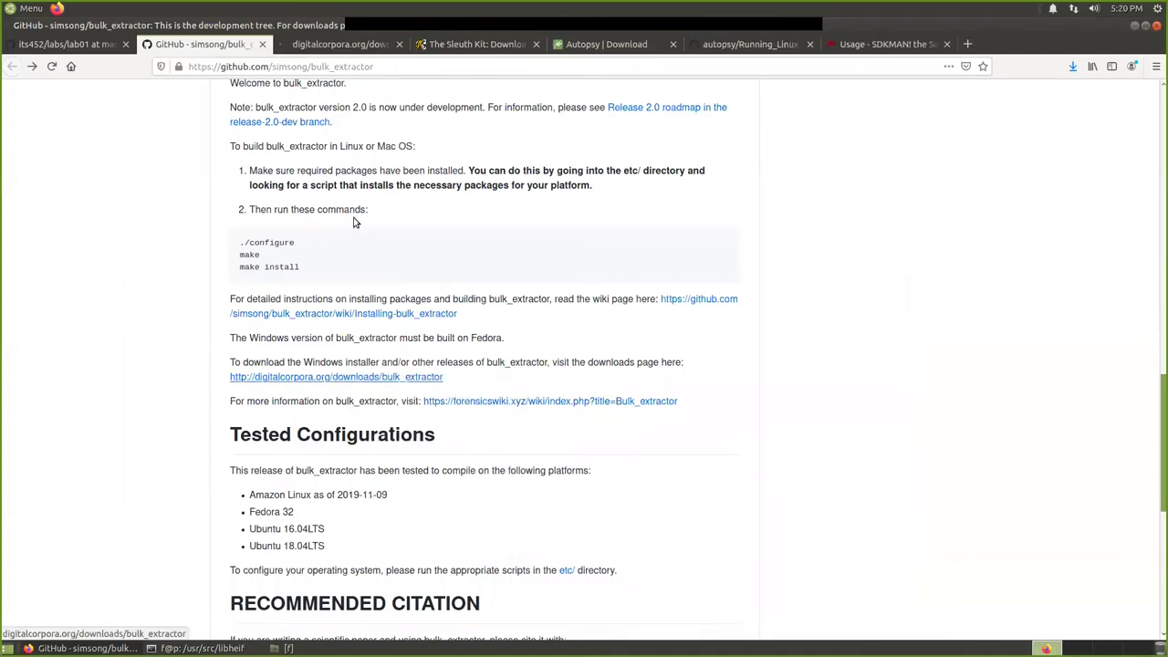
{"action": "left_click", "coordinate": [331, 46]}
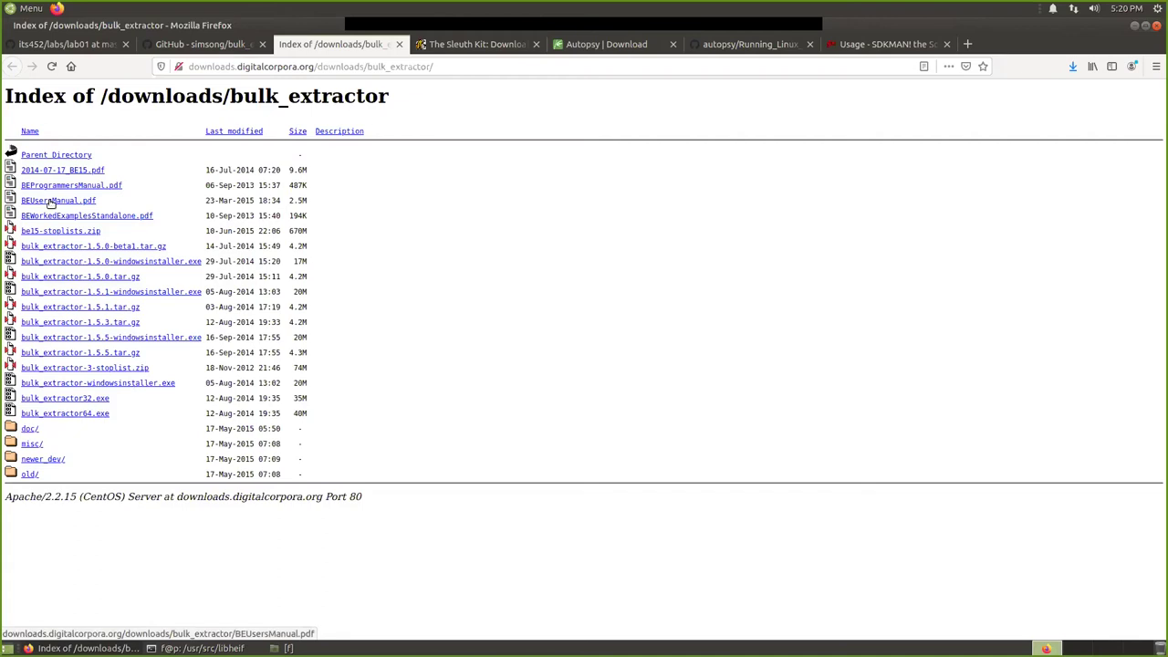
Open BEUsersManual.pdf and BEWorkedExamplesStandalone.pdf in new tabs and view the User Manual.
{"action": "right_click", "coordinate": [52, 202]}
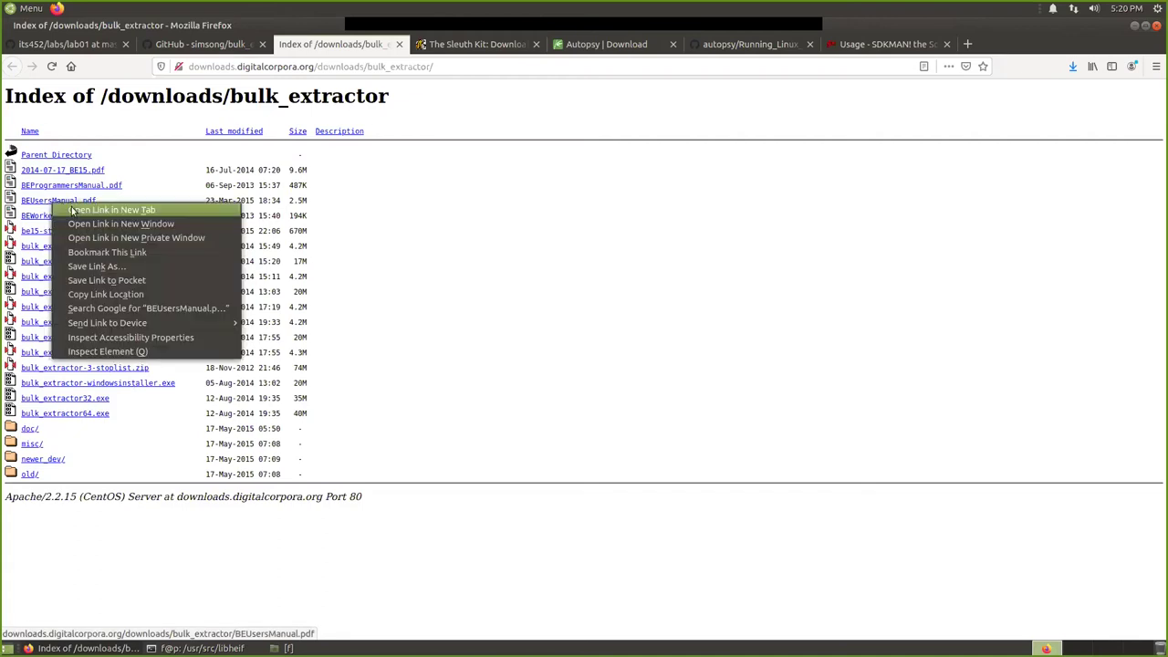
{"action": "left_click", "coordinate": [77, 208]}
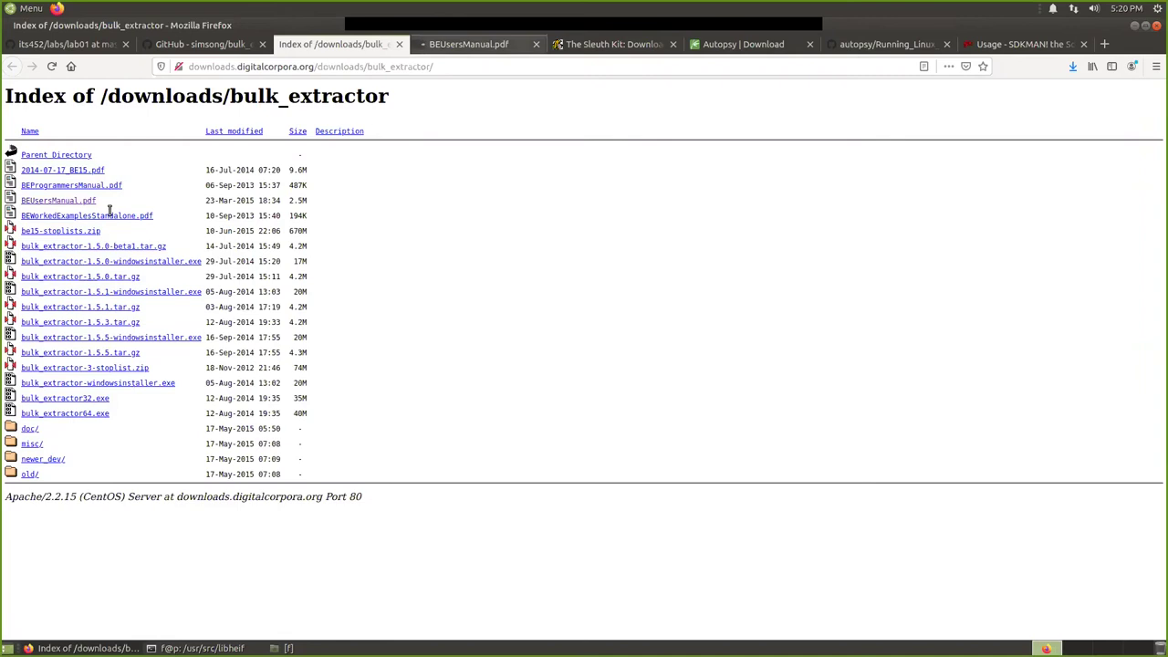
{"action": "right_click", "coordinate": [80, 218]}
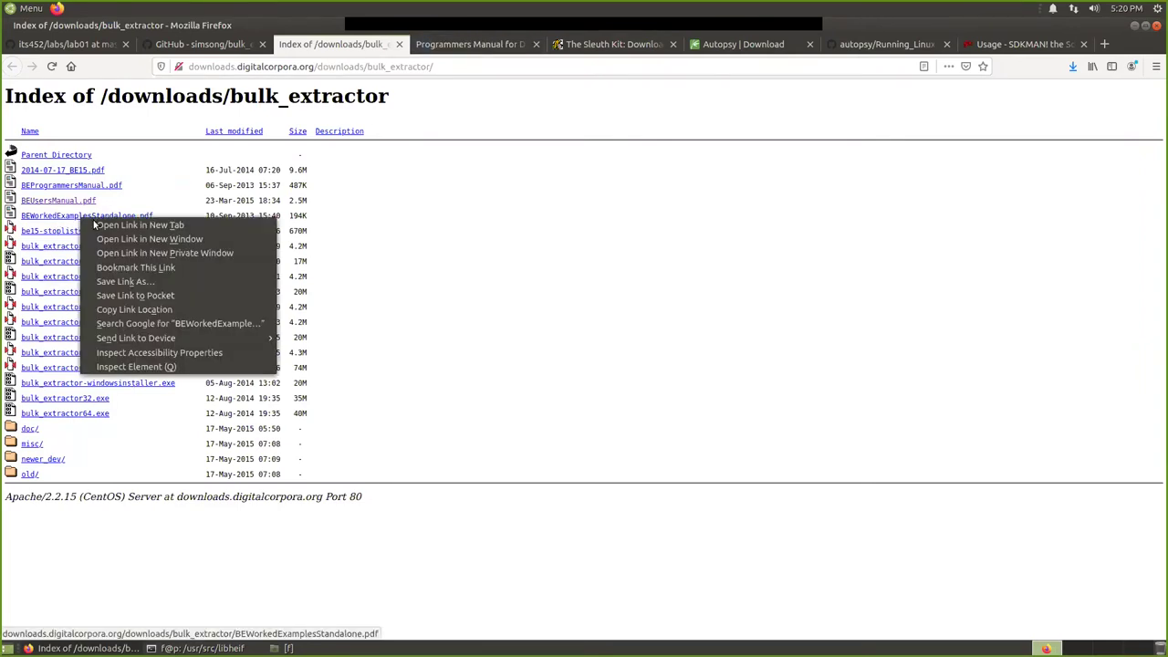
{"action": "left_click", "coordinate": [104, 226]}
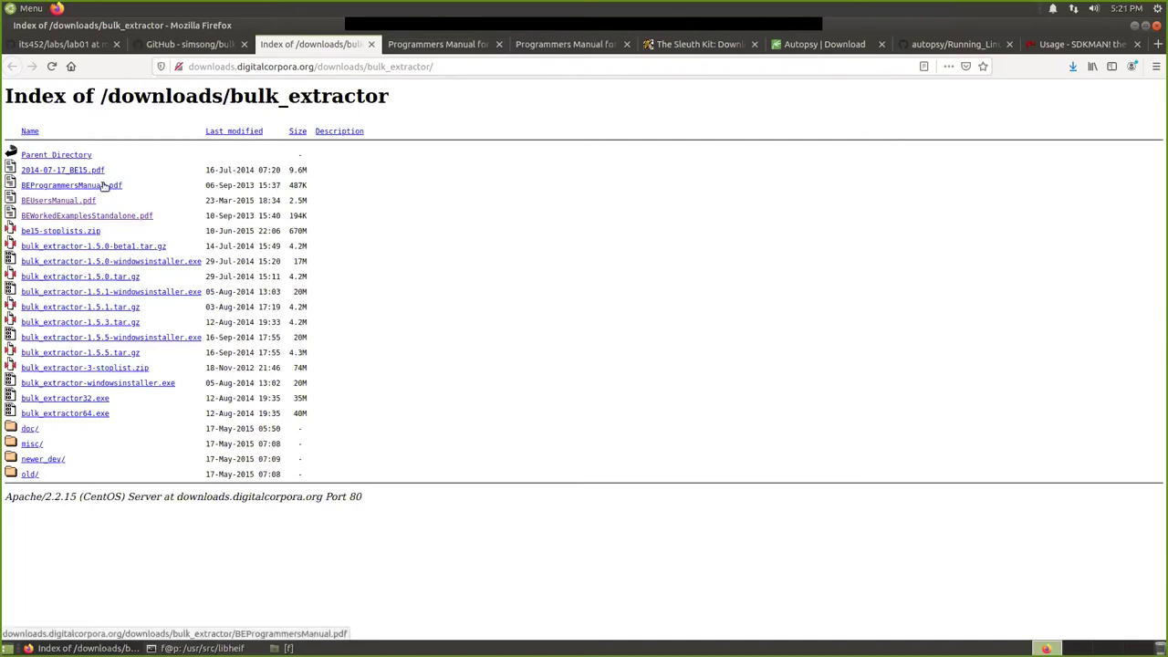
{"action": "left_click", "coordinate": [433, 46]}
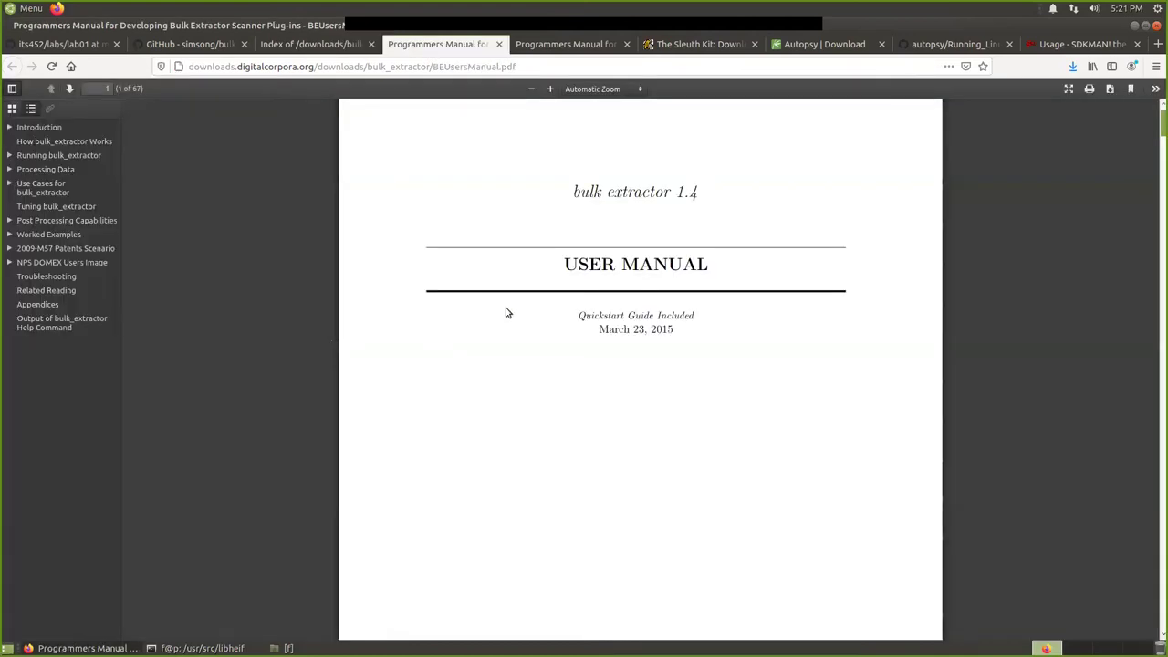
Scroll through the bulk_extractor User Manual PDF.
{"action": "scroll", "coordinate": [996, 222], "scroll_direction": "down", "scroll_amount": 5}
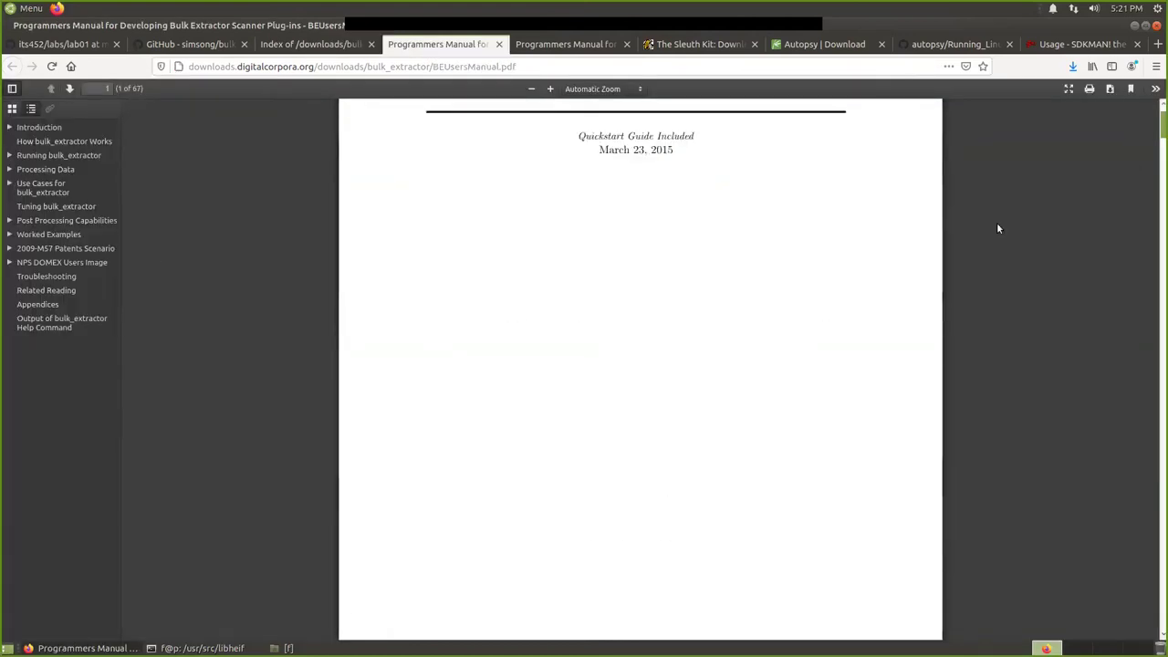
{"action": "scroll", "coordinate": [615, 280], "scroll_direction": "up", "scroll_amount": 3}
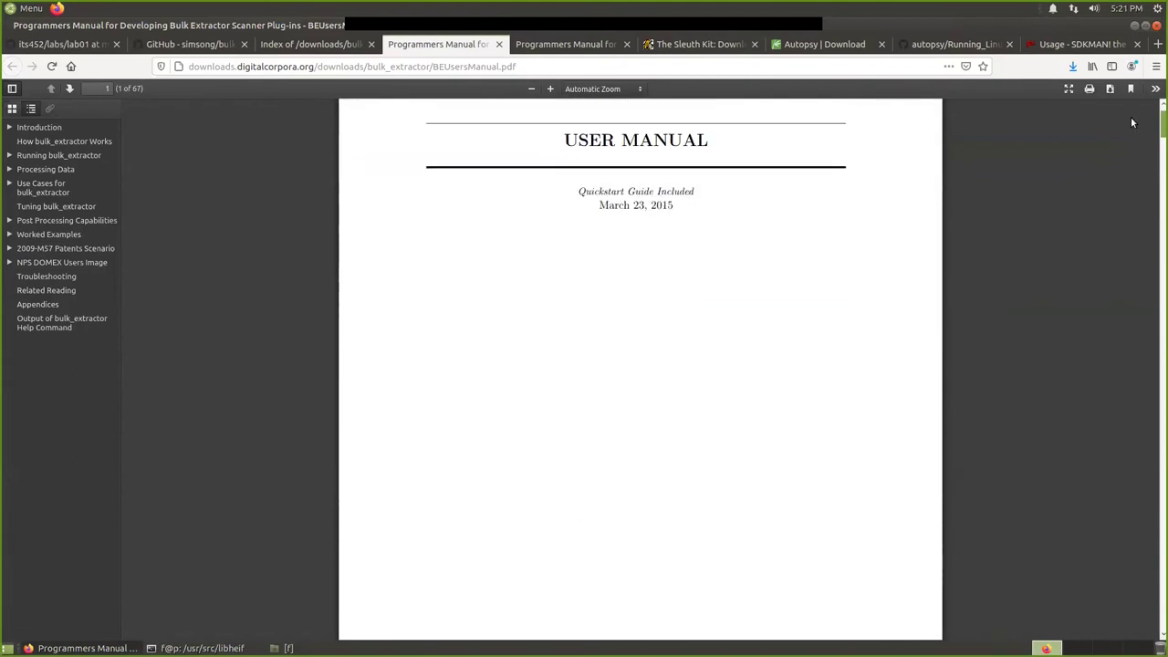
{"action": "scroll", "coordinate": [1131, 146], "scroll_direction": "down", "scroll_amount": 20}
{"action": "scroll", "coordinate": [1131, 161], "scroll_direction": "down", "scroll_amount": 20}
{"action": "scroll", "coordinate": [1131, 234], "scroll_direction": "down", "scroll_amount": 20}
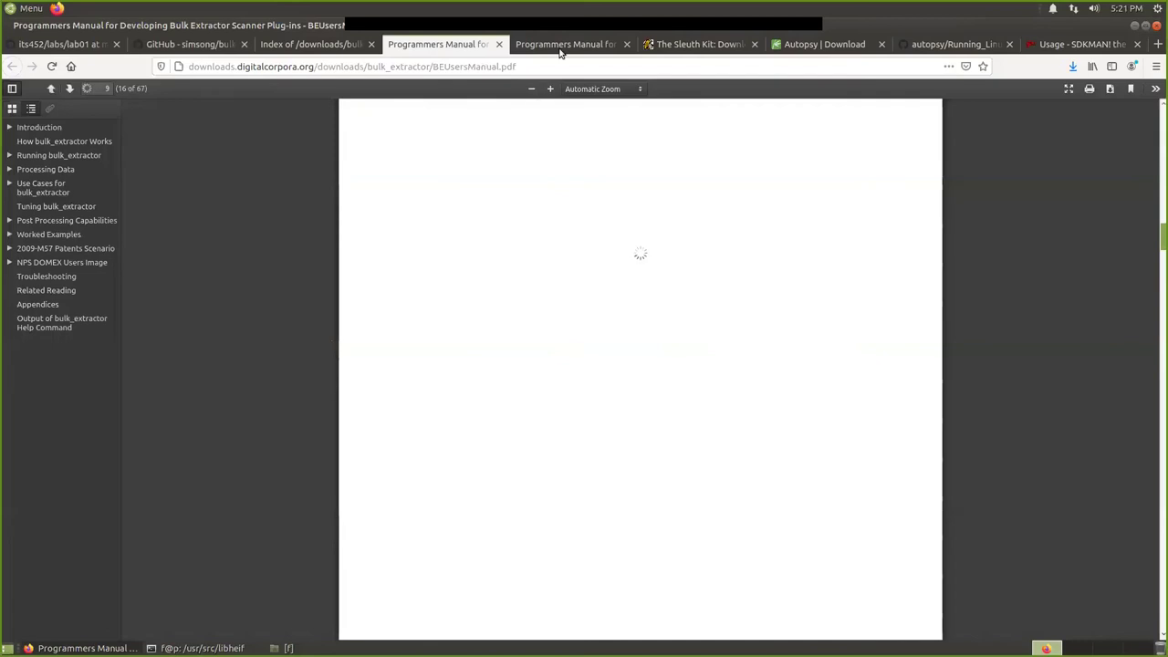
Skim the Worked Examples PDF to its Contents, then return to the downloads index.
{"action": "left_click", "coordinate": [561, 46]}
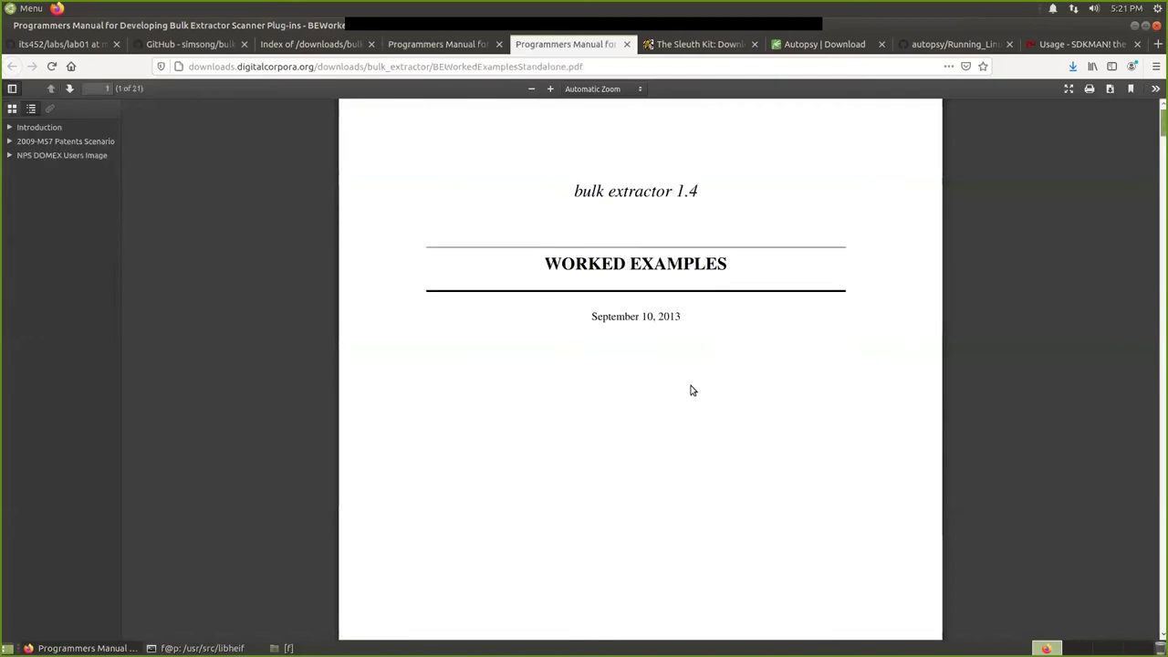
{"action": "scroll", "coordinate": [776, 338], "scroll_direction": "down", "scroll_amount": 5}
{"action": "scroll", "coordinate": [740, 282], "scroll_direction": "up", "scroll_amount": 5}
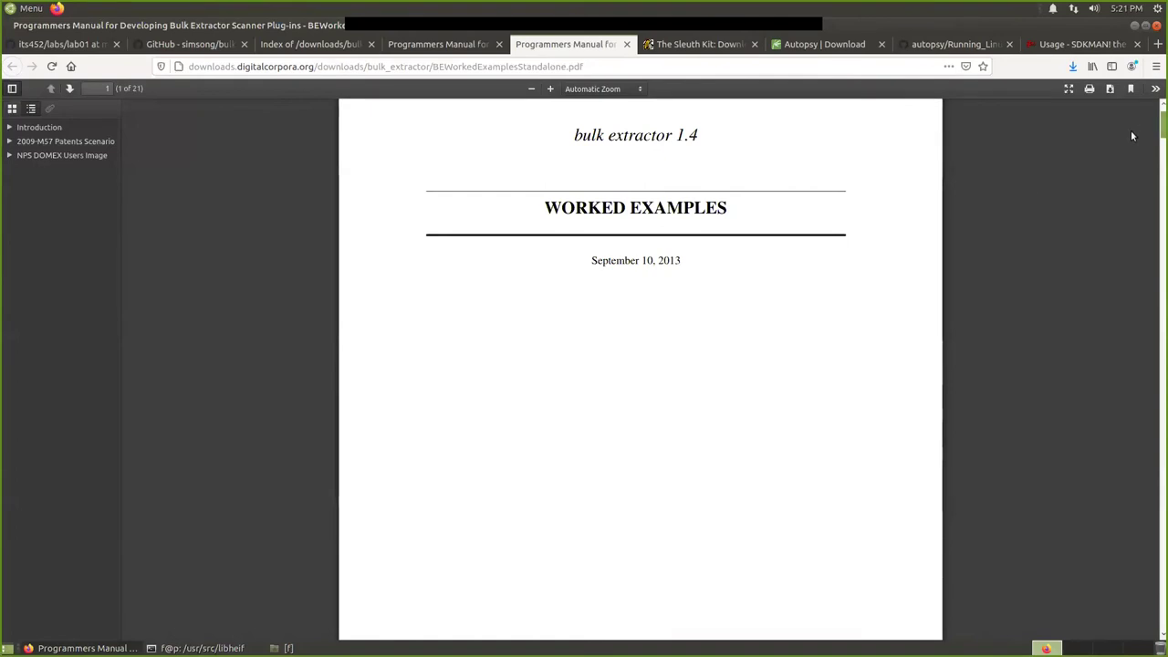
{"action": "scroll", "coordinate": [1130, 137], "scroll_direction": "down", "scroll_amount": 8}
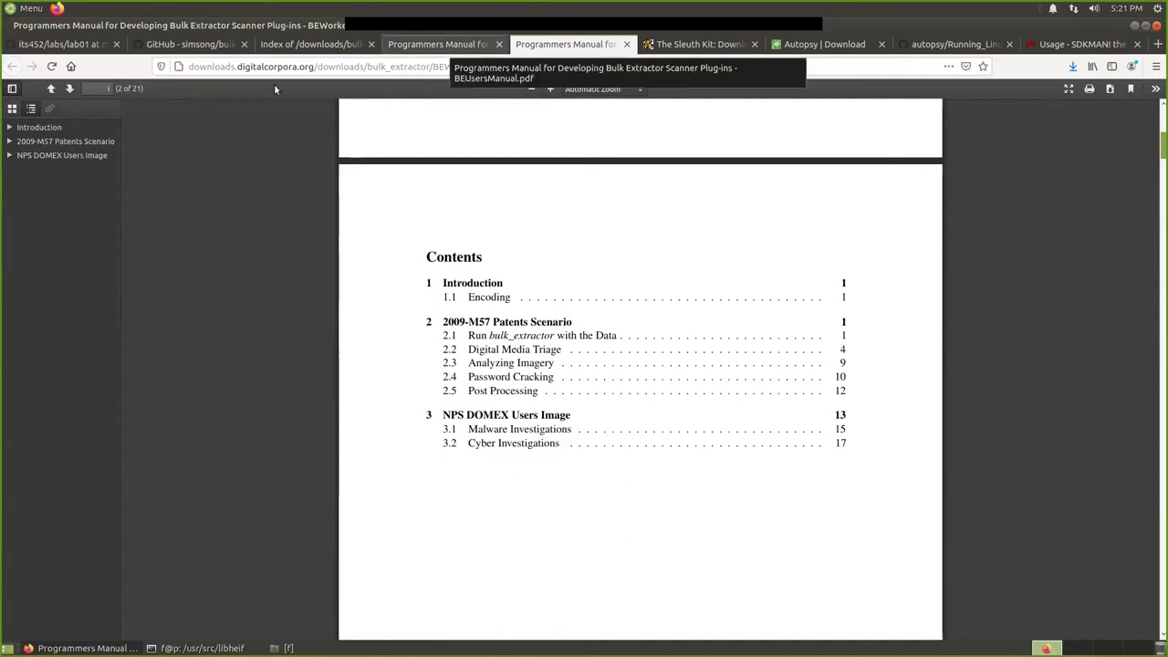
{"action": "key", "text": "ctrl+Page_Up"}
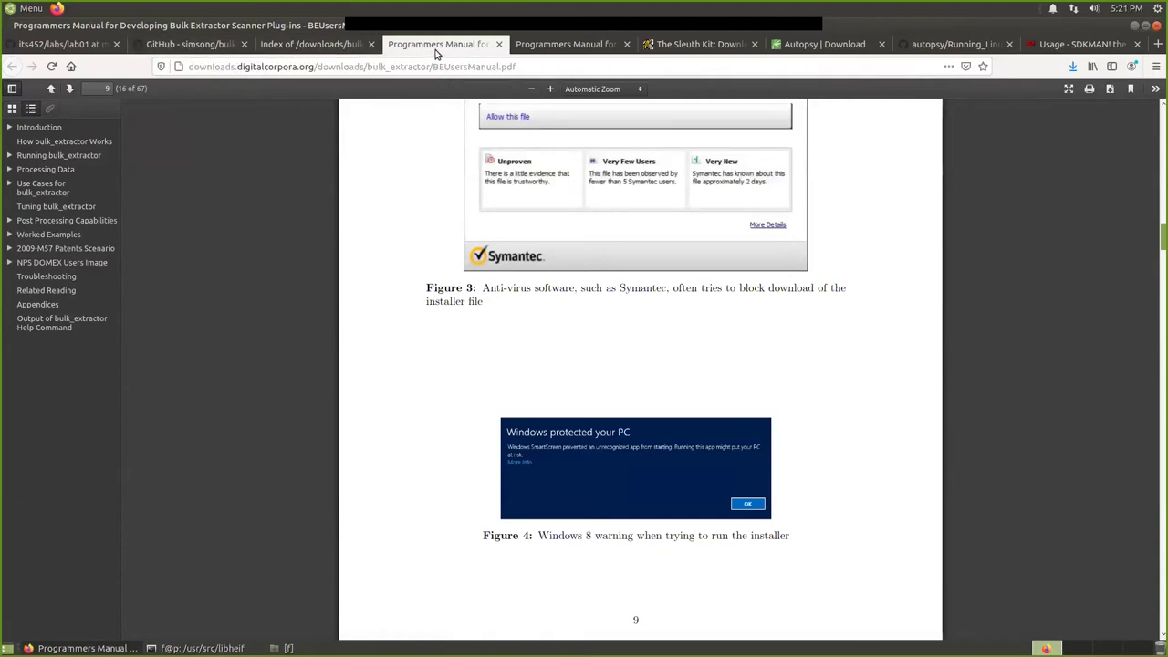
{"action": "left_click", "coordinate": [332, 46]}
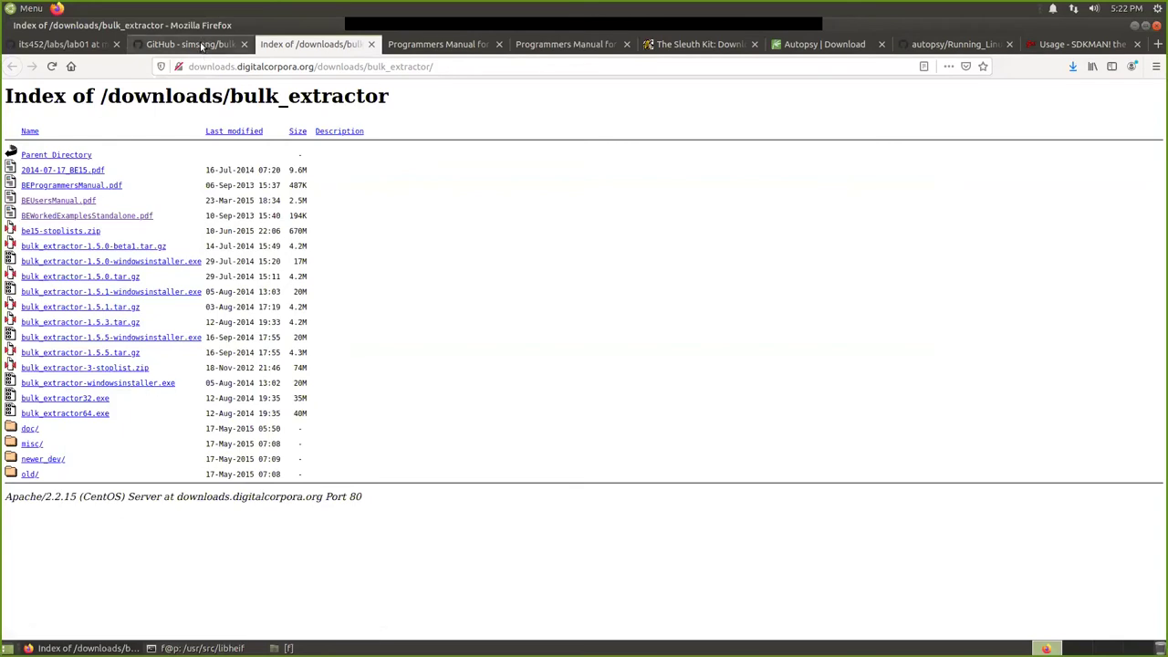
View the Sleuth Kit and Autopsy download pages, then run sudo make install in the libheif folder.
{"action": "left_click", "coordinate": [691, 44]}
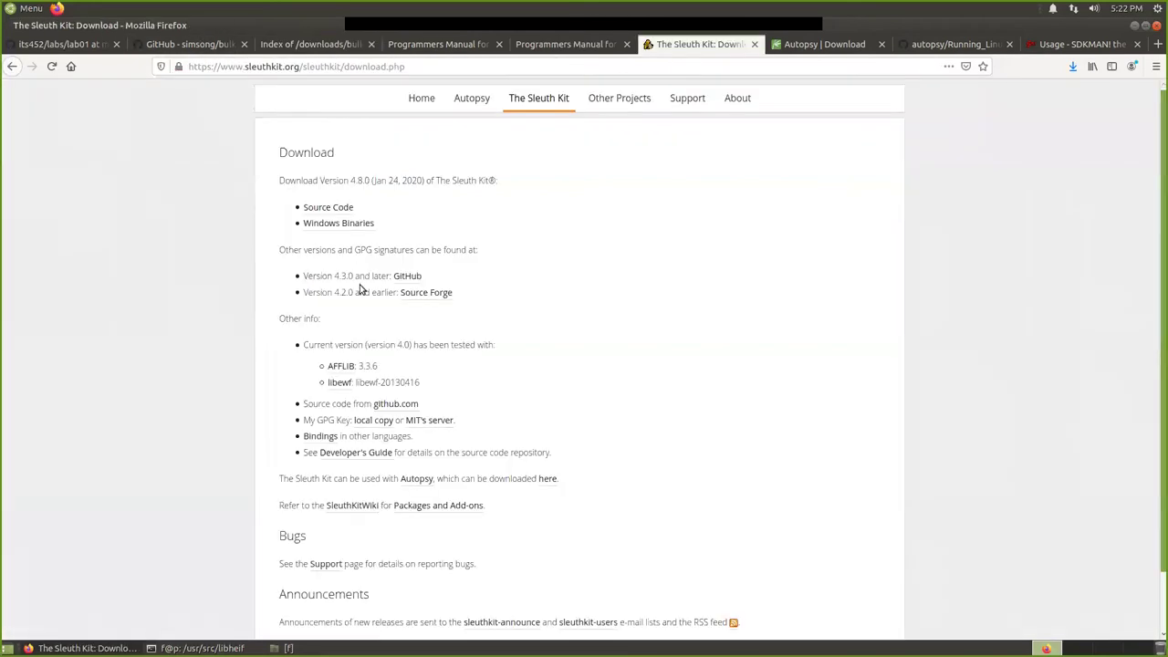
{"action": "left_click", "coordinate": [812, 44]}
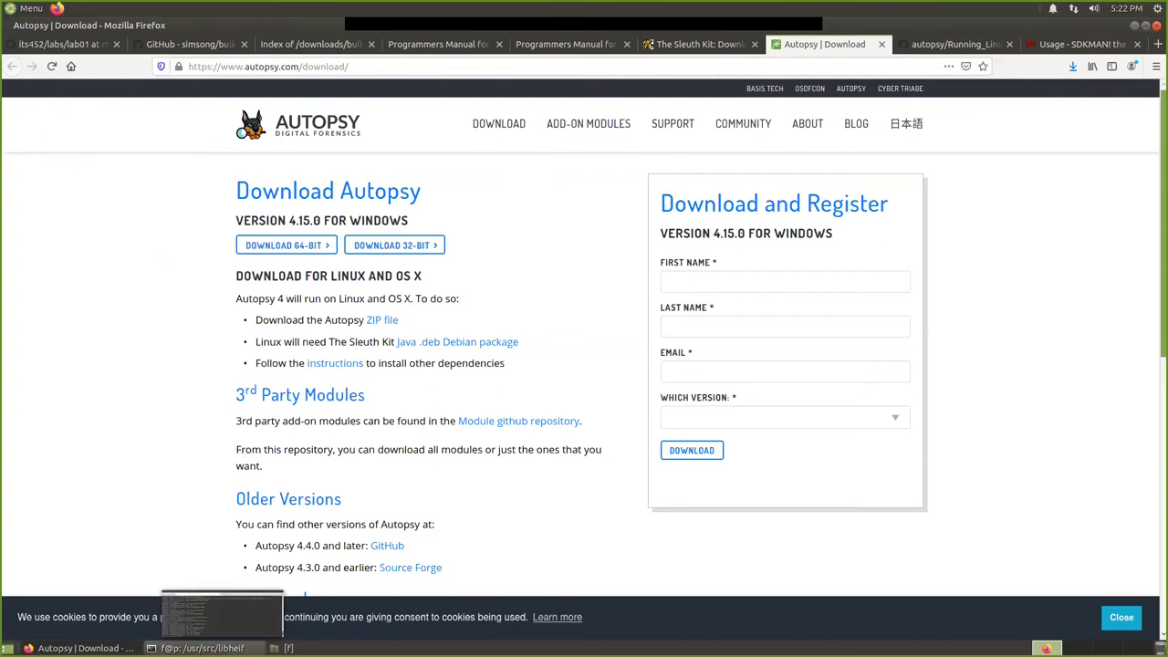
{"action": "left_click", "coordinate": [202, 648]}
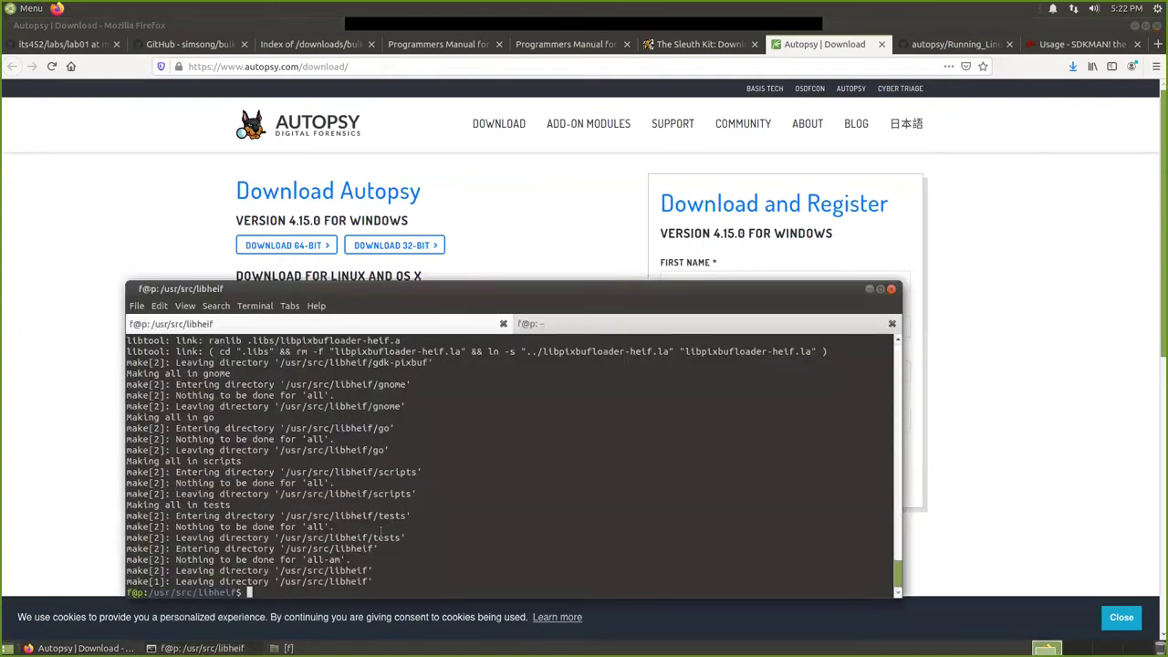
{"action": "type", "text": "sudo make"}
{"action": "key", "text": "BackSpace"}
{"action": "key", "text": "BackSpace"}
{"action": "key", "text": "BackSpace"}
{"action": "key", "text": "BackSpace"}
{"action": "type", "text": "make install"}
{"action": "key", "text": "Return"}
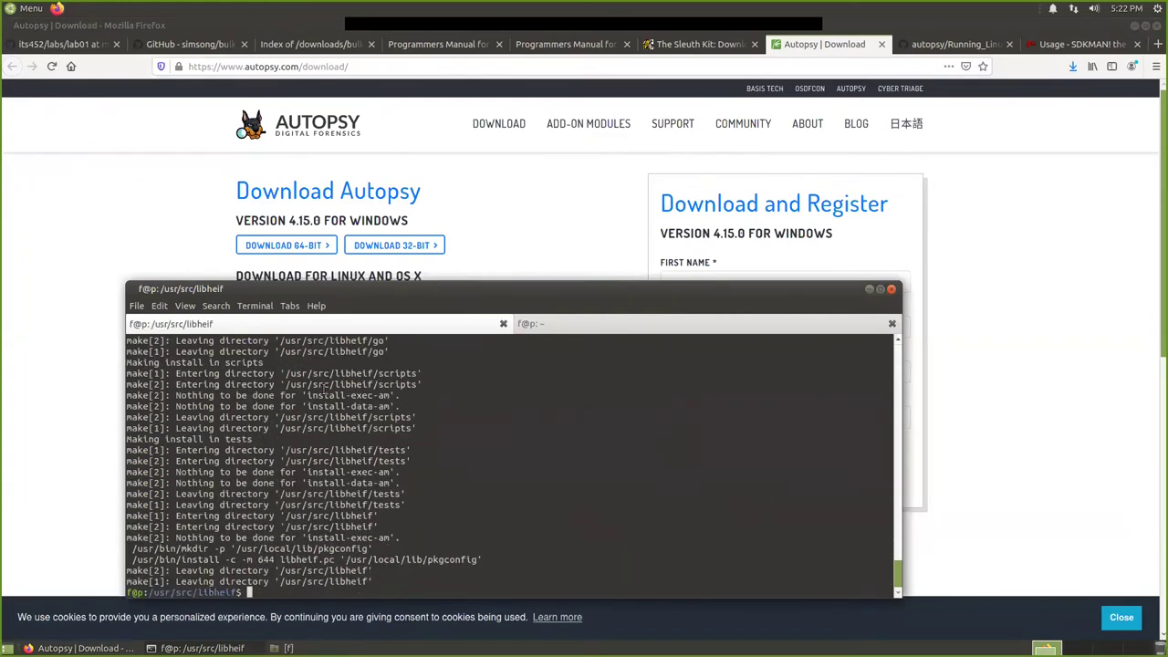
Copy the guide's cd /usr/src/ command and run it in the terminal.
{"action": "left_click", "coordinate": [941, 48]}
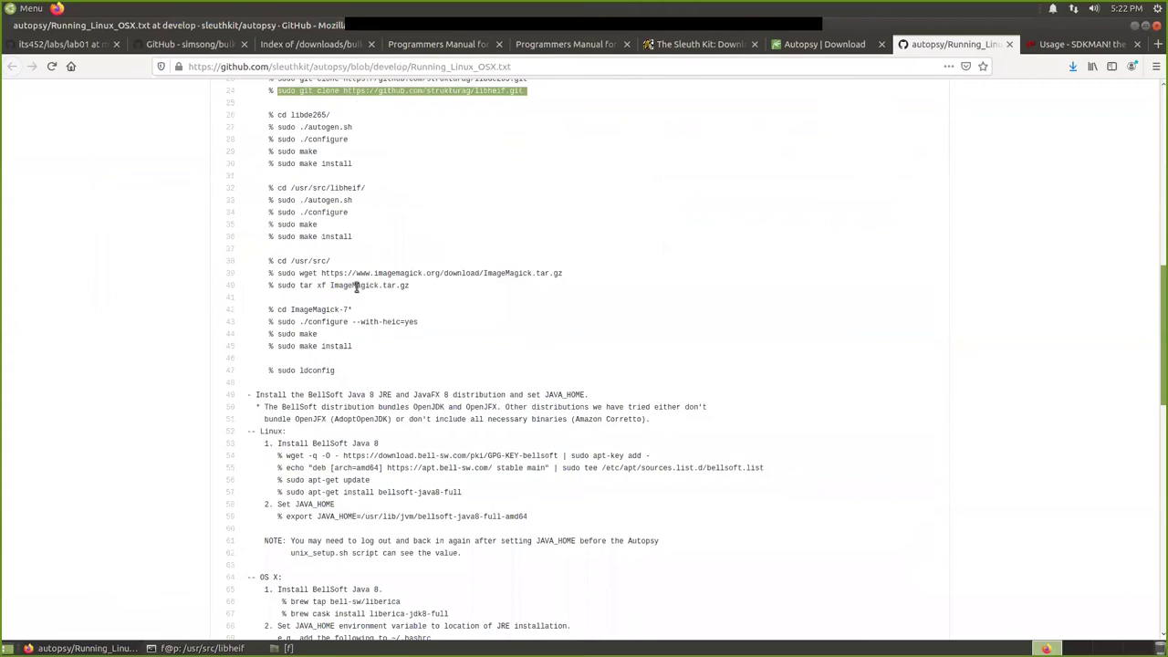
{"action": "scroll", "coordinate": [391, 302], "scroll_direction": "down", "scroll_amount": 1}
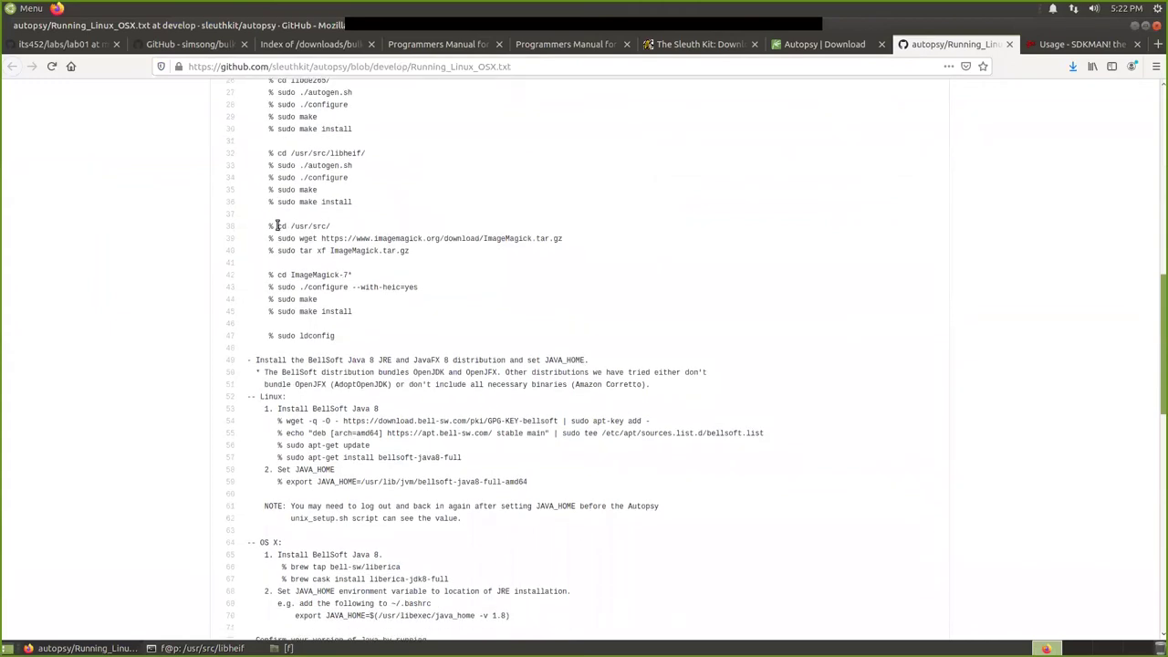
{"action": "left_click_drag", "start_coordinate": [278, 226], "coordinate": [328, 227]}
{"action": "right_click", "coordinate": [314, 226]}
{"action": "left_click", "coordinate": [360, 234]}
{"action": "scroll", "coordinate": [336, 361], "scroll_direction": "down", "scroll_amount": 1}
{"action": "left_click", "coordinate": [197, 648]}
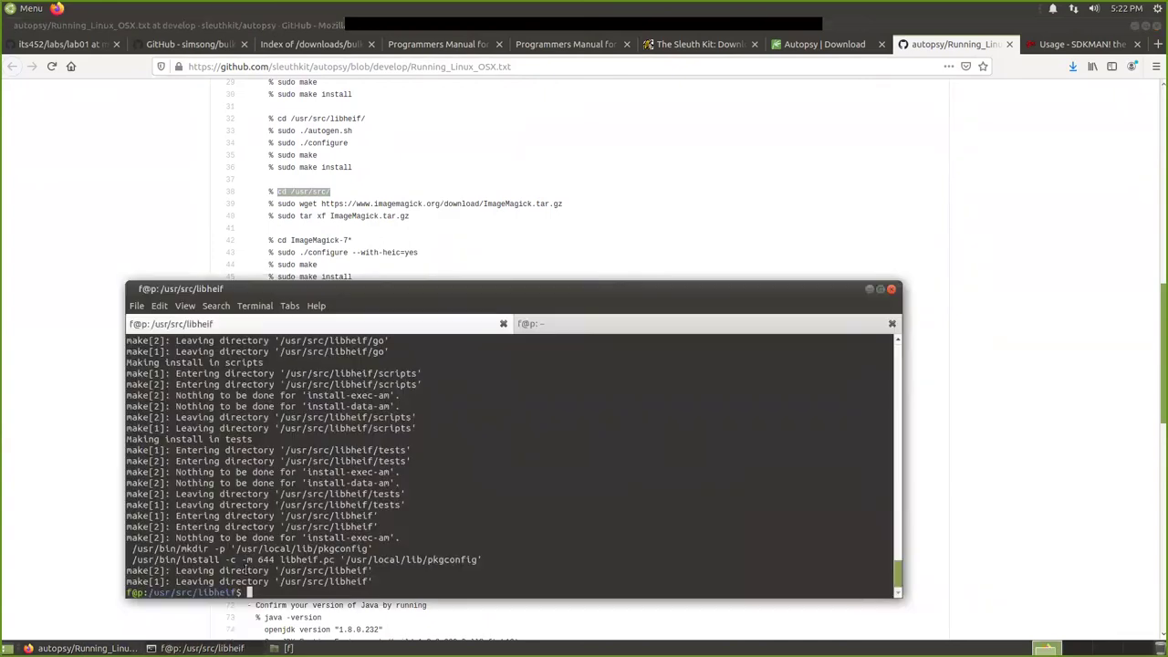
{"action": "key", "text": "ctrl+shift+v"}
{"action": "key", "text": "Return"}
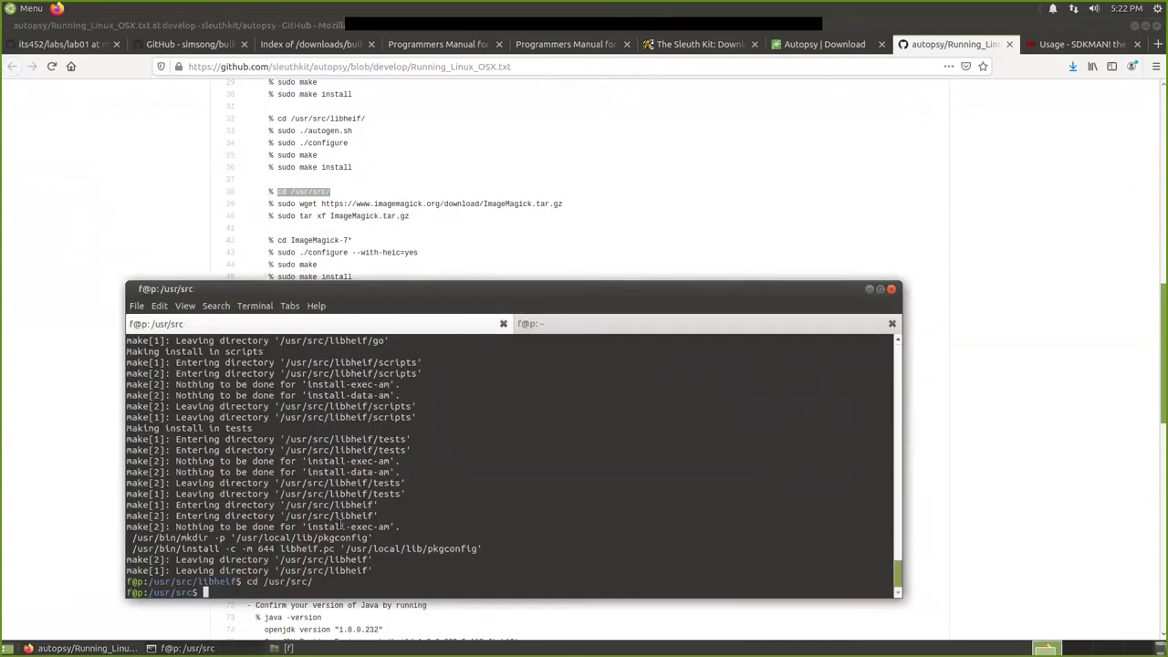
Download ImageMagick.tar.gz with the guide's wget command.
{"action": "left_click_drag", "start_coordinate": [280, 204], "coordinate": [585, 198]}
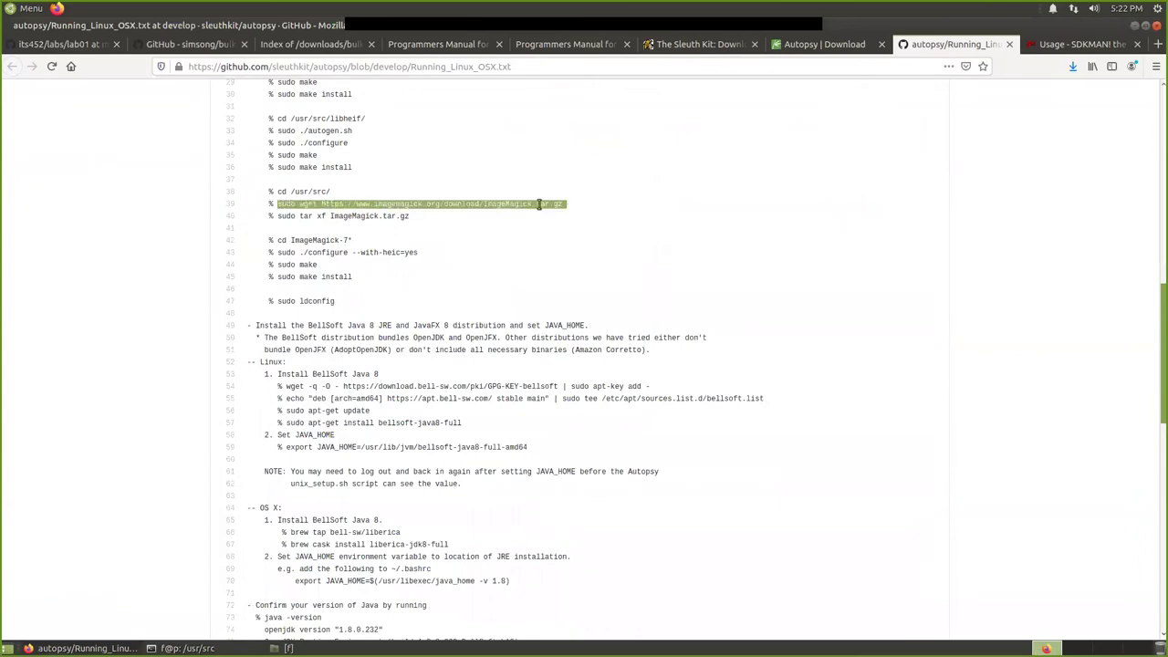
{"action": "right_click", "coordinate": [537, 204]}
{"action": "left_click", "coordinate": [557, 213]}
{"action": "mouse_move", "coordinate": [187, 648]}
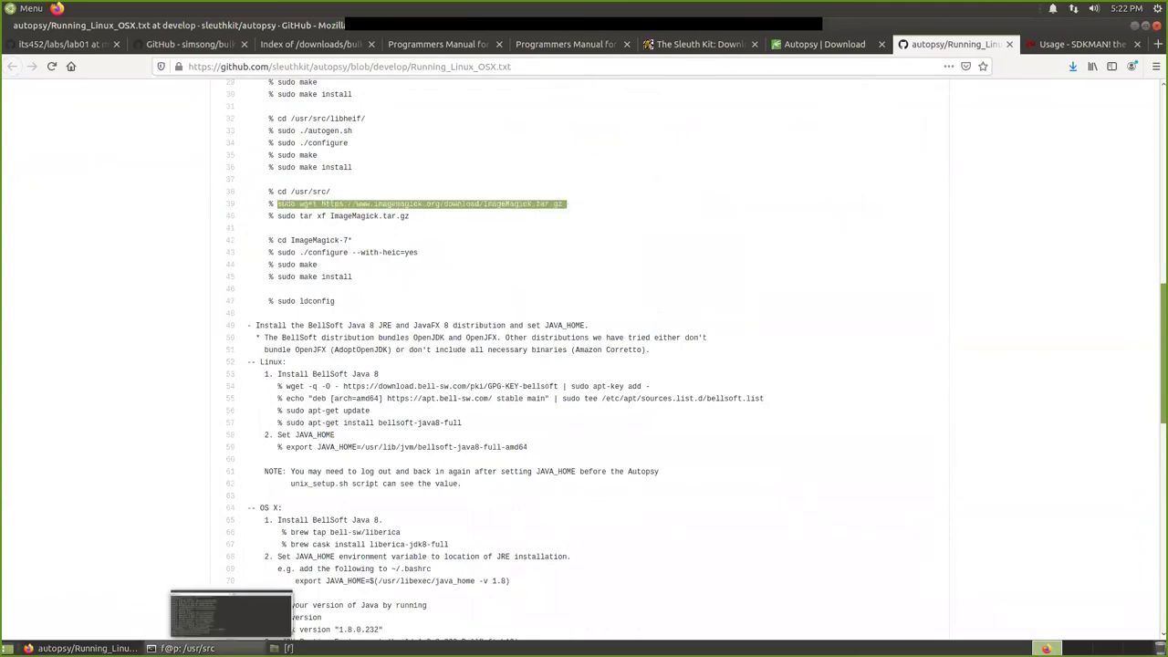
{"action": "left_click", "coordinate": [231, 616]}
{"action": "key", "text": "ctrl+shift+v"}
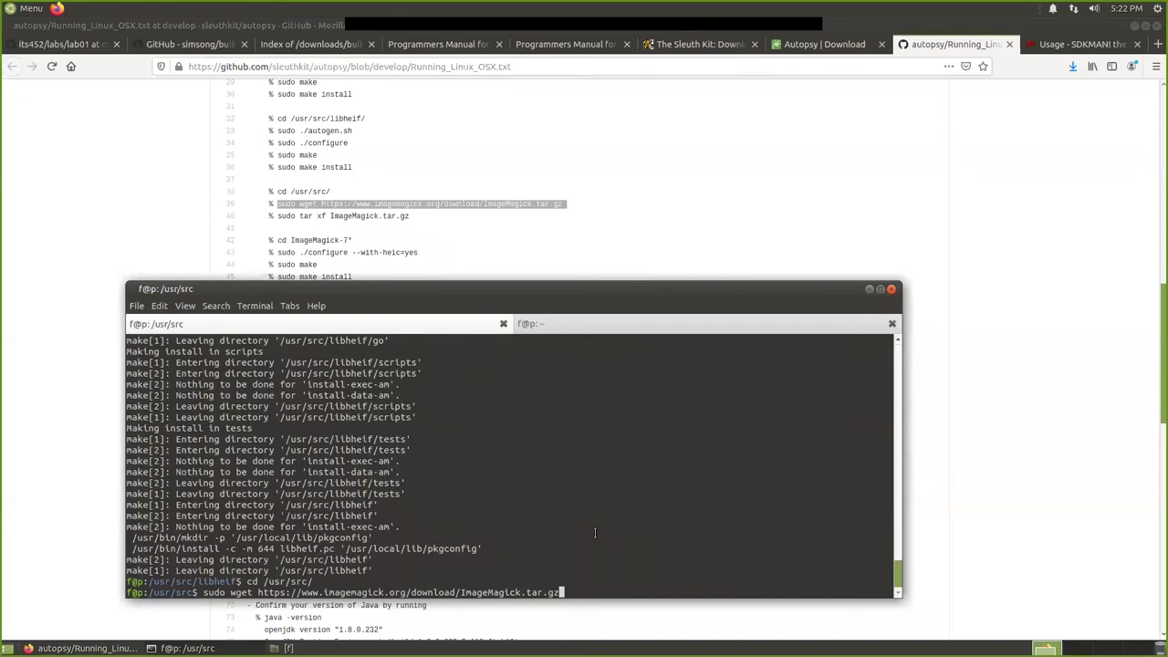
{"action": "key", "text": "Return"}
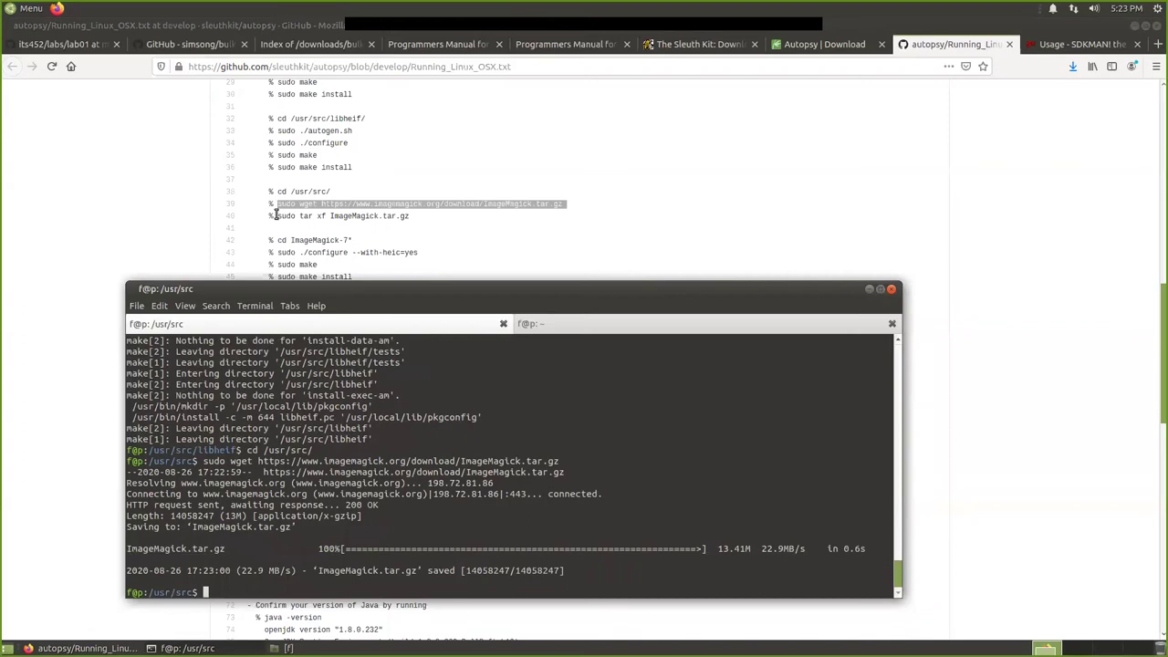
Extract ImageMagick.tar.gz with the guide's tar command and list /usr/src.
{"action": "left_click_drag", "start_coordinate": [277, 215], "coordinate": [398, 222]}
{"action": "right_click", "coordinate": [399, 222]}
{"action": "left_click", "coordinate": [410, 230]}
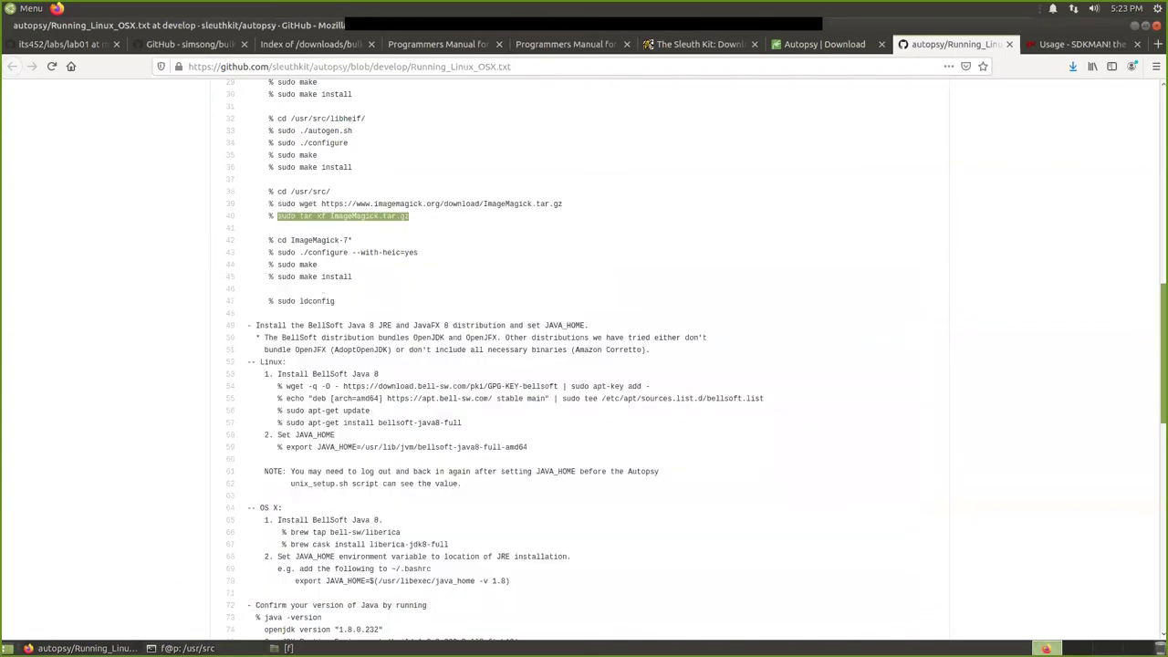
{"action": "left_click", "coordinate": [187, 648]}
{"action": "key", "text": "ctrl+shift+v"}
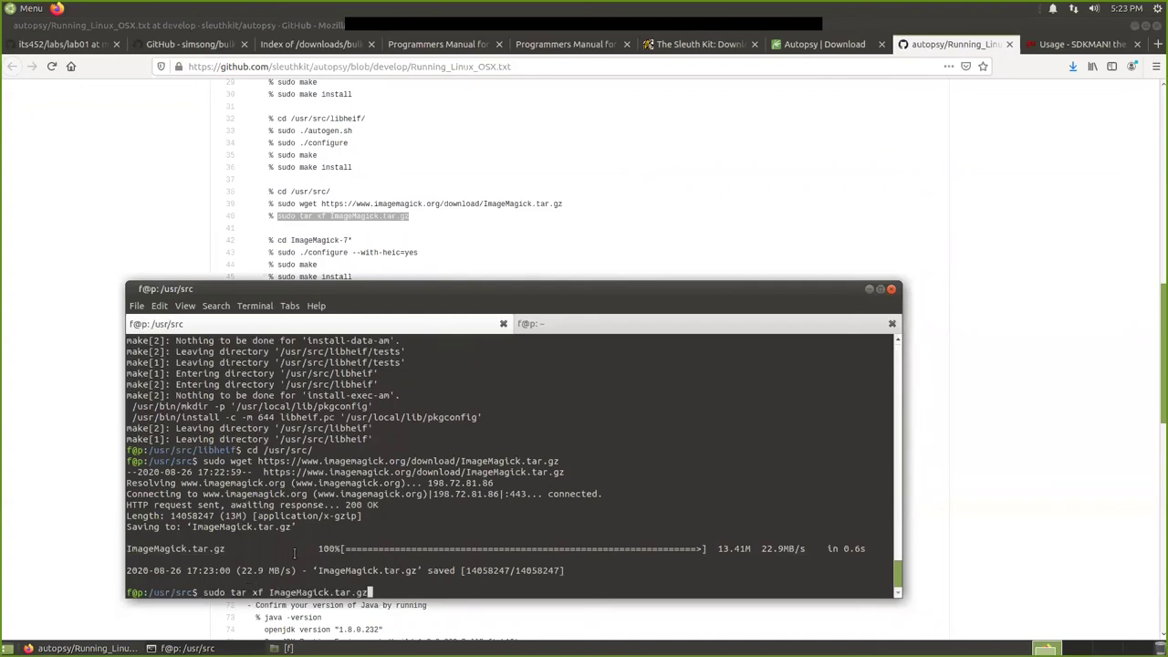
{"action": "key", "text": "Return"}
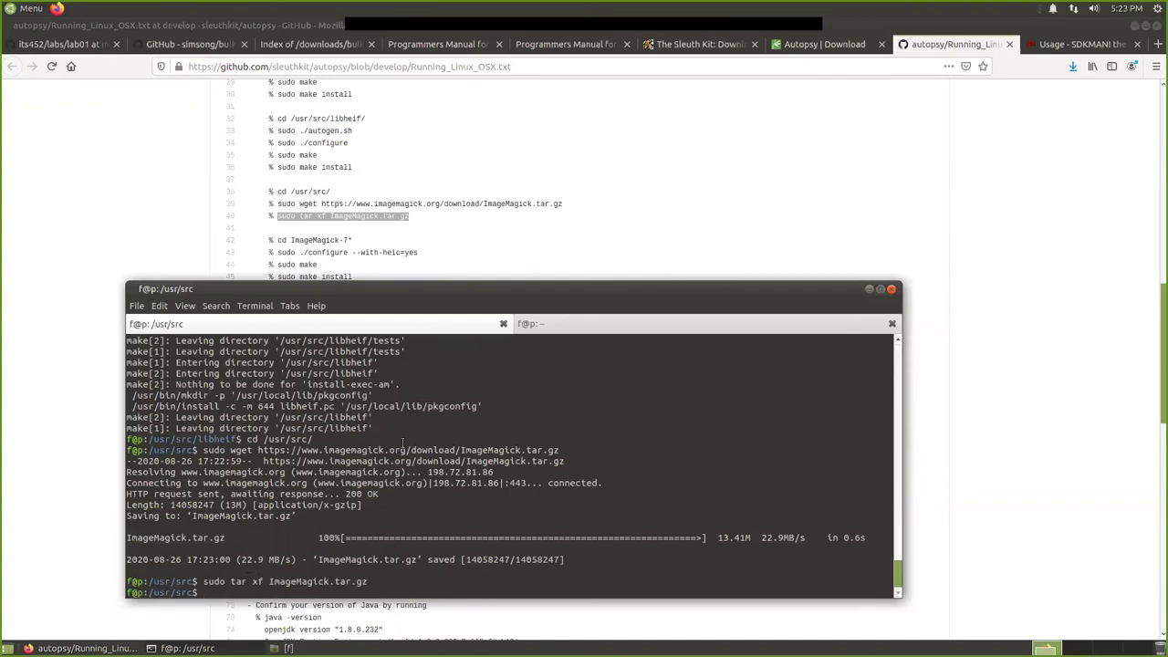
{"action": "type", "text": "ls"}
{"action": "key", "text": "Return"}
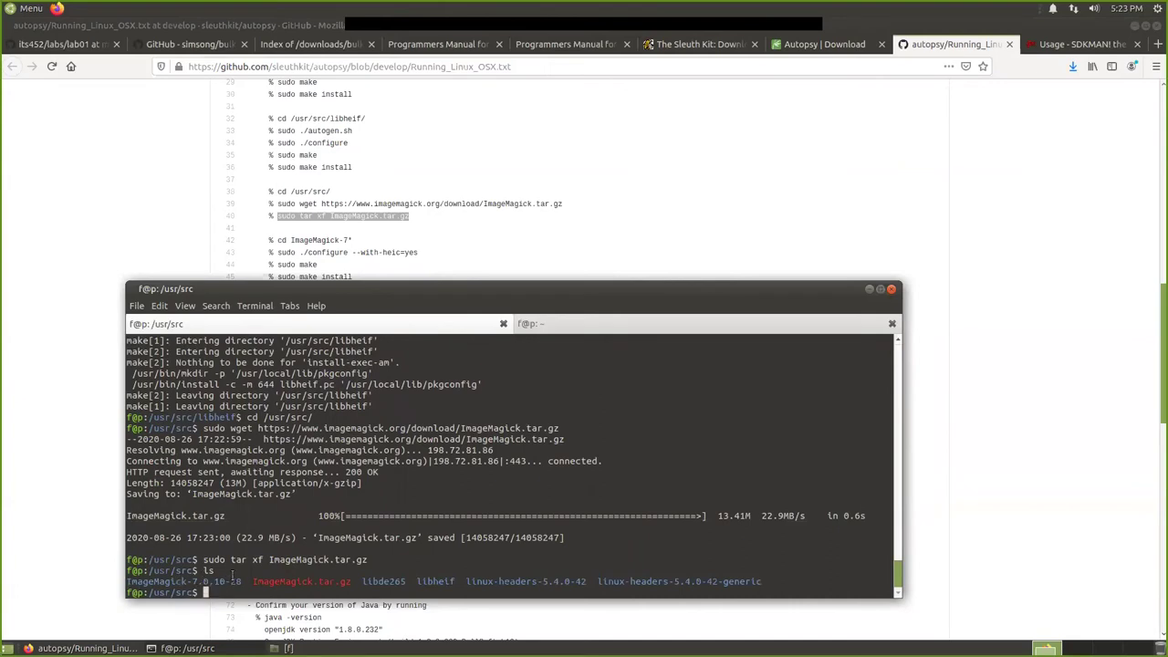
Enter the ImageMagick-7.0.10-28 folder and list its source files.
{"action": "type", "text": "cd I"}
{"action": "key", "text": "Tab"}
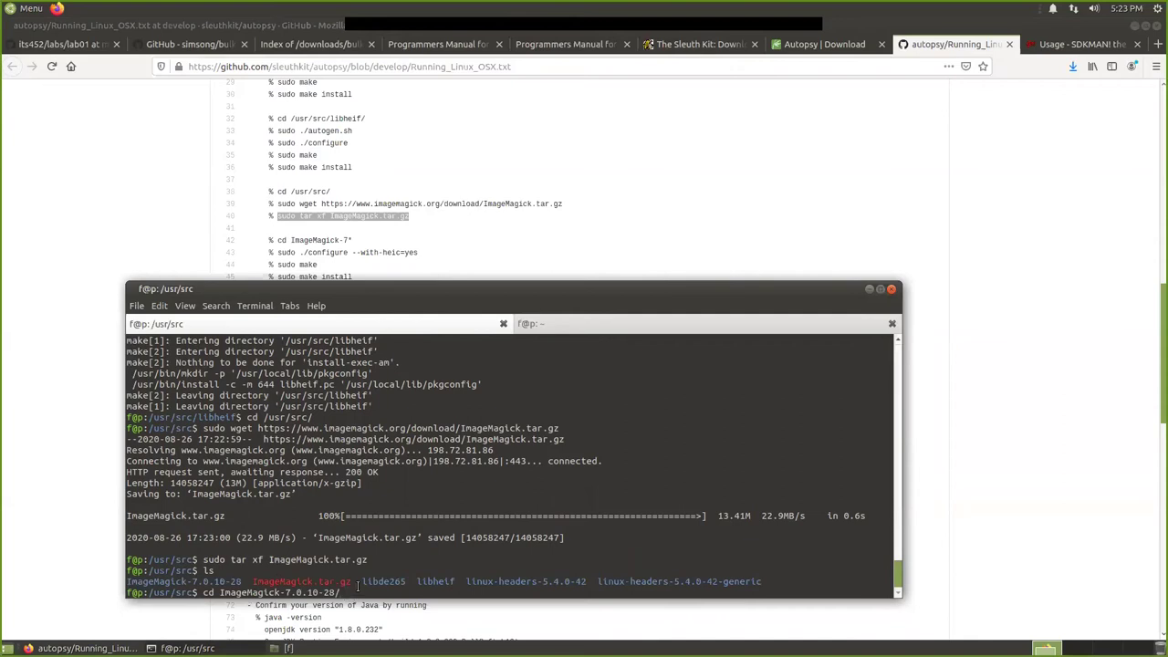
{"action": "key", "text": "Return"}
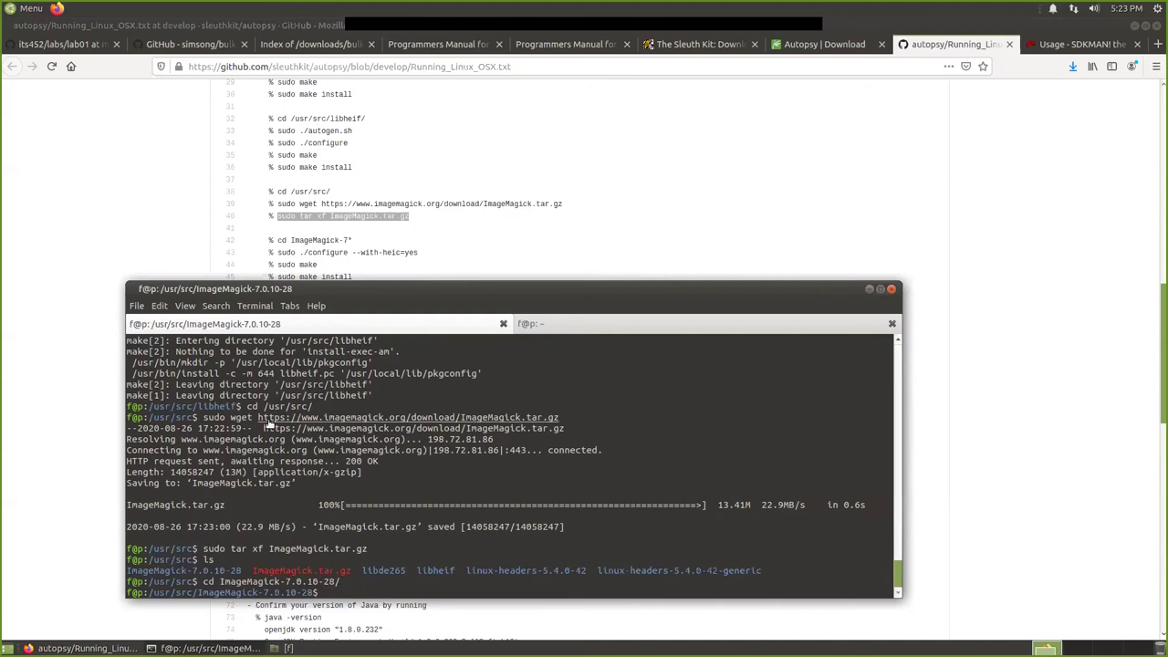
{"action": "type", "text": "sudo"}
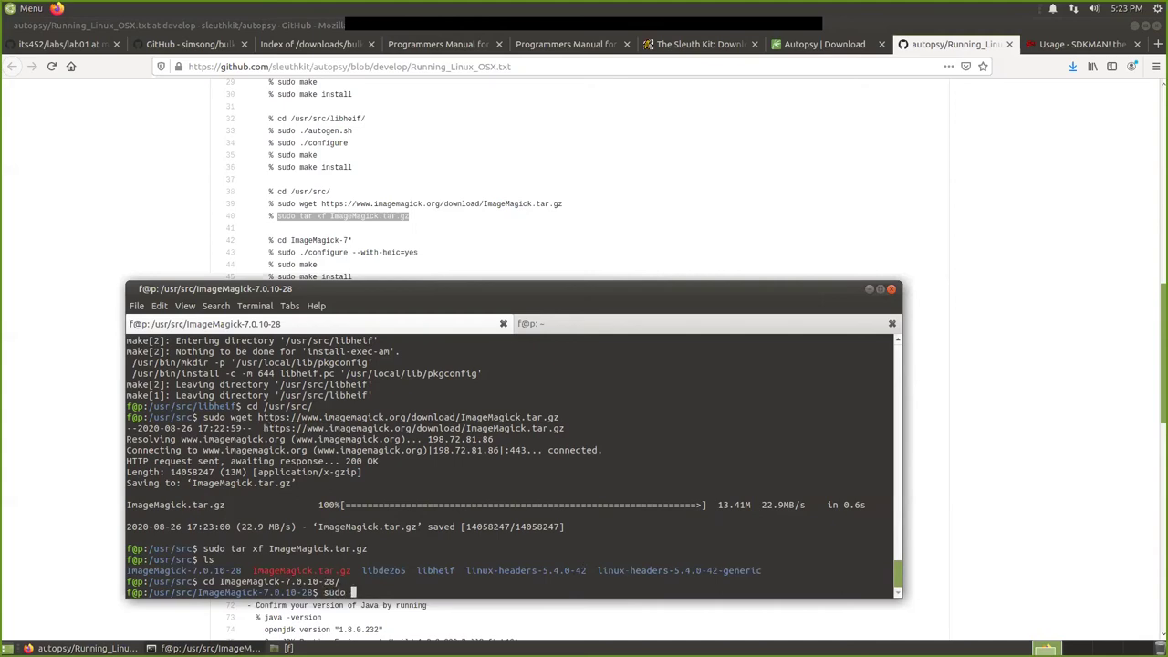
{"action": "key", "text": "BackSpace"}
{"action": "key", "text": "BackSpace"}
{"action": "key", "text": "BackSpace"}
{"action": "key", "text": "BackSpace"}
{"action": "key", "text": "BackSpace"}
{"action": "type", "text": "ls"}
{"action": "key", "text": "Return"}
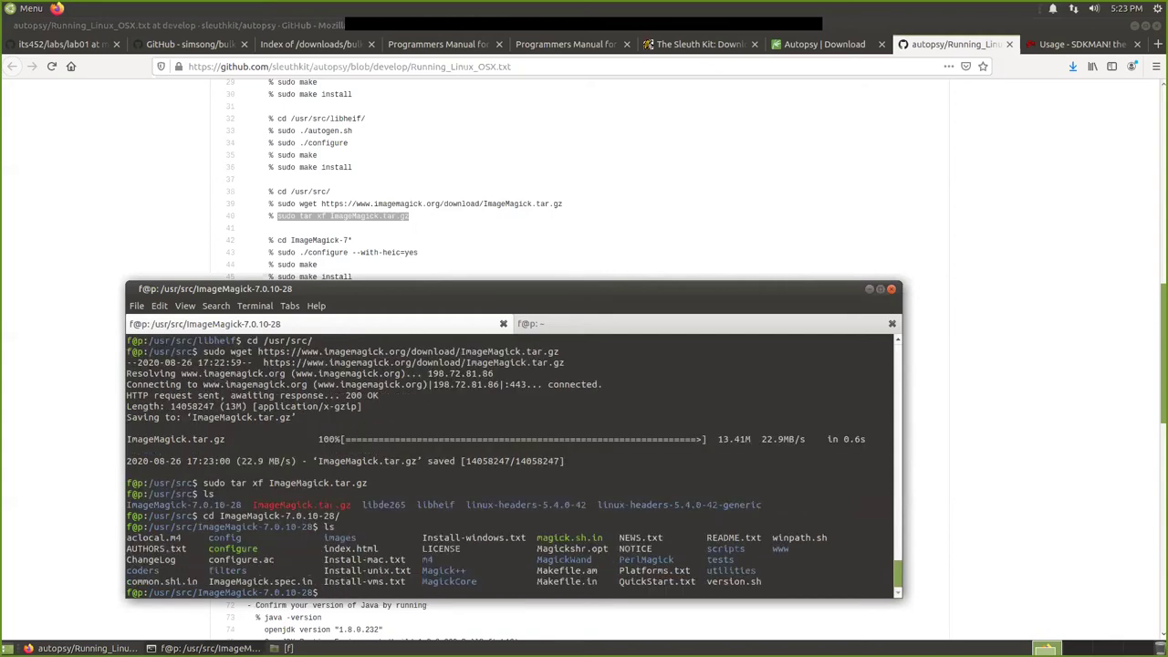
Run sudo ./configure --with-heic=yes, start sudo make, and return to the Sleuth Kit page.
{"action": "type", "text": "sudo ./configure --with-heic=yes"}
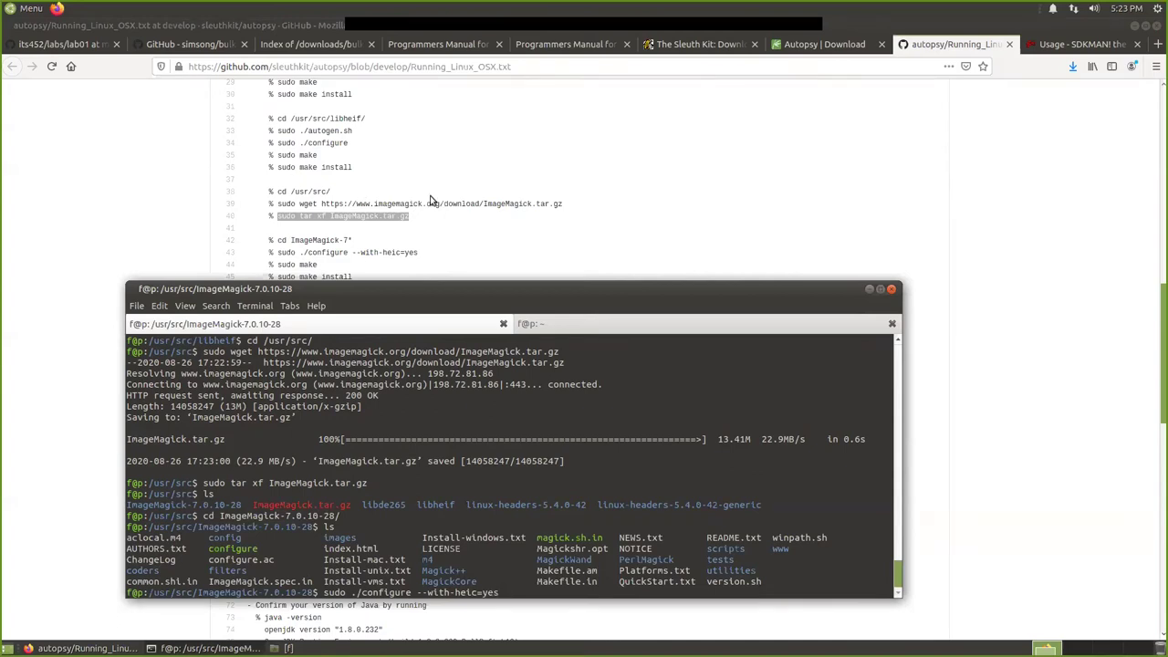
{"action": "scroll", "coordinate": [429, 228], "scroll_direction": "down", "scroll_amount": 1}
{"action": "key", "text": "Return"}
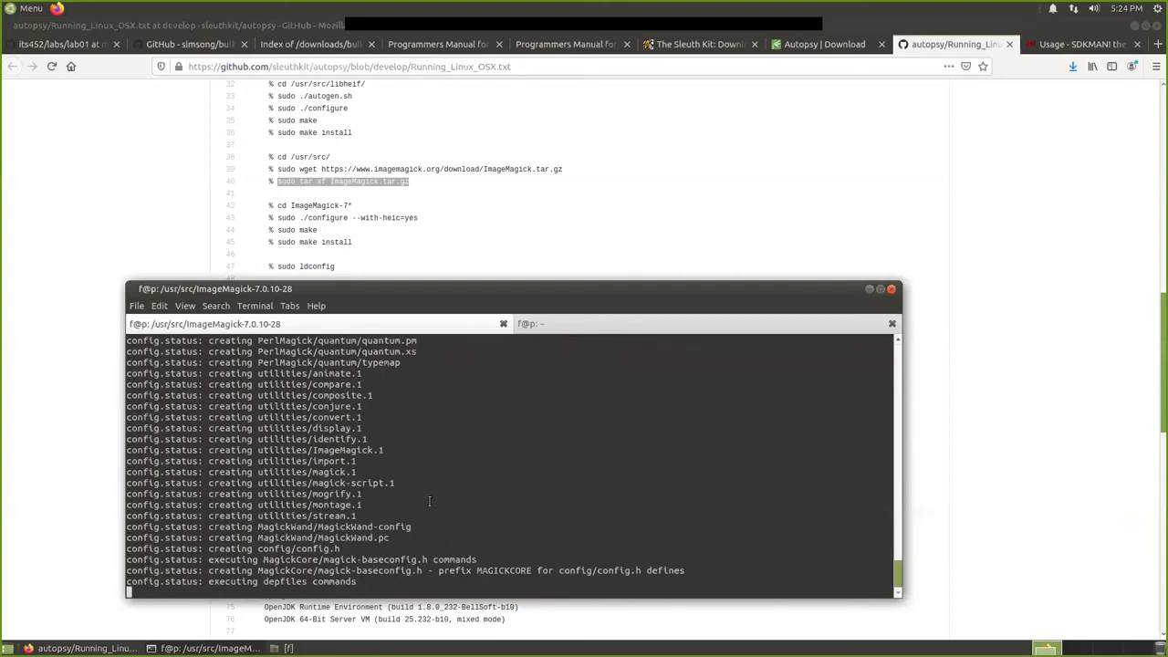
{"action": "type", "text": "sudo "}
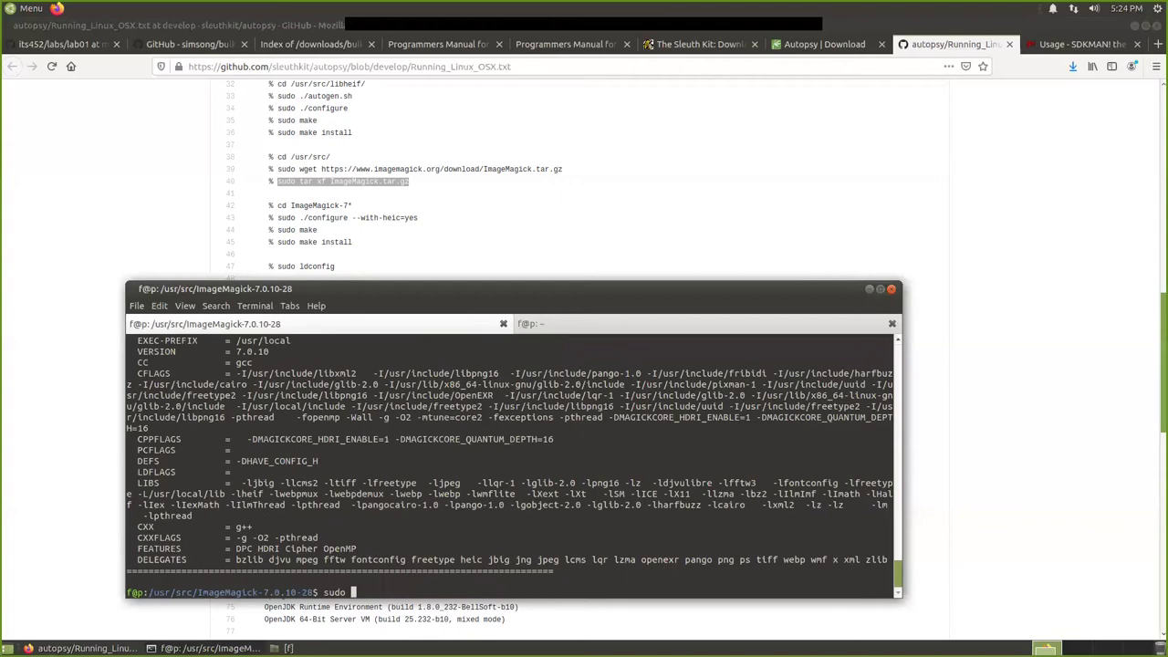
{"action": "type", "text": "make"}
{"action": "key", "text": "Return"}
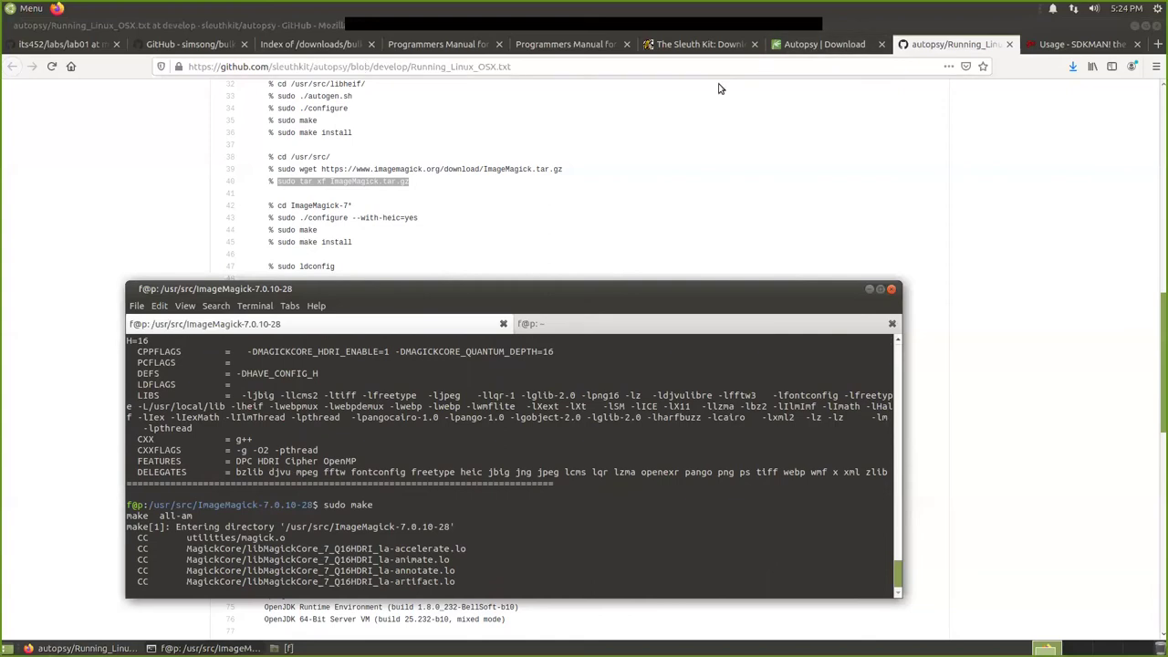
{"action": "left_click", "coordinate": [686, 45]}
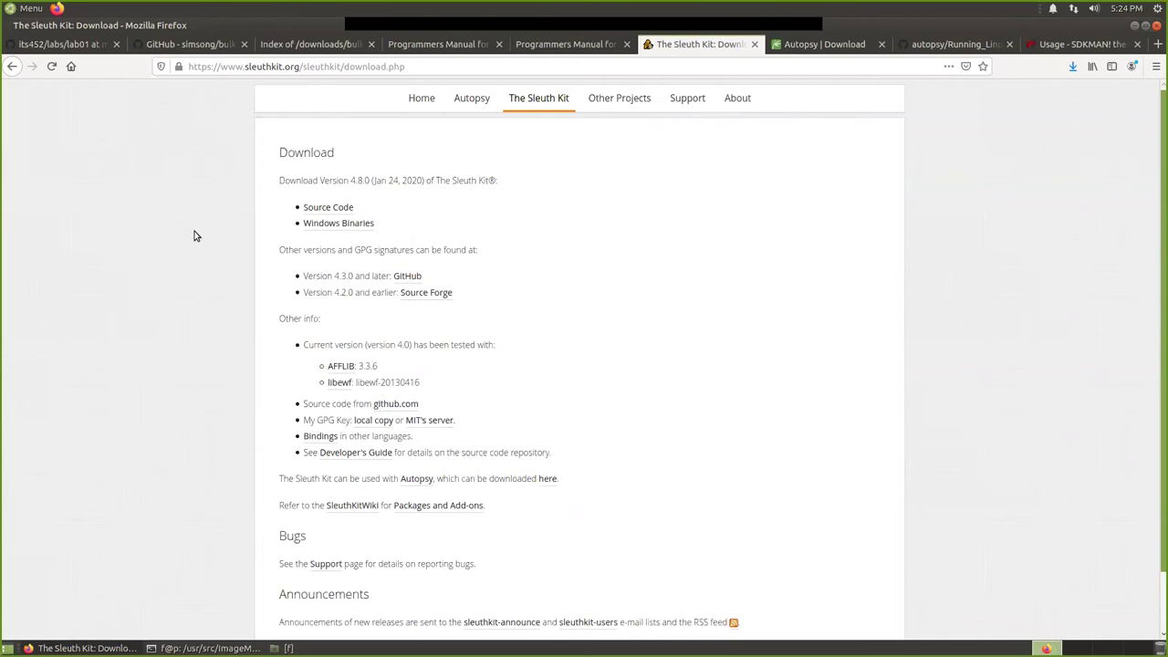
Check the ImageMagick build, then scroll the Running_Linux_OSX.txt guide down to its Java section.
{"action": "mouse_move", "coordinate": [182, 648]}
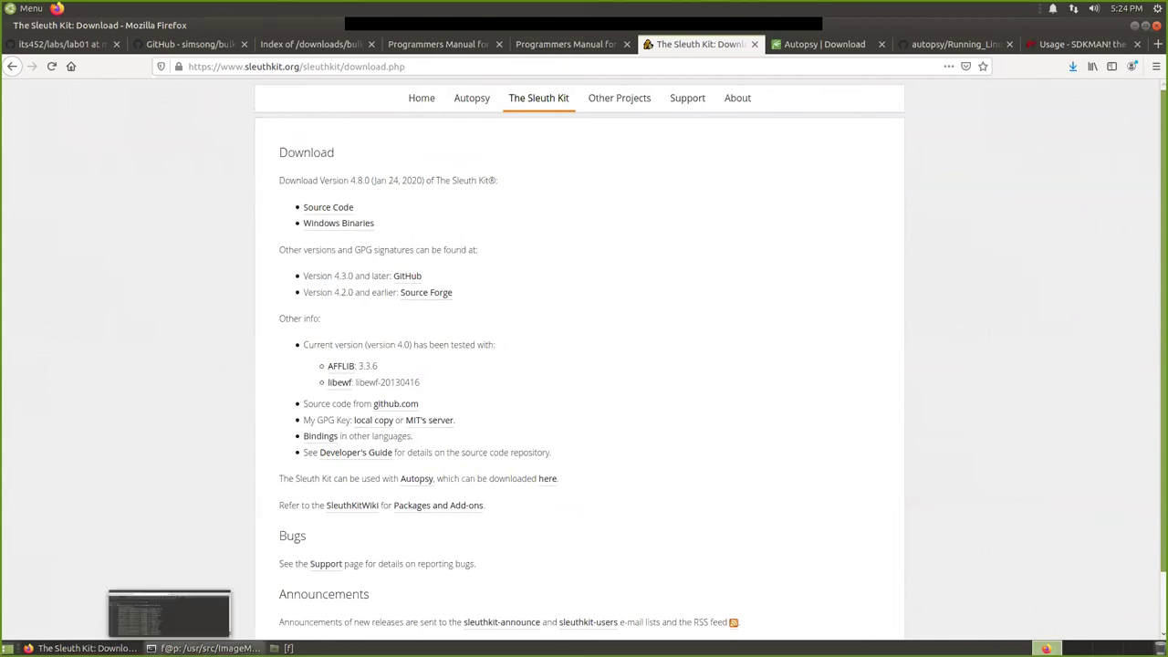
{"action": "left_click", "coordinate": [159, 607]}
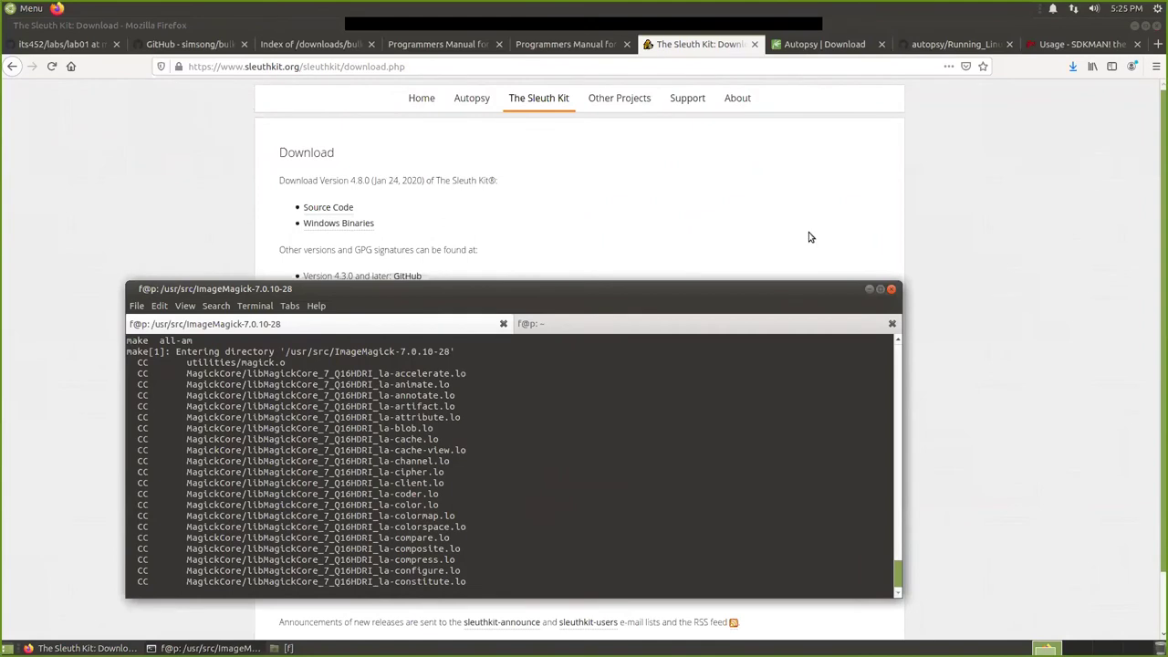
{"action": "left_click", "coordinate": [998, 98]}
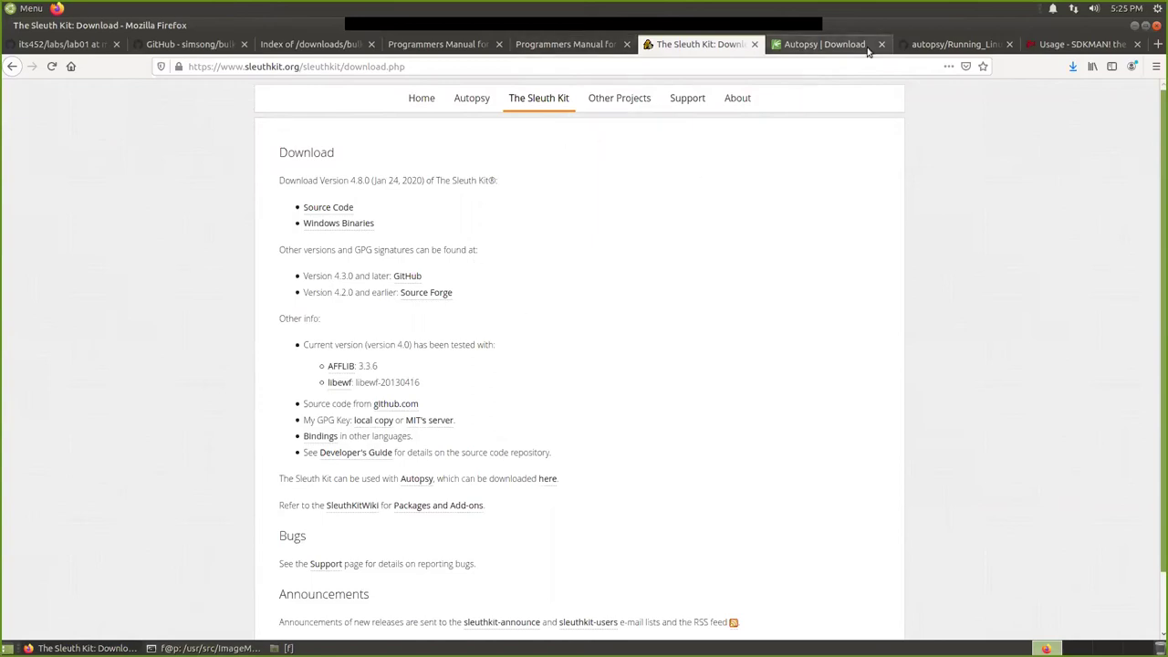
{"action": "left_click", "coordinate": [942, 47]}
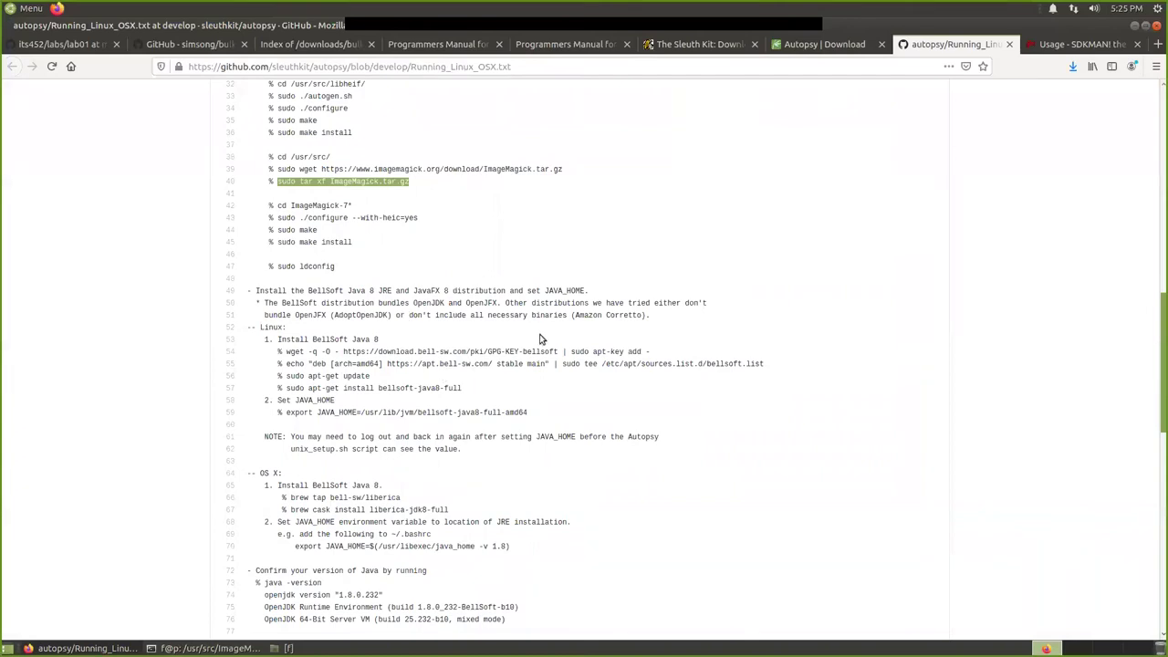
{"action": "scroll", "coordinate": [493, 265], "scroll_direction": "up", "scroll_amount": 5}
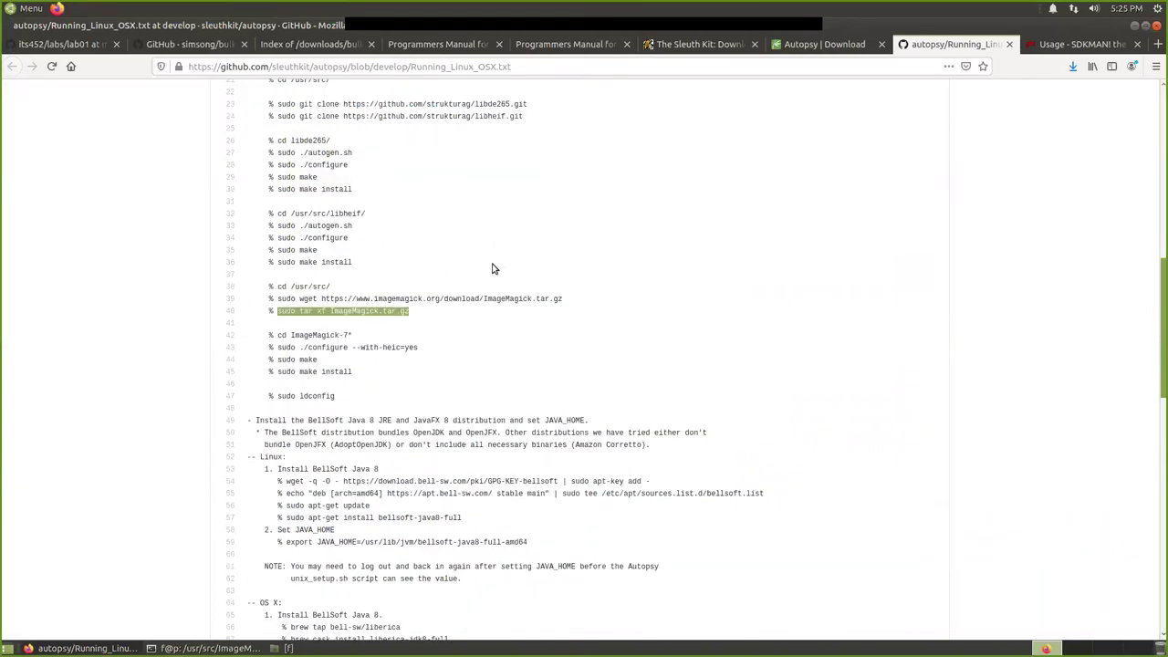
{"action": "scroll", "coordinate": [482, 301], "scroll_direction": "down", "scroll_amount": 4}
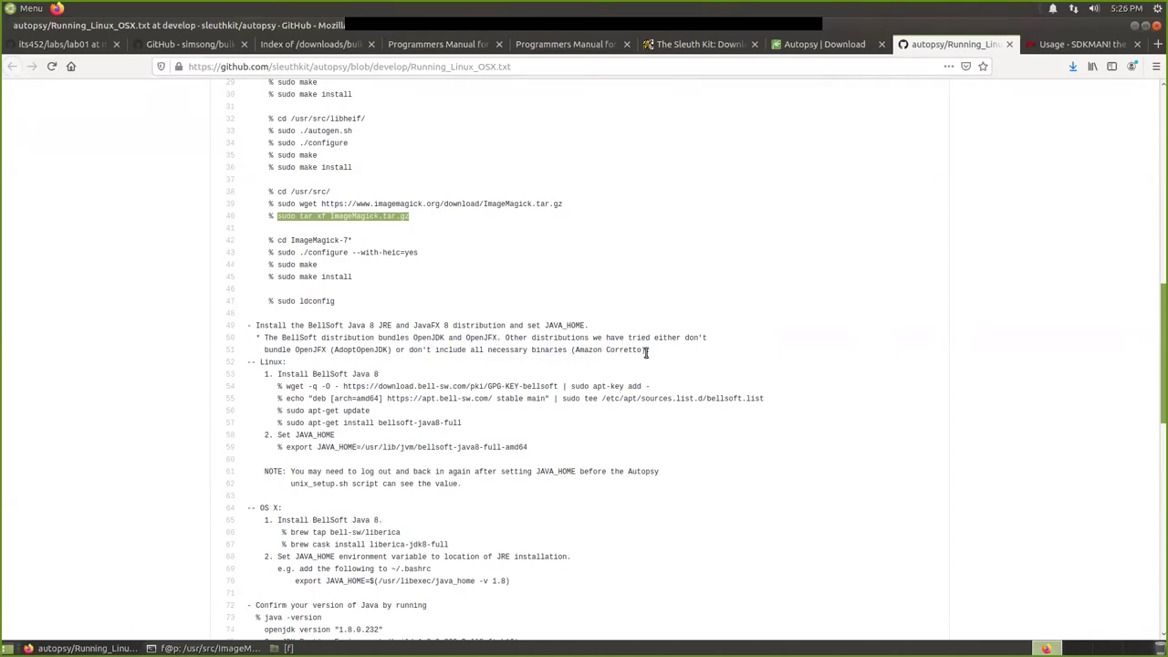
{"action": "scroll", "coordinate": [646, 353], "scroll_direction": "down", "scroll_amount": 1}
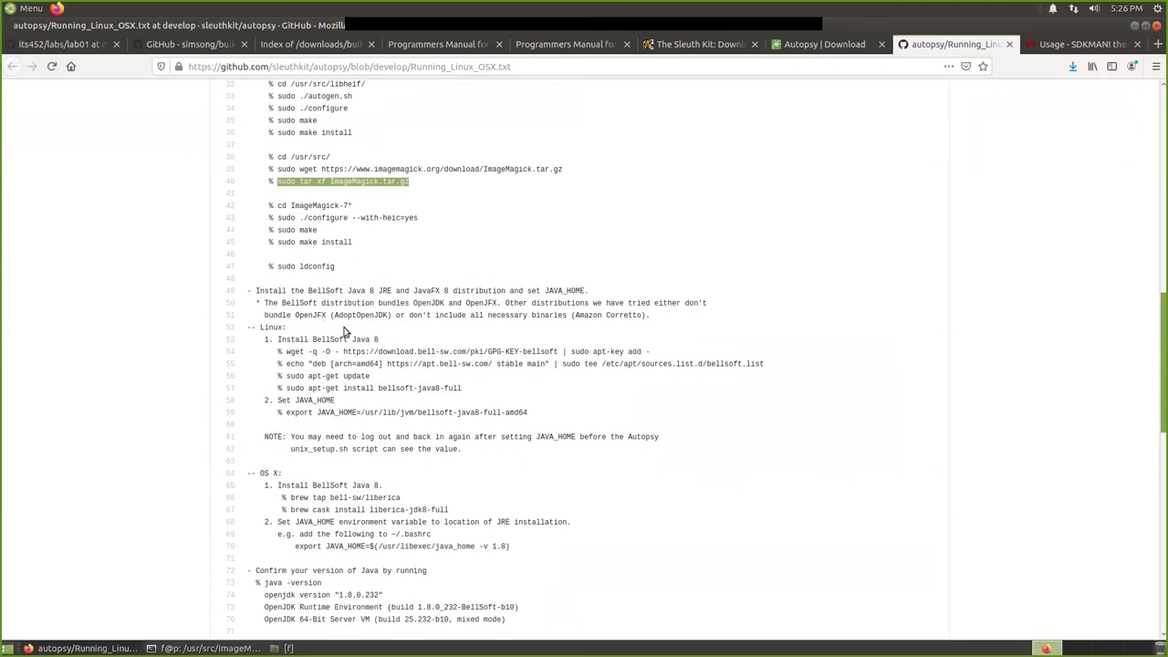
{"action": "scroll", "coordinate": [407, 337], "scroll_direction": "down", "scroll_amount": 1}
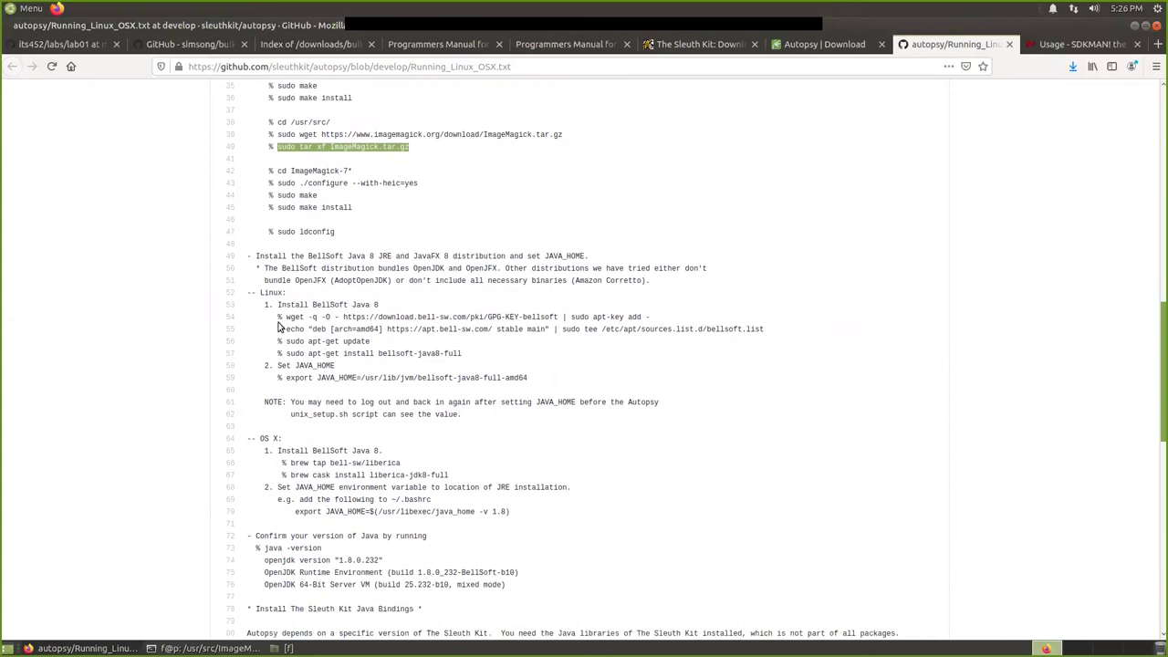
{"action": "scroll", "coordinate": [310, 301], "scroll_direction": "down", "scroll_amount": 1}
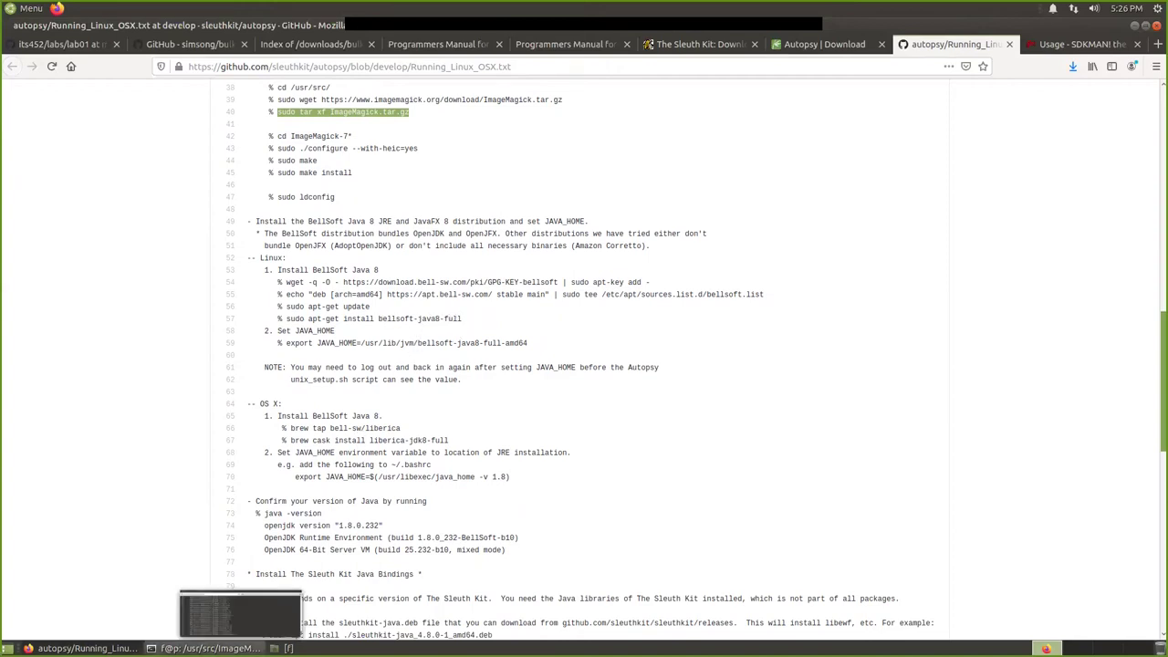
List the Java versions available through SDKMAN with sdk list java.
{"action": "left_click", "coordinate": [210, 648]}
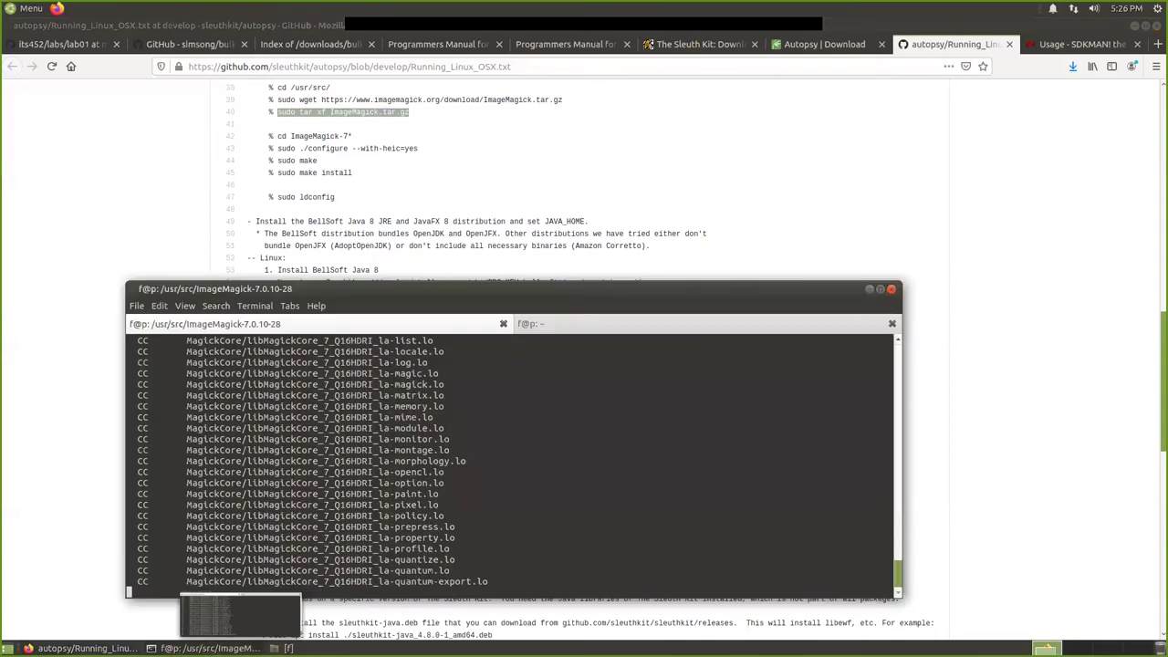
{"action": "left_click", "coordinate": [548, 328]}
{"action": "type", "text": "sdkman "}
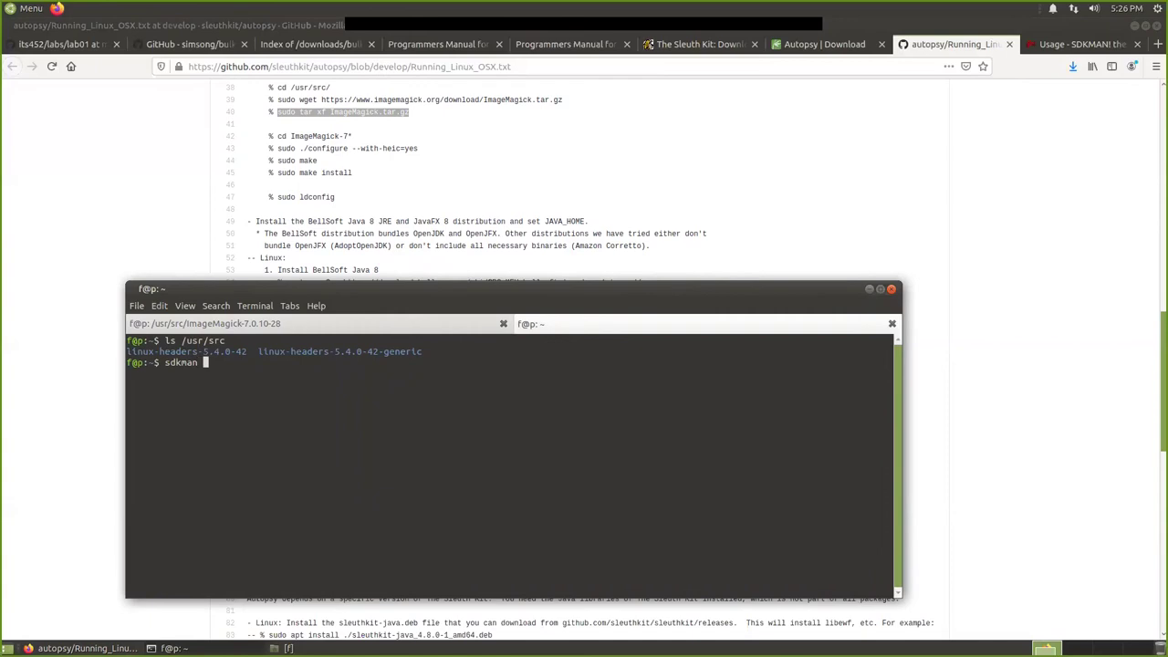
{"action": "type", "text": "list java"}
{"action": "key", "text": "Left"}
{"action": "key", "text": "Left"}
{"action": "key", "text": "Left"}
{"action": "key", "text": "Left"}
{"action": "key", "text": "Left"}
{"action": "key", "text": "Left"}
{"action": "key", "text": "Left"}
{"action": "key", "text": "Left"}
{"action": "key", "text": "Left"}
{"action": "key", "text": "Left"}
{"action": "key", "text": "BackSpace"}
{"action": "key", "text": "BackSpace"}
{"action": "key", "text": "BackSpace"}
{"action": "key", "text": "Return"}
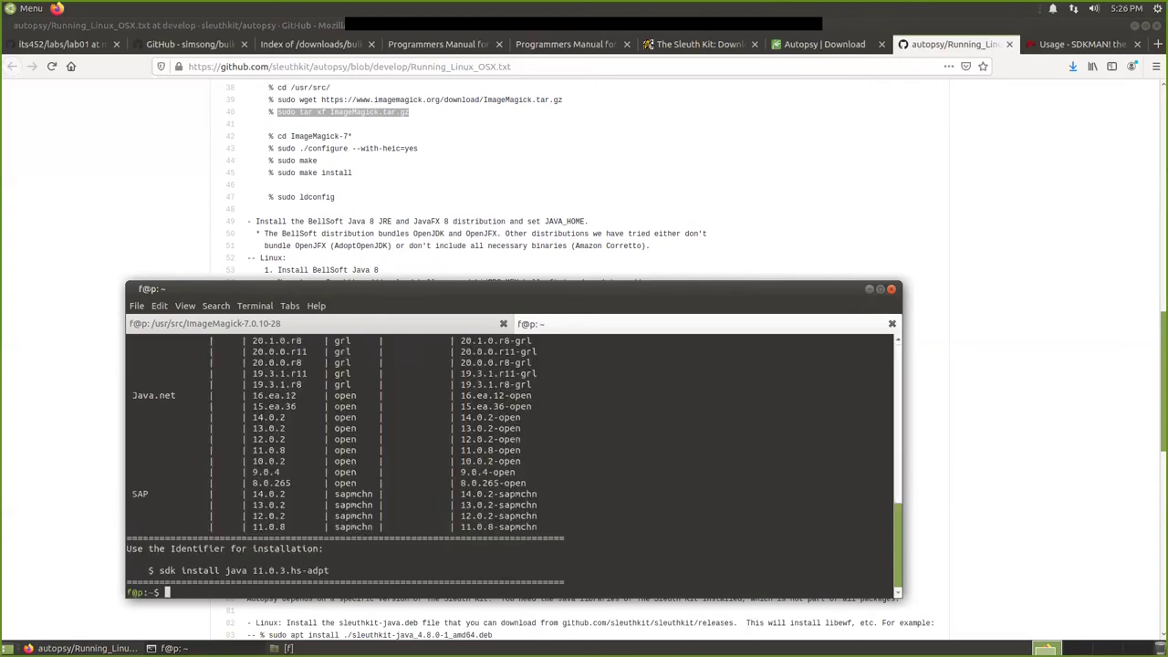
Scroll to the BellSoft builds and inspect the 8.0.265 librca rows.
{"action": "scroll", "coordinate": [409, 460], "scroll_direction": "up", "scroll_amount": 3}
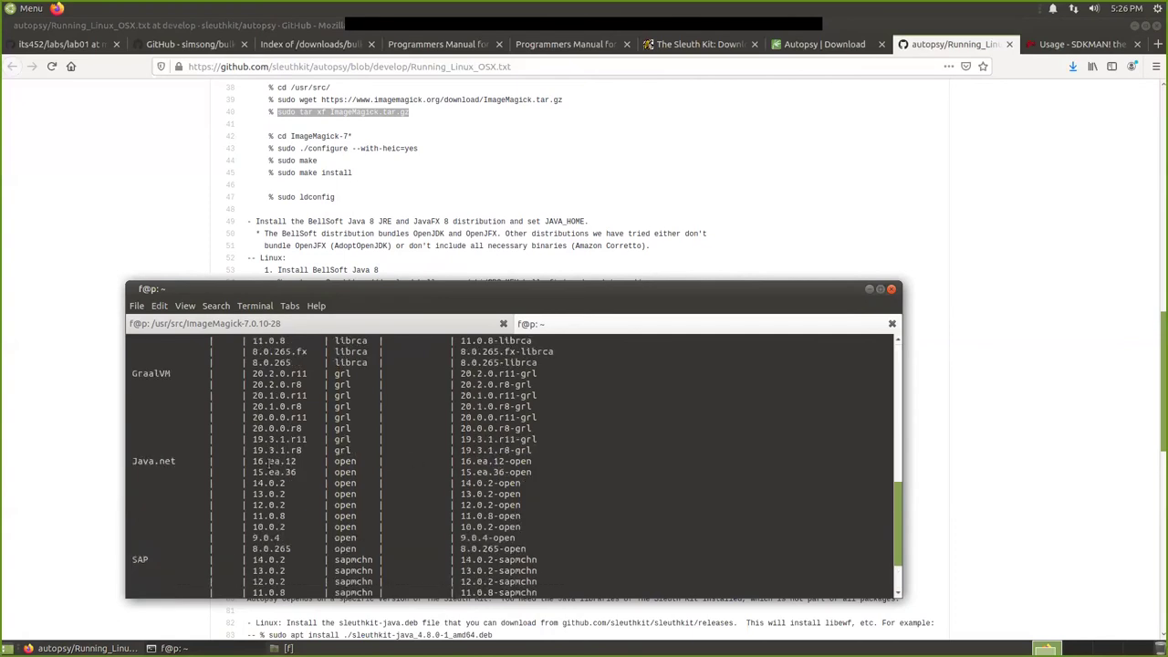
{"action": "scroll", "coordinate": [268, 464], "scroll_direction": "up", "scroll_amount": 6}
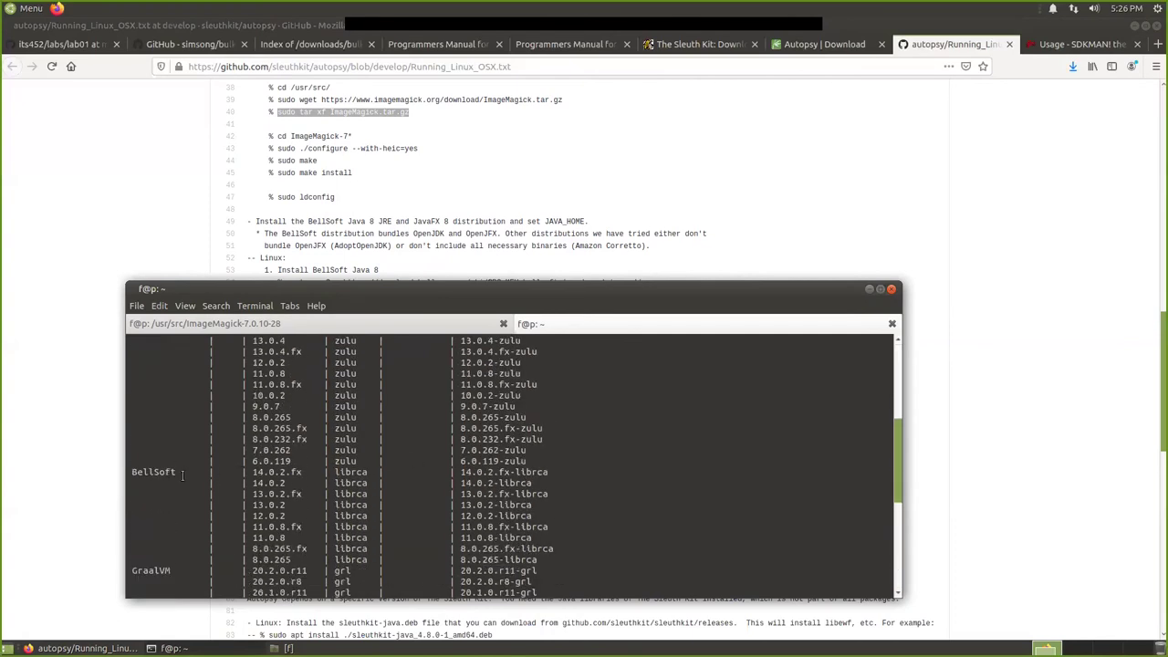
{"action": "left_click_drag", "start_coordinate": [132, 483], "coordinate": [401, 471]}
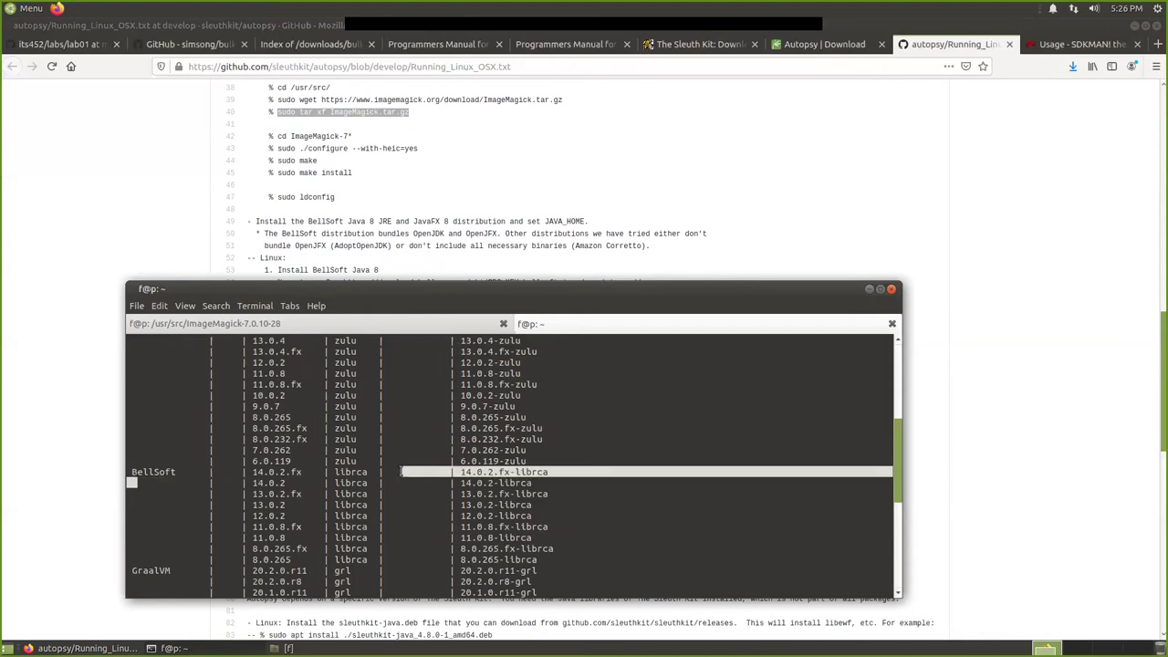
{"action": "left_click_drag", "start_coordinate": [552, 557], "coordinate": [124, 474]}
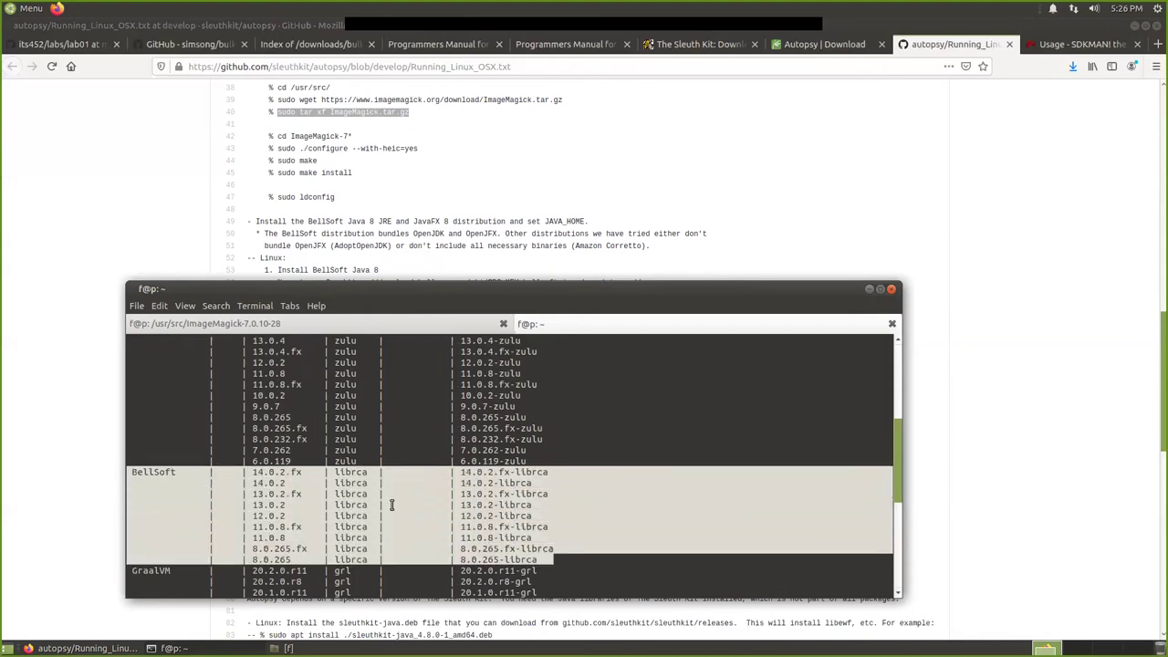
{"action": "scroll", "coordinate": [392, 505], "scroll_direction": "down", "scroll_amount": 1}
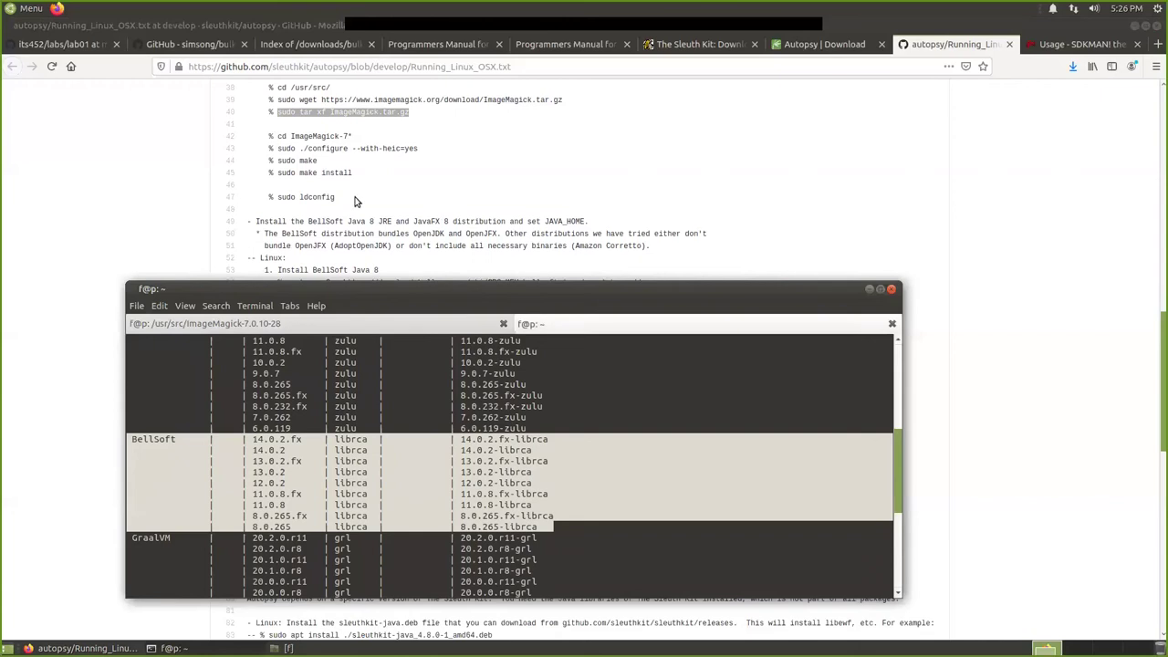
{"action": "scroll", "coordinate": [395, 203], "scroll_direction": "down", "scroll_amount": 2}
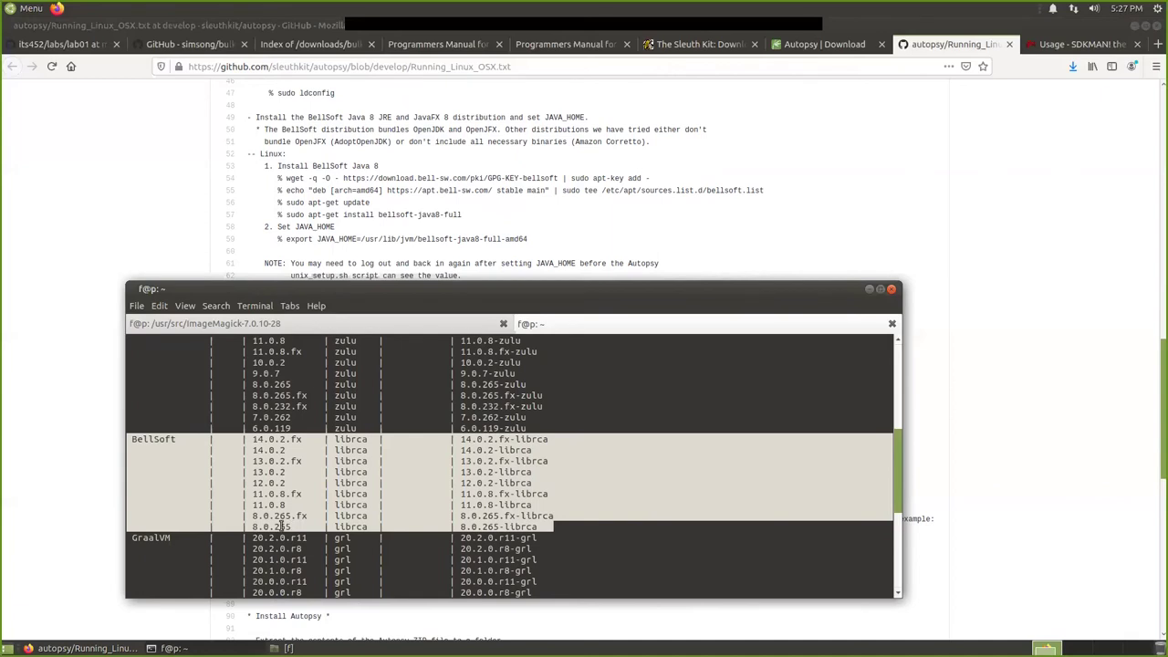
{"action": "left_click_drag", "start_coordinate": [272, 527], "coordinate": [292, 527]}
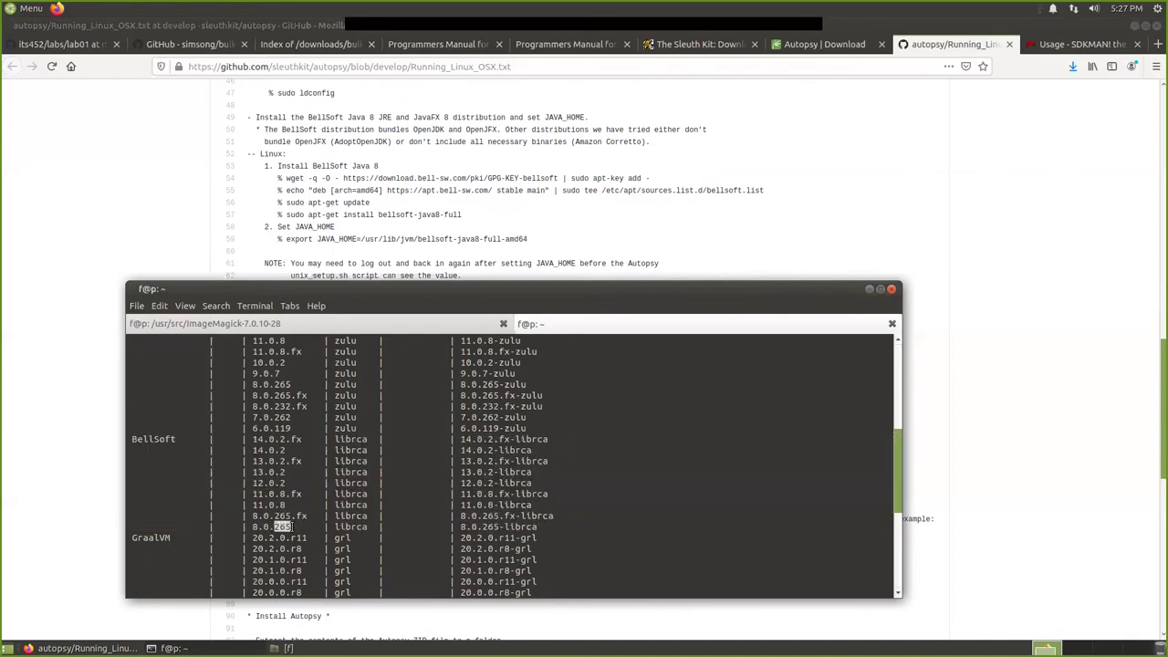
{"action": "left_click_drag", "start_coordinate": [540, 526], "coordinate": [182, 523]}
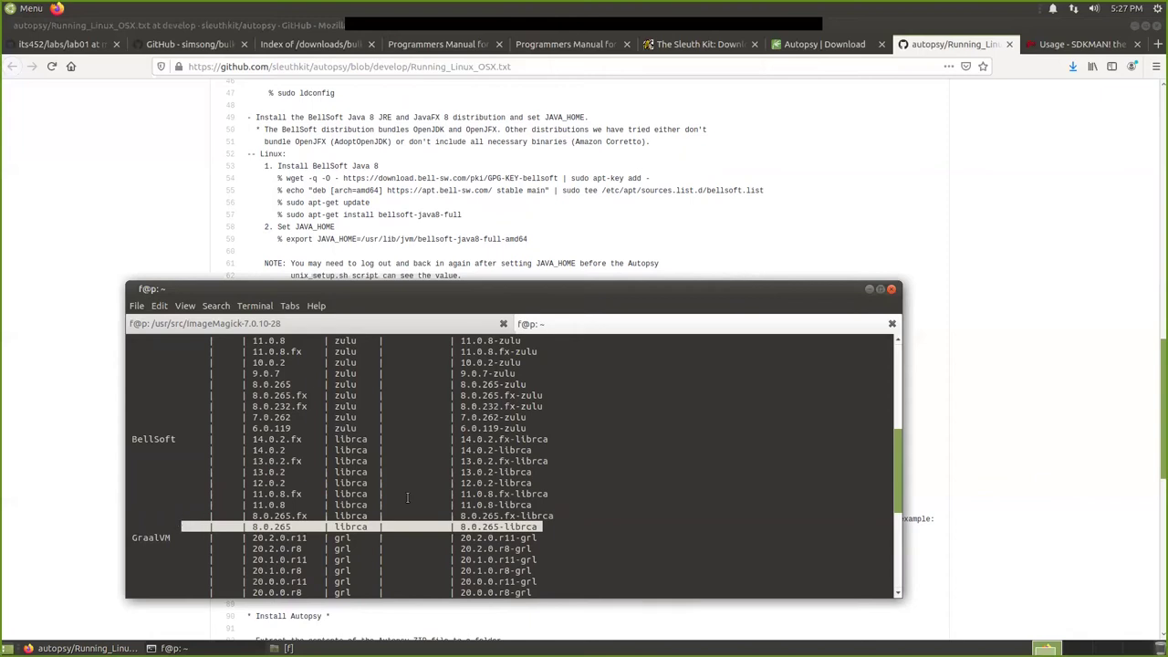
{"action": "left_click_drag", "start_coordinate": [559, 516], "coordinate": [219, 516]}
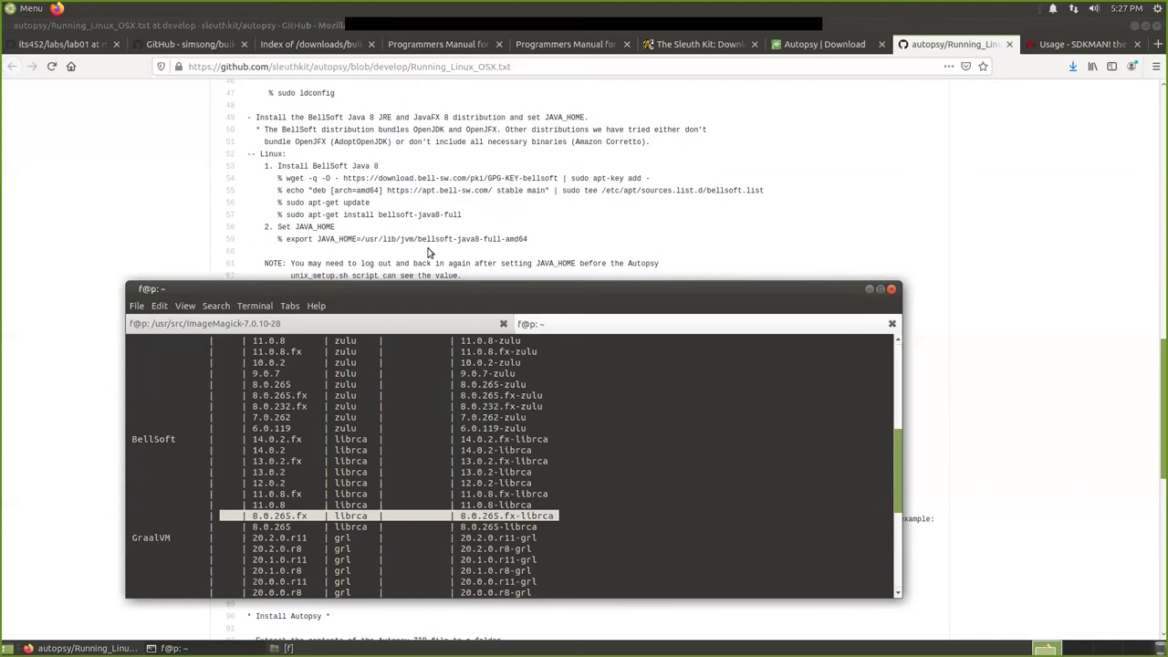
{"action": "scroll", "coordinate": [443, 243], "scroll_direction": "down", "scroll_amount": 1}
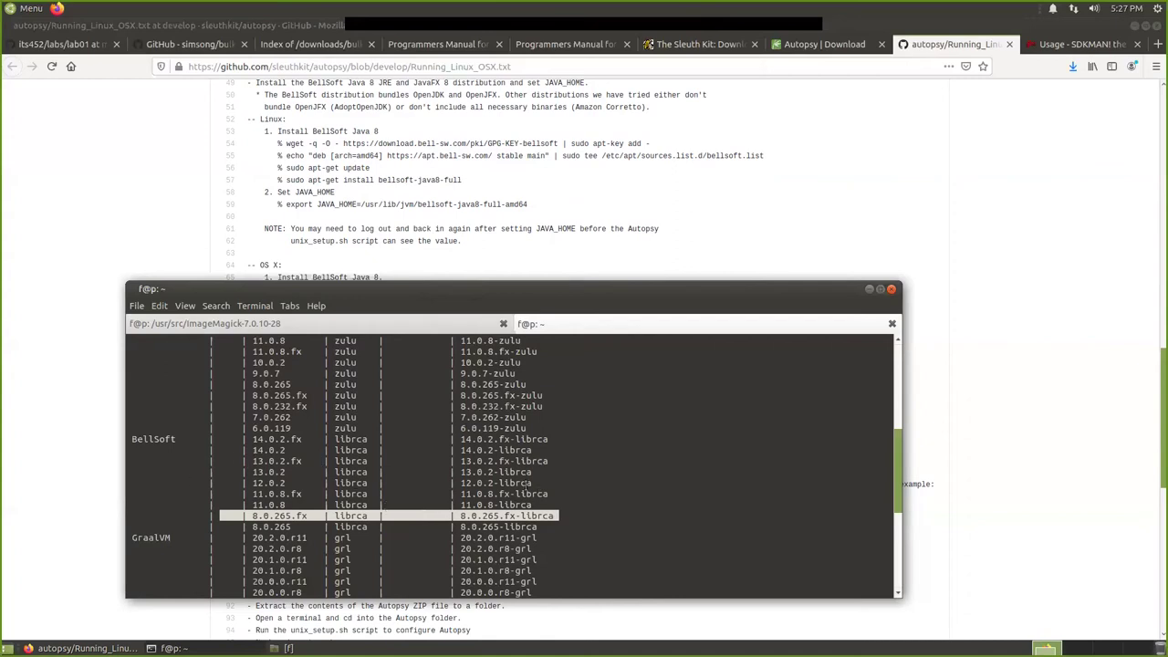
Copy the BellSoft version text 8.0.265.fx from the list.
{"action": "left_click_drag", "start_coordinate": [514, 290], "coordinate": [489, 282]}
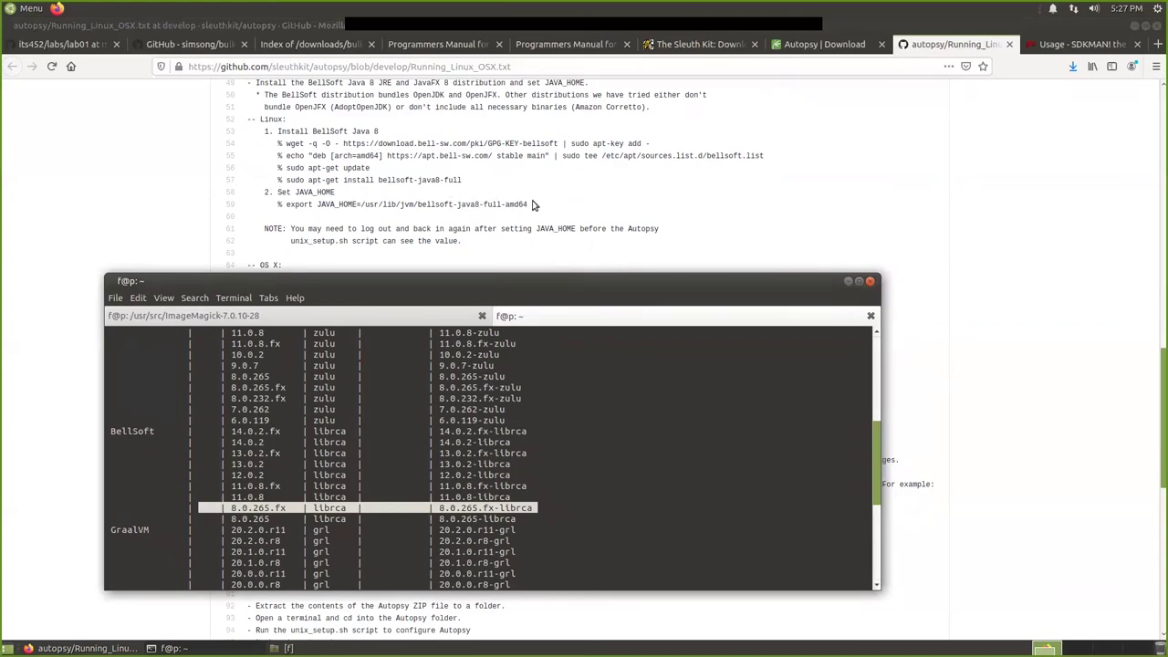
{"action": "scroll", "coordinate": [543, 190], "scroll_direction": "up", "scroll_amount": 1}
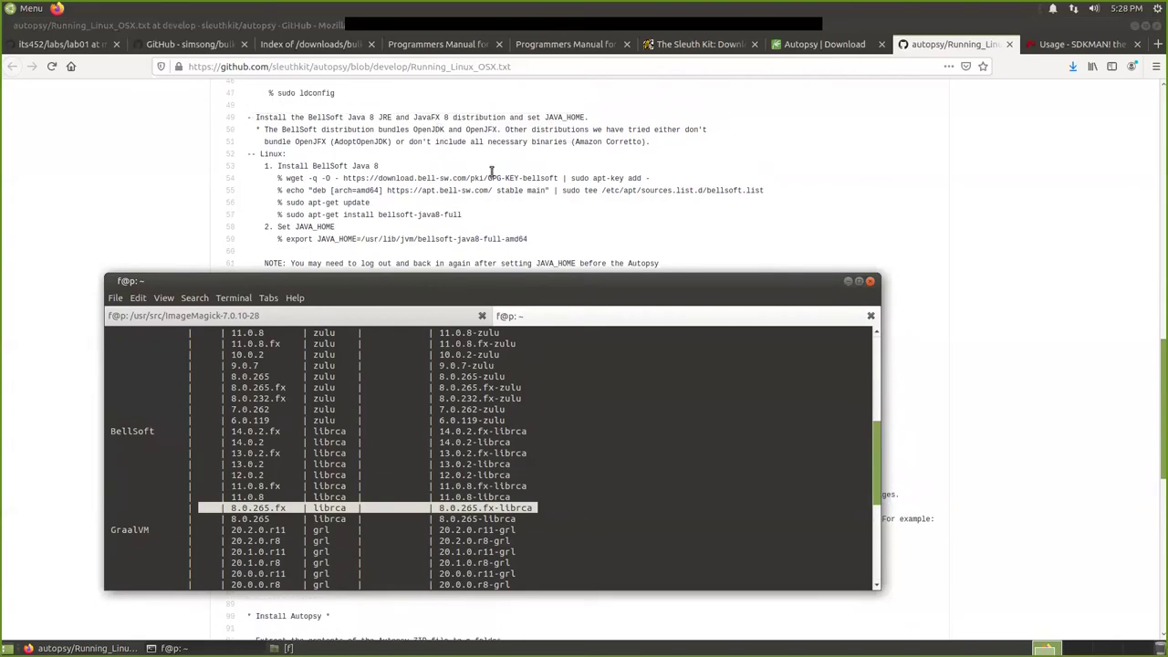
{"action": "left_click", "coordinate": [262, 508]}
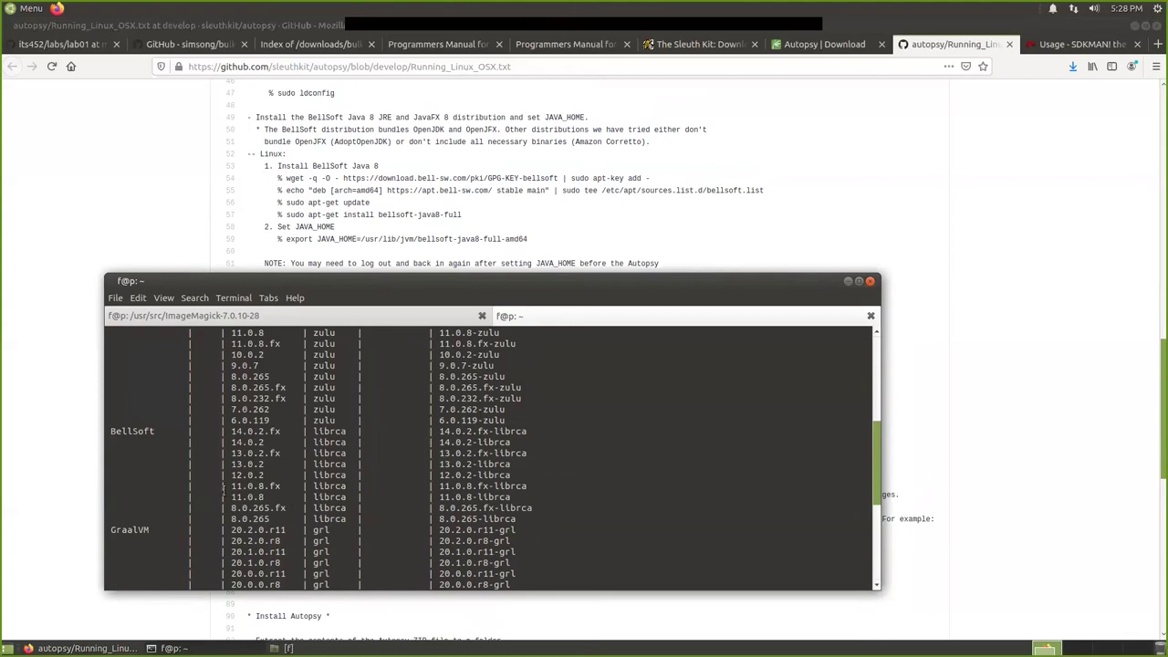
{"action": "left_click_drag", "start_coordinate": [536, 496], "coordinate": [235, 491]}
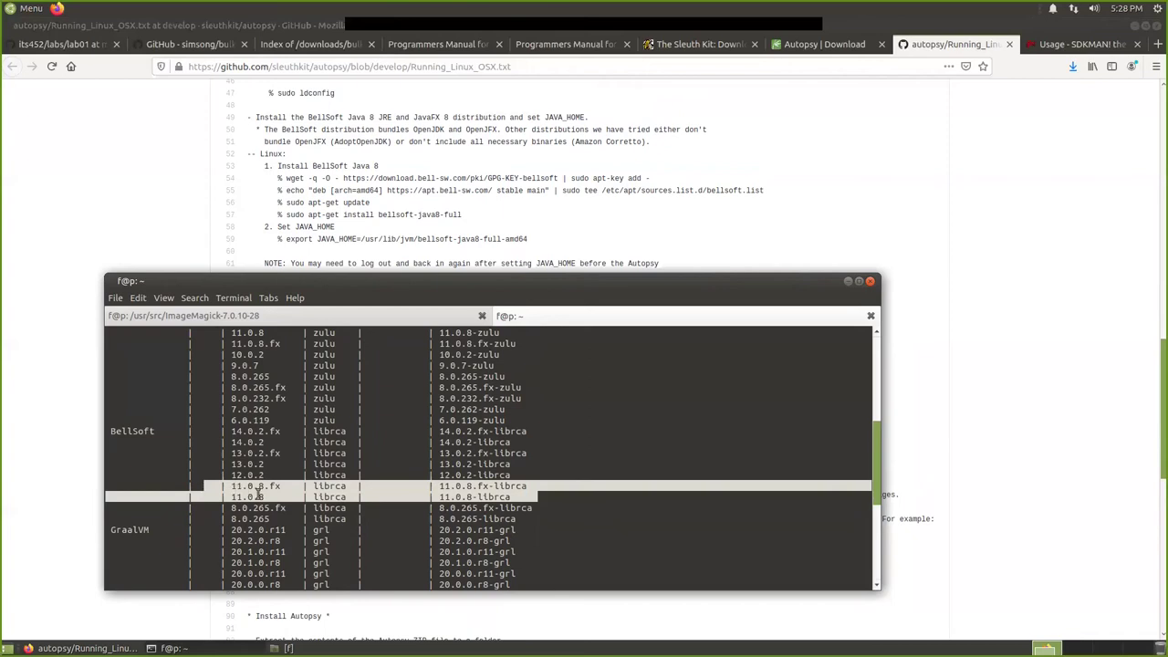
{"action": "left_click_drag", "start_coordinate": [526, 519], "coordinate": [220, 511]}
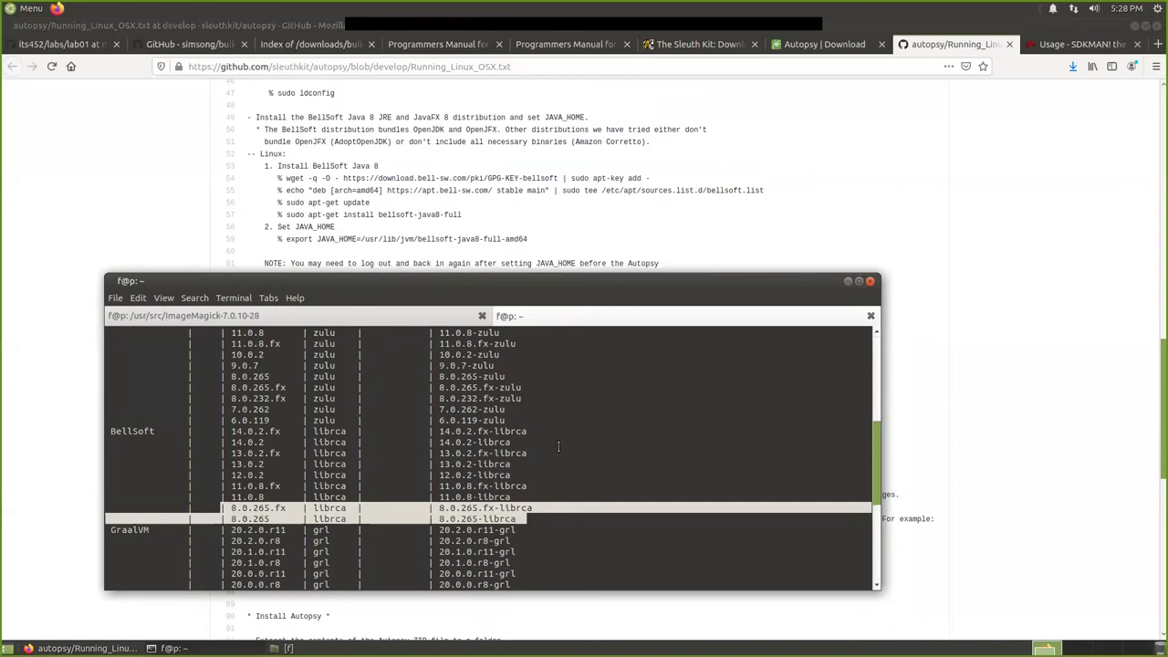
{"action": "left_click", "coordinate": [234, 508]}
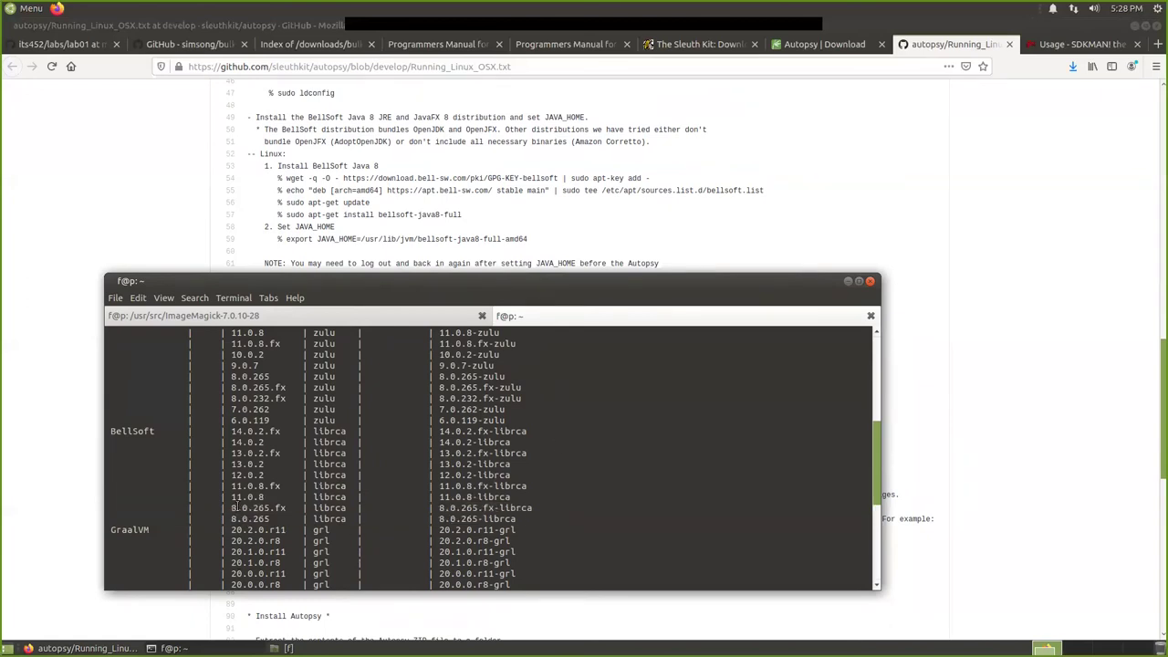
{"action": "left_click_drag", "start_coordinate": [231, 507], "coordinate": [288, 507]}
{"action": "right_click", "coordinate": [288, 507]}
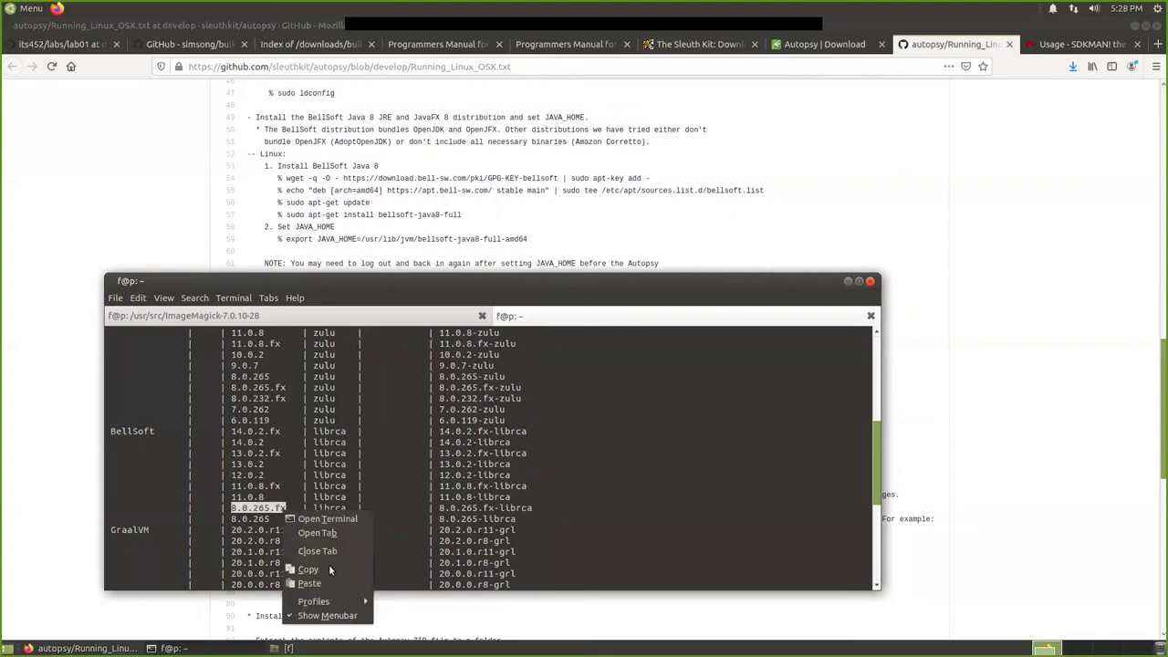
{"action": "left_click", "coordinate": [329, 566]}
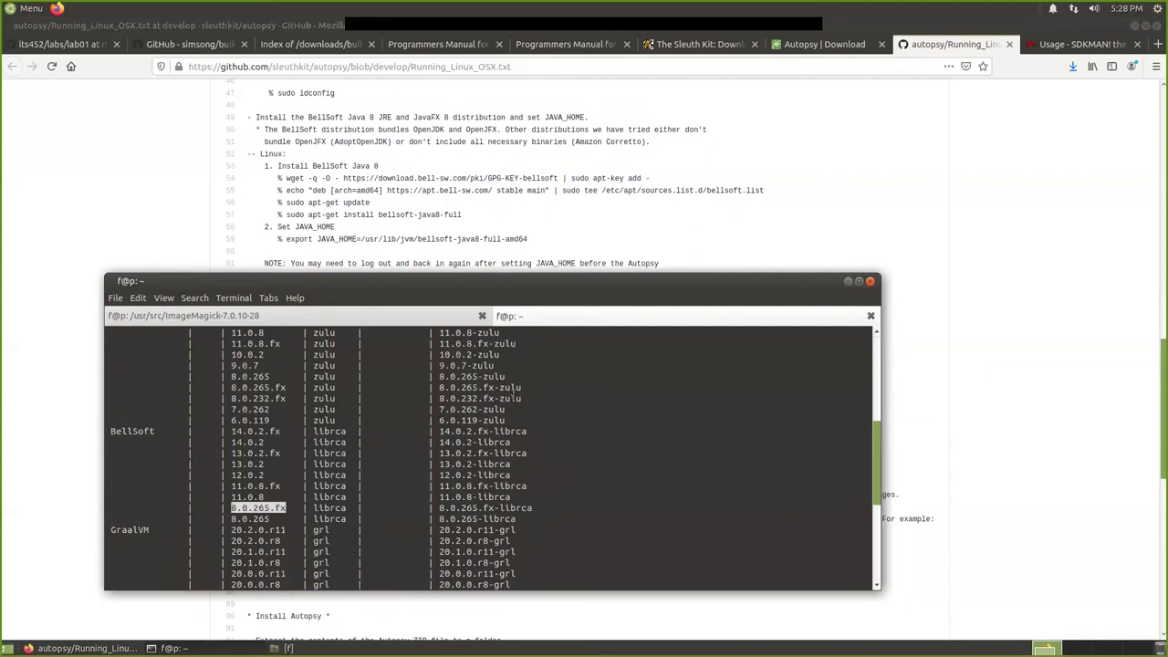
Scroll the lab01 instructions page to its Install Java Environment section.
{"action": "left_click", "coordinate": [258, 259]}
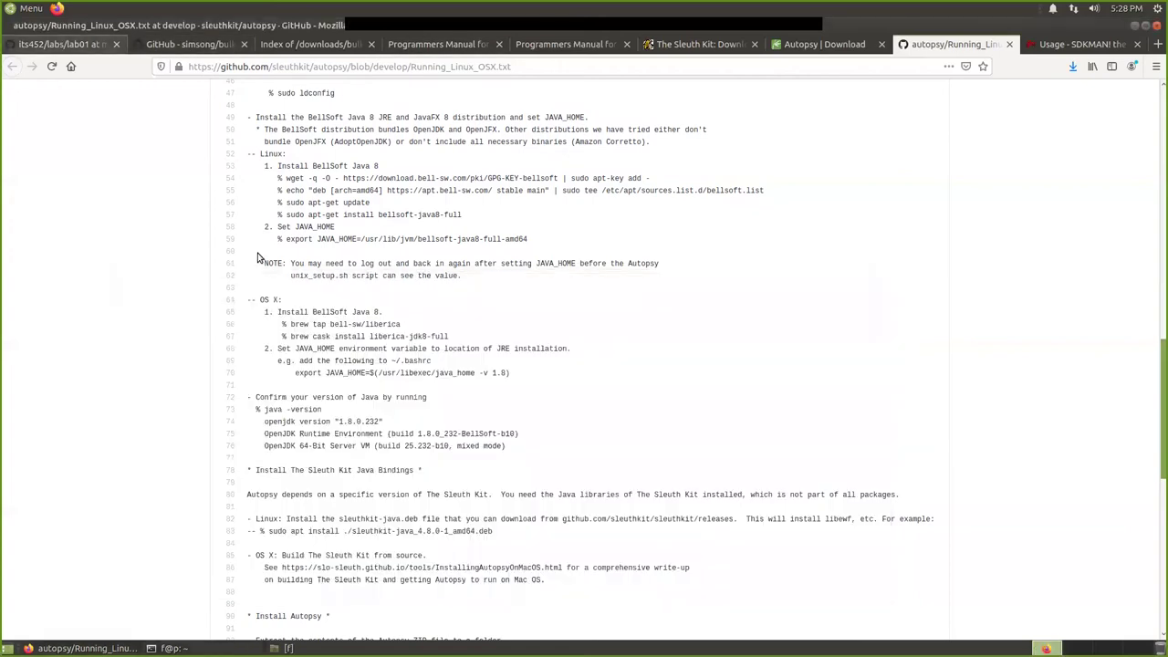
{"action": "key", "text": "ctrl+1"}
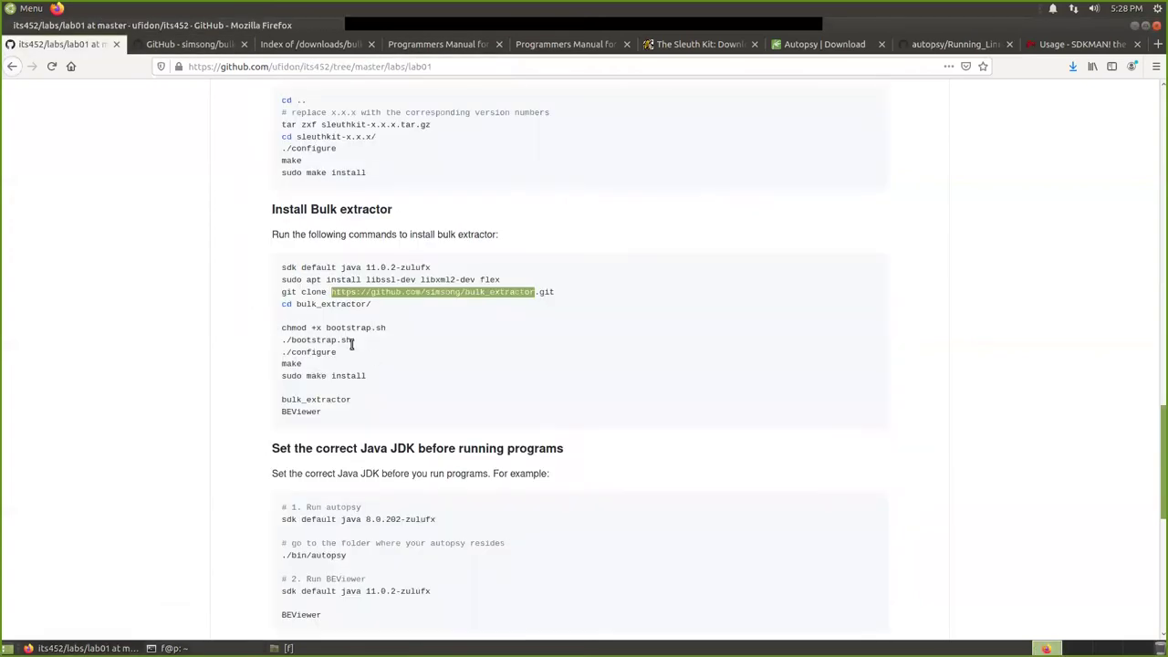
{"action": "scroll", "coordinate": [353, 342], "scroll_direction": "down", "scroll_amount": 2}
{"action": "scroll", "coordinate": [353, 343], "scroll_direction": "up", "scroll_amount": 1}
{"action": "scroll", "coordinate": [354, 342], "scroll_direction": "up", "scroll_amount": 8}
{"action": "scroll", "coordinate": [355, 347], "scroll_direction": "up", "scroll_amount": 1}
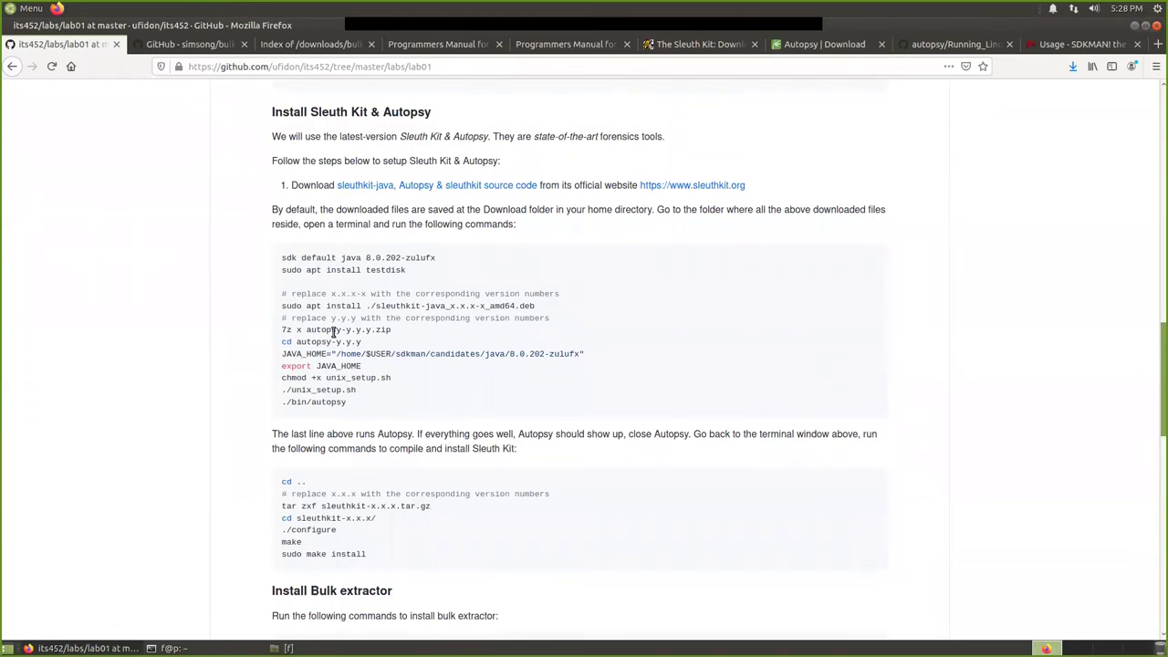
{"action": "scroll", "coordinate": [333, 331], "scroll_direction": "up", "scroll_amount": 5}
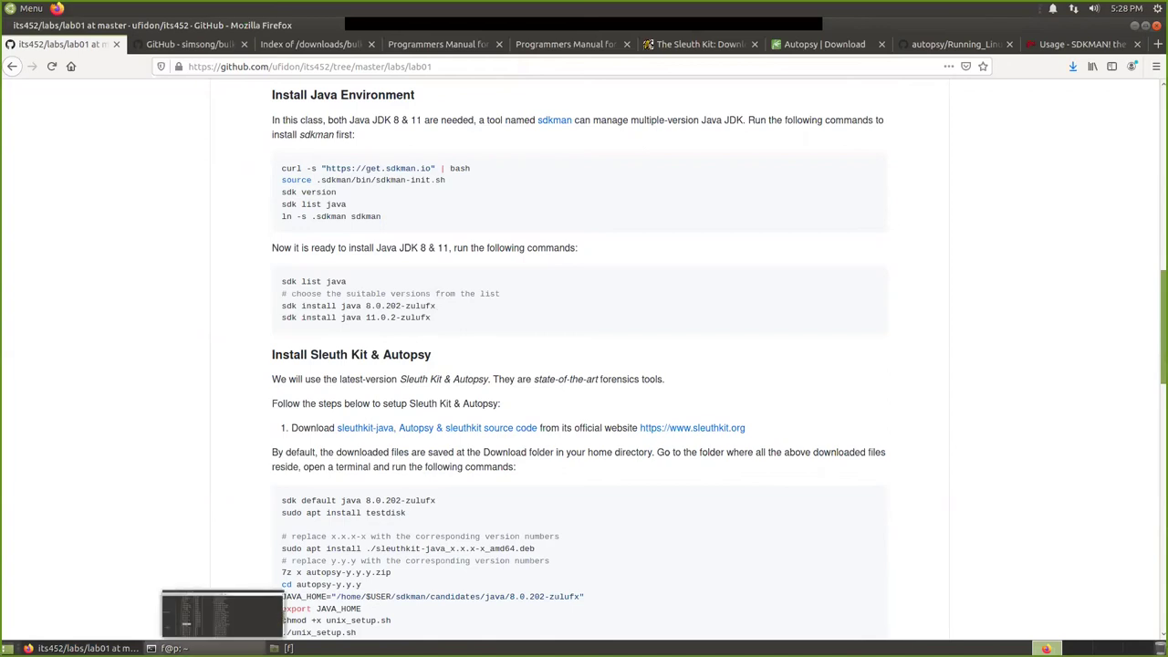
Copy the identifier 8.0.265.fx-librca from the Java list and open a new terminal tab.
{"action": "left_click", "coordinate": [171, 648]}
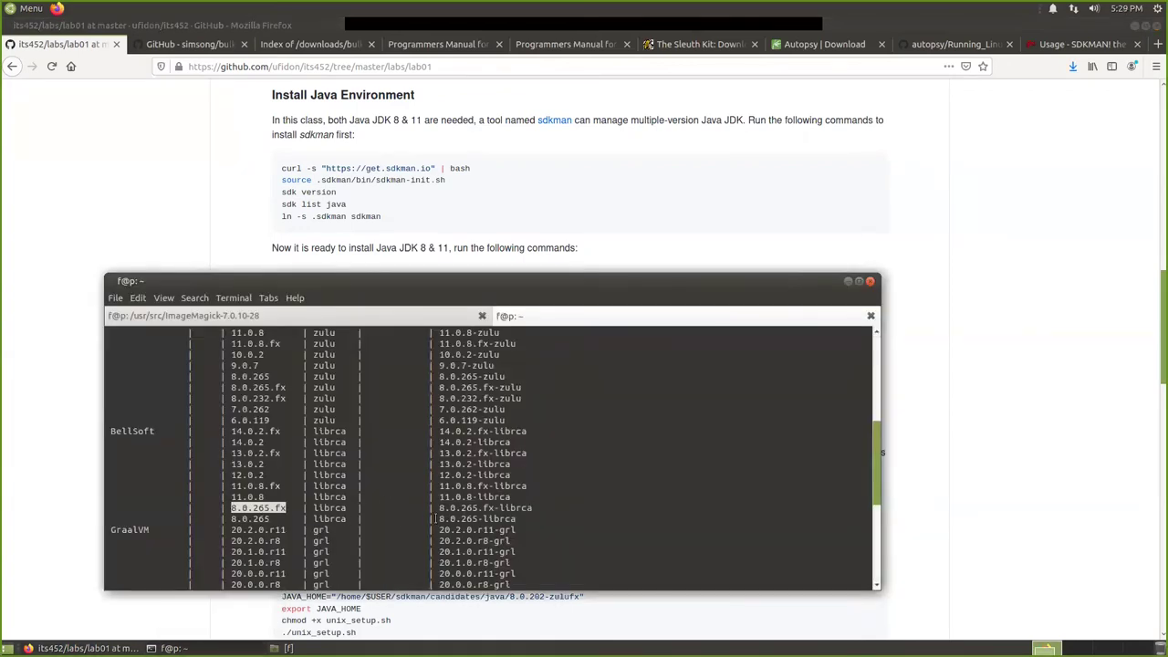
{"action": "left_click_drag", "start_coordinate": [439, 509], "coordinate": [535, 509]}
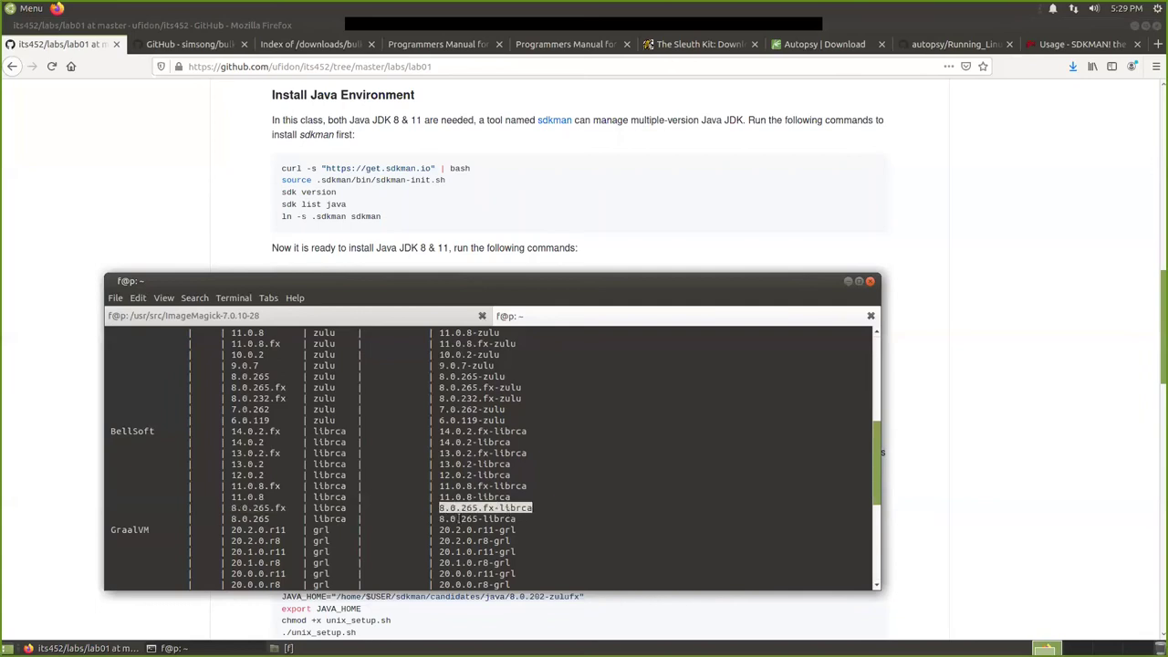
{"action": "left_click", "coordinate": [332, 317]}
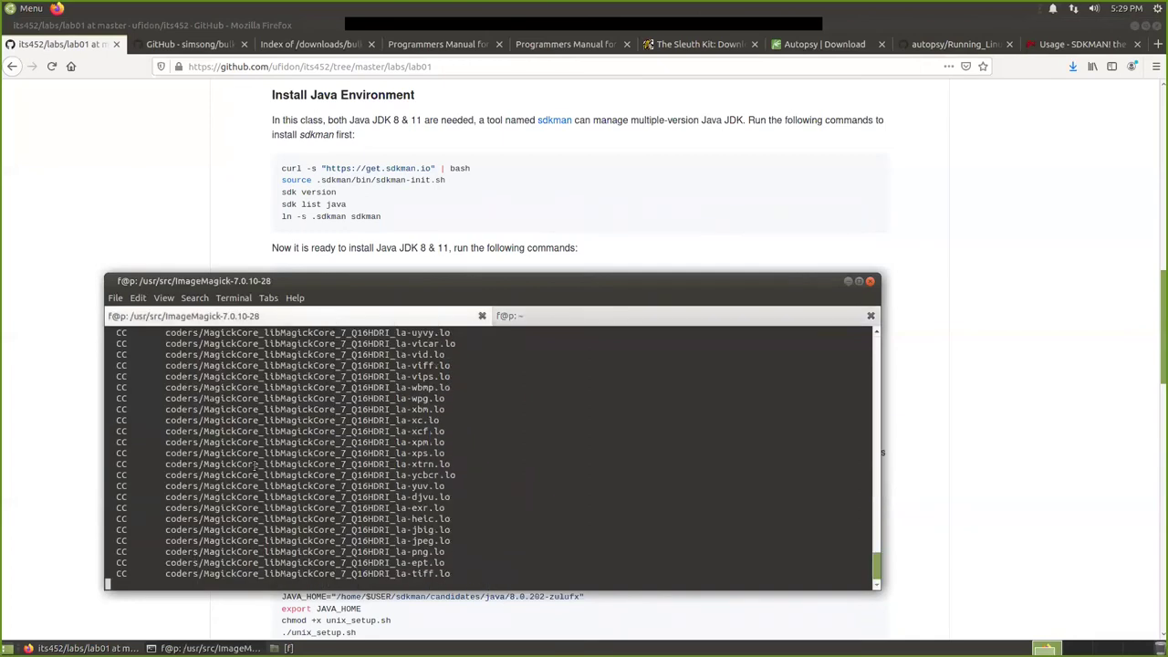
{"action": "left_click", "coordinate": [547, 316]}
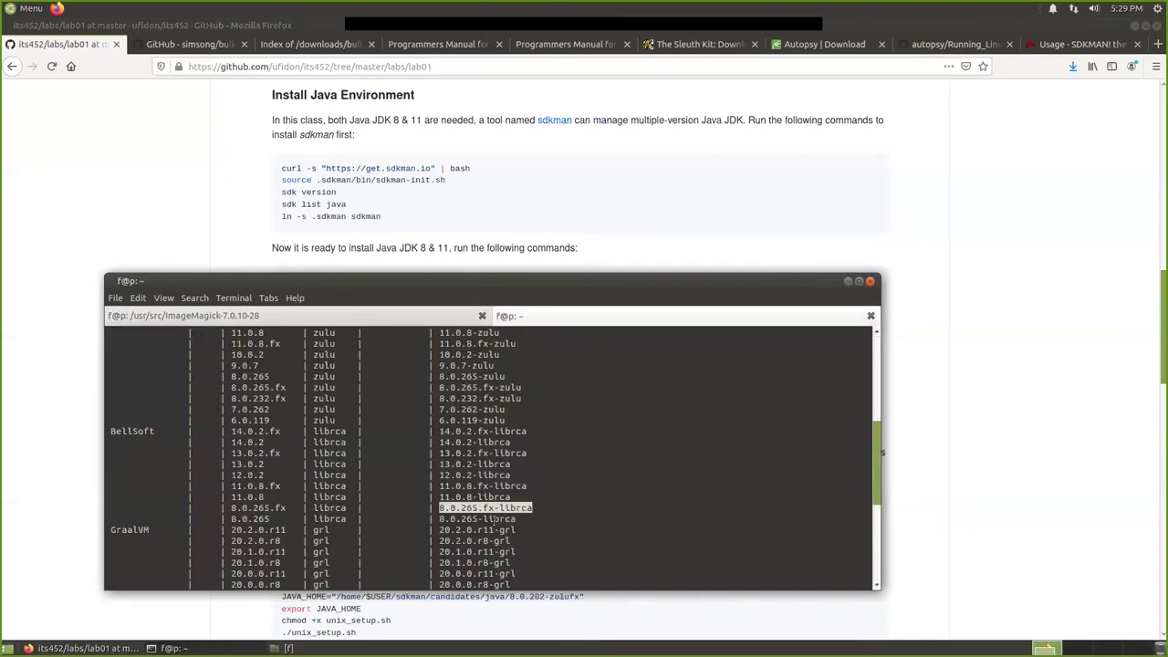
{"action": "right_click", "coordinate": [485, 507]}
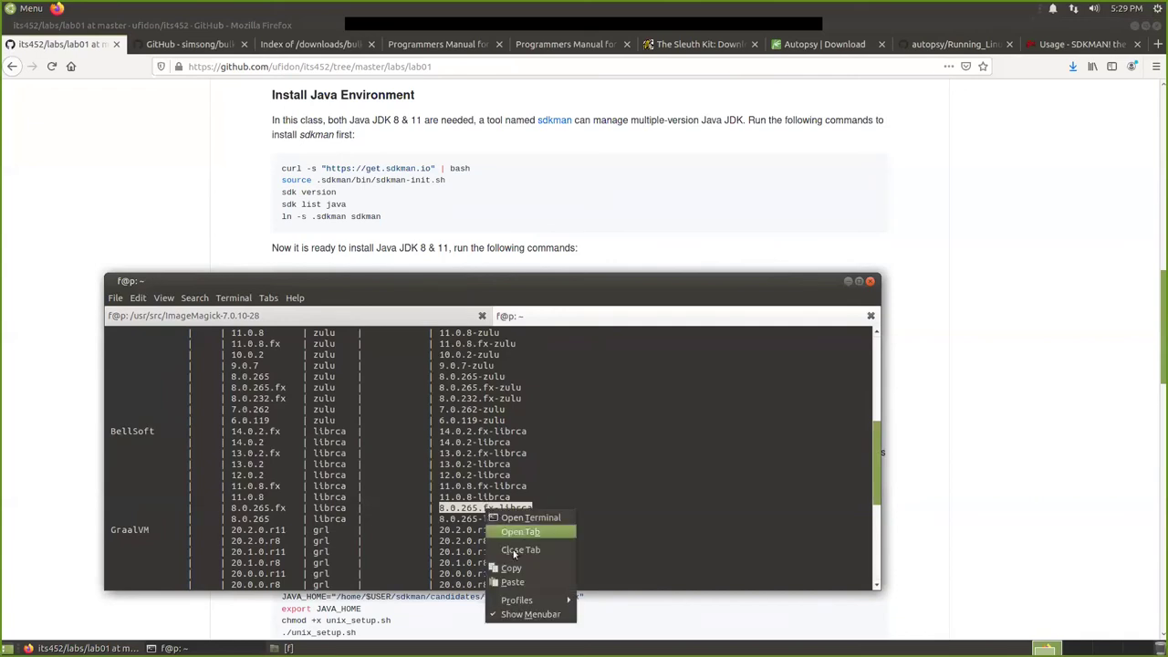
{"action": "left_click", "coordinate": [515, 561]}
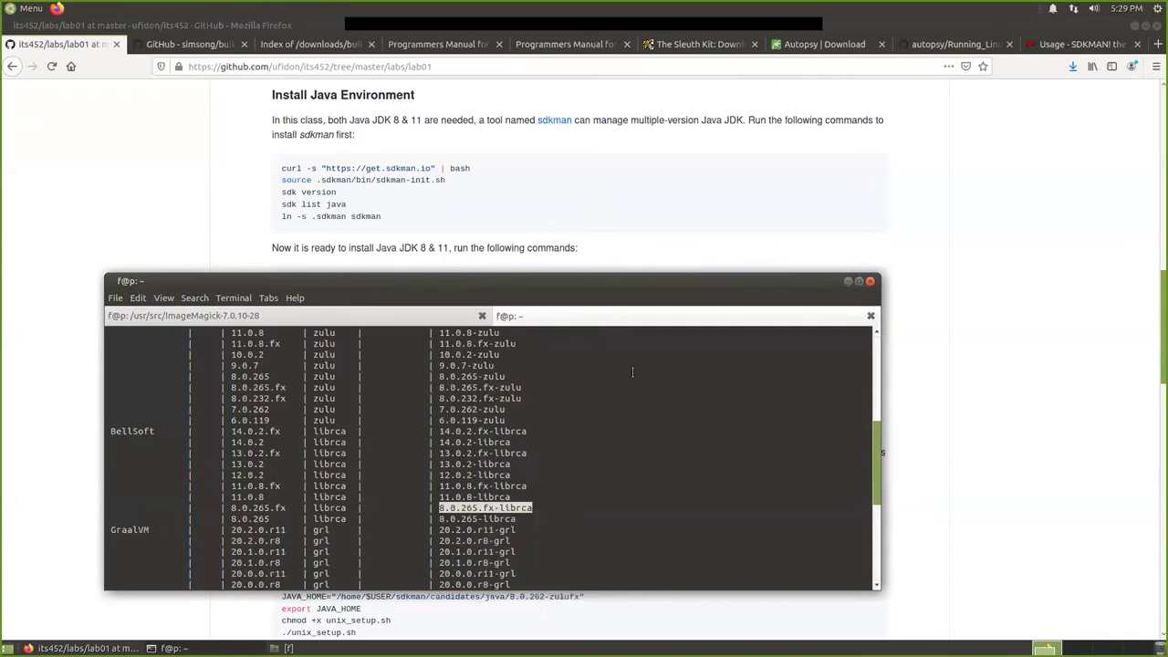
{"action": "right_click", "coordinate": [582, 380]}
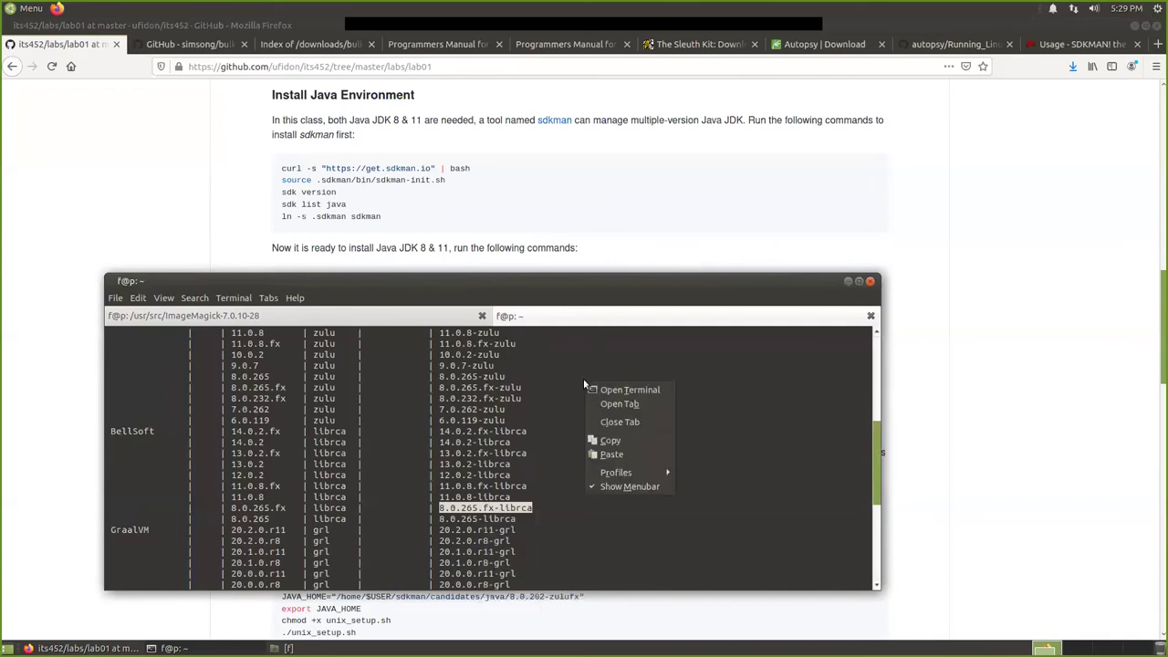
{"action": "left_click", "coordinate": [640, 407]}
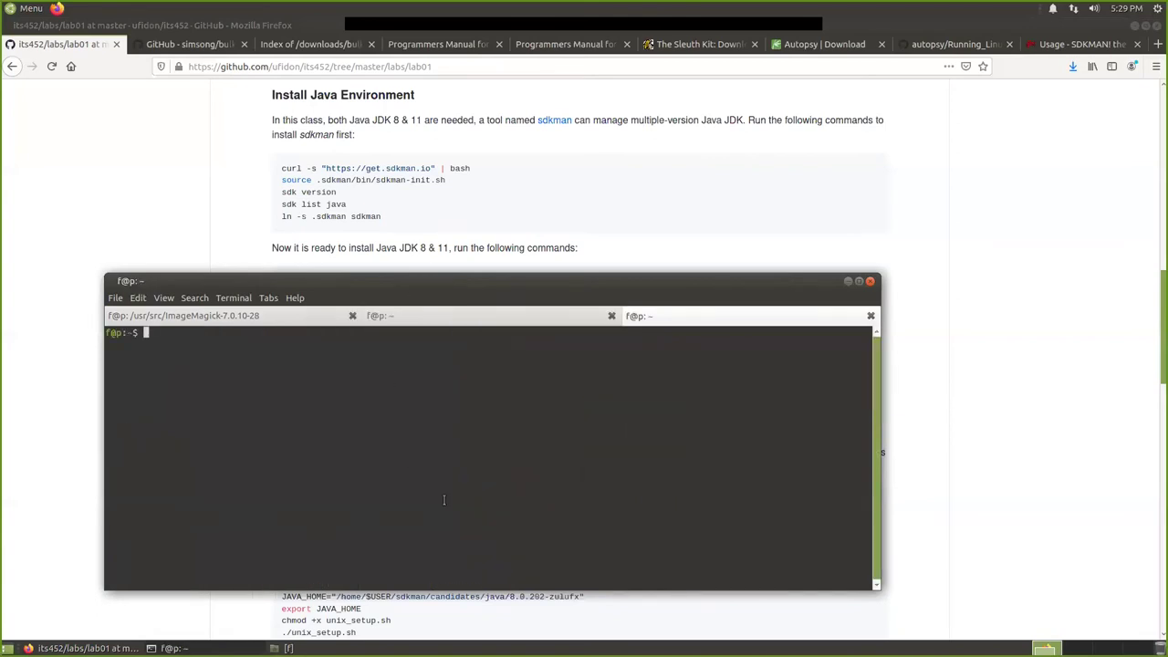
Run 'sdk install java 8.0.265.fx-librca' in the new terminal tab.
{"action": "type", "text": "sdk"}
{"action": "scroll", "coordinate": [202, 174], "scroll_direction": "down", "scroll_amount": 2}
{"action": "scroll", "coordinate": [203, 173], "scroll_direction": "down", "scroll_amount": 1}
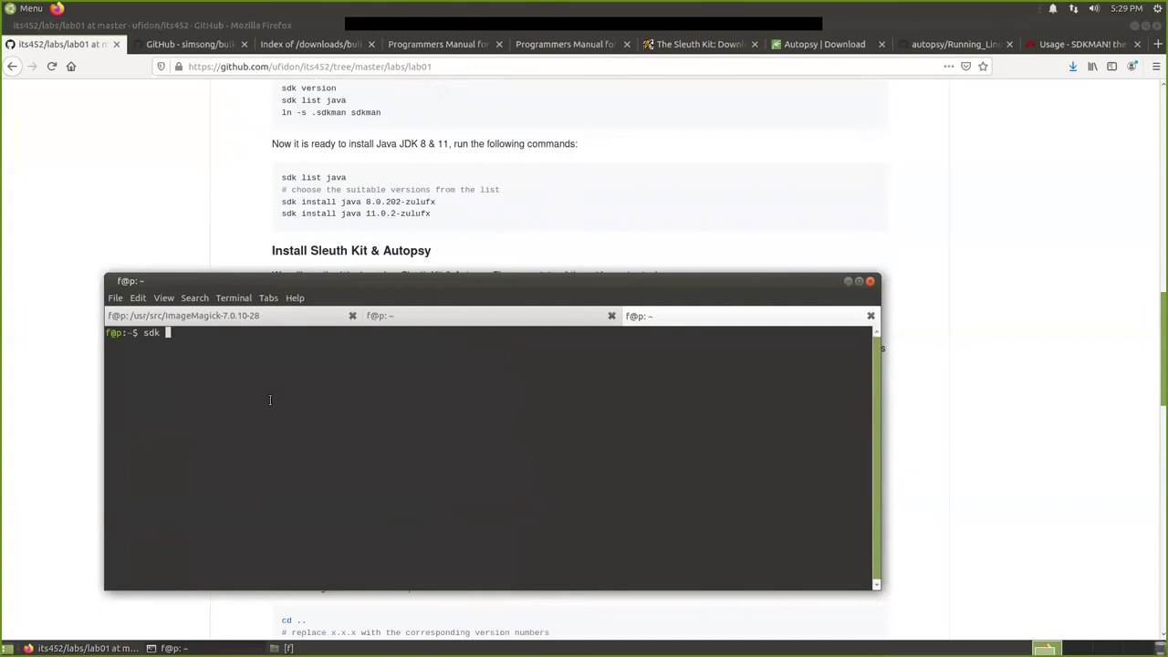
{"action": "type", "text": "stall java"}
{"action": "key", "text": "ctrl+shift+v"}
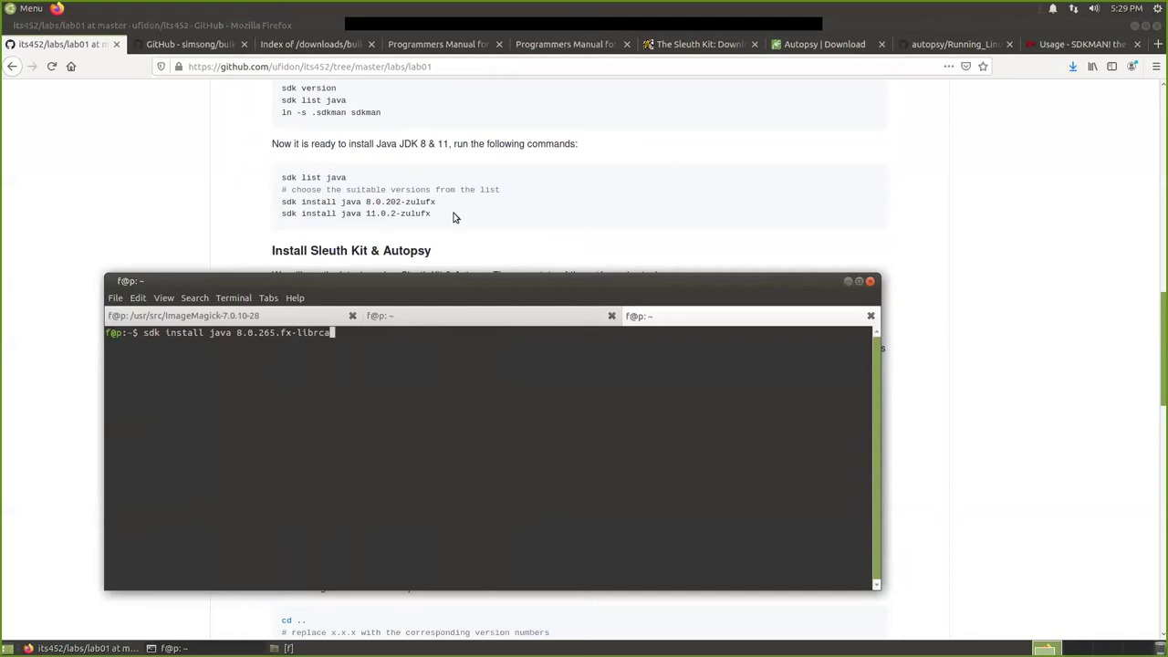
{"action": "left_click", "coordinate": [448, 315]}
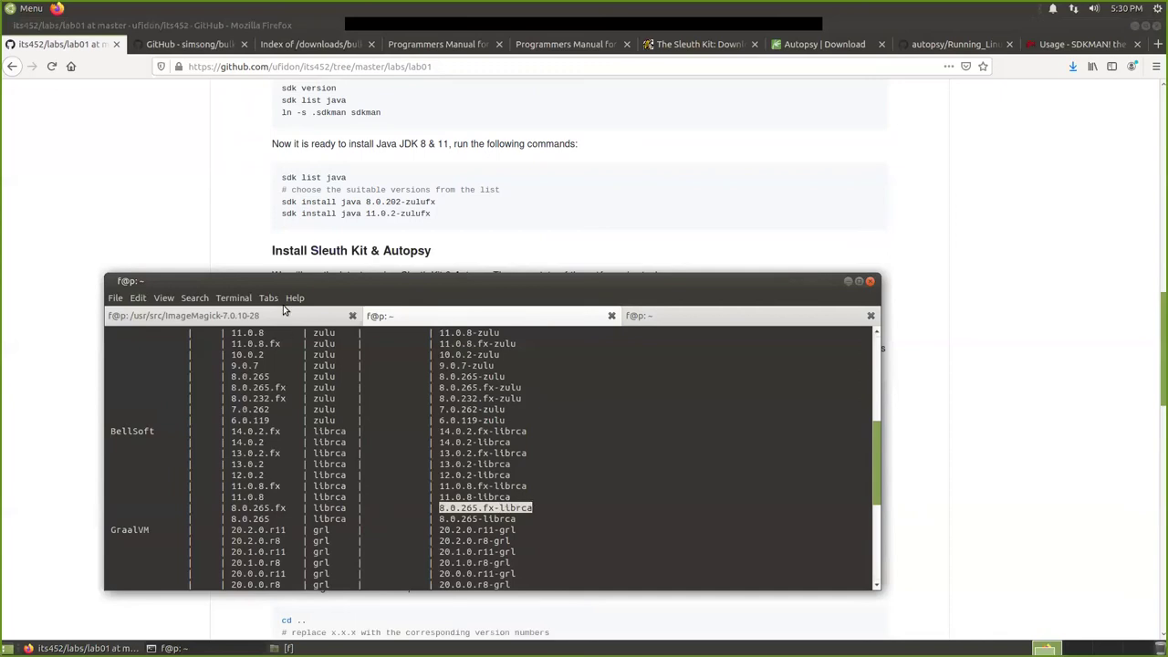
{"action": "left_click", "coordinate": [677, 320]}
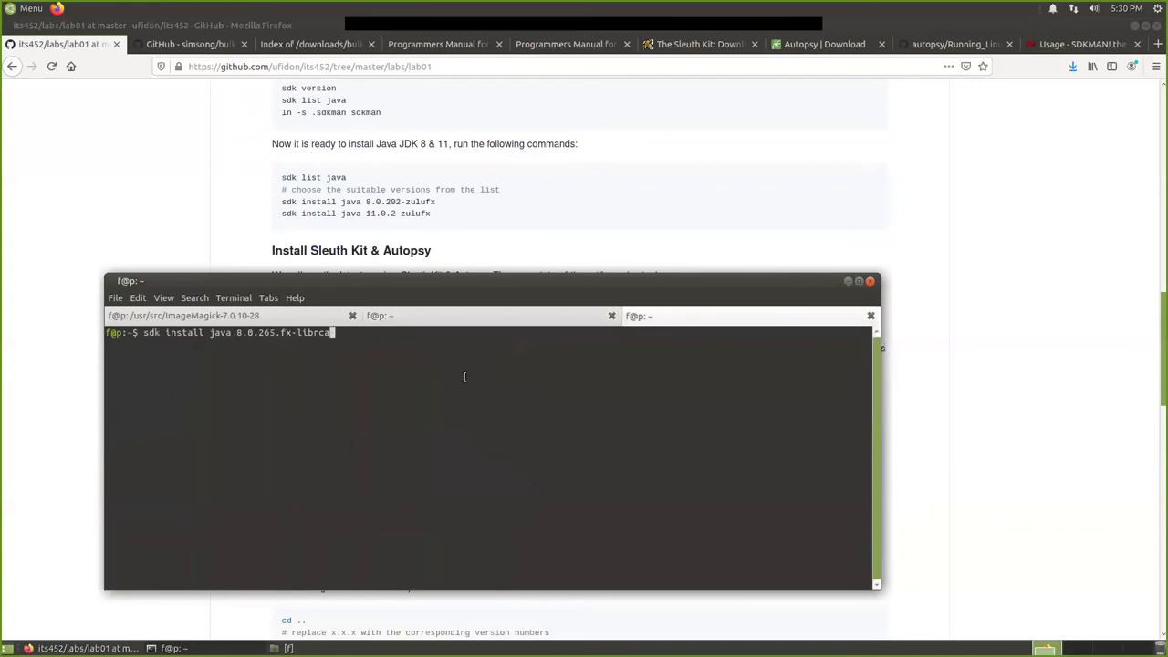
{"action": "key", "text": "Return"}
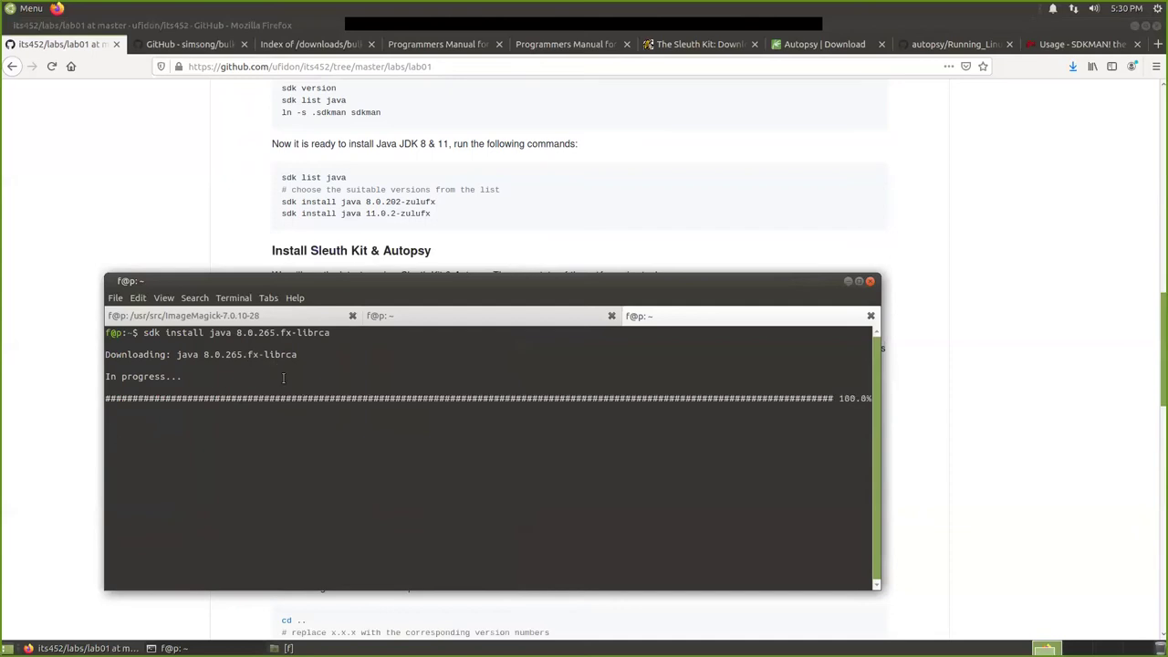
Copy the version name 8.0.265-librca from the Java list.
{"action": "left_click", "coordinate": [413, 318]}
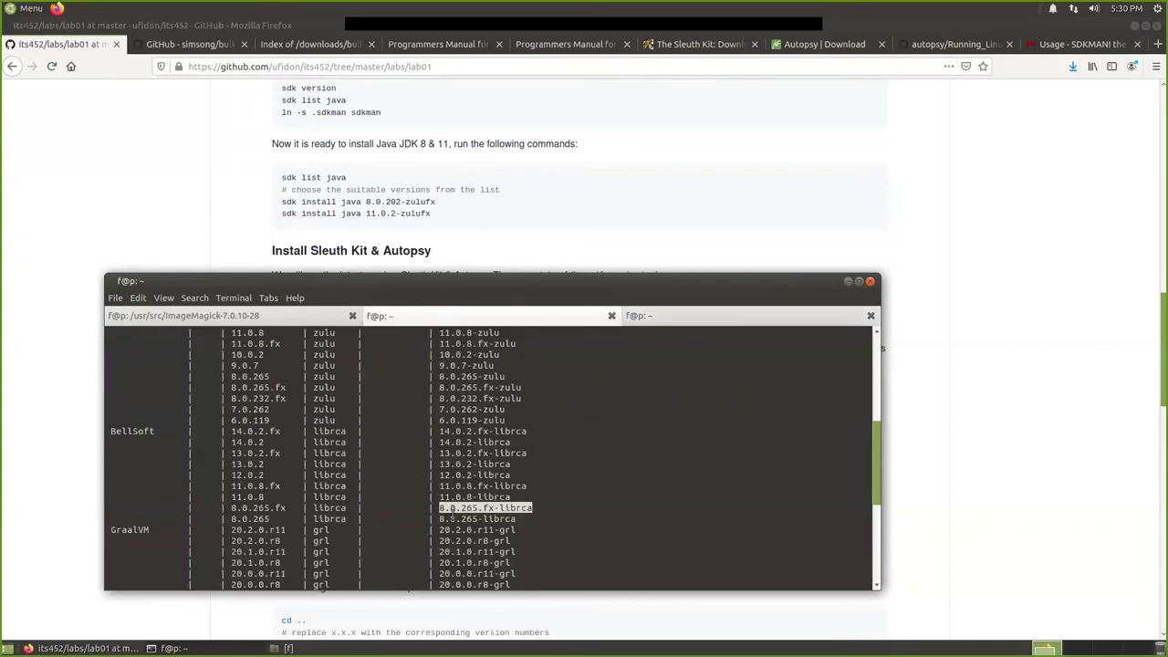
{"action": "double_click", "coordinate": [513, 518]}
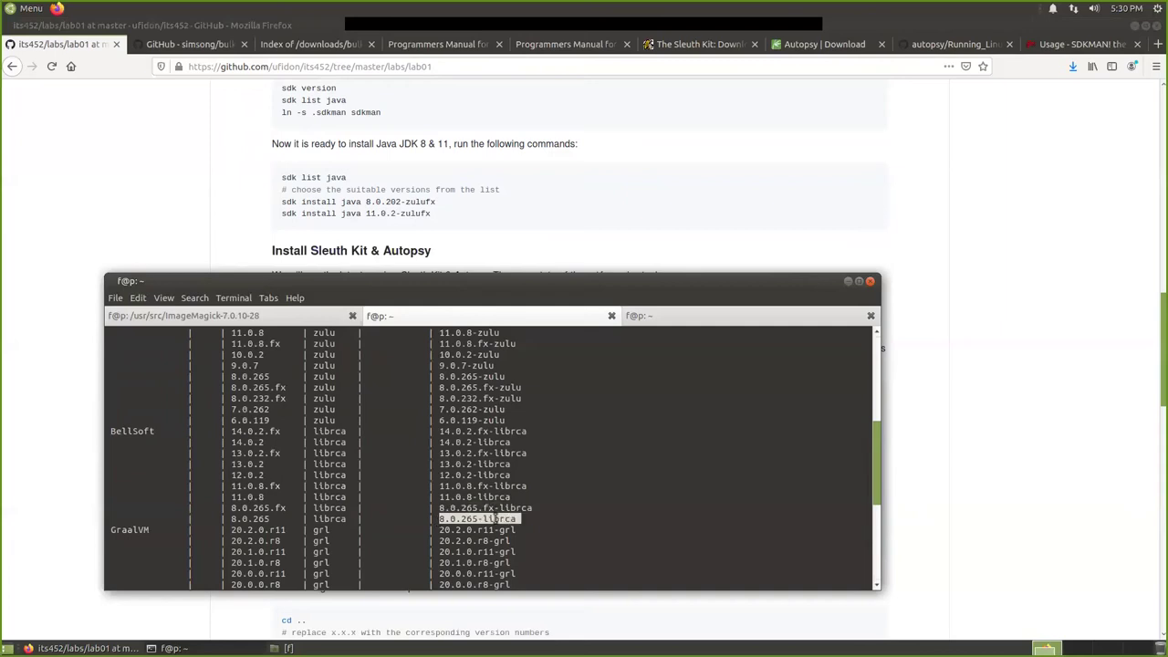
{"action": "right_click", "coordinate": [517, 524]}
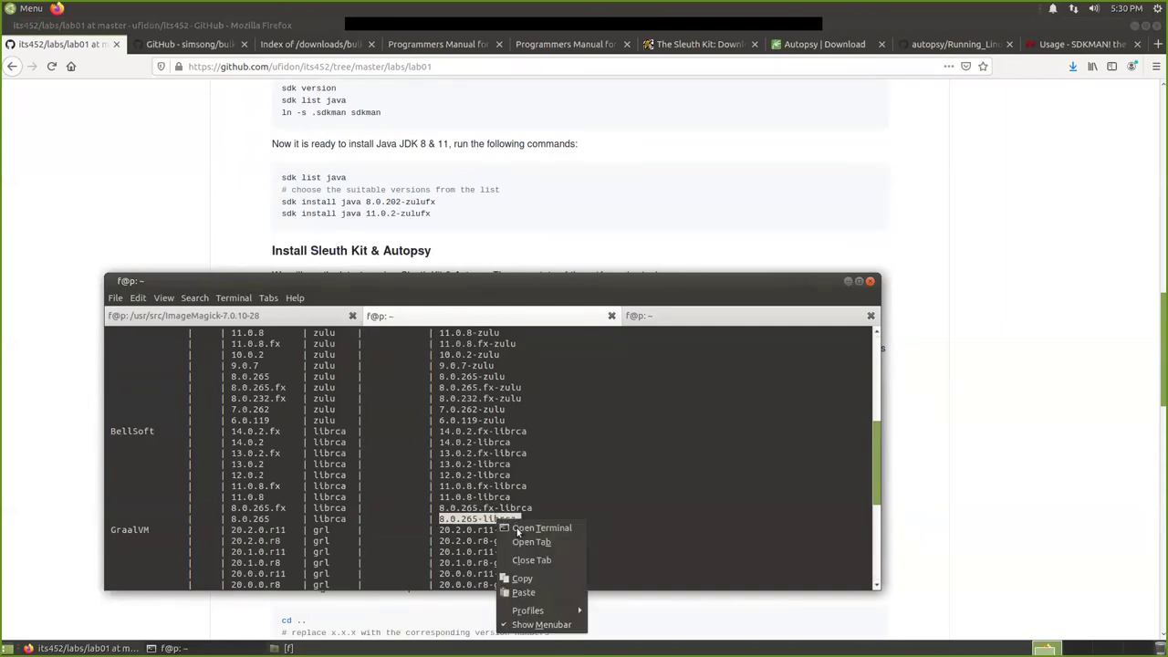
{"action": "left_click", "coordinate": [523, 578]}
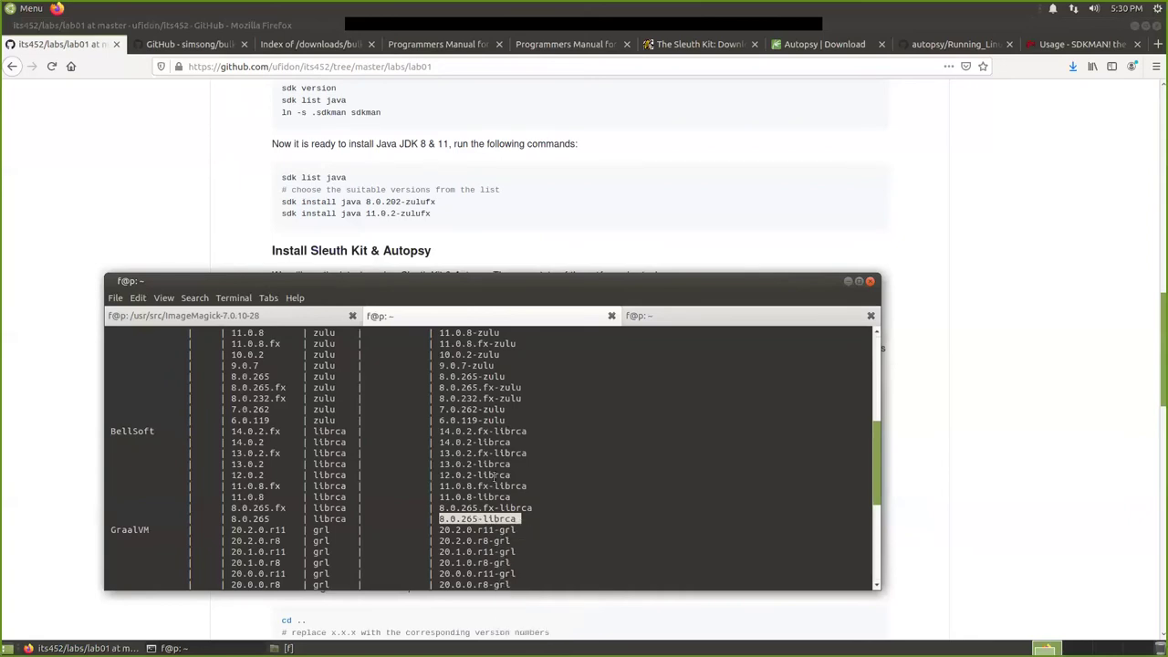
Check the Autopsy guide and ImageMagick build, then return to the finished Java install.
{"action": "left_click", "coordinate": [702, 315]}
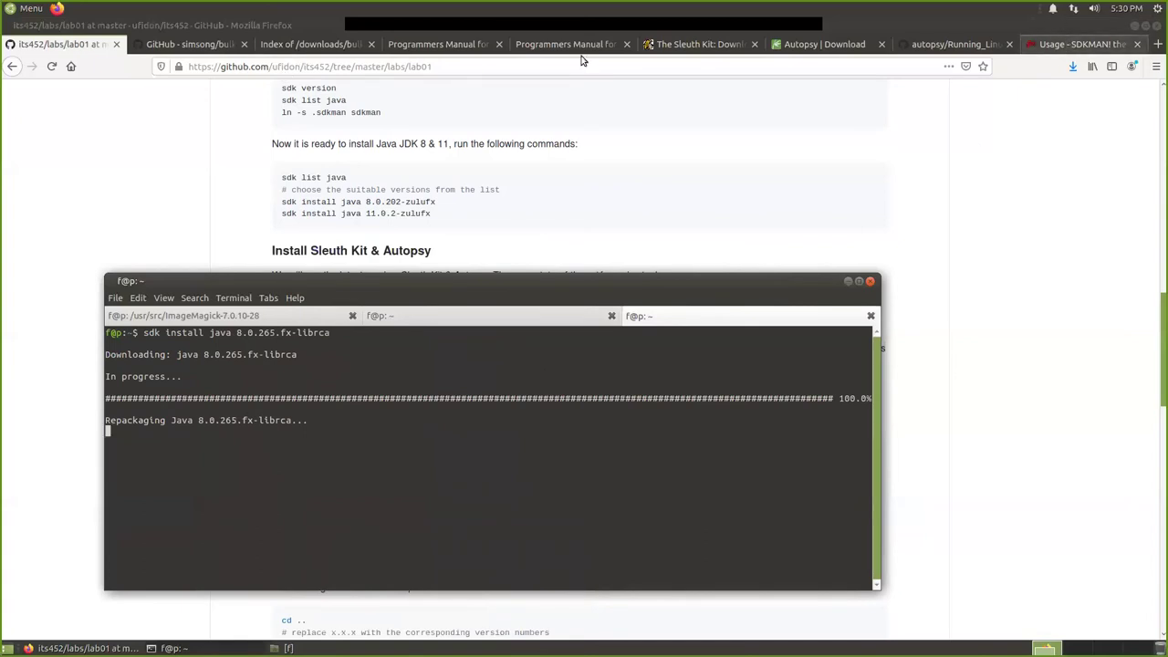
{"action": "left_click", "coordinate": [949, 43]}
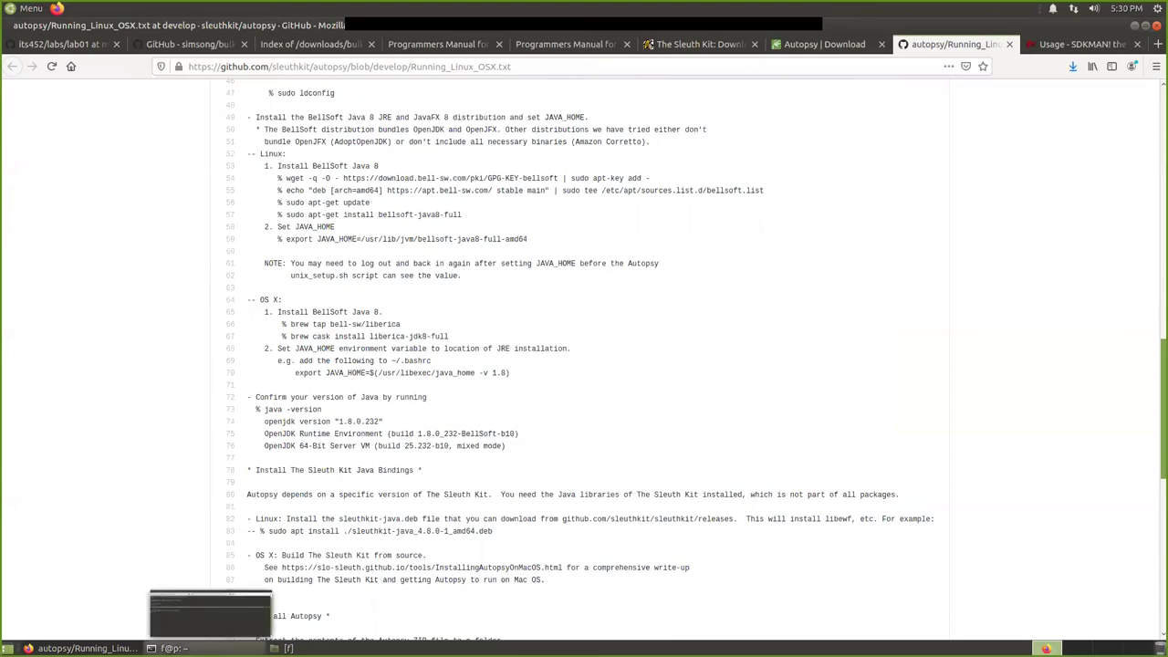
{"action": "left_click", "coordinate": [173, 648]}
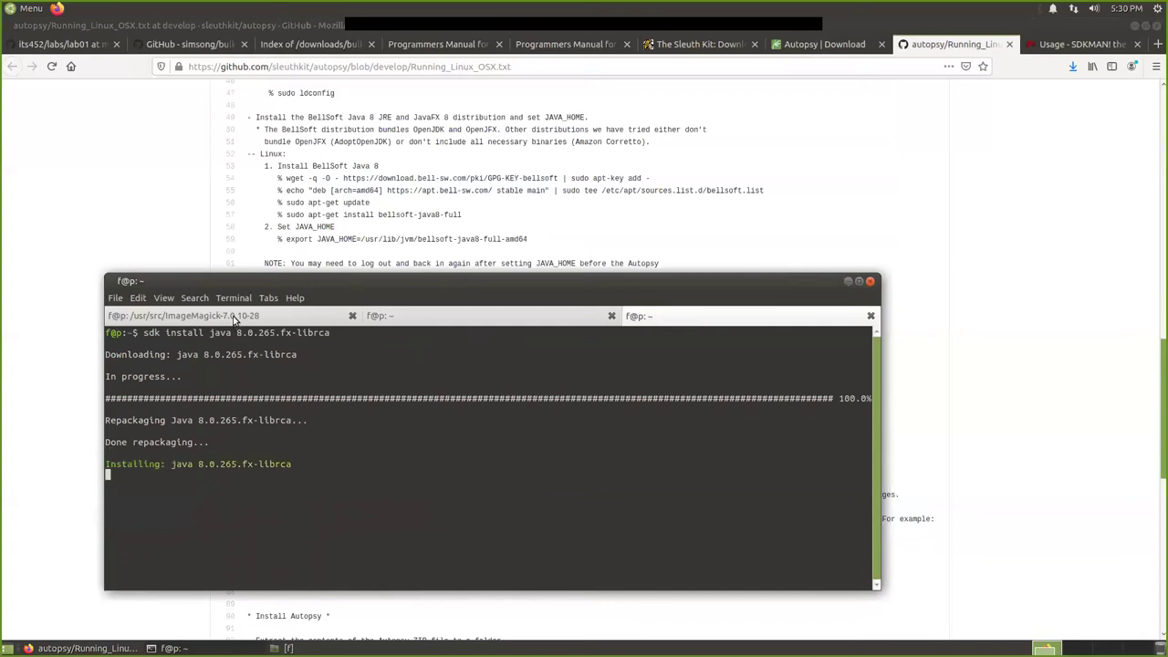
{"action": "left_click", "coordinate": [187, 317]}
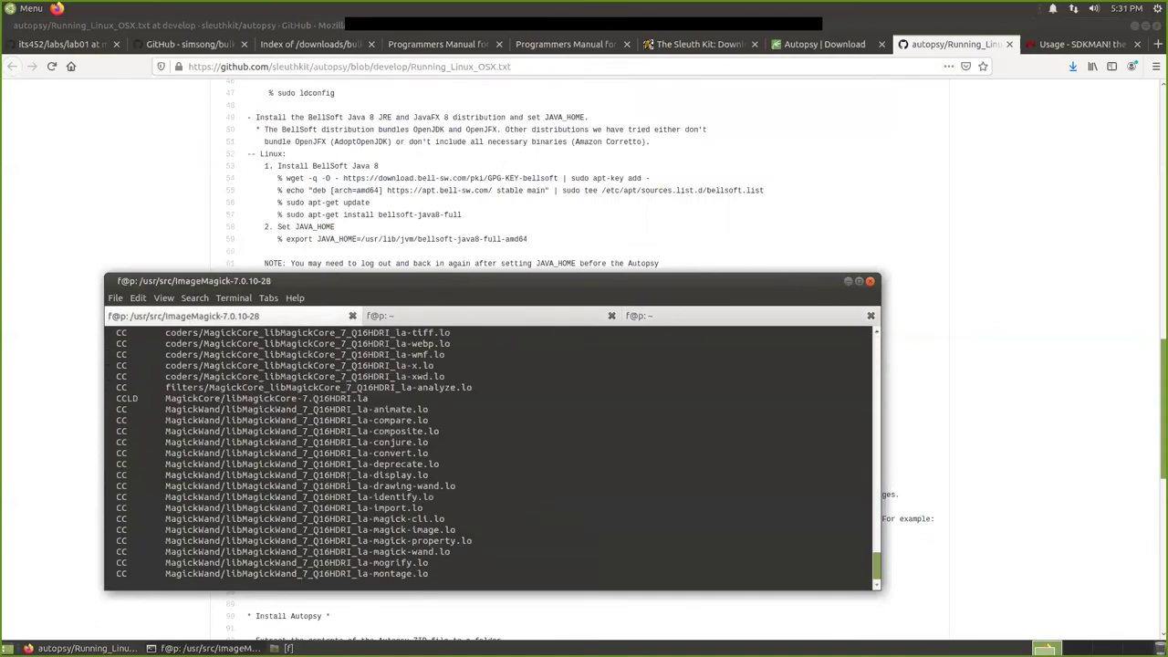
{"action": "left_click", "coordinate": [691, 316]}
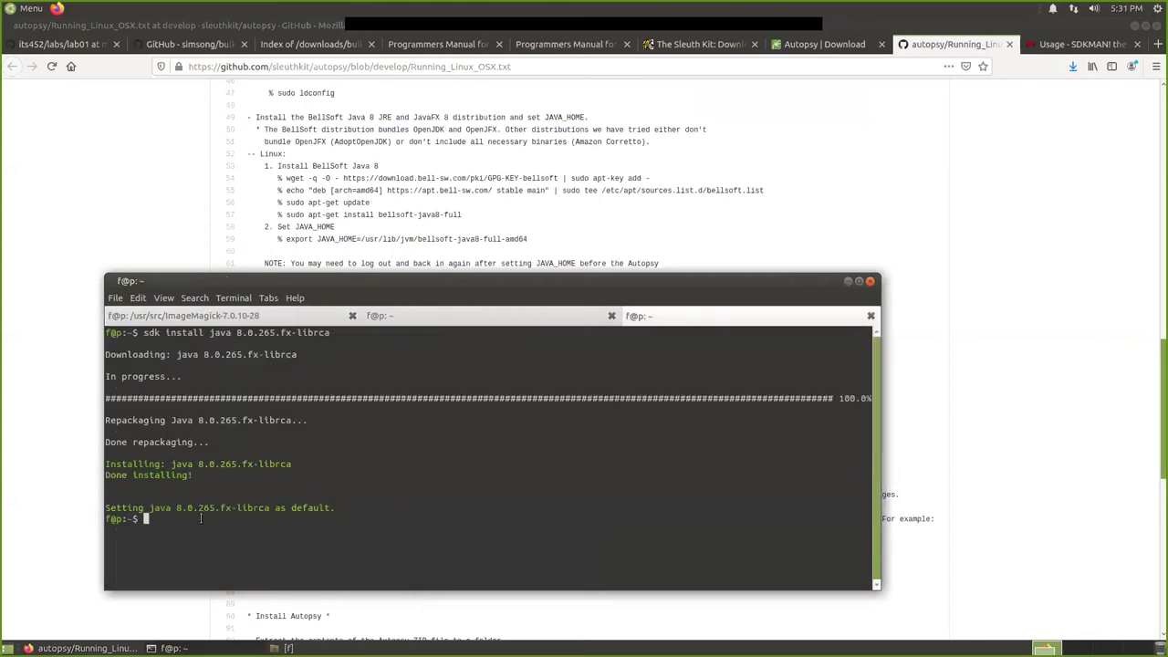
Install Java 8.0.265-librca as the default, then print $JAVA_HOME, which is empty.
{"action": "key", "text": "Up"}
{"action": "key", "text": "BackSpace"}
{"action": "key", "text": "BackSpace"}
{"action": "key", "text": "BackSpace"}
{"action": "key", "text": "BackSpace"}
{"action": "key", "text": "BackSpace"}
{"action": "key", "text": "BackSpace"}
{"action": "key", "text": "BackSpace"}
{"action": "key", "text": "BackSpace"}
{"action": "key", "text": "BackSpace"}
{"action": "key", "text": "BackSpace"}
{"action": "key", "text": "BackSpace"}
{"action": "key", "text": "BackSpace"}
{"action": "key", "text": "BackSpace"}
{"action": "key", "text": "BackSpace"}
{"action": "key", "text": "BackSpace"}
{"action": "key", "text": "BackSpace"}
{"action": "key", "text": "BackSpace"}
{"action": "type", "text": "8.0.265-librca"}
{"action": "key", "text": "Return"}
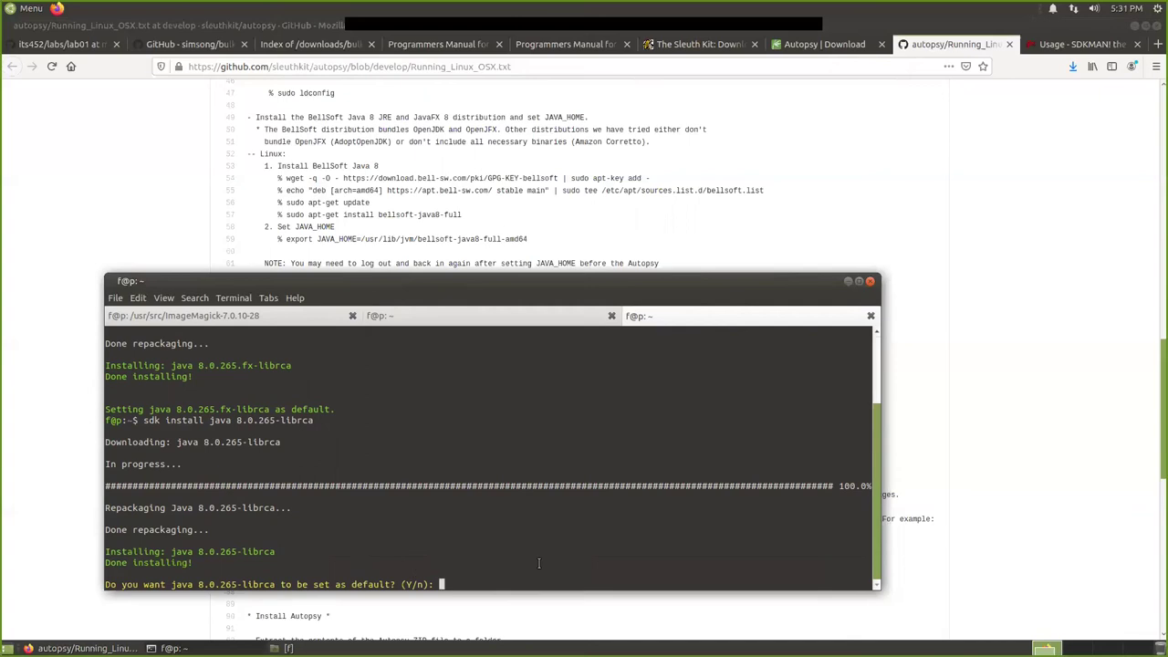
{"action": "type", "text": "Y"}
{"action": "key", "text": "Return"}
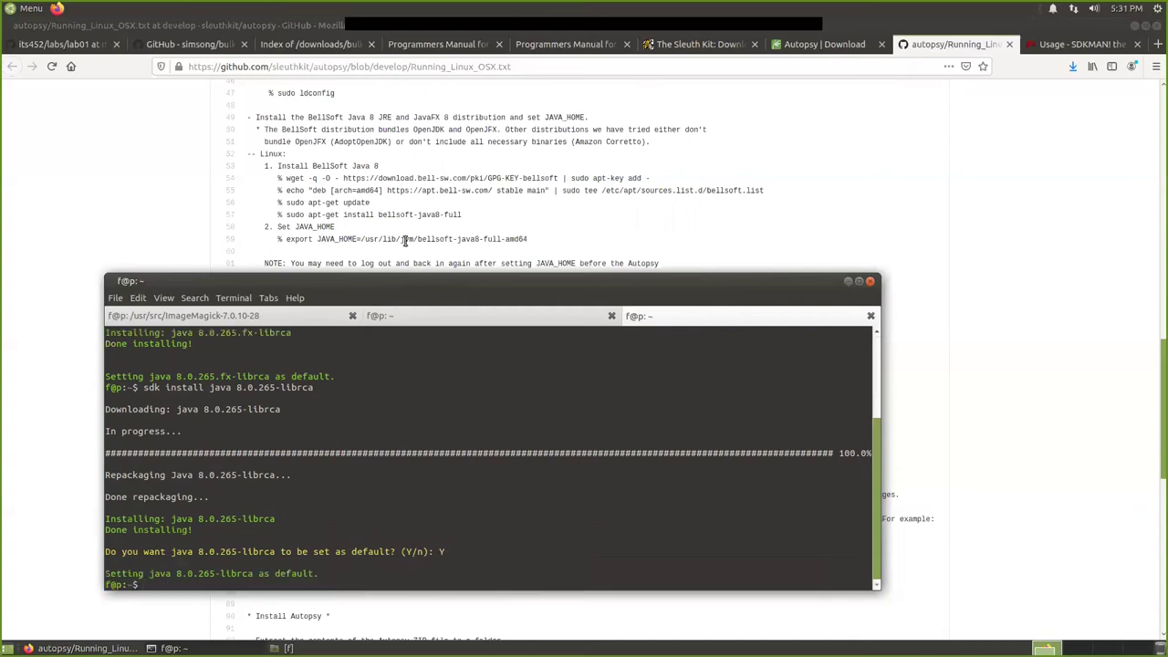
{"action": "type", "text": "echo $JAVA)_HOME"}
{"action": "key", "text": "Return"}
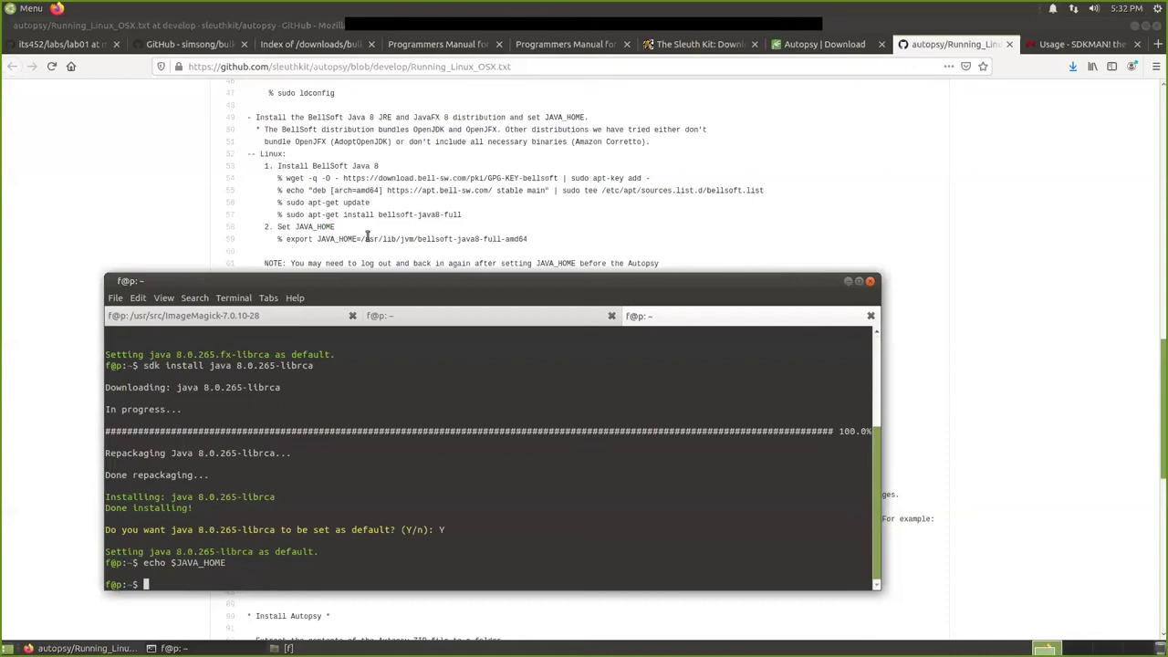
Copy the export JAVA_HOME command from the Autopsy GitHub instructions.
{"action": "scroll", "coordinate": [353, 228], "scroll_direction": "down", "scroll_amount": 1}
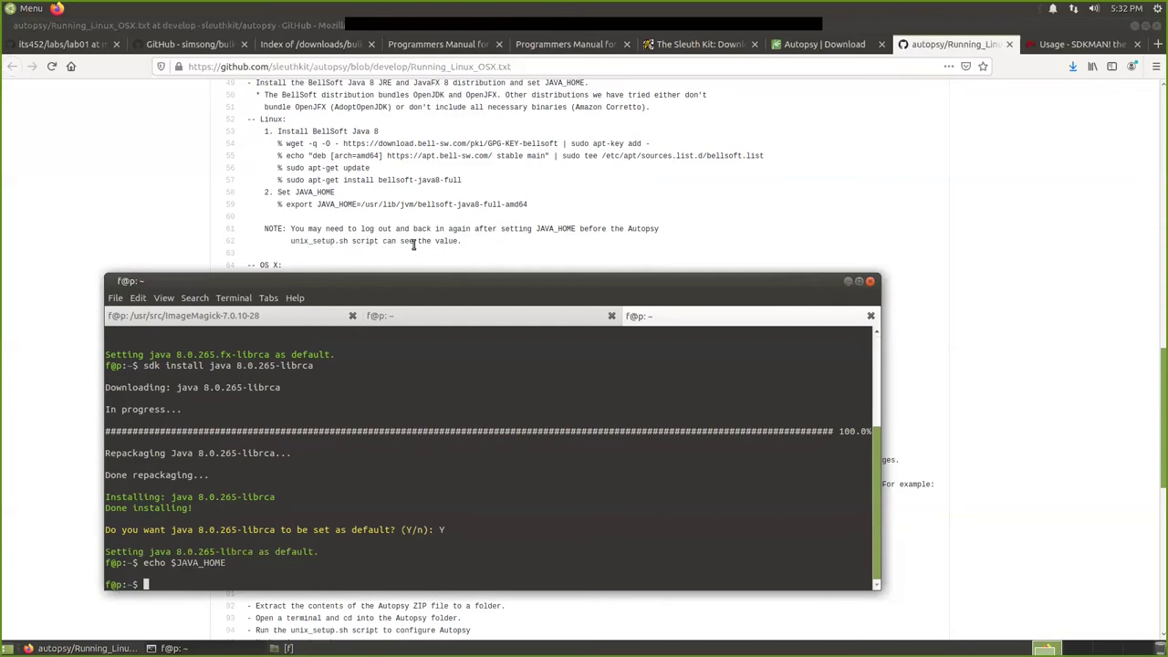
{"action": "scroll", "coordinate": [413, 243], "scroll_direction": "down", "scroll_amount": 1}
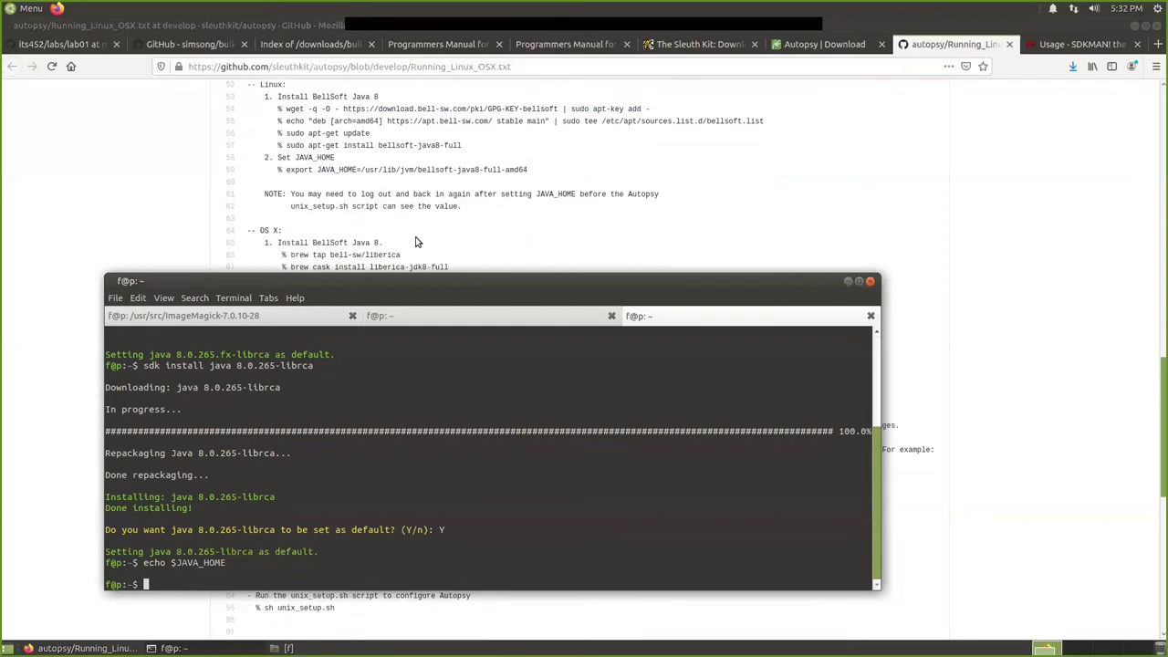
{"action": "scroll", "coordinate": [379, 217], "scroll_direction": "down", "scroll_amount": 1}
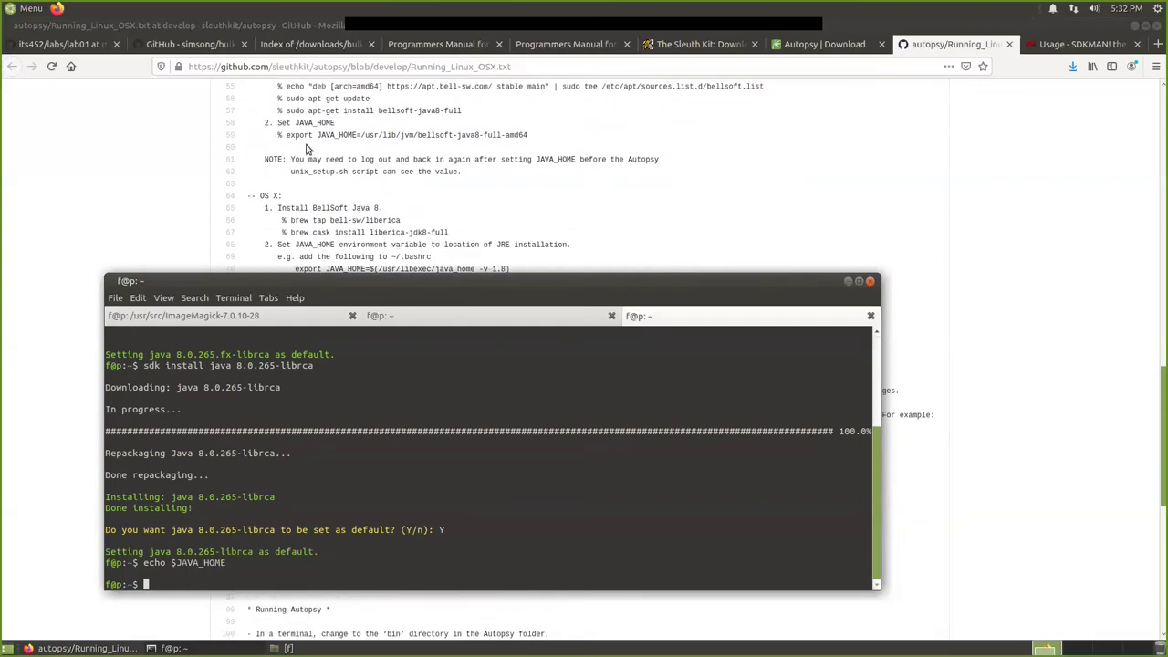
{"action": "scroll", "coordinate": [312, 173], "scroll_direction": "up", "scroll_amount": 2}
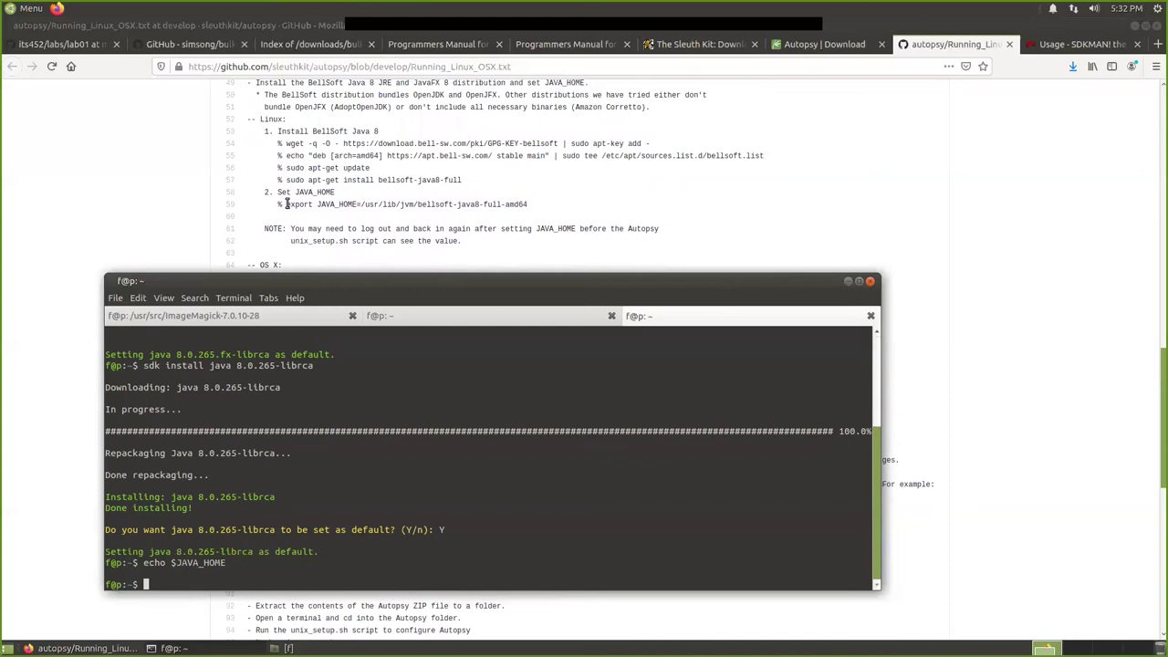
{"action": "left_click_drag", "start_coordinate": [286, 204], "coordinate": [516, 205]}
{"action": "right_click", "coordinate": [516, 204]}
{"action": "left_click", "coordinate": [534, 213]}
List /usr/lib/jvm, which does not exist, then the sdkman and sdkman/bin folders.
{"action": "left_click", "coordinate": [174, 648]}
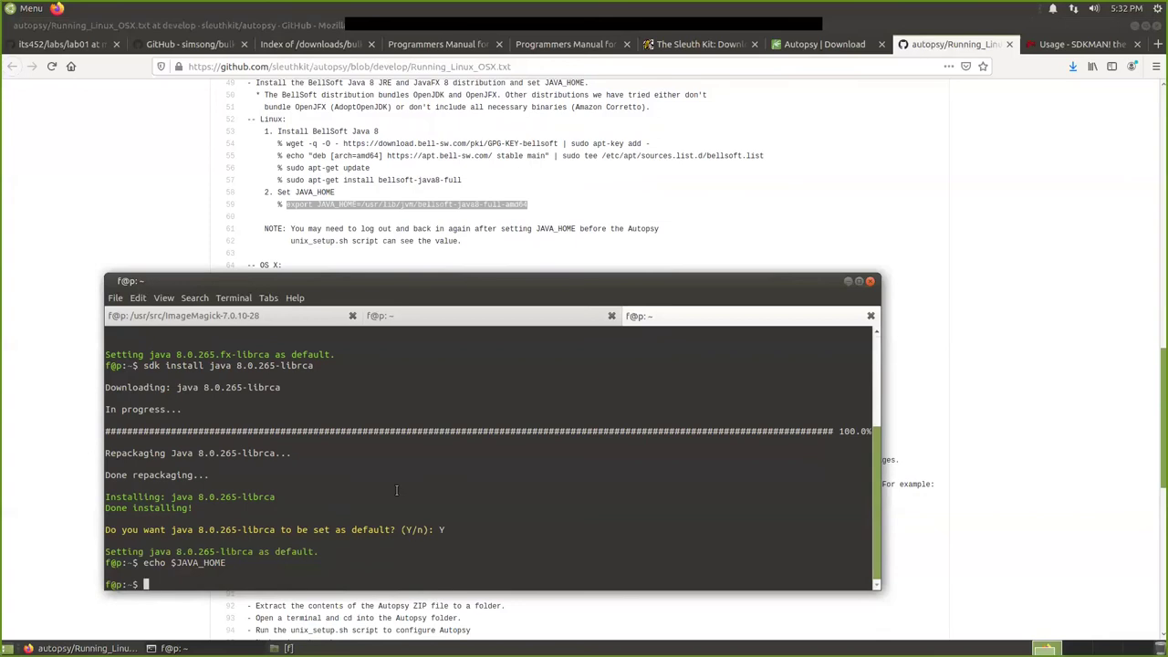
{"action": "type", "text": "ls /usr/lib/jv"}
{"action": "type", "text": "m"}
{"action": "key", "text": "Return"}
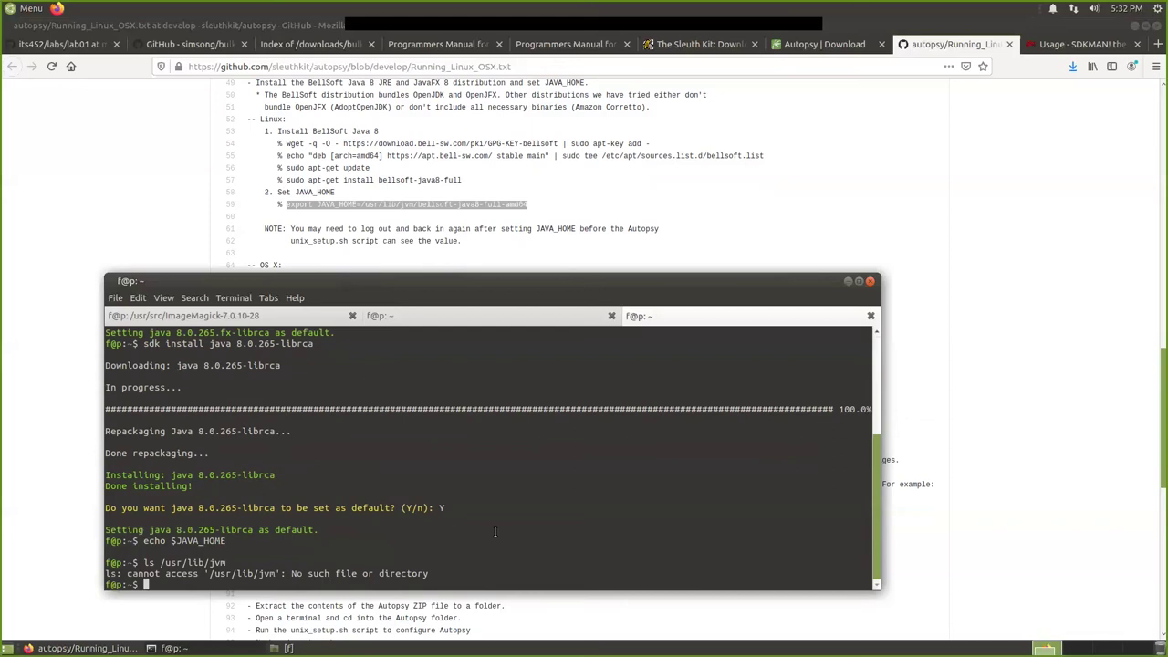
{"action": "type", "text": "ls sdkman"}
{"action": "key", "text": "Return"}
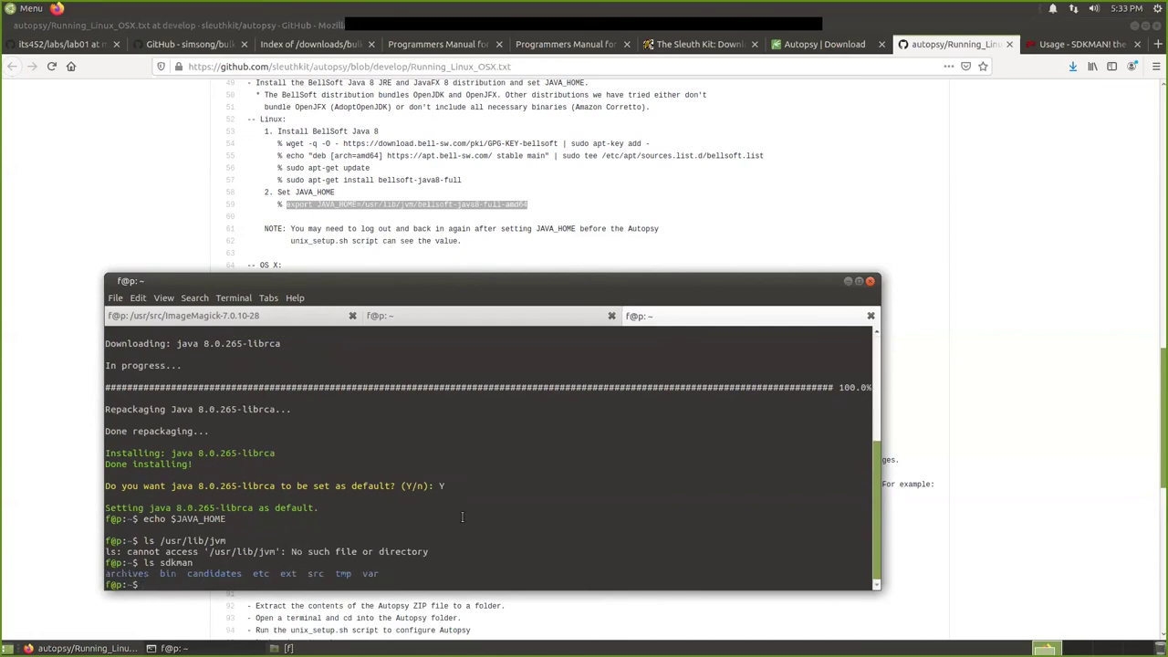
{"action": "key", "text": "Up"}
{"action": "type", "text": "/bin/"}
{"action": "key", "text": "Return"}
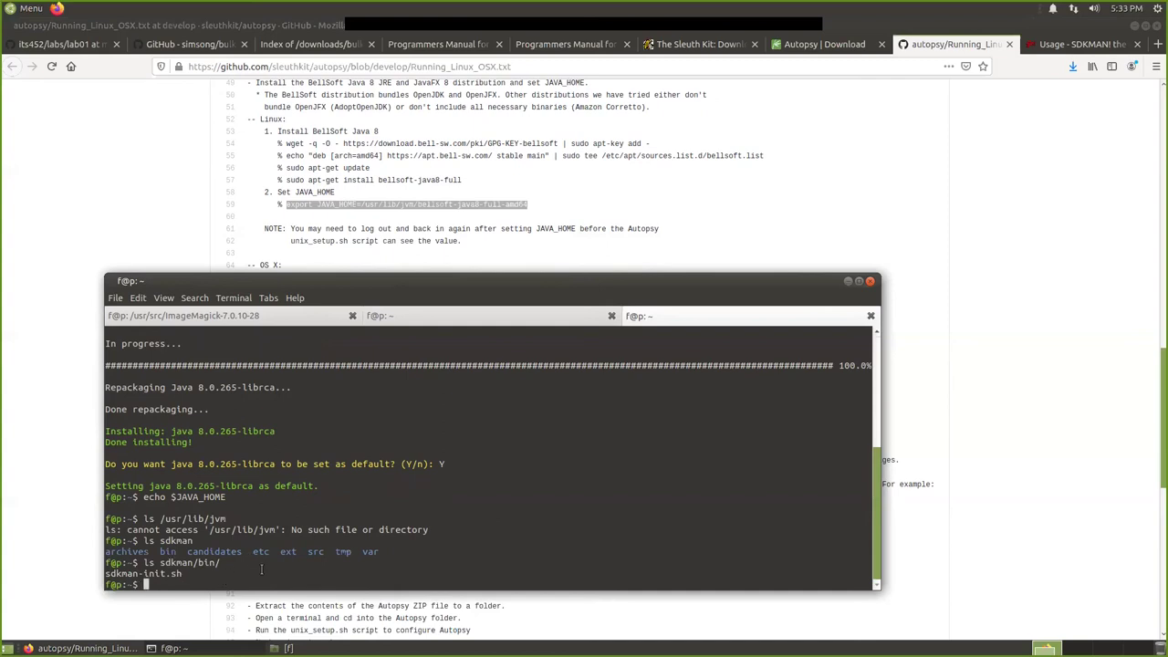
Run which java to confirm it resolves to SDKMAN's candidates/java/current/bin/java.
{"action": "type", "text": "which java"}
{"action": "key", "text": "Return"}
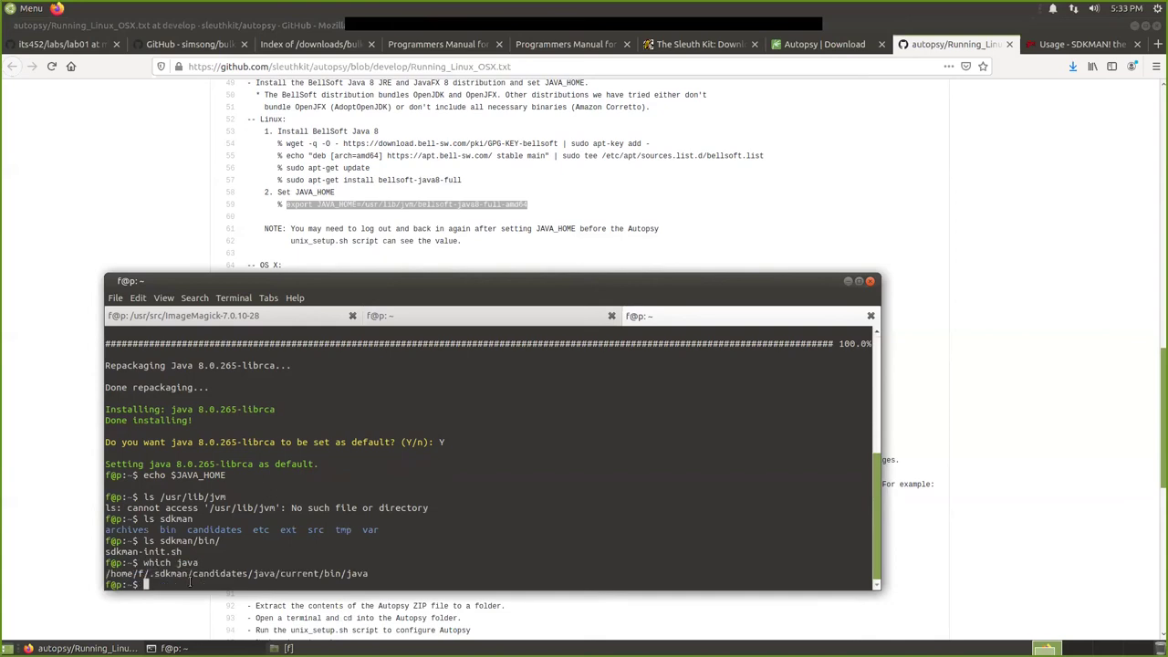
{"action": "left_click_drag", "start_coordinate": [148, 574], "coordinate": [188, 575]}
{"action": "left_click", "coordinate": [176, 579]}
List the contents of sdkman/candidates/java/current/bin/.
{"action": "key", "text": "Up"}
{"action": "key", "text": "BackSpace"}
{"action": "key", "text": "BackSpace"}
{"action": "key", "text": "BackSpace"}
{"action": "key", "text": "BackSpace"}
{"action": "key", "text": "BackSpace"}
{"action": "key", "text": "BackSpace"}
{"action": "key", "text": "BackSpace"}
{"action": "key", "text": "BackSpace"}
{"action": "key", "text": "BackSpace"}
{"action": "key", "text": "BackSpace"}
{"action": "type", "text": "ls /"}
{"action": "key", "text": "BackSpace"}
{"action": "type", "text": "sdkman/candidates/java/current"}
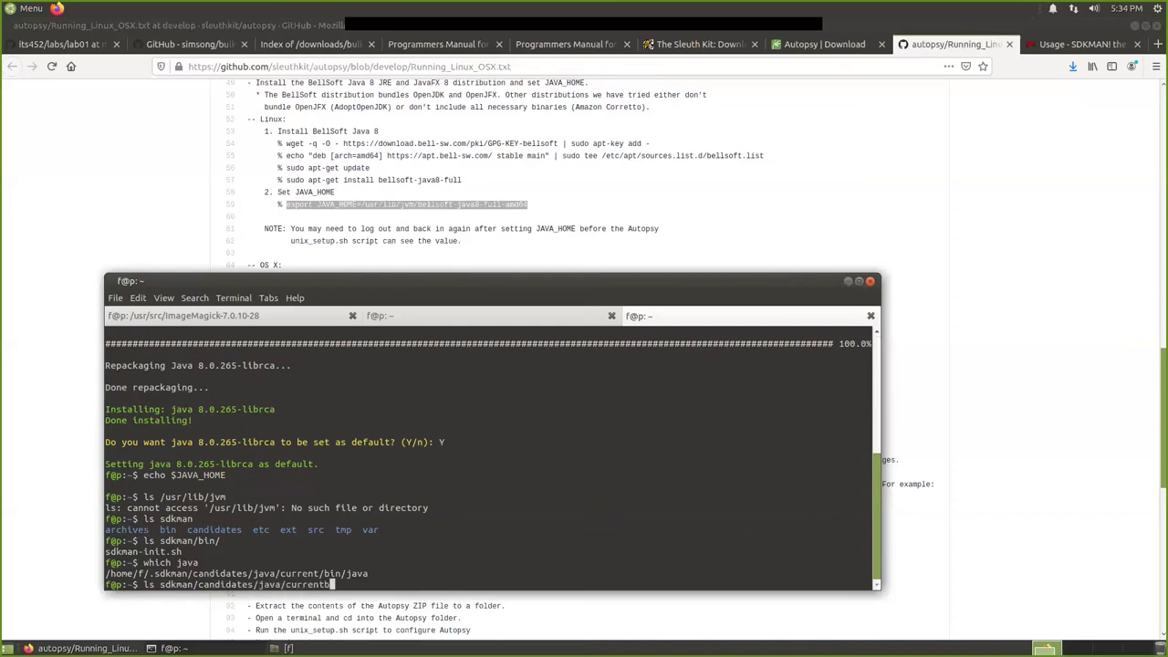
{"action": "type", "text": "/bin/"}
{"action": "key", "text": "Return"}
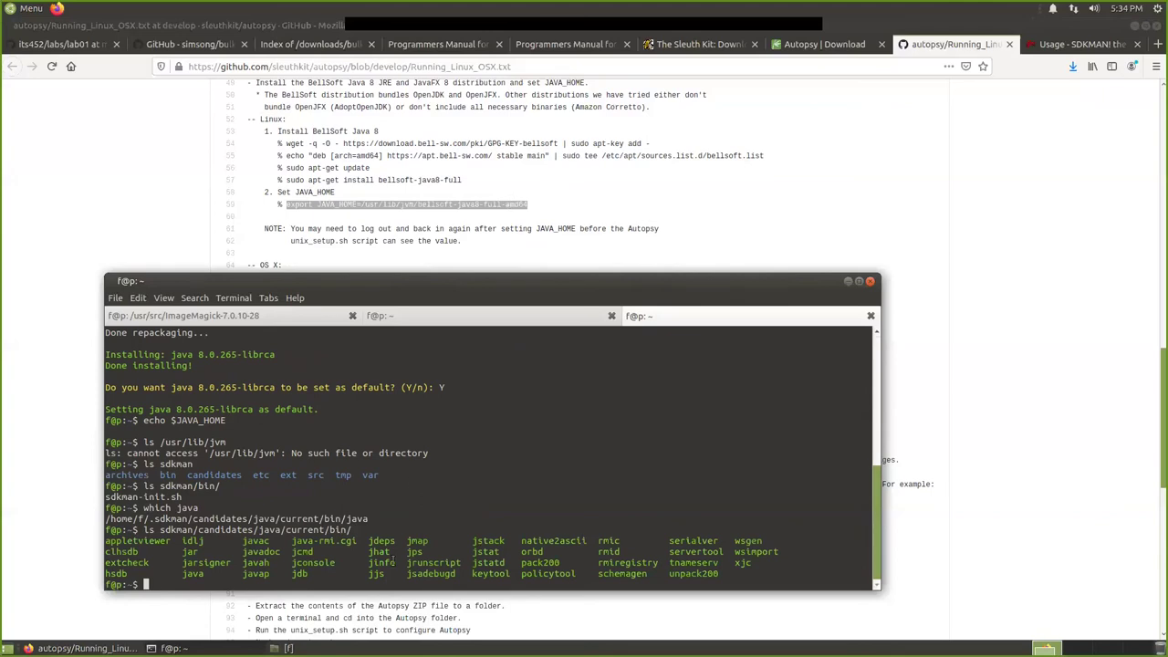
List sdkman/candidates/java/current/ (bin, jre, lib) and begin typing 'export JAVA_HOME='.
{"action": "key", "text": "Up"}
{"action": "key", "text": "BackSpace"}
{"action": "key", "text": "BackSpace"}
{"action": "key", "text": "BackSpace"}
{"action": "key", "text": "BackSpace"}
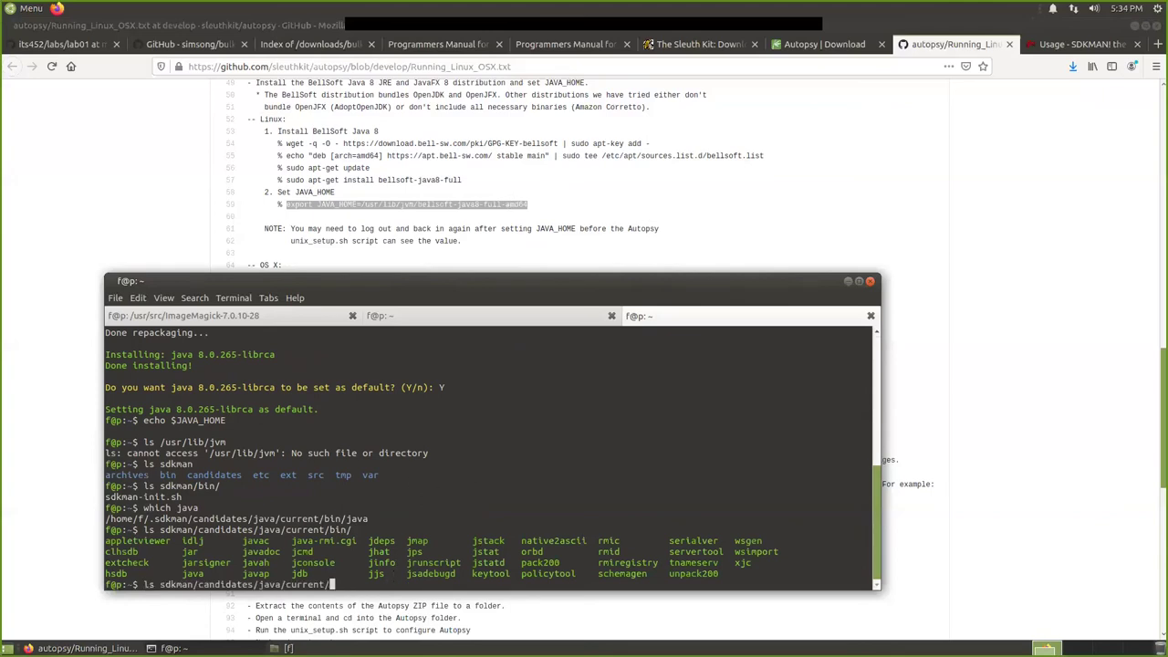
{"action": "key", "text": "Return"}
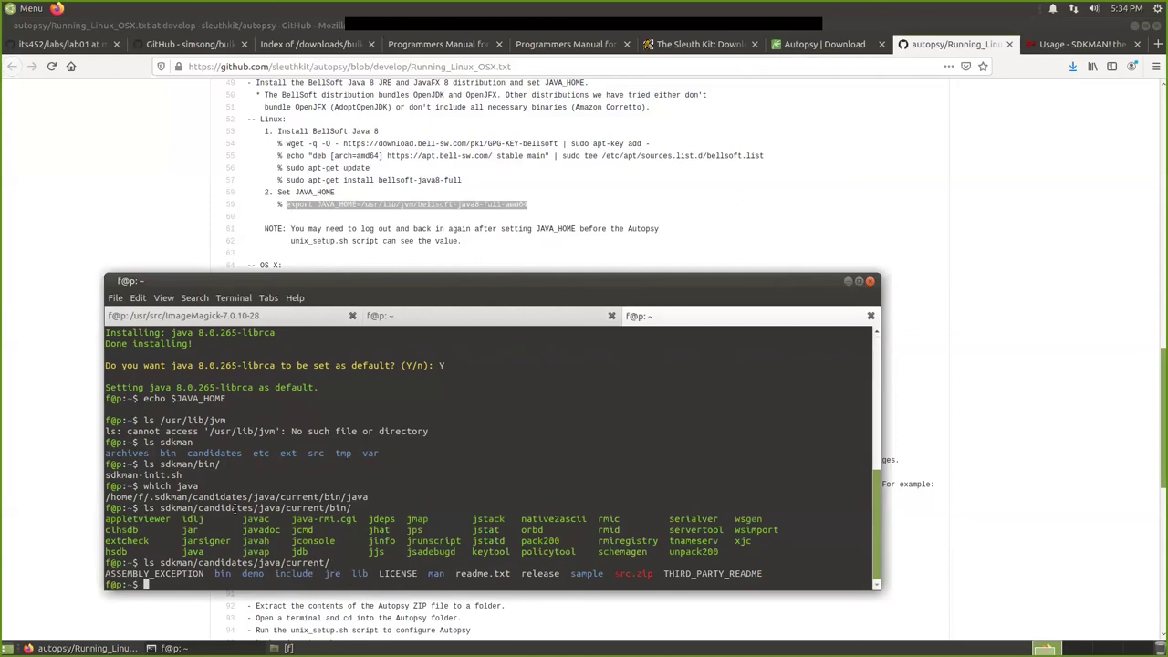
{"action": "type", "text": "export JAVA_HOME="}
{"action": "left_click_drag", "start_coordinate": [160, 562], "coordinate": [329, 562]}
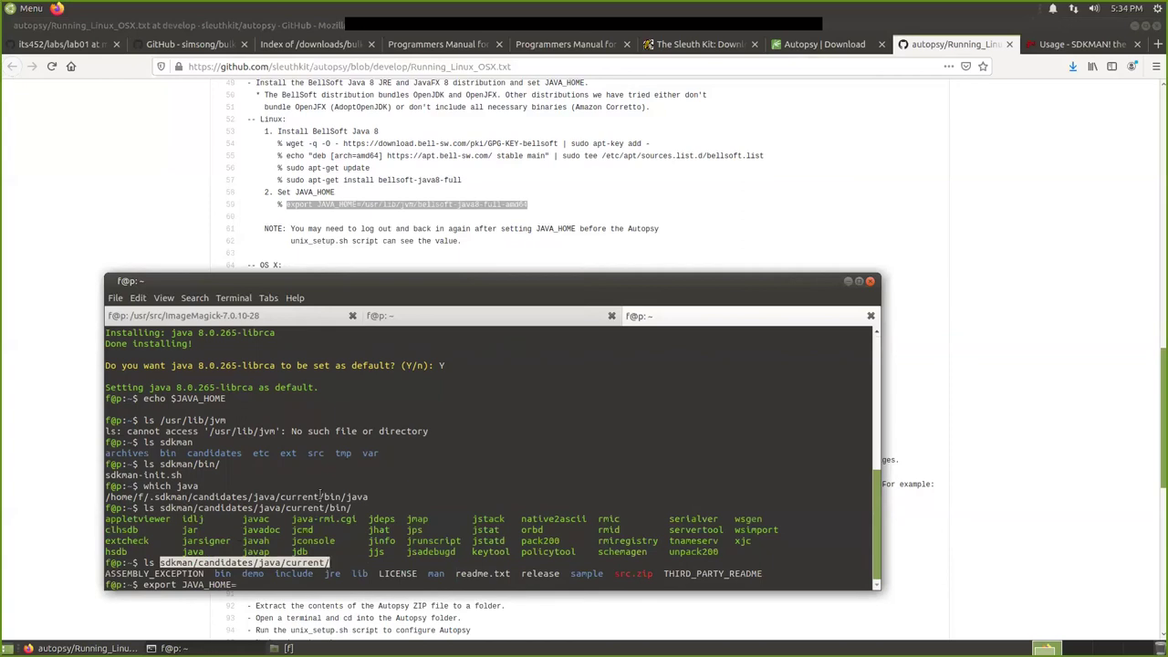
Export JAVA_HOME as /home/f/.sdkman/candidates/java/current using the copied path.
{"action": "left_click", "coordinate": [324, 494]}
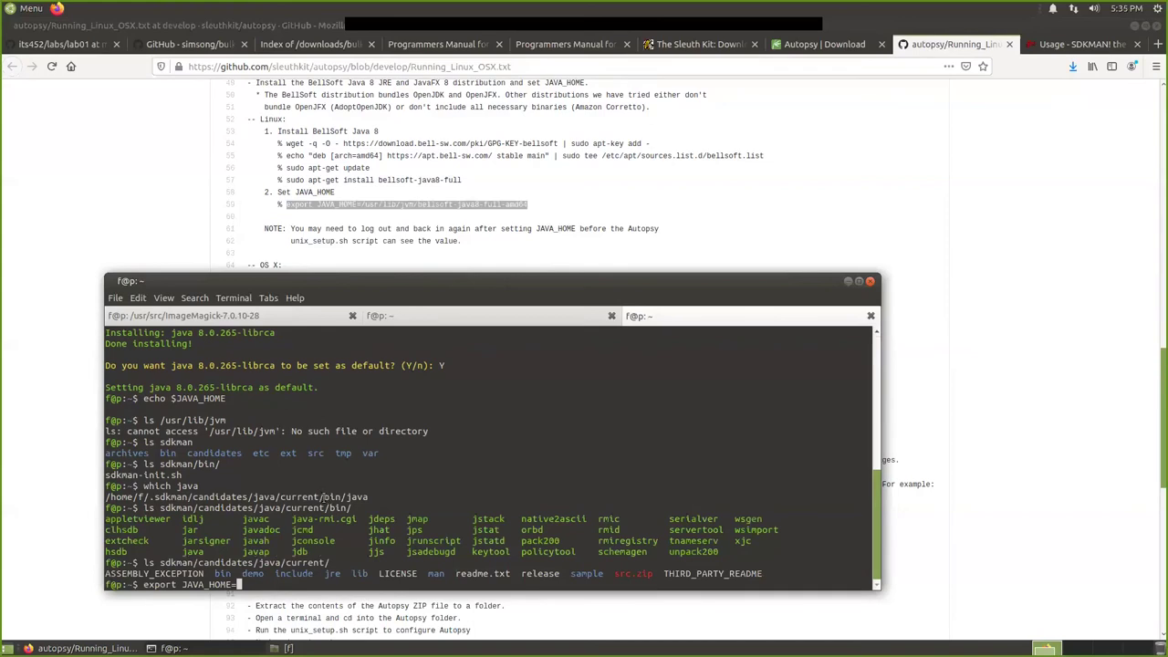
{"action": "left_click_drag", "start_coordinate": [321, 493], "coordinate": [97, 498]}
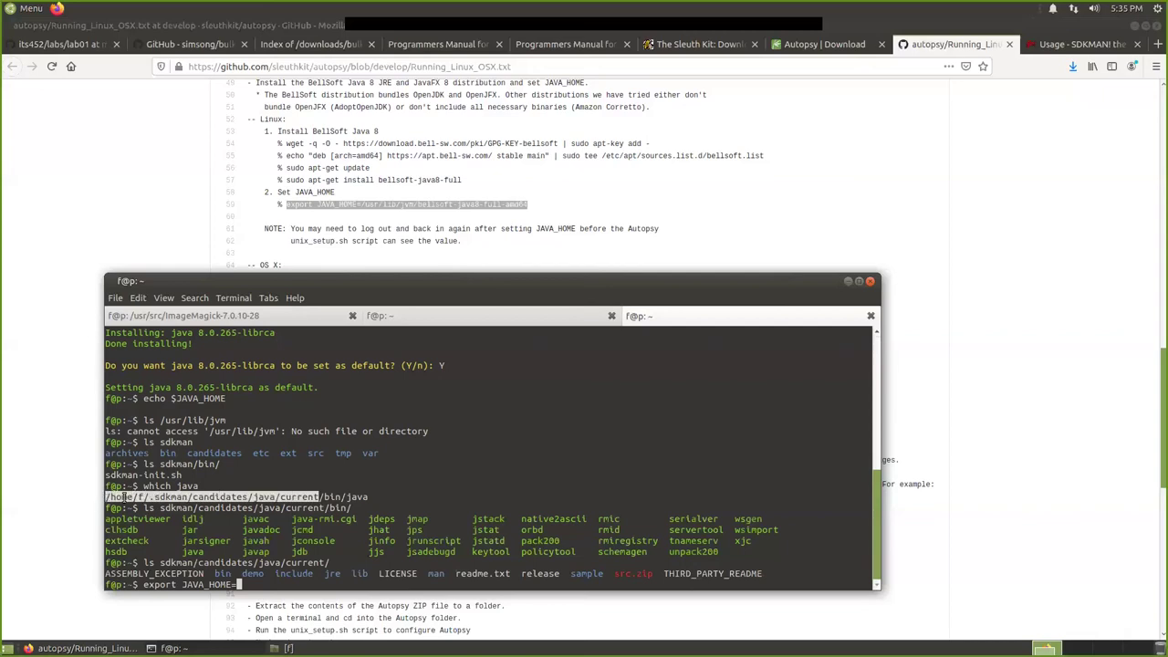
{"action": "right_click", "coordinate": [265, 498]}
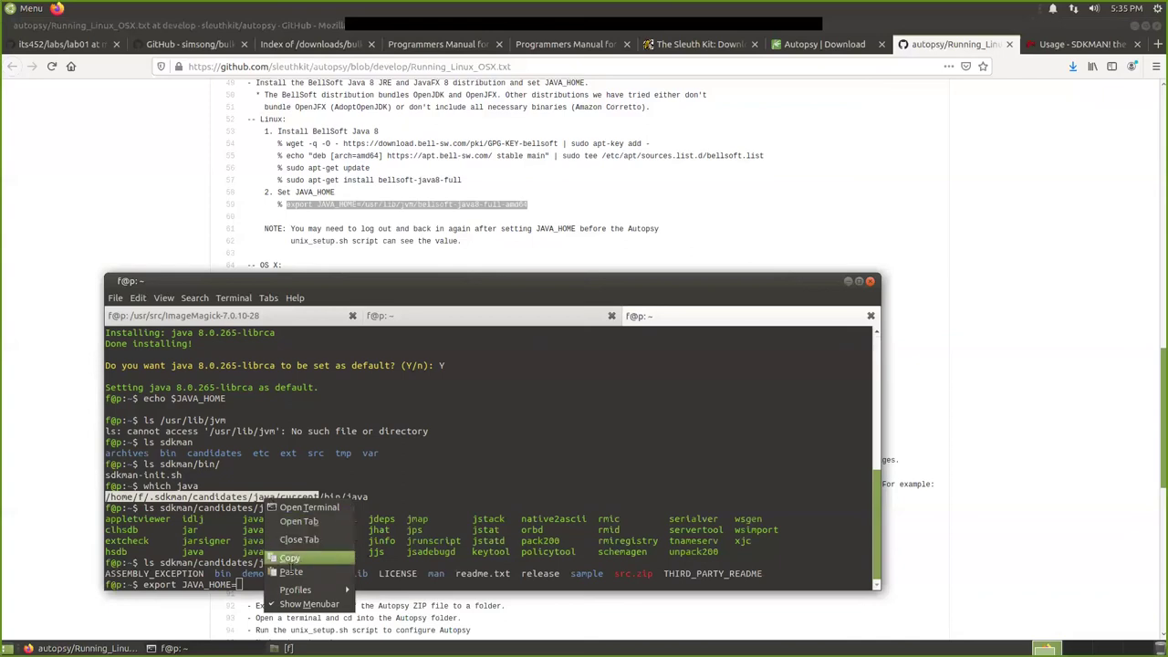
{"action": "left_click", "coordinate": [274, 558]}
{"action": "left_click", "coordinate": [267, 584]}
{"action": "key", "text": "ctrl+shift+v"}
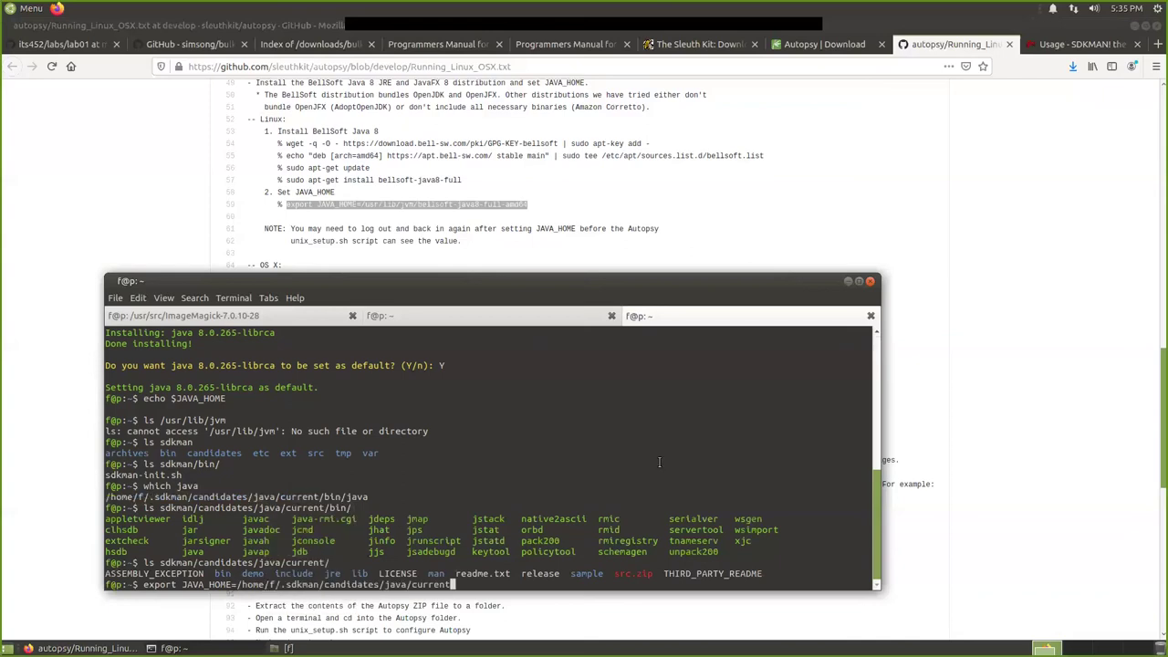
{"action": "key", "text": "Return"}
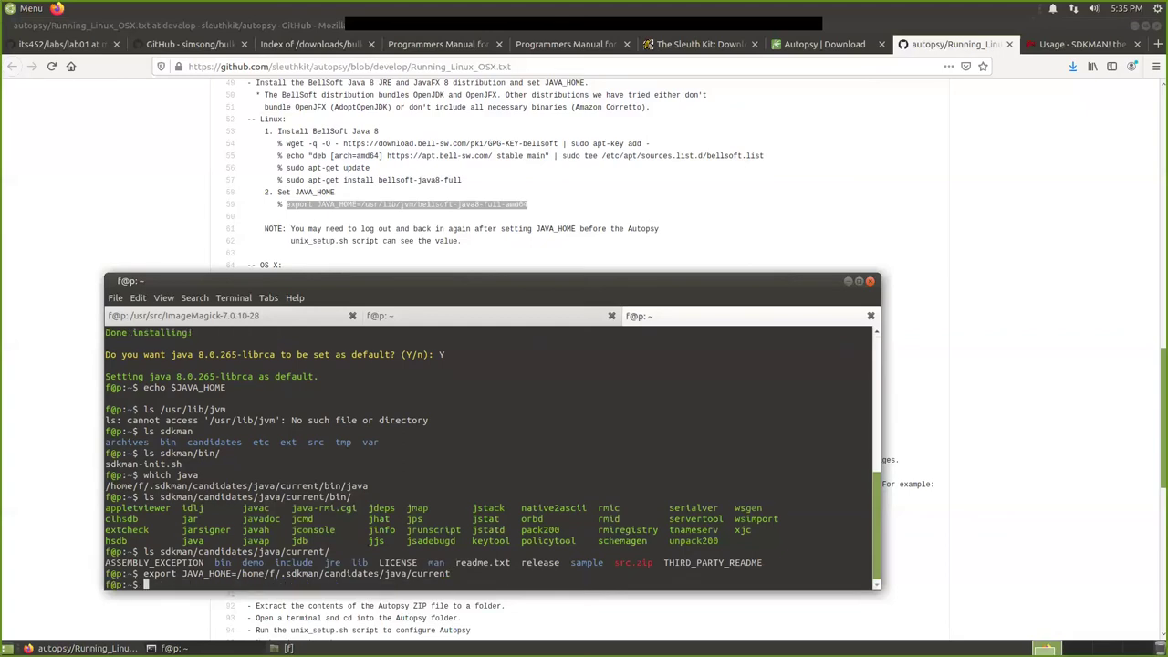
Echo $JAVA_HOME to confirm its value, then return to the SDKMAN Java list tab.
{"action": "type", "text": "echo $JAVA_HOME"}
{"action": "key", "text": "Return"}
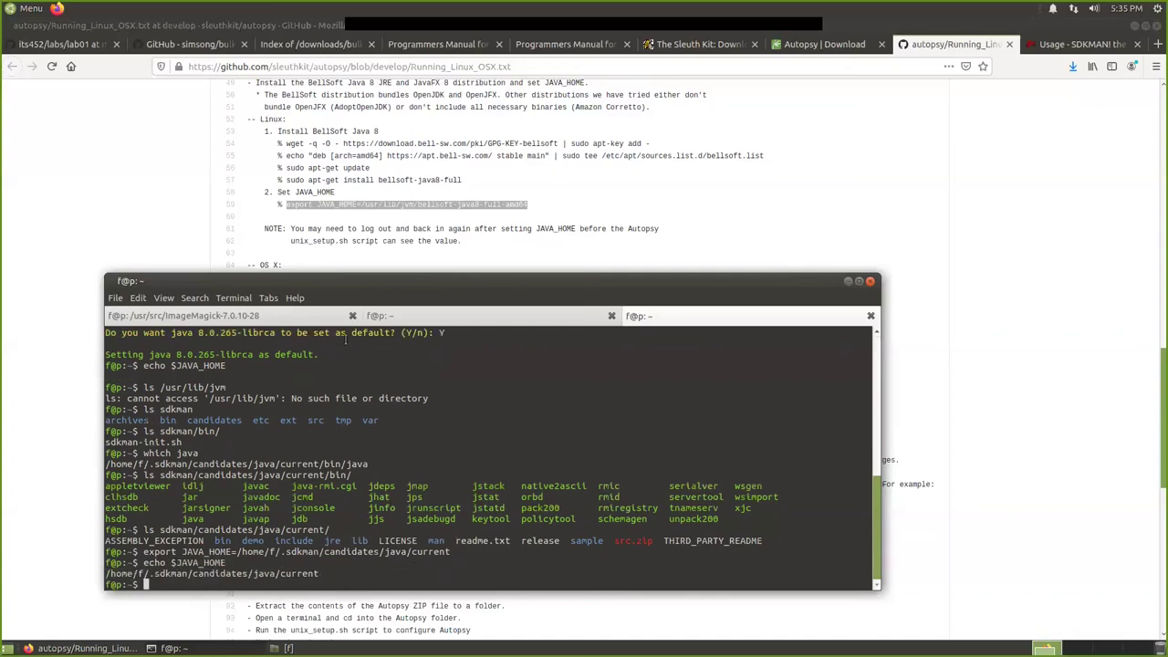
{"action": "scroll", "coordinate": [340, 224], "scroll_direction": "down", "scroll_amount": 3}
{"action": "scroll", "coordinate": [338, 223], "scroll_direction": "up", "scroll_amount": 3}
{"action": "scroll", "coordinate": [385, 192], "scroll_direction": "down", "scroll_amount": 3}
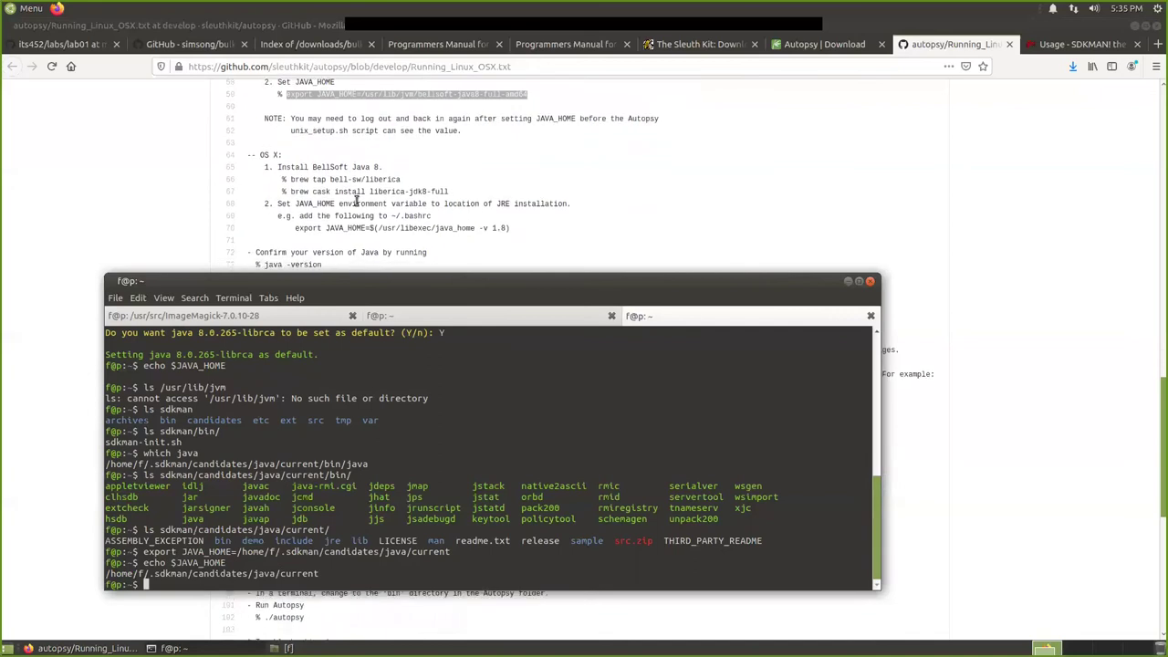
{"action": "scroll", "coordinate": [379, 223], "scroll_direction": "down", "scroll_amount": 2}
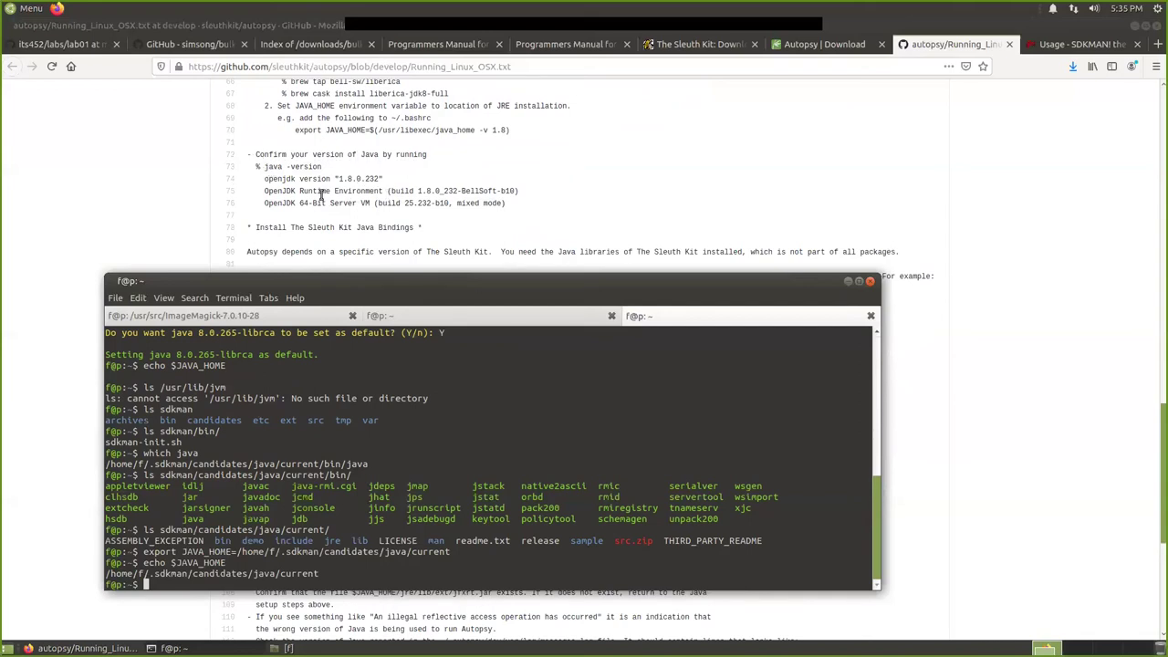
{"action": "left_click", "coordinate": [472, 319]}
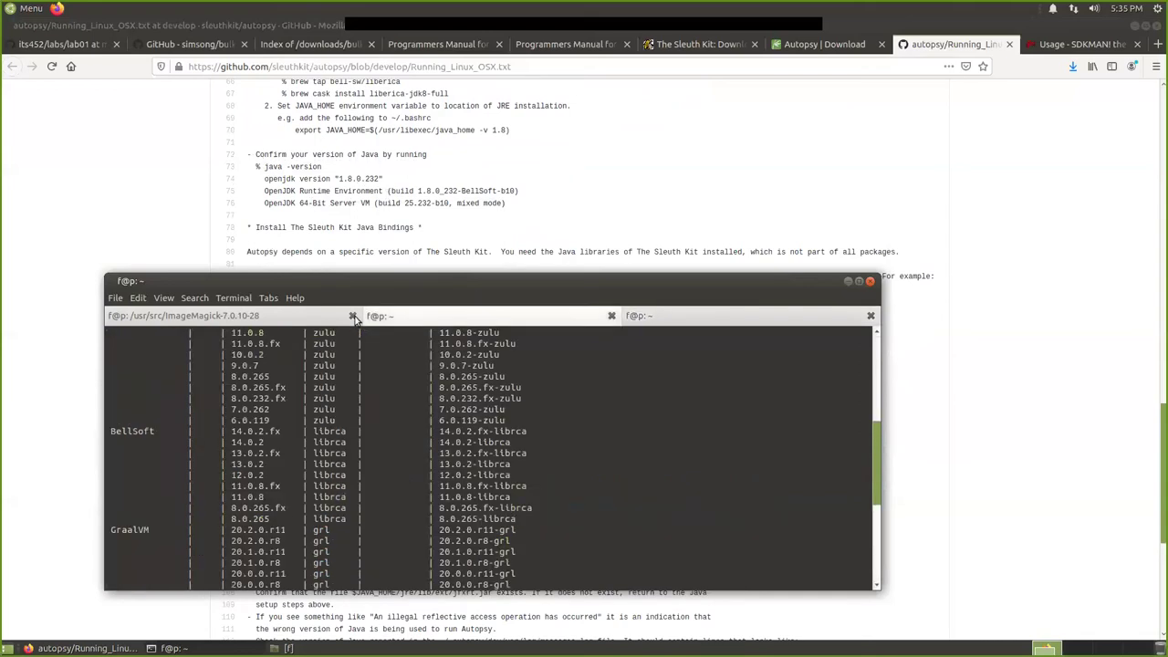
Run 'sudo make install' in the ImageMagick build session.
{"action": "left_click", "coordinate": [296, 315]}
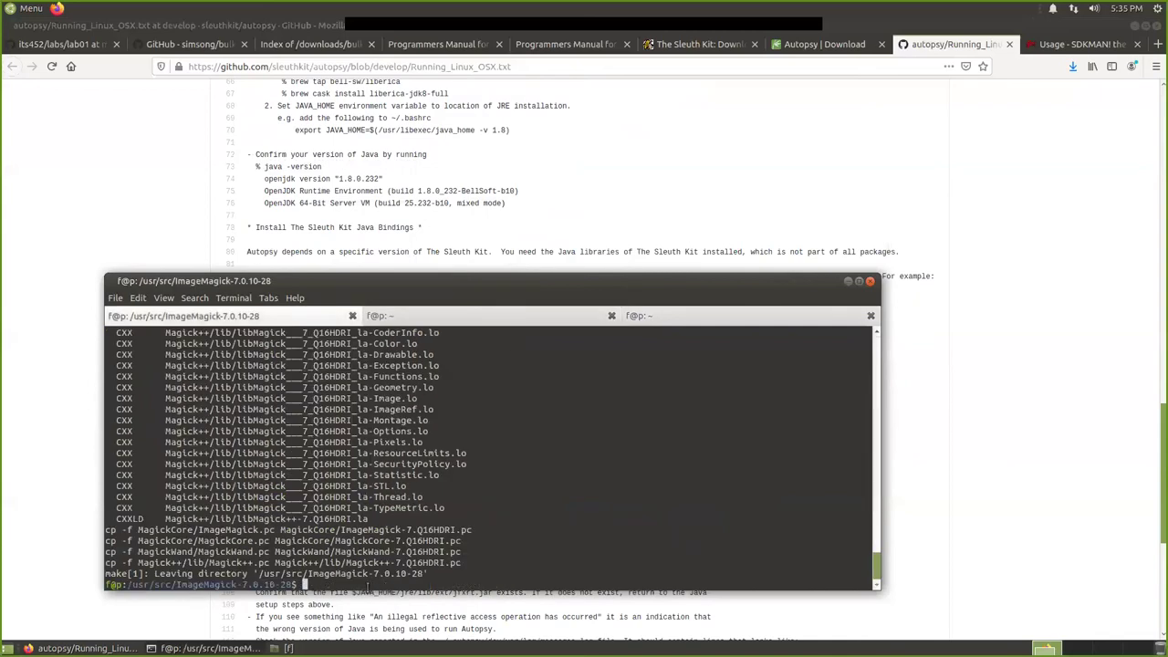
{"action": "type", "text": "sudo make install"}
{"action": "key", "text": "Return"}
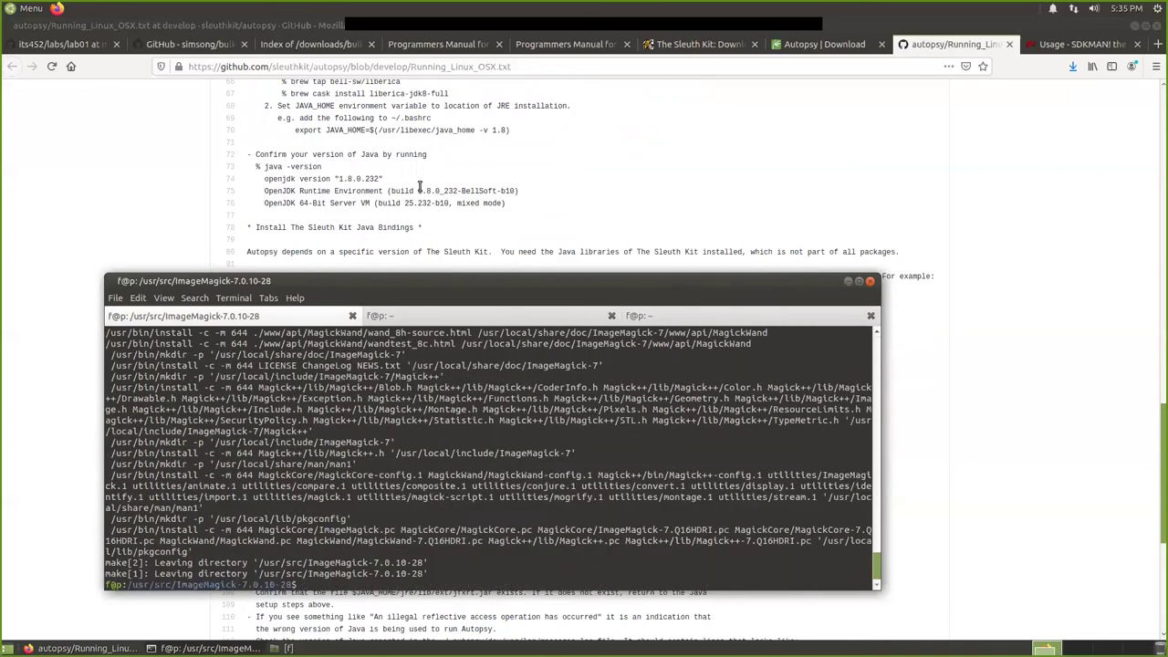
{"action": "scroll", "coordinate": [420, 187], "scroll_direction": "up", "scroll_amount": 3}
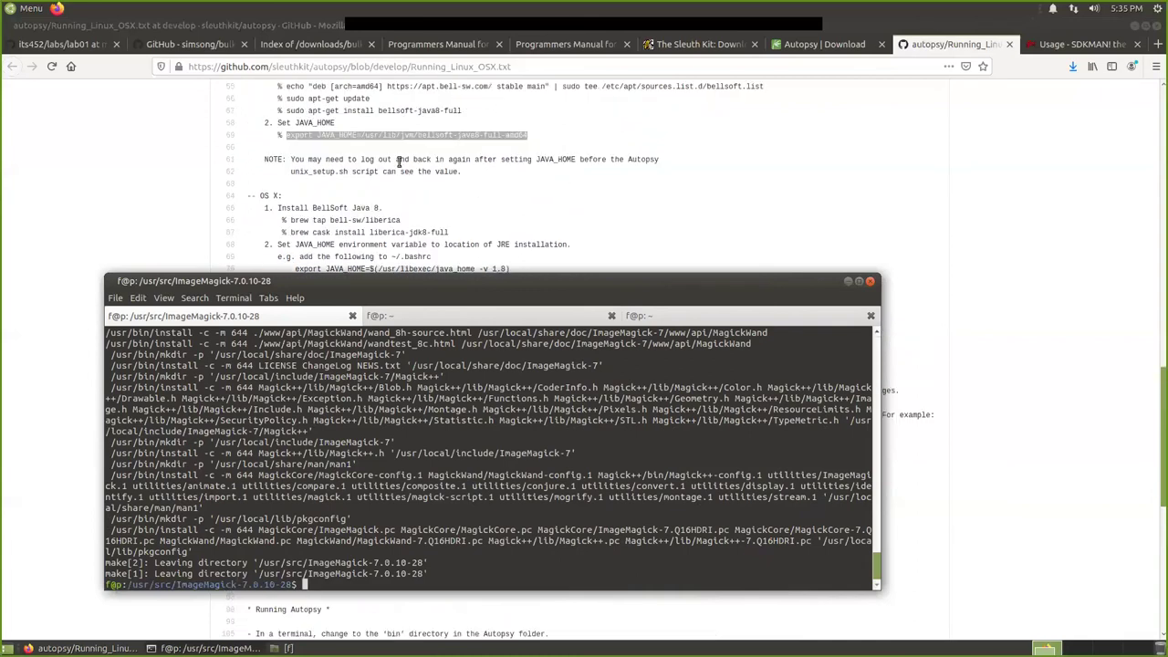
Read through the Autopsy Linux setup instructions on the GitHub page.
{"action": "left_click", "coordinate": [398, 161]}
{"action": "scroll", "coordinate": [404, 189], "scroll_direction": "up", "scroll_amount": 7}
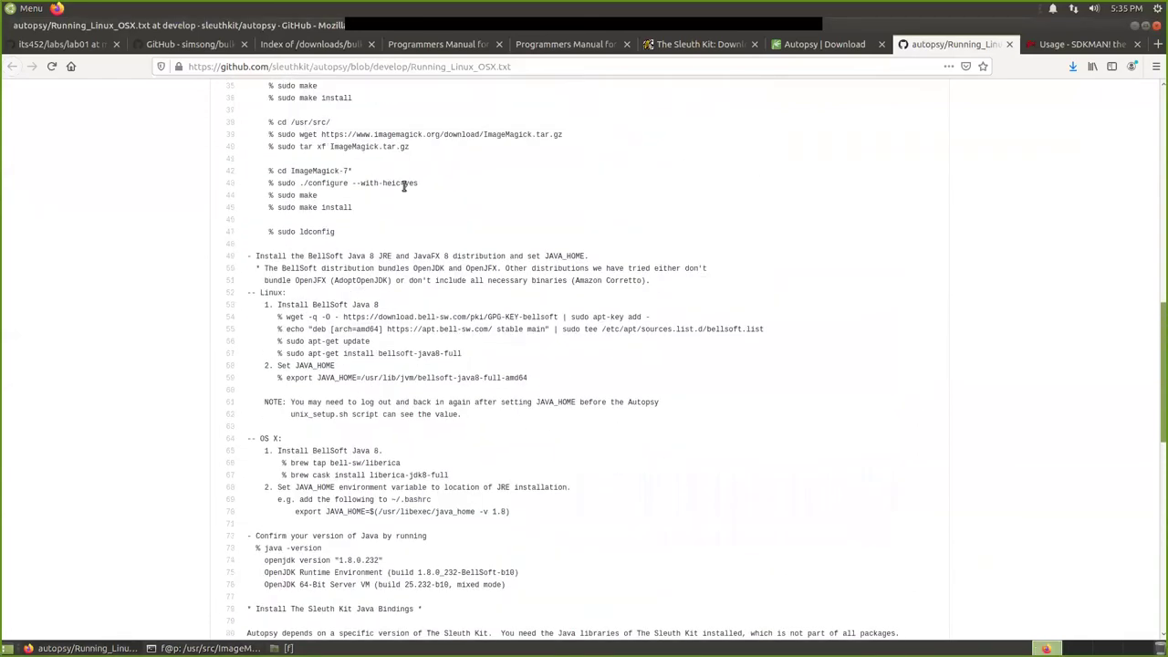
{"action": "scroll", "coordinate": [406, 191], "scroll_direction": "up", "scroll_amount": 4}
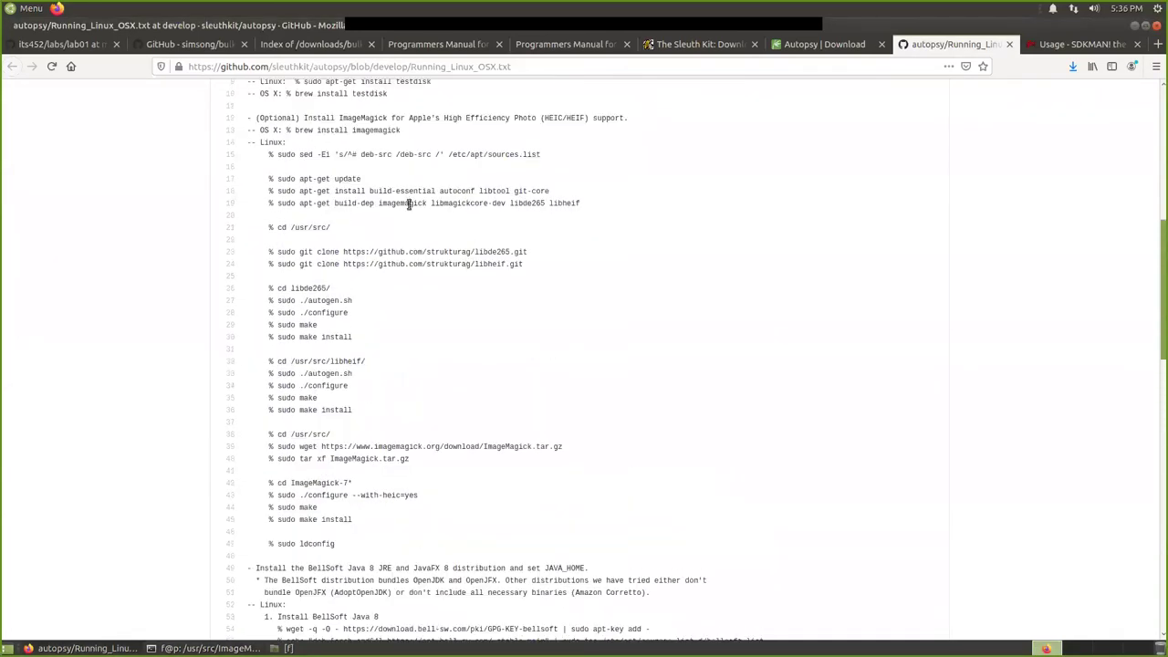
{"action": "scroll", "coordinate": [347, 339], "scroll_direction": "down", "scroll_amount": 2}
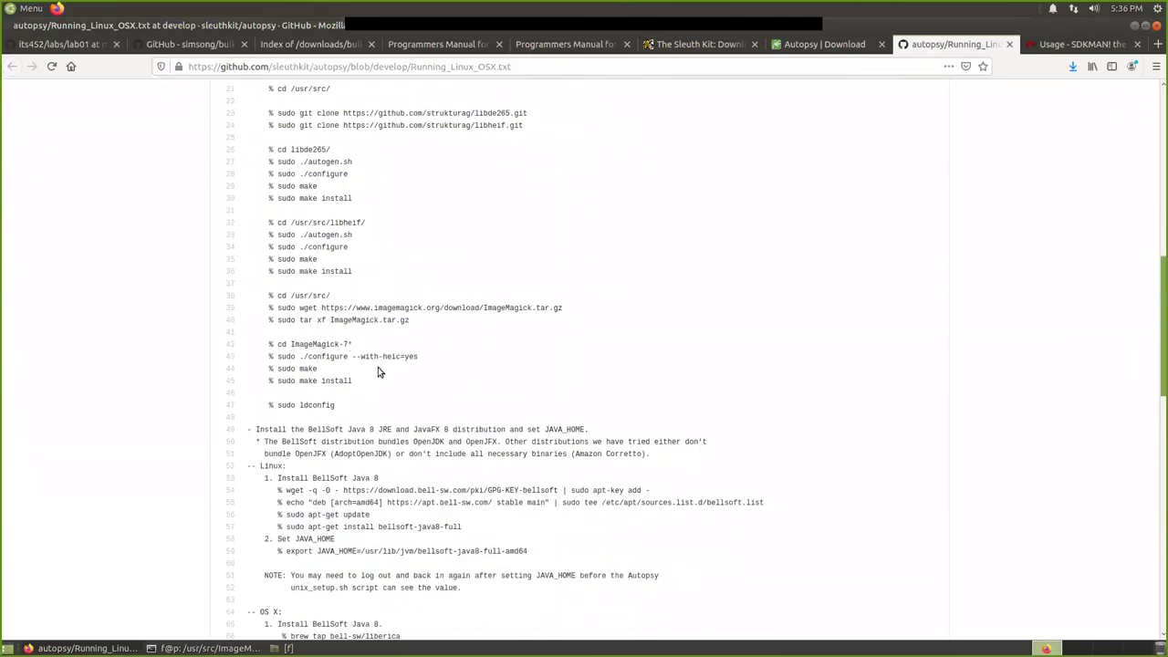
{"action": "scroll", "coordinate": [378, 367], "scroll_direction": "down", "scroll_amount": 4}
{"action": "scroll", "coordinate": [296, 294], "scroll_direction": "down", "scroll_amount": 2}
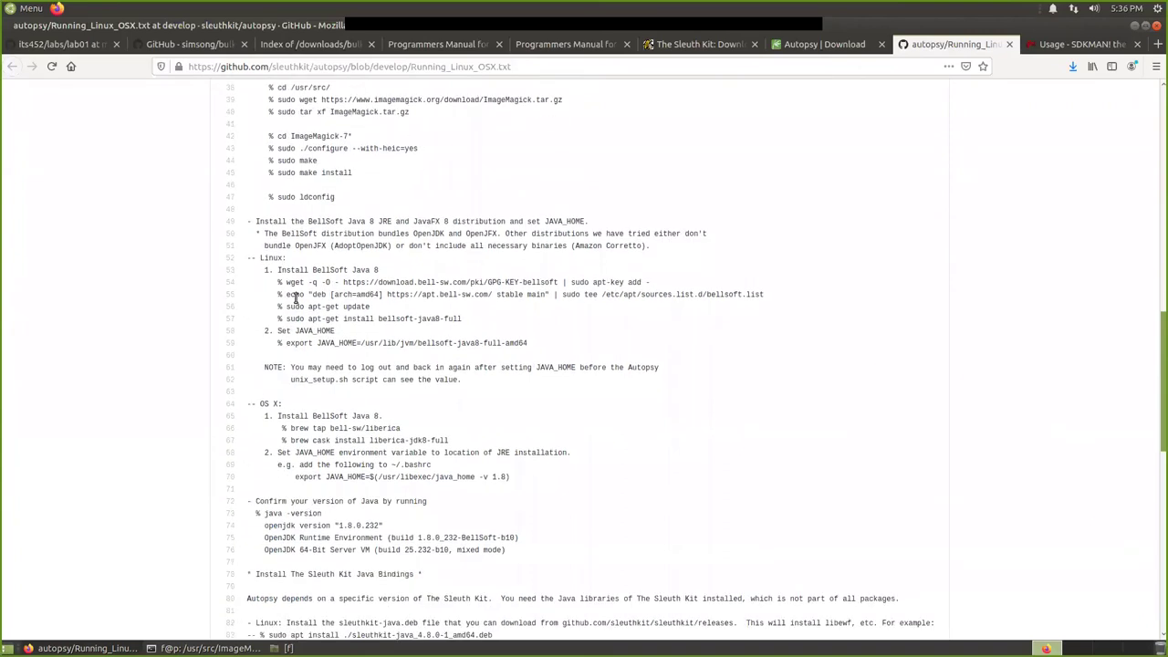
{"action": "scroll", "coordinate": [332, 352], "scroll_direction": "down", "scroll_amount": 2}
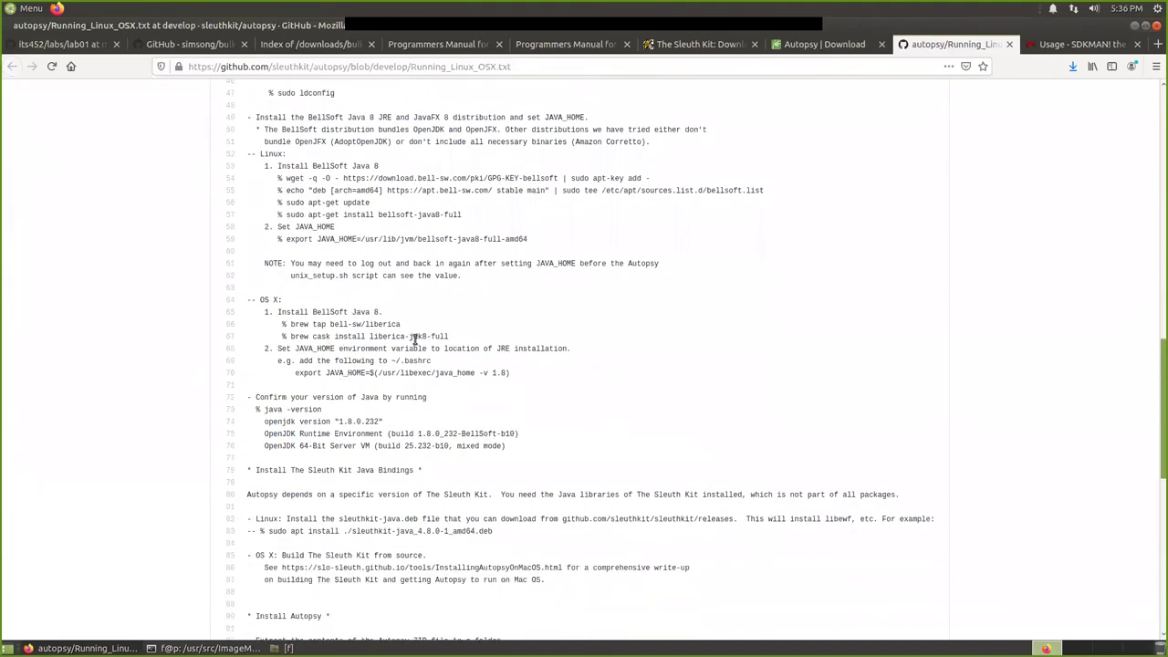
{"action": "scroll", "coordinate": [334, 345], "scroll_direction": "down", "scroll_amount": 3}
{"action": "scroll", "coordinate": [298, 327], "scroll_direction": "down", "scroll_amount": 2}
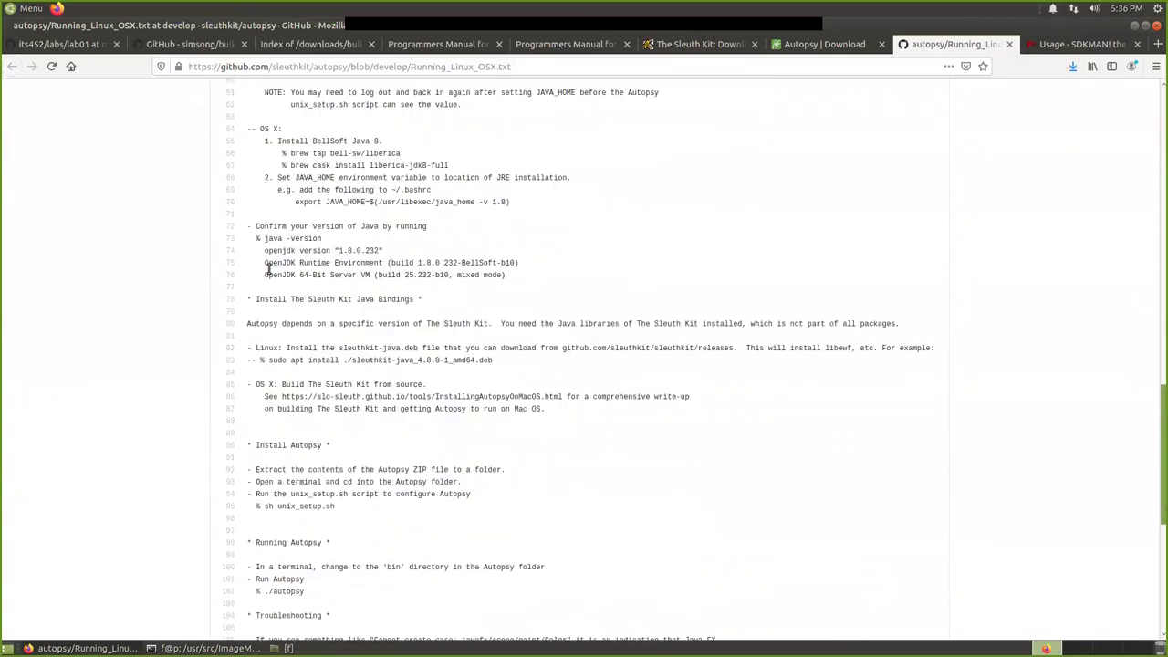
Bring the terminal back to the home session showing the JAVA_HOME output.
{"action": "mouse_move", "coordinate": [233, 648]}
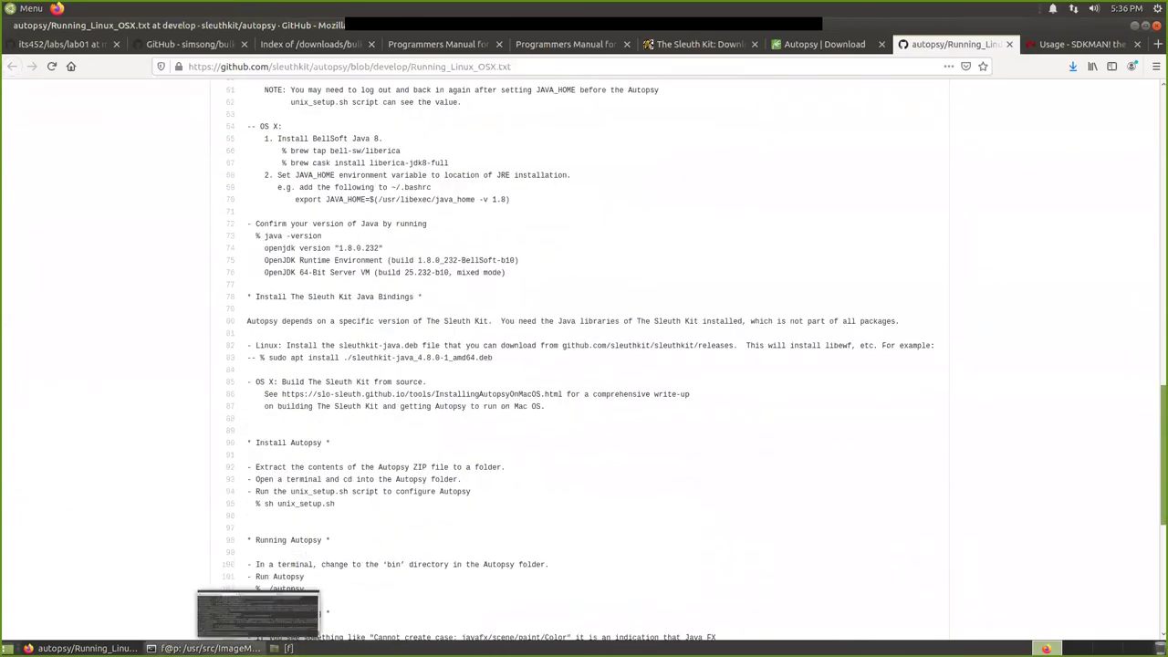
{"action": "left_click", "coordinate": [233, 648]}
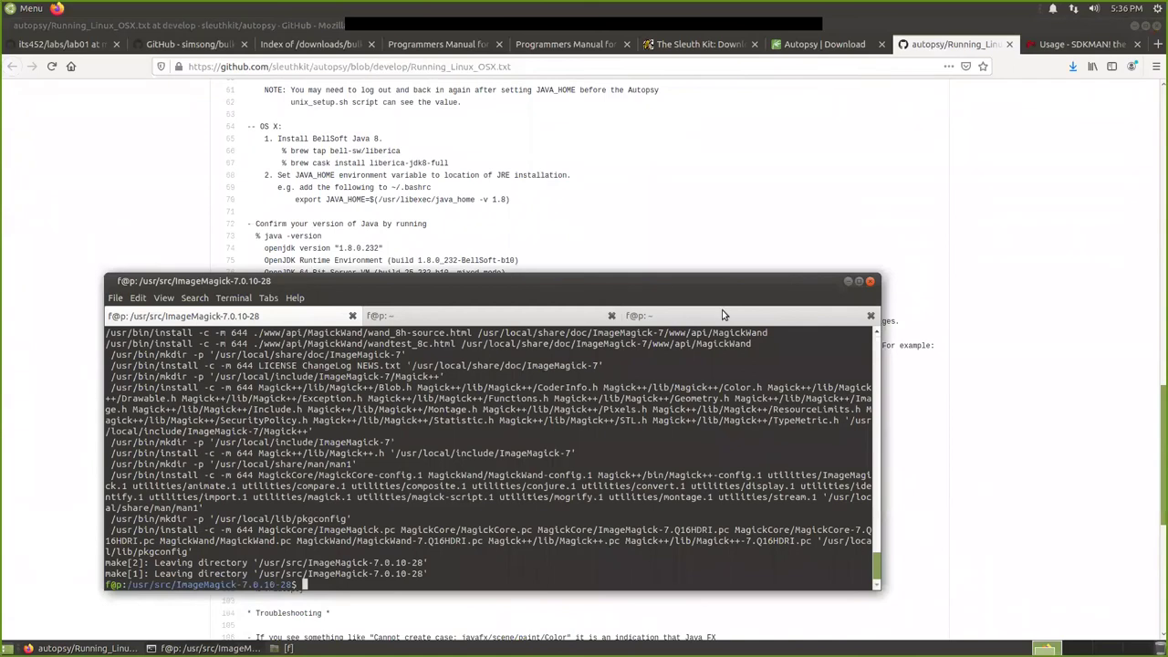
{"action": "left_click", "coordinate": [726, 315]}
{"action": "left_click_drag", "start_coordinate": [514, 279], "coordinate": [490, 291]}
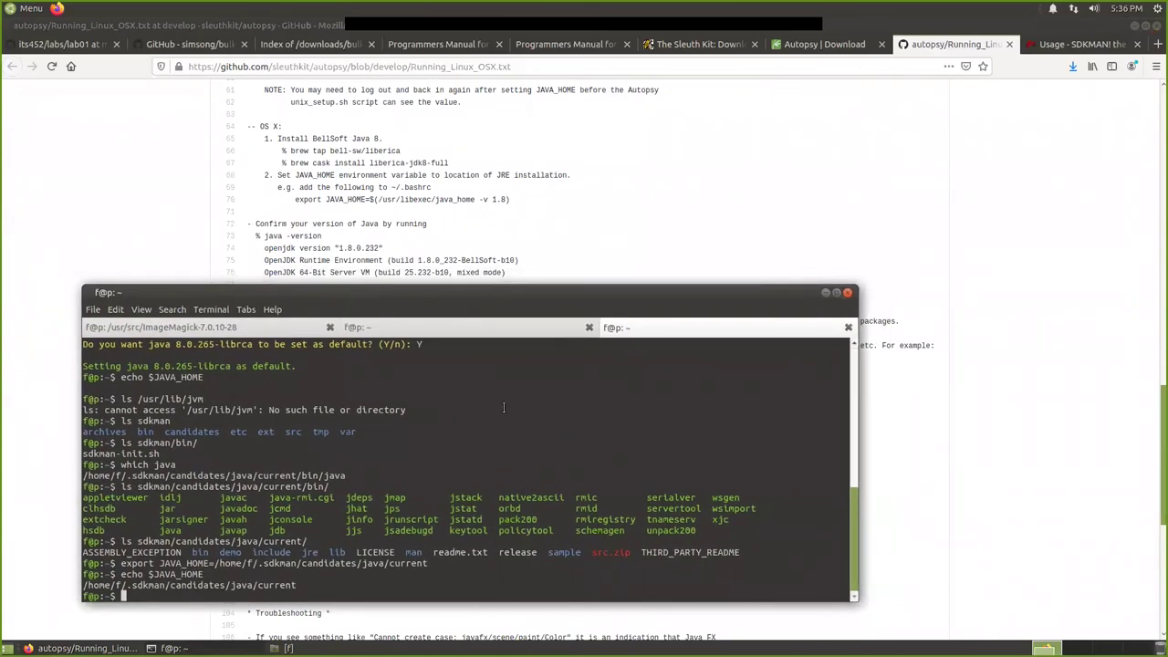
Run java -version and confirm OpenJDK 1.8.0_265 with the 25.265-b01 server VM.
{"action": "type", "text": "java -version"}
{"action": "key", "text": "Return"}
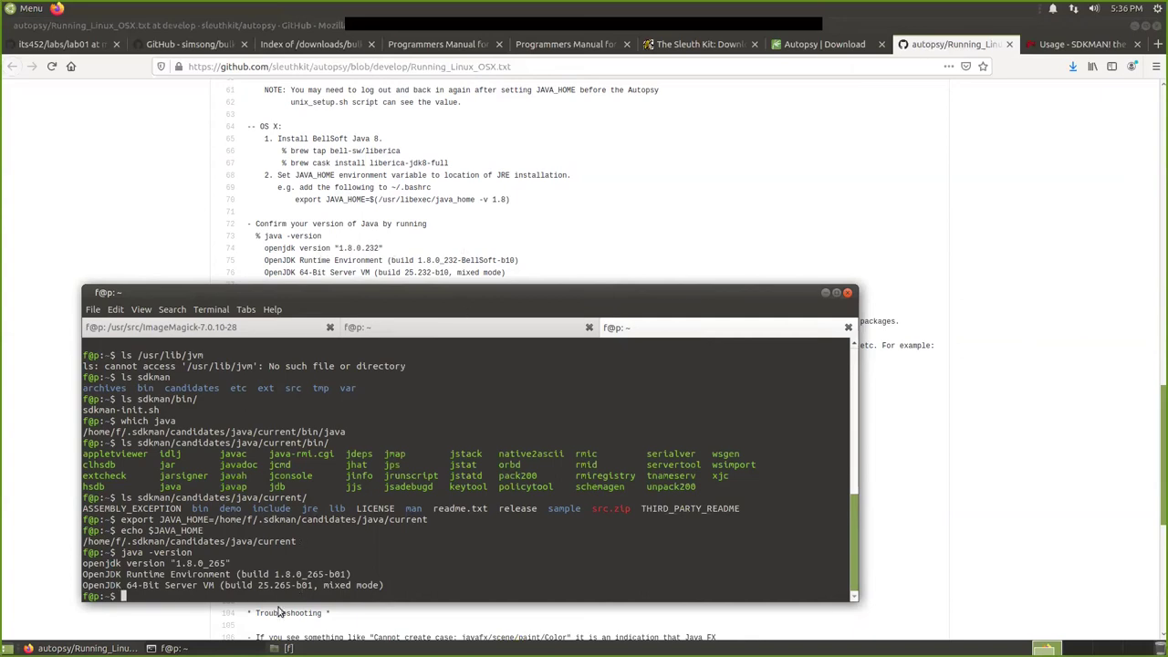
{"action": "double_click", "coordinate": [315, 574]}
{"action": "scroll", "coordinate": [385, 233], "scroll_direction": "down", "scroll_amount": 2}
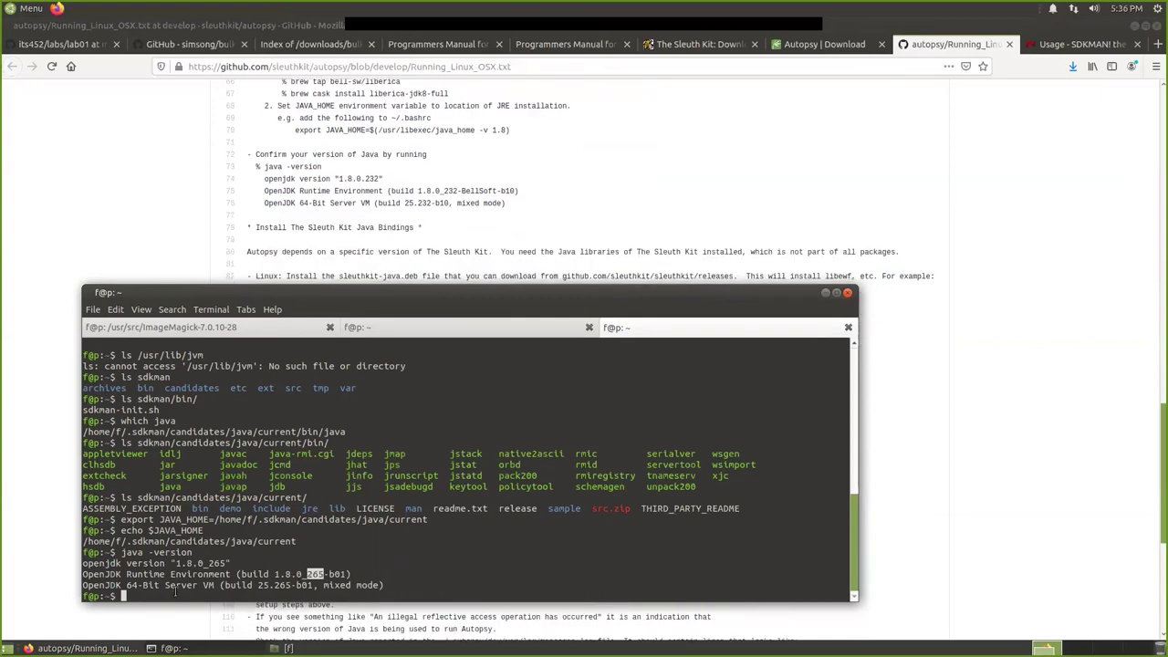
{"action": "left_click", "coordinate": [129, 563]}
{"action": "left_click_drag", "start_coordinate": [157, 574], "coordinate": [275, 571]}
{"action": "left_click", "coordinate": [129, 574]}
{"action": "scroll", "coordinate": [310, 219], "scroll_direction": "down", "scroll_amount": 2}
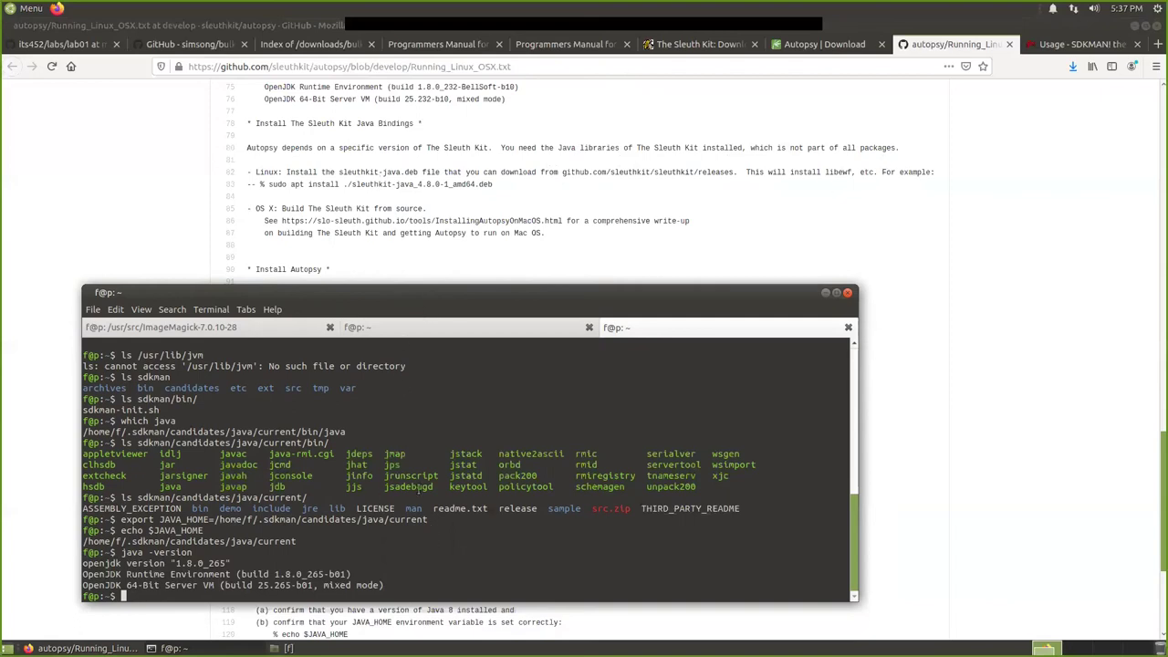
Enter the Downloads folder and list it to find the sleuthkit-java .deb file.
{"action": "type", "text": "cd Downloads/"}
{"action": "key", "text": "Return"}
{"action": "type", "text": "ls"}
{"action": "key", "text": "Return"}
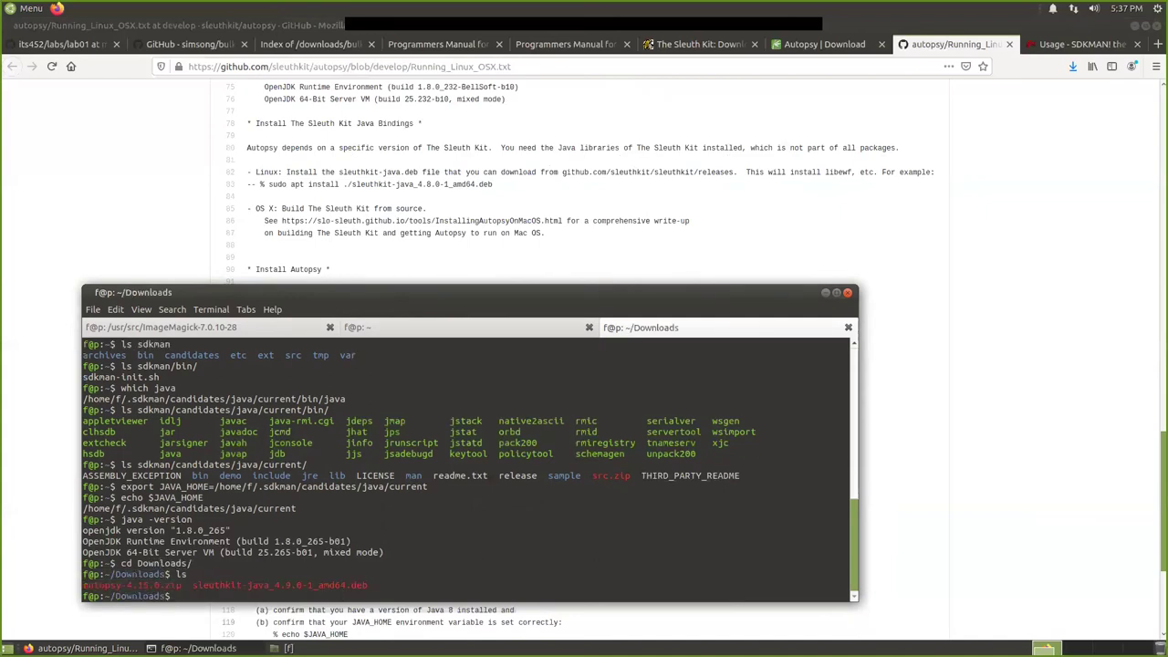
{"action": "left_click_drag", "start_coordinate": [191, 585], "coordinate": [368, 584]}
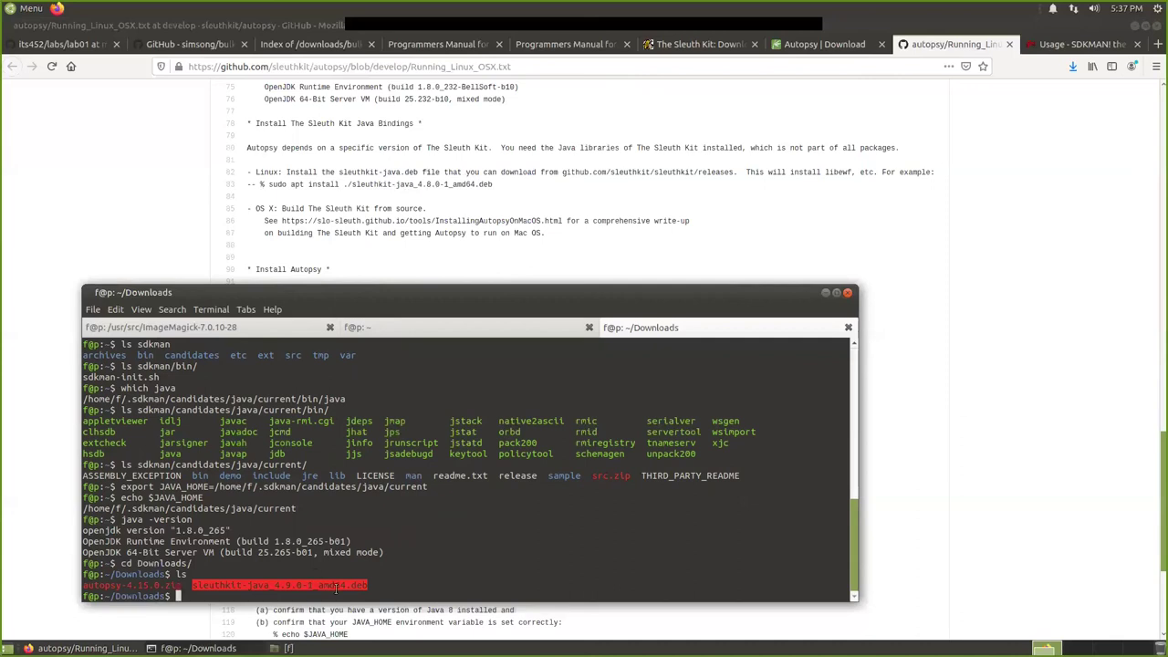
{"action": "left_click", "coordinate": [421, 566]}
Install ./sleuthkit-java_4.9.0-1_amd64.deb with sudo apt, entering the password and confirming Y.
{"action": "type", "text": "sudo apt install ./"}
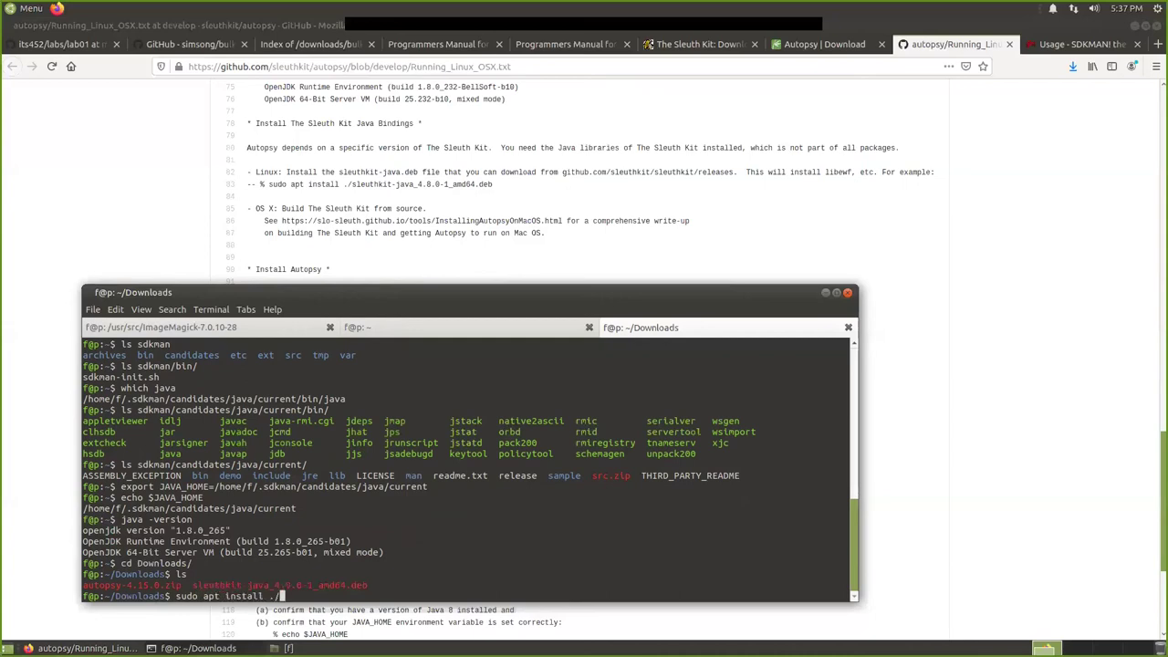
{"action": "type", "text": "sle"}
{"action": "key", "text": "Tab"}
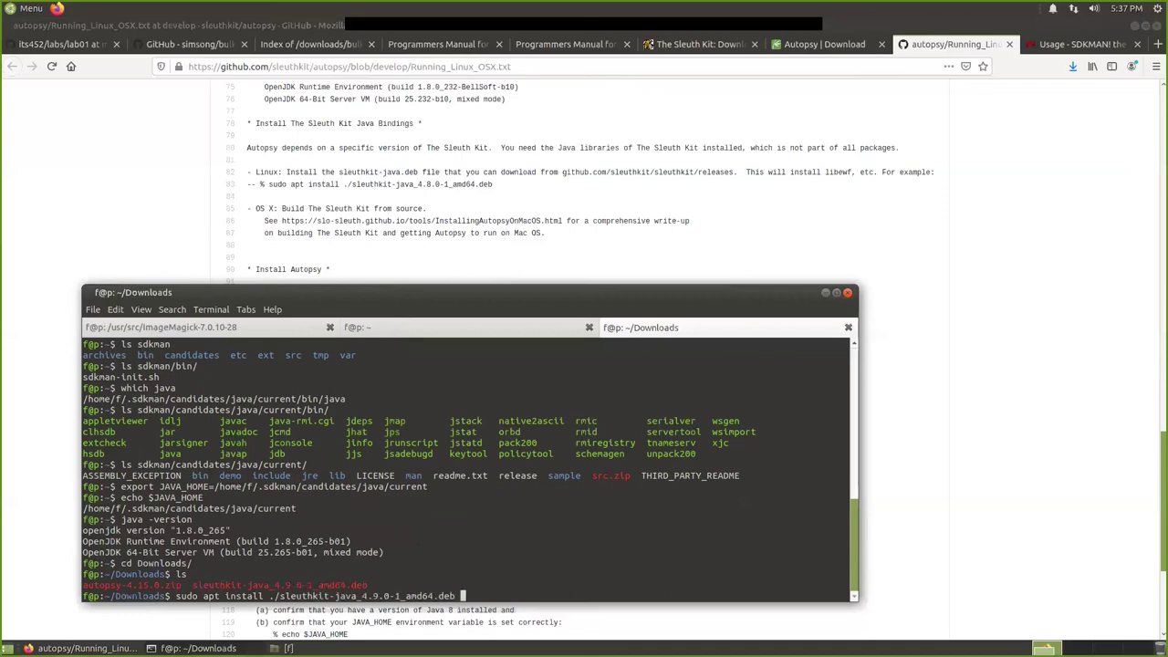
{"action": "key", "text": "Return"}
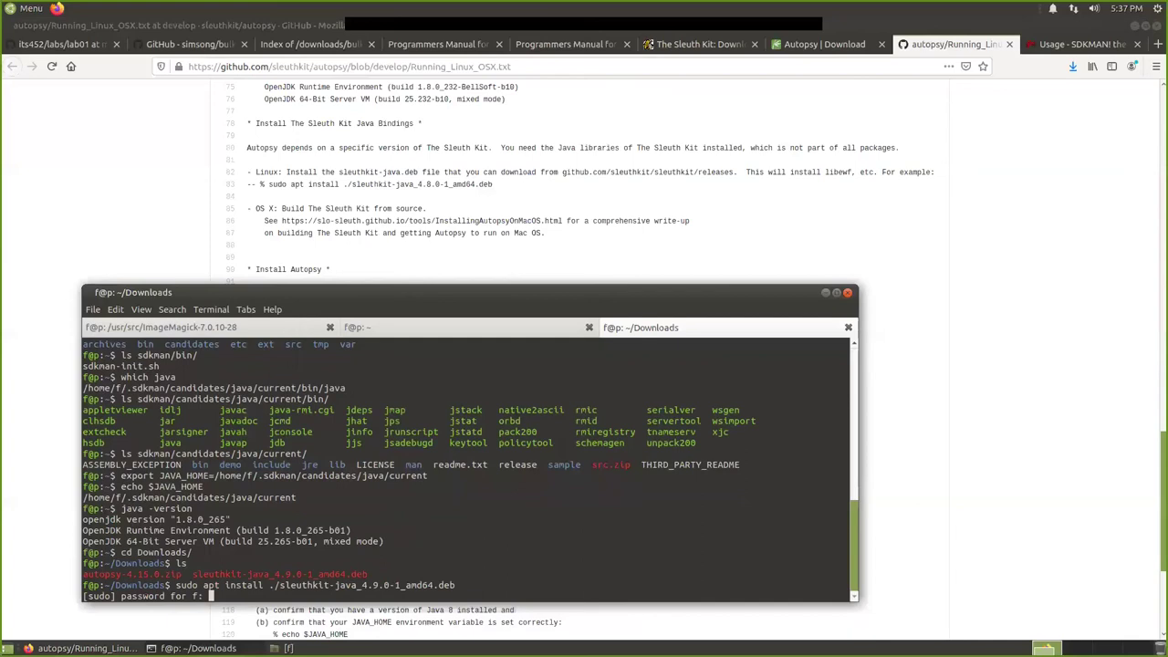
{"action": "key", "text": "Return"}
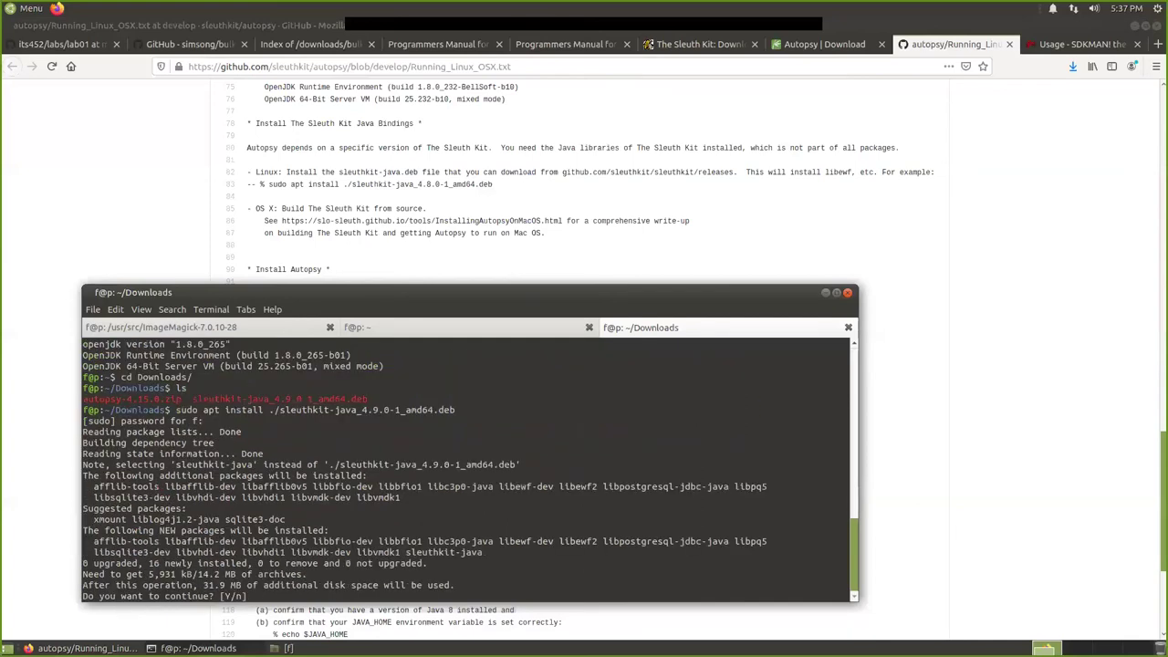
{"action": "type", "text": "Y"}
{"action": "key", "text": "Return"}
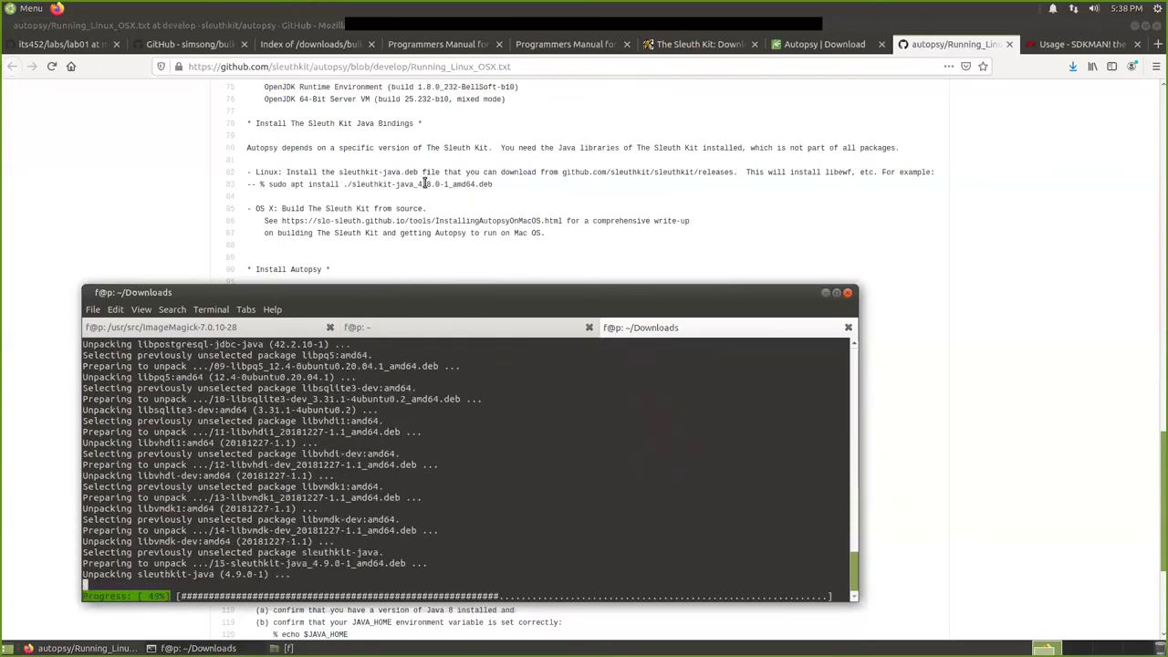
{"action": "scroll", "coordinate": [365, 210], "scroll_direction": "down", "scroll_amount": 3}
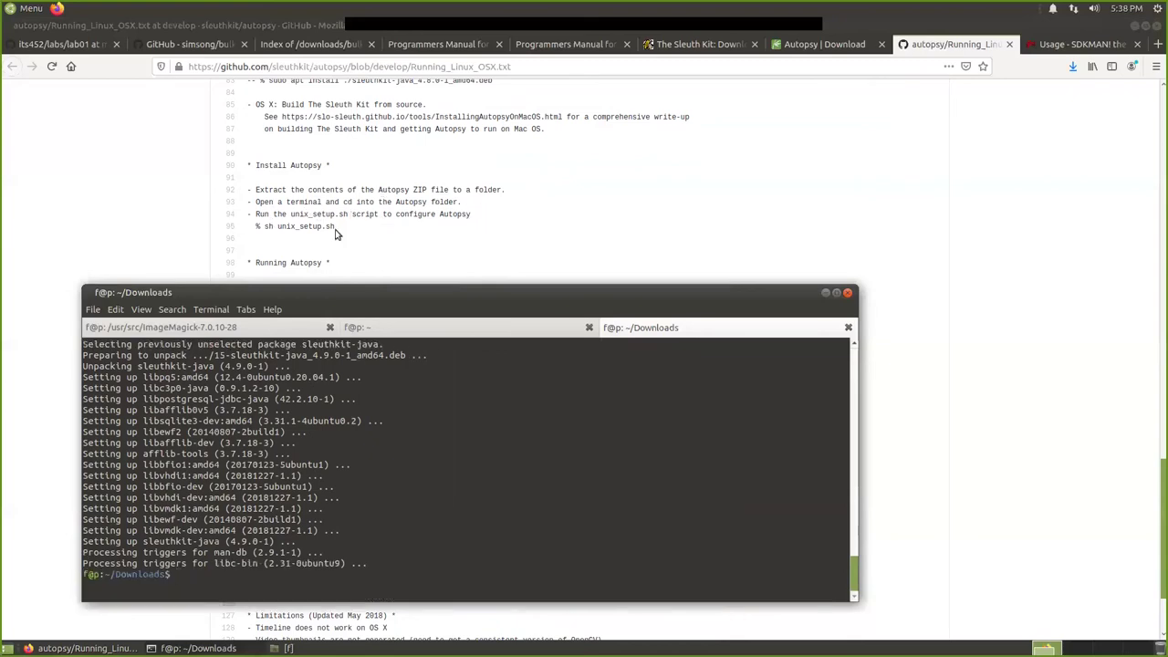
{"action": "scroll", "coordinate": [360, 246], "scroll_direction": "down", "scroll_amount": 1}
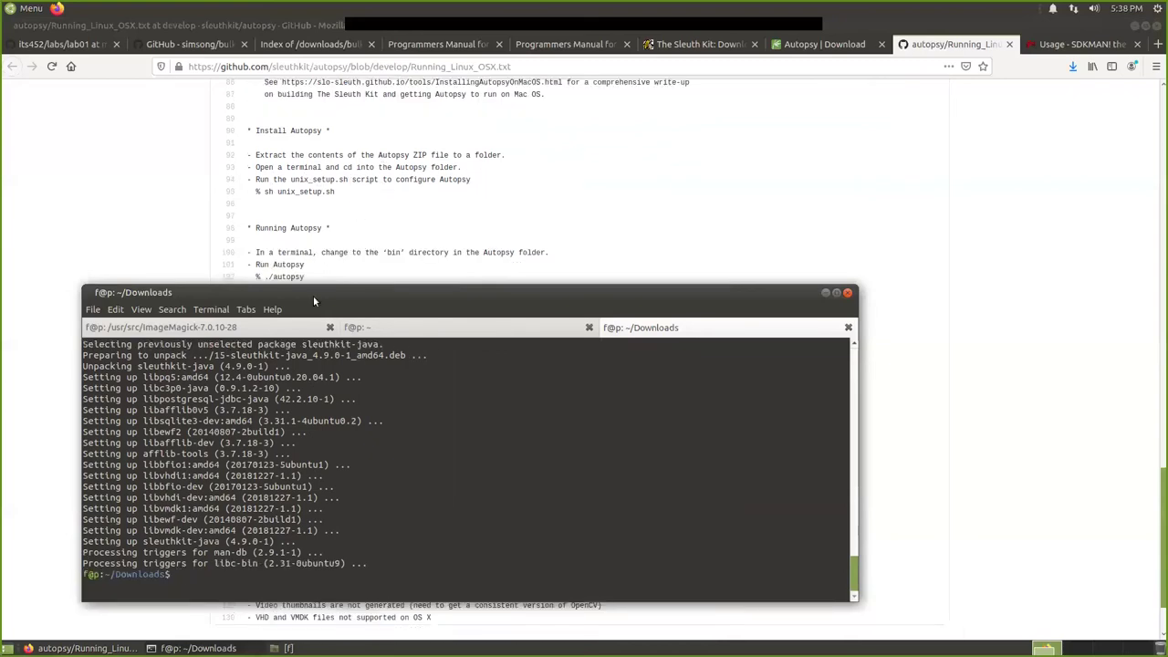
List Downloads again and run '7z x autopsy-4.15.0.zip' to extract Autopsy.
{"action": "type", "text": "ls"}
{"action": "key", "text": "Return"}
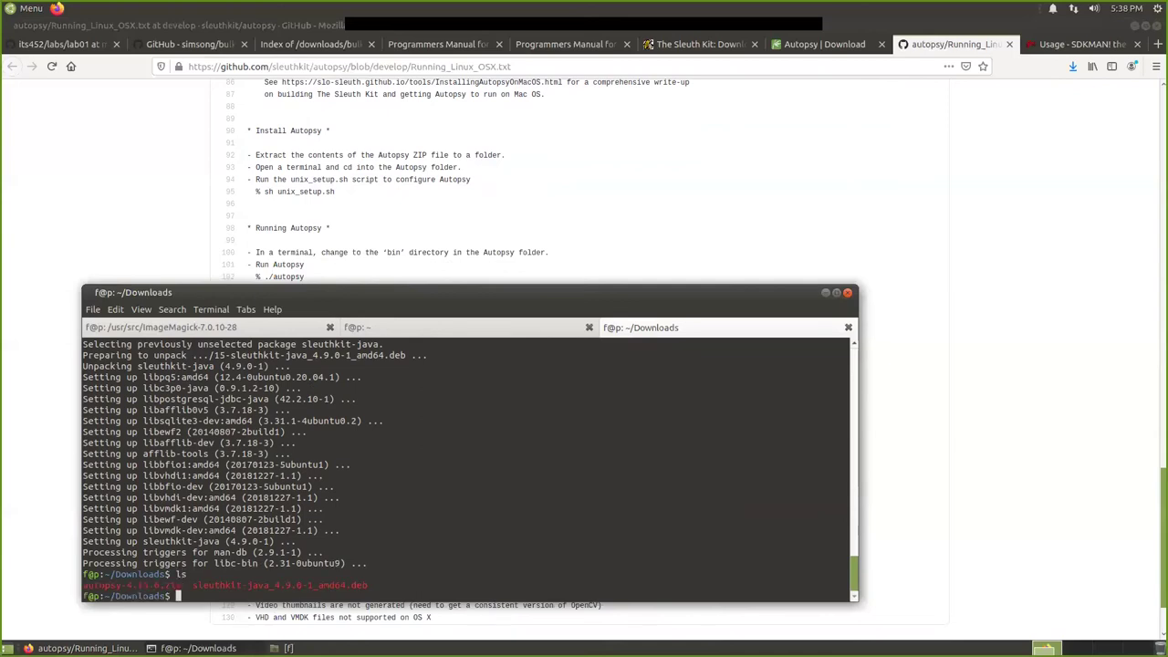
{"action": "type", "text": "7z x autopsy-4.15.0.zip"}
{"action": "key", "text": "Return"}
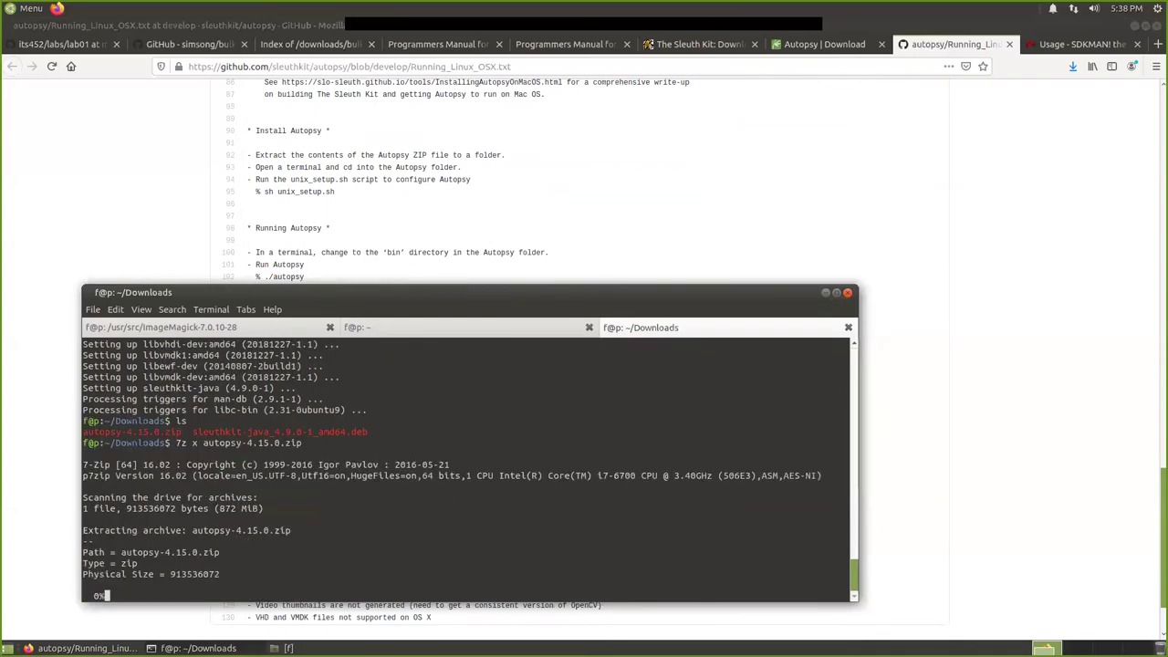
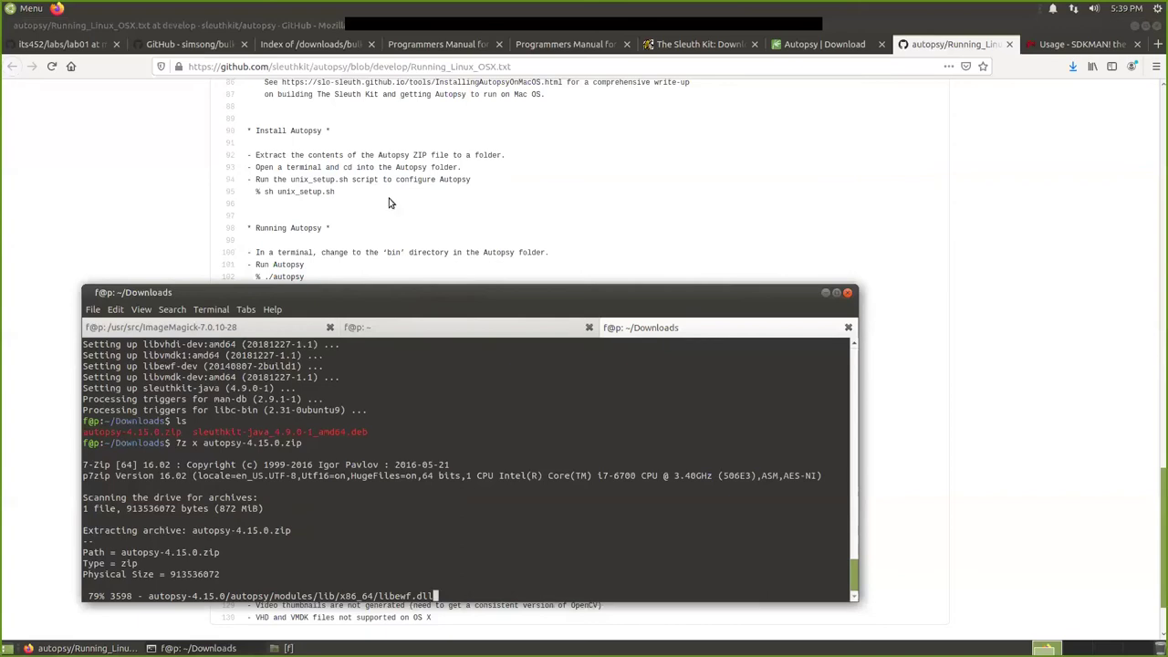
Let the autopsy-4.15.0.zip extraction finish, then clear the junk characters from the prompt.
{"action": "scroll", "coordinate": [376, 201], "scroll_direction": "down", "scroll_amount": 2}
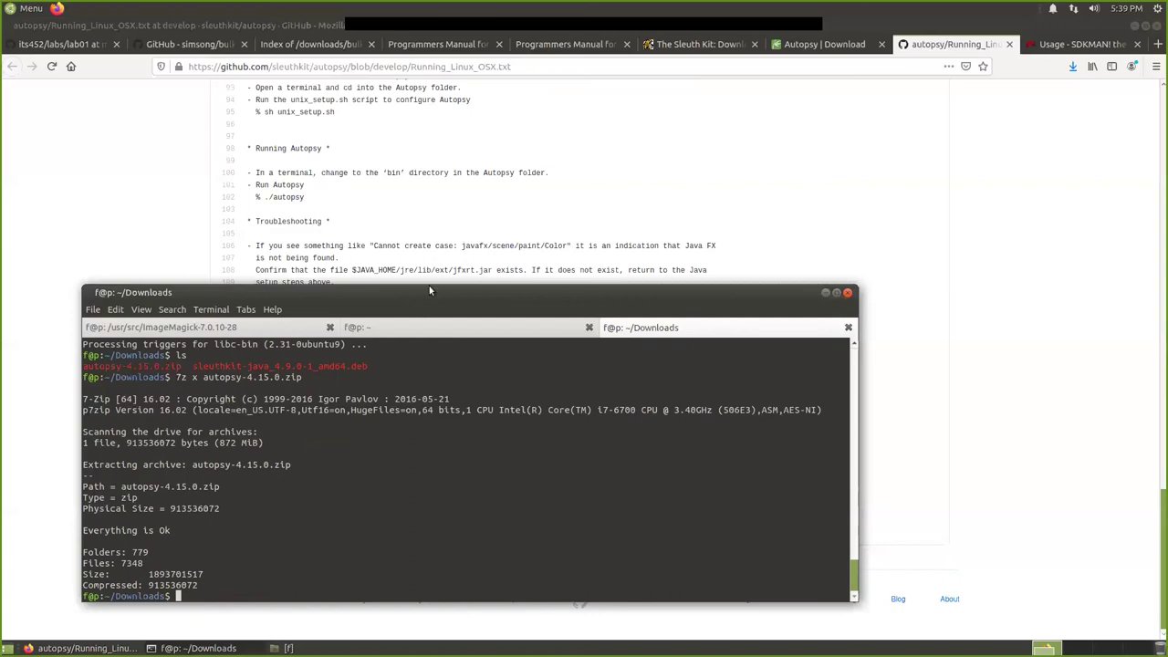
{"action": "left_click", "coordinate": [699, 188]}
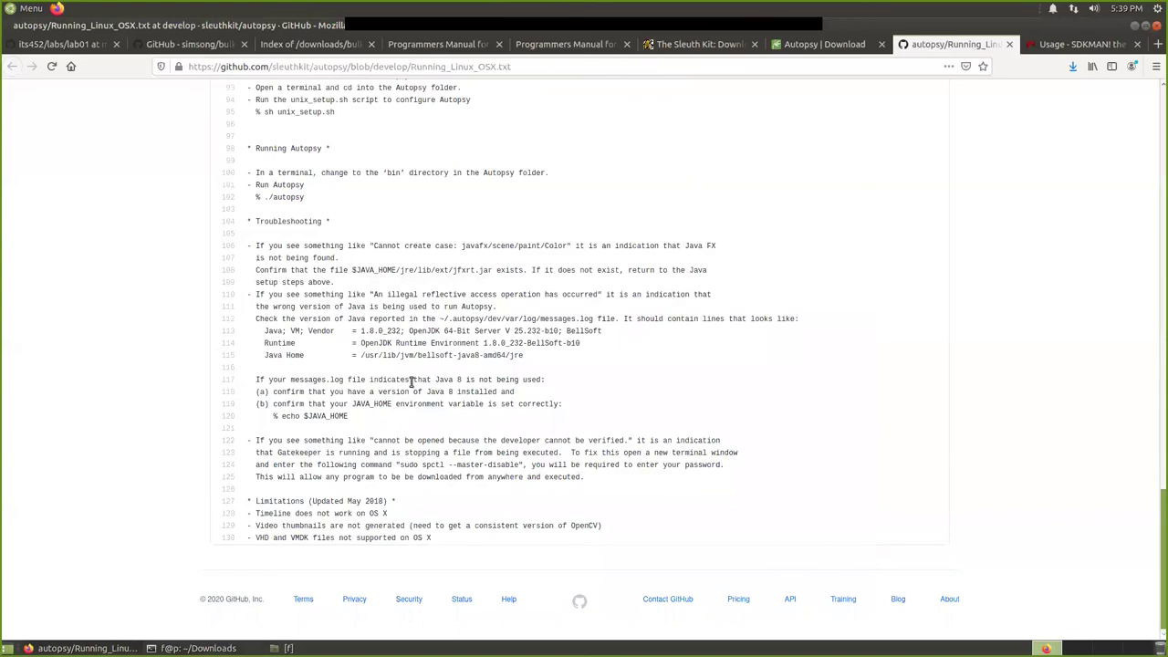
{"action": "left_click", "coordinate": [255, 648]}
{"action": "type", "text": "lkjkjkl"}
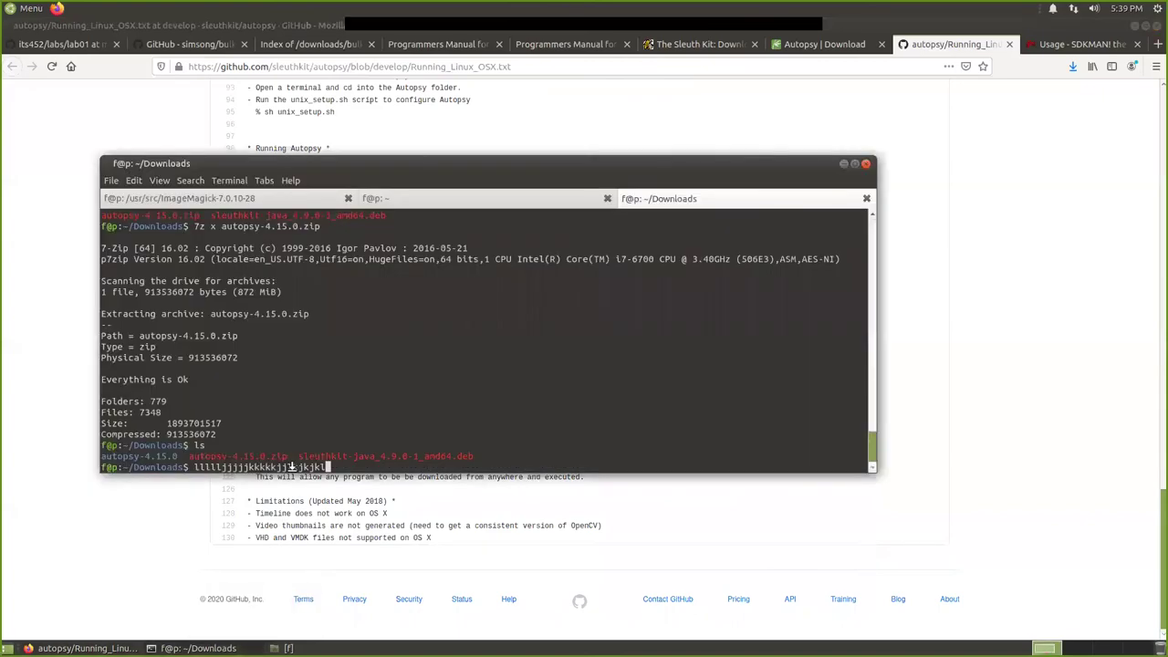
{"action": "key", "text": "BackSpace"}
{"action": "key", "text": "BackSpace"}
{"action": "key", "text": "BackSpace"}
{"action": "key", "text": "BackSpace"}
{"action": "key", "text": "BackSpace"}
{"action": "key", "text": "BackSpace"}
{"action": "key", "text": "BackSpace"}
{"action": "key", "text": "BackSpace"}
{"action": "key", "text": "BackSpace"}
{"action": "key", "text": "BackSpace"}
{"action": "key", "text": "BackSpace"}
{"action": "key", "text": "BackSpace"}
{"action": "key", "text": "BackSpace"}
{"action": "key", "text": "BackSpace"}
{"action": "key", "text": "BackSpace"}
{"action": "key", "text": "BackSpace"}
{"action": "key", "text": "BackSpace"}
{"action": "key", "text": "BackSpace"}
{"action": "key", "text": "BackSpace"}
{"action": "key", "text": "BackSpace"}
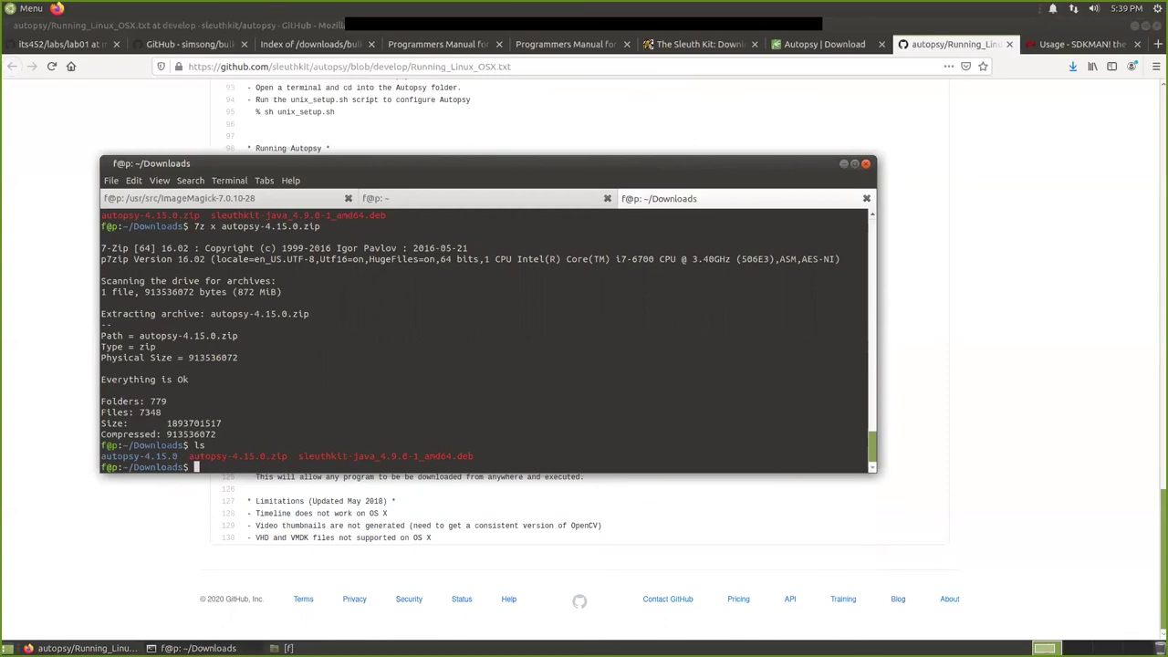
Run ls in Downloads to confirm the autopsy-4.15.0 folder now appears.
{"action": "type", "text": "ls"}
{"action": "key", "text": "Return"}
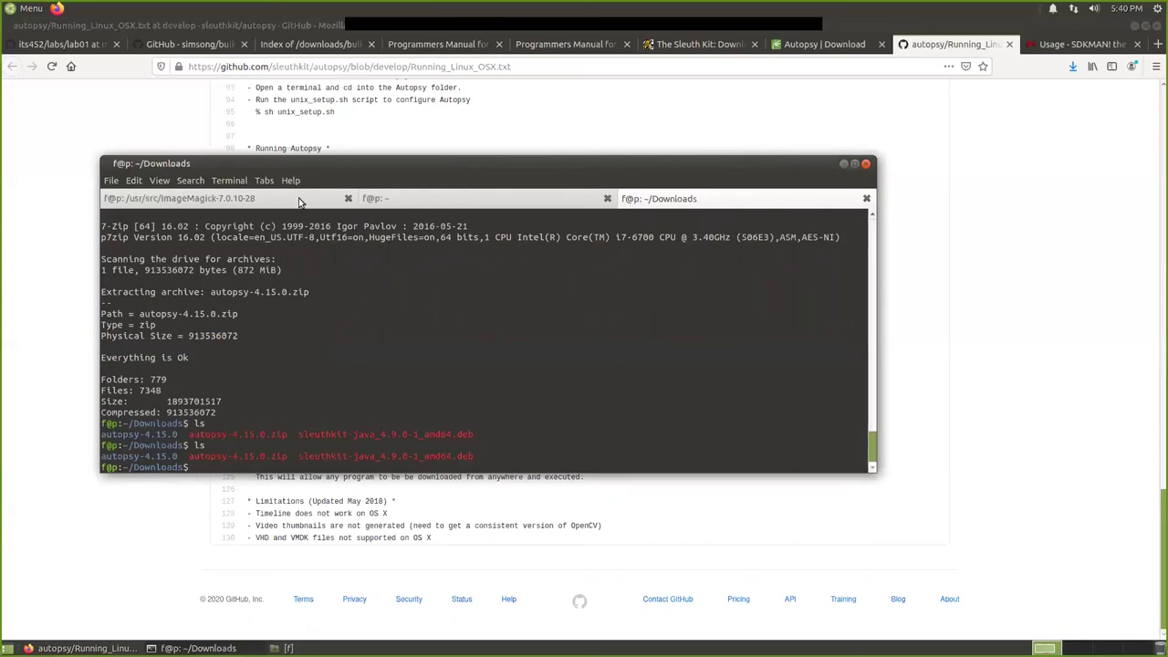
{"action": "left_click_drag", "start_coordinate": [308, 180], "coordinate": [321, 255]}
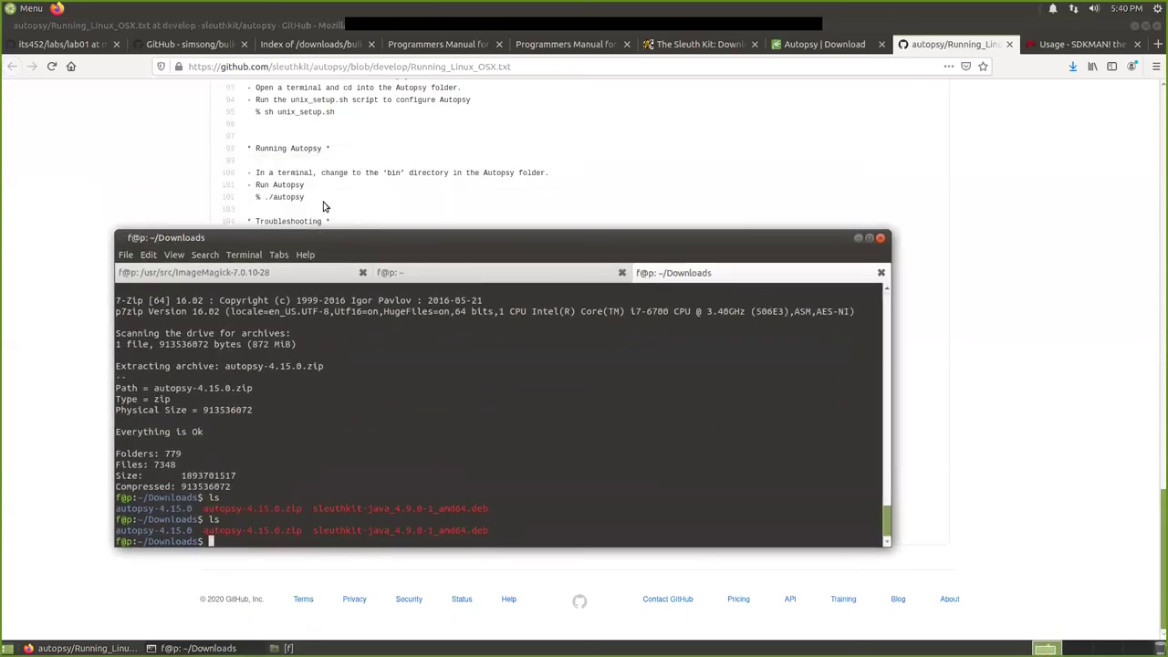
{"action": "scroll", "coordinate": [335, 171], "scroll_direction": "up", "scroll_amount": 1}
{"action": "scroll", "coordinate": [335, 171], "scroll_direction": "up", "scroll_amount": 1}
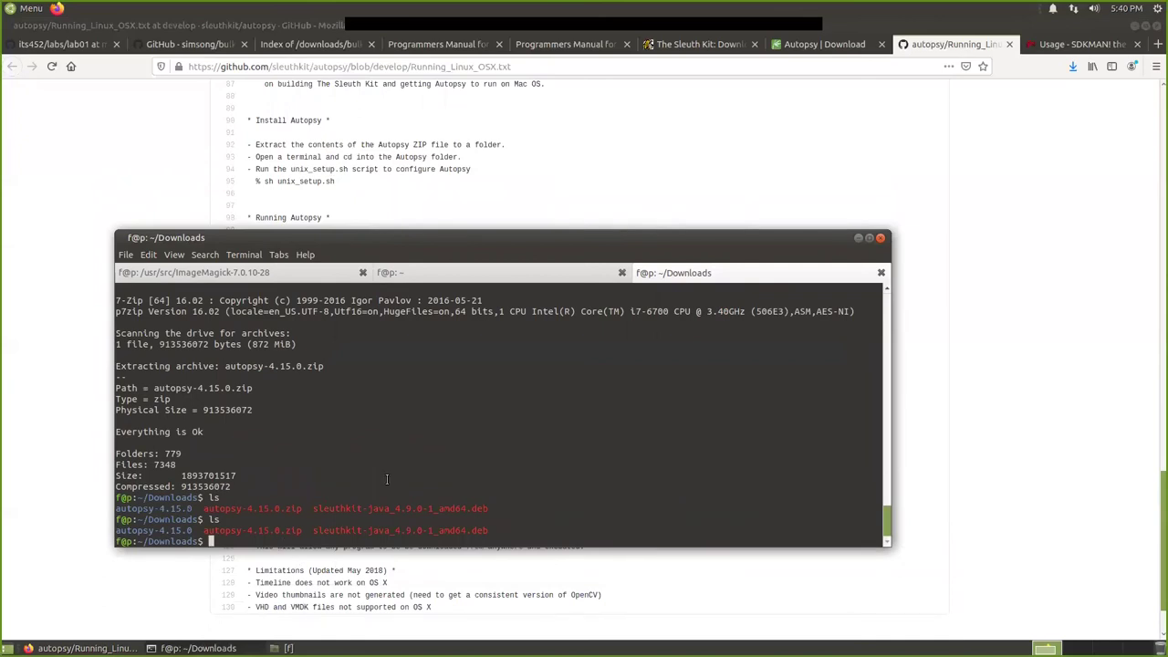
Change into autopsy-4.15.0 and list its contents to locate unix_setup.sh.
{"action": "type", "text": "cd auto"}
{"action": "key", "text": "Tab"}
{"action": "key", "text": "Return"}
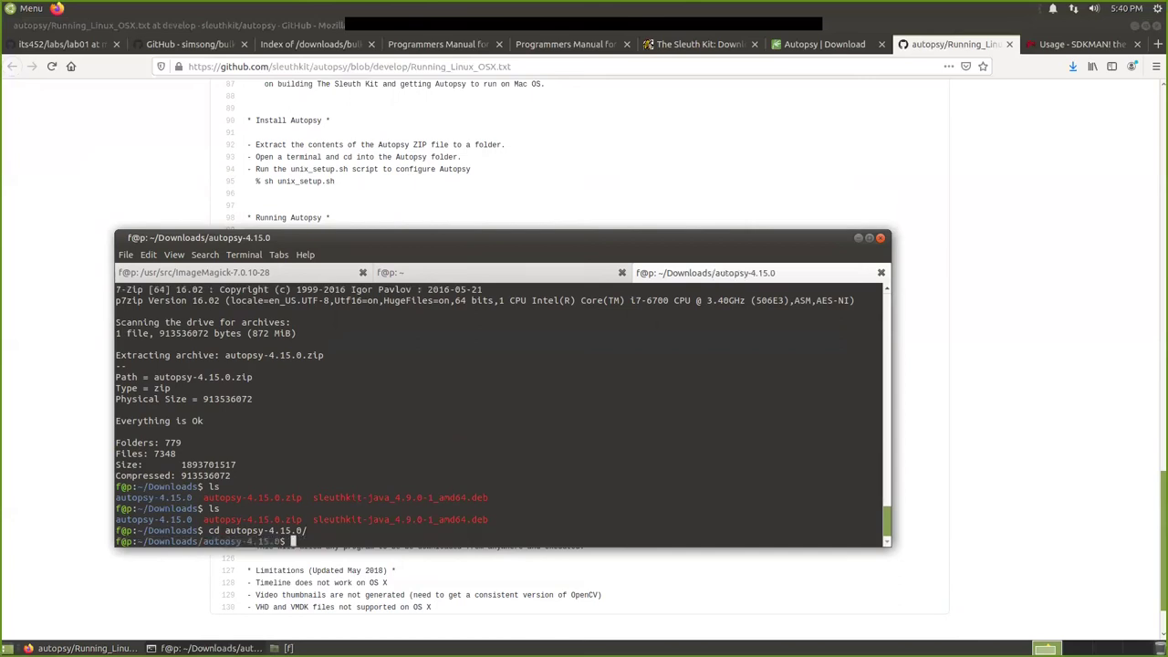
{"action": "type", "text": "ls"}
{"action": "key", "text": "Return"}
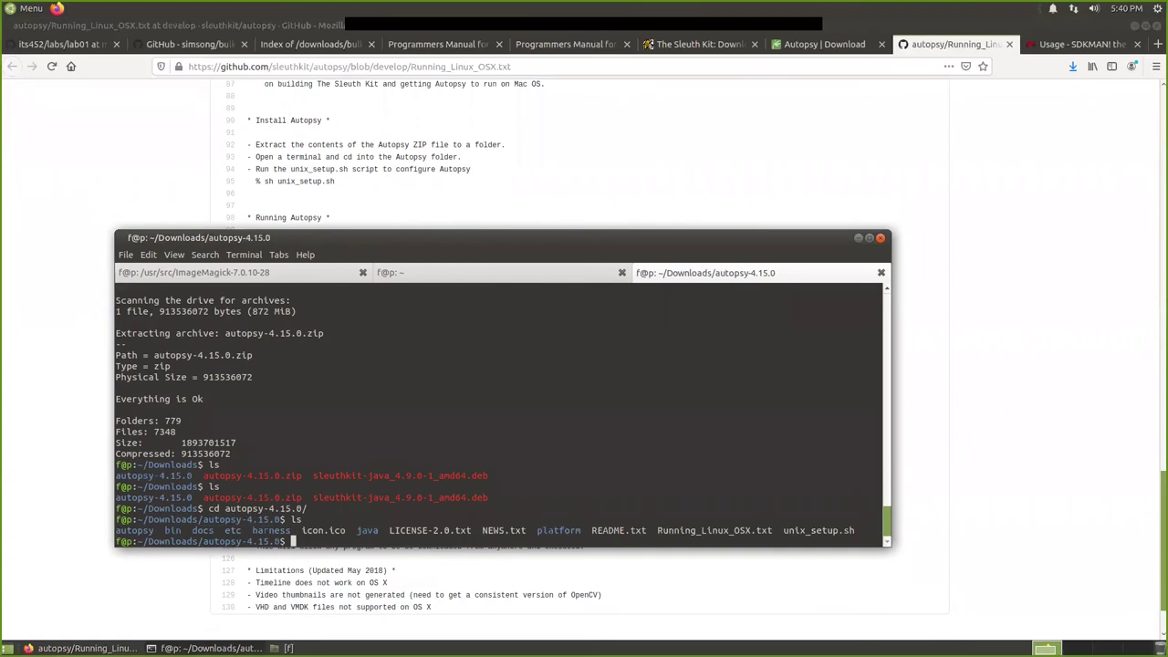
{"action": "left_click", "coordinate": [429, 276]}
{"action": "left_click", "coordinate": [259, 276]}
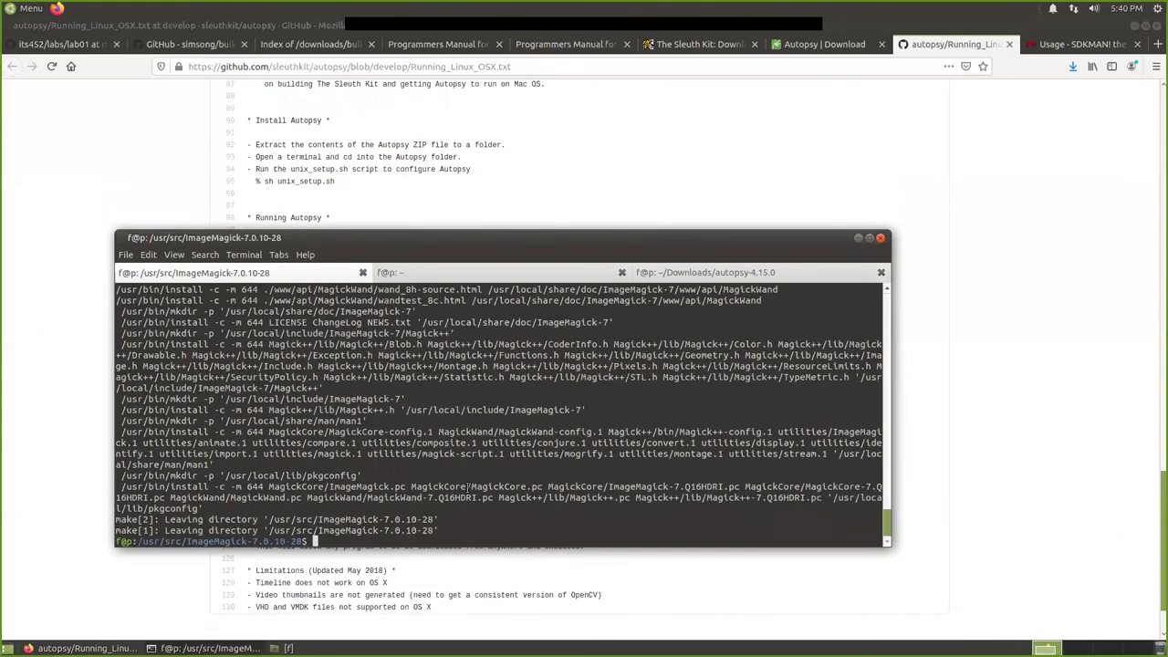
{"action": "left_click", "coordinate": [748, 272]}
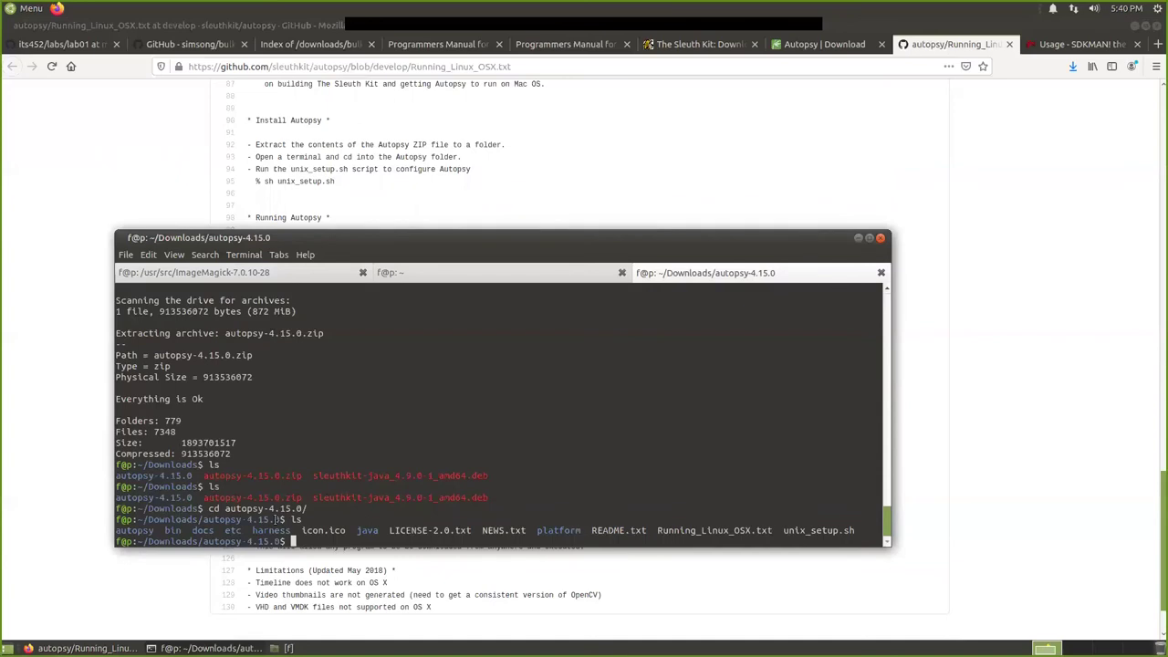
{"action": "left_click_drag", "start_coordinate": [783, 530], "coordinate": [854, 531]}
{"action": "left_click", "coordinate": [748, 545]}
Run sh unix_setup.sh to configure Autopsy, then type ./bin/autopsy at the prompt.
{"action": "type", "text": "sh unix"}
{"action": "key", "text": "Tab"}
{"action": "key", "text": "Return"}
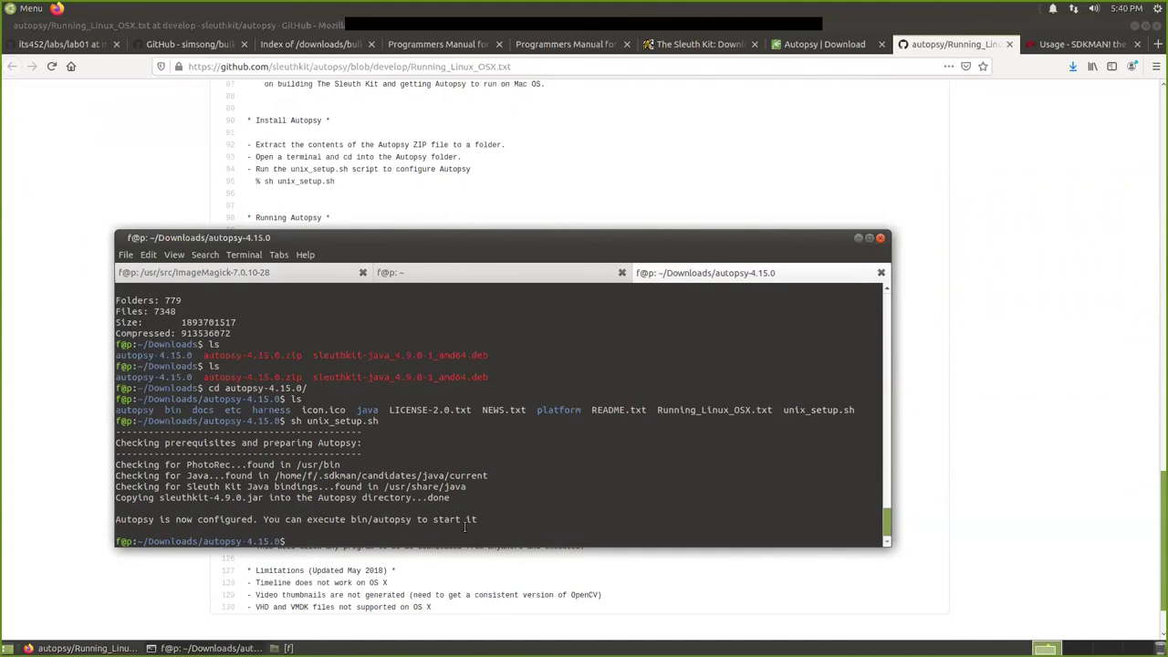
{"action": "scroll", "coordinate": [389, 204], "scroll_direction": "down", "scroll_amount": 2}
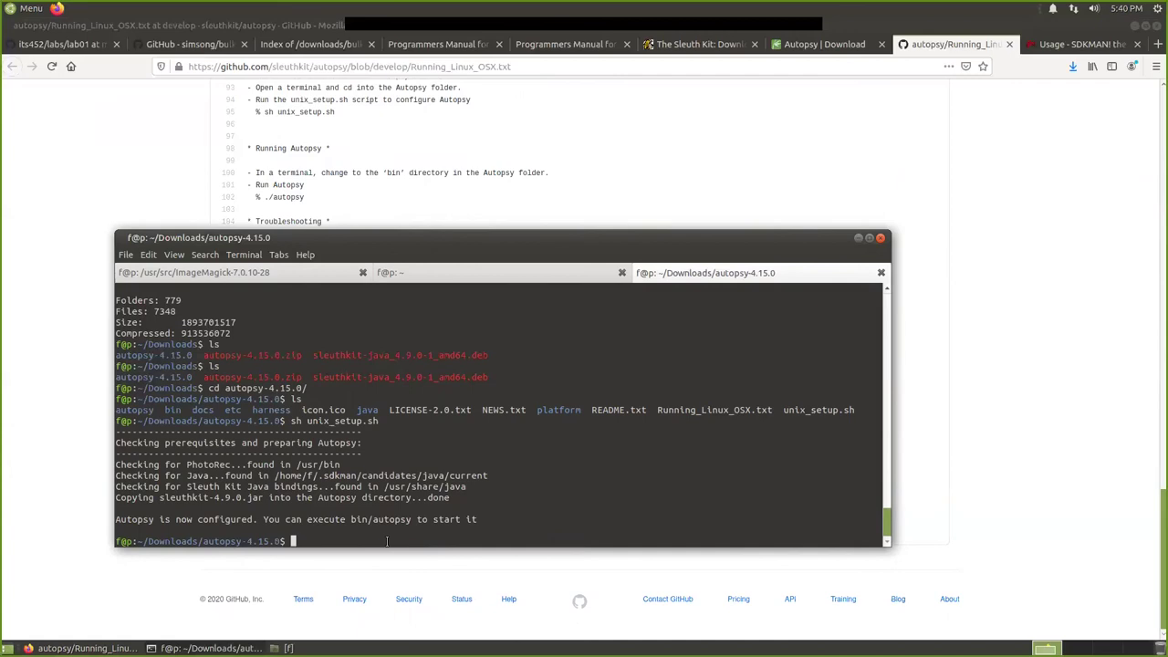
{"action": "type", "text": "./bin/autopsy"}
{"action": "left_click_drag", "start_coordinate": [351, 239], "coordinate": [352, 311]}
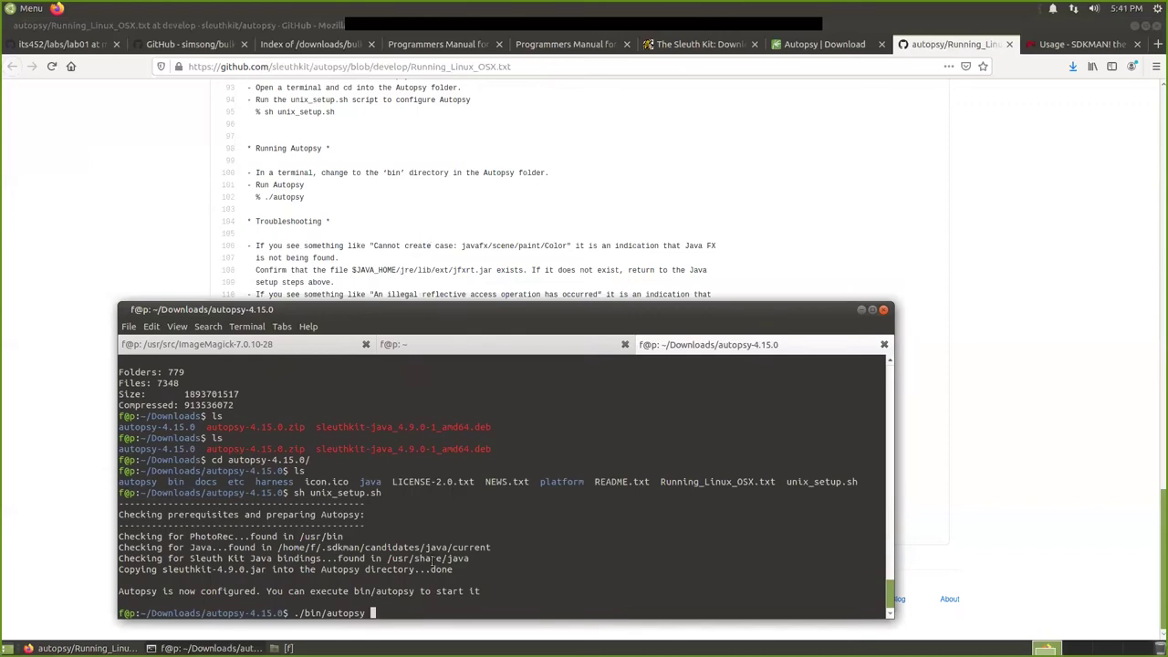
Run ./bin/autopsy to start Autopsy 4.15.0.
{"action": "key", "text": "Return"}
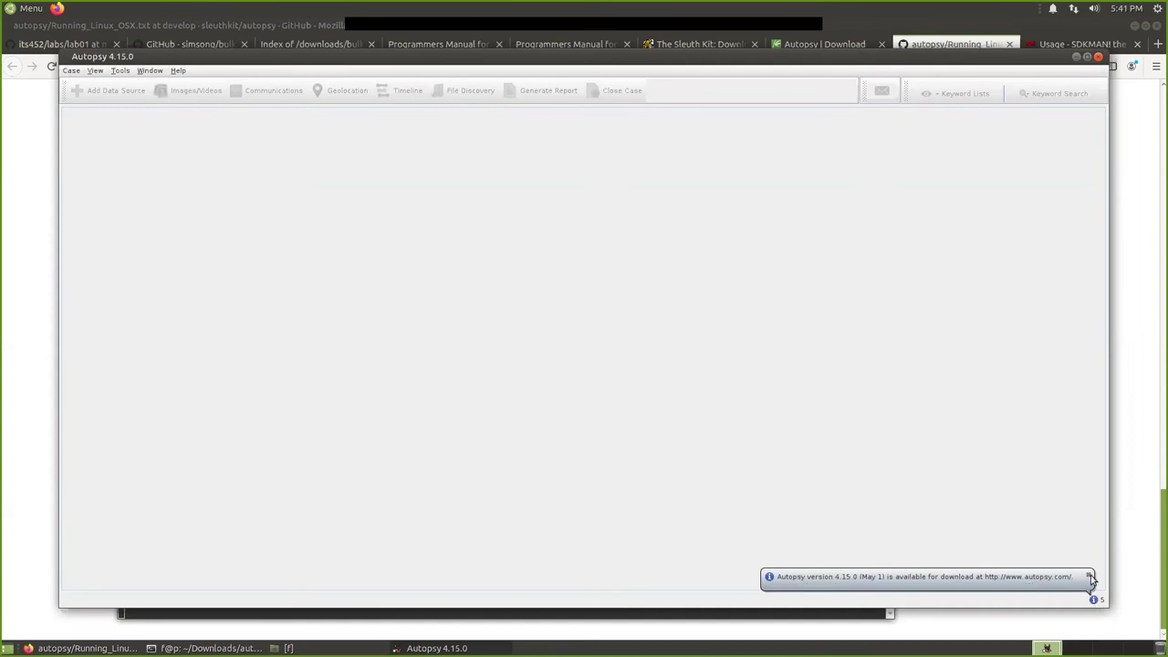
Dismiss the update notice, read the JavaFX startup error notifications, then close Autopsy.
{"action": "left_click", "coordinate": [1090, 577]}
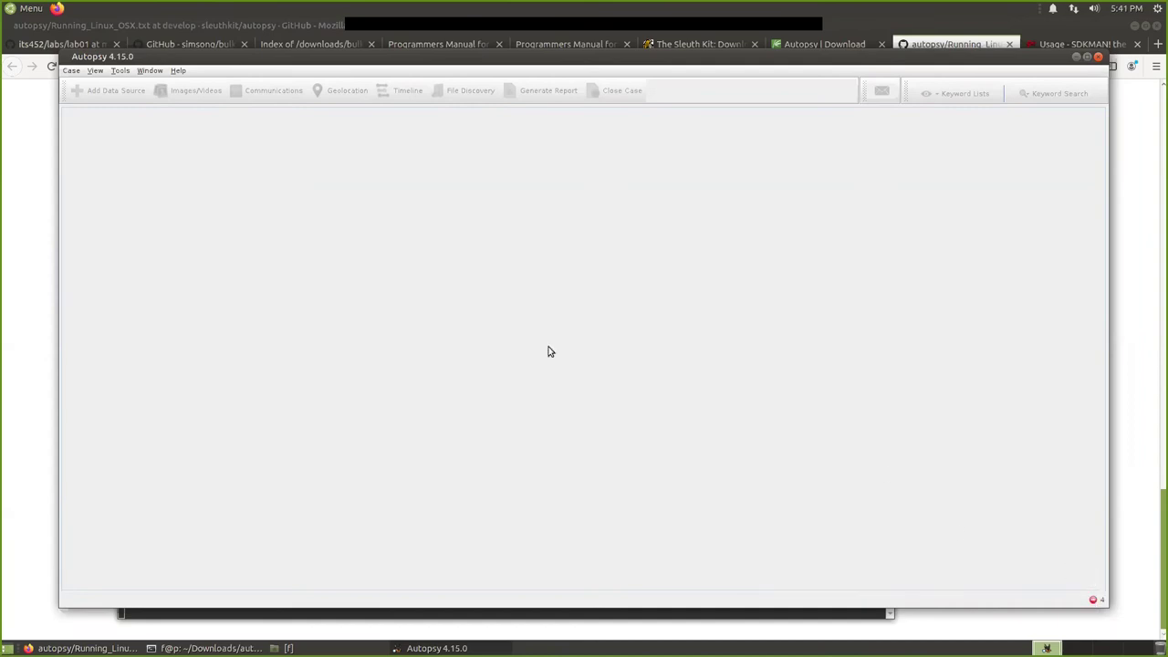
{"action": "left_click", "coordinate": [1093, 602]}
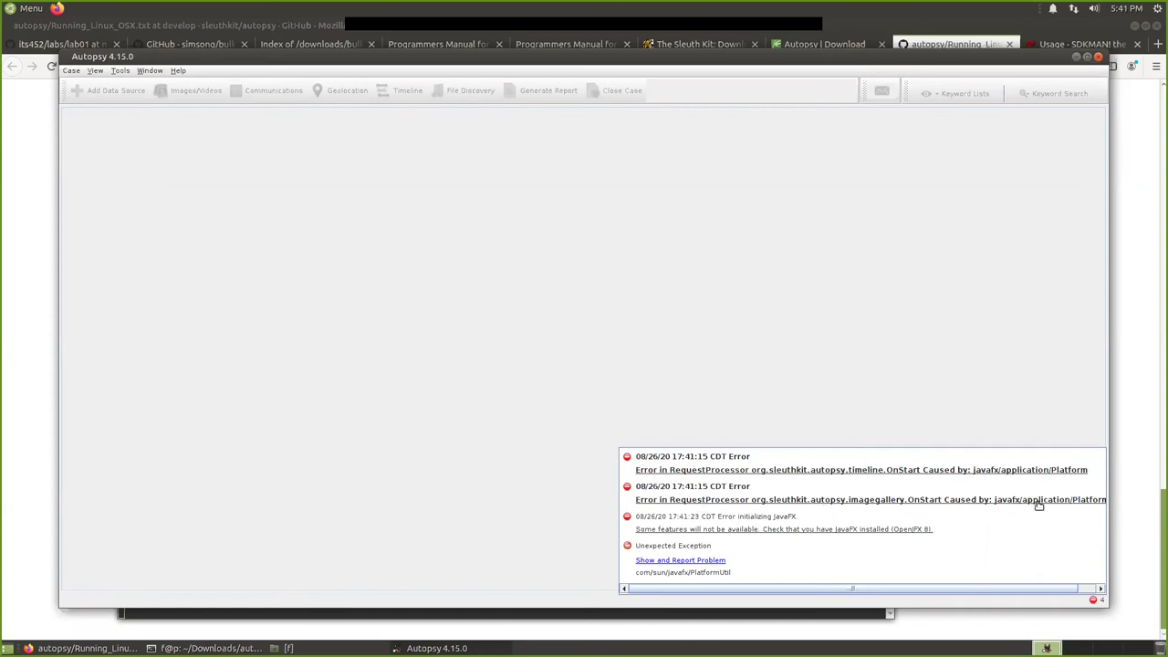
{"action": "scroll", "coordinate": [913, 511], "scroll_direction": "right", "scroll_amount": 1}
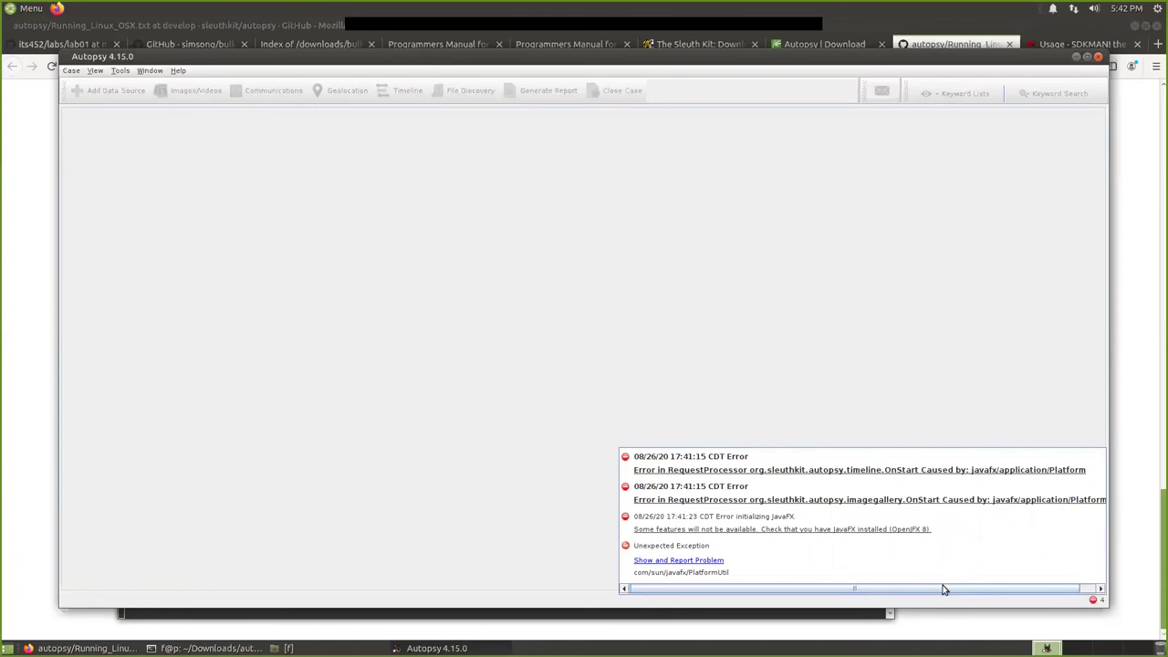
{"action": "mouse_move", "coordinate": [210, 648]}
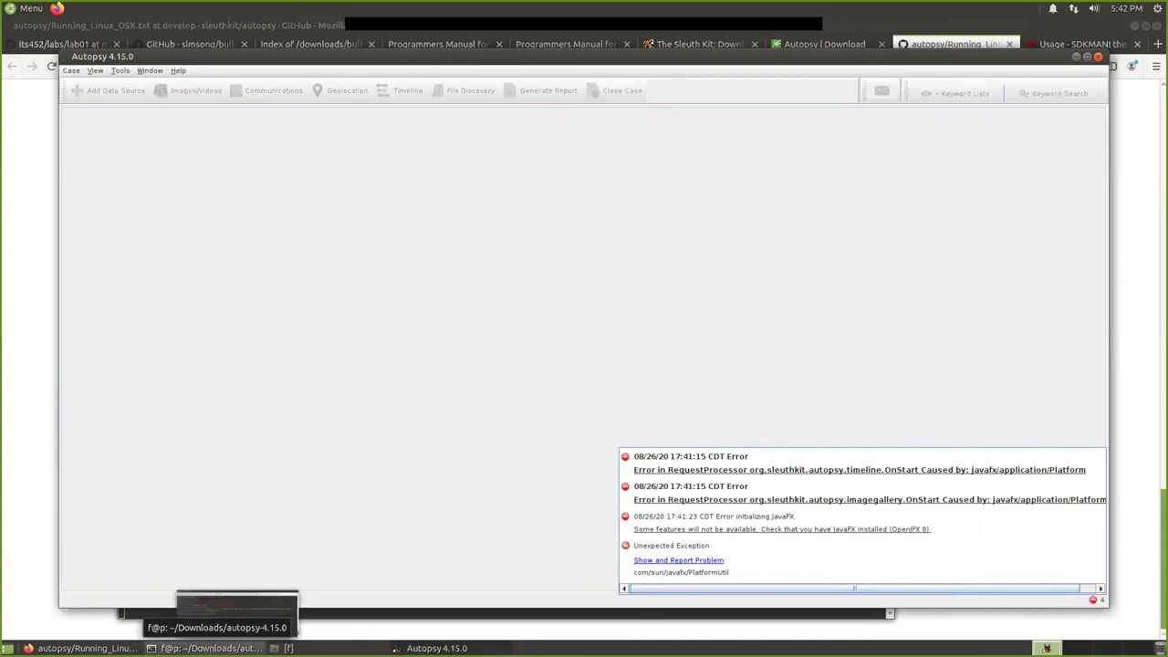
{"action": "left_click", "coordinate": [210, 648]}
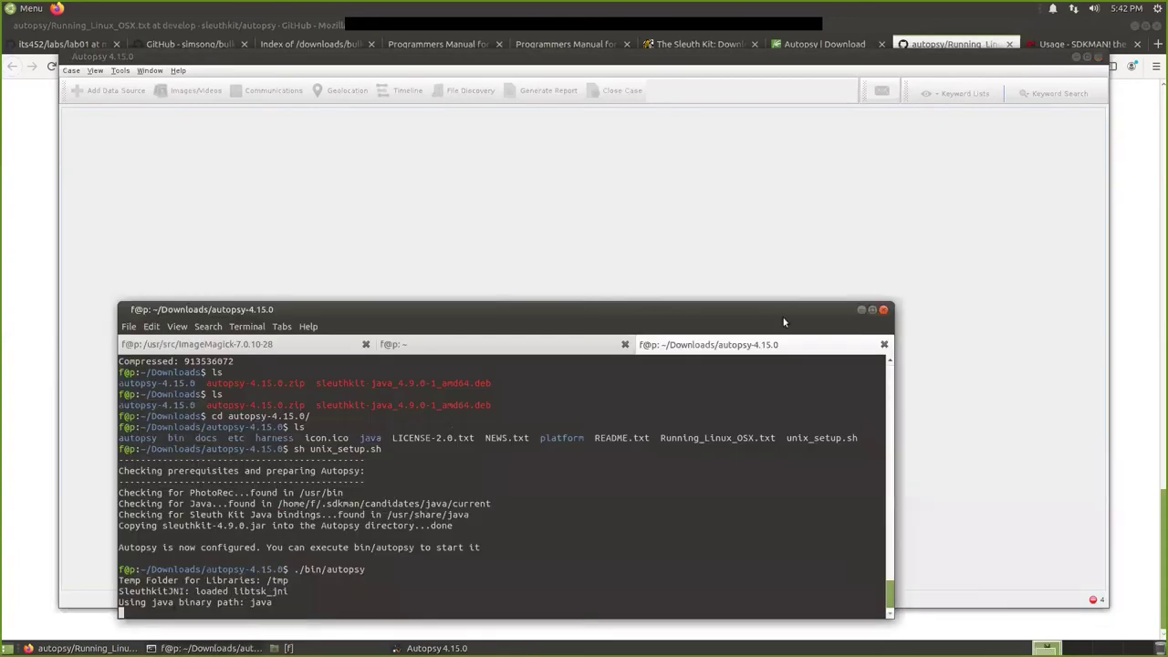
{"action": "left_click", "coordinate": [1098, 57]}
Check the guide's javafx troubleshooting note and Java 8 install steps, then return to the terminal's home session.
{"action": "left_click", "coordinate": [403, 274]}
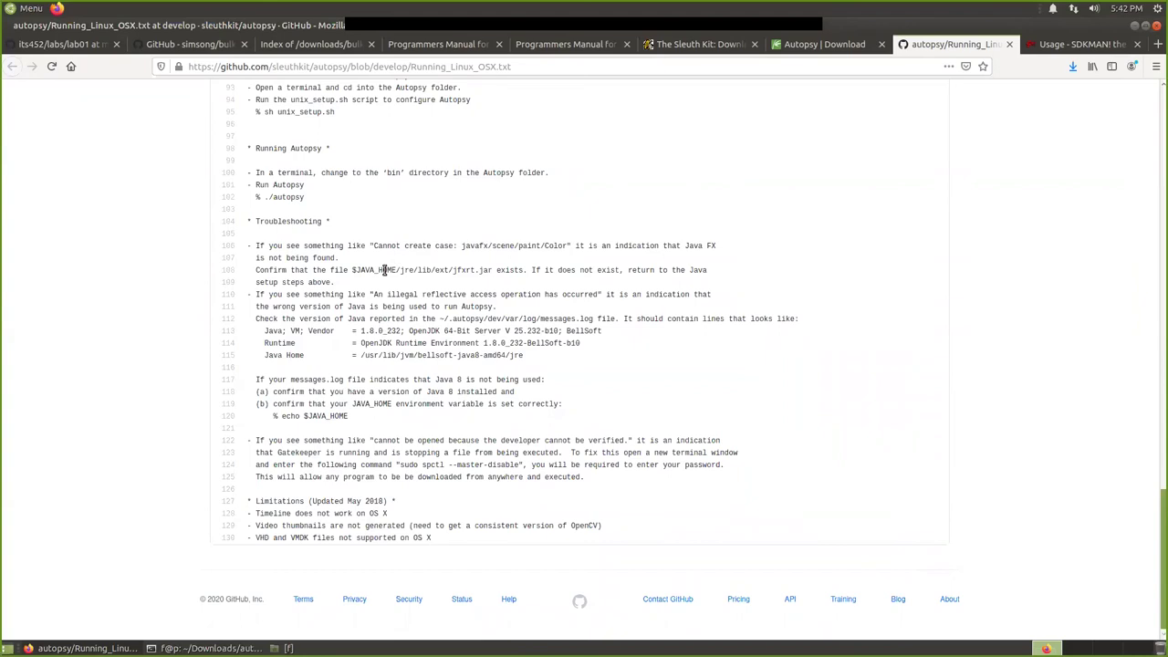
{"action": "left_click_drag", "start_coordinate": [466, 246], "coordinate": [655, 244]}
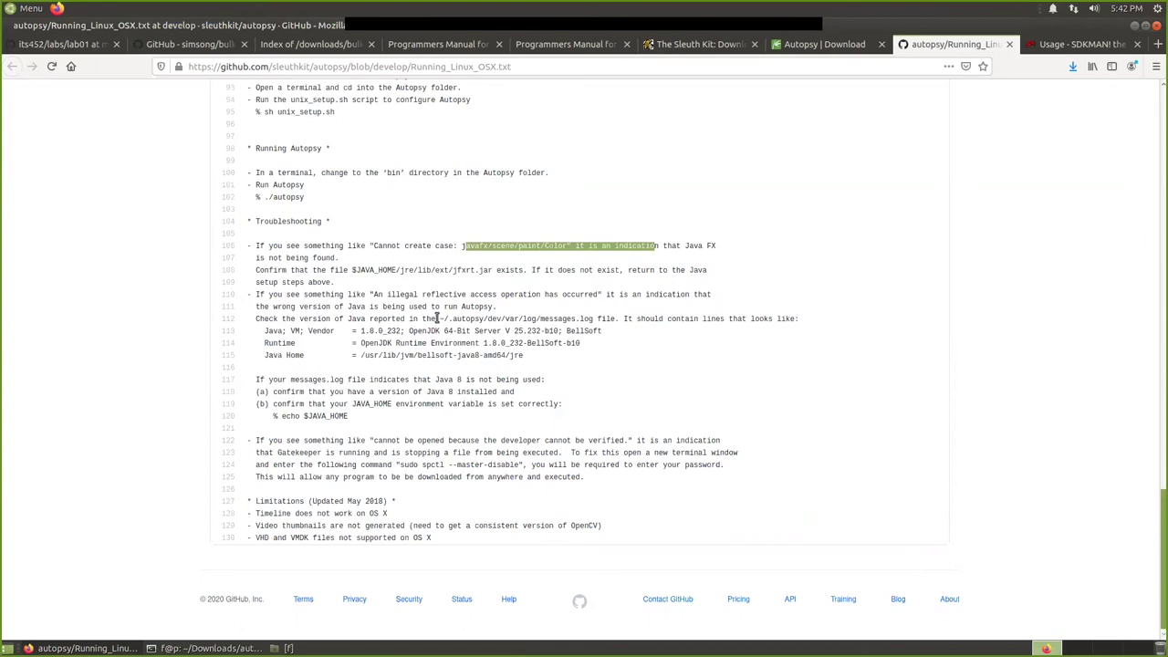
{"action": "scroll", "coordinate": [438, 318], "scroll_direction": "up", "scroll_amount": 8}
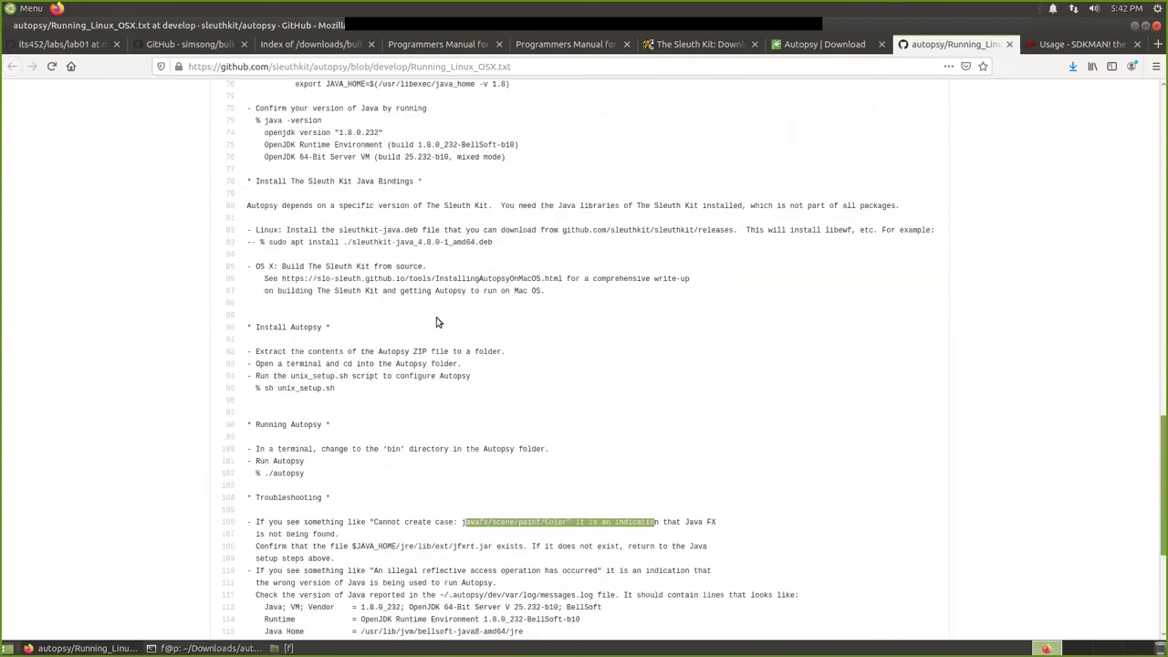
{"action": "scroll", "coordinate": [438, 323], "scroll_direction": "up", "scroll_amount": 7}
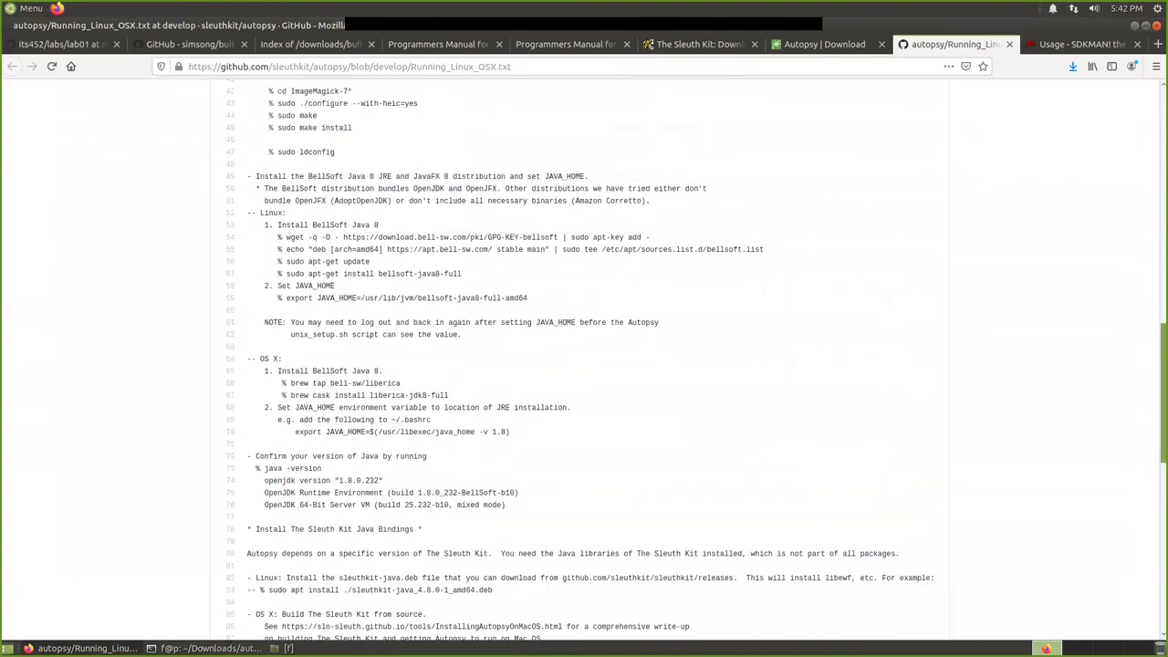
{"action": "mouse_move", "coordinate": [205, 648]}
{"action": "left_click", "coordinate": [256, 598]}
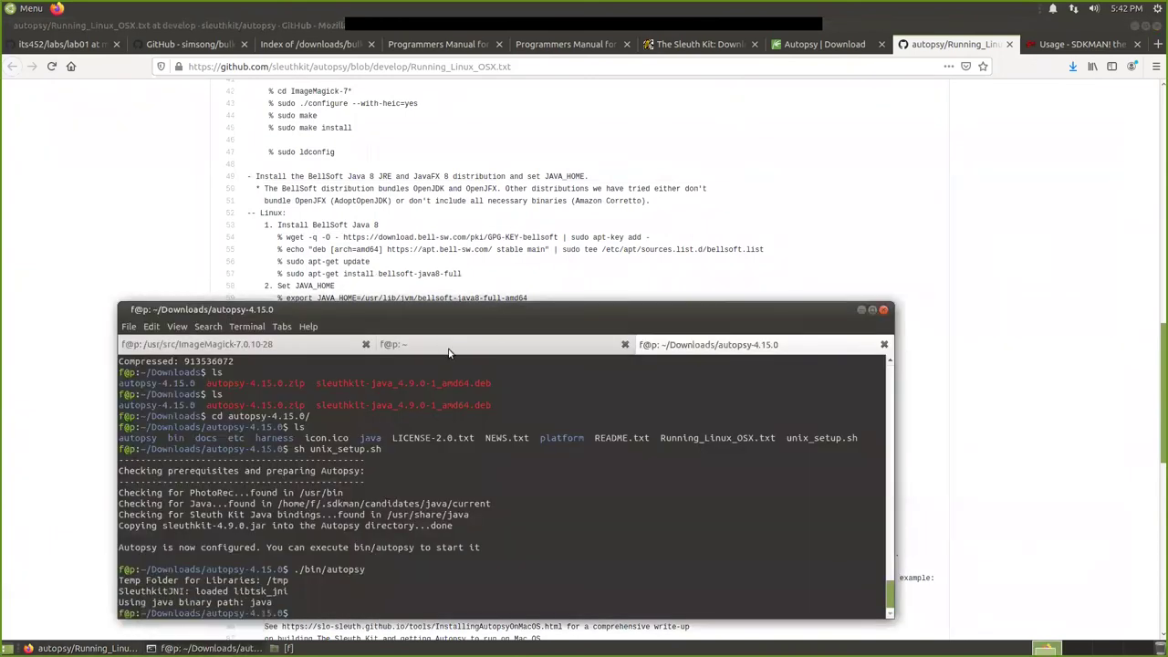
{"action": "left_click", "coordinate": [450, 346]}
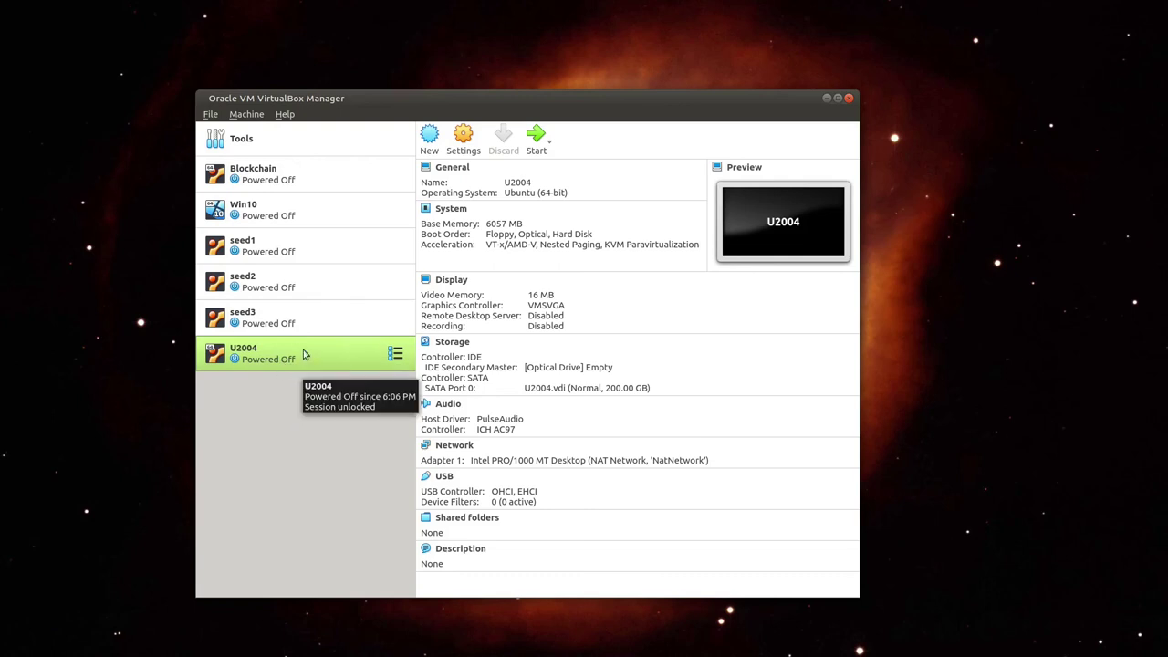
{"action": "left_click", "coordinate": [530, 137]}
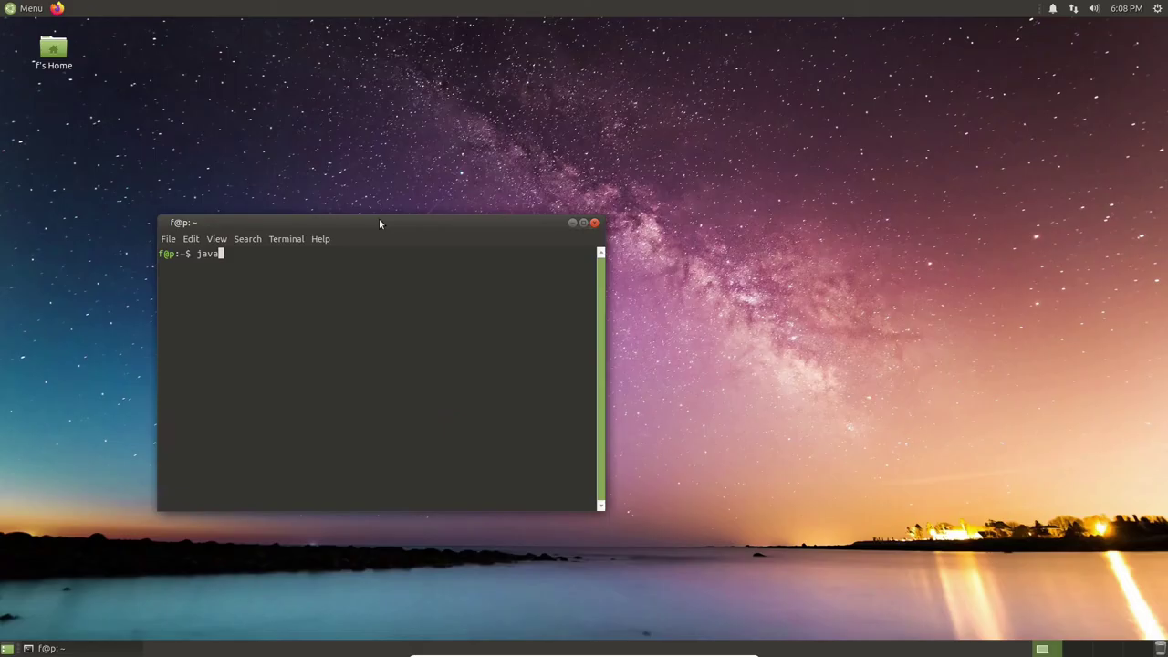
Run java -version and which java, then enter sdk list.
{"action": "type", "text": "-v"}
{"action": "type", "text": "ersion"}
{"action": "key", "text": "Return"}
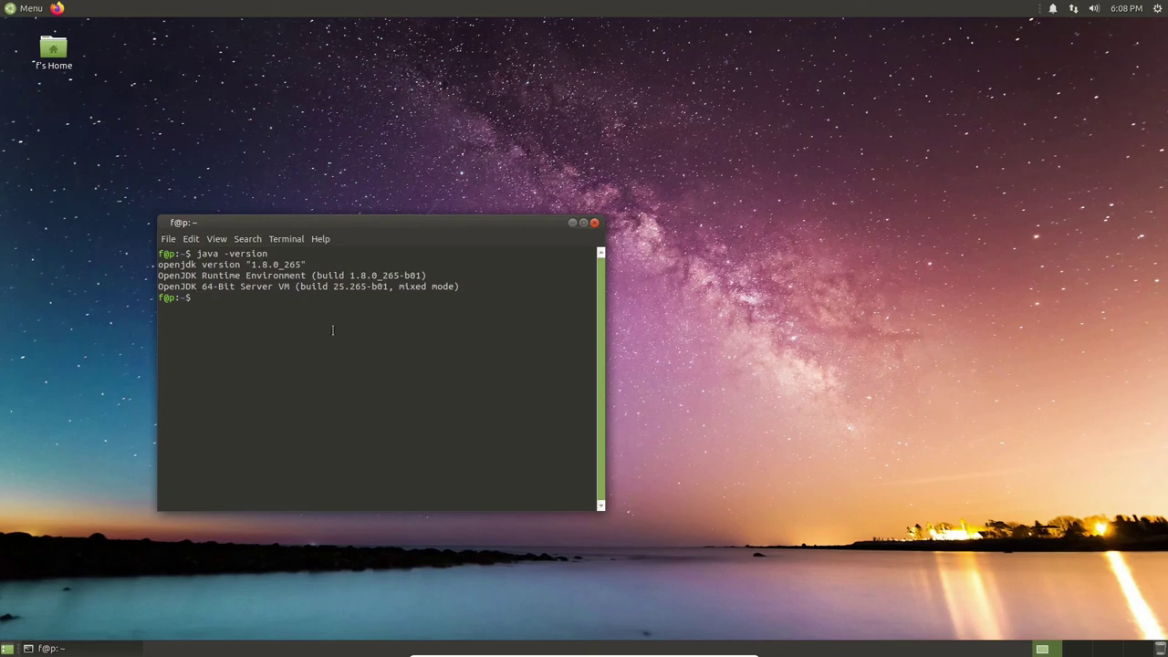
{"action": "type", "text": "which java"}
{"action": "key", "text": "Return"}
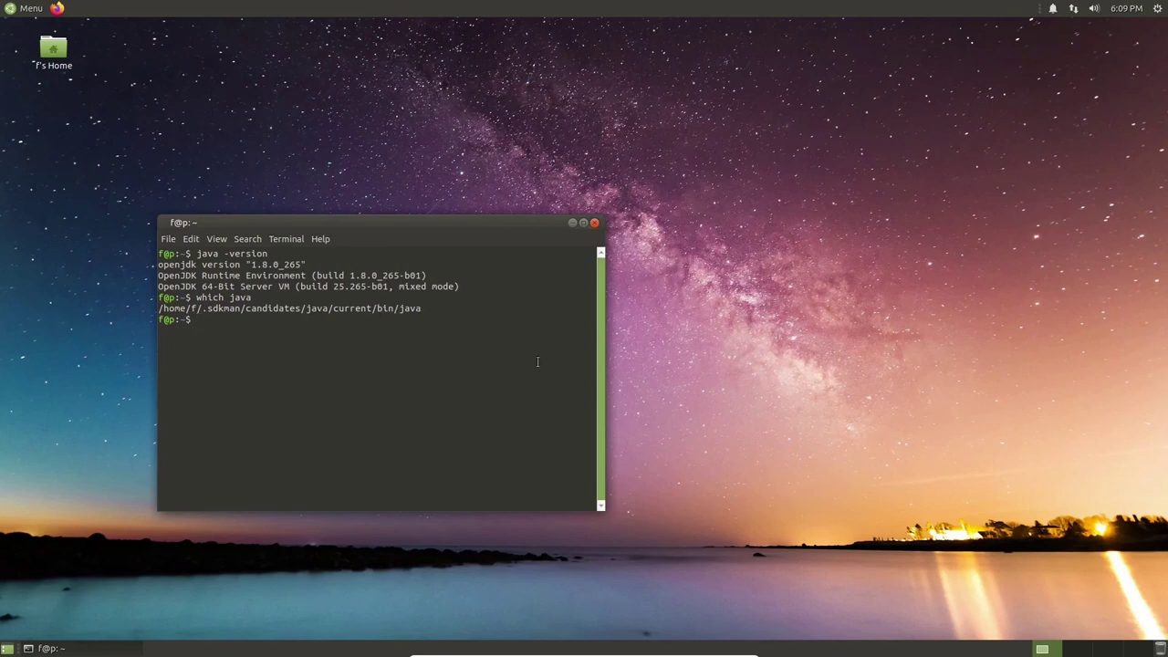
{"action": "type", "text": "sdk list"}
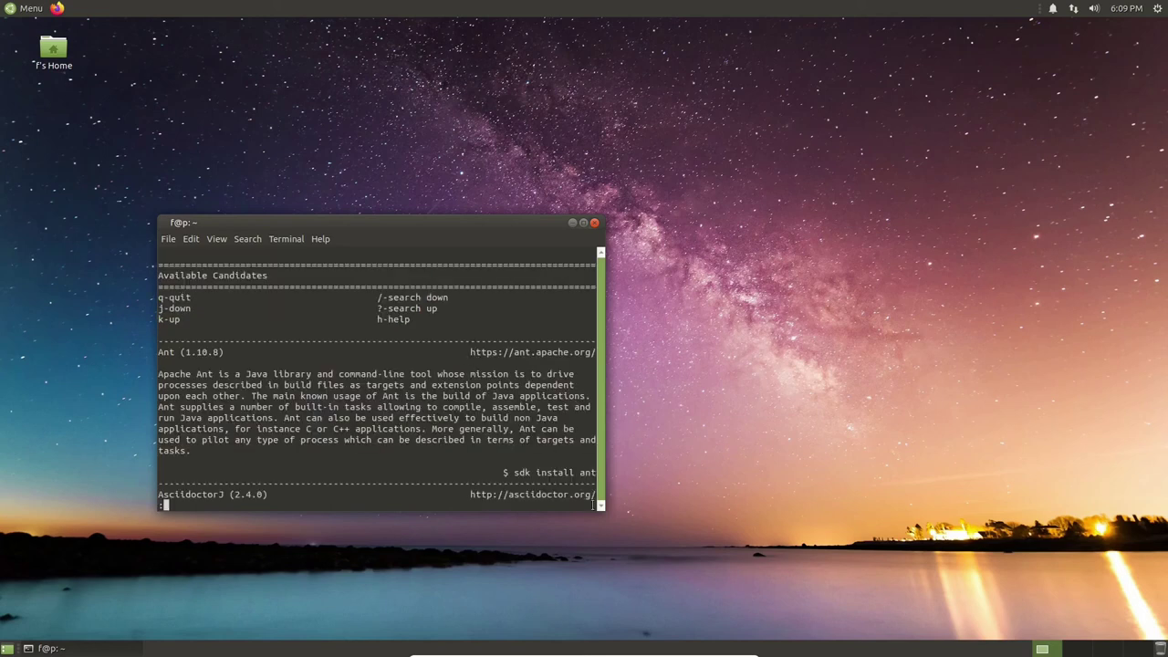
Enlarge the terminal, review the 8.0.265-librca and 8.0.265.fx-librca rows, then run sdk --help.
{"action": "left_click_drag", "start_coordinate": [602, 509], "coordinate": [825, 617]}
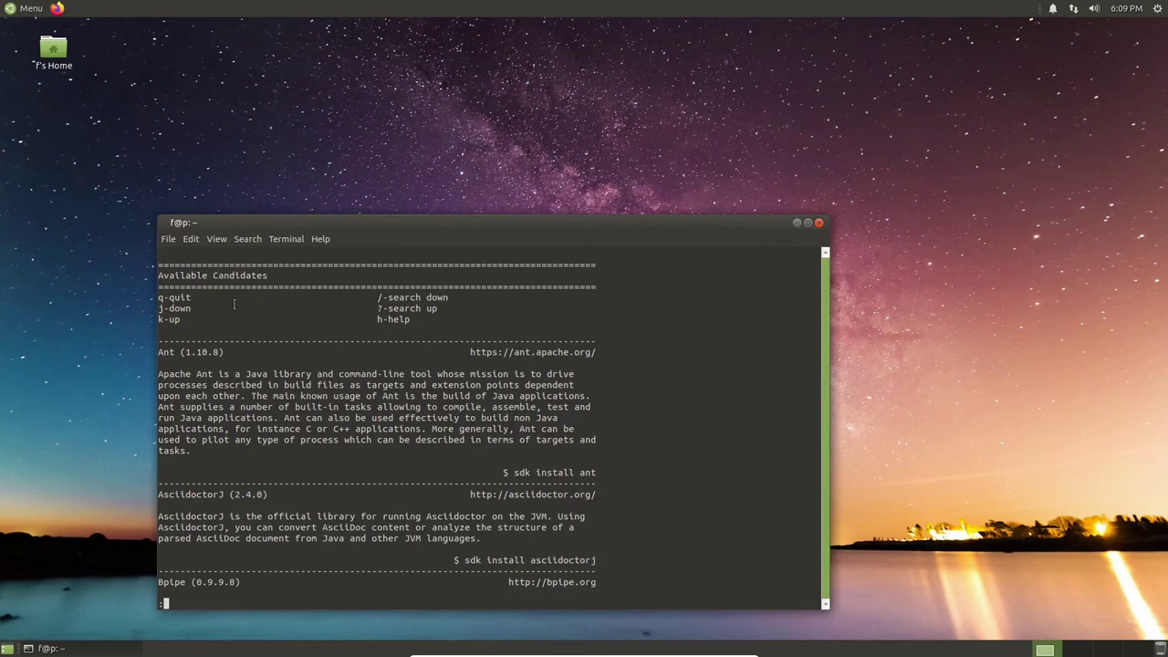
{"action": "left_click_drag", "start_coordinate": [160, 219], "coordinate": [119, 66]}
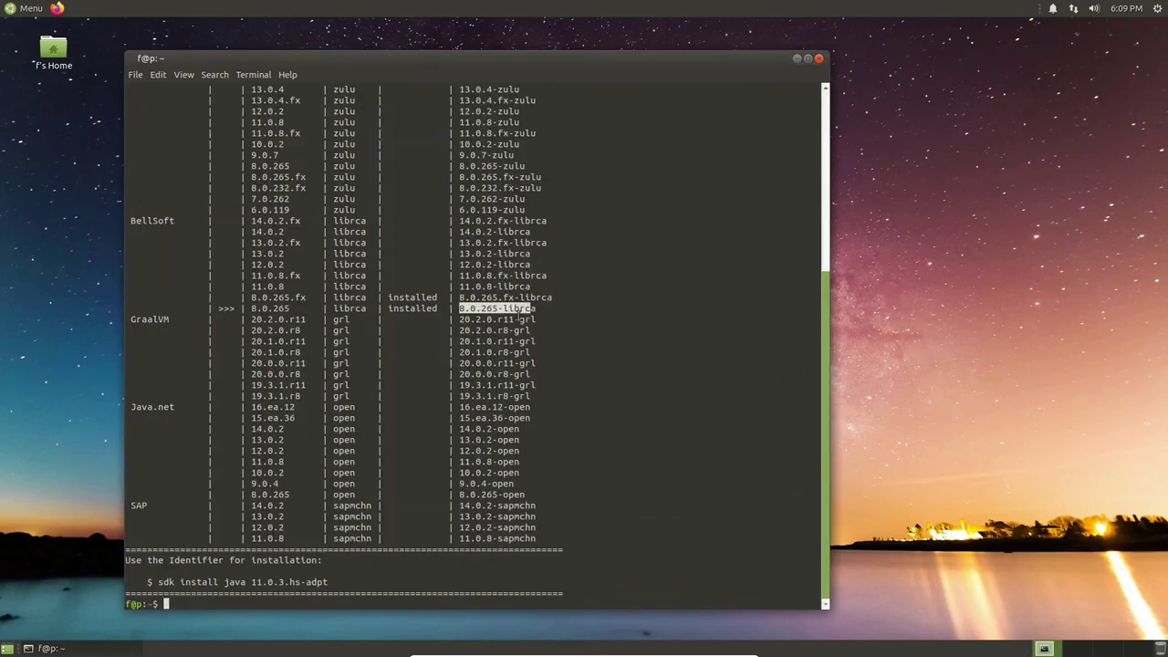
{"action": "left_click_drag", "start_coordinate": [519, 314], "coordinate": [558, 297]}
{"action": "left_click", "coordinate": [541, 310]}
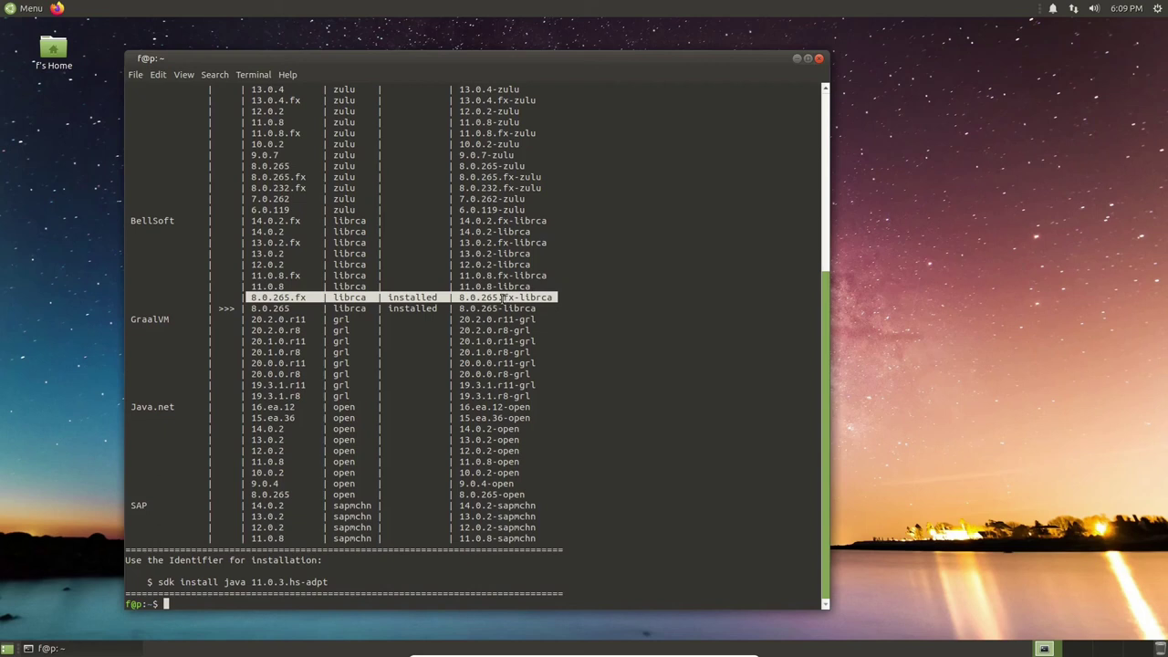
{"action": "left_click", "coordinate": [369, 516]}
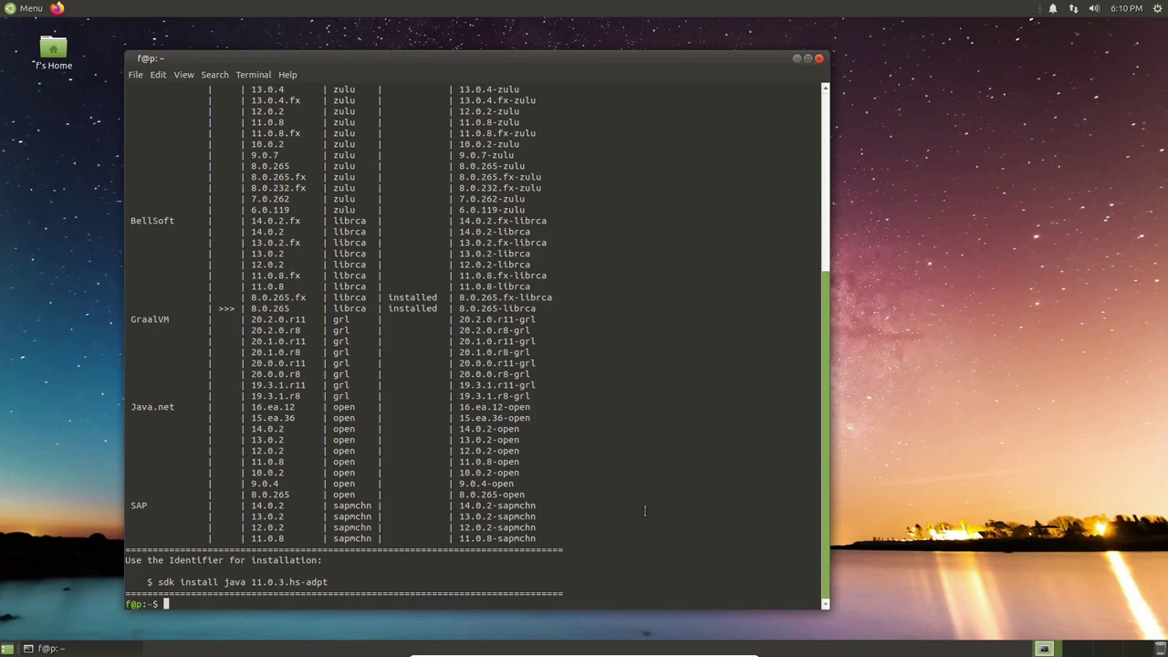
{"action": "type", "text": "sdk --help"}
{"action": "key", "text": "Return"}
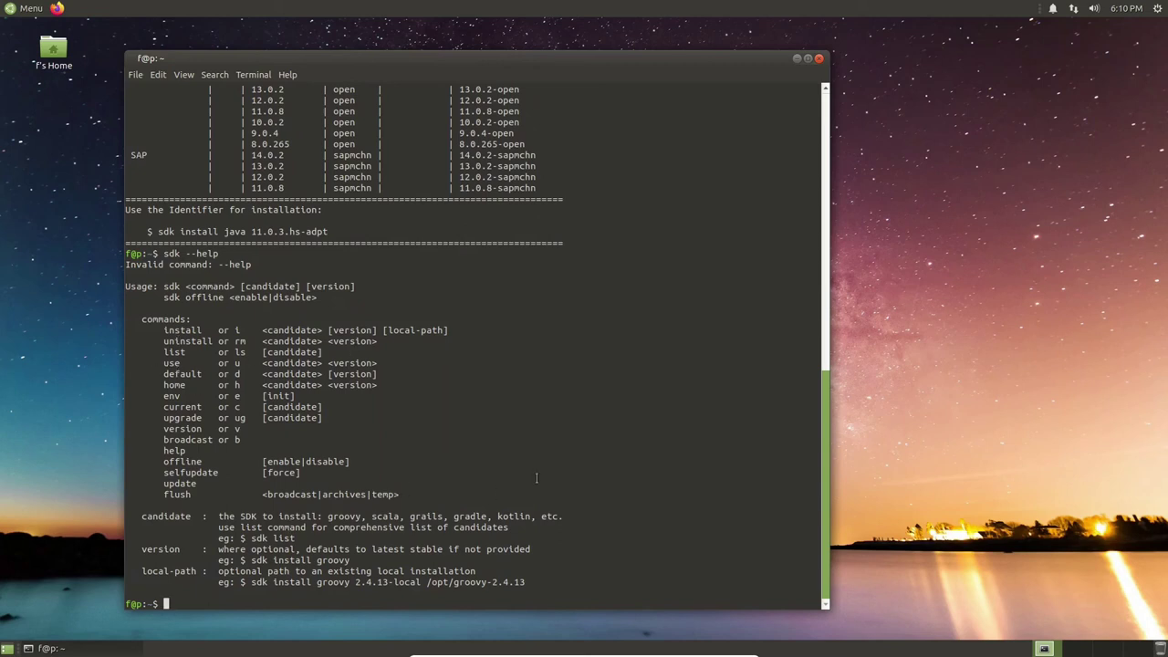
Begin an sdk uninstall command and copy the 8.0.265-librca identifier from the Java list.
{"action": "type", "text": "sdk uninstalll"}
{"action": "key", "text": "BackSpace"}
{"action": "key", "text": "BackSpace"}
{"action": "scroll", "coordinate": [428, 248], "scroll_direction": "up", "scroll_amount": 5}
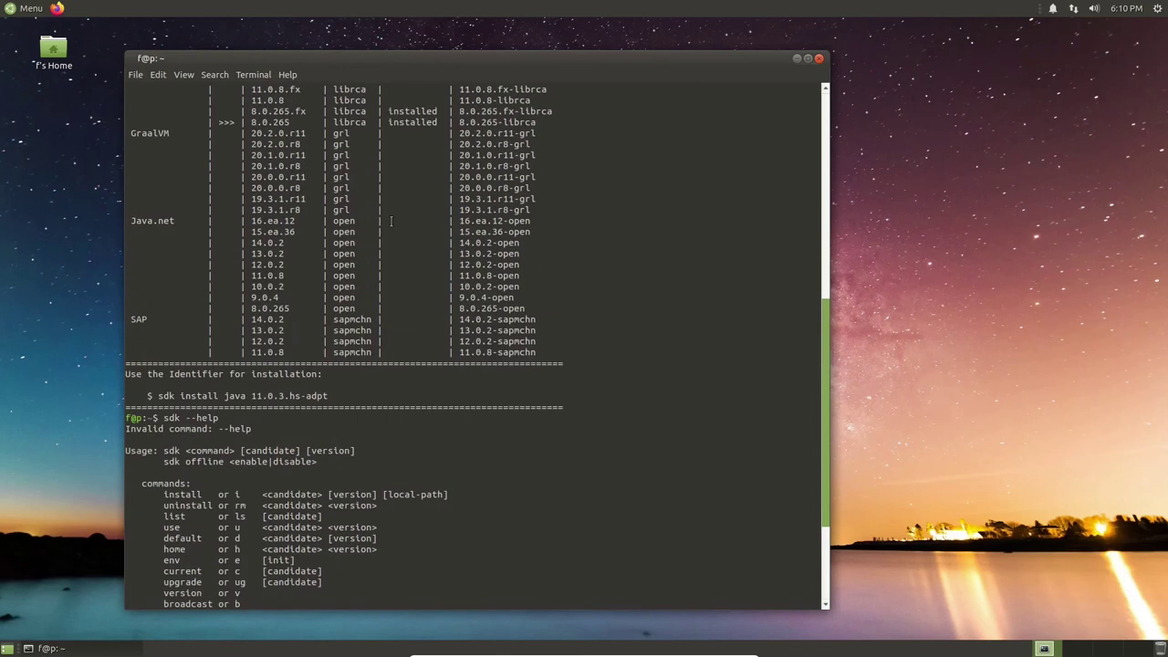
{"action": "scroll", "coordinate": [390, 220], "scroll_direction": "up", "scroll_amount": 2}
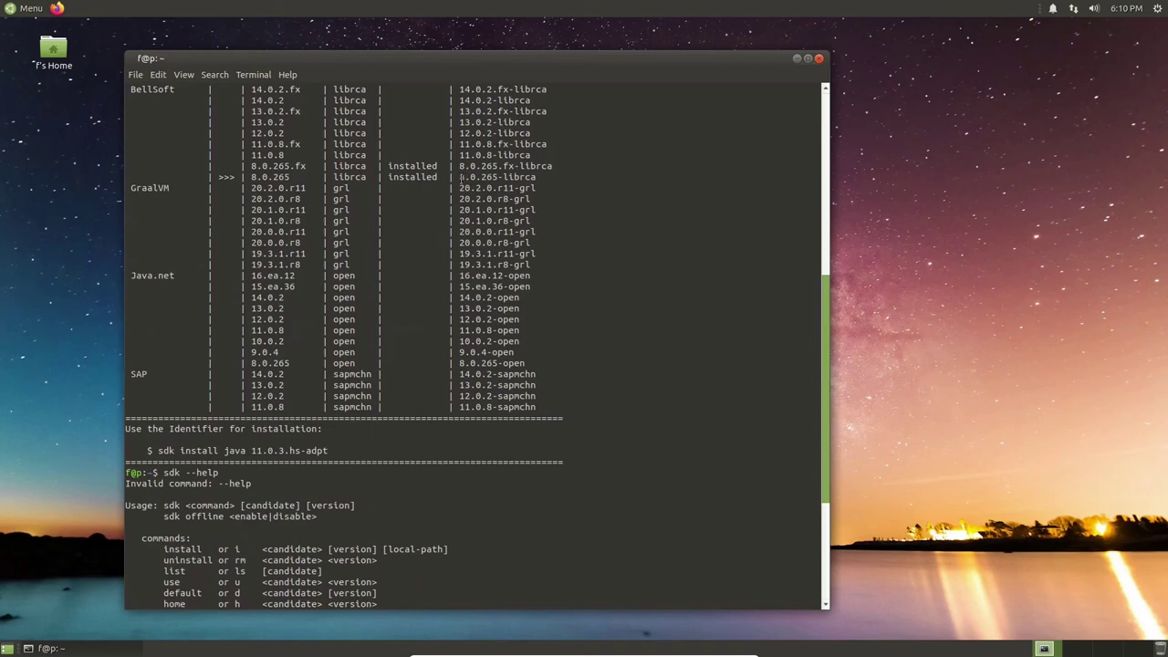
{"action": "left_click_drag", "start_coordinate": [458, 177], "coordinate": [527, 177]}
{"action": "right_click", "coordinate": [530, 177]}
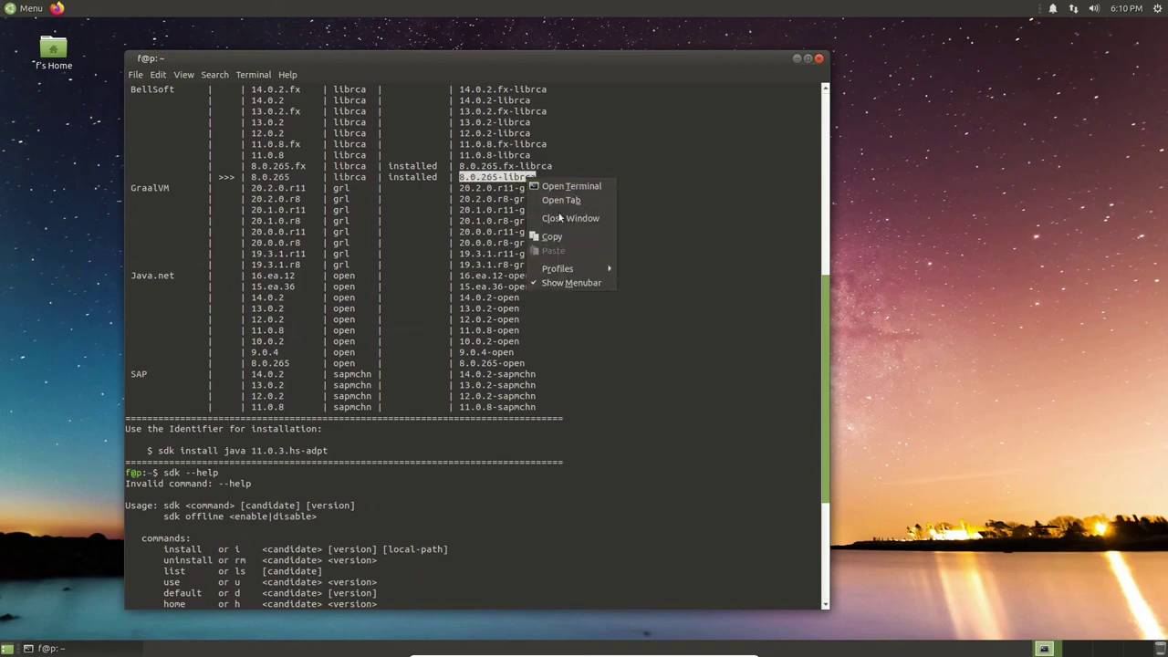
{"action": "left_click", "coordinate": [569, 230]}
Run sdk uninstall java 8.0.265-librca to remove that build.
{"action": "scroll", "coordinate": [548, 418], "scroll_direction": "down", "scroll_amount": 5}
{"action": "scroll", "coordinate": [549, 418], "scroll_direction": "down", "scroll_amount": 2}
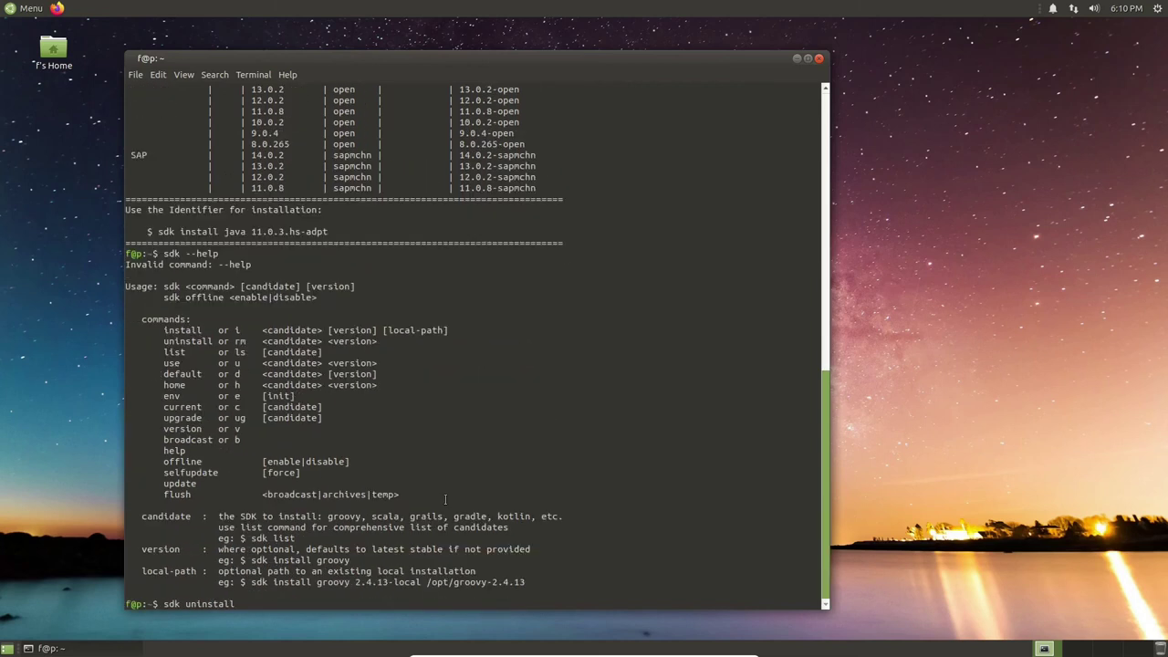
{"action": "key", "text": "ctrl+shift+v"}
{"action": "key", "text": "Left"}
{"action": "key", "text": "Left"}
{"action": "key", "text": "Left"}
{"action": "key", "text": "Left"}
{"action": "key", "text": "Left"}
{"action": "key", "text": "Left"}
{"action": "key", "text": "Left"}
{"action": "key", "text": "Left"}
{"action": "key", "text": "Left"}
{"action": "key", "text": "Left"}
{"action": "key", "text": "Left"}
{"action": "key", "text": "Left"}
{"action": "key", "text": "Left"}
{"action": "key", "text": "Left"}
{"action": "type", "text": "java"}
{"action": "key", "text": "End"}
{"action": "key", "text": "Return"}
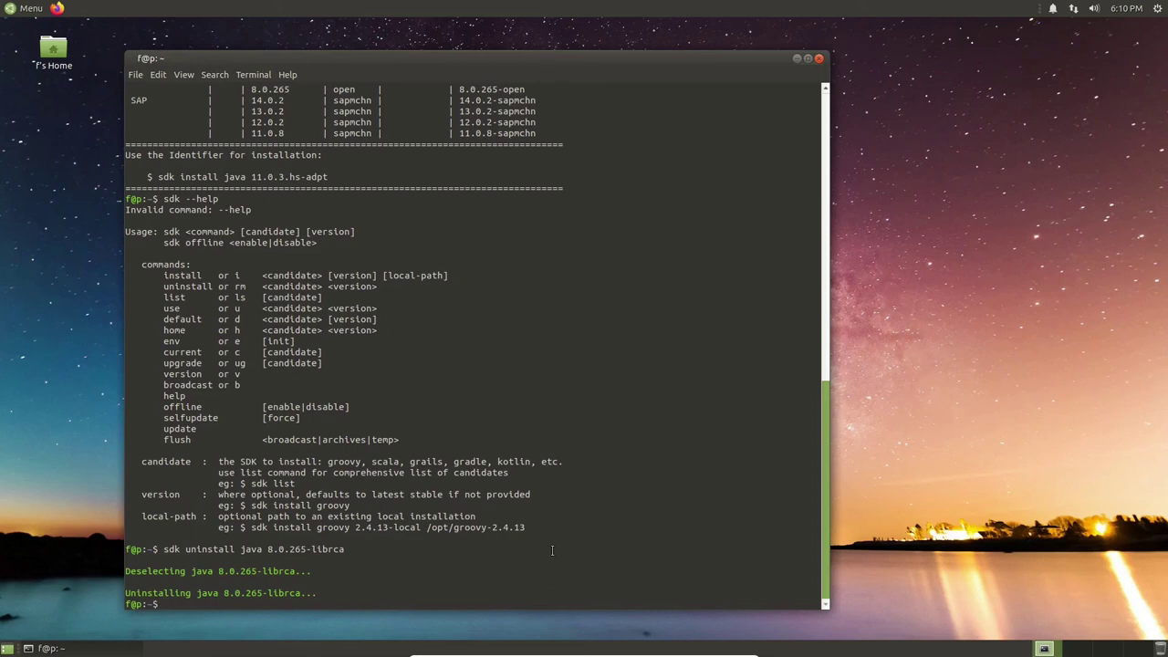
Type sdk default and copy the 8.0.265.fx-librca identifier from the list.
{"action": "type", "text": "sdk default"}
{"action": "scroll", "coordinate": [368, 422], "scroll_direction": "up", "scroll_amount": 13}
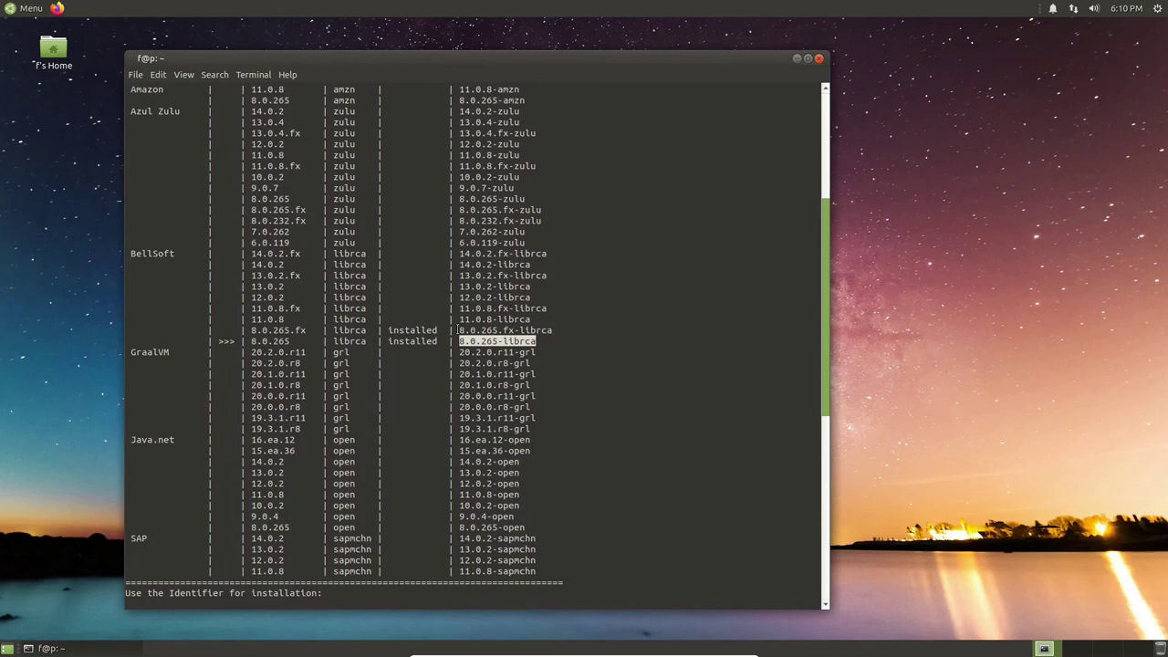
{"action": "left_click_drag", "start_coordinate": [457, 331], "coordinate": [552, 329]}
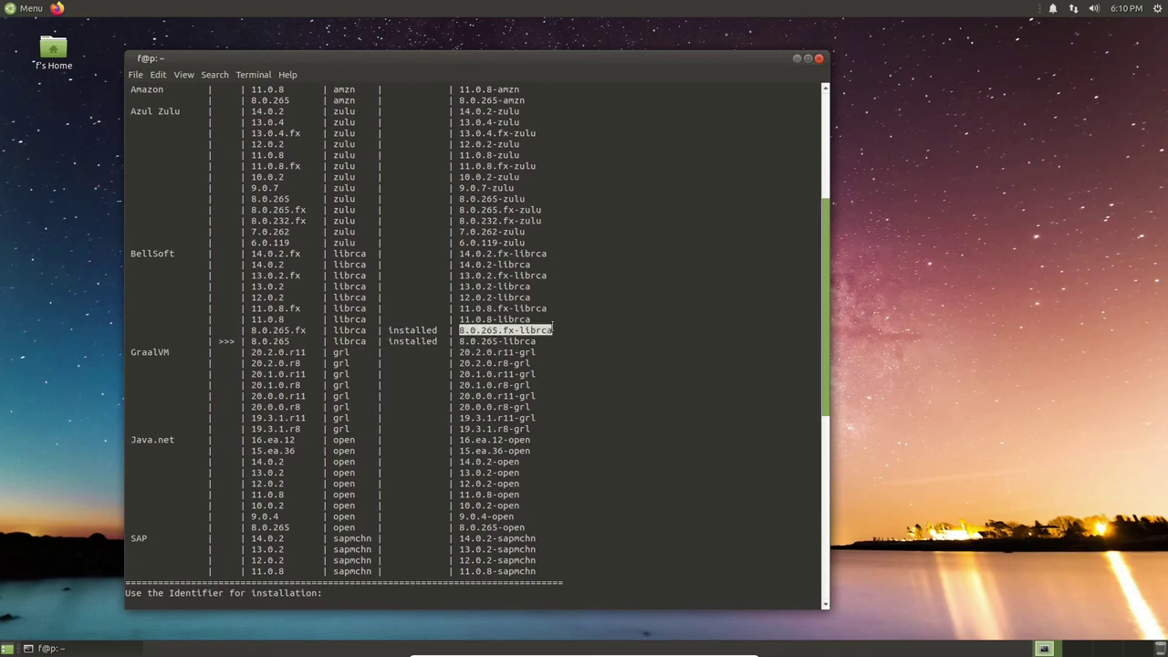
{"action": "right_click", "coordinate": [546, 328]}
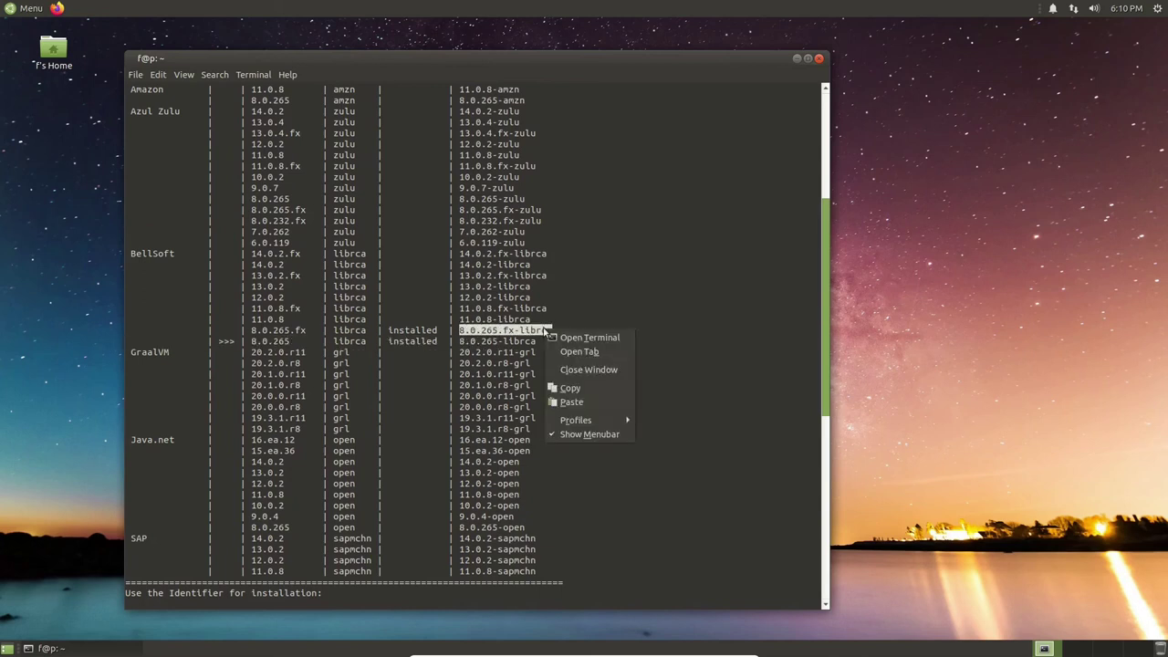
{"action": "left_click", "coordinate": [569, 387]}
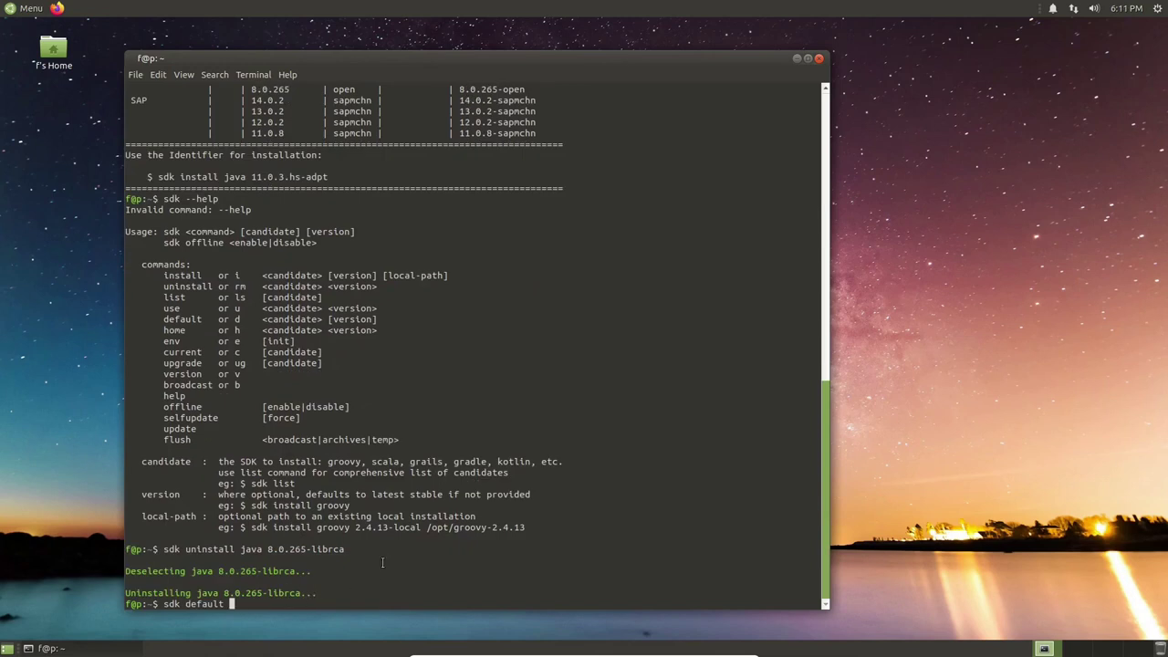
Run sdk default java 8.0.265.fx-librca and scroll through the output to confirm it.
{"action": "type", "text": "java 8.0.265.fx-librca"}
{"action": "key", "text": "Return"}
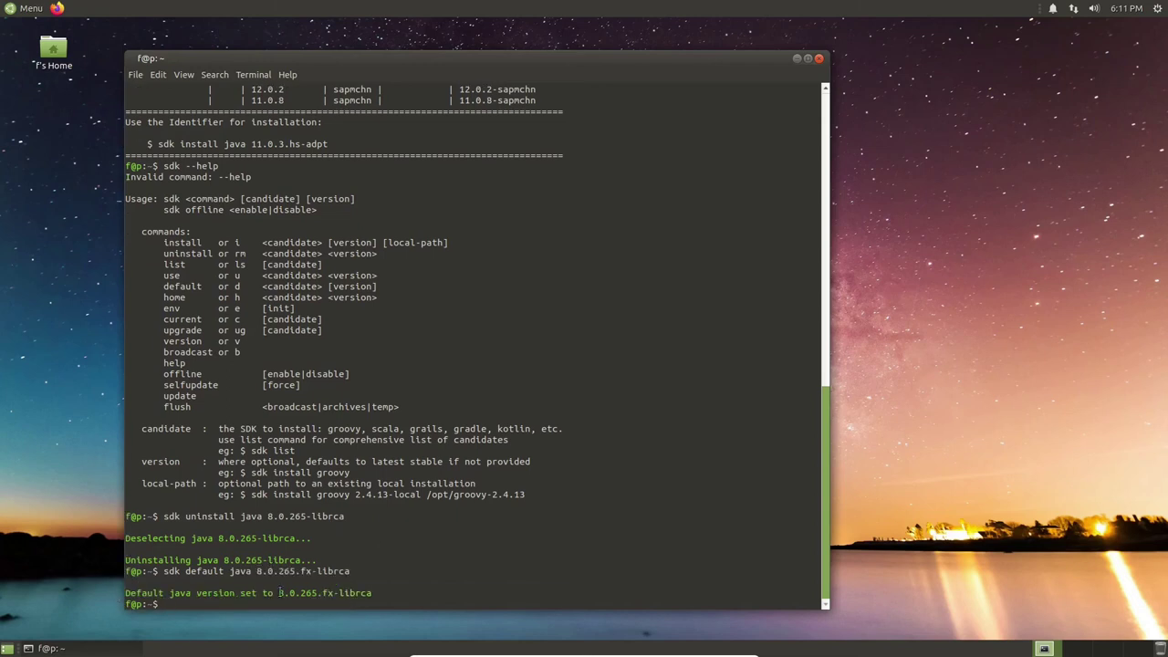
{"action": "left_click_drag", "start_coordinate": [160, 572], "coordinate": [350, 572]}
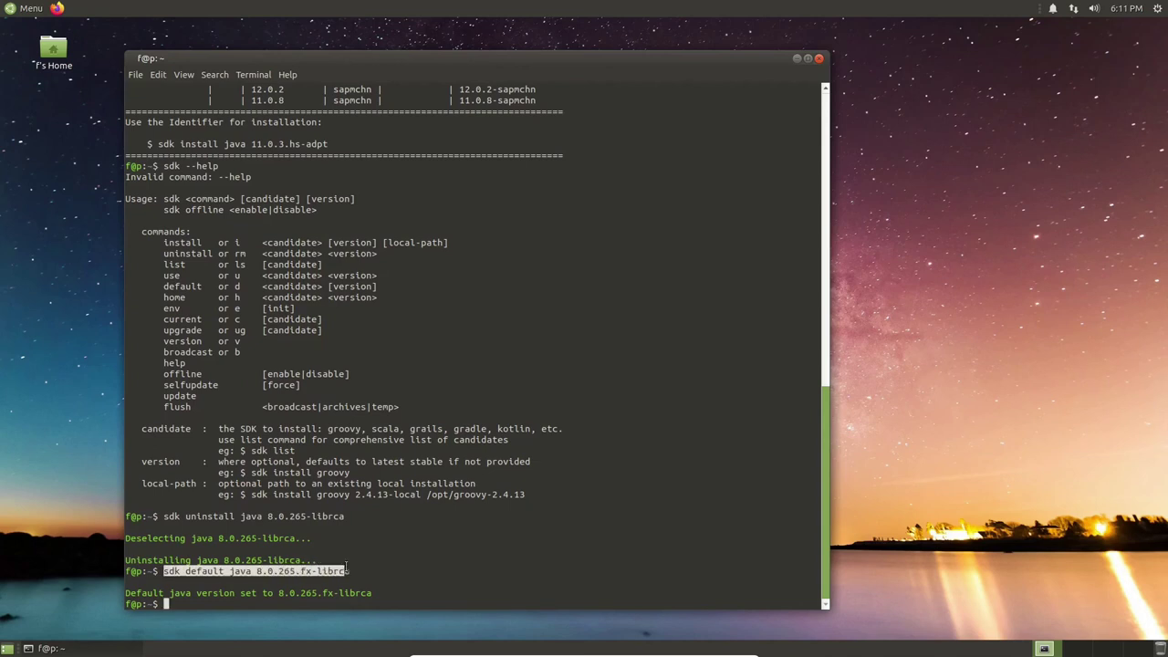
{"action": "left_click", "coordinate": [371, 587]}
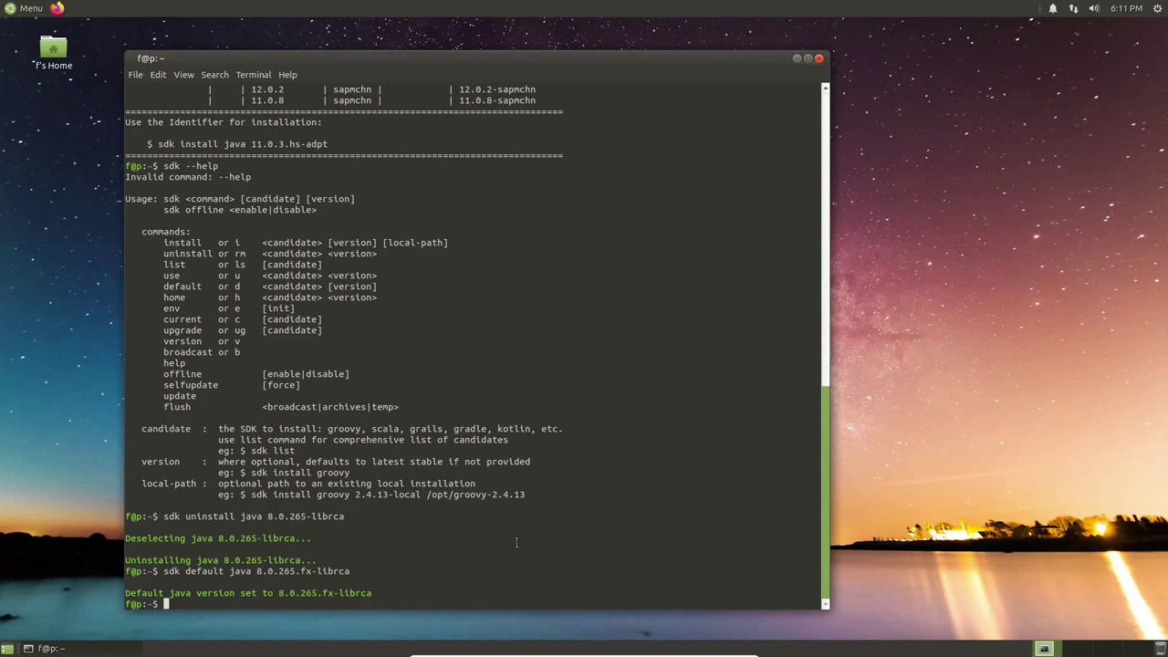
{"action": "scroll", "coordinate": [495, 516], "scroll_direction": "up", "scroll_amount": 10}
{"action": "scroll", "coordinate": [496, 515], "scroll_direction": "down", "scroll_amount": 10}
{"action": "scroll", "coordinate": [495, 516], "scroll_direction": "up", "scroll_amount": 15}
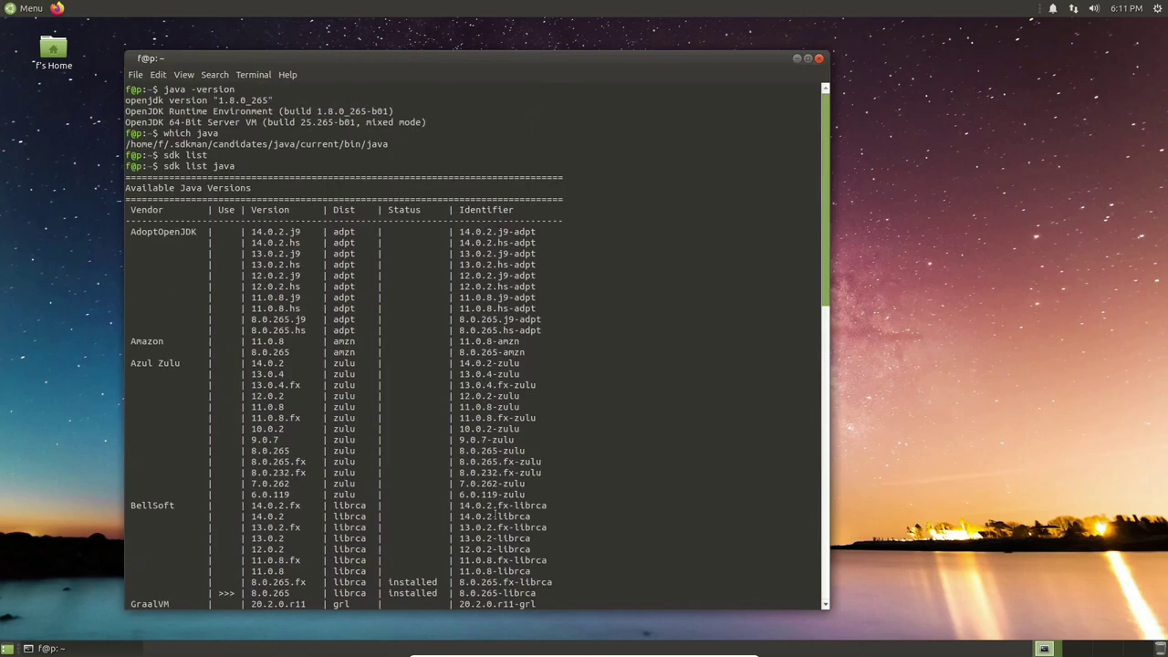
{"action": "scroll", "coordinate": [495, 515], "scroll_direction": "down", "scroll_amount": 15}
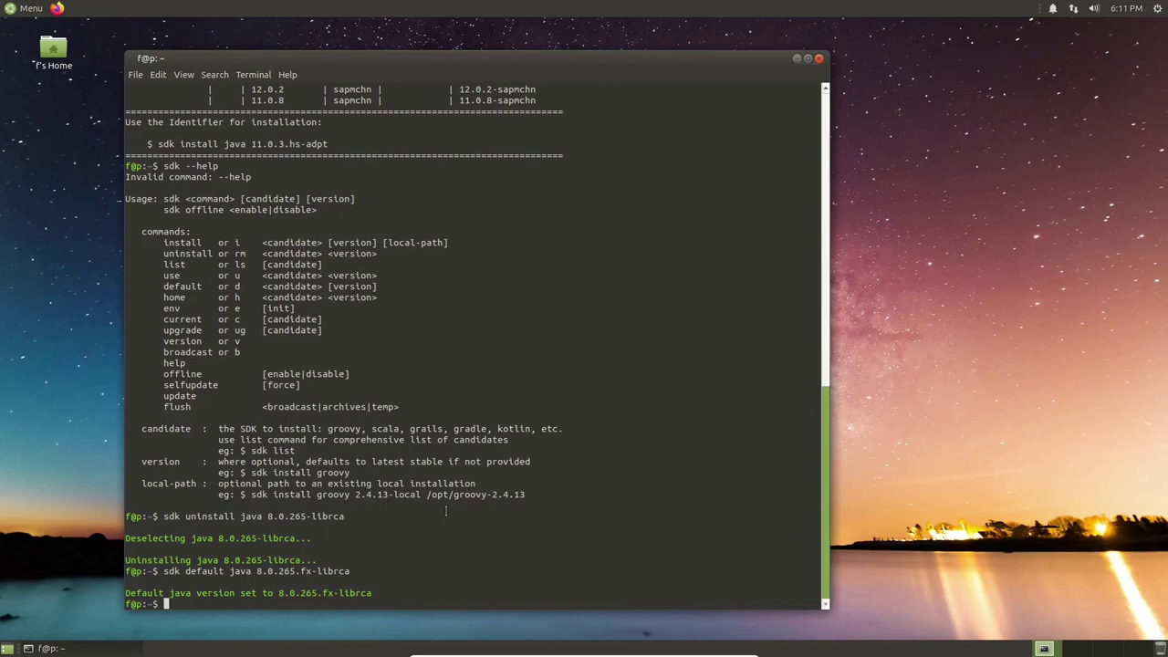
List the contents of sdkman's candidates/java/current folder.
{"action": "type", "text": "ls sdkman."}
{"action": "key", "text": "BackSpace"}
{"action": "type", "text": "/cur"}
{"action": "key", "text": "BackSpace"}
{"action": "key", "text": "BackSpace"}
{"action": "key", "text": "BackSpace"}
{"action": "type", "text": "can"}
{"action": "key", "text": "Tab"}
{"action": "type", "text": "java/current"}
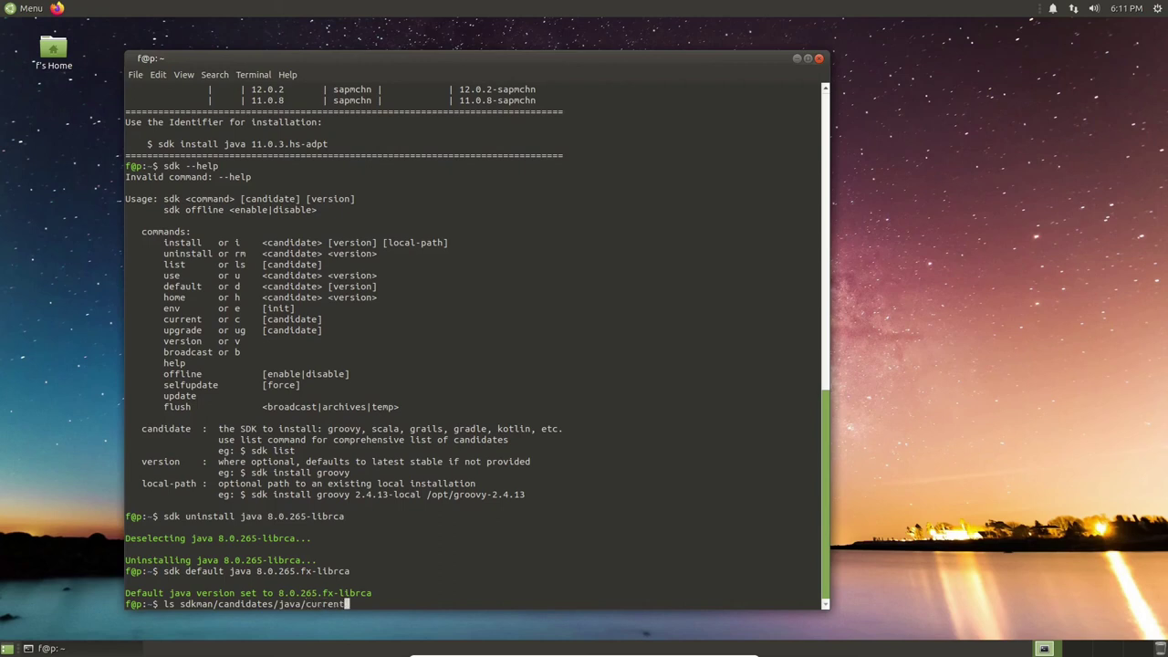
{"action": "key", "text": "Return"}
List jre/lib/ext to find jfxrt.jar, then echo $JAVA_HOME to confirm the java/current path.
{"action": "key", "text": "Up"}
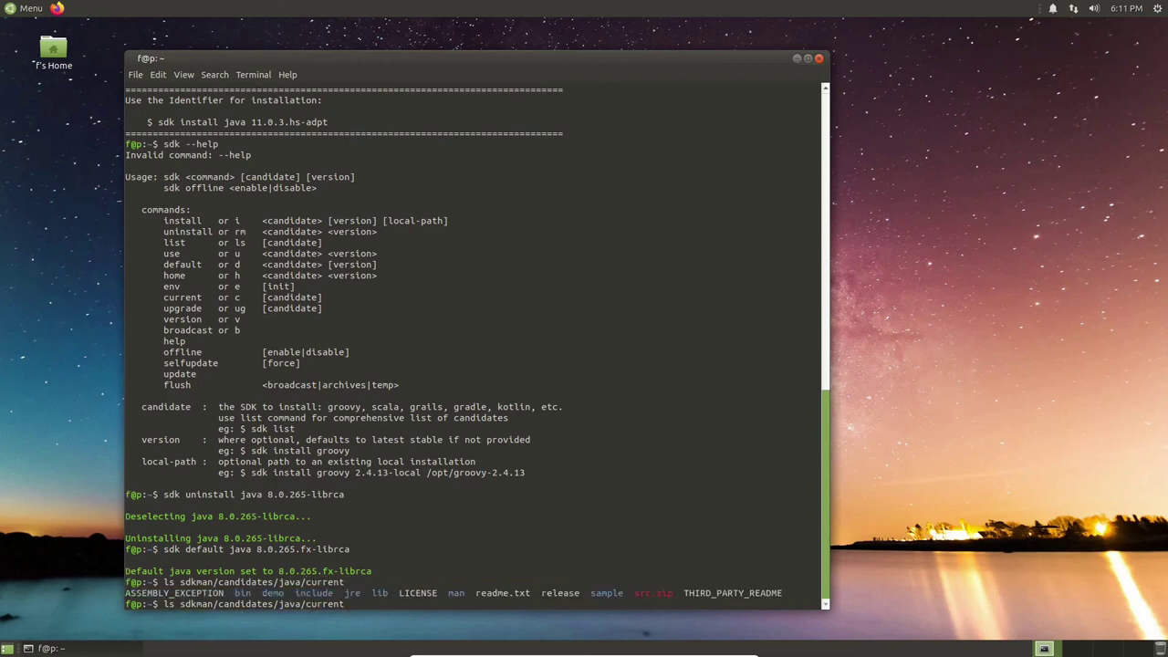
{"action": "type", "text": "/jre/lib/ext/"}
{"action": "key", "text": "Return"}
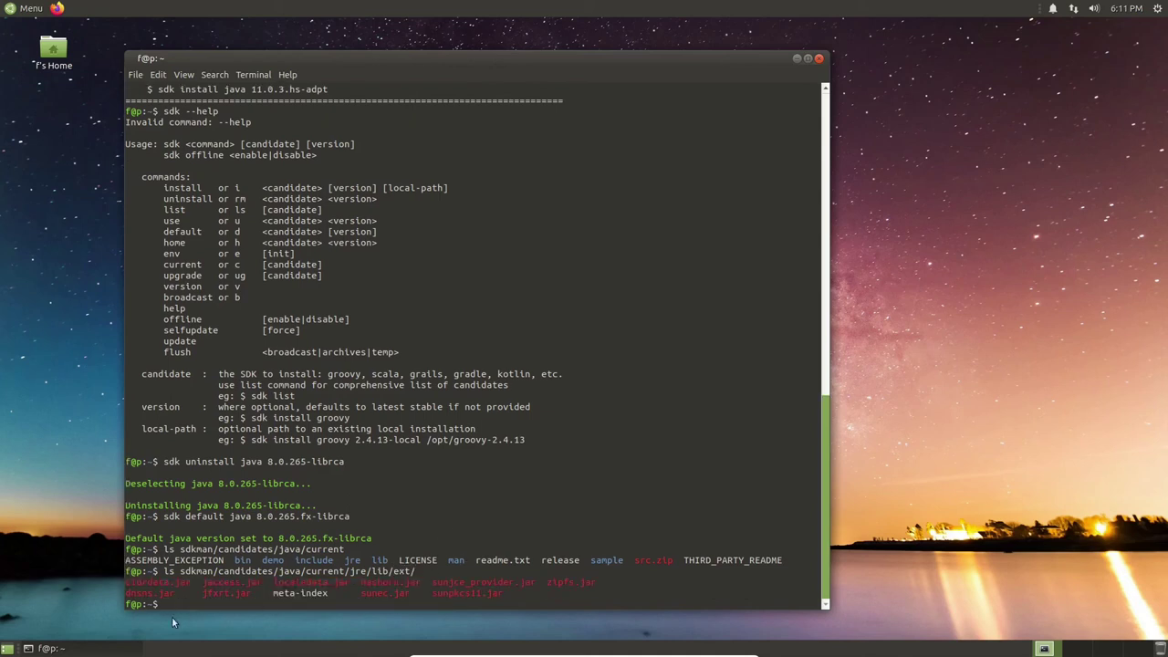
{"action": "left_click_drag", "start_coordinate": [201, 593], "coordinate": [248, 593]}
{"action": "left_click", "coordinate": [240, 597]}
{"action": "type", "text": "echo $JAVA_HOME"}
{"action": "key", "text": "Return"}
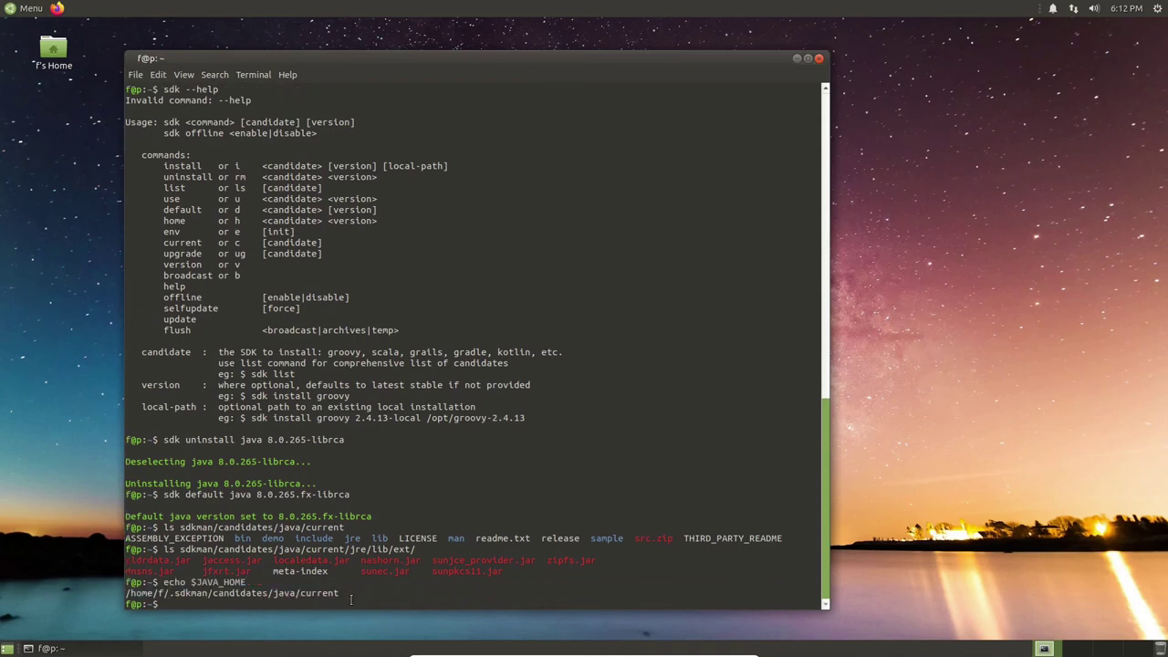
Move into Downloads/autopsy-4.15.0 and list the contents of each folder.
{"action": "type", "text": "cd Downloads/"}
{"action": "key", "text": "Return"}
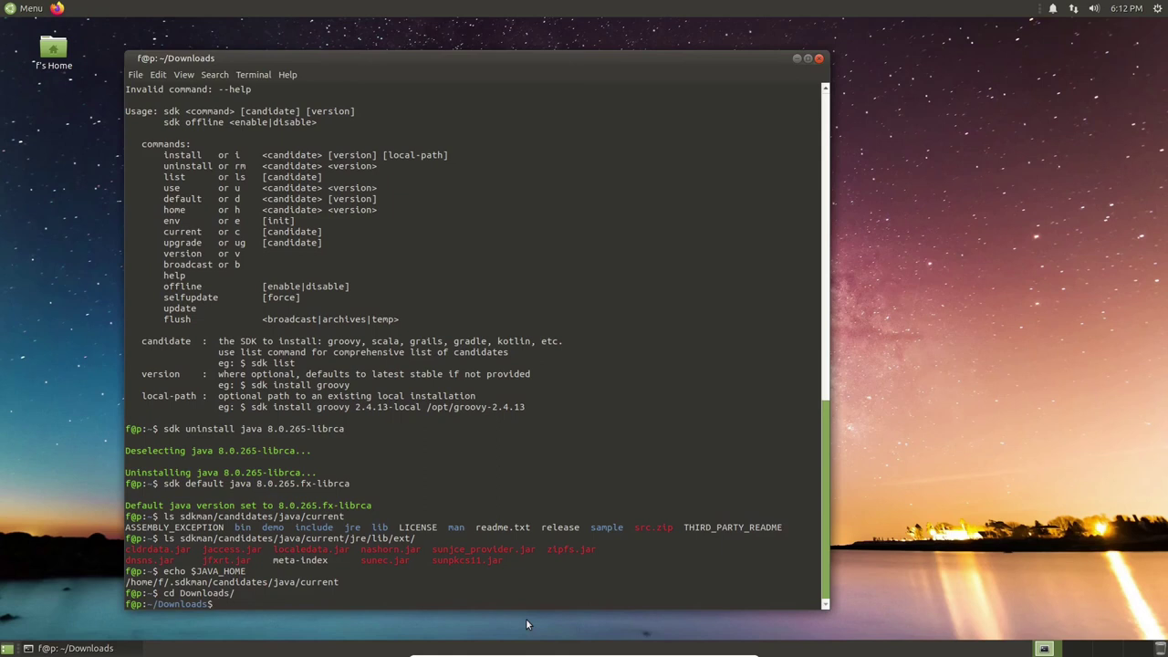
{"action": "type", "text": "ls"}
{"action": "key", "text": "Return"}
{"action": "type", "text": "cd autopsy-4.15.0/"}
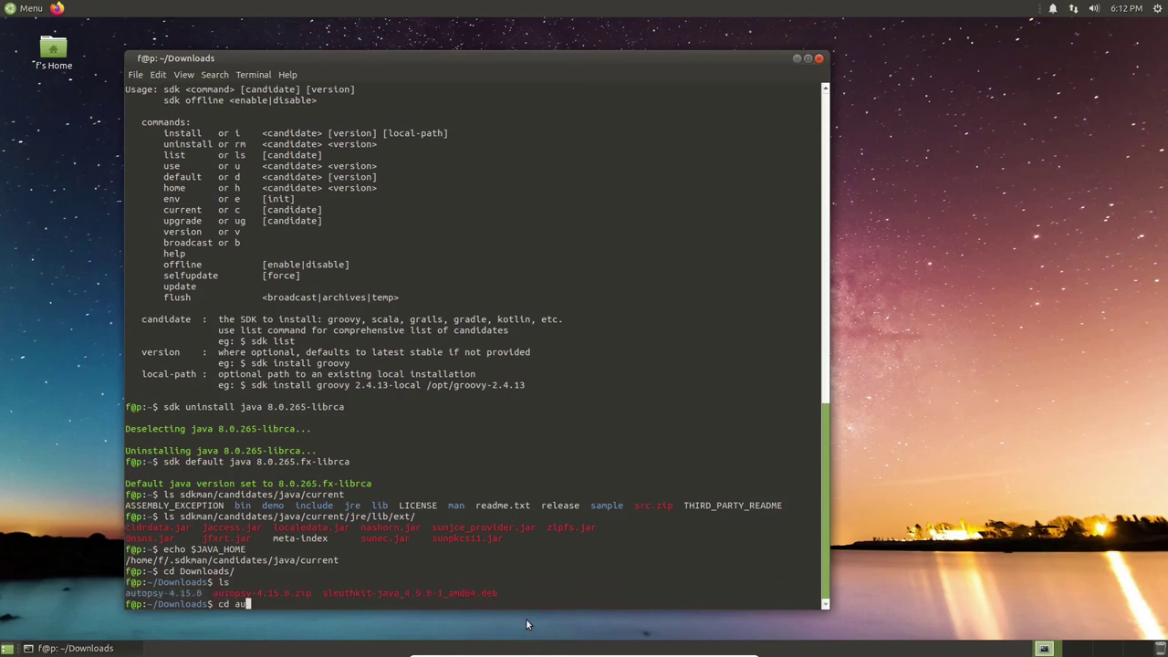
{"action": "key", "text": "Return"}
{"action": "type", "text": "ls"}
{"action": "key", "text": "Return"}
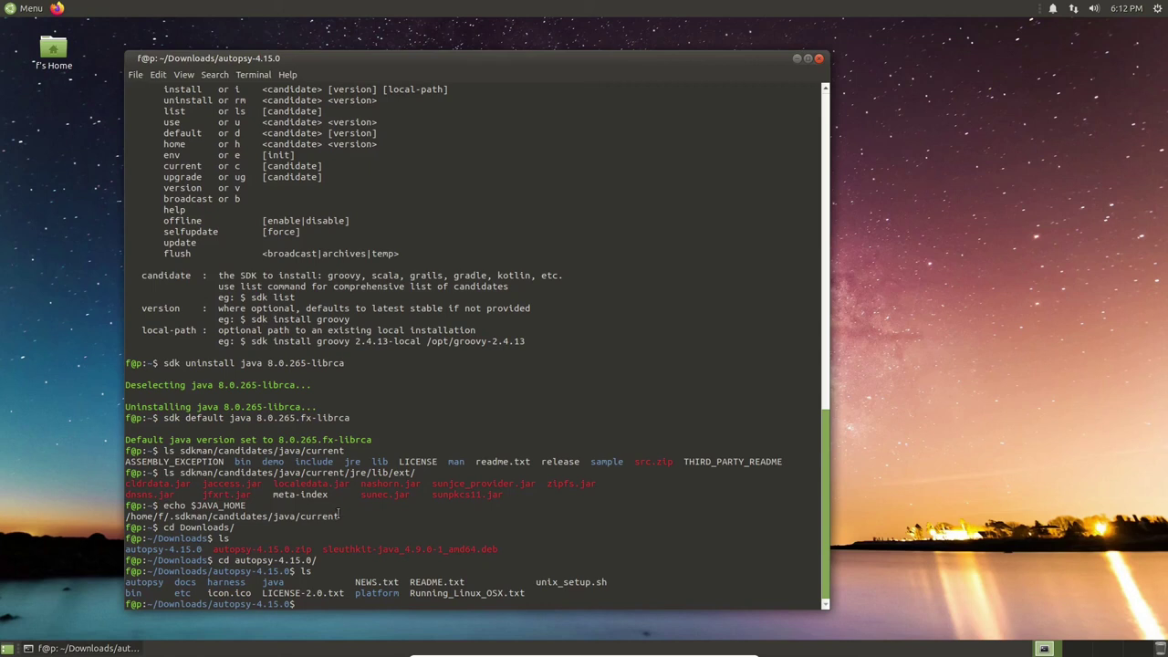
Check the printed JAVA_HOME path, then run ./bin/autopsy to launch Autopsy 4.15.0.
{"action": "left_click_drag", "start_coordinate": [339, 516], "coordinate": [125, 516]}
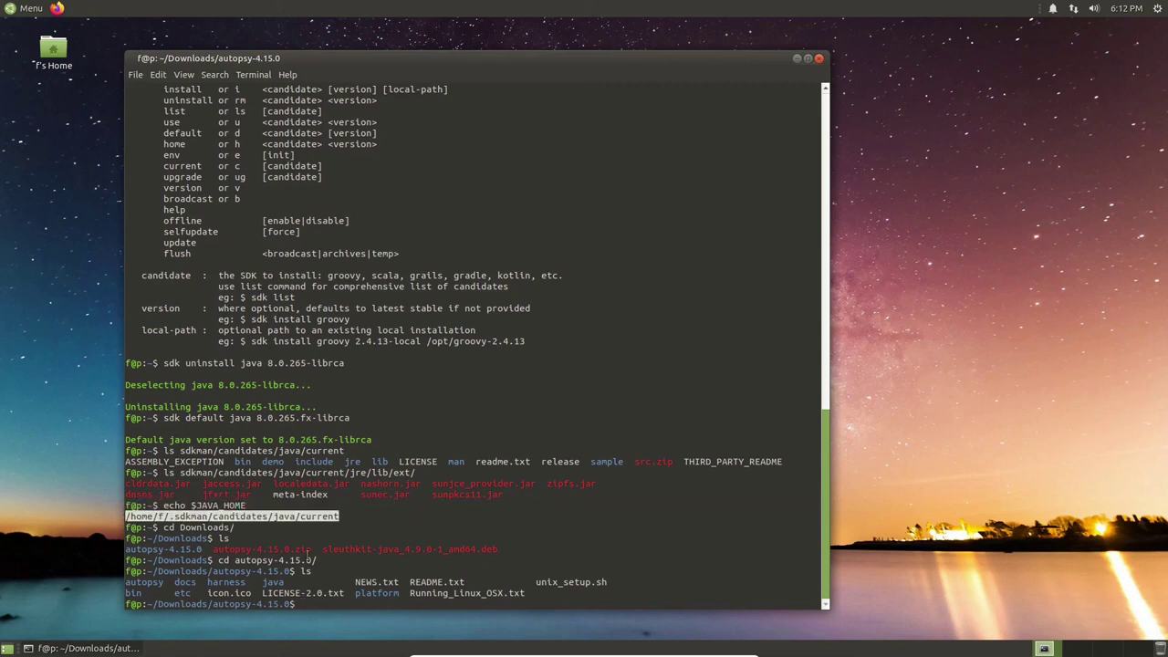
{"action": "left_click", "coordinate": [318, 606]}
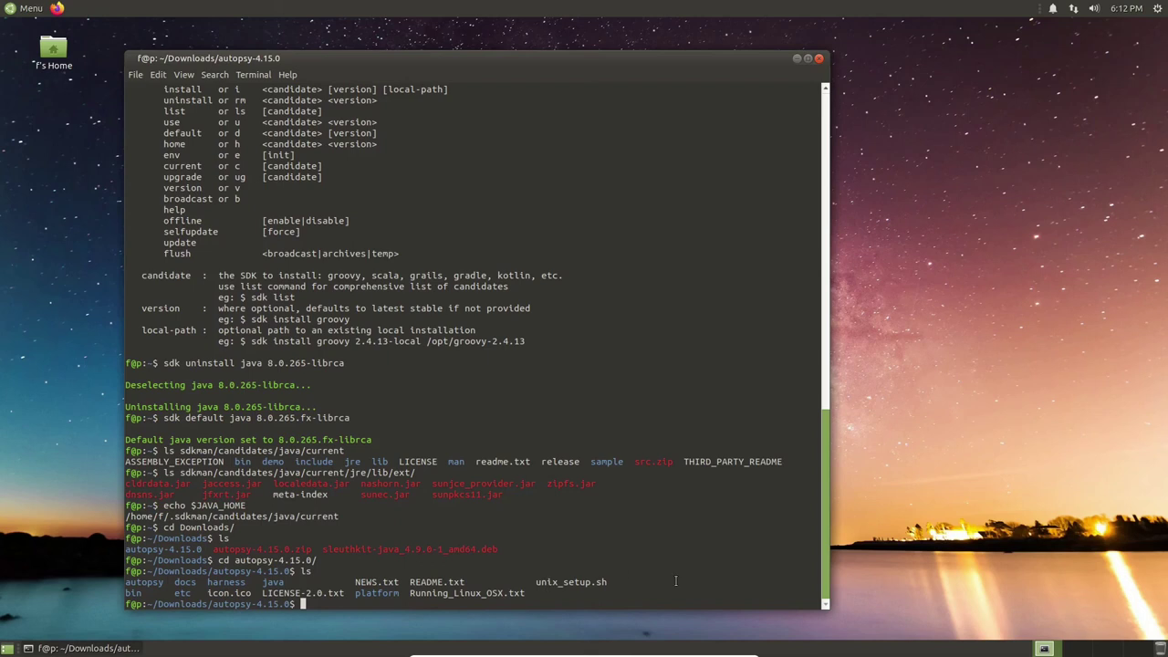
{"action": "type", "text": "./bin/aut"}
{"action": "key", "text": "Tab"}
{"action": "key", "text": "Return"}
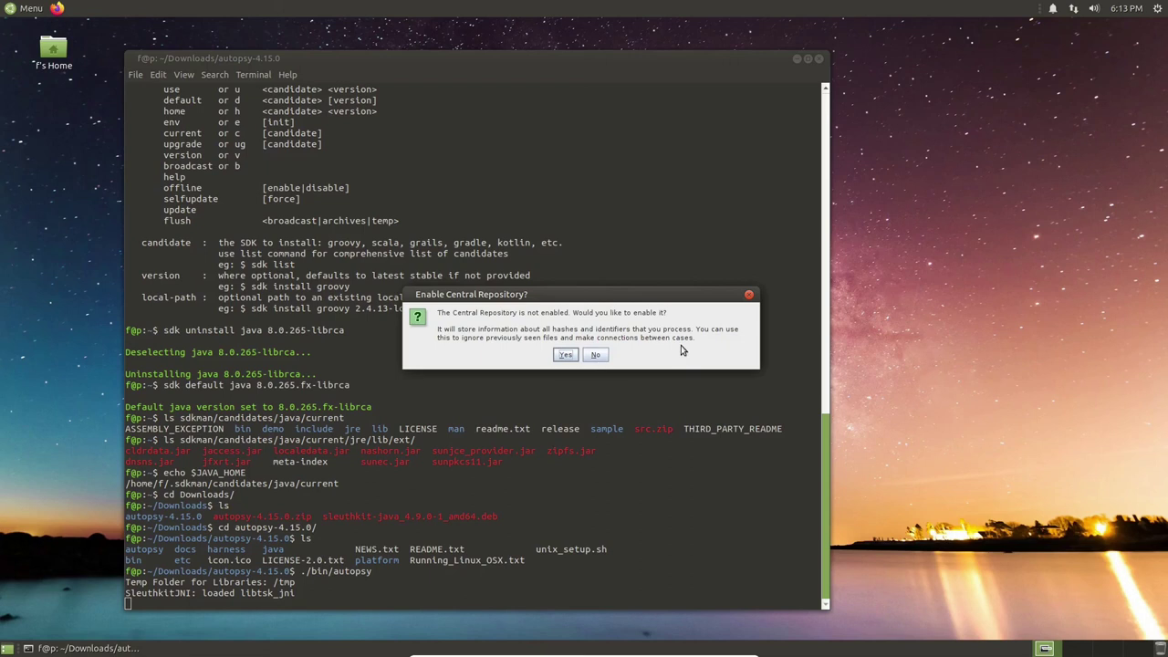
Answer Yes to enabling the Central Repository, dismiss the Welcome screen, and quit Autopsy.
{"action": "left_click", "coordinate": [565, 356]}
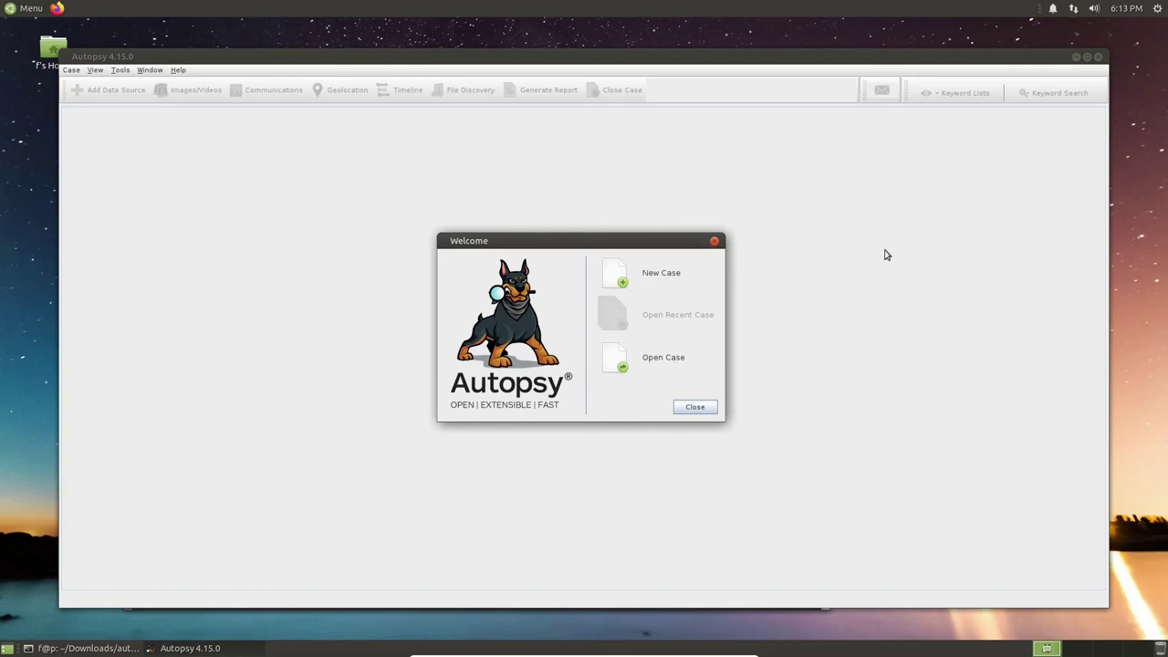
{"action": "left_click", "coordinate": [692, 414]}
{"action": "left_click", "coordinate": [693, 411]}
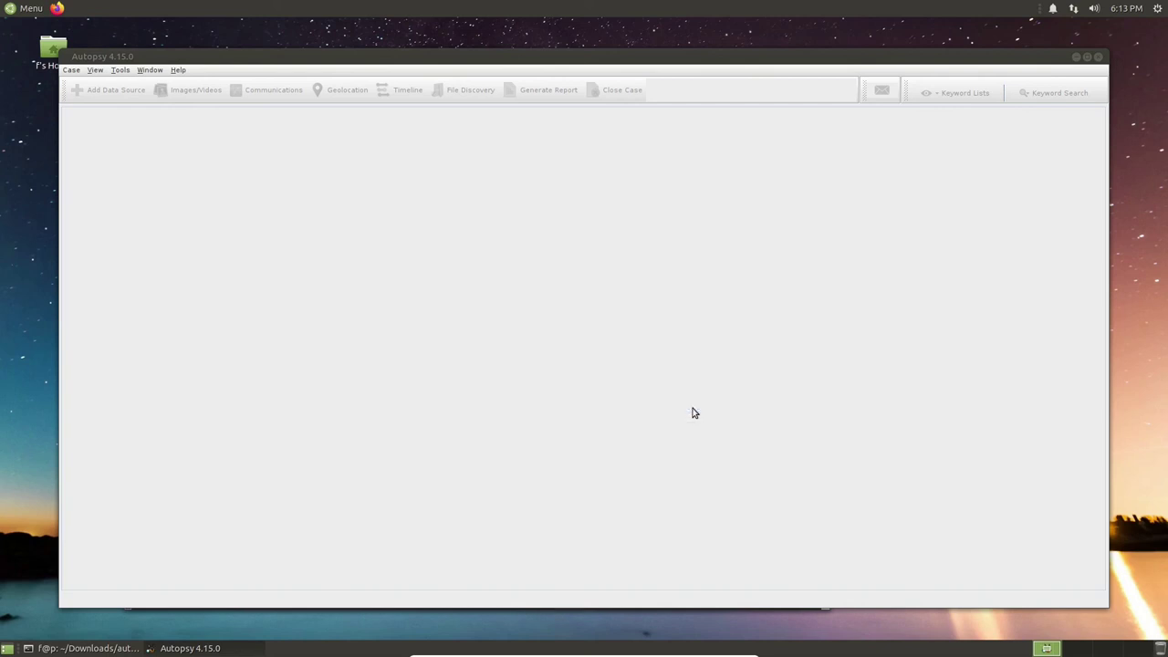
{"action": "left_click", "coordinate": [1099, 58]}
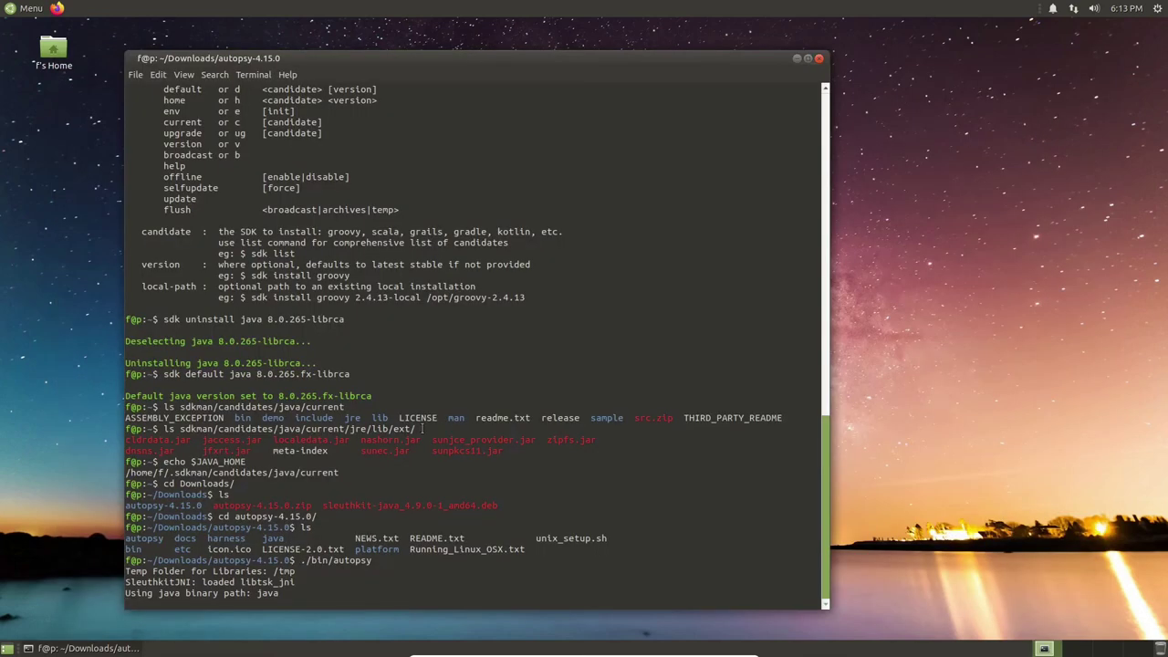
Launch Firefox, restore the previous browsing session, and keep the window maximized.
{"action": "left_click", "coordinate": [57, 11]}
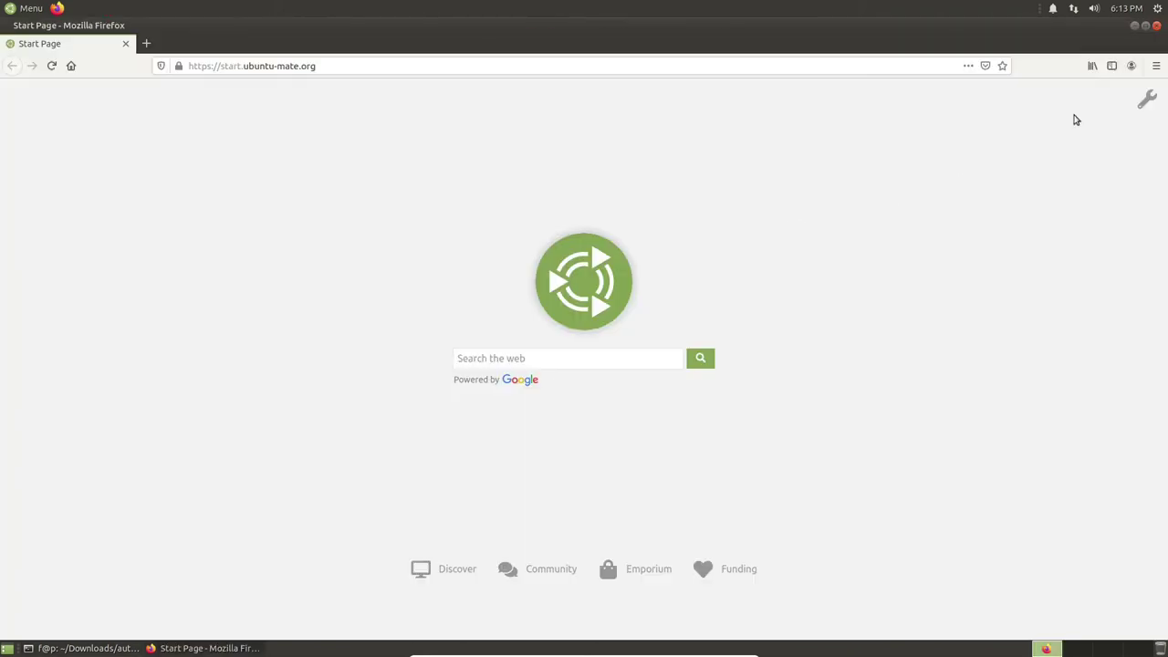
{"action": "left_click", "coordinate": [1156, 66]}
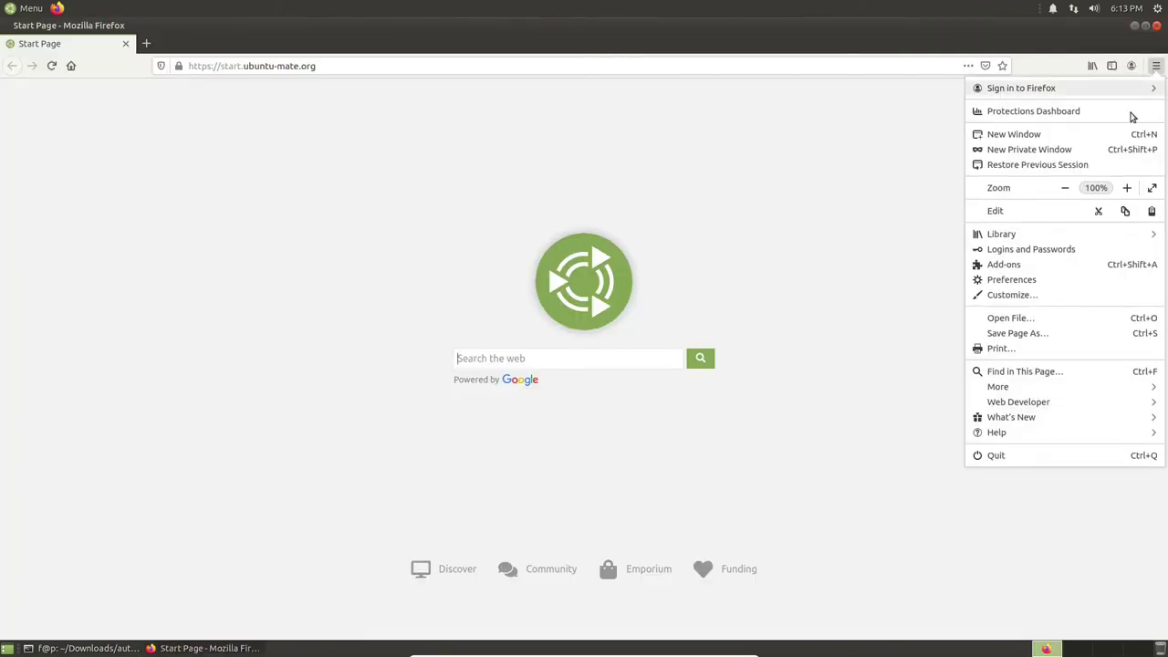
{"action": "left_click", "coordinate": [1043, 165]}
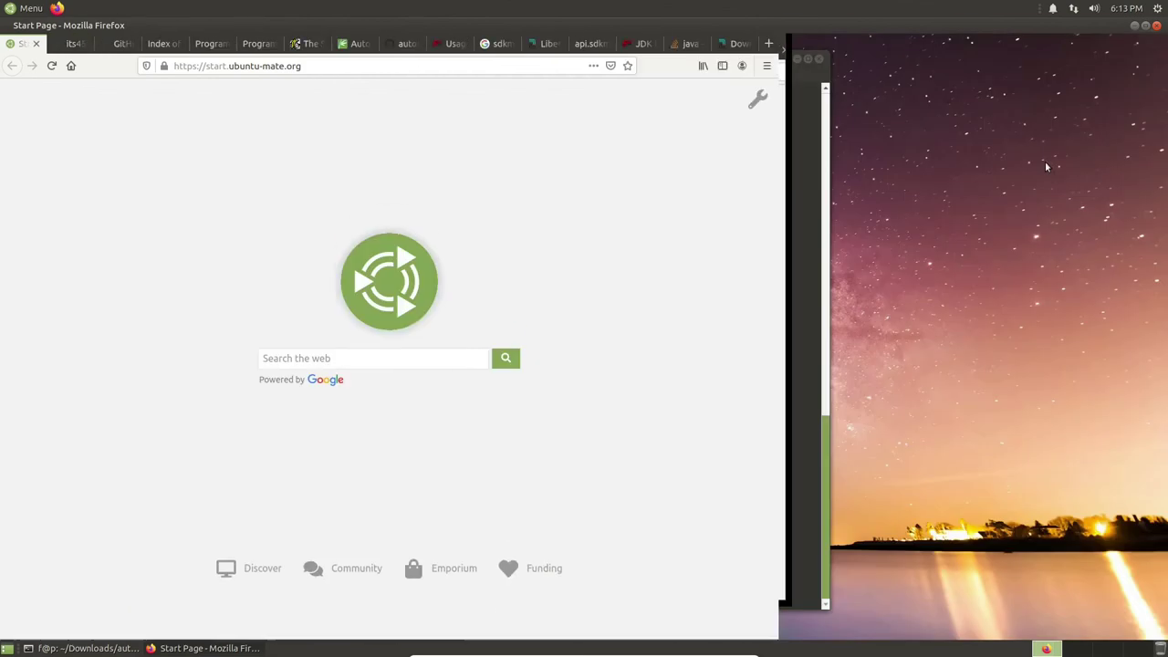
{"action": "double_click", "coordinate": [195, 29]}
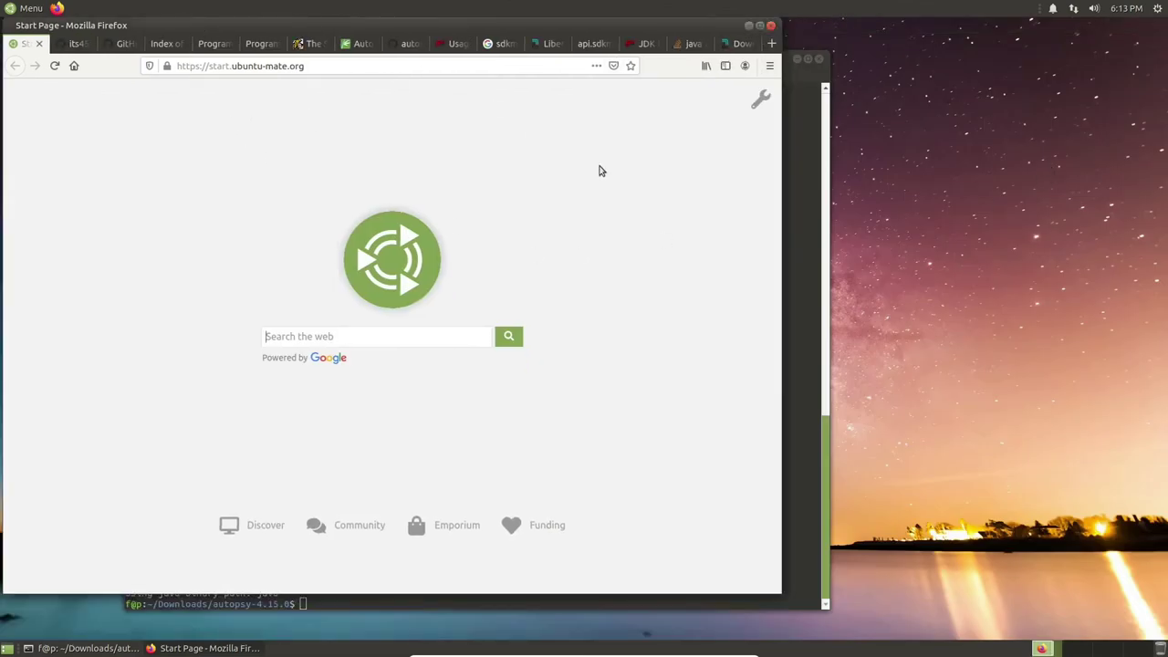
{"action": "double_click", "coordinate": [610, 26]}
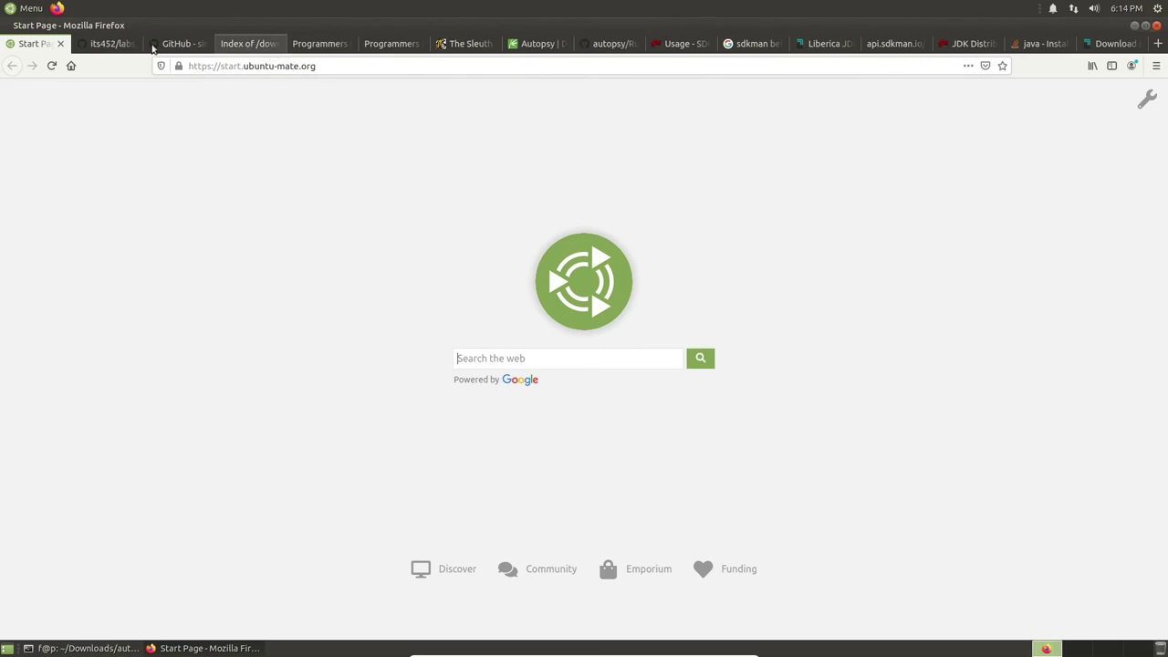
Open the its452 lab01 guide at Install Bulk extractor, noting the 11.0.2-zulufx version.
{"action": "left_click", "coordinate": [111, 43]}
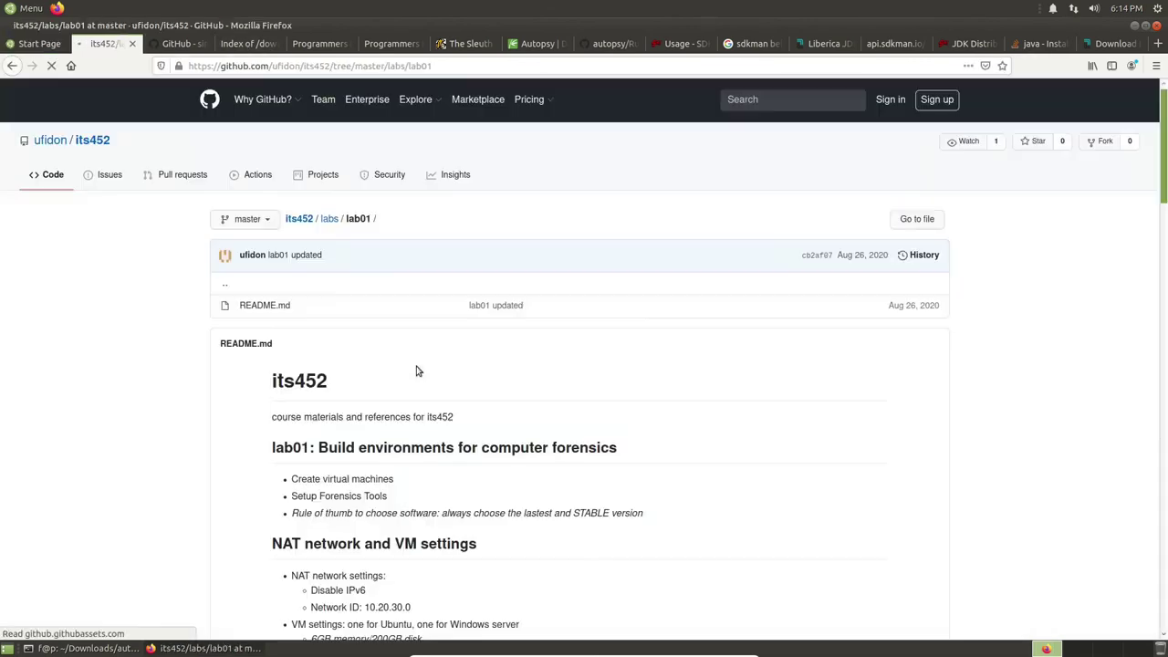
{"action": "scroll", "coordinate": [484, 409], "scroll_direction": "down", "scroll_amount": 5}
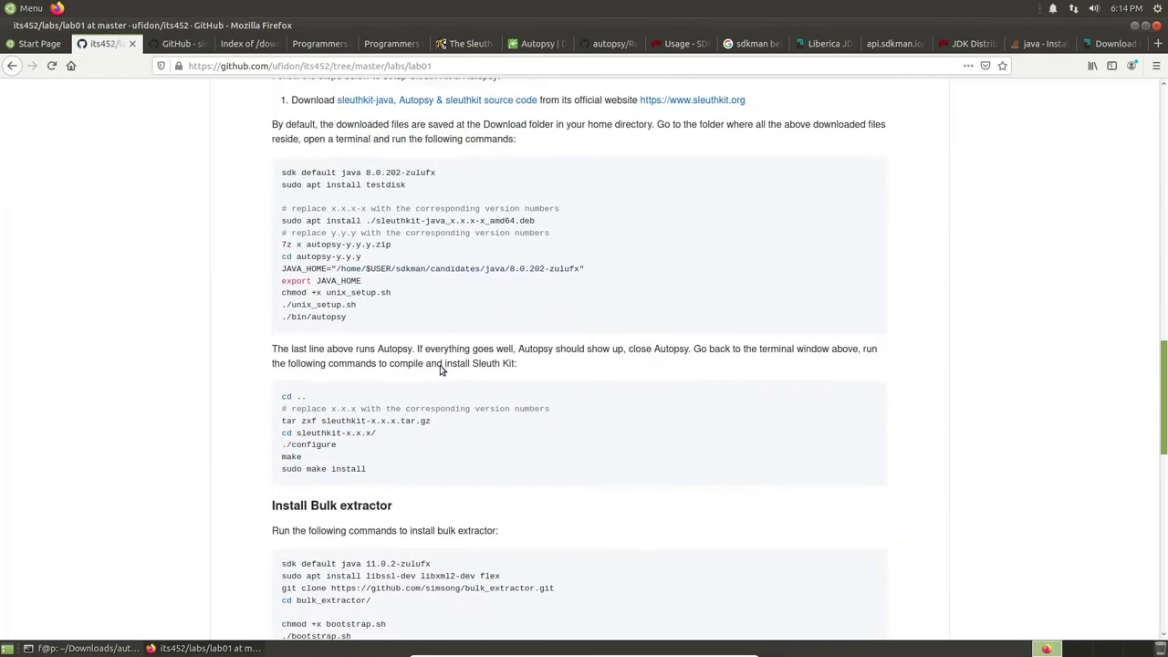
{"action": "left_click_drag", "start_coordinate": [276, 243], "coordinate": [353, 243]}
{"action": "scroll", "coordinate": [423, 341], "scroll_direction": "up", "scroll_amount": 1}
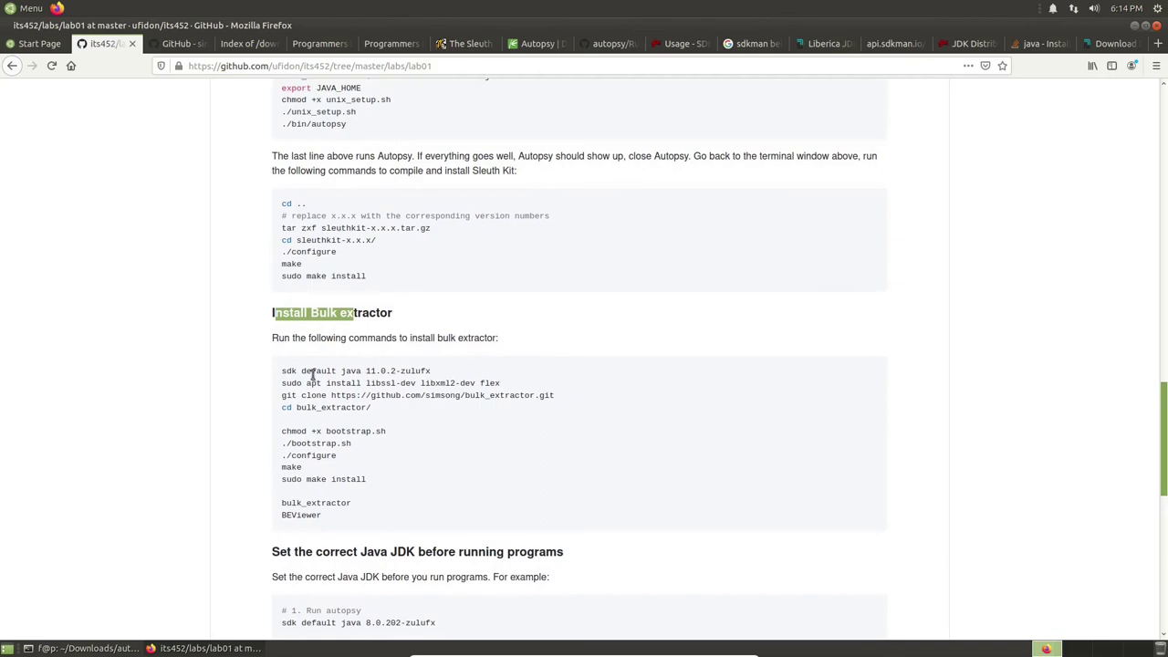
{"action": "left_click", "coordinate": [365, 370]}
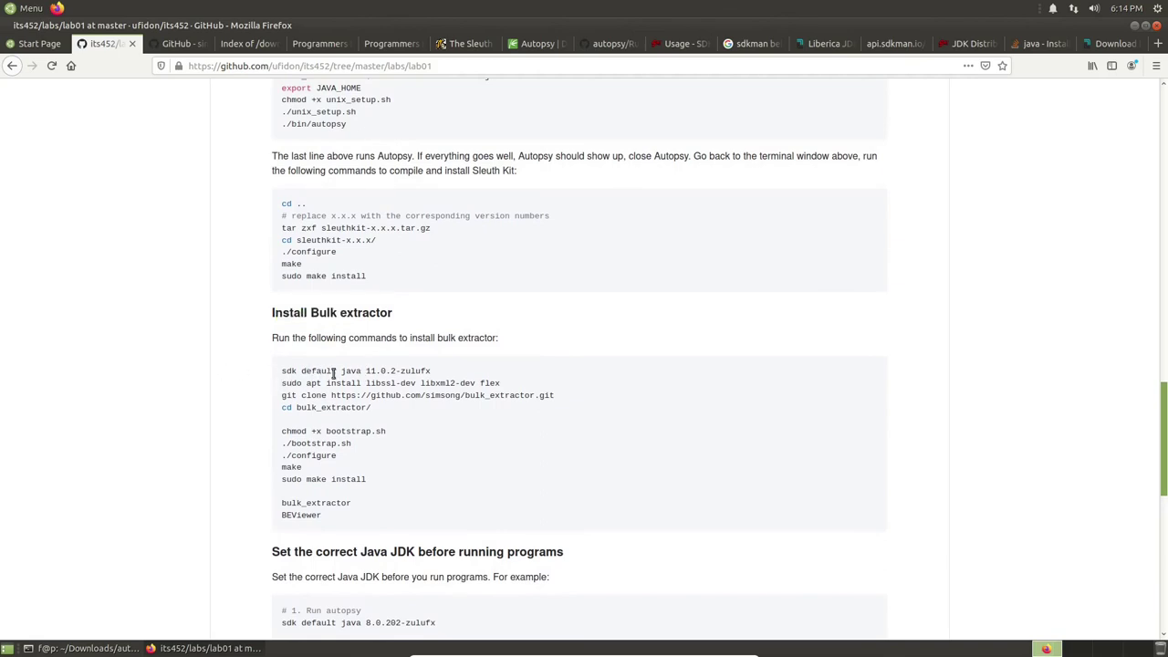
{"action": "left_click_drag", "start_coordinate": [369, 371], "coordinate": [443, 369]}
{"action": "left_click", "coordinate": [448, 371]}
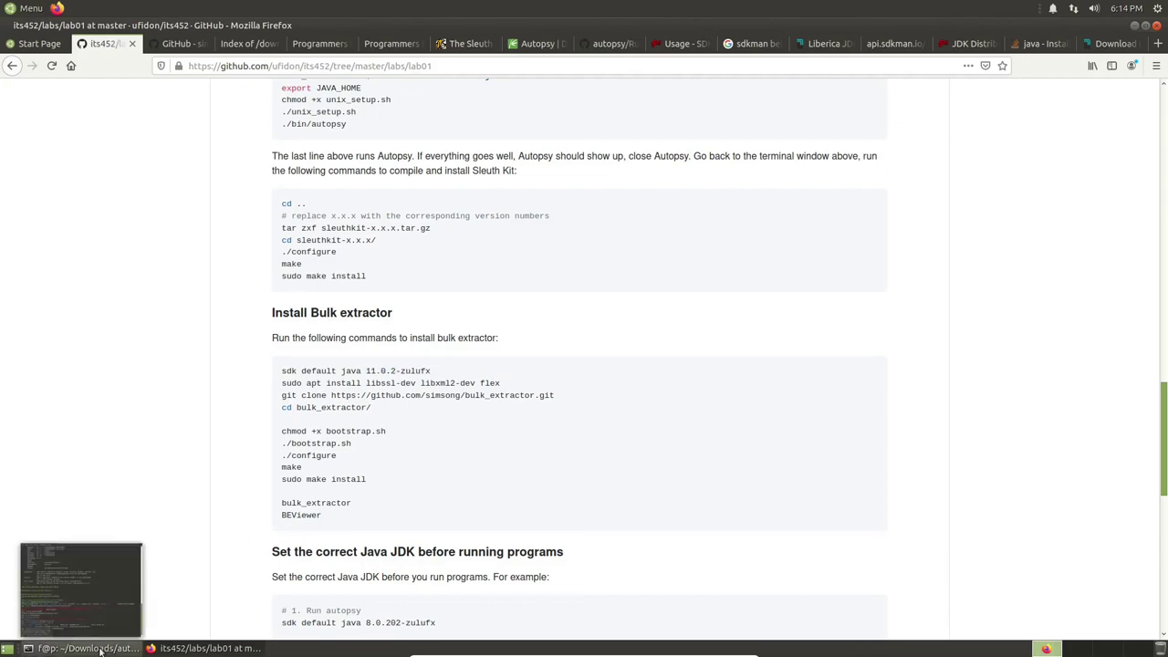
{"action": "left_click", "coordinate": [75, 642]}
Run 'sdk list java' to confirm 8.0.265.fx-librca is installed and in use.
{"action": "type", "text": "sdk list java"}
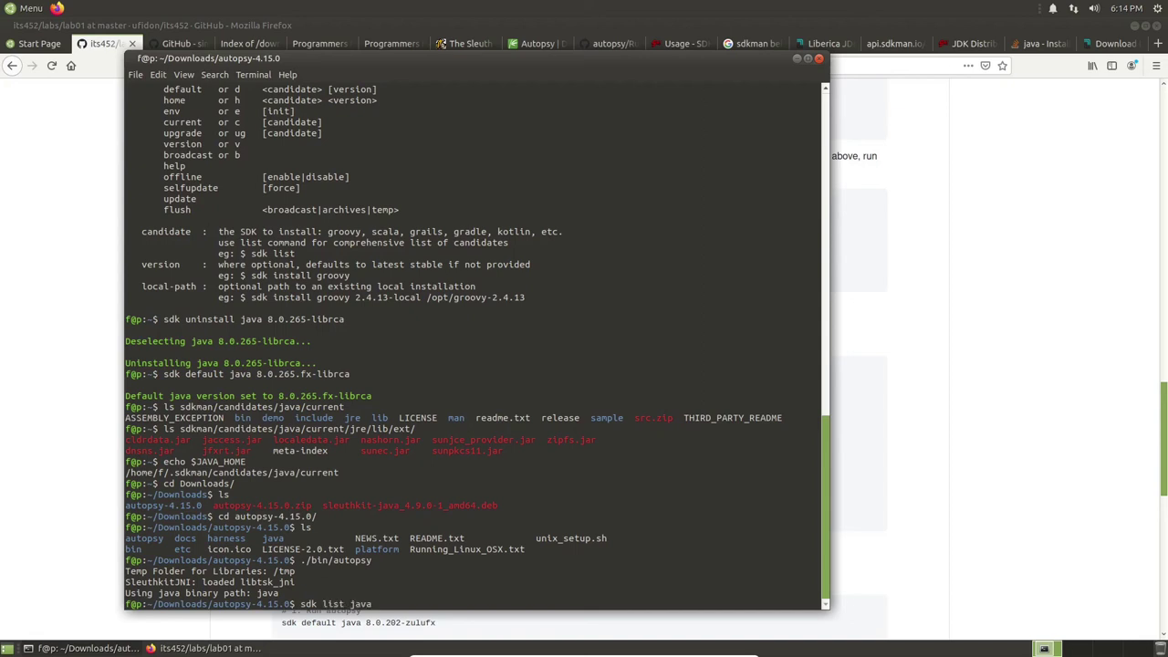
{"action": "key", "text": "Return"}
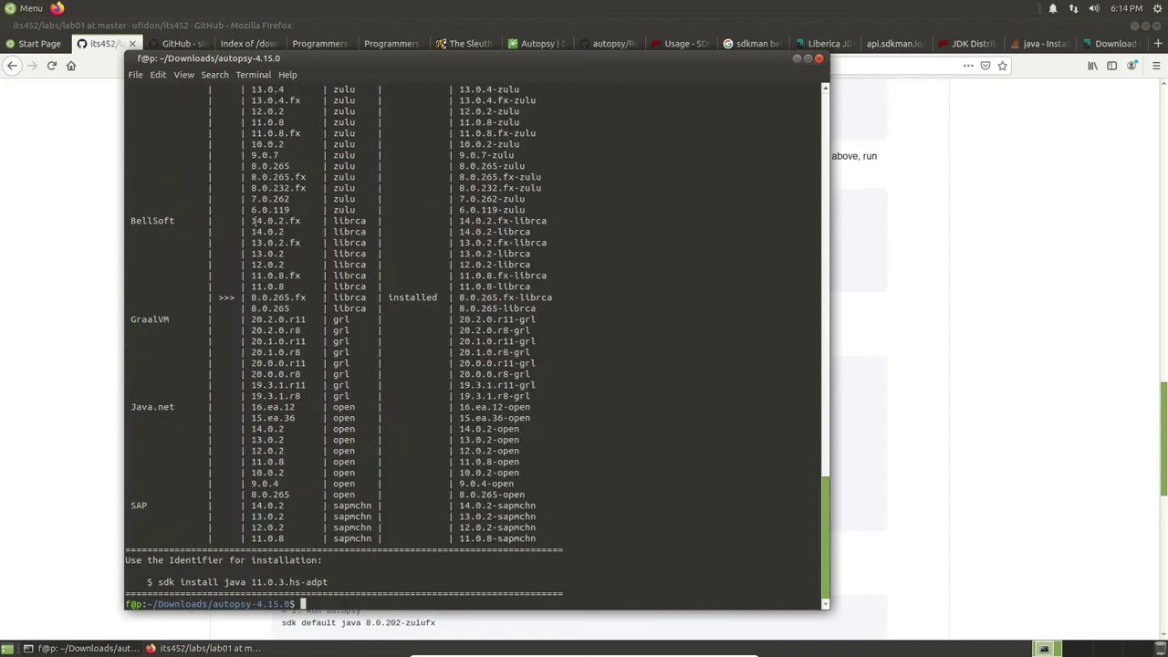
{"action": "left_click", "coordinate": [93, 265]}
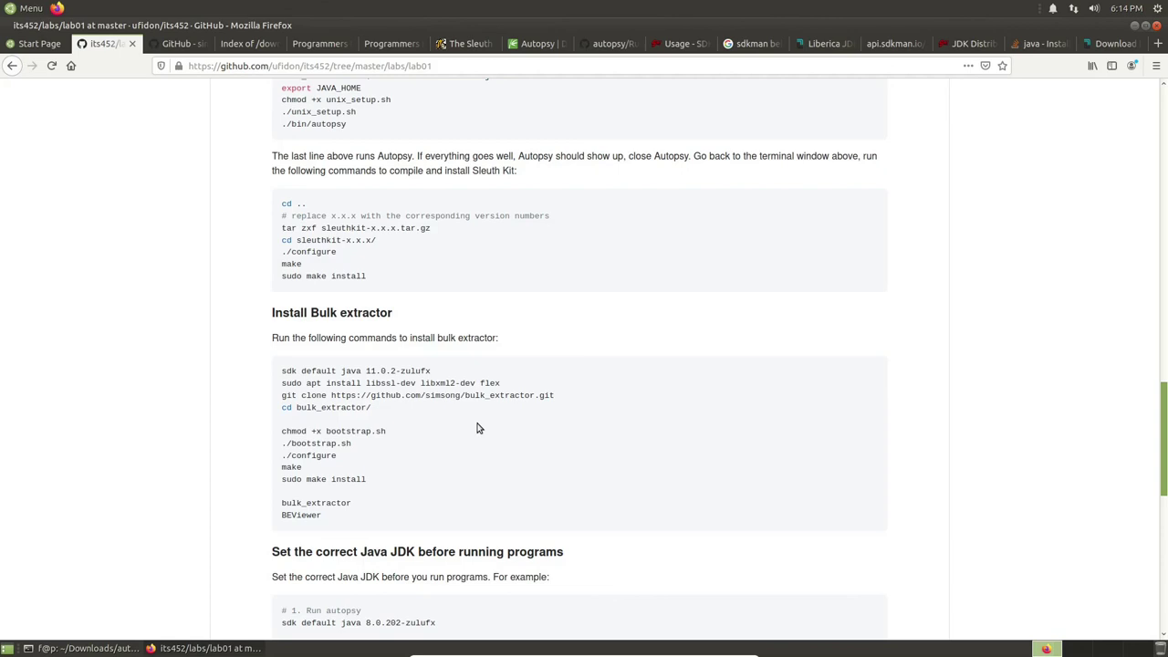
{"action": "scroll", "coordinate": [493, 423], "scroll_direction": "up", "scroll_amount": 2}
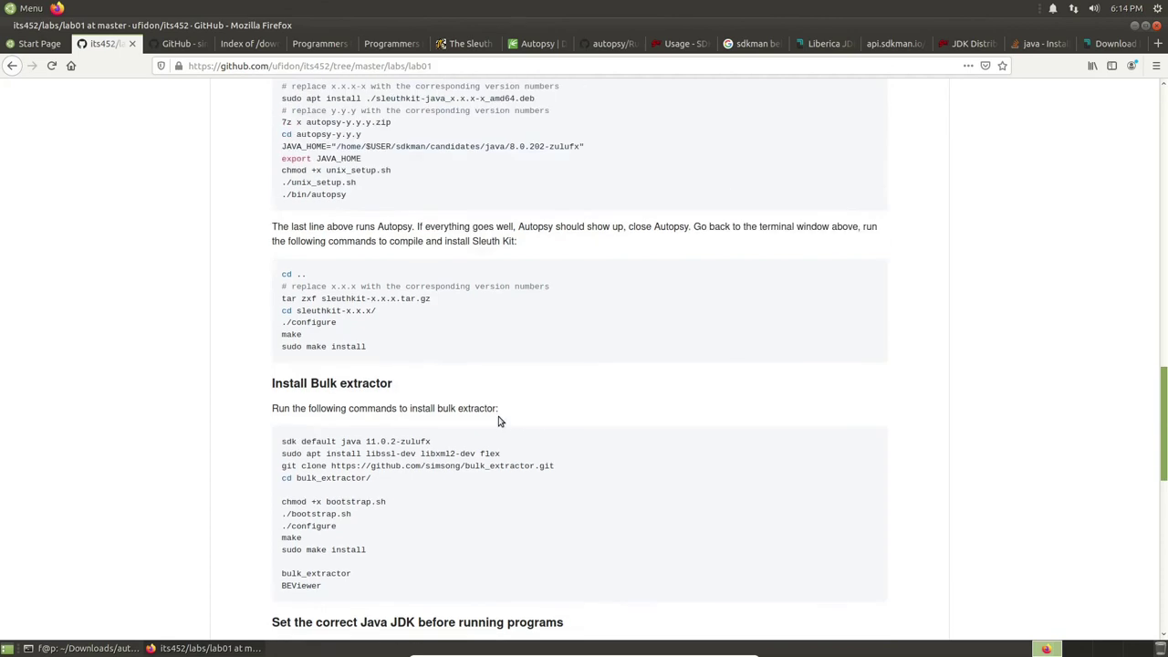
{"action": "scroll", "coordinate": [498, 420], "scroll_direction": "up", "scroll_amount": 7}
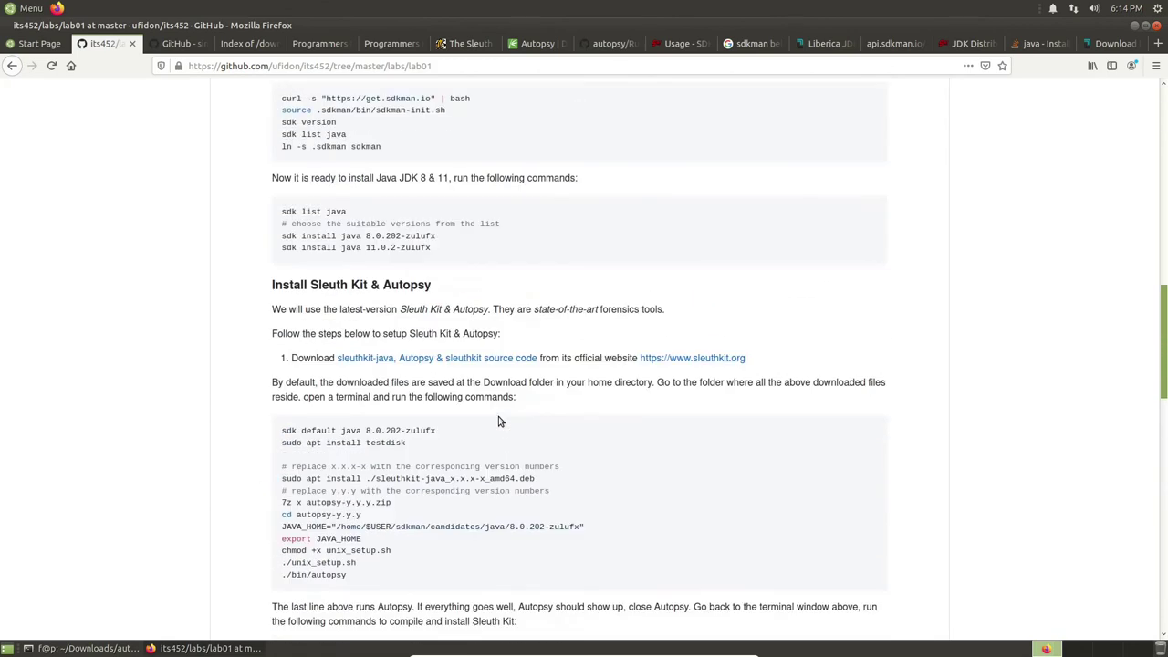
{"action": "scroll", "coordinate": [637, 426], "scroll_direction": "down", "scroll_amount": 5}
{"action": "scroll", "coordinate": [637, 426], "scroll_direction": "down", "scroll_amount": 7}
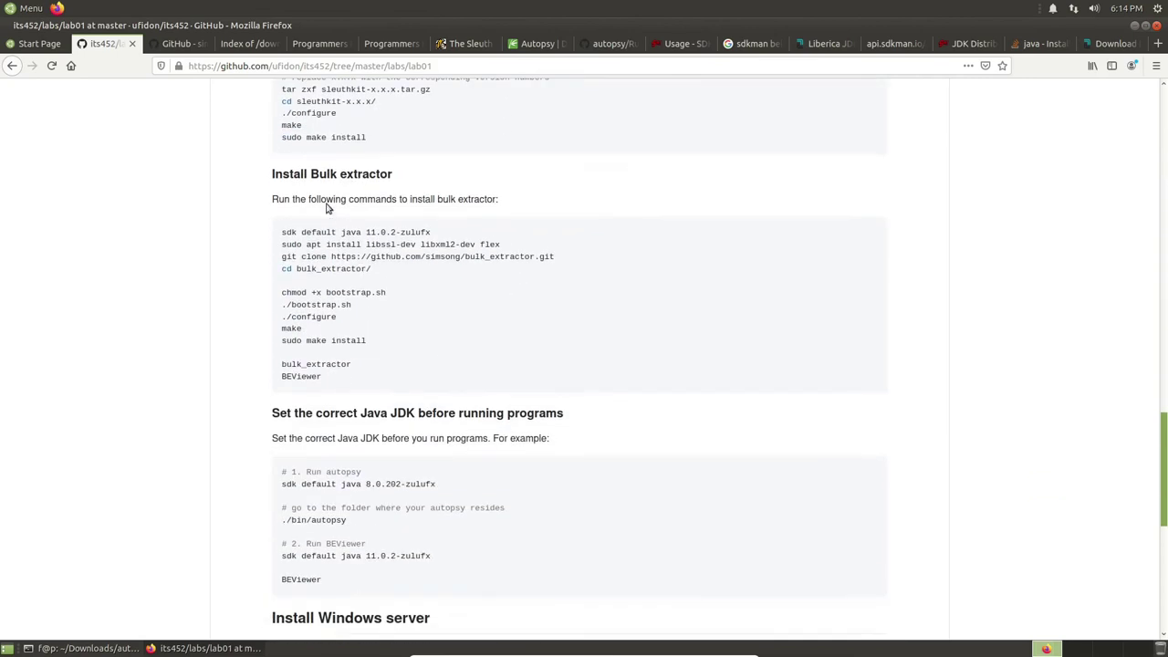
{"action": "left_click_drag", "start_coordinate": [310, 174], "coordinate": [362, 174]}
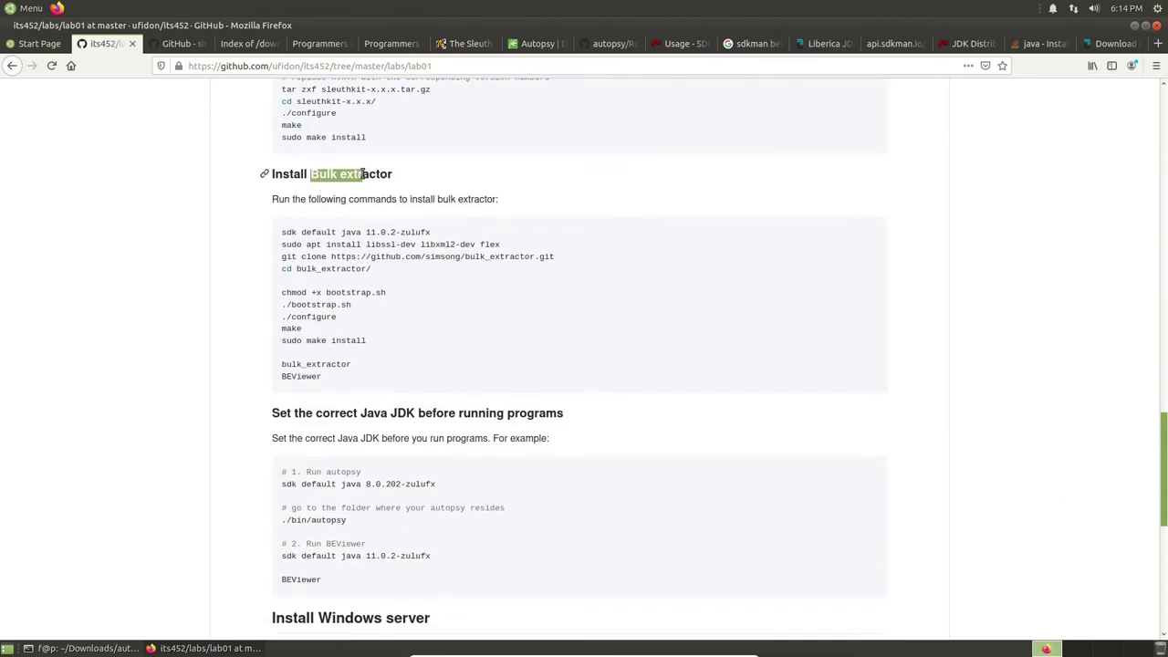